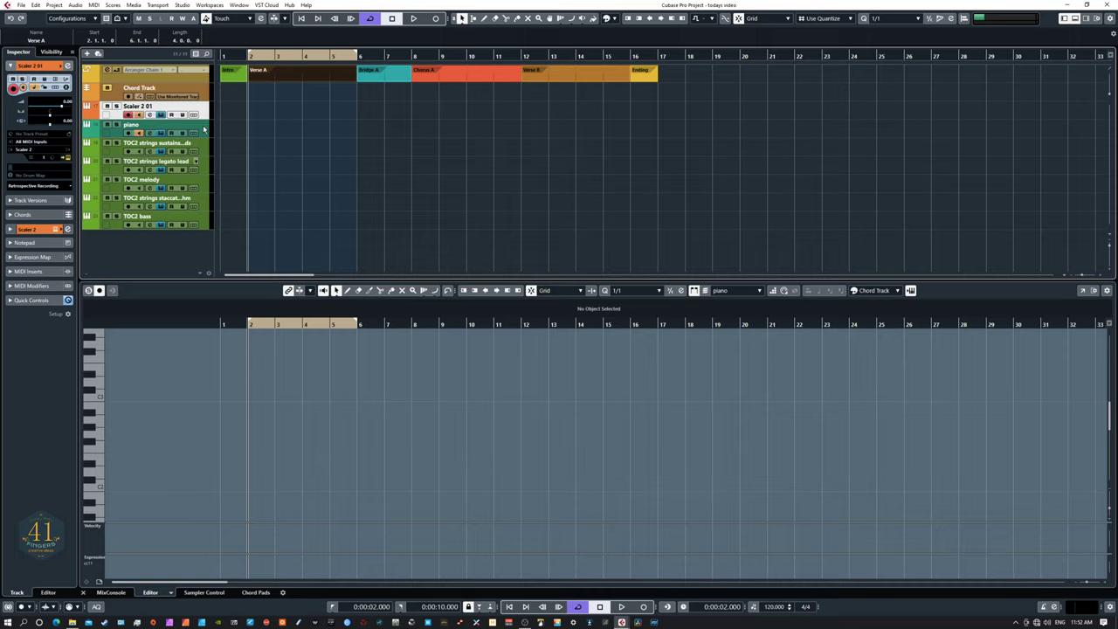
left_click(205, 129)
left_click(205, 148)
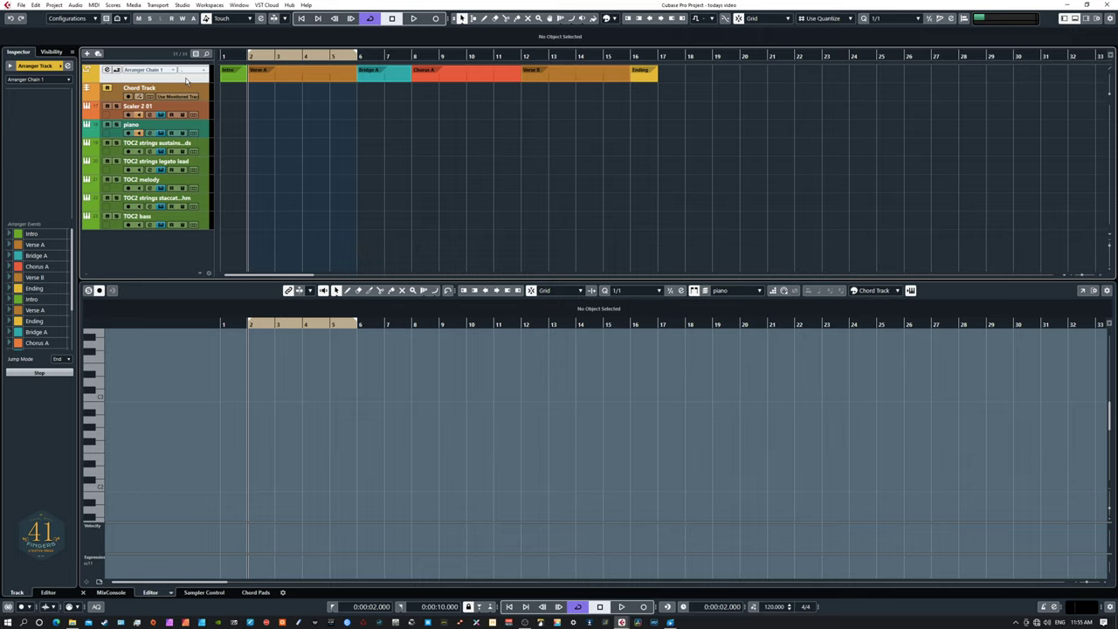
right_click(189, 75)
mouse_move(233, 81)
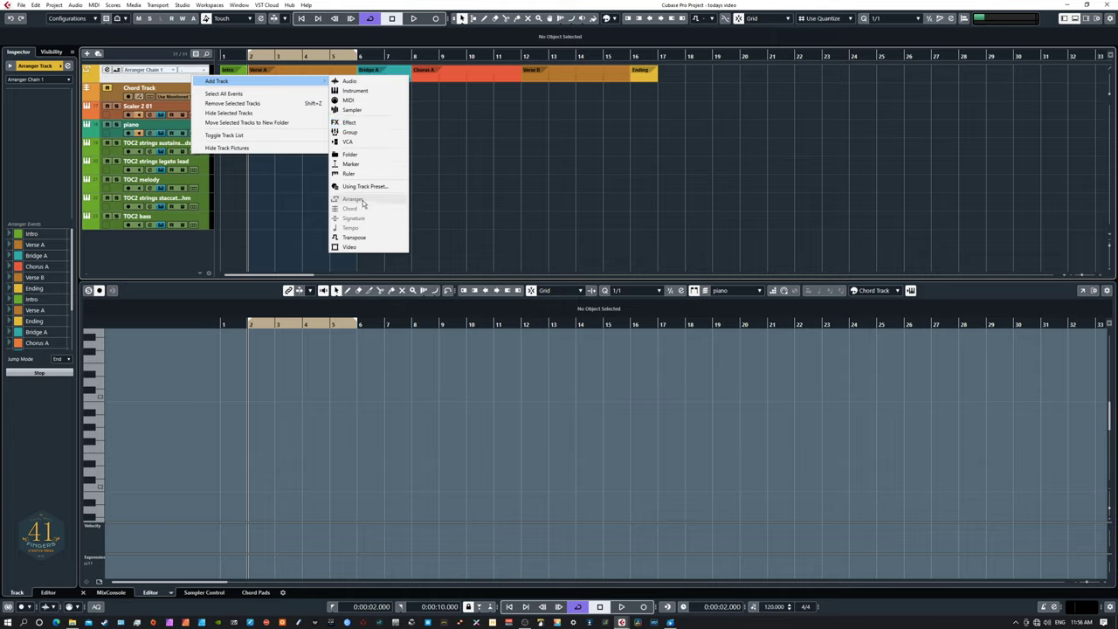
left_click(183, 250)
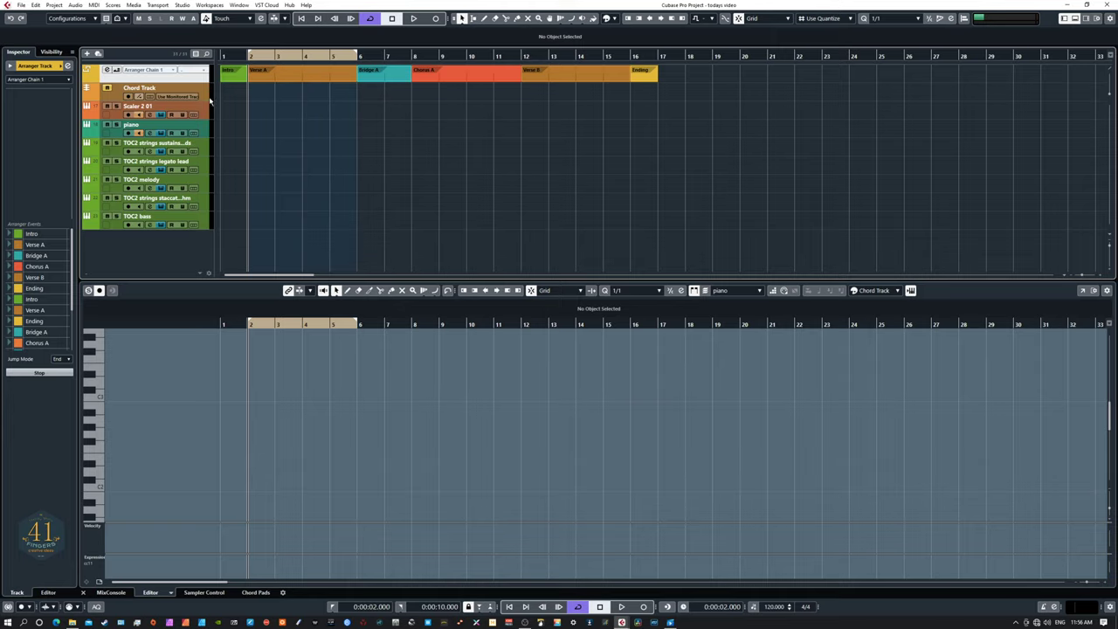
- Draw a four-bar arranger event from bar 18 to bar 22 on the arranger track
right_click(711, 76)
left_click(732, 77)
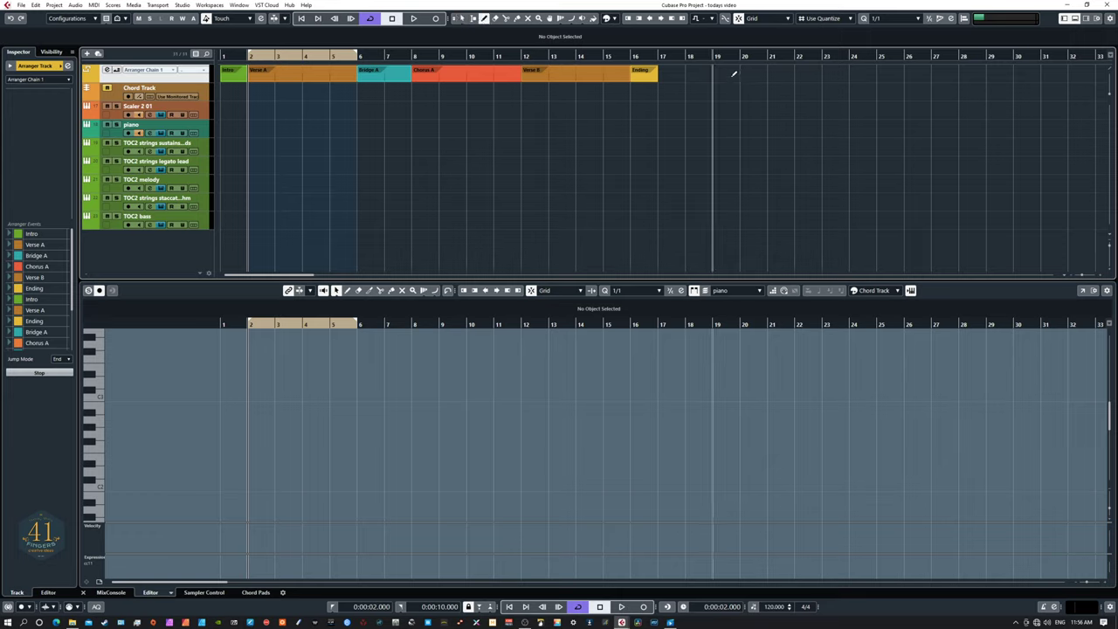
mouse_move(694, 72)
left_mouse_down()
mouse_move(876, 74)
mouse_move(741, 74)
mouse_move(849, 74)
mouse_move(796, 77)
left_mouse_up()
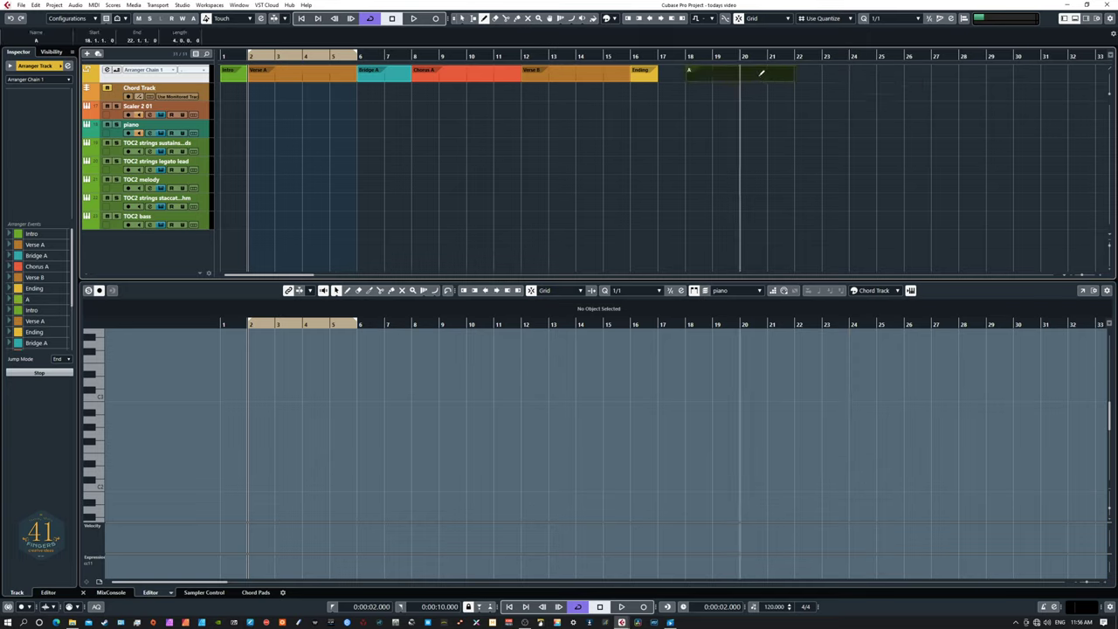
right_click(759, 77)
left_click(759, 77)
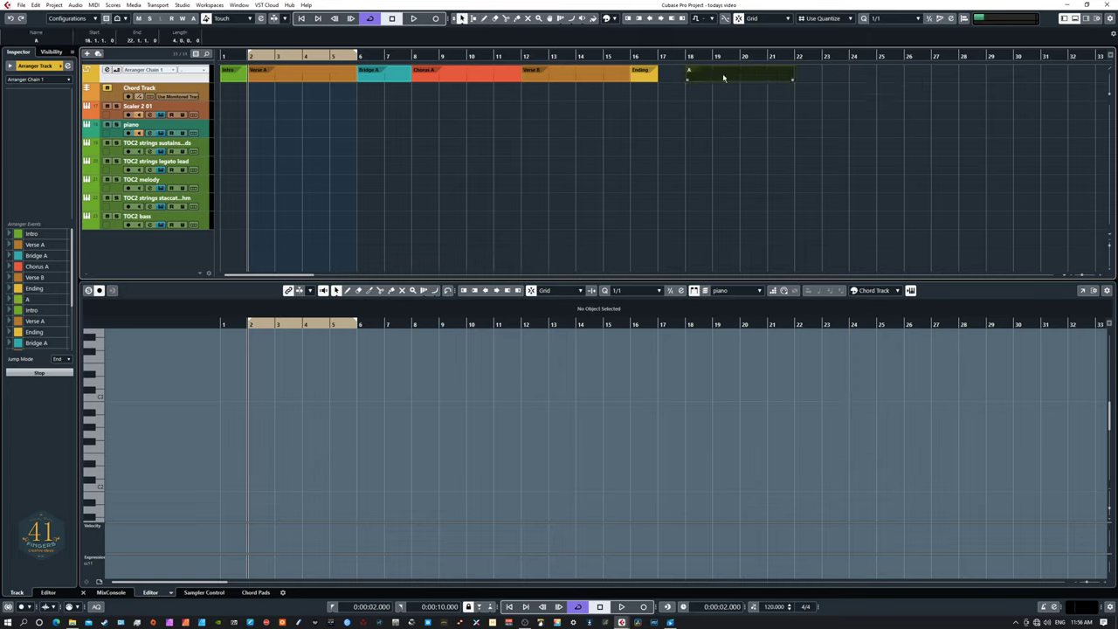
- Rename the newly drawn arranger event at bar 18 to test
left_click(35, 40)
type("test")
key("Return")
left_click(704, 88)
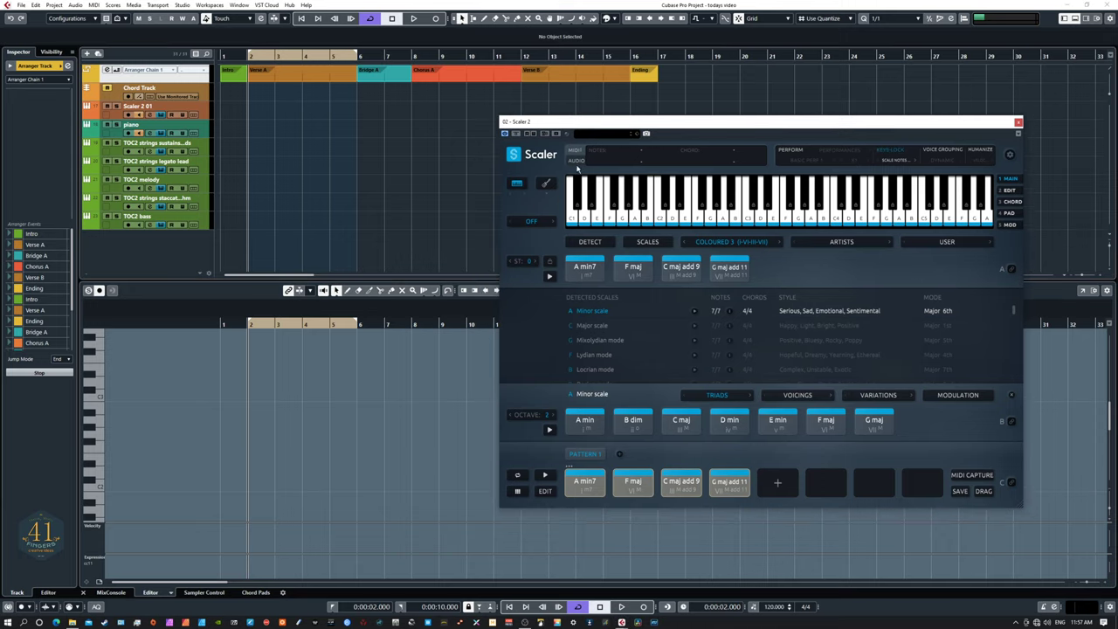
- Keep Scaler's internal sound off and load the Coloured 3 (i-VI-III-VII) chord set from the Ballad common progressions
left_click(528, 221)
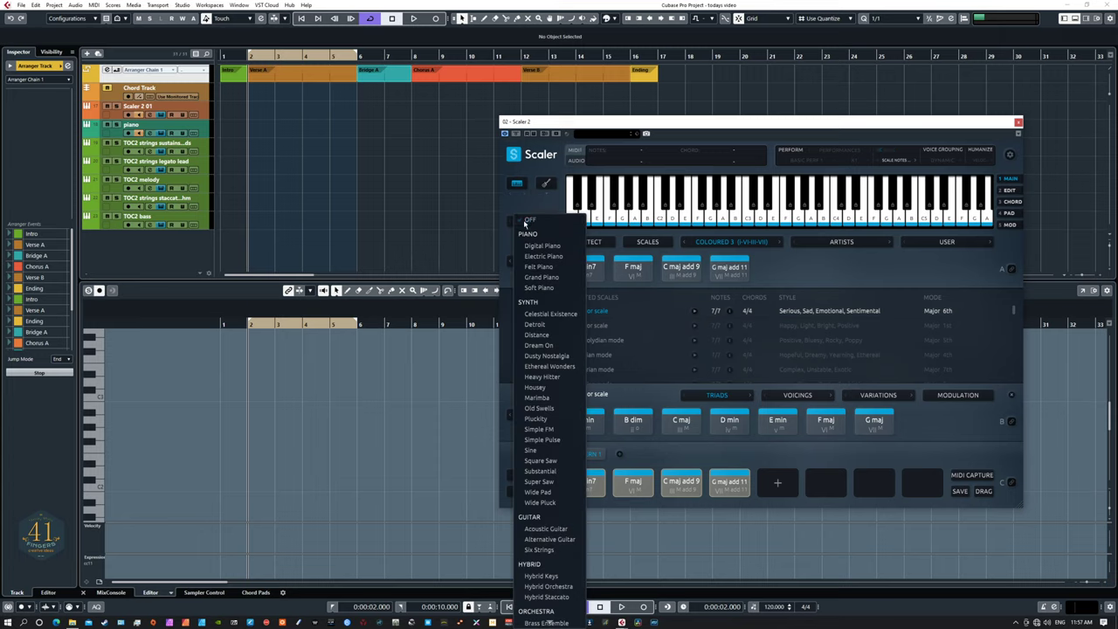
left_click(531, 224)
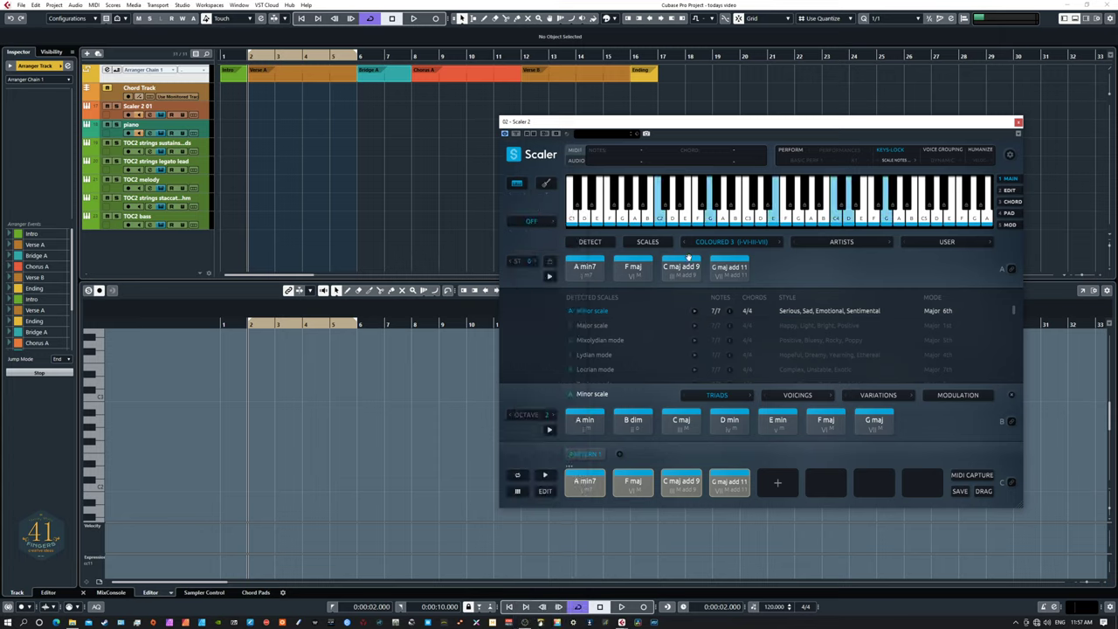
left_click(747, 243)
mouse_move(745, 541)
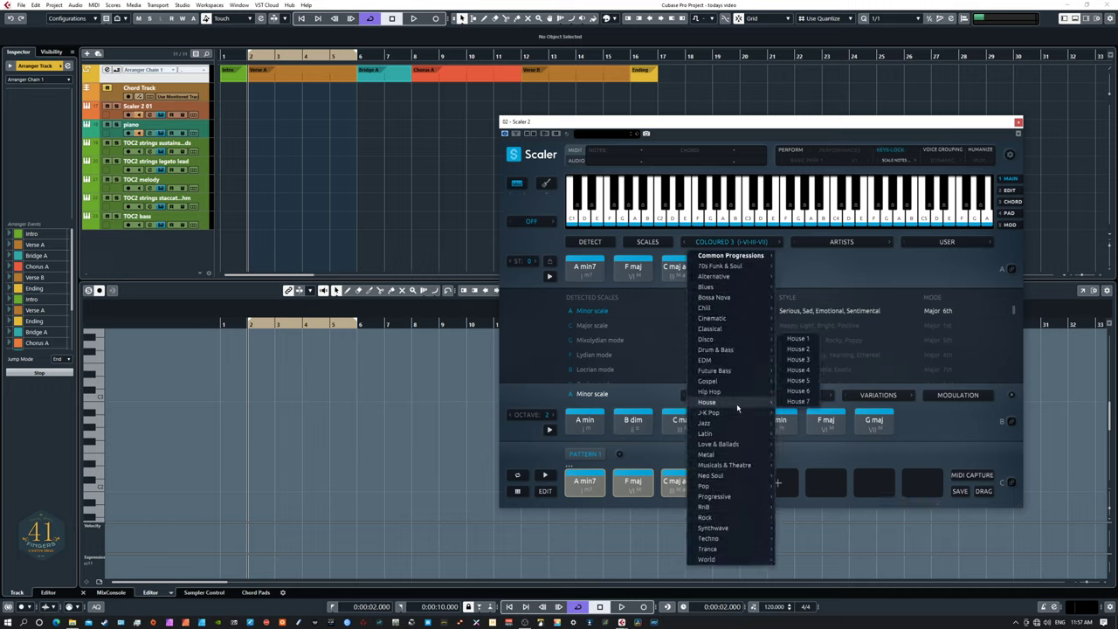
left_click(827, 246)
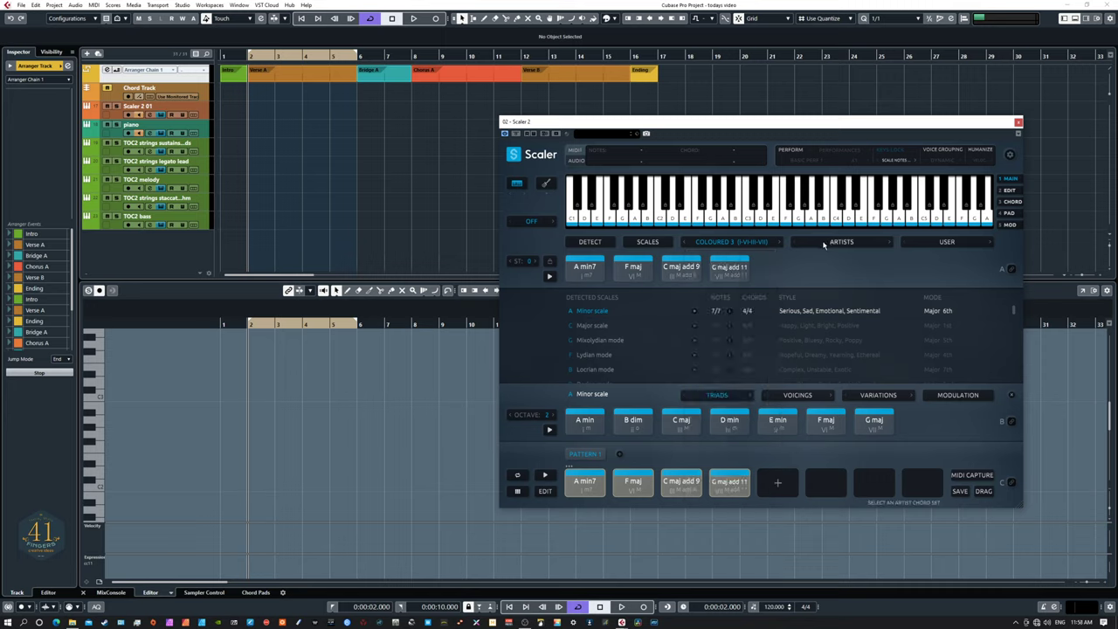
left_click(709, 244)
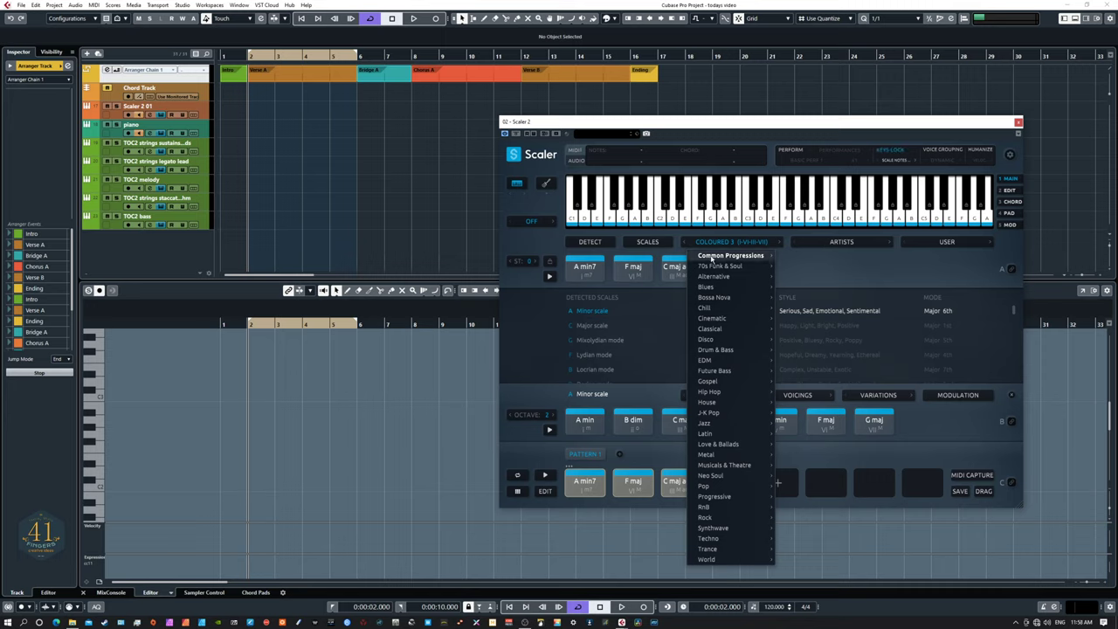
mouse_move(712, 257)
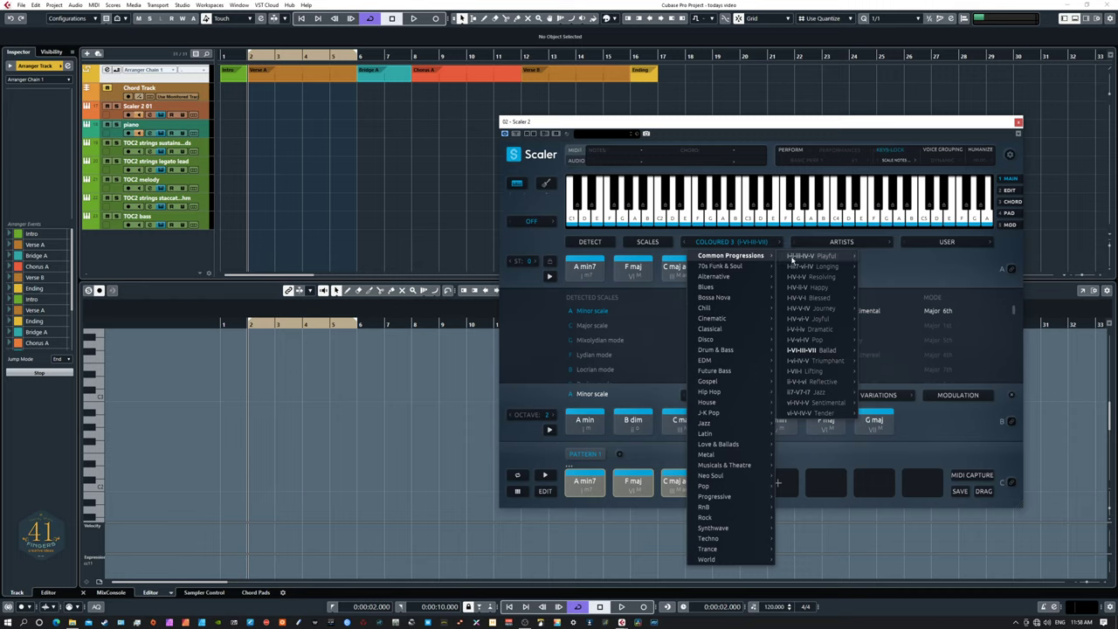
mouse_move(793, 351)
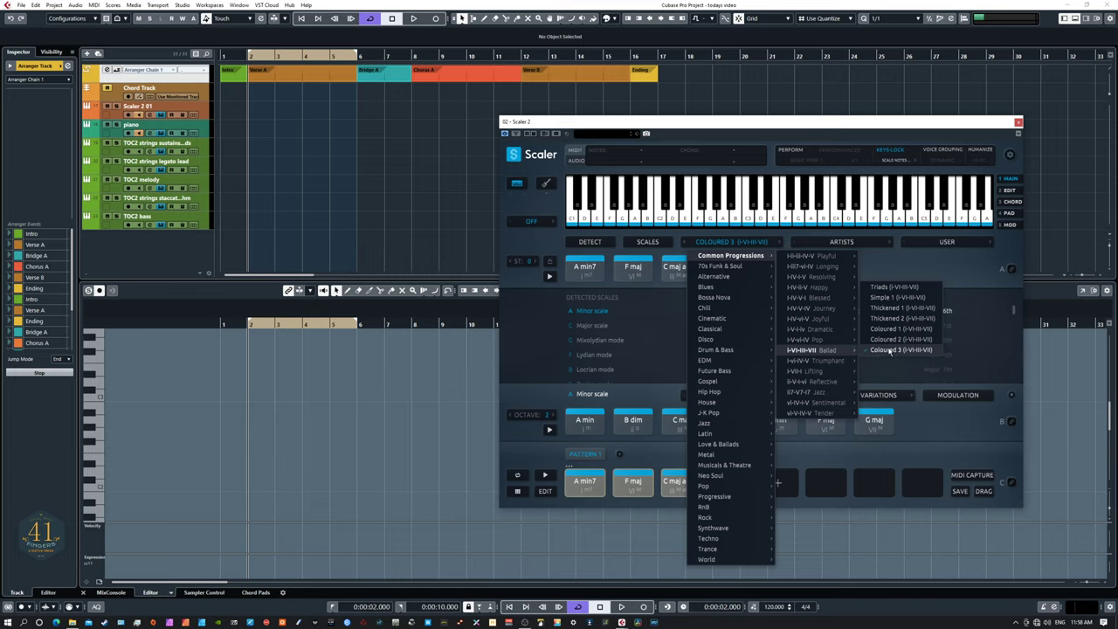
left_click(891, 350)
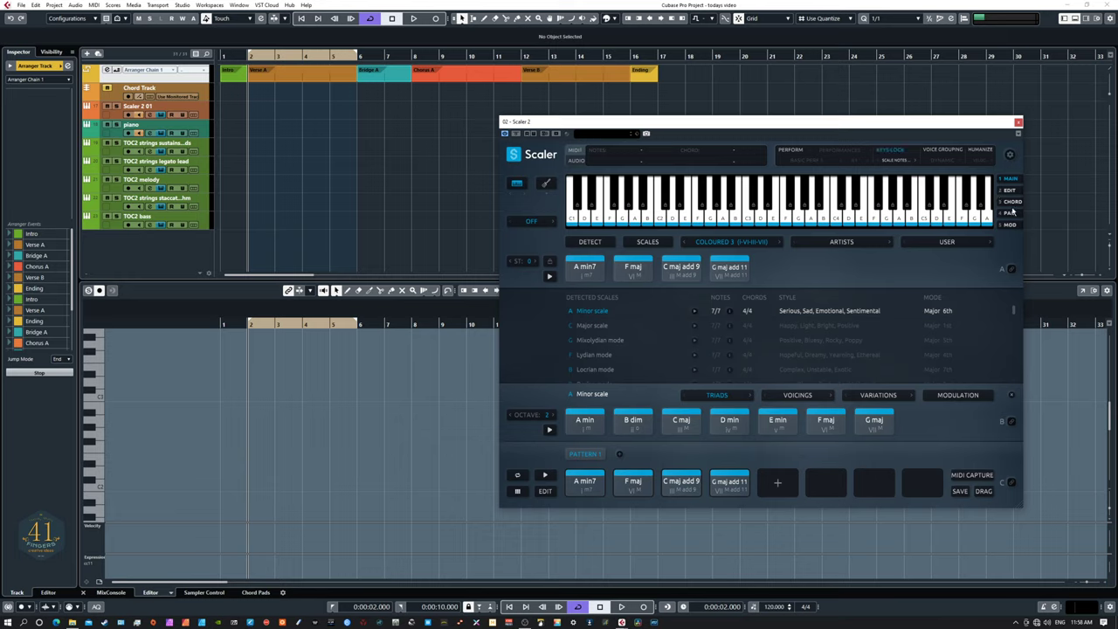
- Place Scaler's four Pattern 1 chords, A min7, F maj, C maj add 9 and G maj add 11, on the piano track at bar 2
left_click(765, 424)
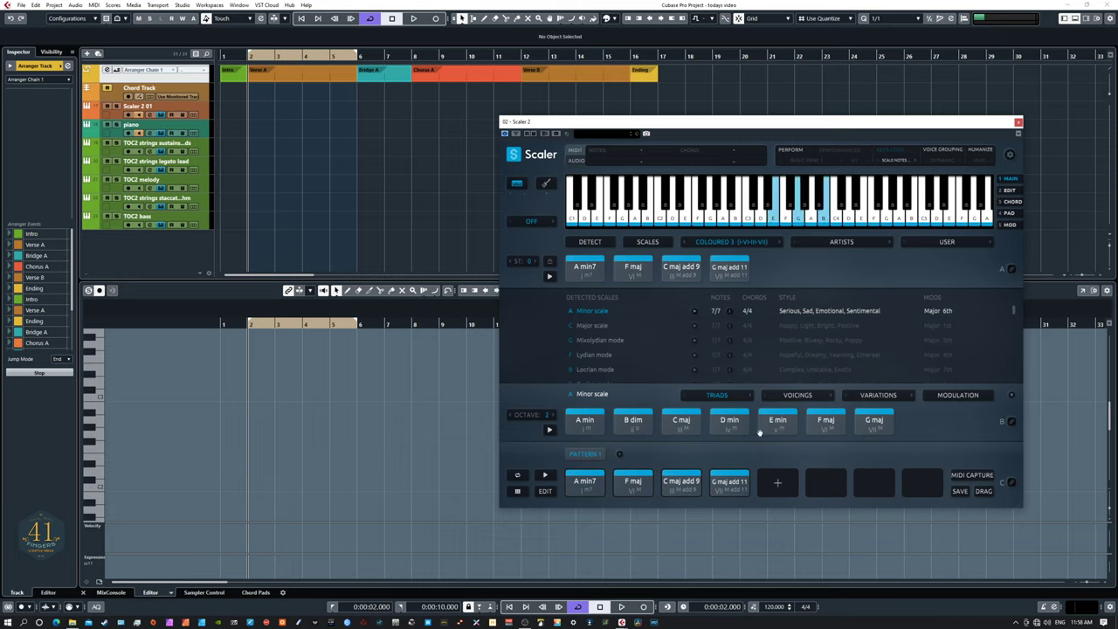
left_click_drag(565, 469, 726, 487)
left_click(583, 483)
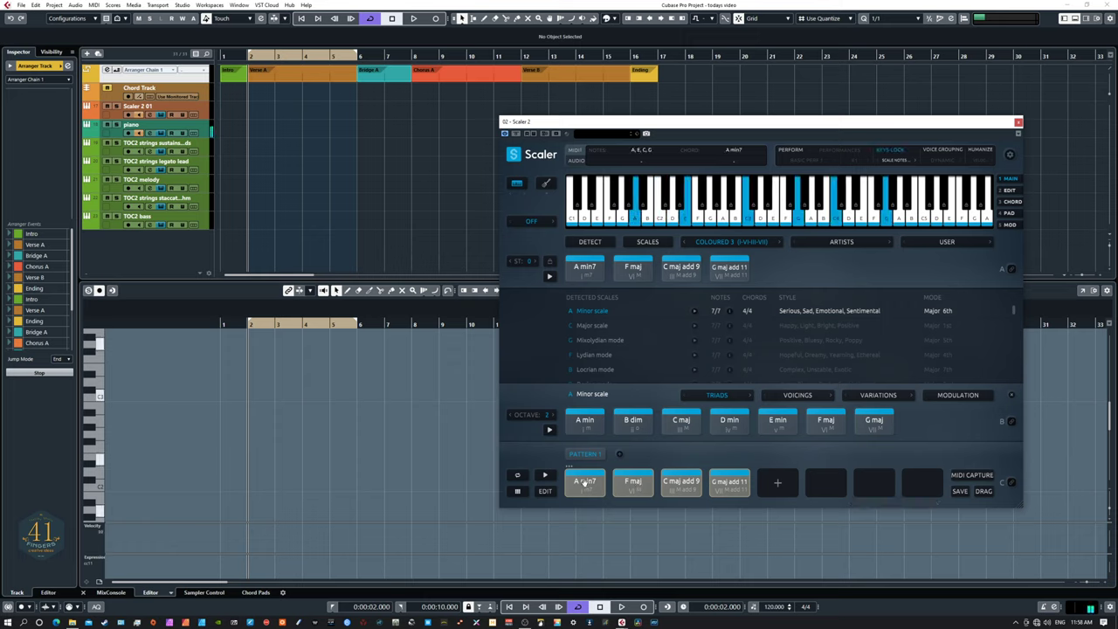
left_click_drag(282, 142, 263, 129)
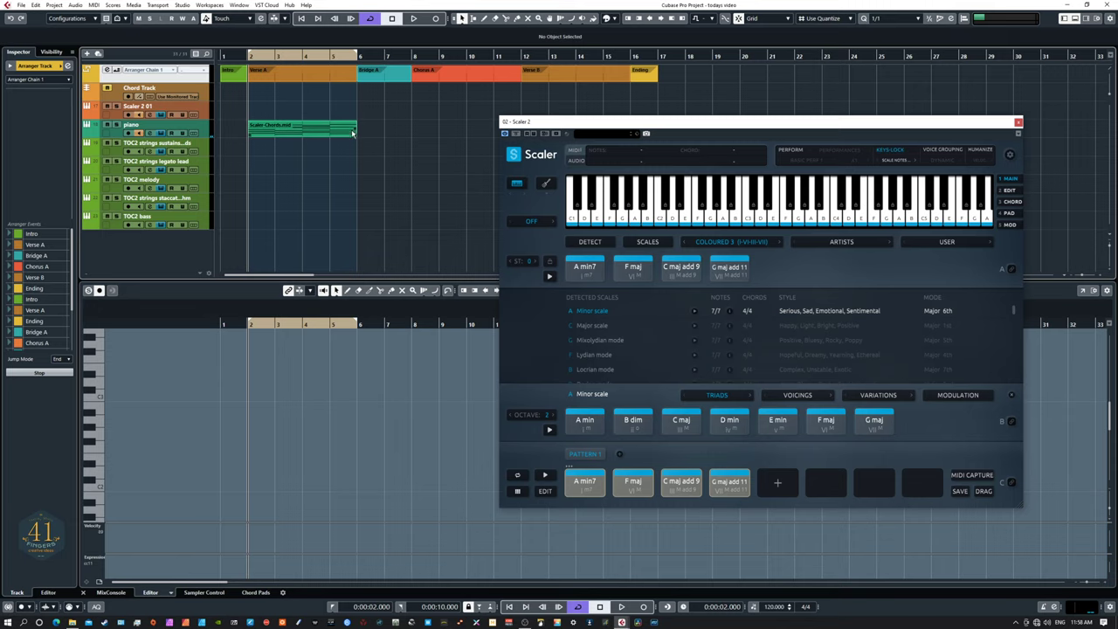
- Show the piano track's chord clip in the key editor and audition some of its notes
left_click(284, 131)
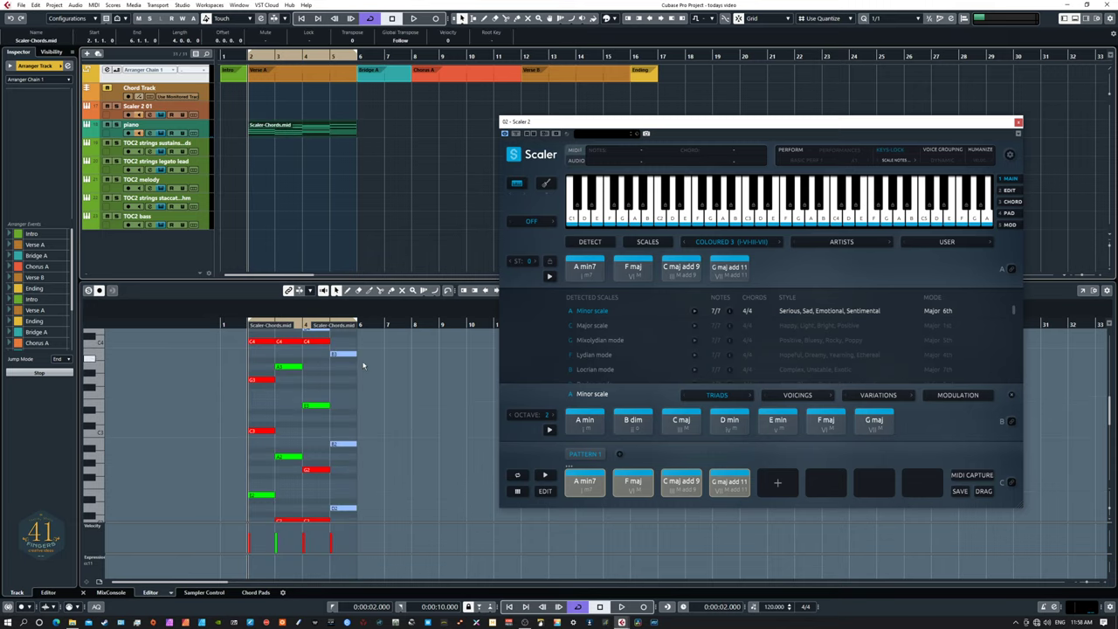
left_click(368, 398)
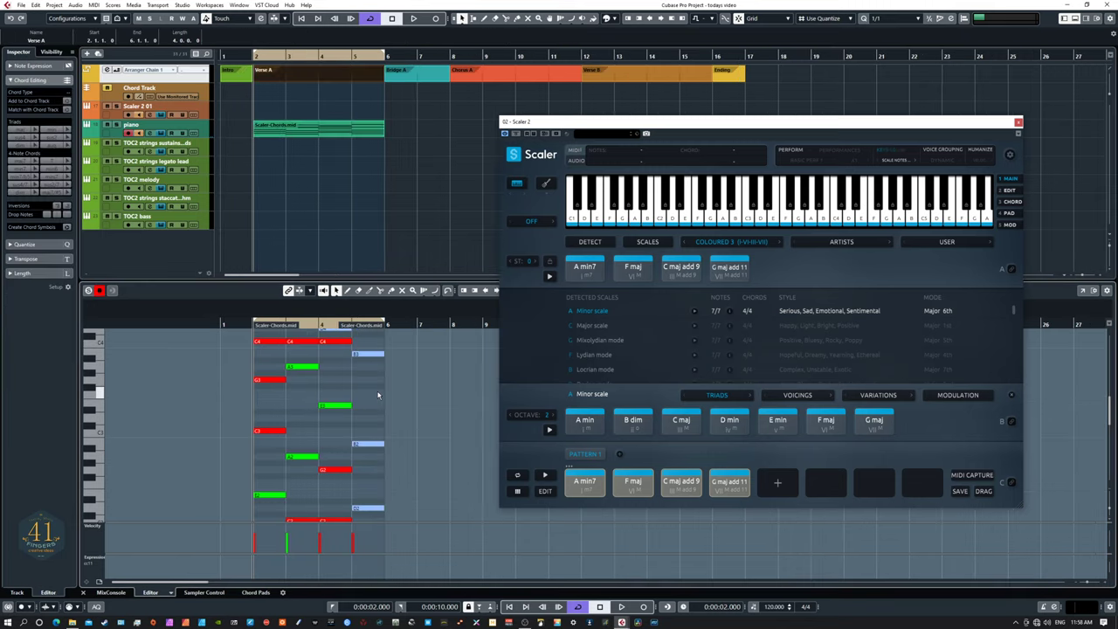
scroll(369, 397, "up", 3)
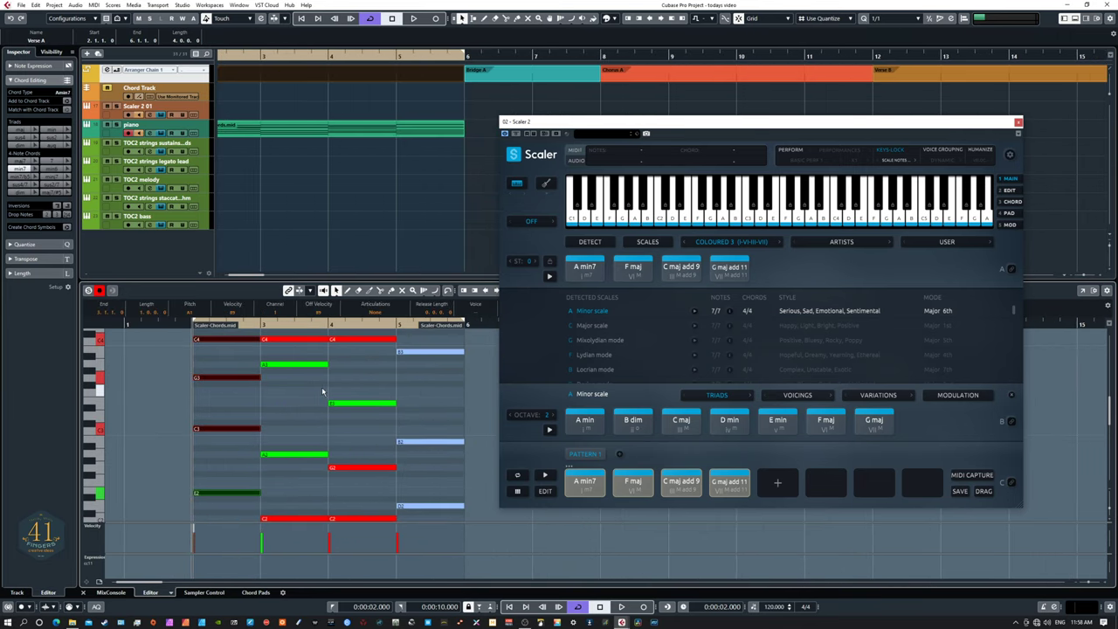
left_click(342, 402)
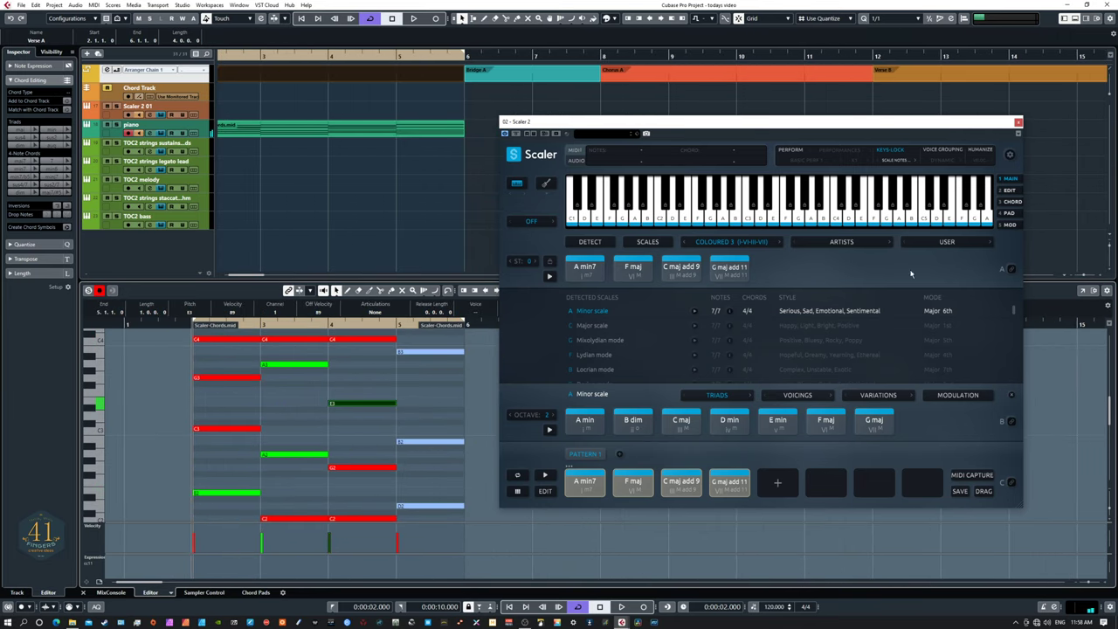
- Step through the chord duration values in Scaler's playback settings and close the settings
left_click(1010, 154)
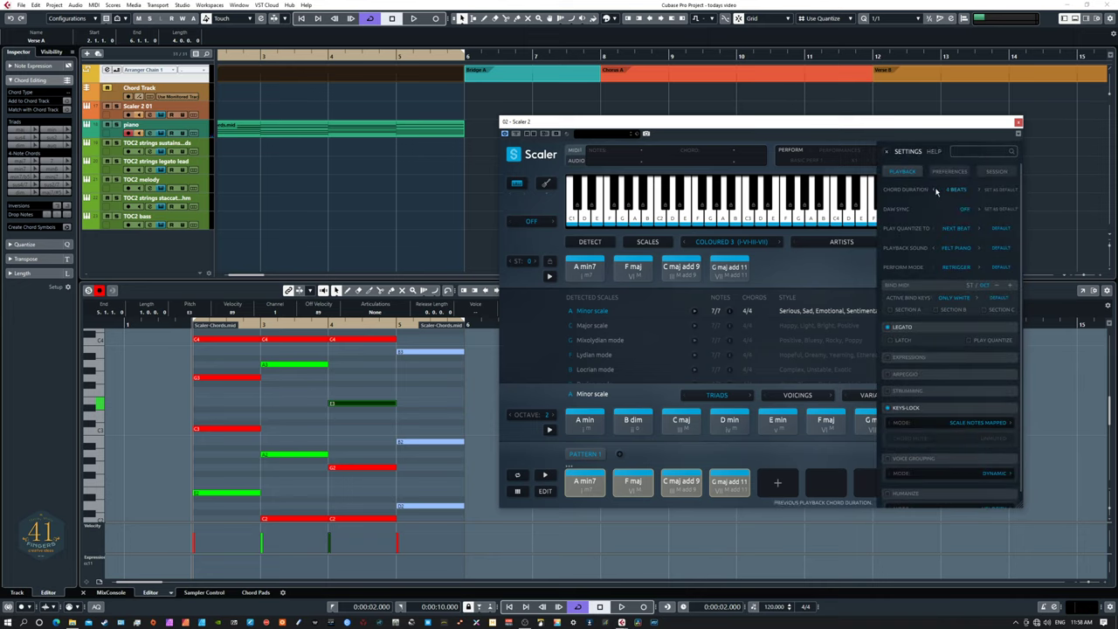
left_click(936, 190)
left_click(979, 190)
left_click(979, 190)
left_click(978, 190)
left_click(936, 189)
left_click(888, 152)
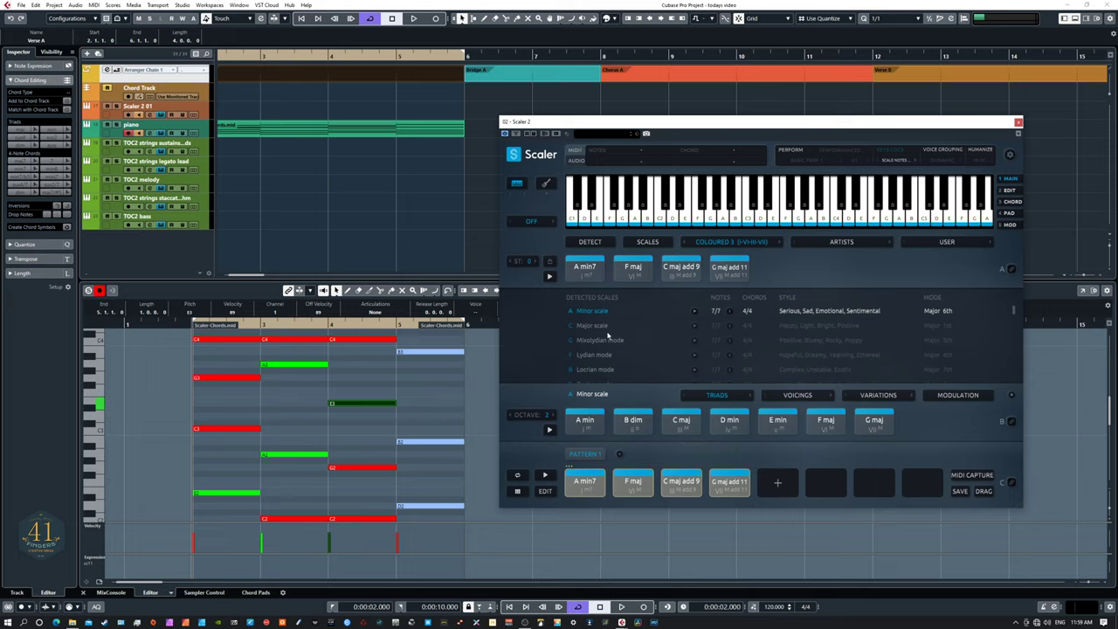
- Move the Scaler window out of the way and create chord symbols on the chord track from the piano clip, using the default options
left_click_drag(558, 127, 1117, 227)
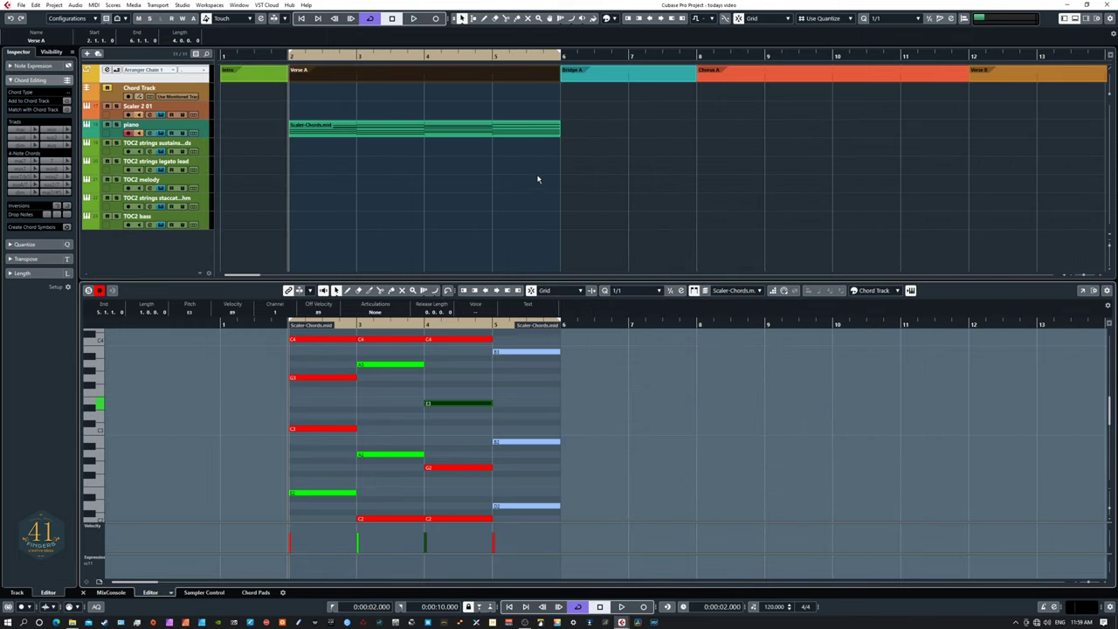
left_click(376, 132)
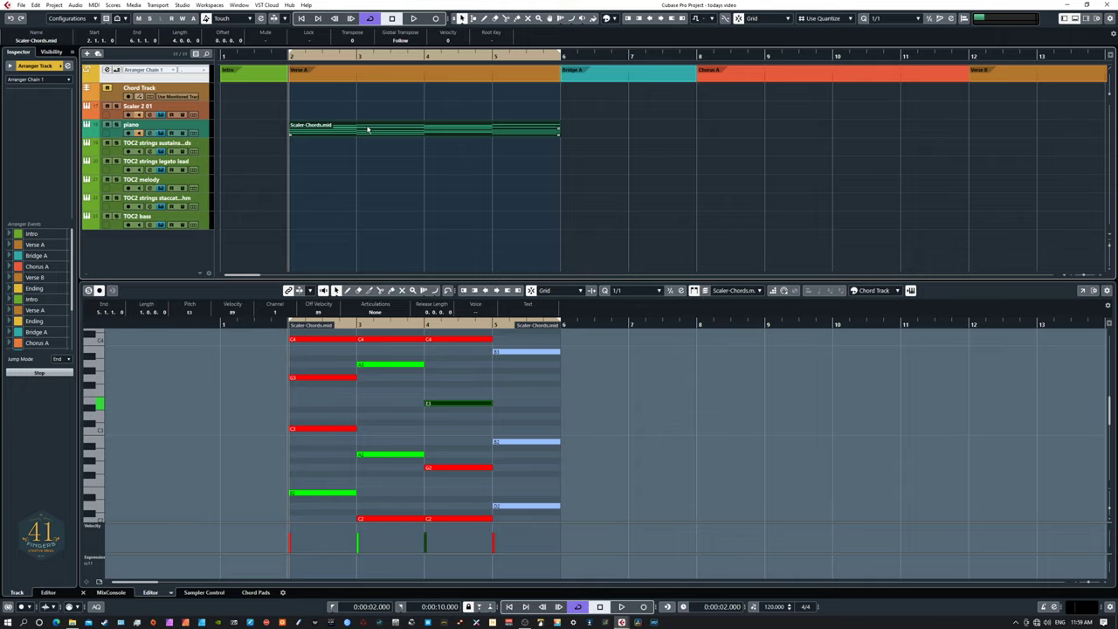
left_click(200, 132)
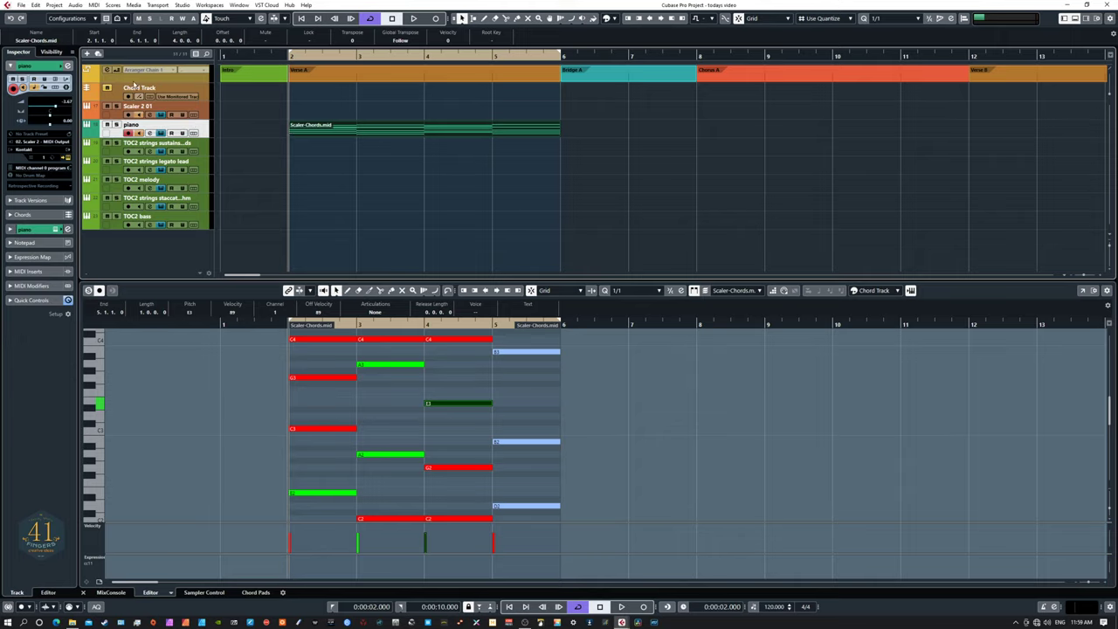
left_click(54, 5)
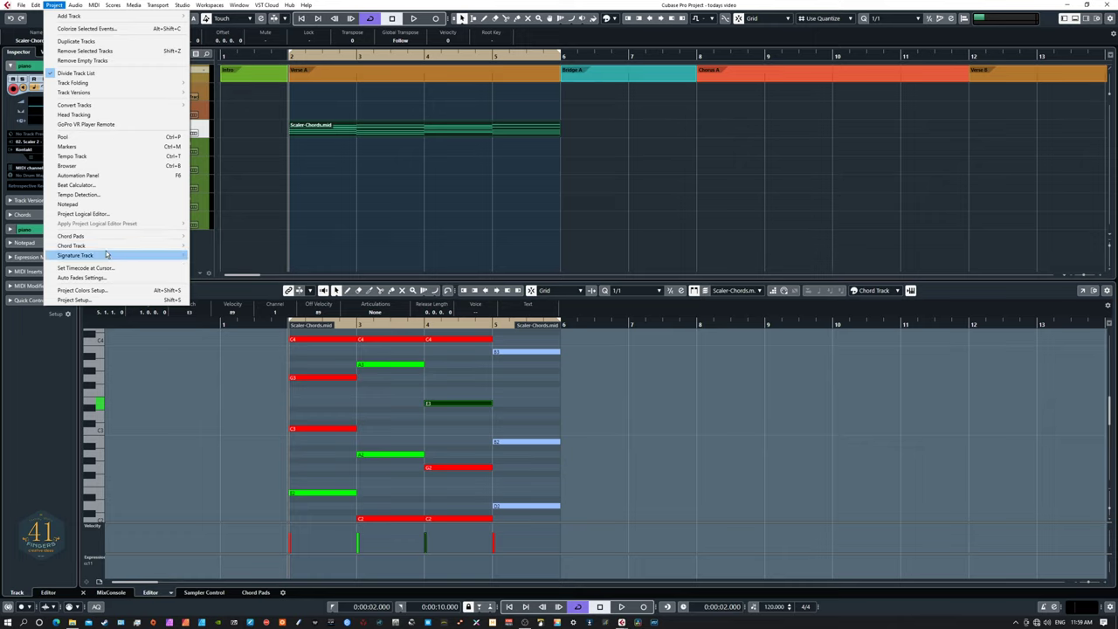
mouse_move(106, 250)
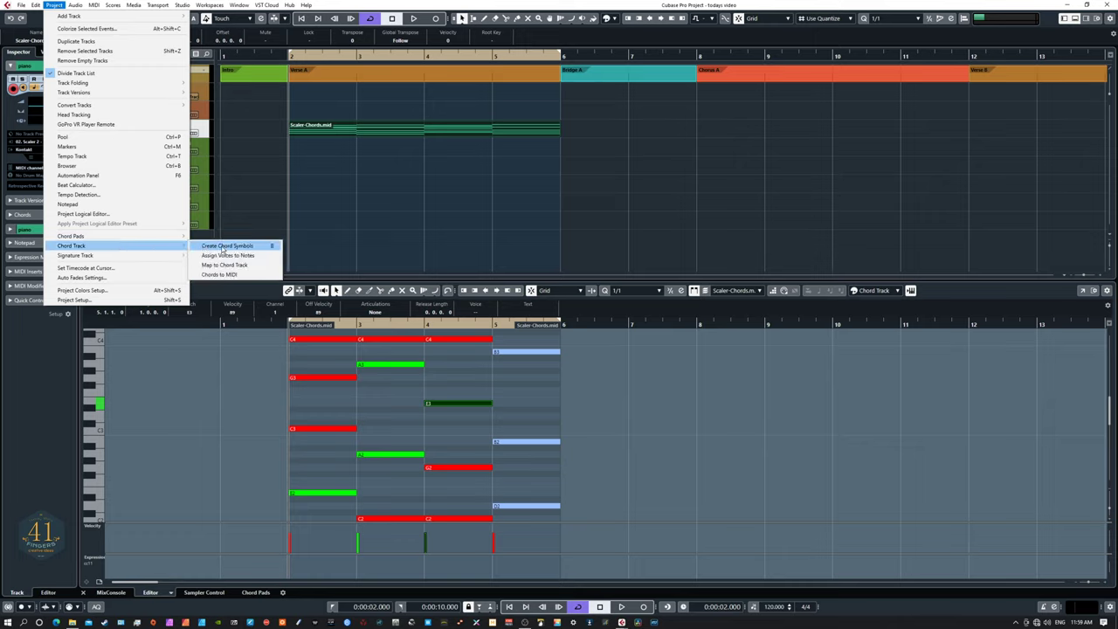
left_click(223, 248)
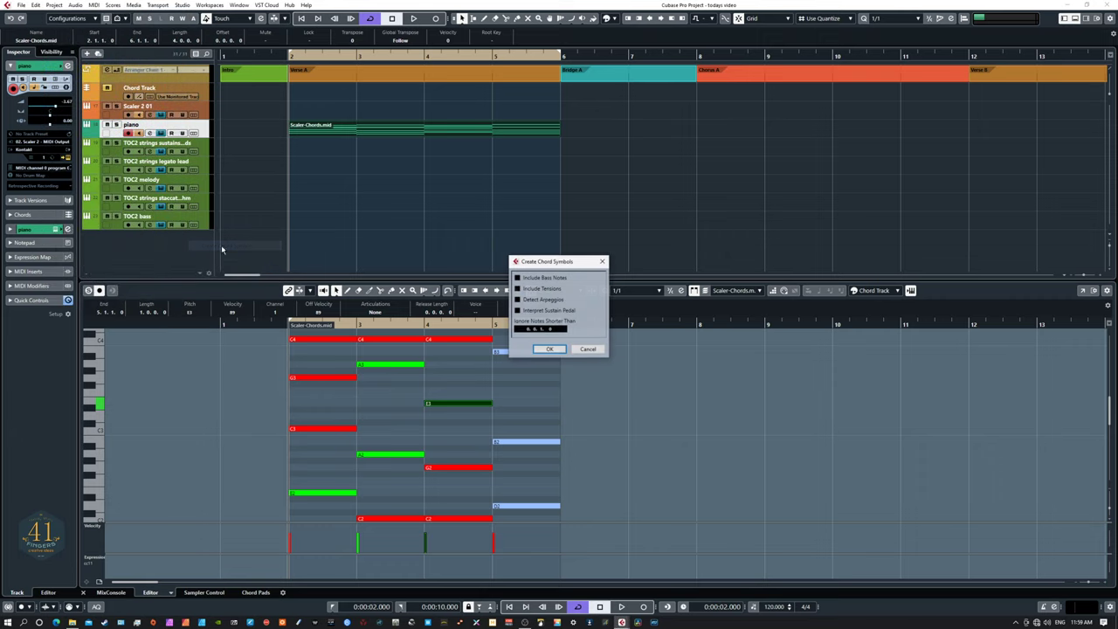
left_click(547, 351)
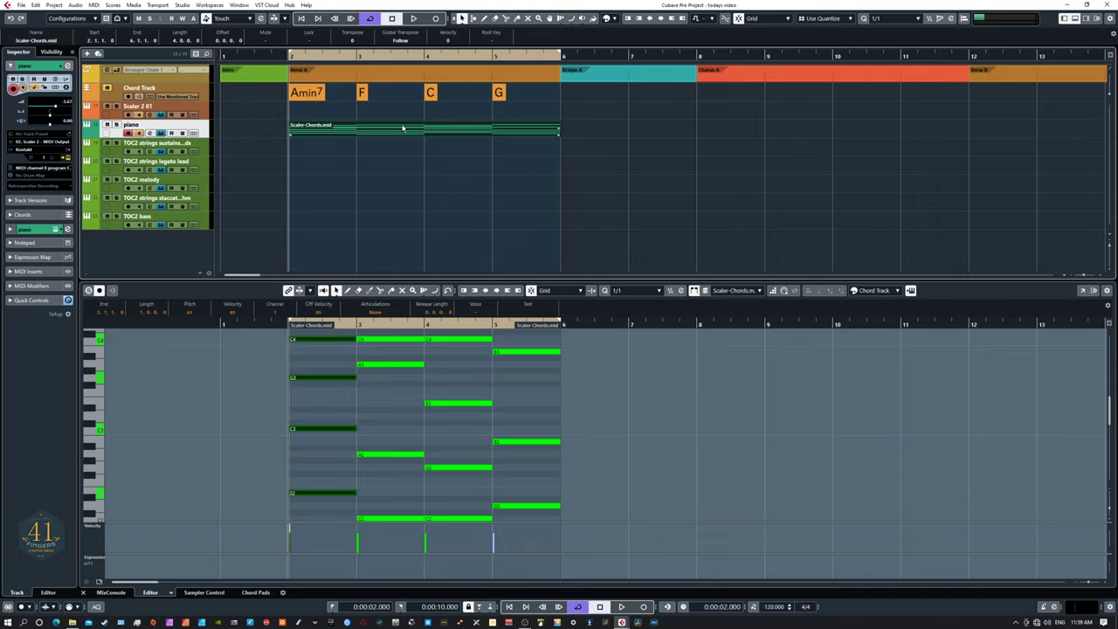
- Select the inner chord notes and check the key editor's note colour options, keeping the Chord Track scheme
left_click_drag(279, 362, 554, 487)
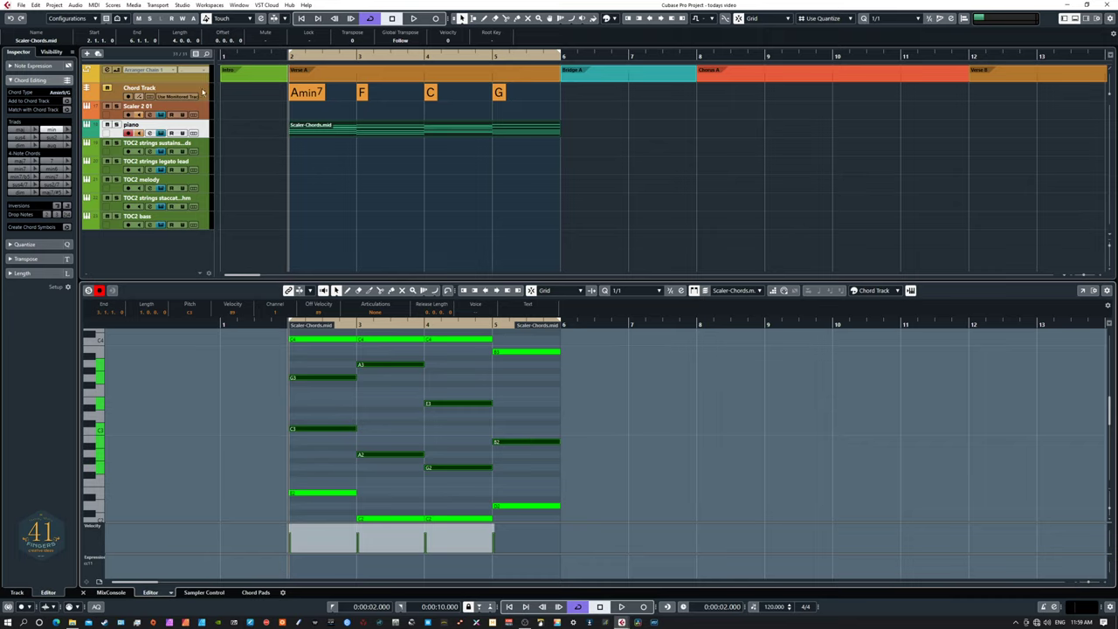
left_click(203, 91)
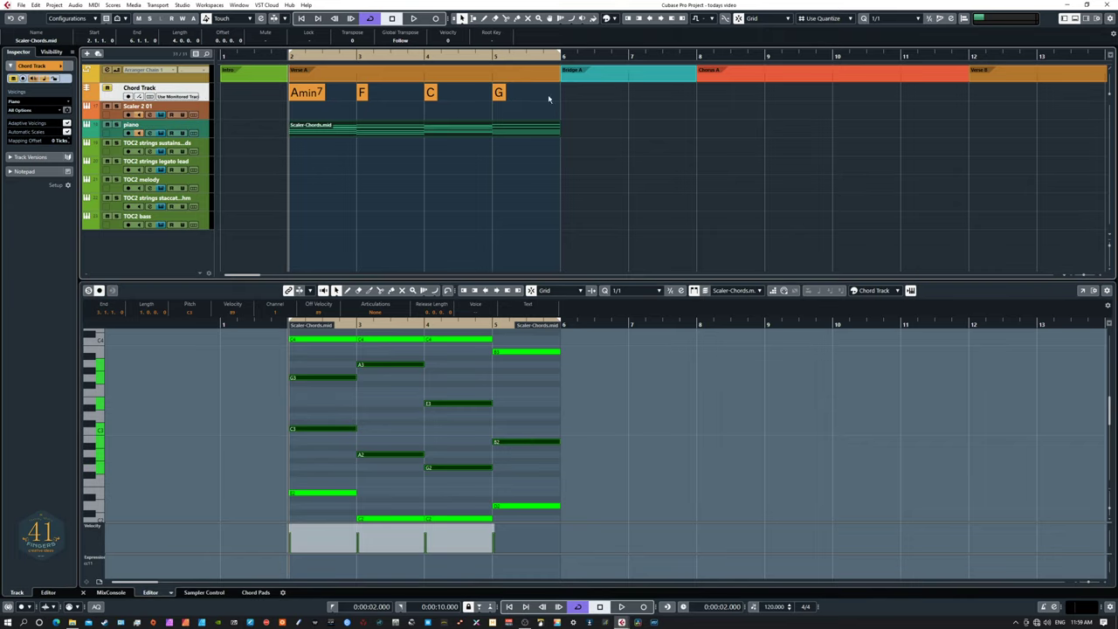
left_click(874, 290)
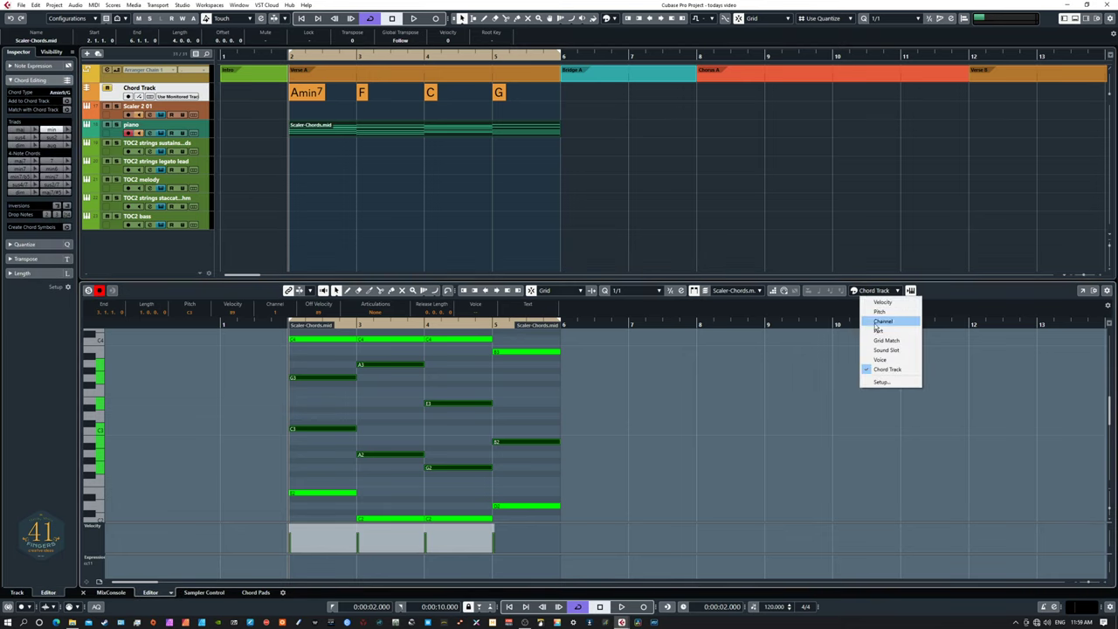
left_click(648, 397)
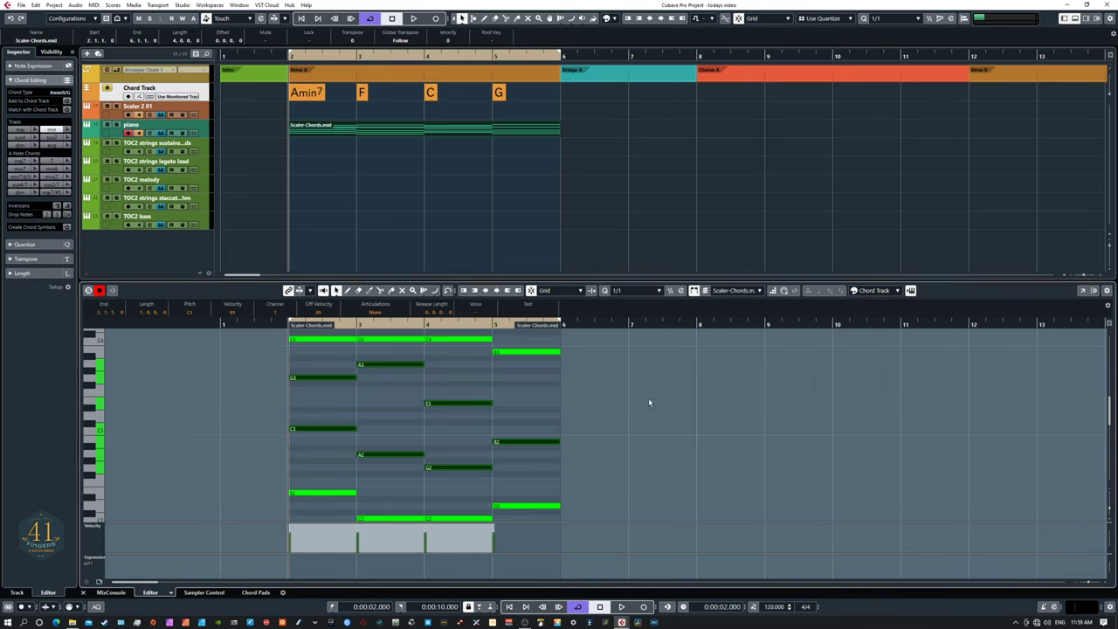
scroll(508, 414, "down", 5)
scroll(508, 418, "up", 10)
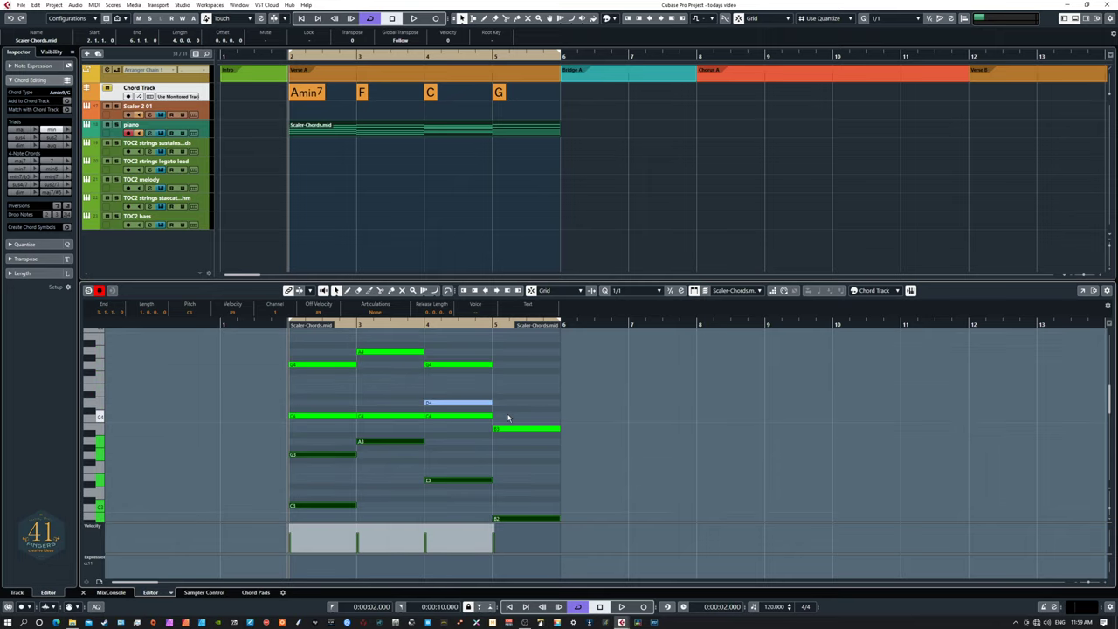
scroll(509, 417, "down", 5)
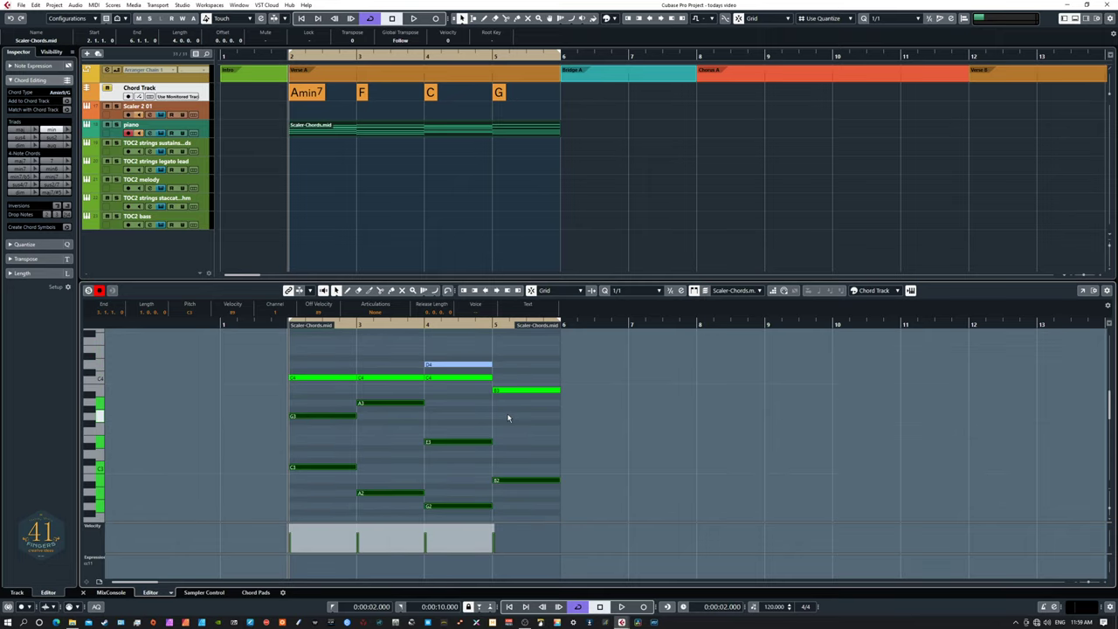
scroll(508, 418, "down", 5)
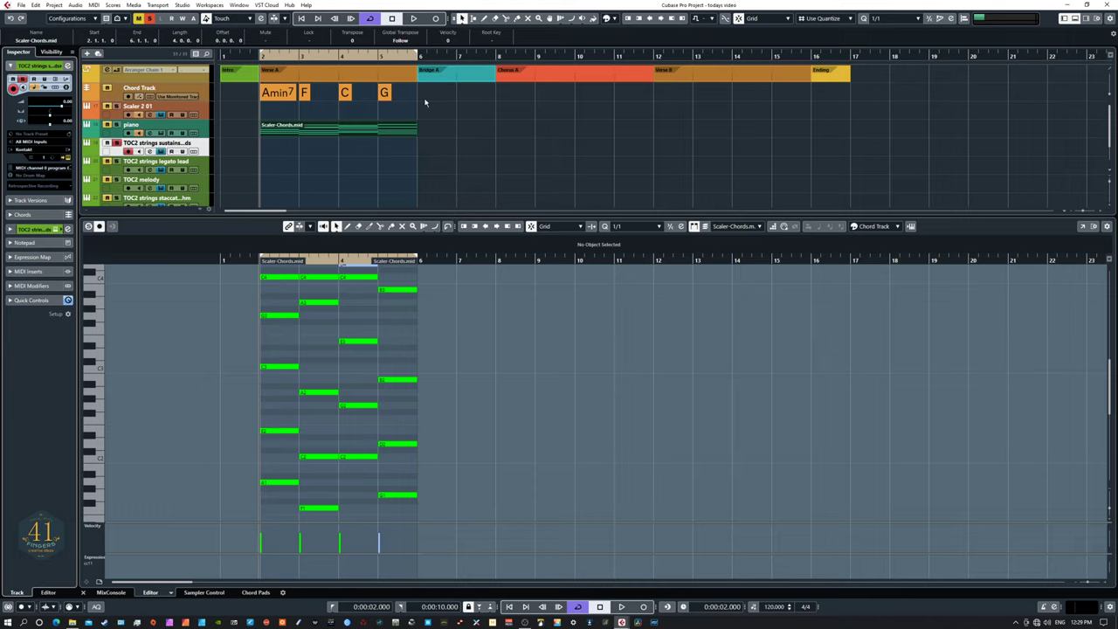
- Copy Verse A's four chord symbols on the chord track to the start of Chorus A at bar 8 and Verse B at bar 12
left_click(313, 96)
left_click_drag(313, 96, 252, 94)
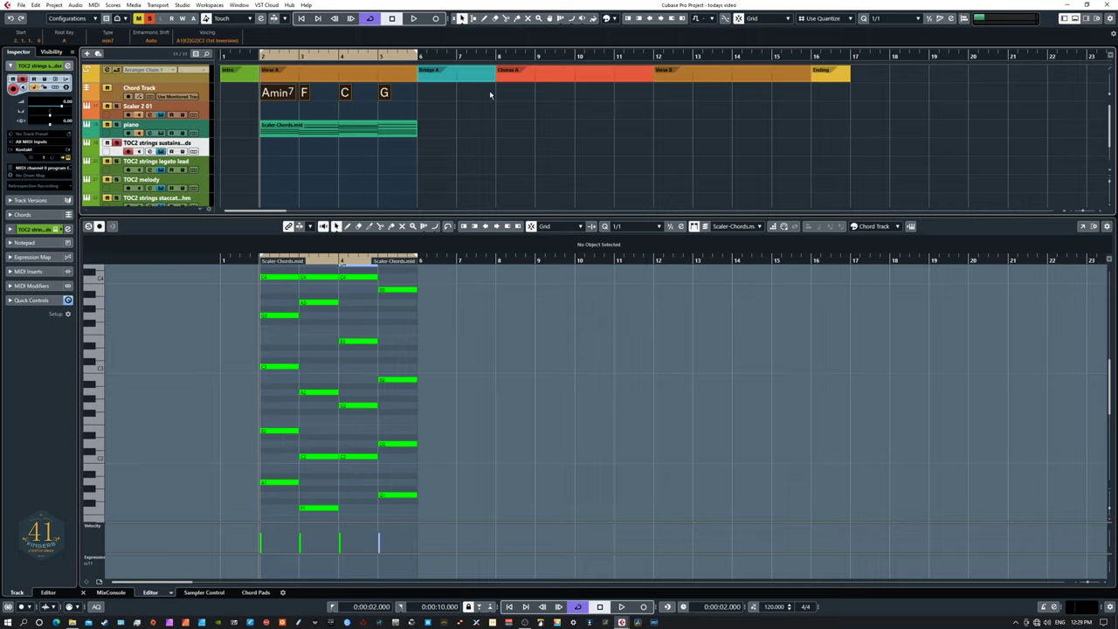
left_click(496, 56)
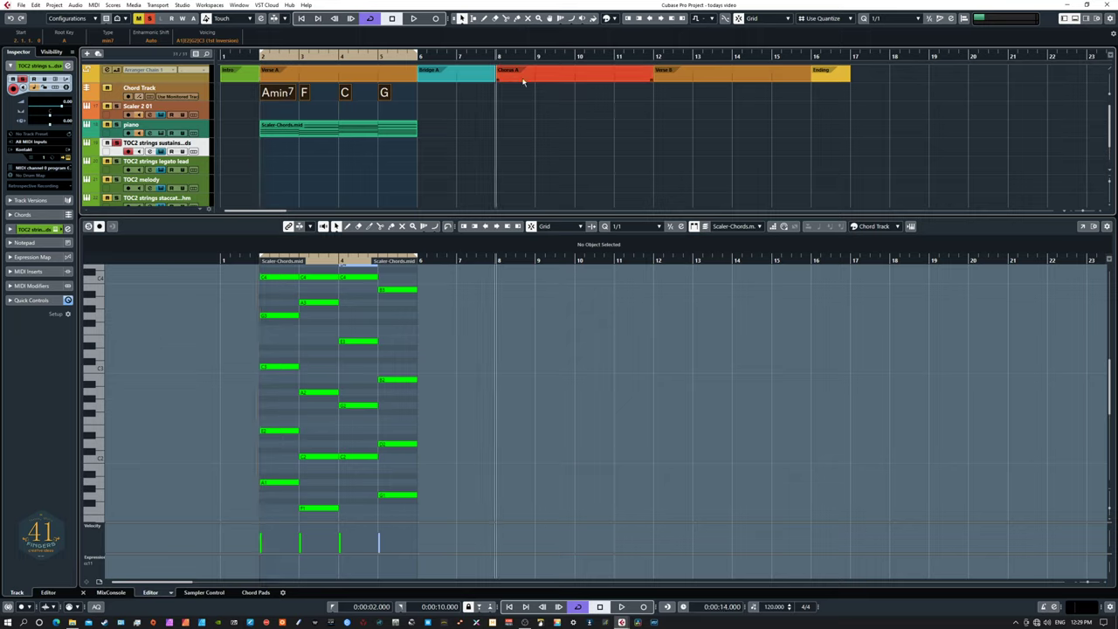
key("ctrl+v")
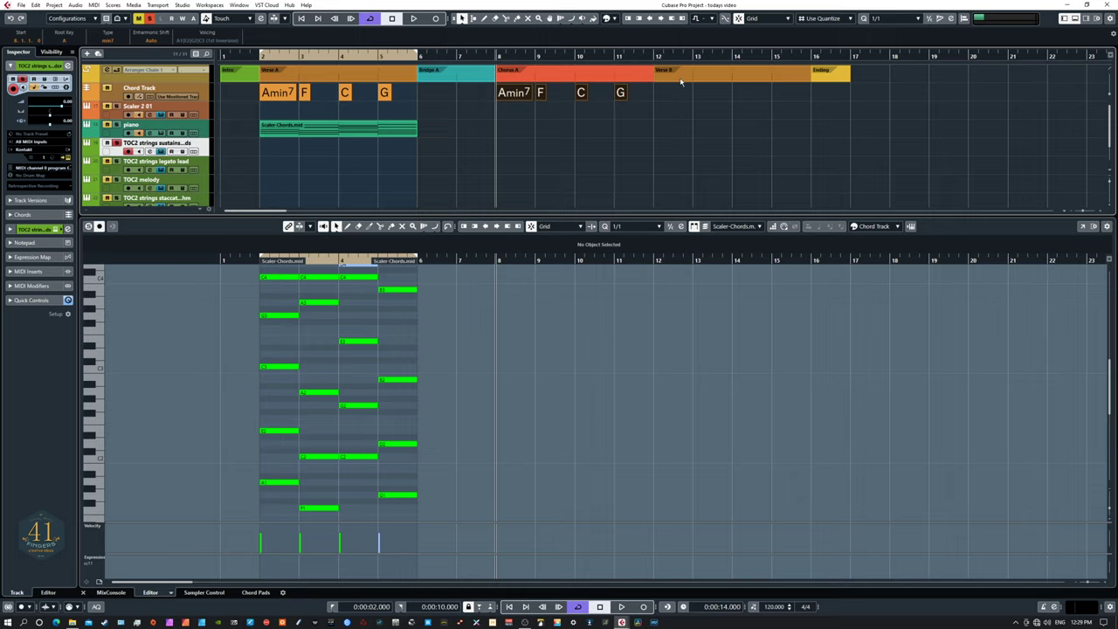
left_click(657, 58)
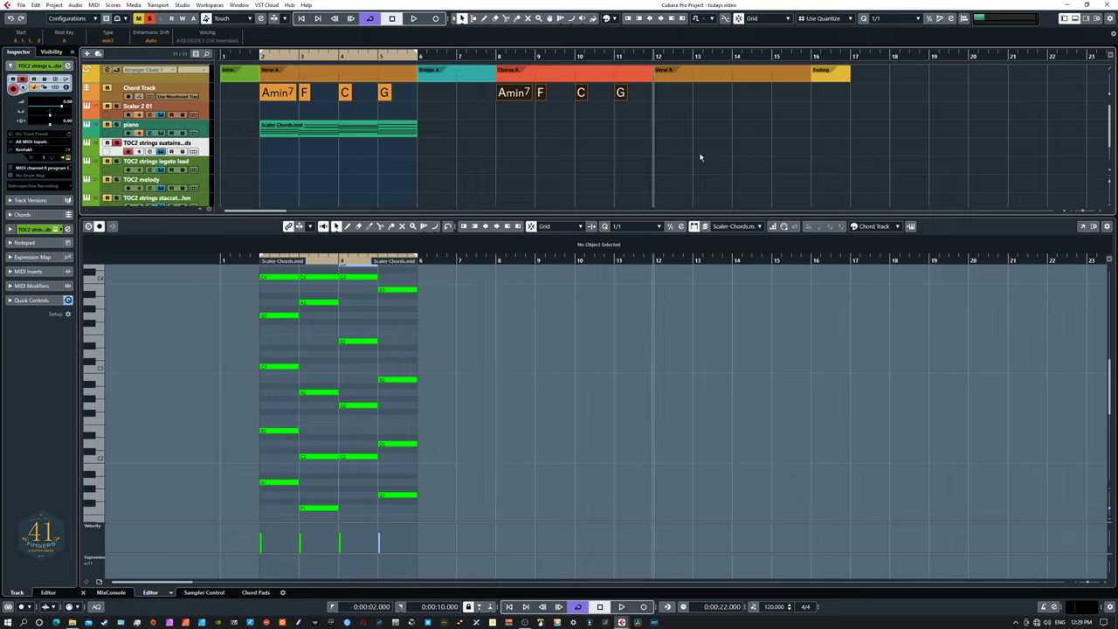
key("ctrl+v")
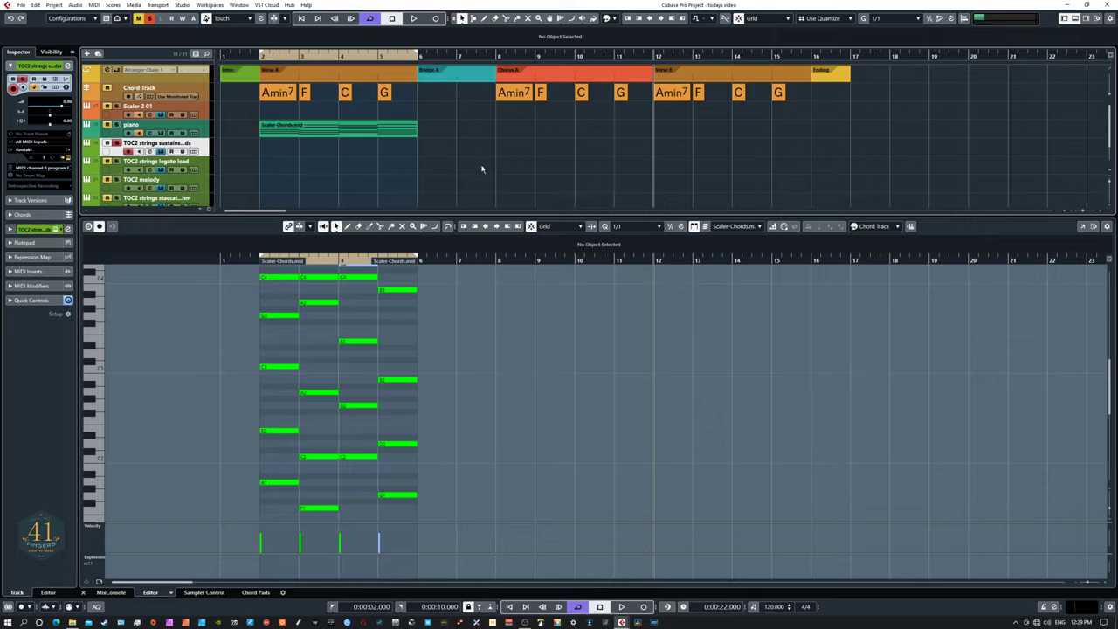
- Move the piano track's chord clip from Verse A to the start of Verse B at bar 12
left_click(357, 131)
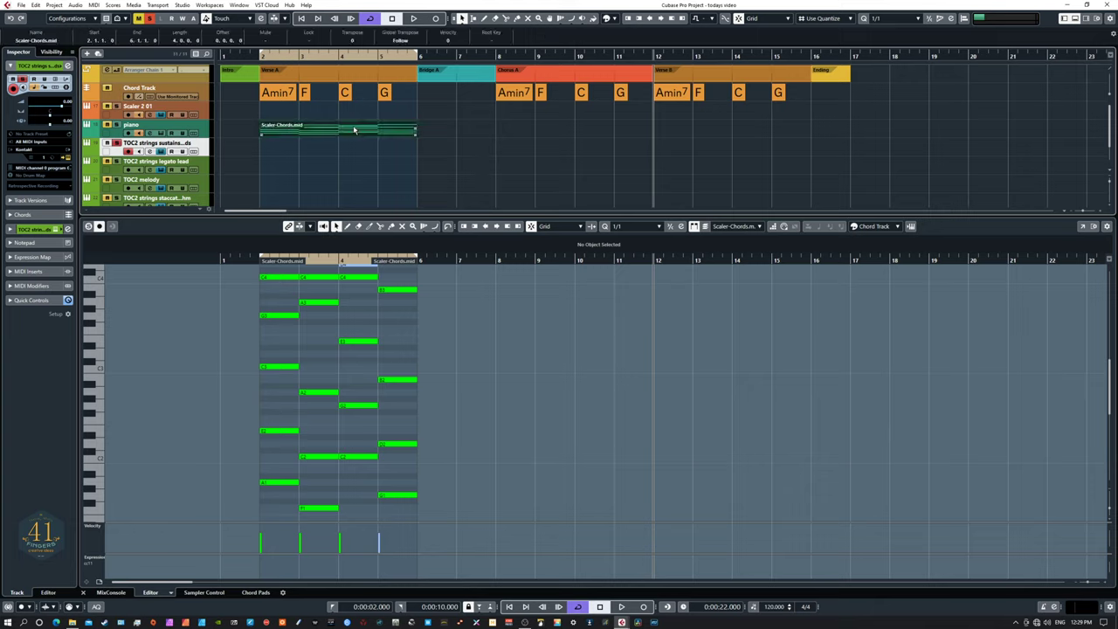
left_click(346, 73)
left_click_drag(331, 130, 723, 128)
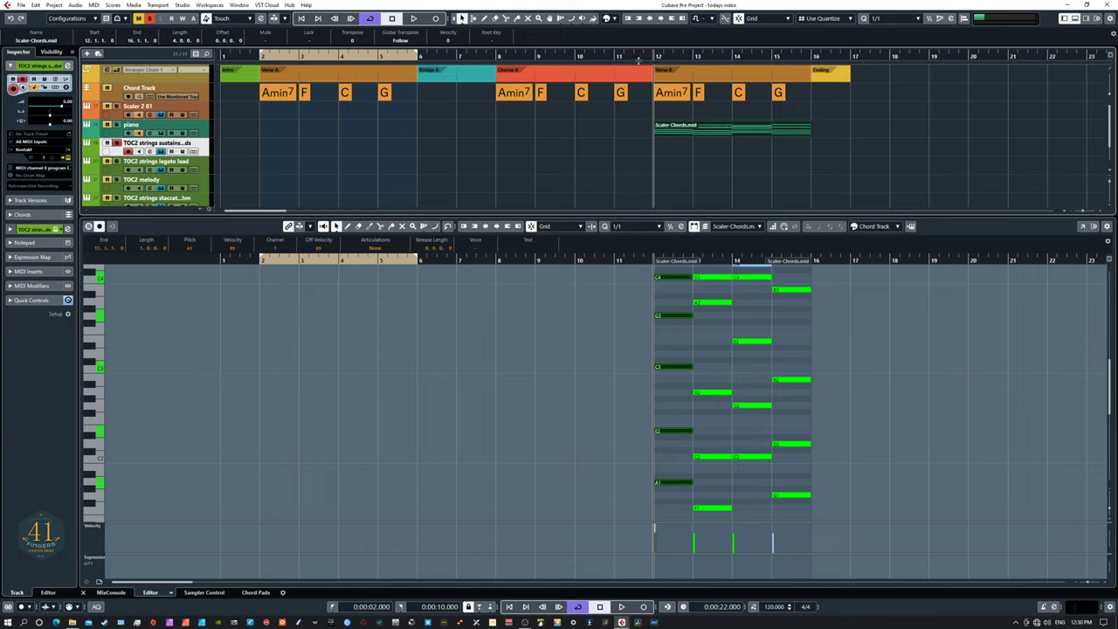
mouse_move(683, 132)
left_mouse_down()
mouse_move(527, 131)
mouse_move(686, 136)
left_mouse_up()
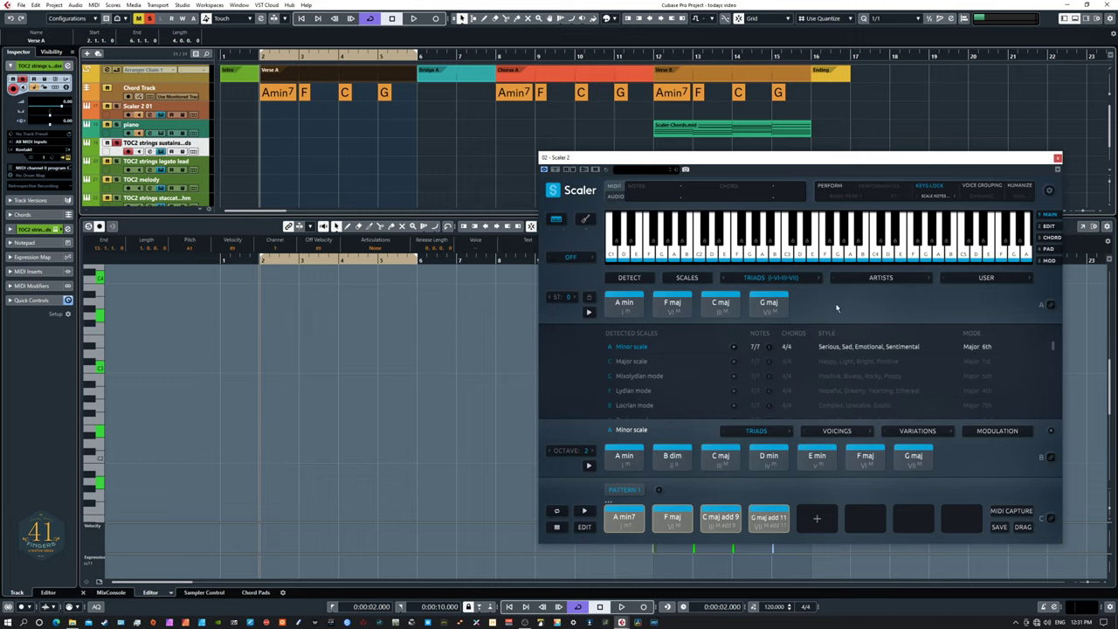
- Load Scaler's Common Progressions Ballad triads (i-VI-III-VII) and place the progression as a MIDI clip on the piano track at the start of Verse A
left_click(760, 280)
mouse_move(786, 292)
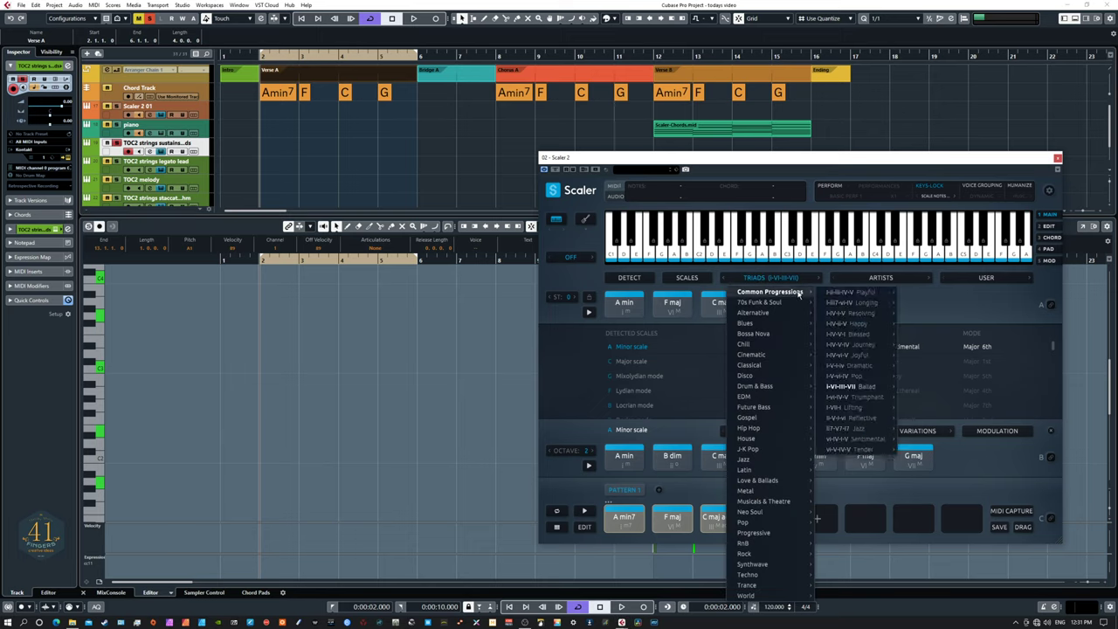
mouse_move(843, 387)
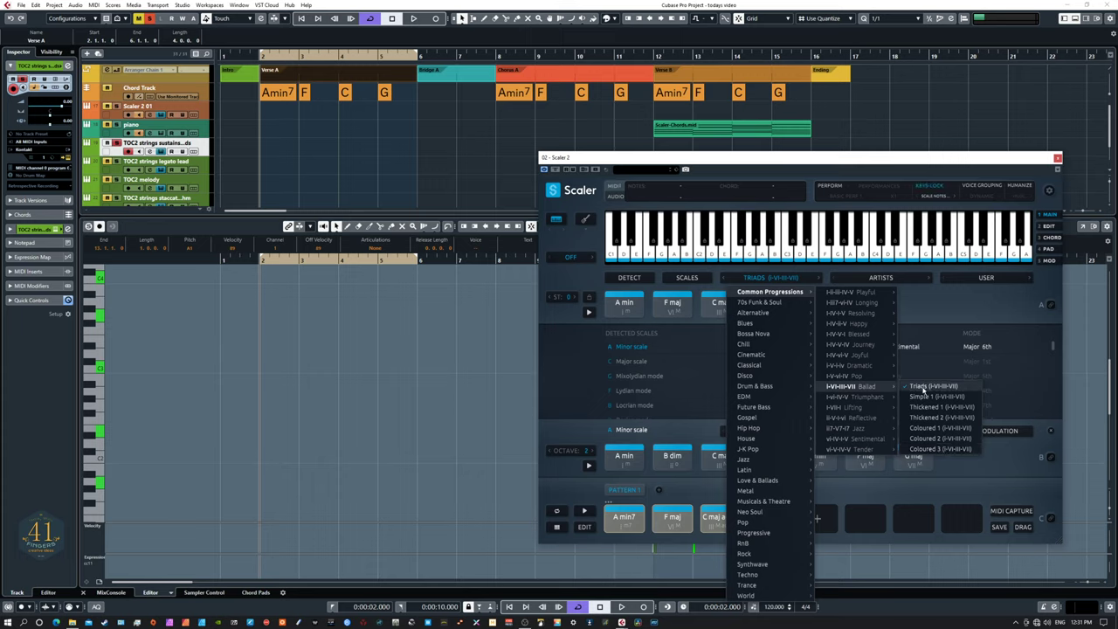
left_click(924, 388)
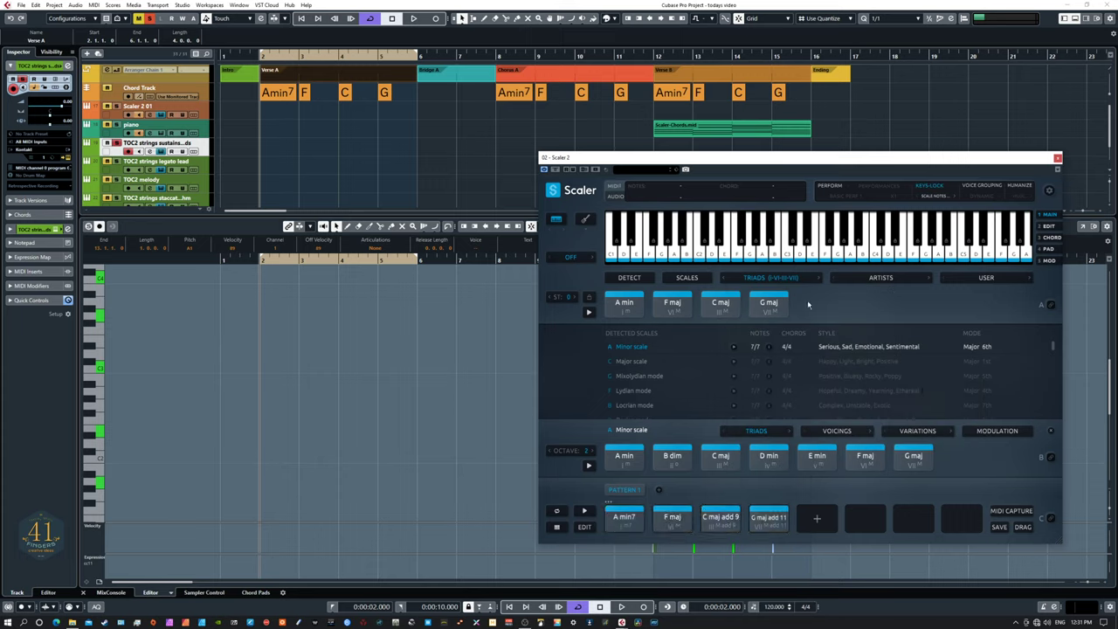
left_click(628, 306)
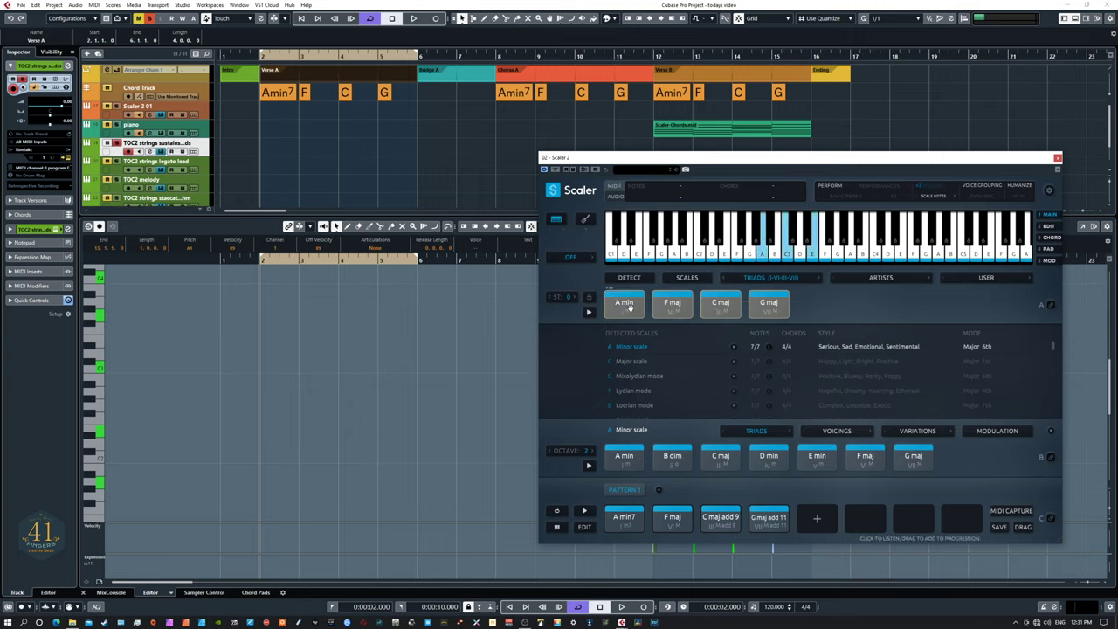
left_click_drag(629, 308, 271, 135)
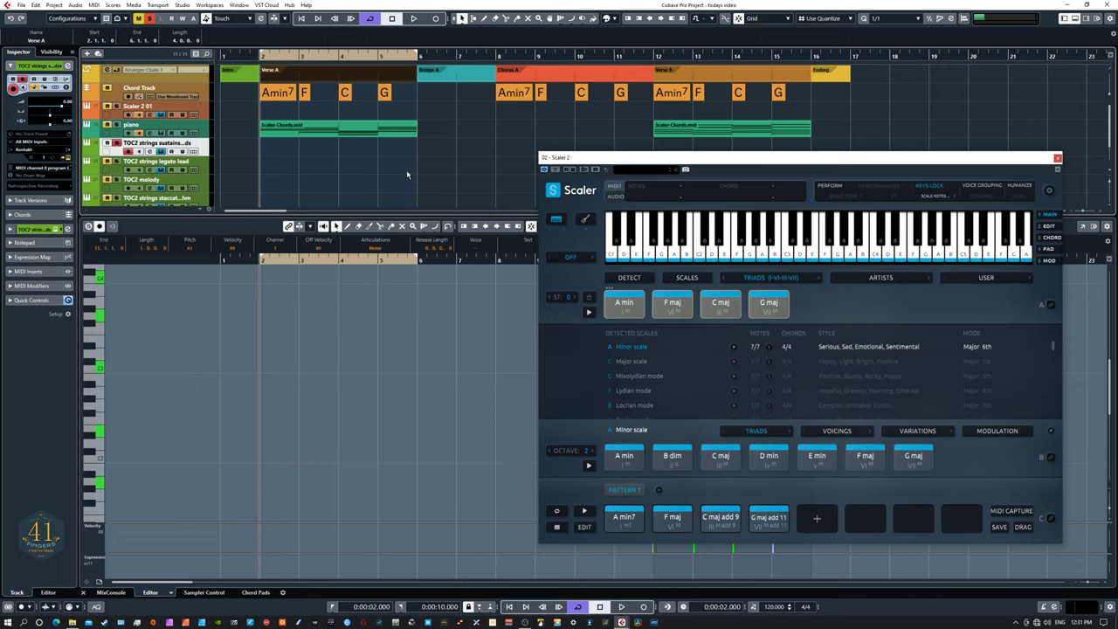
- Show the new Verse A piano clip in the key editor and examine the notes of each of its four triads
left_click(353, 133)
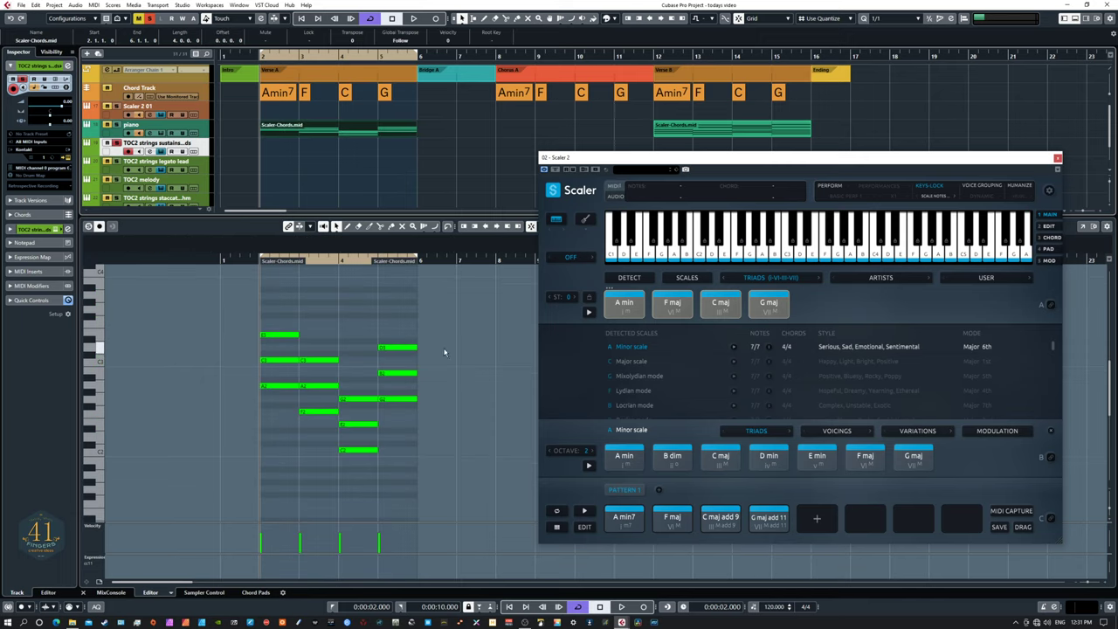
left_click_drag(278, 309, 283, 430)
left_click_drag(311, 342, 308, 451)
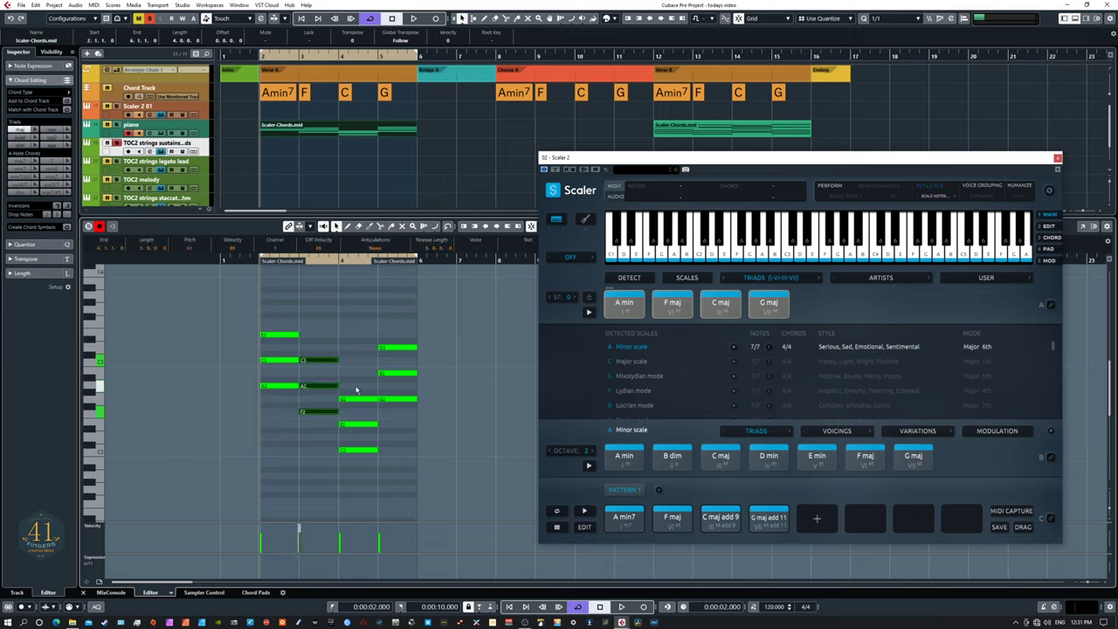
left_click_drag(356, 386, 360, 471)
left_click_drag(405, 332, 402, 430)
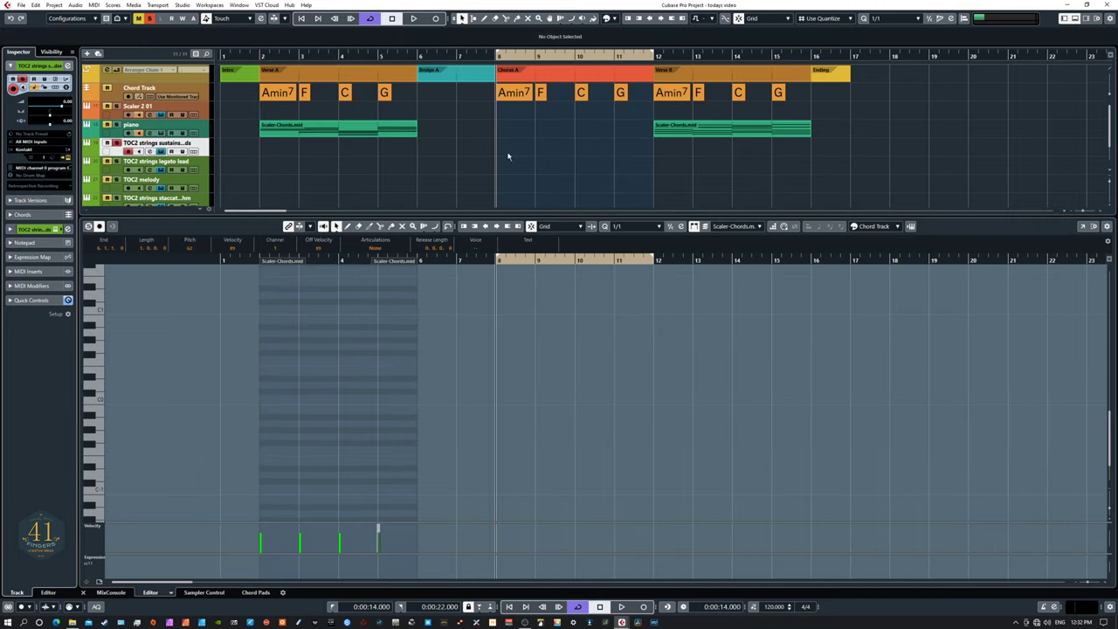
- Create piano MIDI parts for Chorus A from its Amin7, F, C and G chord symbols
left_click(514, 78)
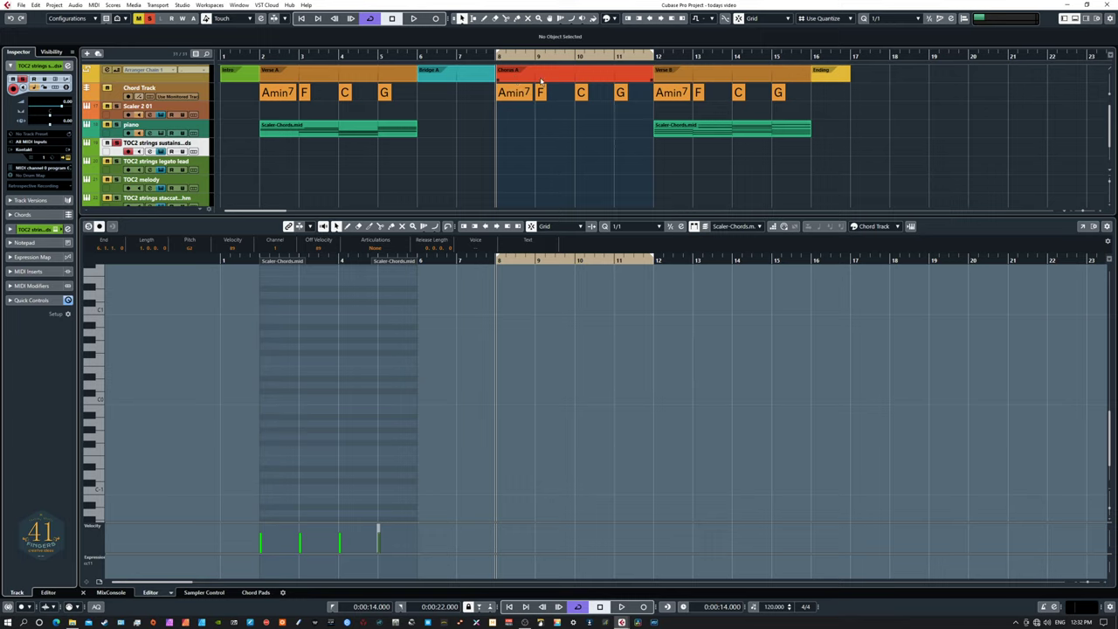
left_click(540, 126)
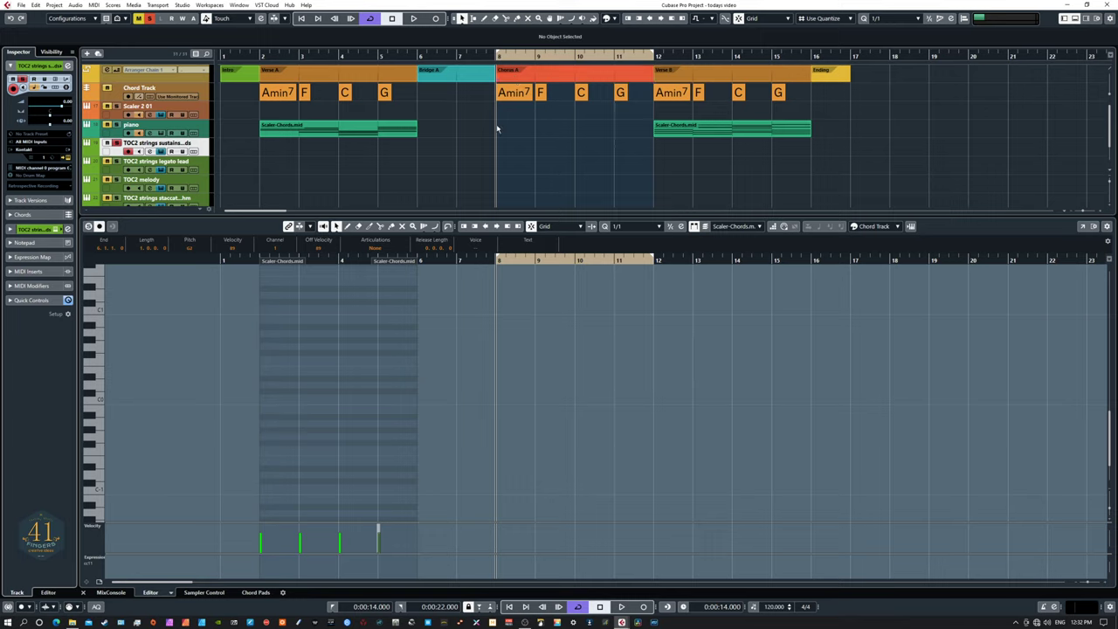
left_click(388, 134)
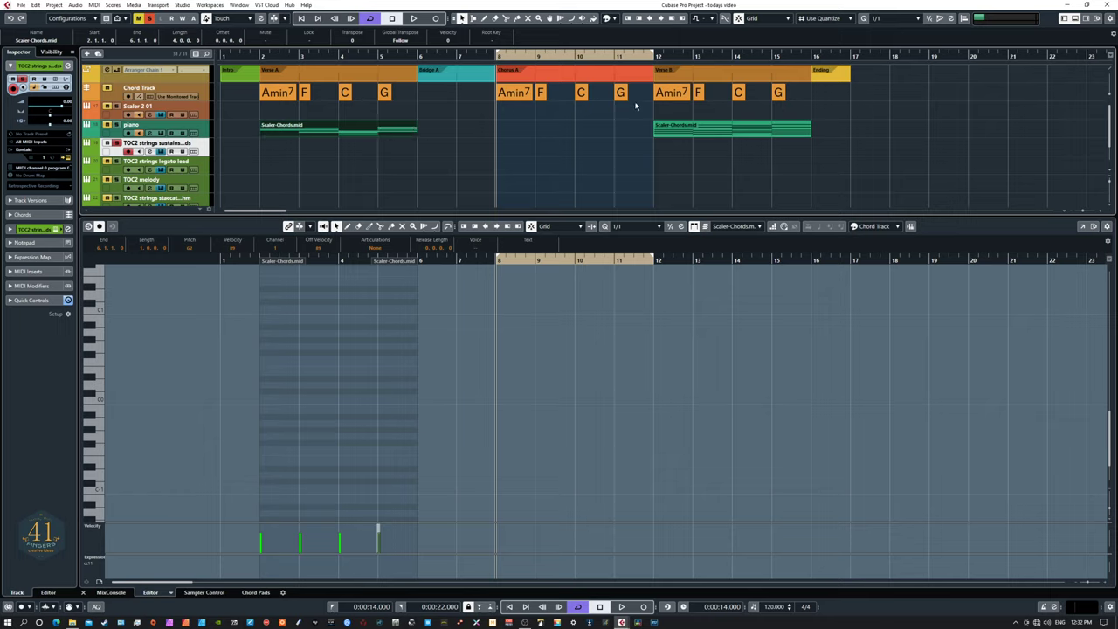
left_click_drag(636, 95, 516, 96)
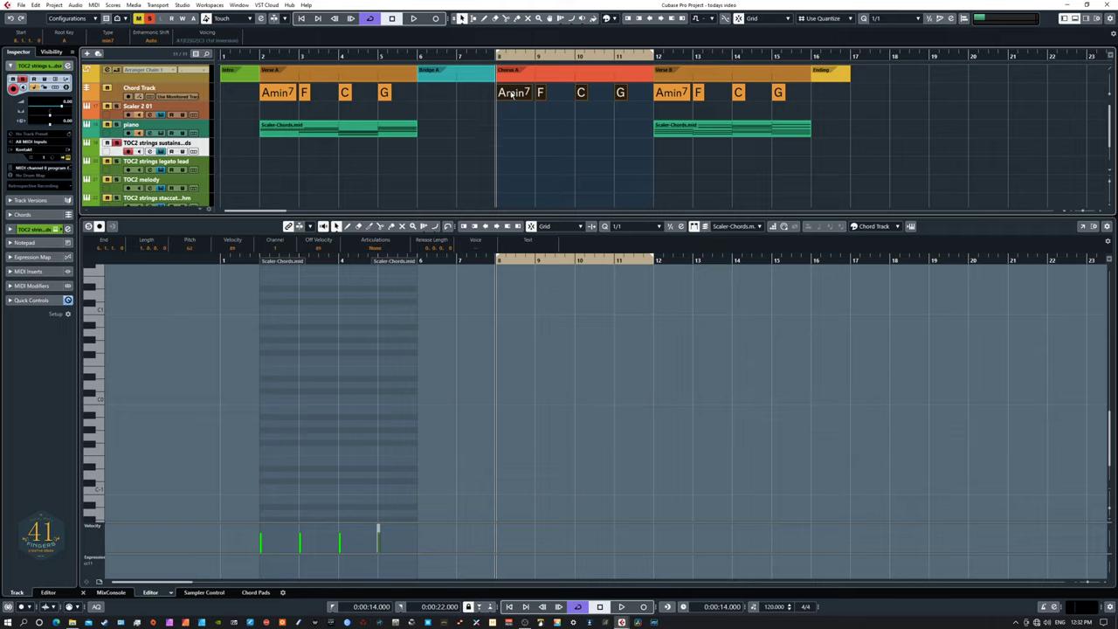
left_click_drag(513, 95, 513, 132)
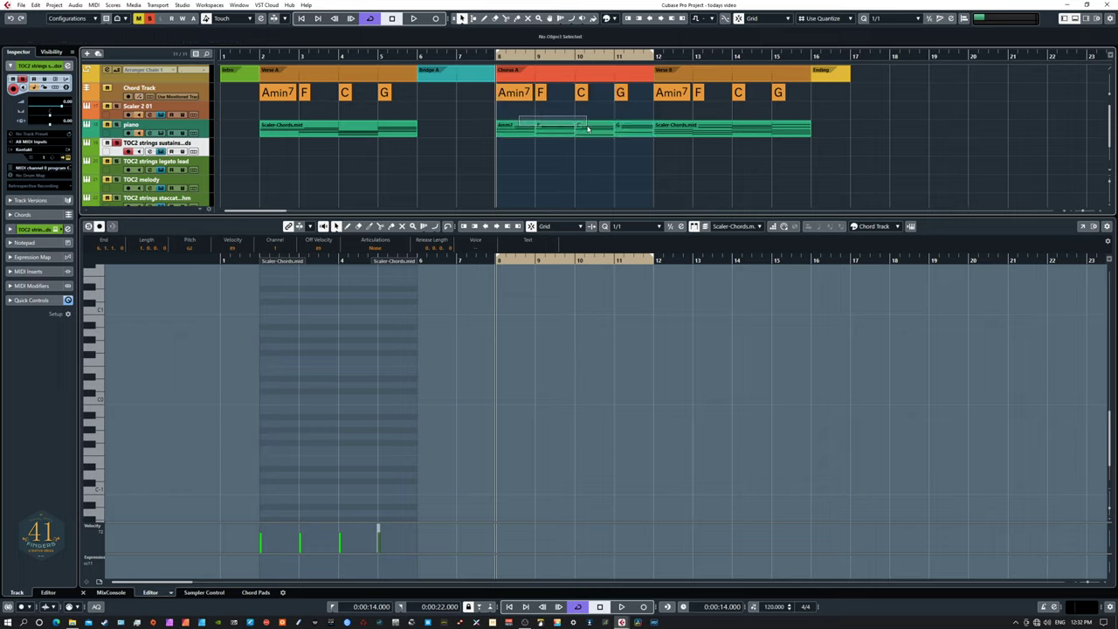
- Glue the four Chorus A chord parts on the piano track into a single clip
left_click(630, 131)
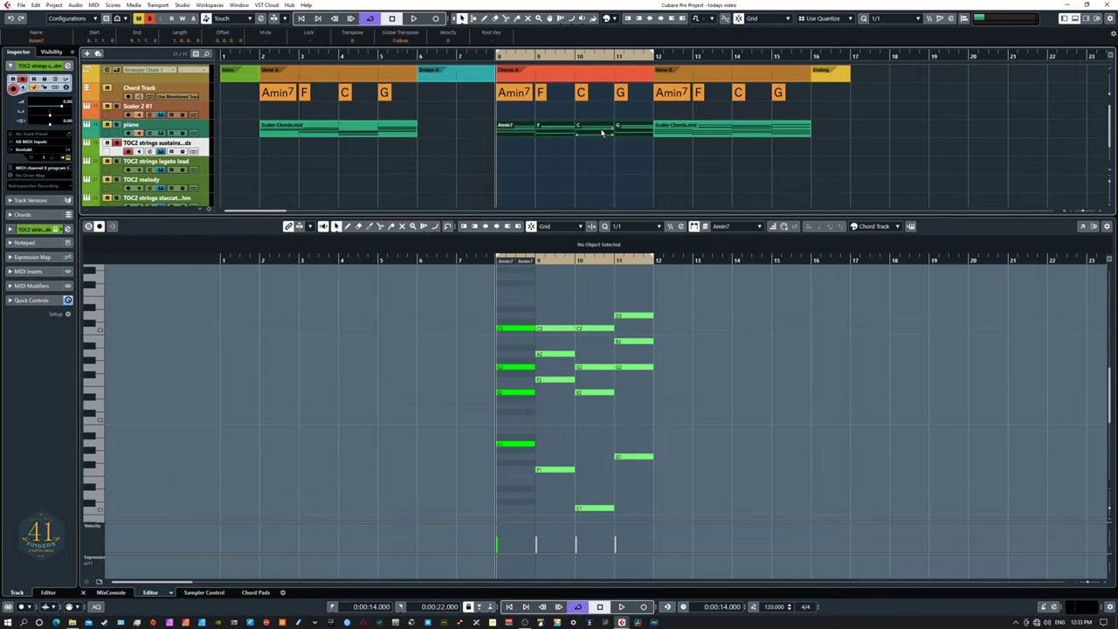
key("4")
left_click(600, 128)
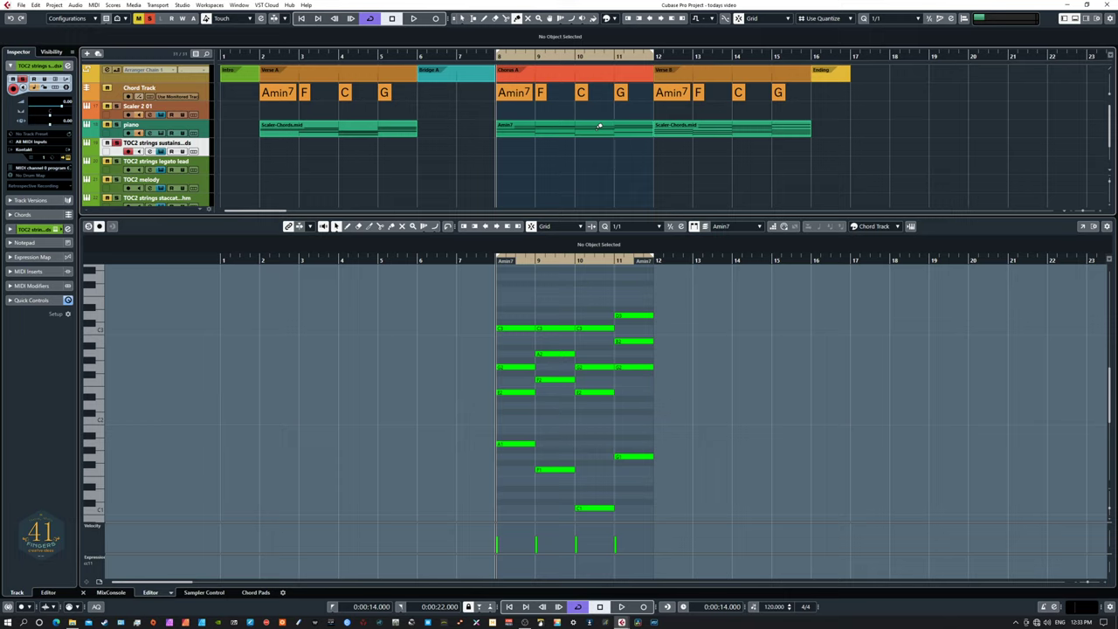
key("1")
left_click(597, 133)
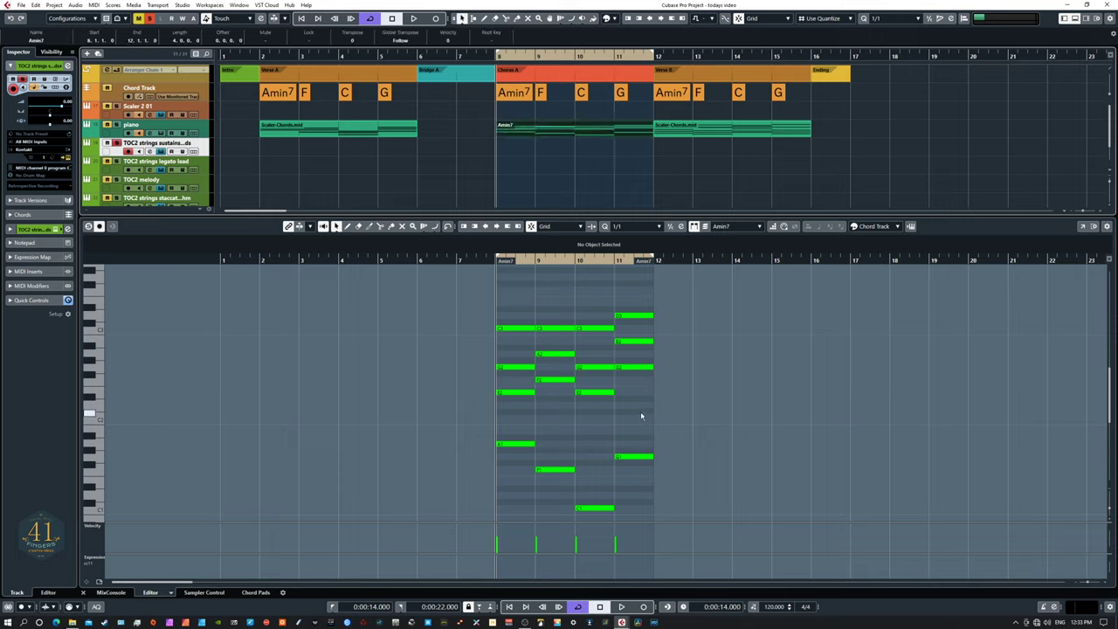
- Examine the Chorus A clip's upper chord notes chord by chord, as well as its row of bass notes
left_click(503, 303)
left_click_drag(491, 306, 681, 395)
left_click_drag(512, 312, 514, 403)
left_click_drag(542, 312, 559, 395)
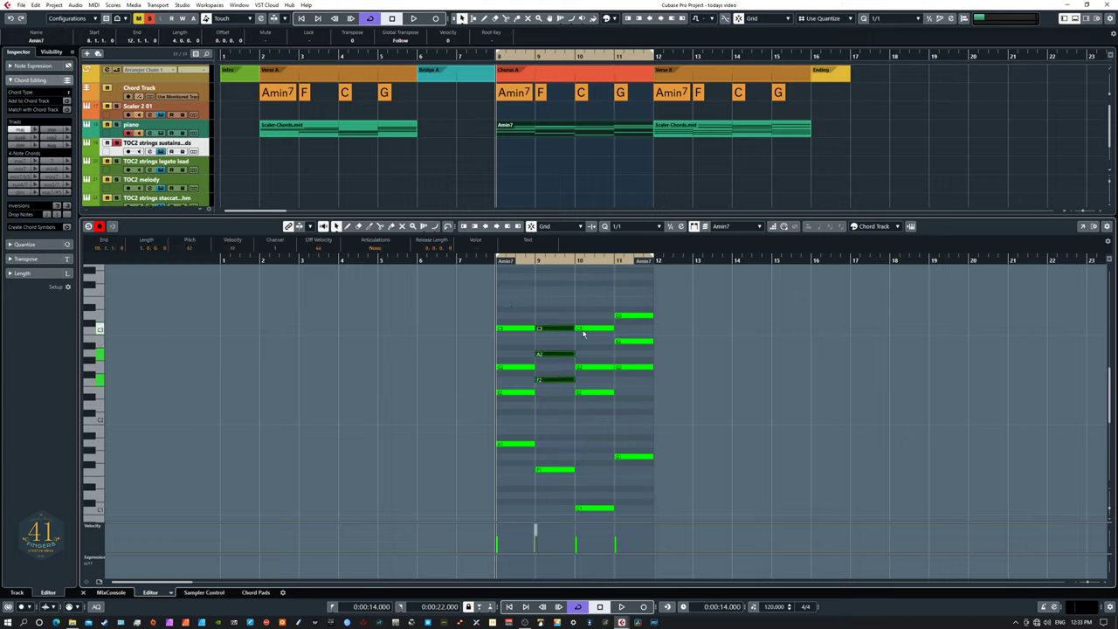
left_click_drag(590, 318, 583, 426)
left_click_drag(484, 419, 668, 520)
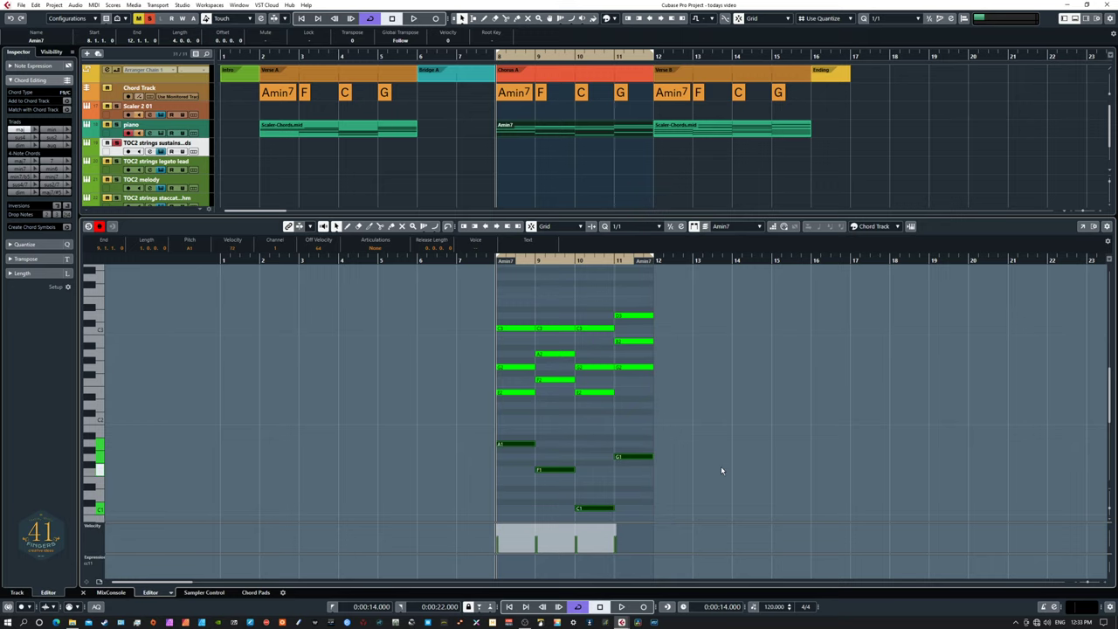
- Compare the chord voicings of the Verse A, Chorus A and Verse B piano clips in the key editor
left_click(370, 134)
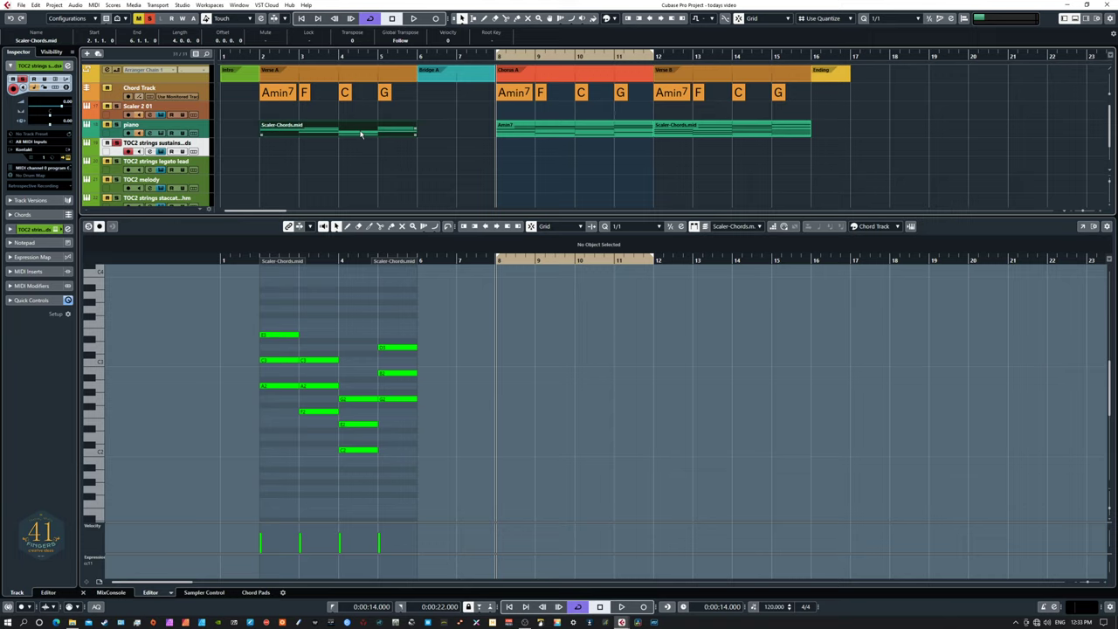
left_click(564, 129)
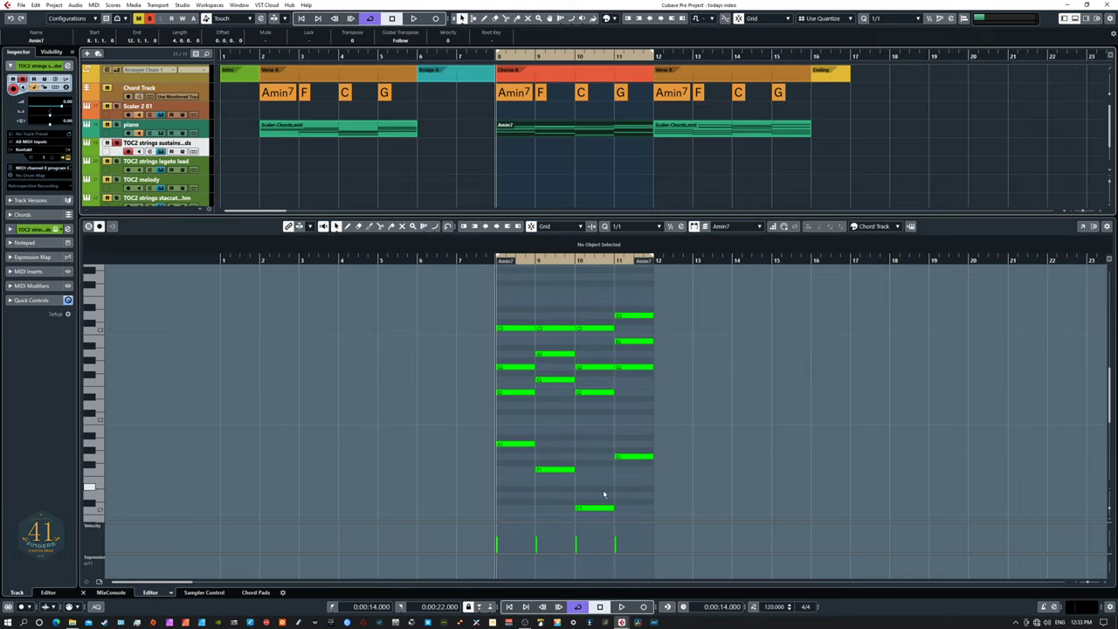
left_click(722, 130)
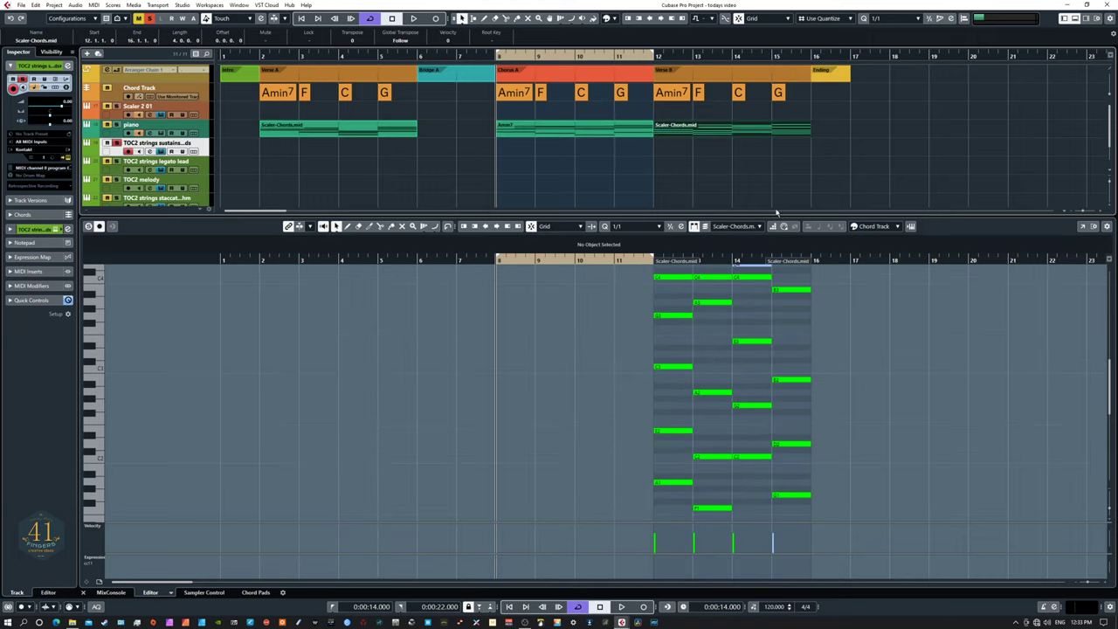
scroll(755, 370, "down", 3)
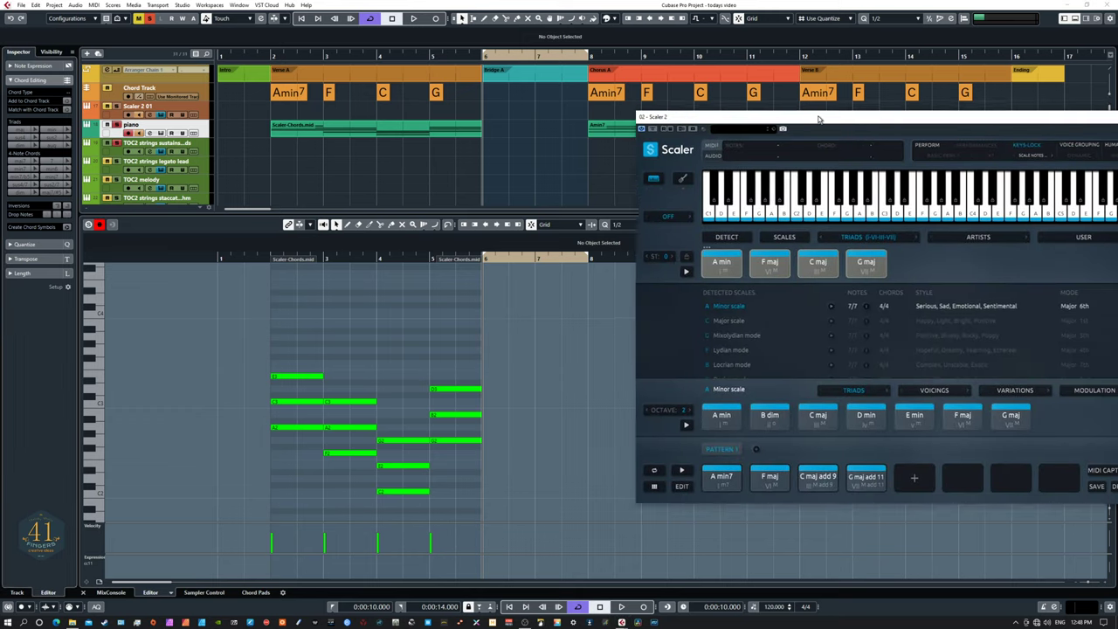
- Reposition the Scaler window so that it is fully in view below the piano track's clips
left_click_drag(818, 117, 795, 121)
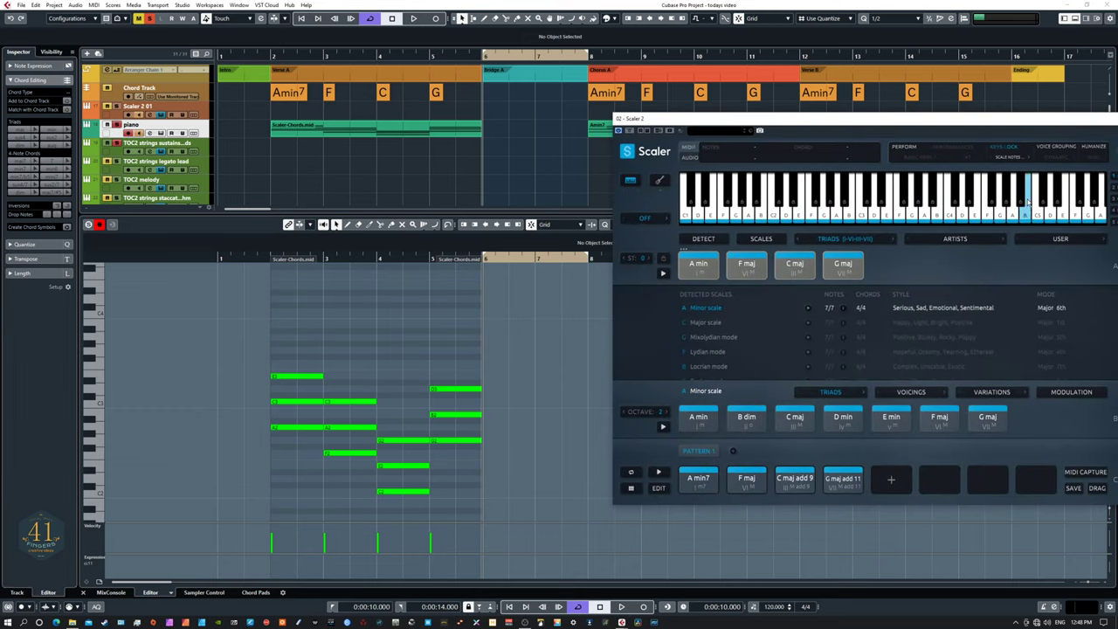
left_click_drag(1034, 122, 952, 162)
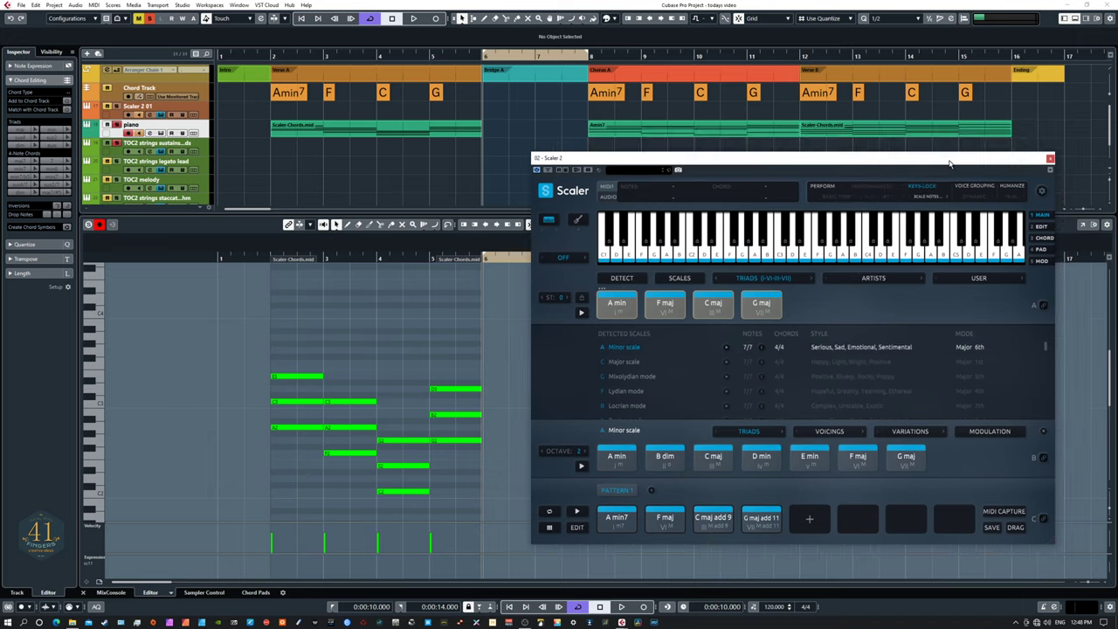
- Set Scaler's playback chord duration to 2 beats in its settings
left_click(1042, 192)
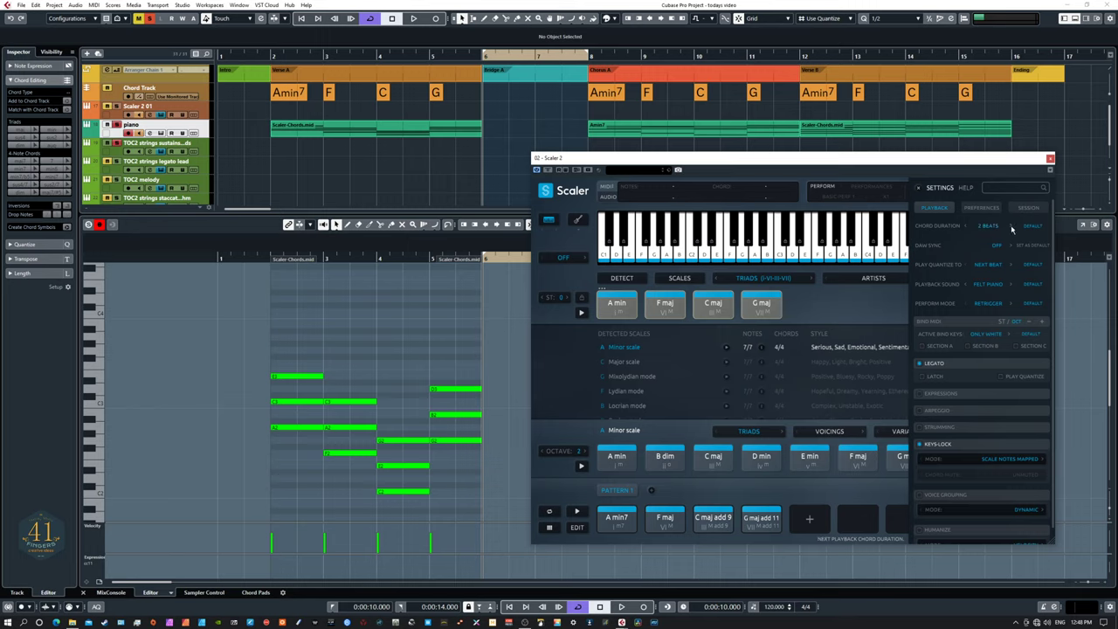
left_click(1011, 225)
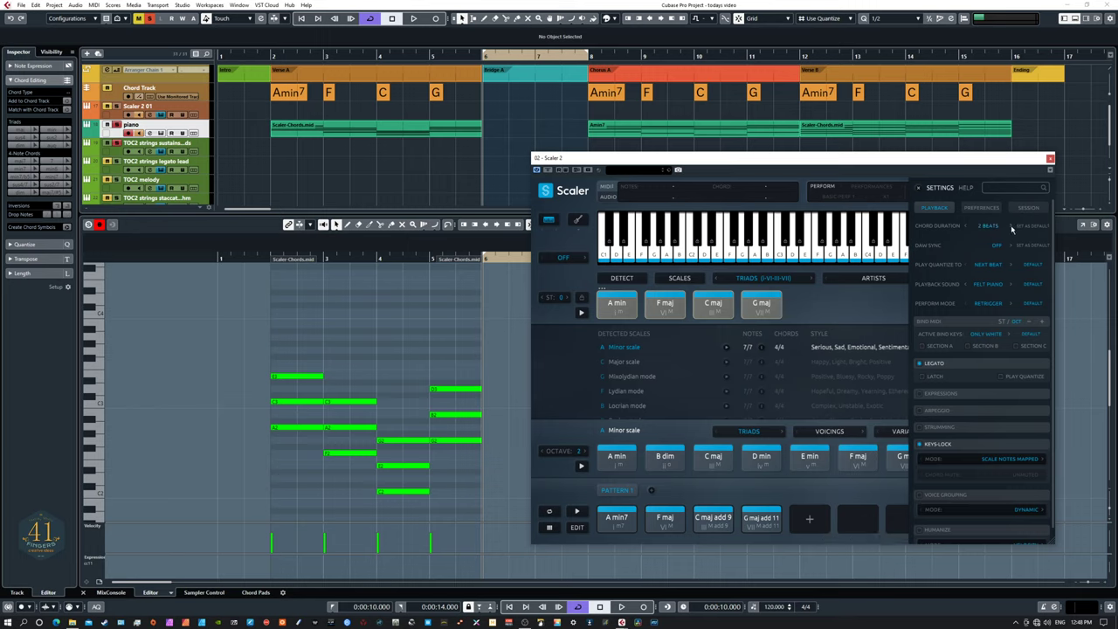
left_click(966, 226)
left_click(966, 227)
left_click(1012, 226)
left_click(919, 188)
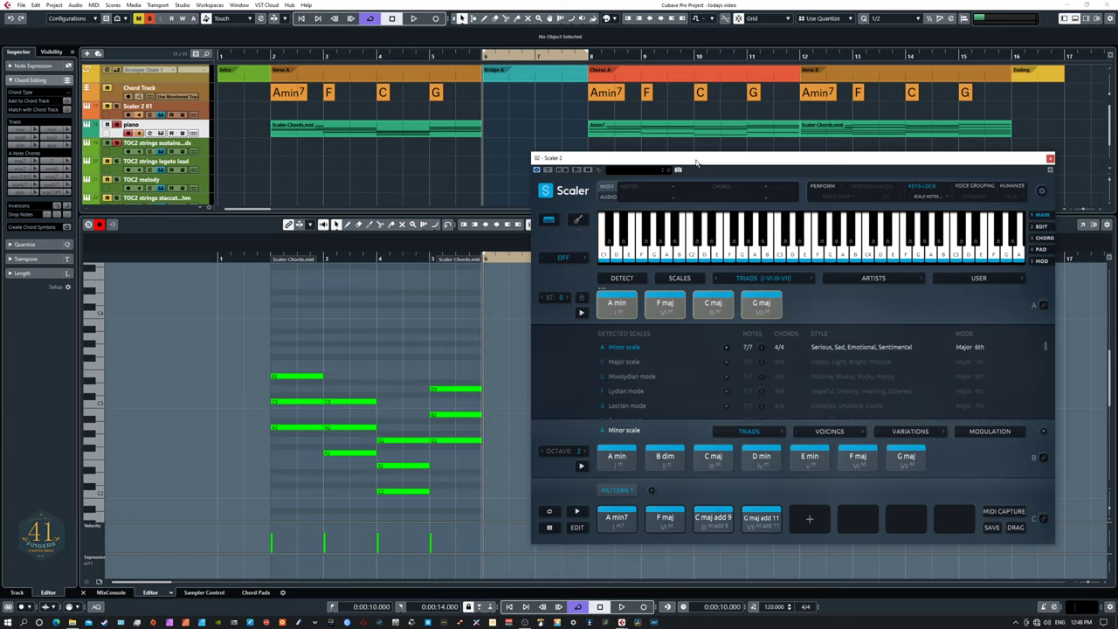
- Place Scaler's four-chord triad progression (A min, F maj, C maj, G maj) on the piano track at the start of Bridge A
left_click_drag(697, 162, 812, 153)
left_click(739, 300)
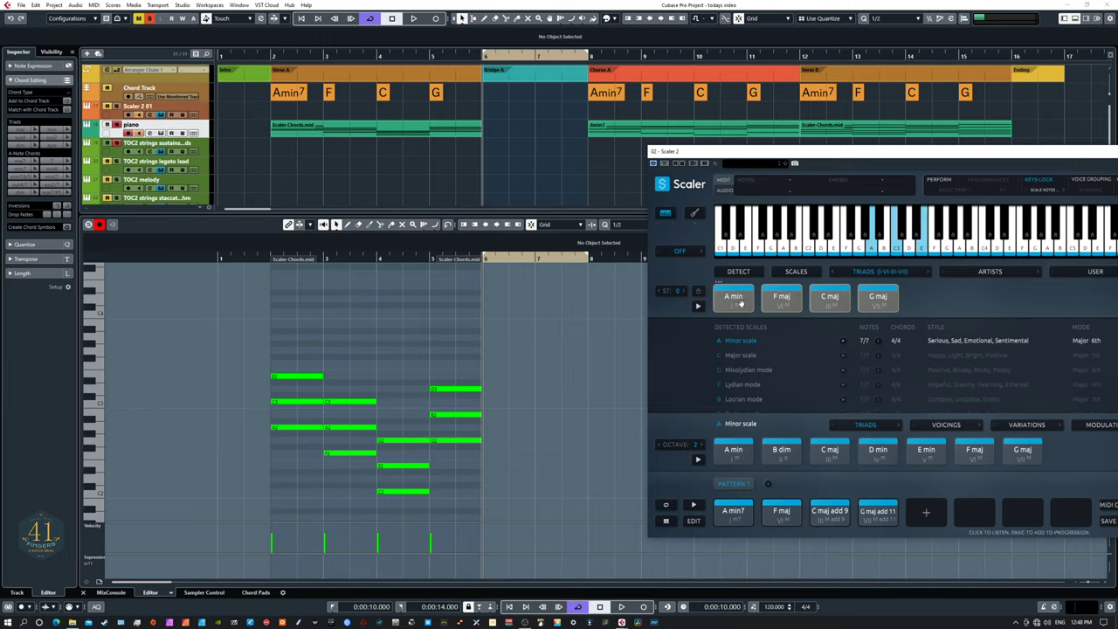
left_click_drag(739, 301, 496, 127)
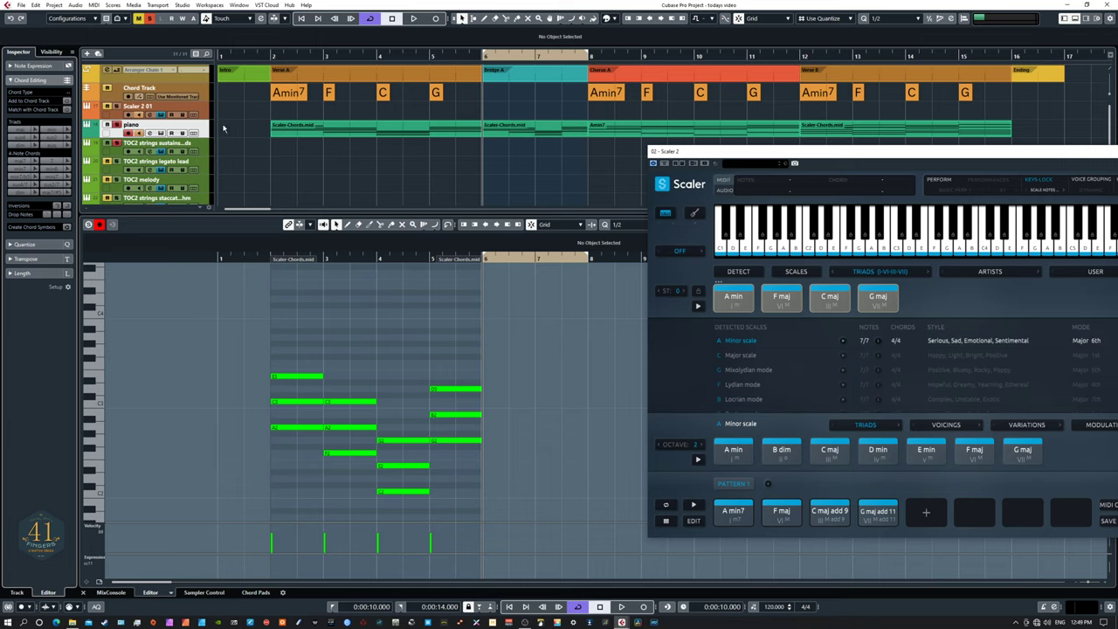
- Create chord symbols on the chord track from the Bridge A piano clip
left_click(530, 132)
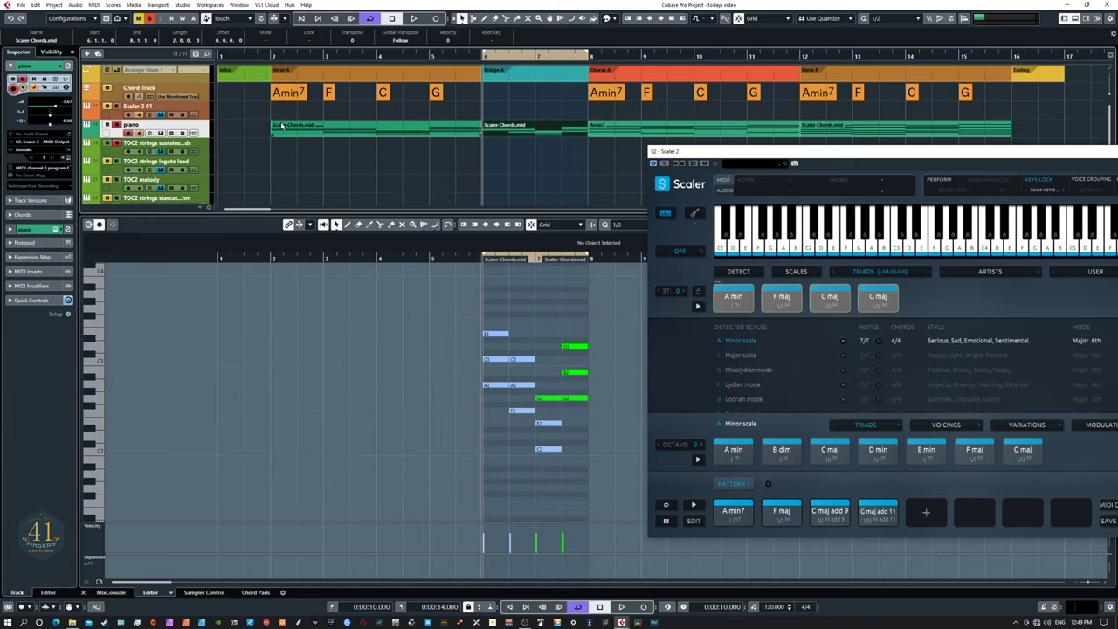
left_click(54, 5)
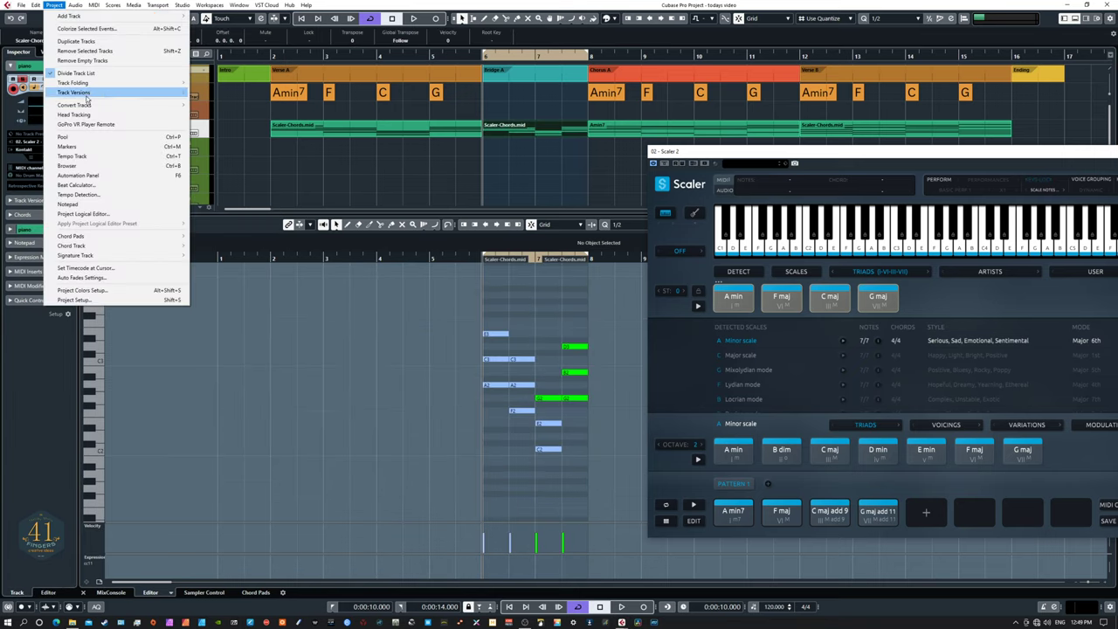
mouse_move(125, 248)
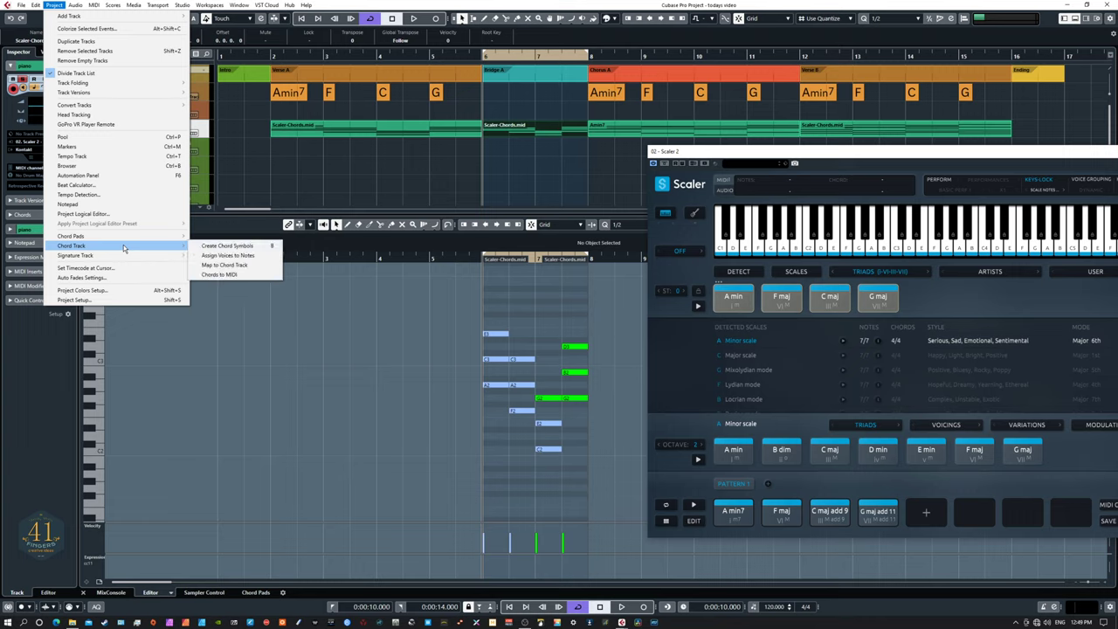
left_click(226, 247)
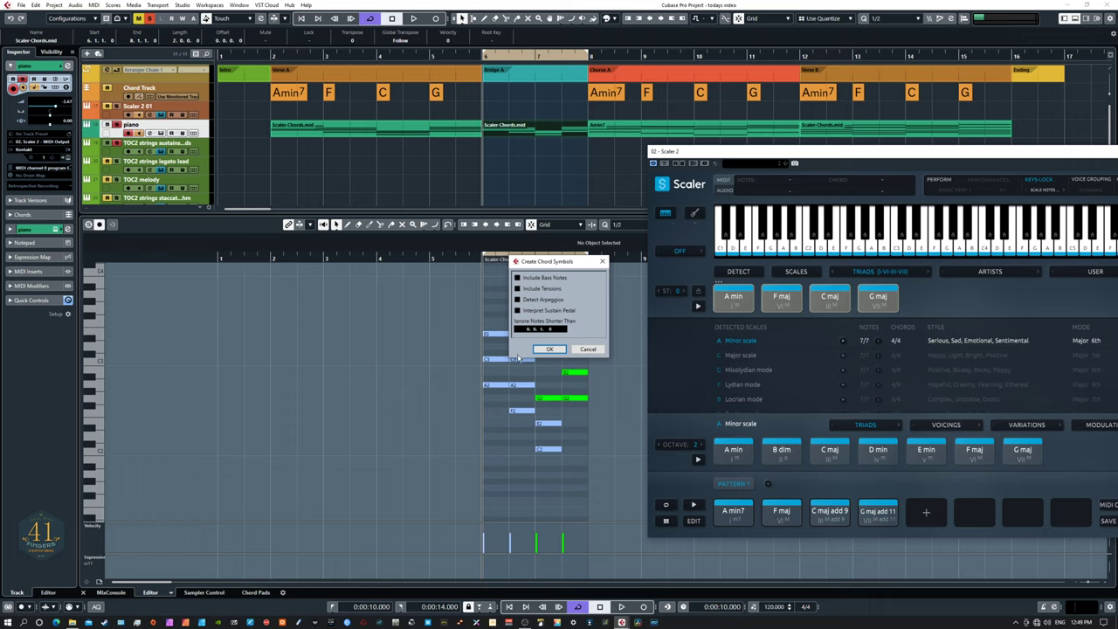
left_click(550, 349)
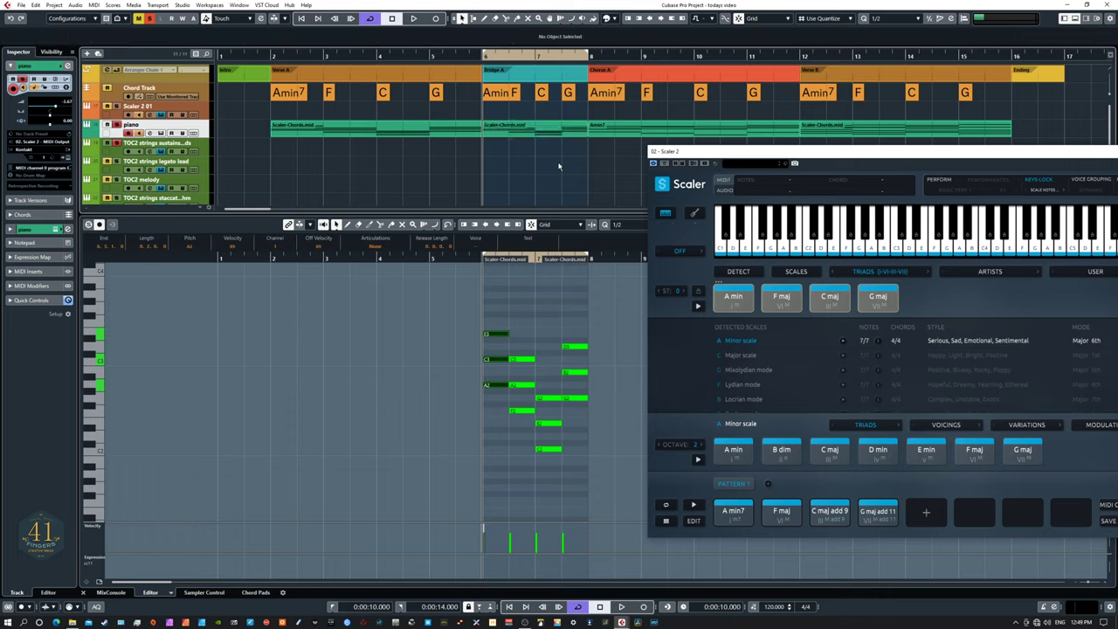
- Clear the selection in the arrangement and move the Scaler window out of view
left_click_drag(463, 163, 279, 85)
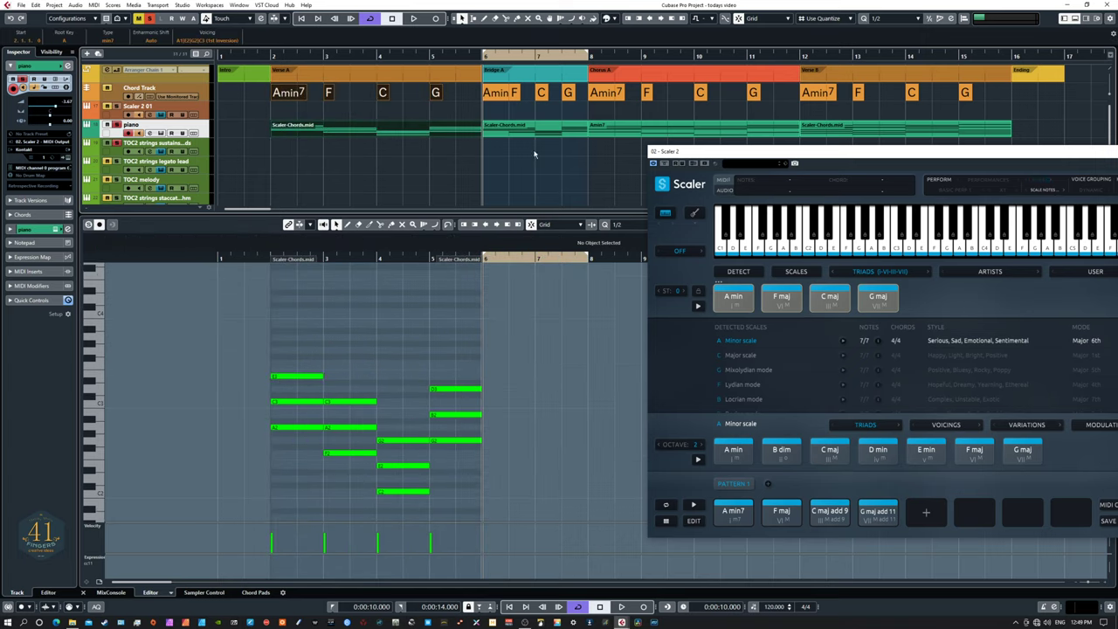
left_click(555, 171)
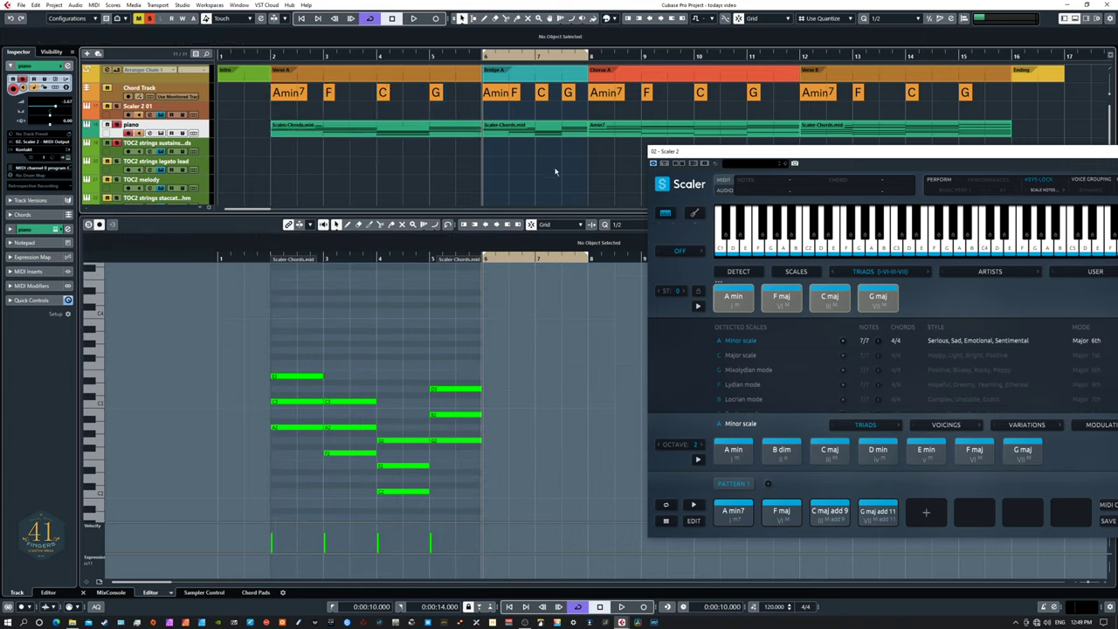
left_click_drag(693, 160, 1117, 227)
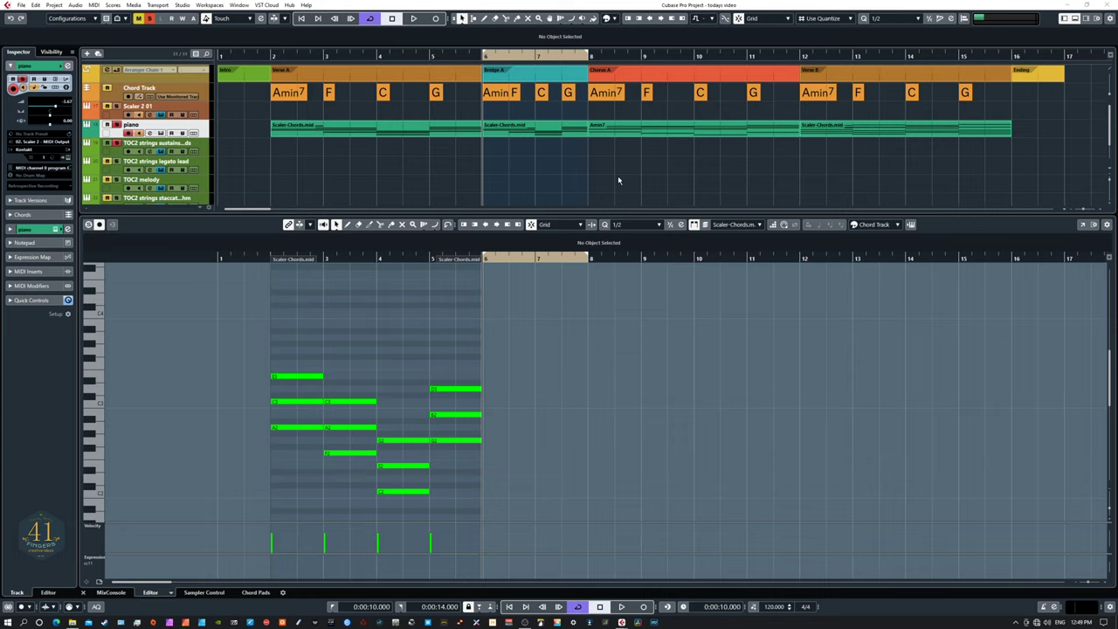
- Enlarge the key editor and zoom in on the Bridge A clip's chord notes
key("space")
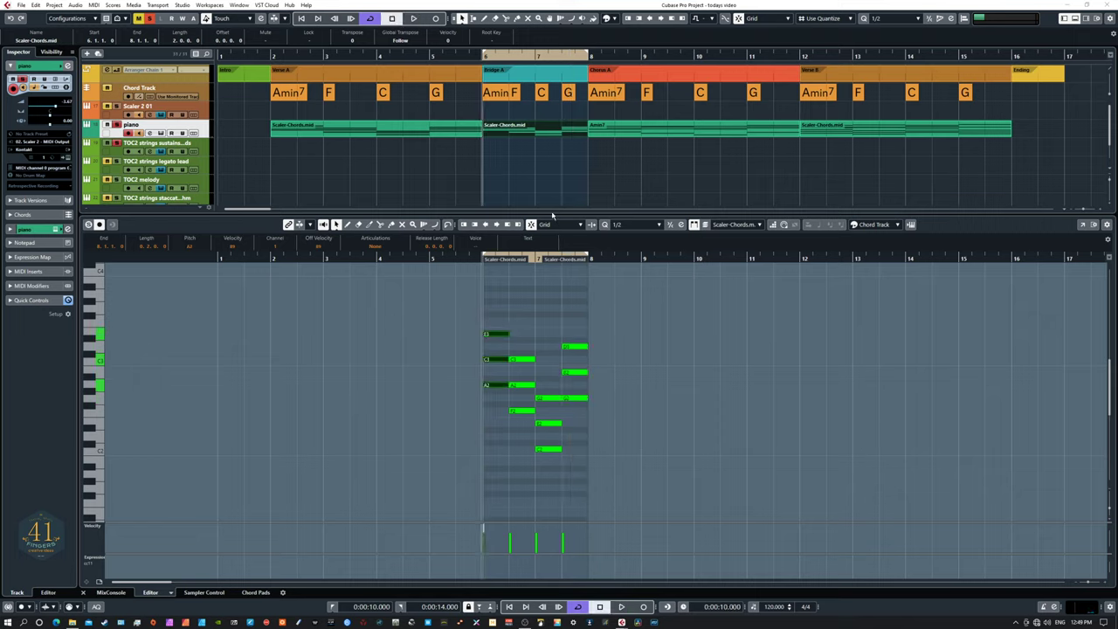
left_click_drag(553, 216, 552, 166)
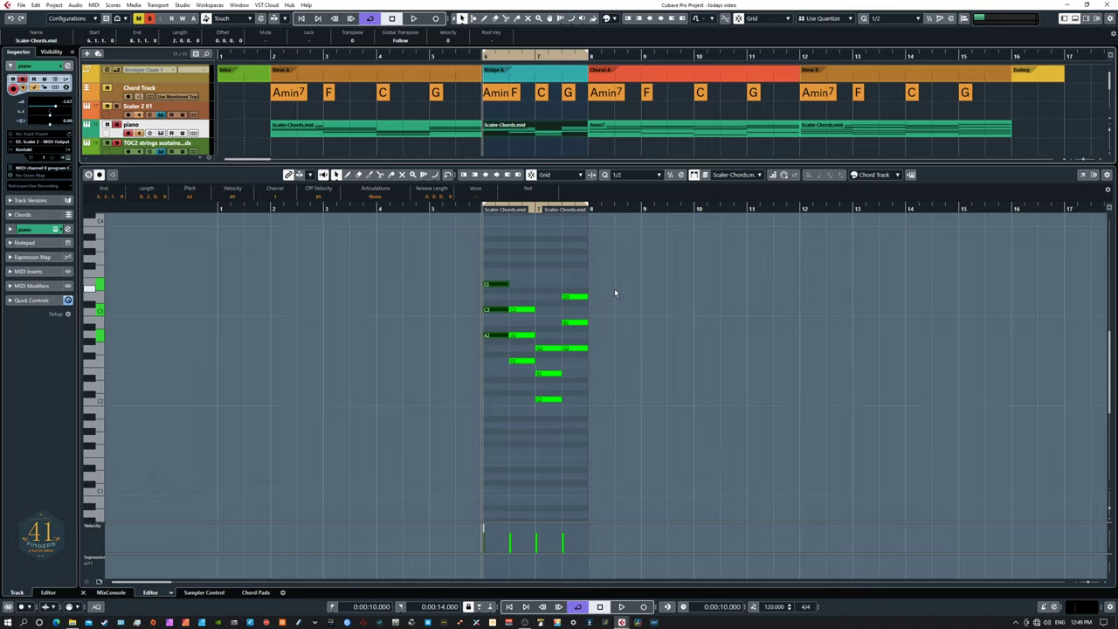
key("space")
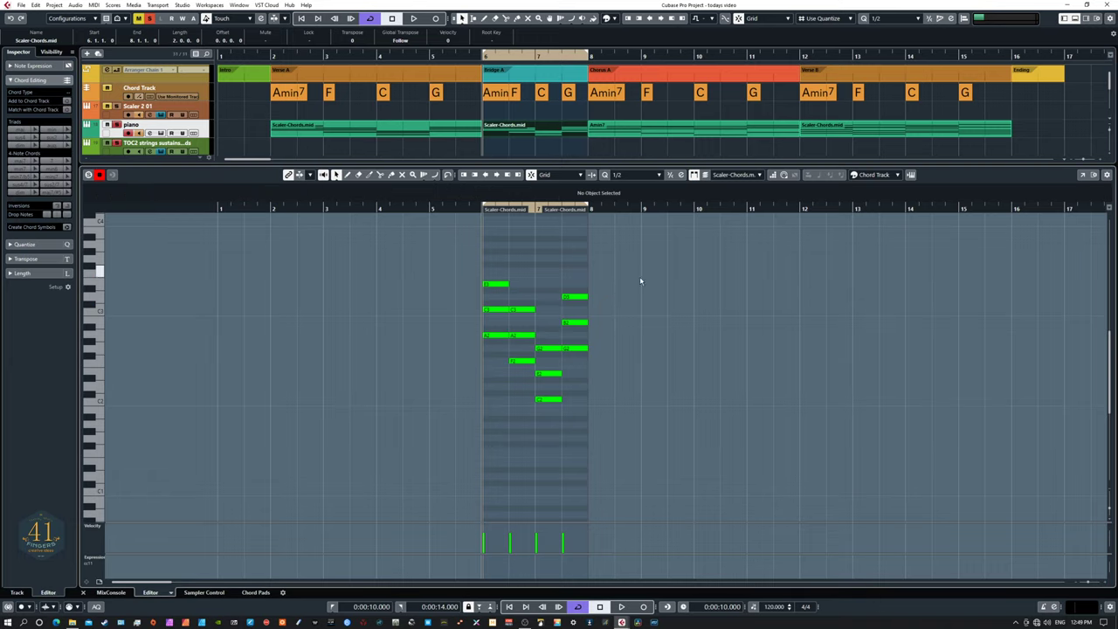
key("h")
key("h")
left_click(530, 357)
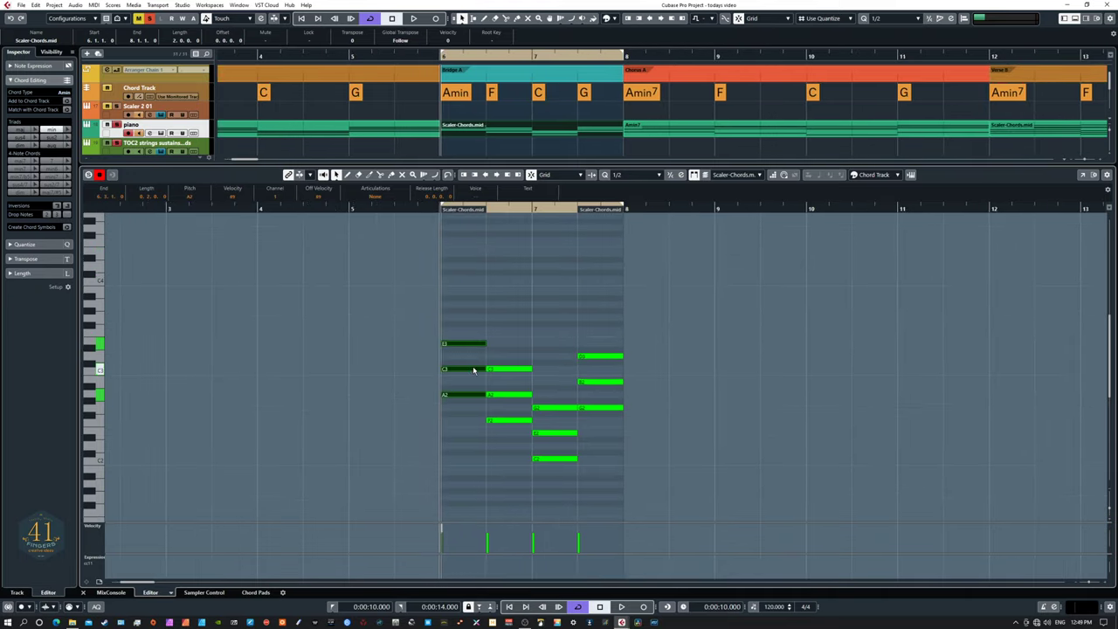
- Copy the middle note of each of the four Bridge A chords one octave up (C4, A3, E3, B3)
left_click(407, 350)
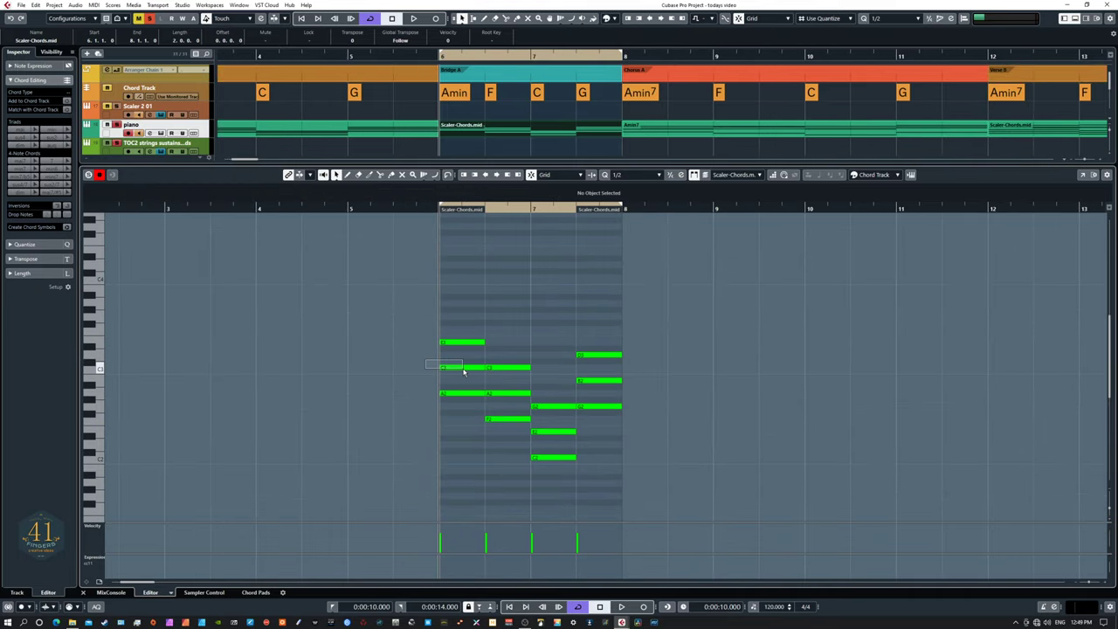
left_click(462, 367)
left_click(510, 394, "shift")
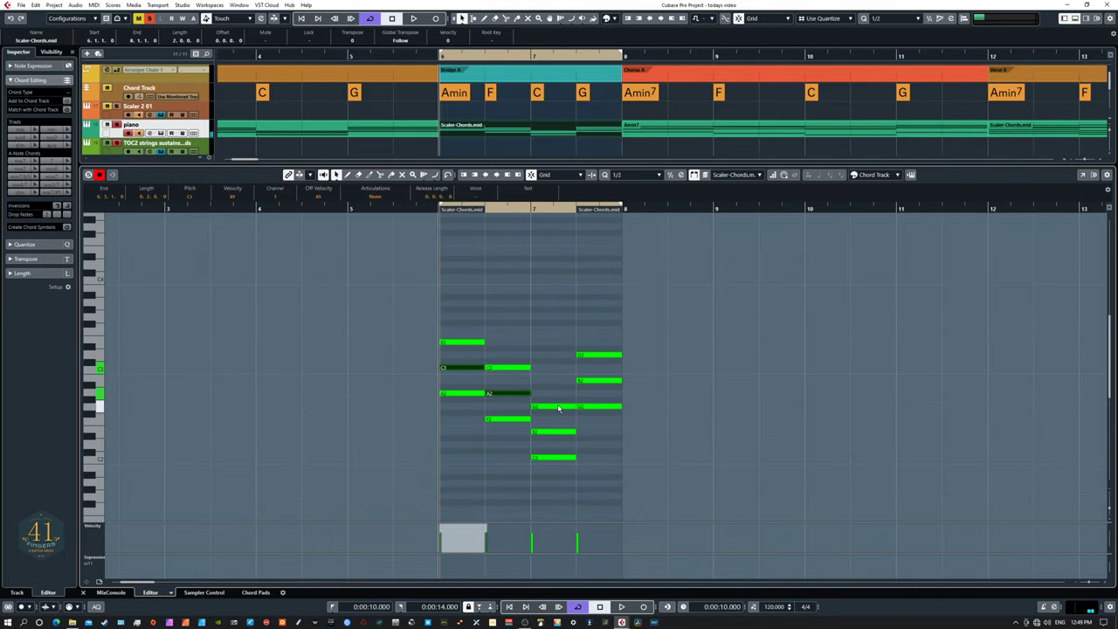
left_click(560, 432, "shift")
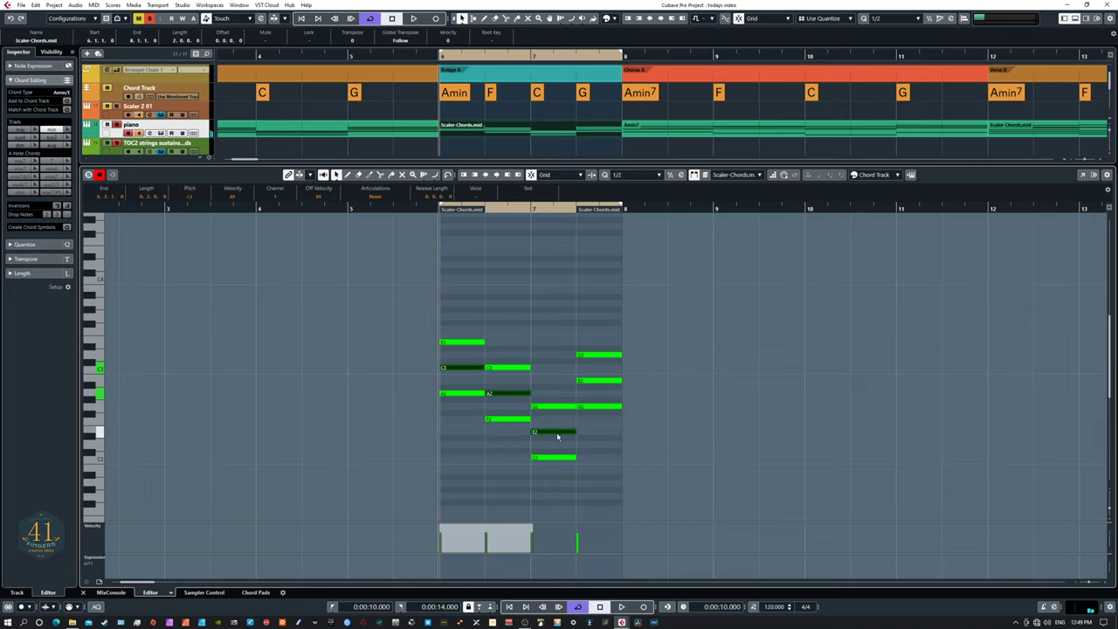
left_click(602, 382, "shift")
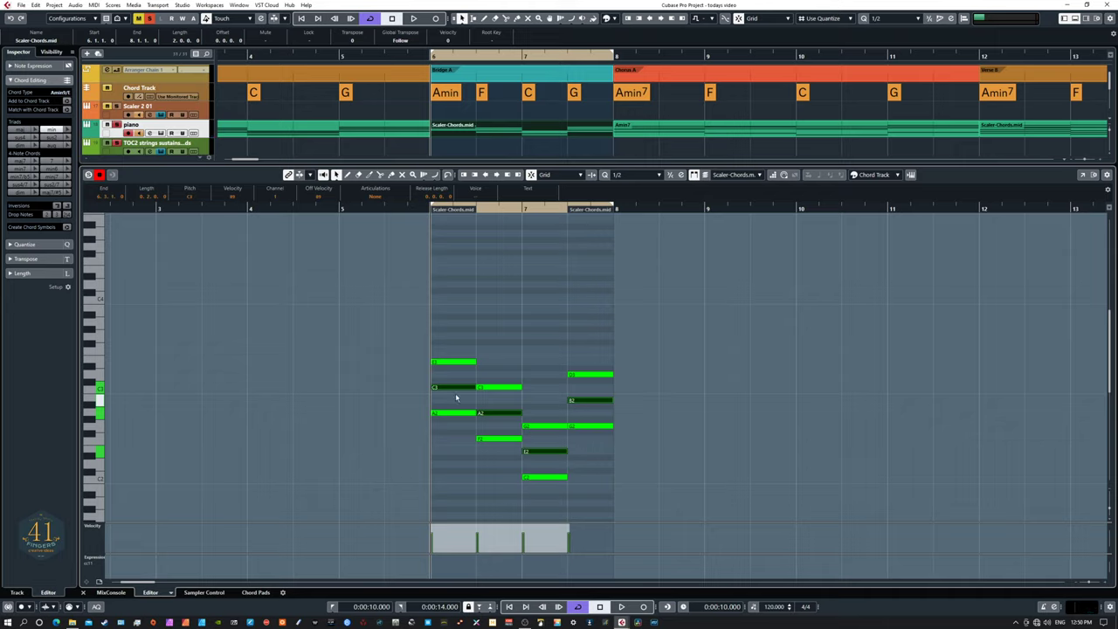
left_click_drag(454, 388, 461, 302)
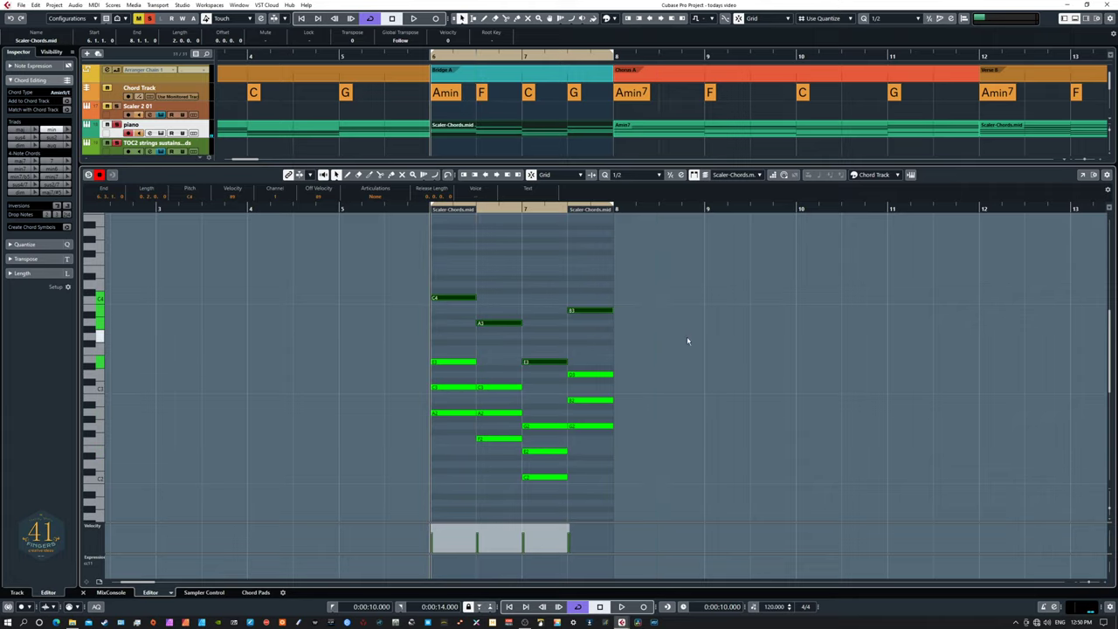
- Play back the Bridge A section to hear its four chords with the added upper notes
key("space")
left_click(687, 336)
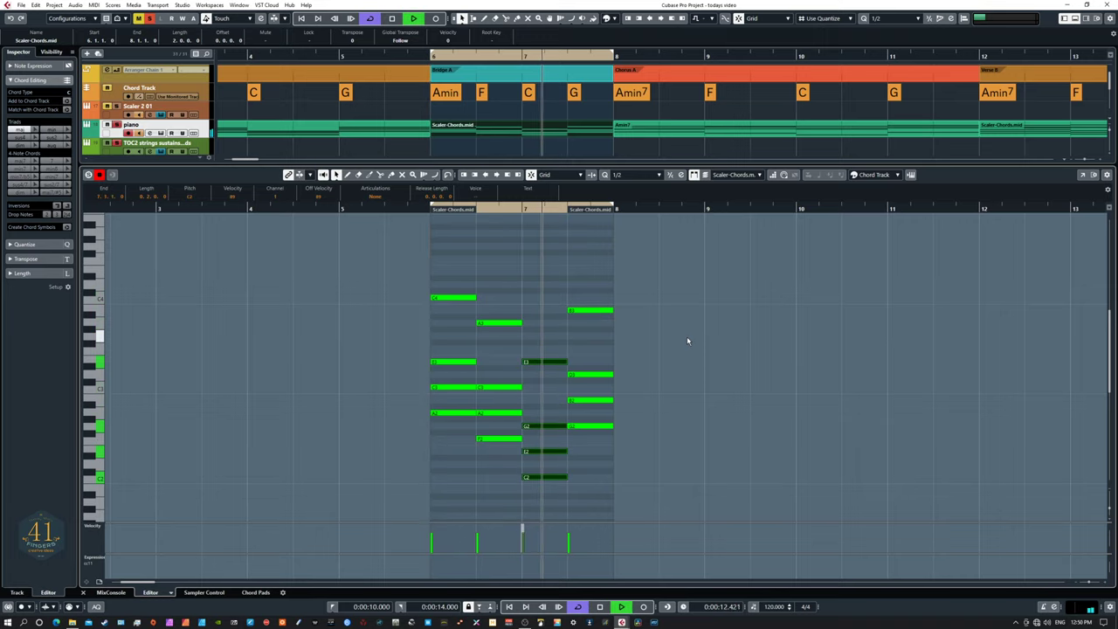
key("space")
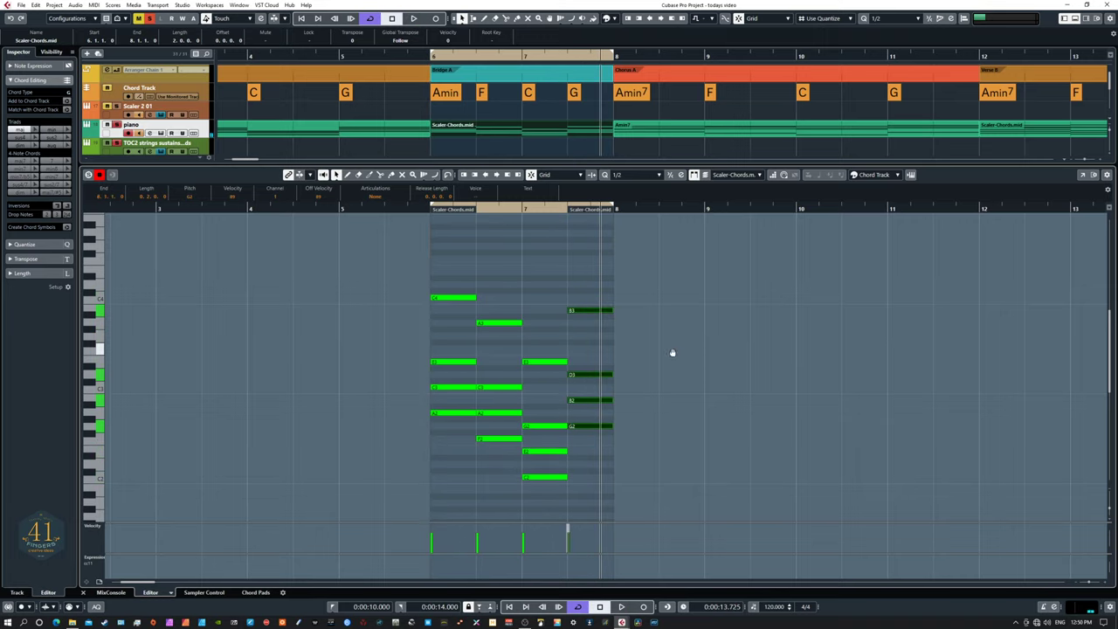
- Set the key editor's quantize to 1/4, split all Bridge A chord notes into quarter-note halves, and audition the section
scroll(675, 349, "down", 2)
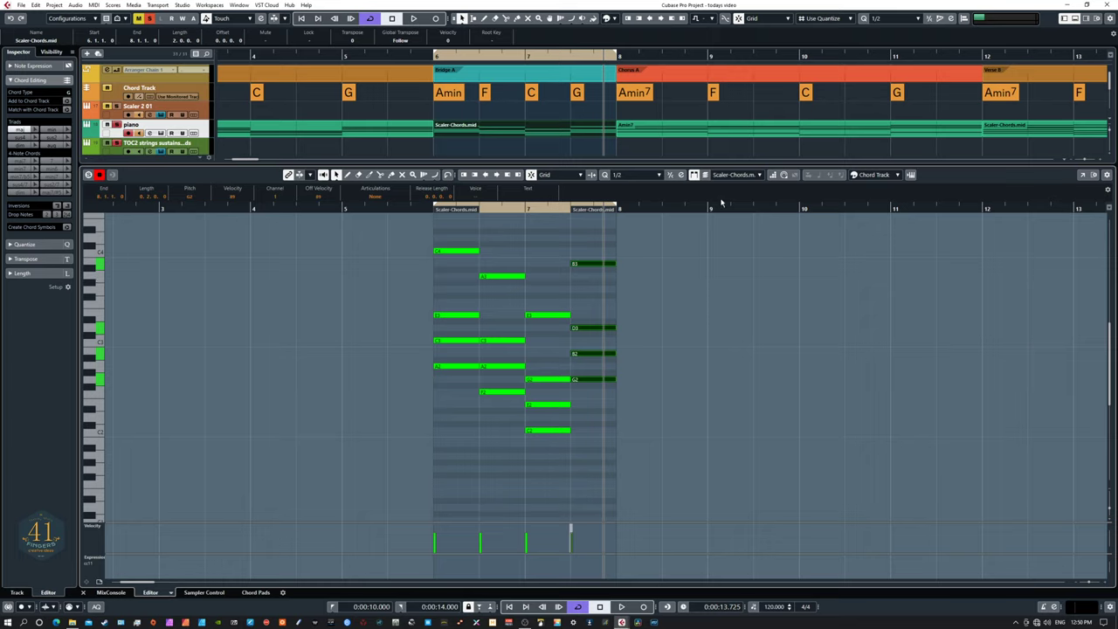
left_click(648, 178)
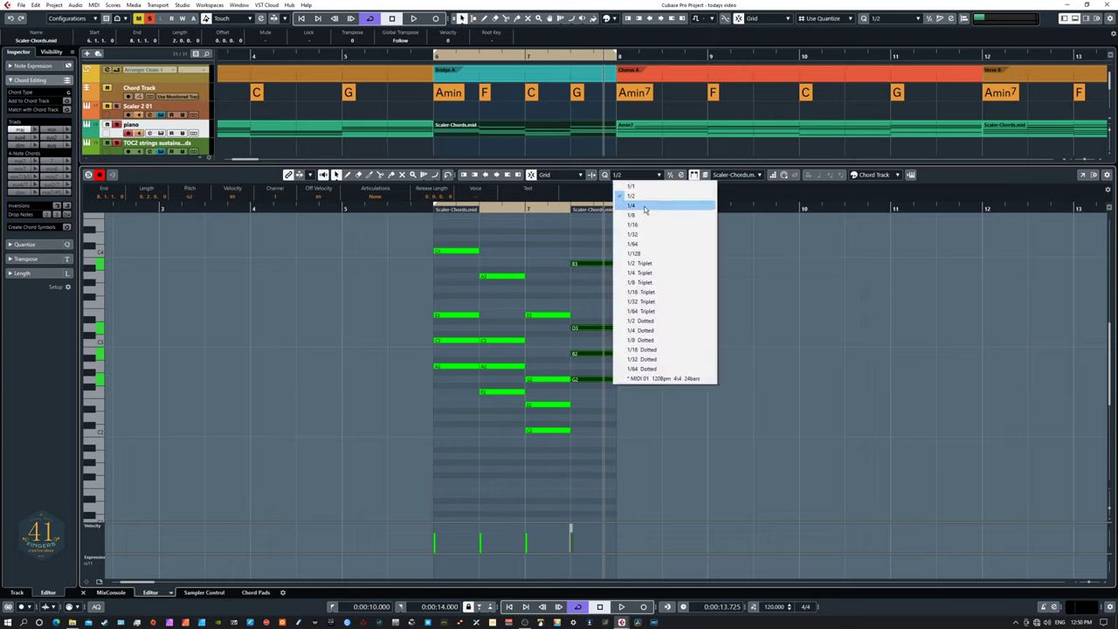
left_click(649, 206)
left_click_drag(395, 242, 643, 462)
right_click(424, 233)
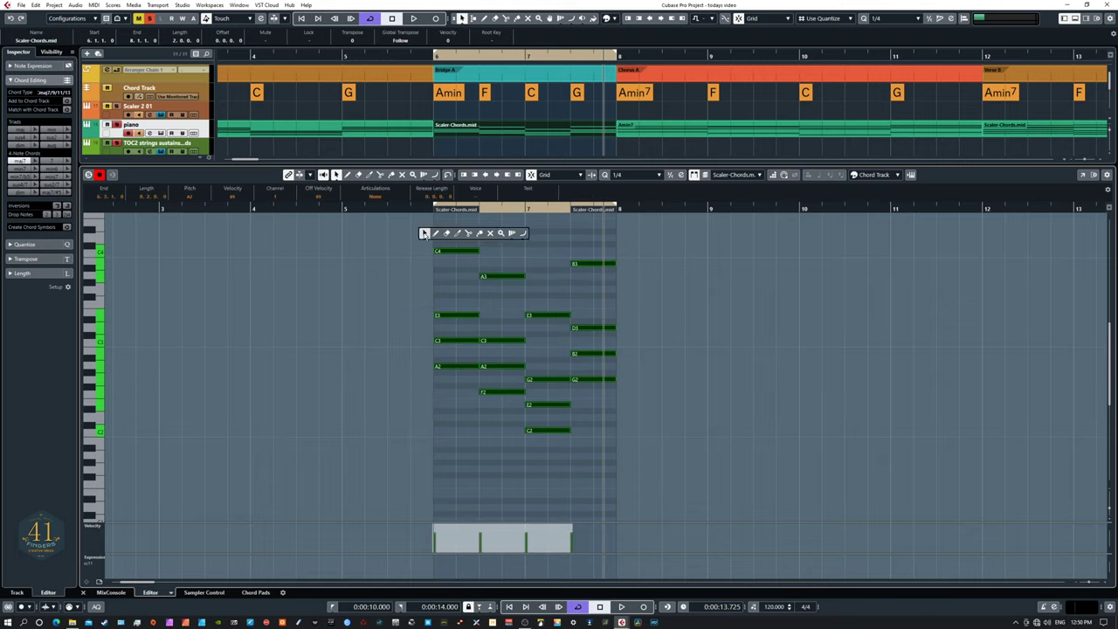
left_click(469, 234)
left_click(455, 251)
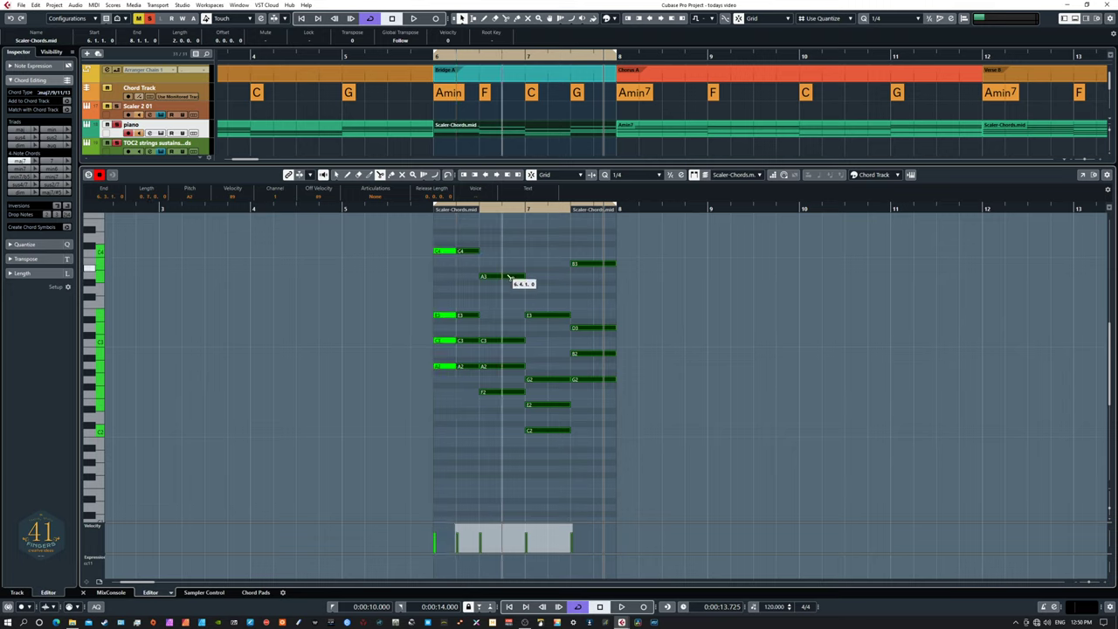
left_click(508, 277)
left_click(549, 317)
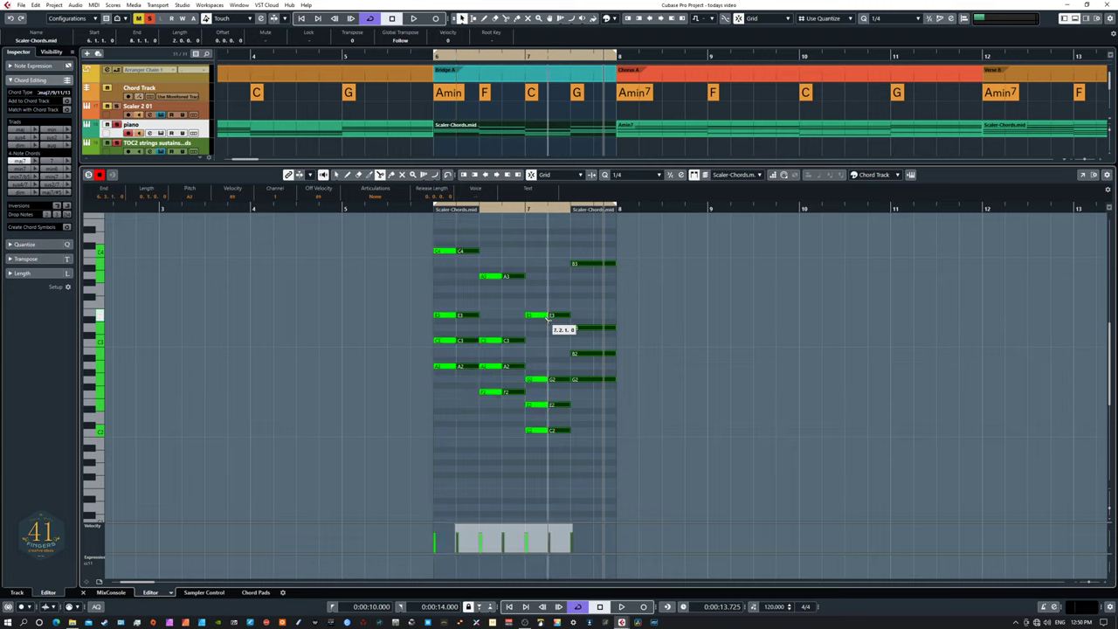
left_click(601, 263)
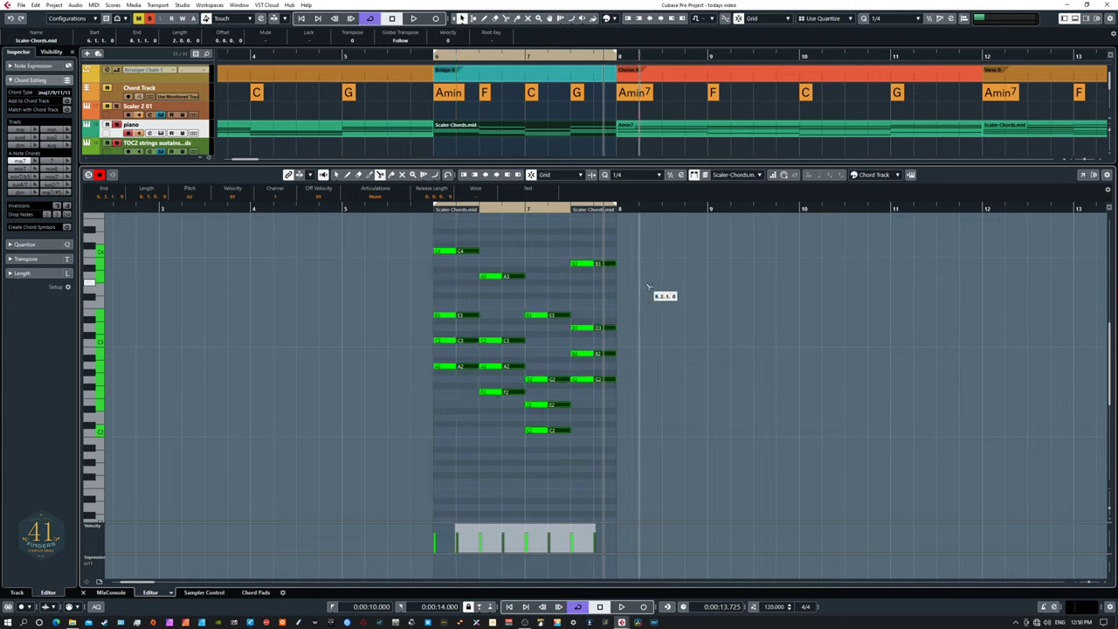
key("space")
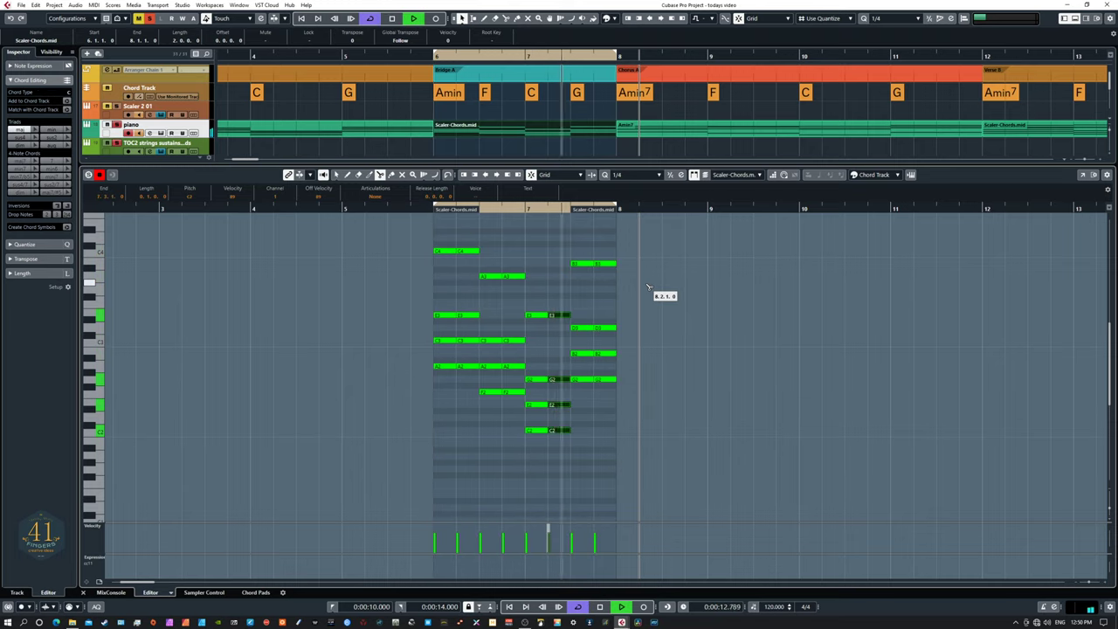
key("space")
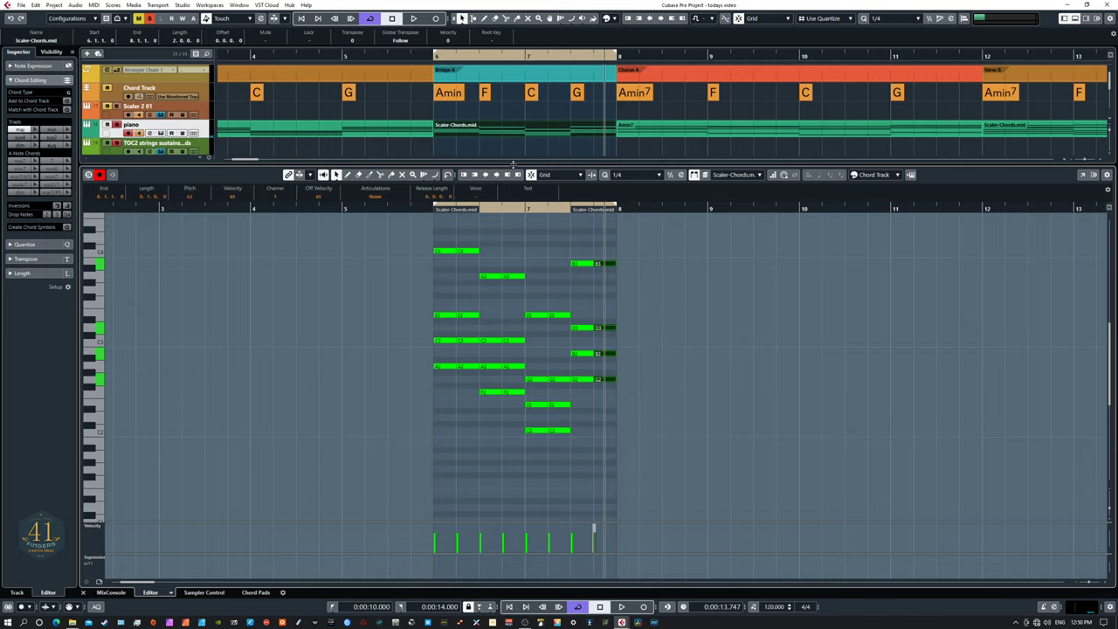
- Enlarge the arrangement area to show all the tracks and select the piano clips of all four sections
left_click_drag(516, 166, 518, 268)
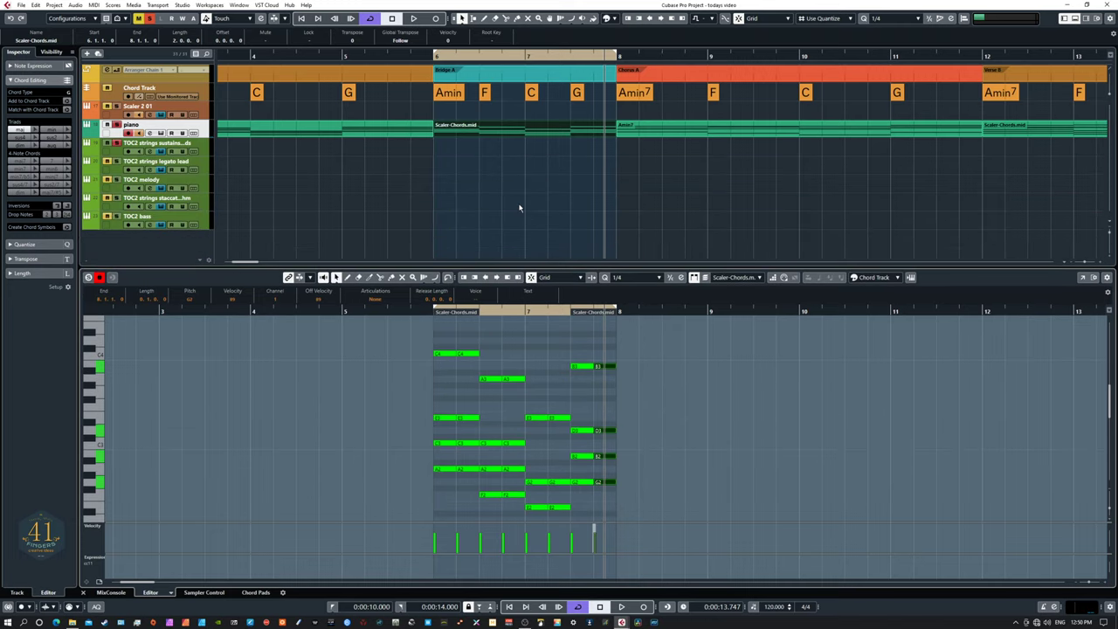
left_click_drag(512, 168, 681, 209)
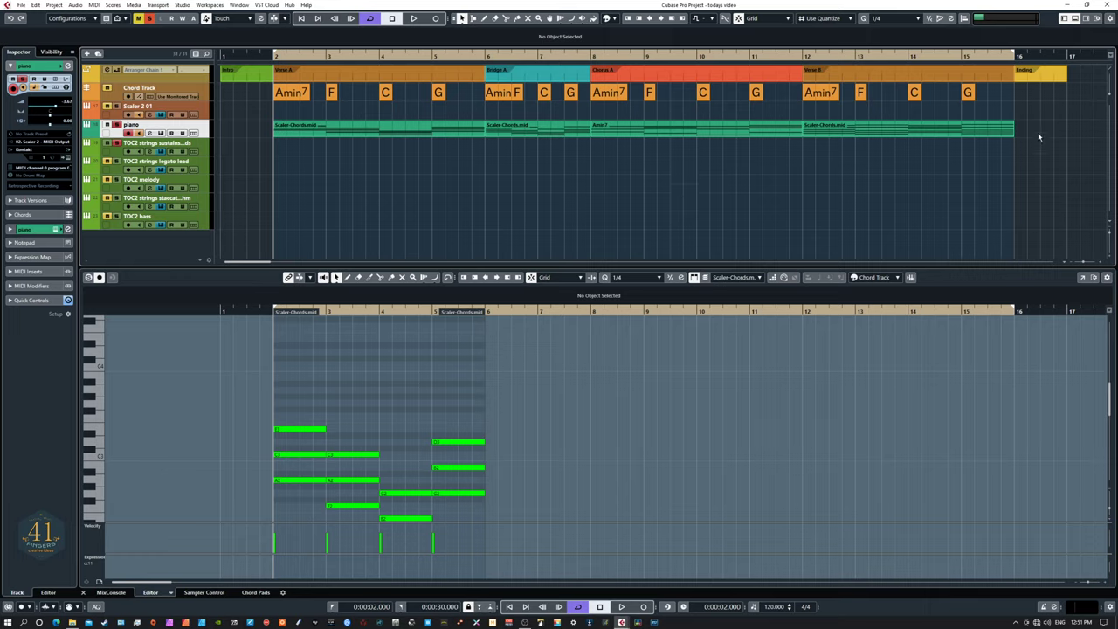
left_click(407, 129)
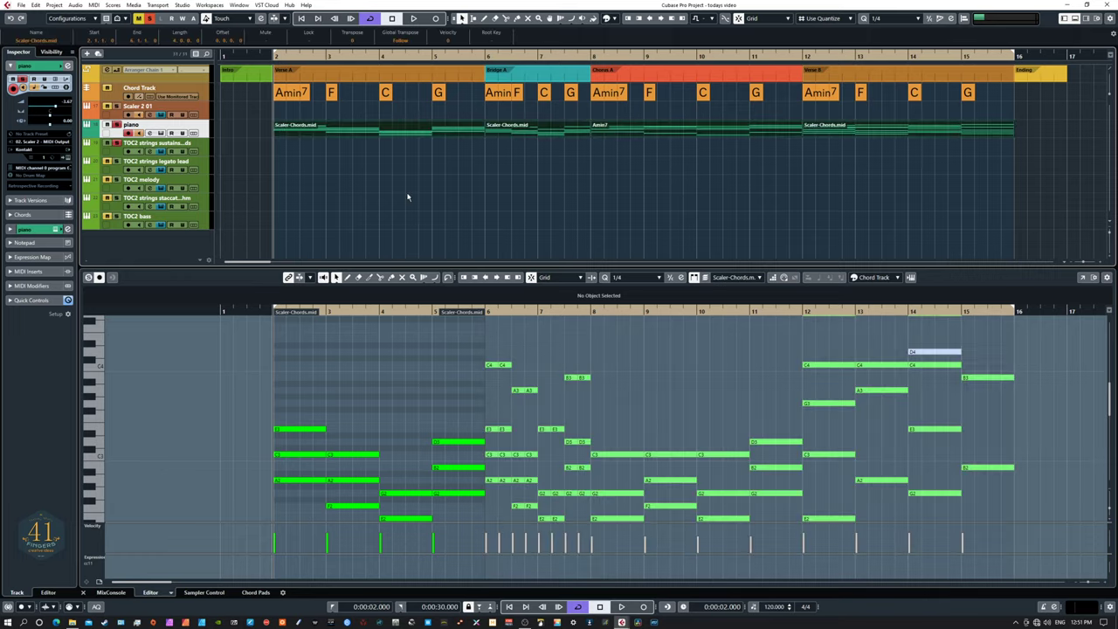
- Glue the four piano section clips together into one continuous clip from bar 2 to bar 16
key("4")
left_click(398, 126, "alt")
key("1")
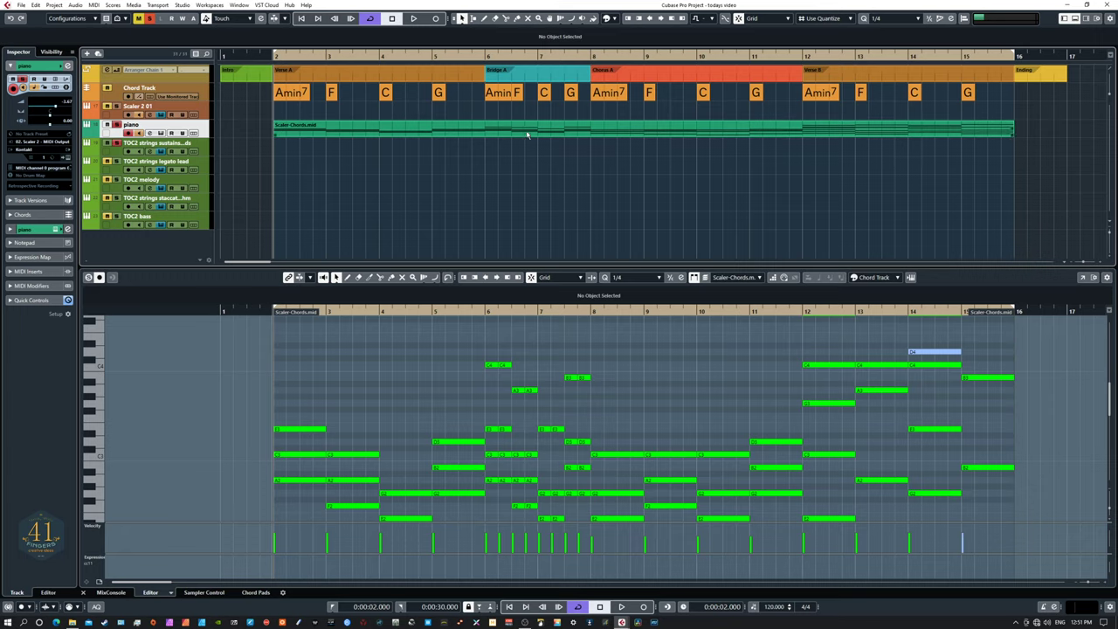
- Copy the glued piano clip onto the TOC2 strings sustains chords track, close the instrument window, and play back the arrangement
left_click_drag(514, 131, 521, 161)
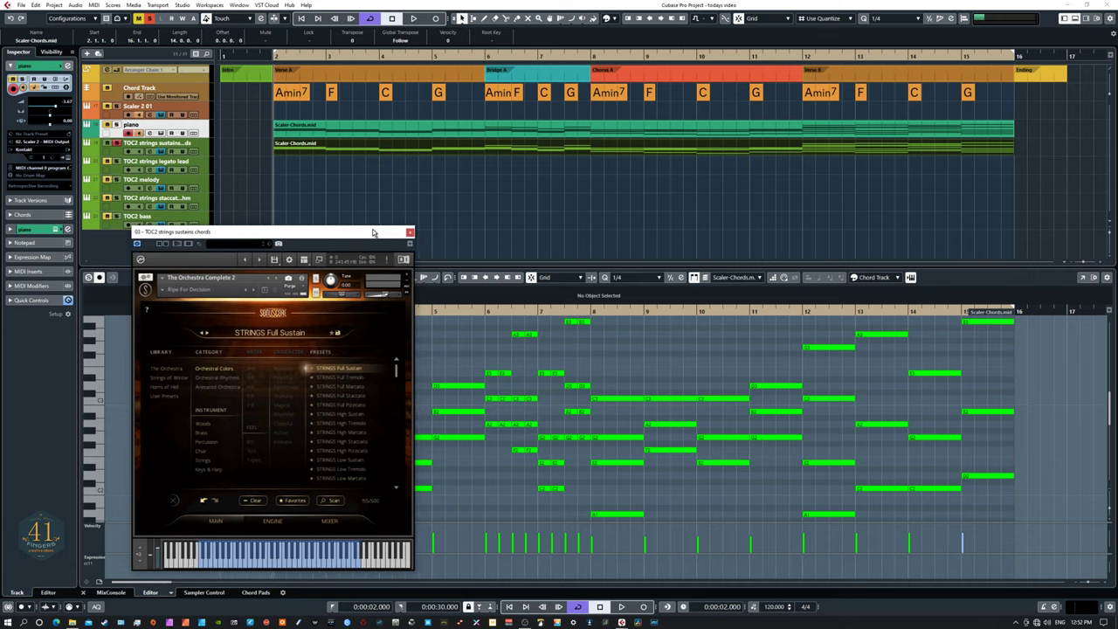
left_click_drag(376, 230, 378, 213)
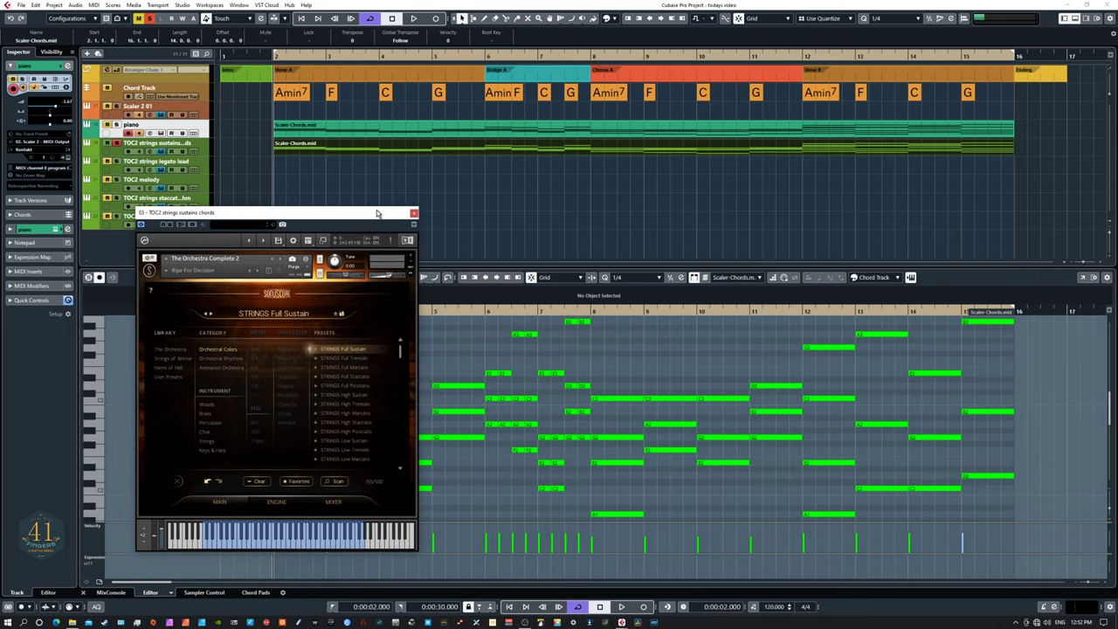
left_click_drag(378, 213, 219, 213)
left_click(255, 213)
key("space")
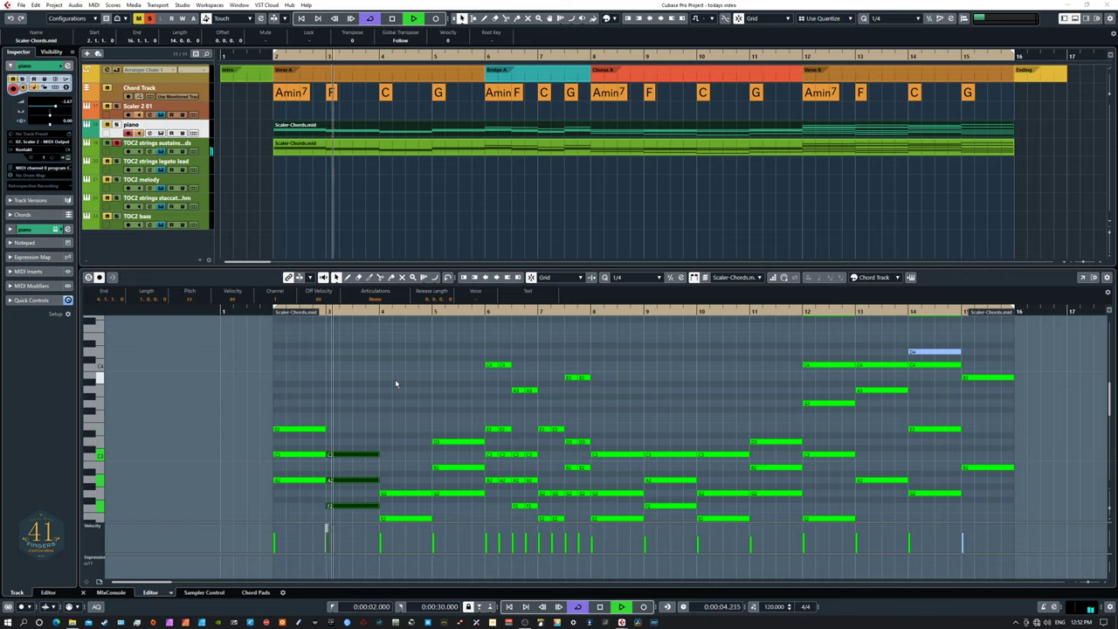
- Enlarge the key editor and examine the chord notes of Verse A, Bridge A and Chorus A section by section
left_click_drag(392, 267, 392, 177)
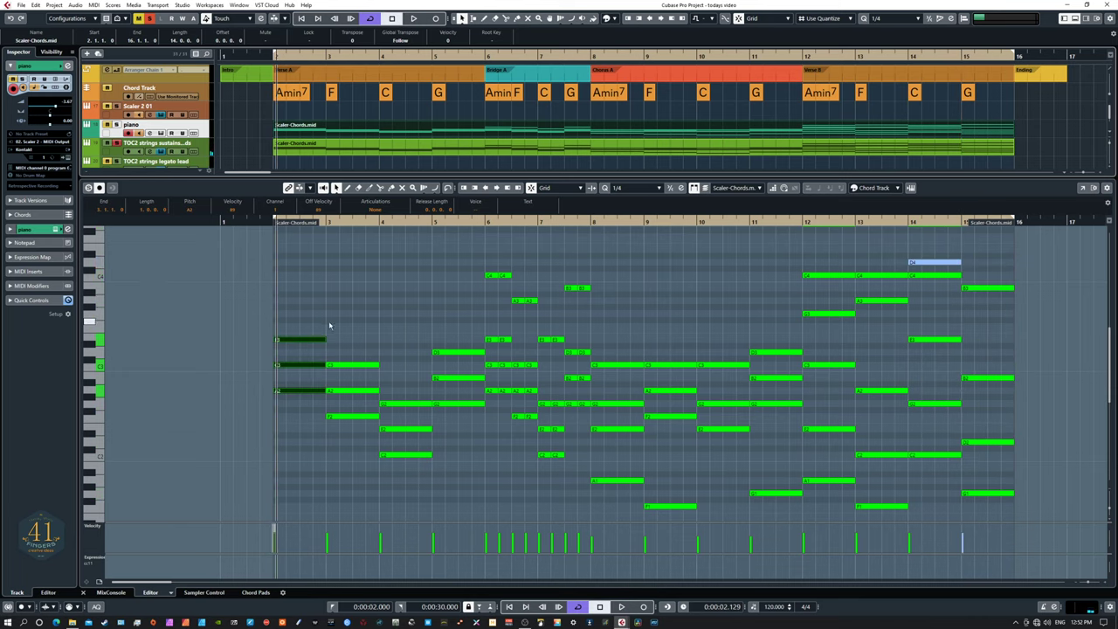
left_click_drag(304, 307, 456, 483)
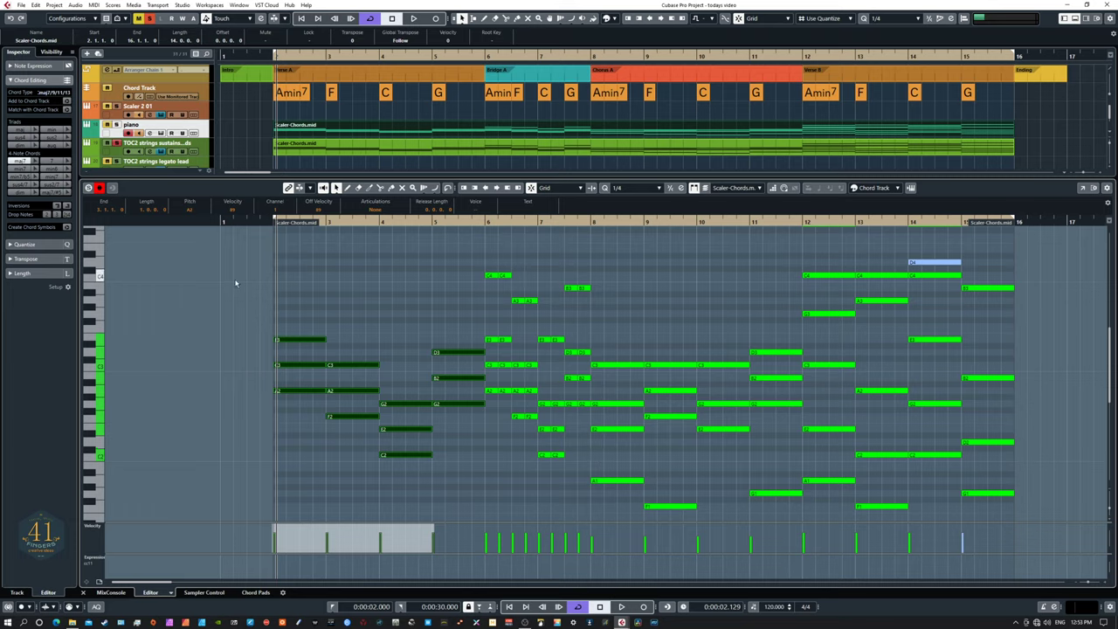
left_click(243, 266)
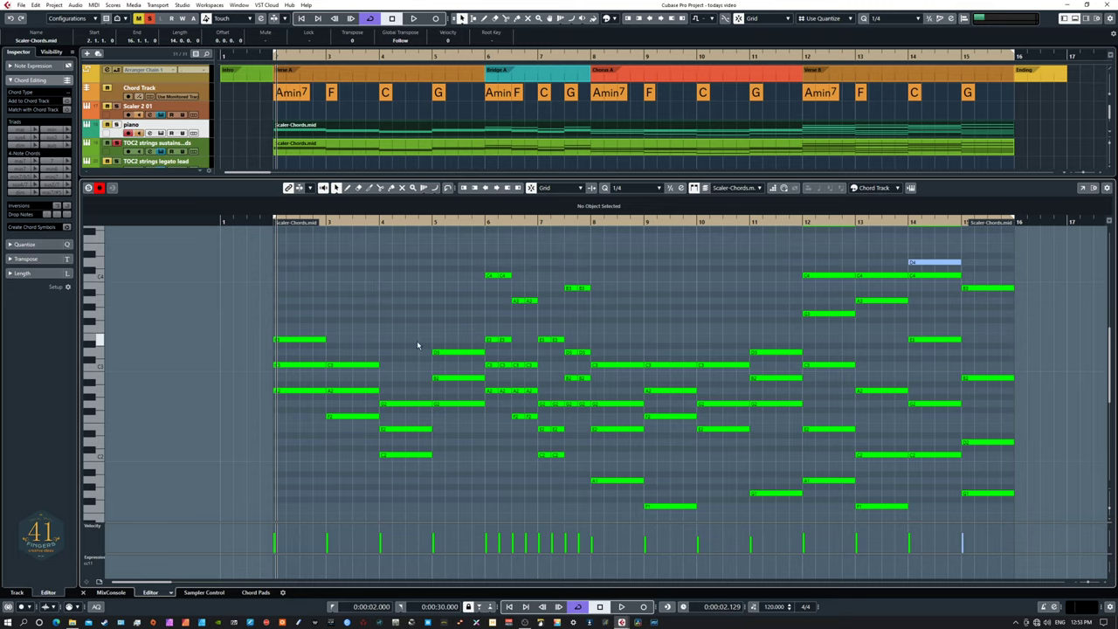
left_click_drag(292, 262, 464, 492)
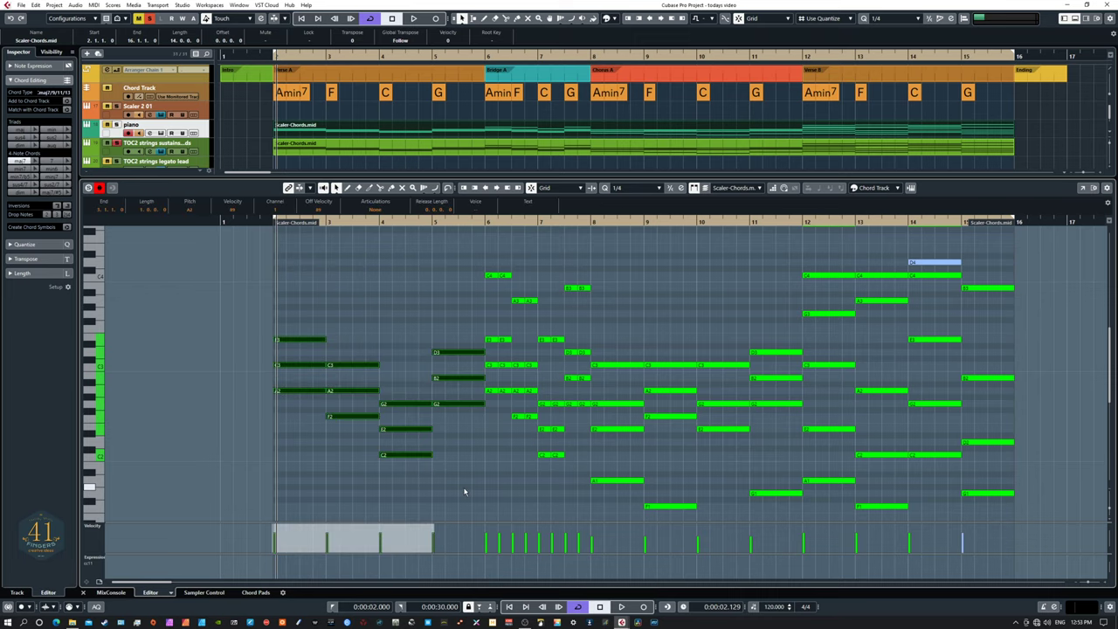
left_click(492, 257)
left_click_drag(492, 255, 591, 477)
left_click_drag(596, 331, 784, 509)
scroll(749, 419, "down", 3)
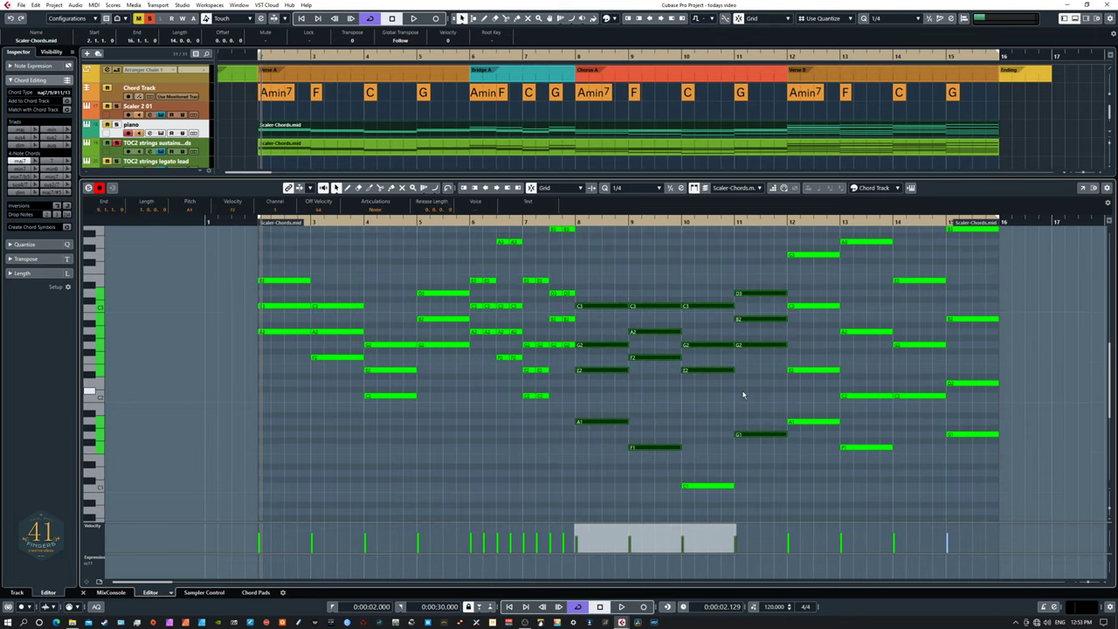
left_click_drag(583, 261, 767, 493)
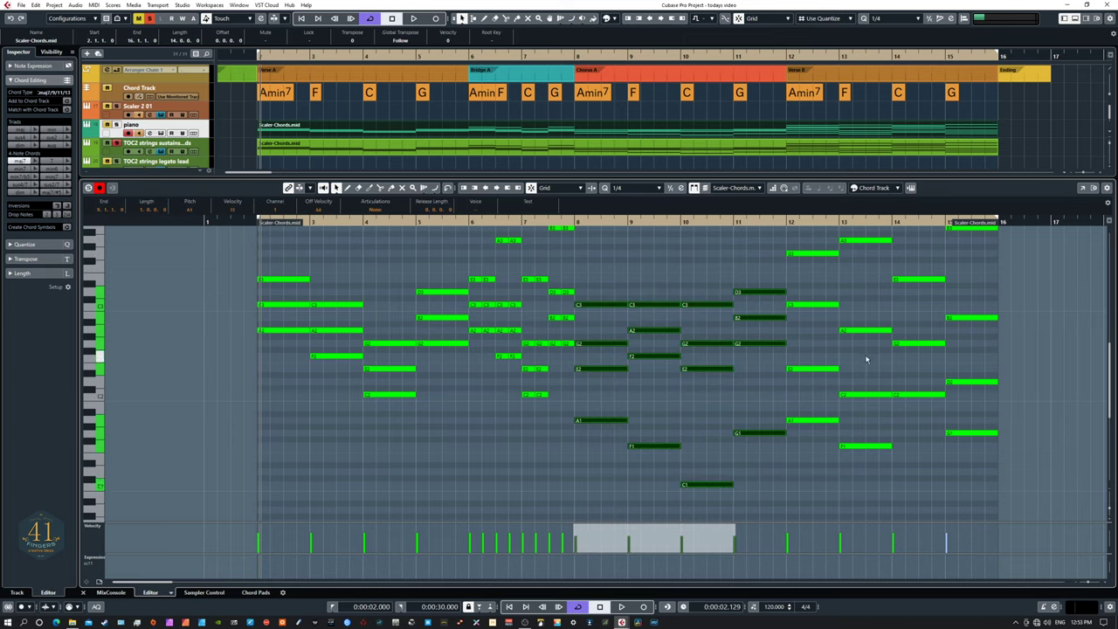
scroll(880, 381, "up", 1)
scroll(880, 381, "up", 2)
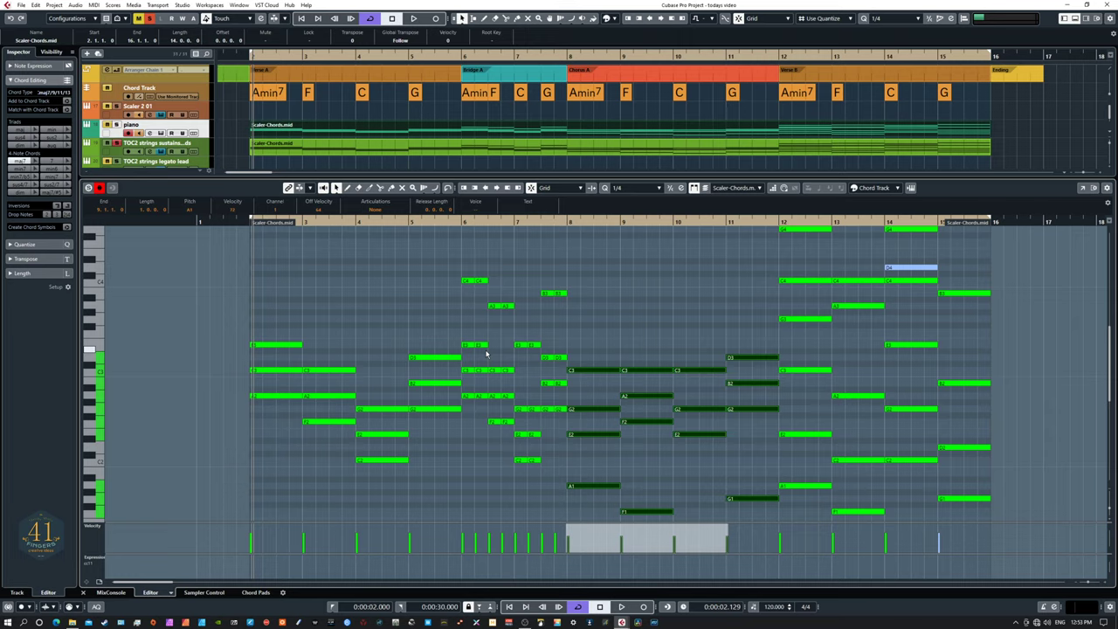
left_click(385, 327)
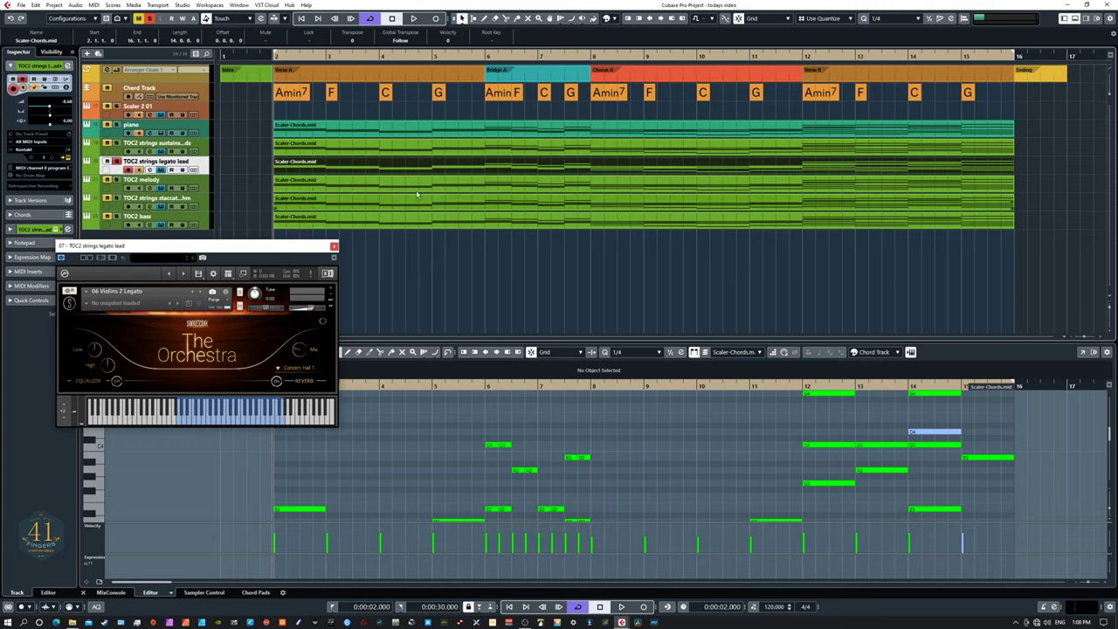
- Split the TOC2 strings sustains chords clip at bars 6 and 8 and delete its Bridge A part
left_click(205, 148)
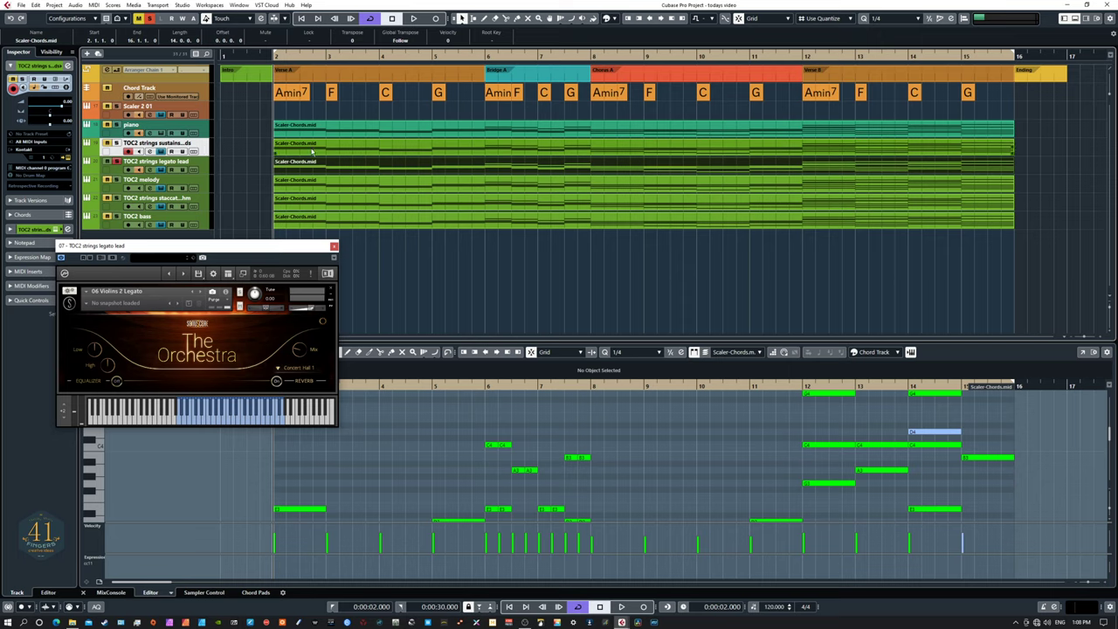
left_click(381, 151)
right_click(553, 153)
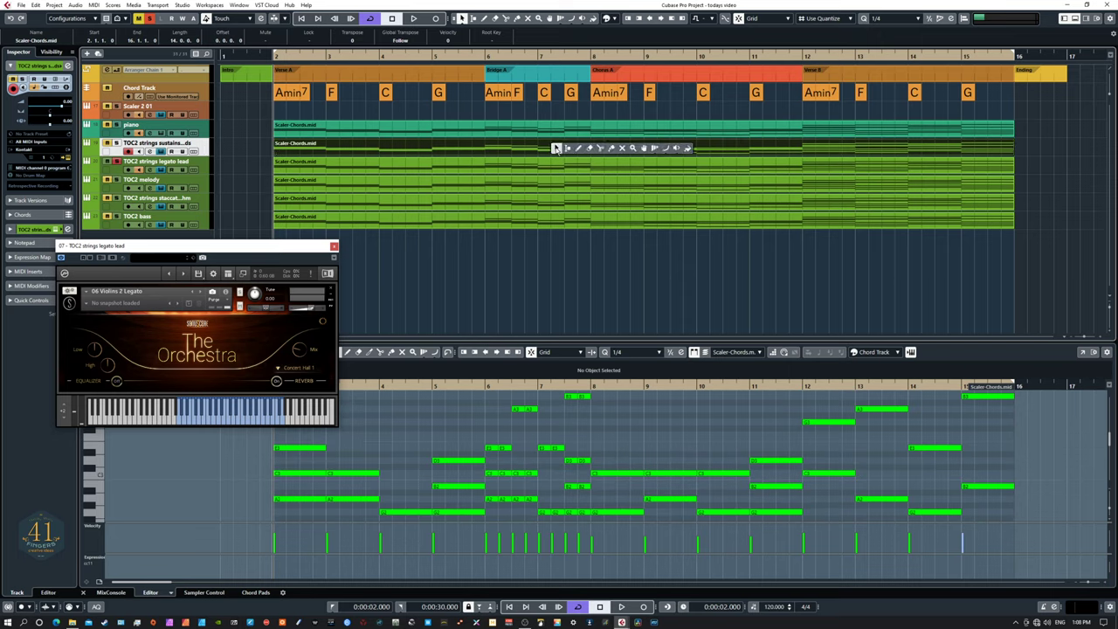
left_click(601, 150)
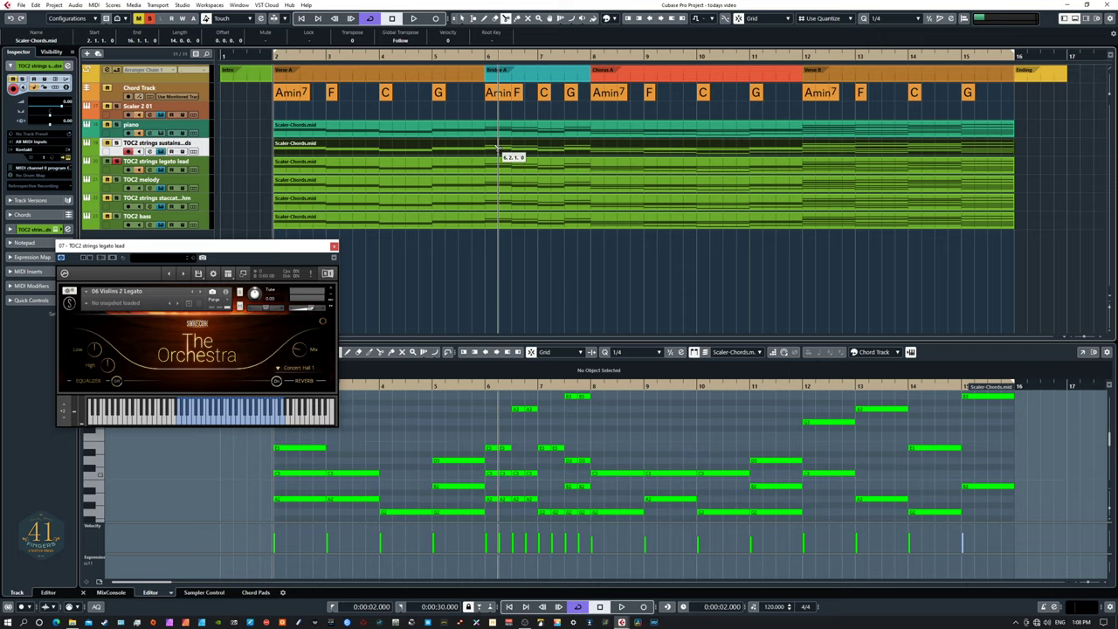
left_click(487, 147)
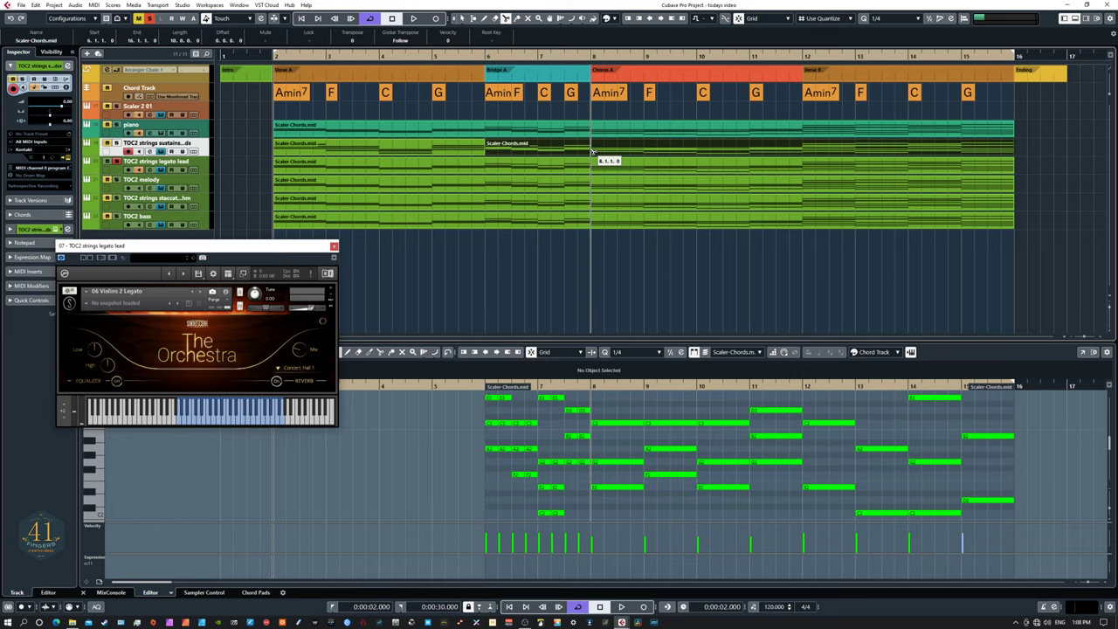
left_click(592, 153)
right_click(616, 150)
left_click(578, 147)
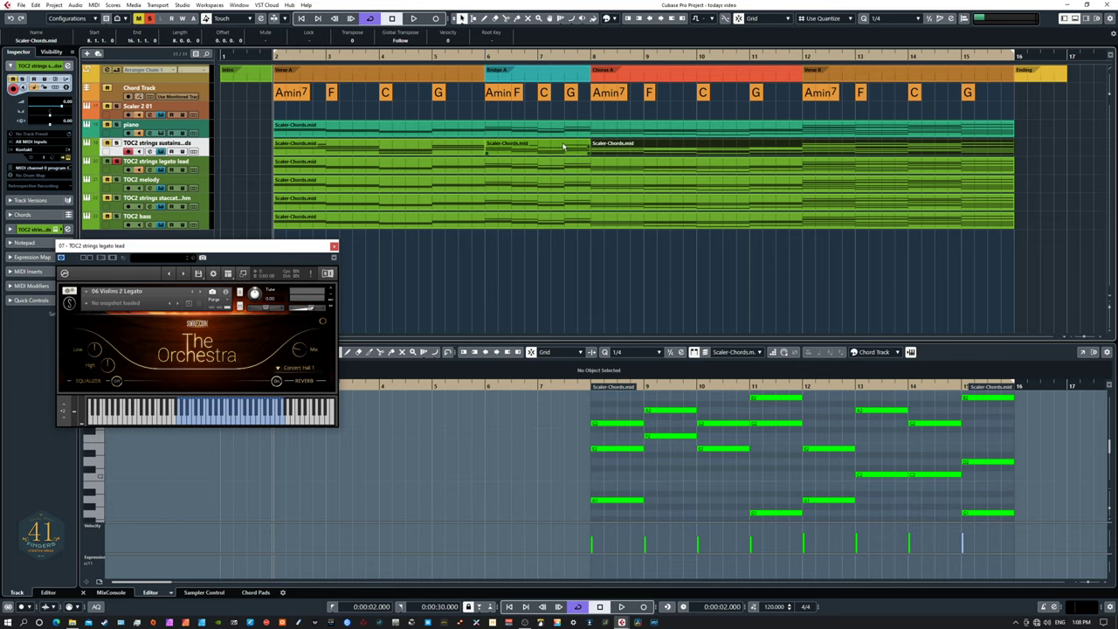
left_click(562, 149)
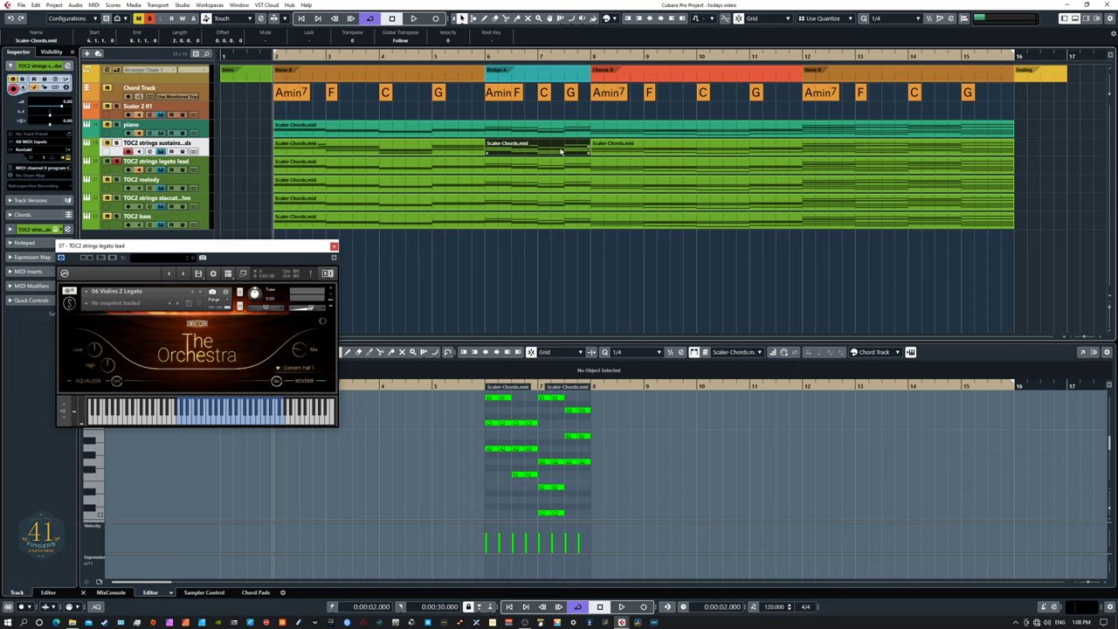
key("Delete")
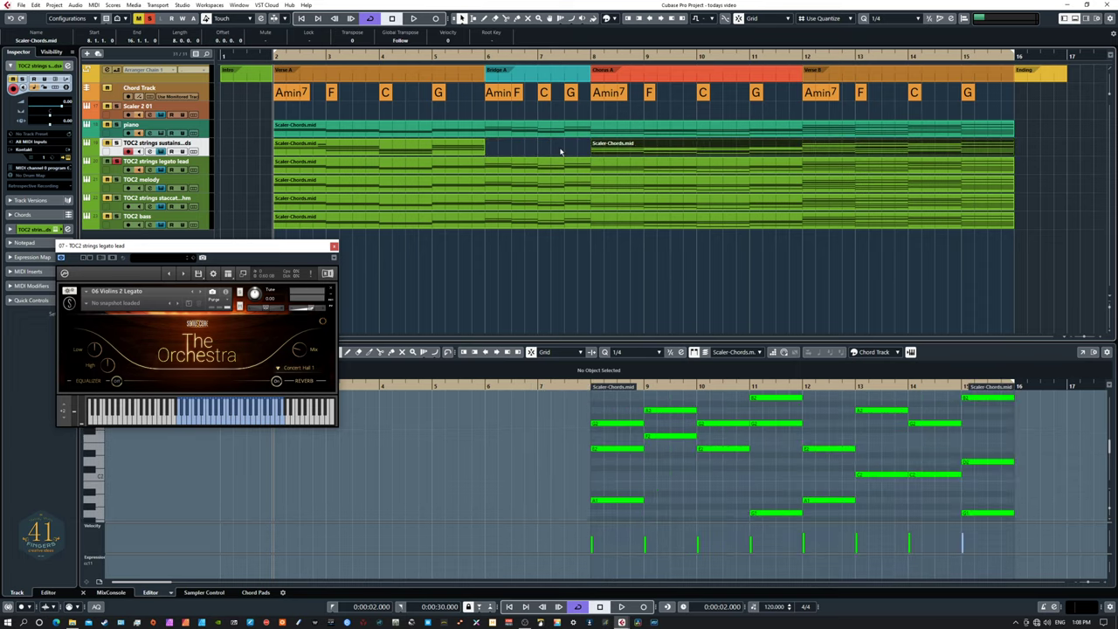
- Select the TOC2 strings legato lead track, try a few keys of its 06 Violins 2 Legato instrument, and close the instrument window
left_click(204, 164)
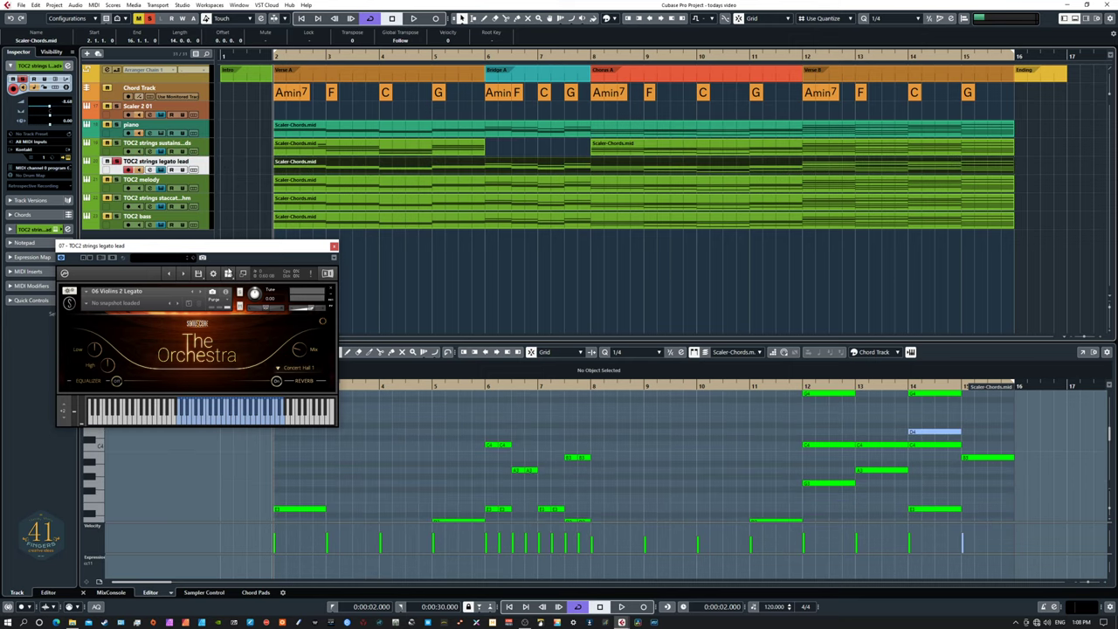
left_click_drag(226, 253, 208, 225)
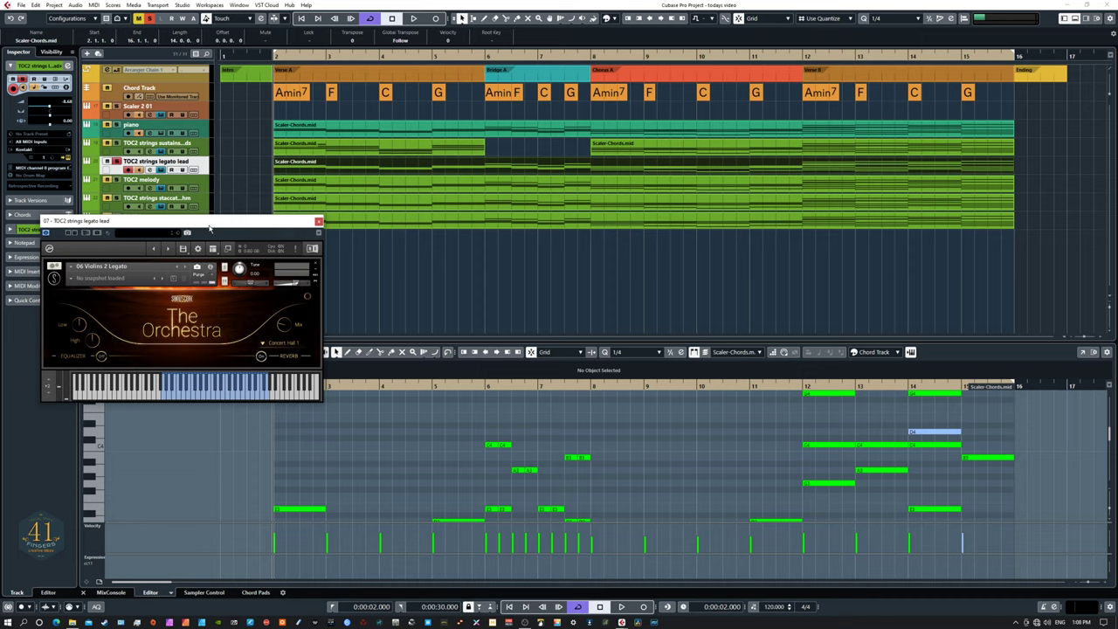
left_click_drag(208, 225, 182, 214)
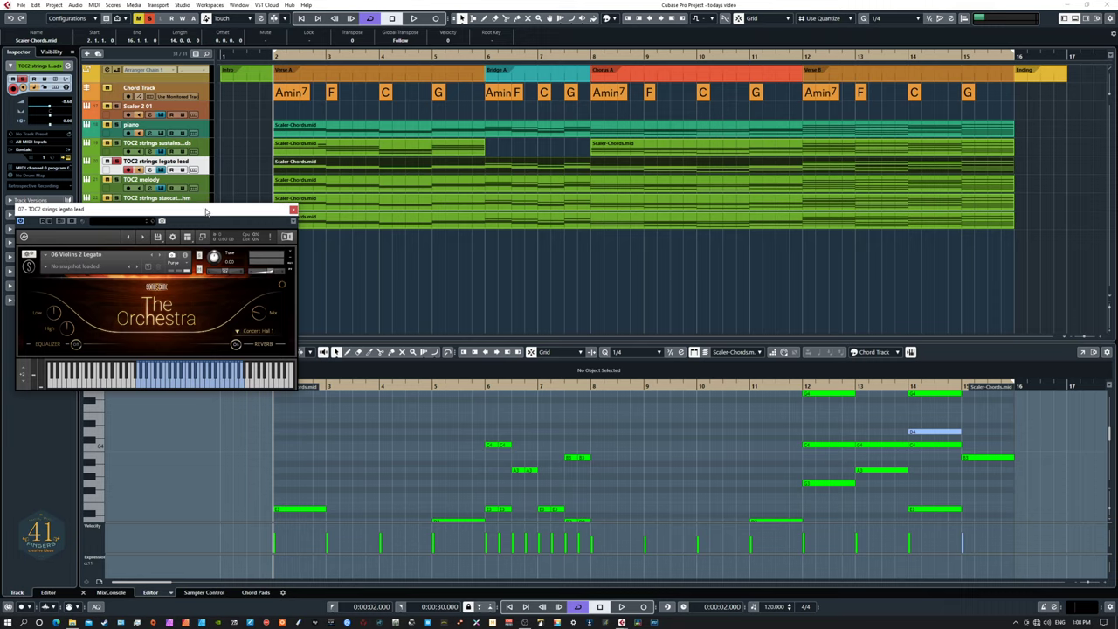
left_click(217, 385)
left_click(202, 383)
left_click(180, 385)
left_click(293, 210)
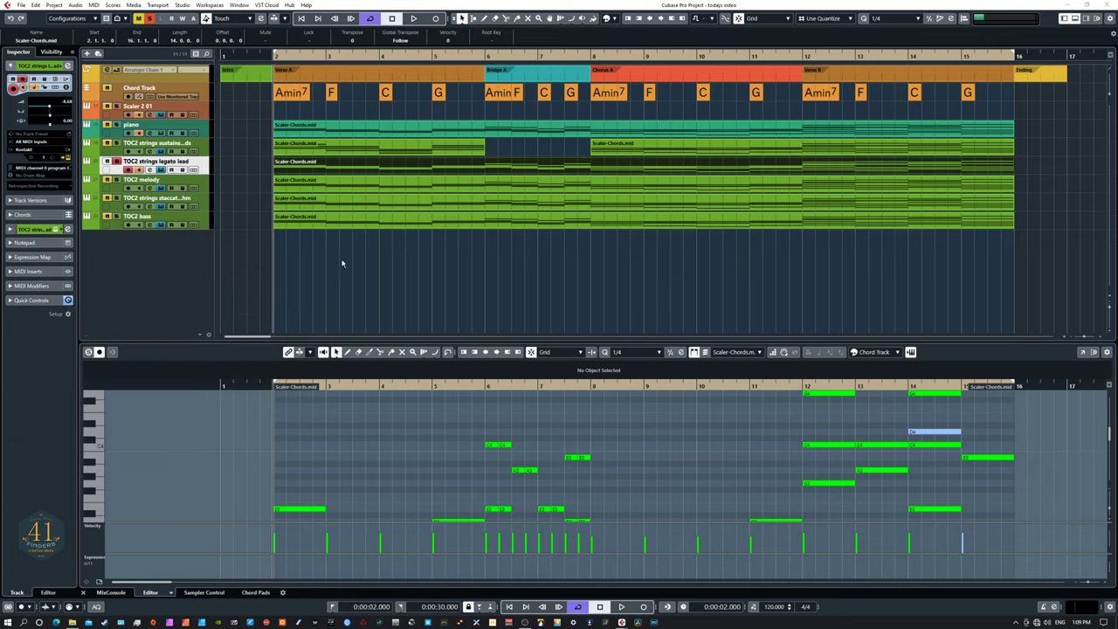
- Enlarge the key editor and delete all Bridge A notes from the TOC2 strings legato lead clip
left_click_drag(335, 344, 336, 229)
scroll(378, 325, "right", 2)
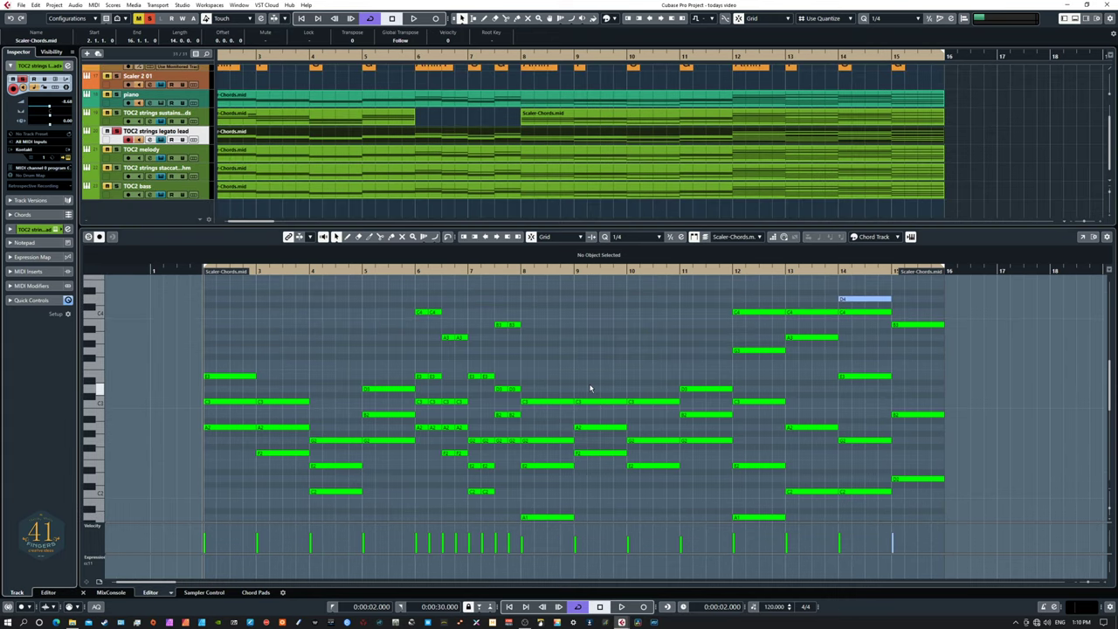
scroll(361, 341, "down", 3)
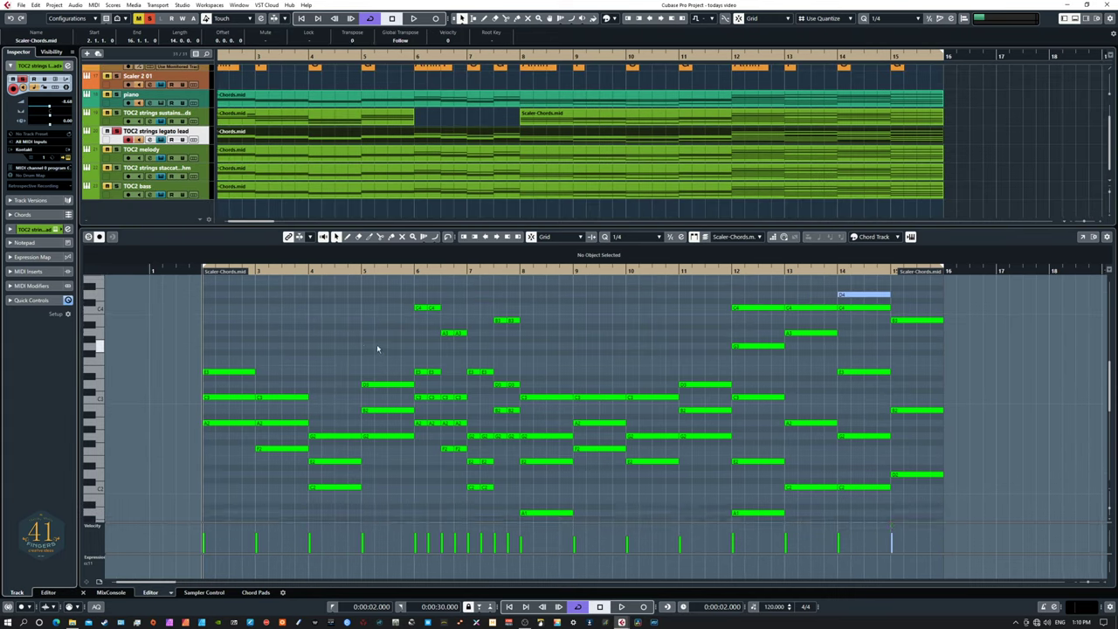
scroll(489, 419, "right", 3)
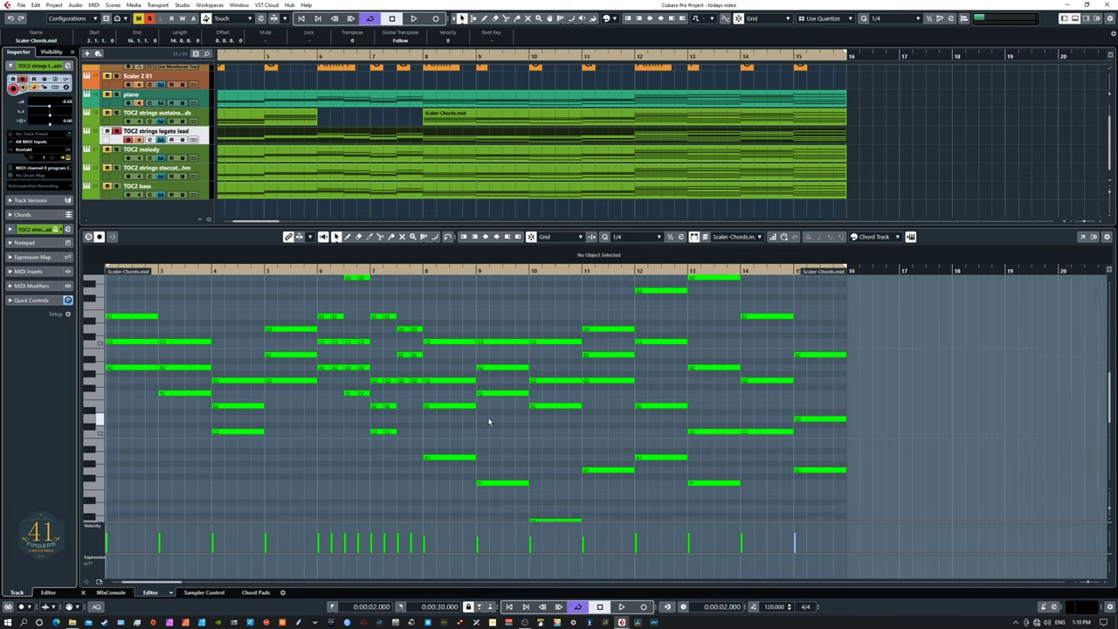
scroll(481, 415, "left", 4)
scroll(481, 414, "up", 3)
scroll(620, 476, "left", 2)
scroll(612, 472, "right", 3)
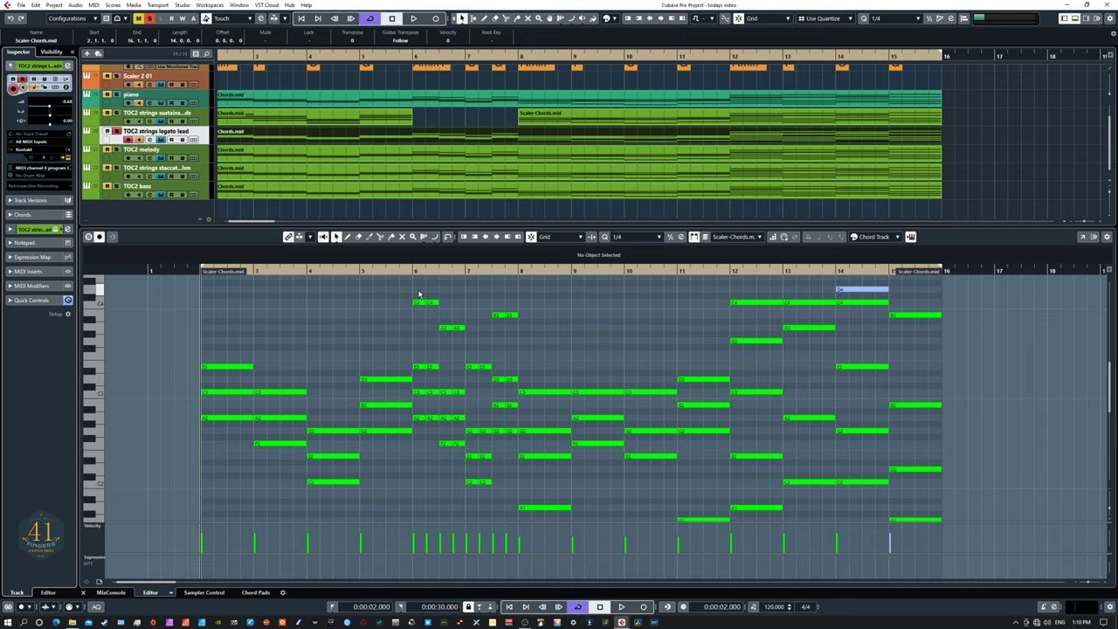
left_click_drag(418, 292, 514, 497)
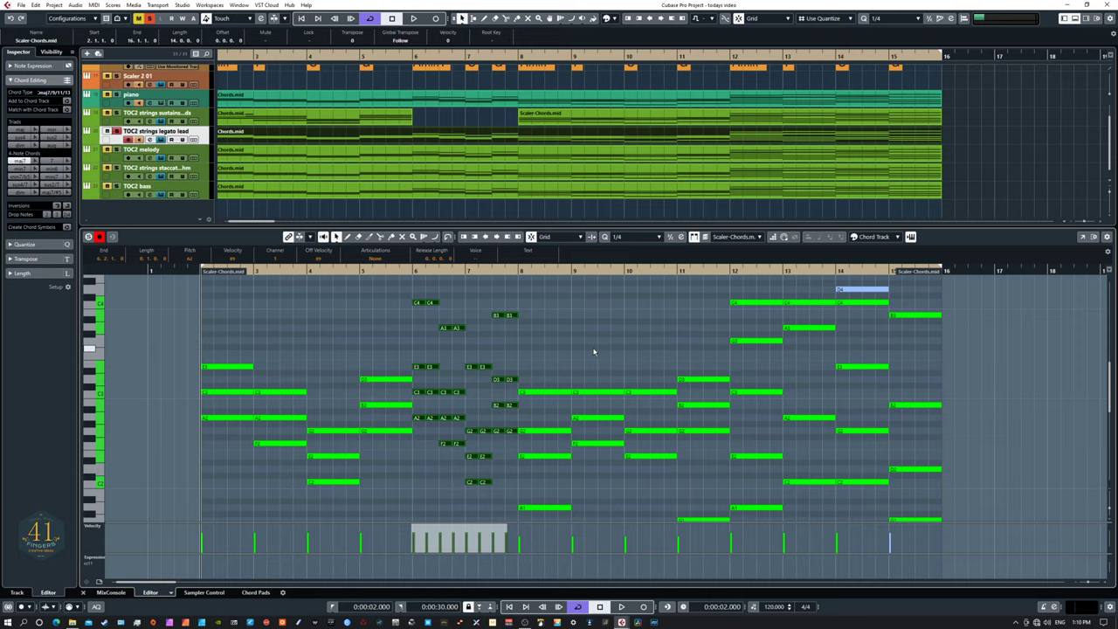
key("Delete")
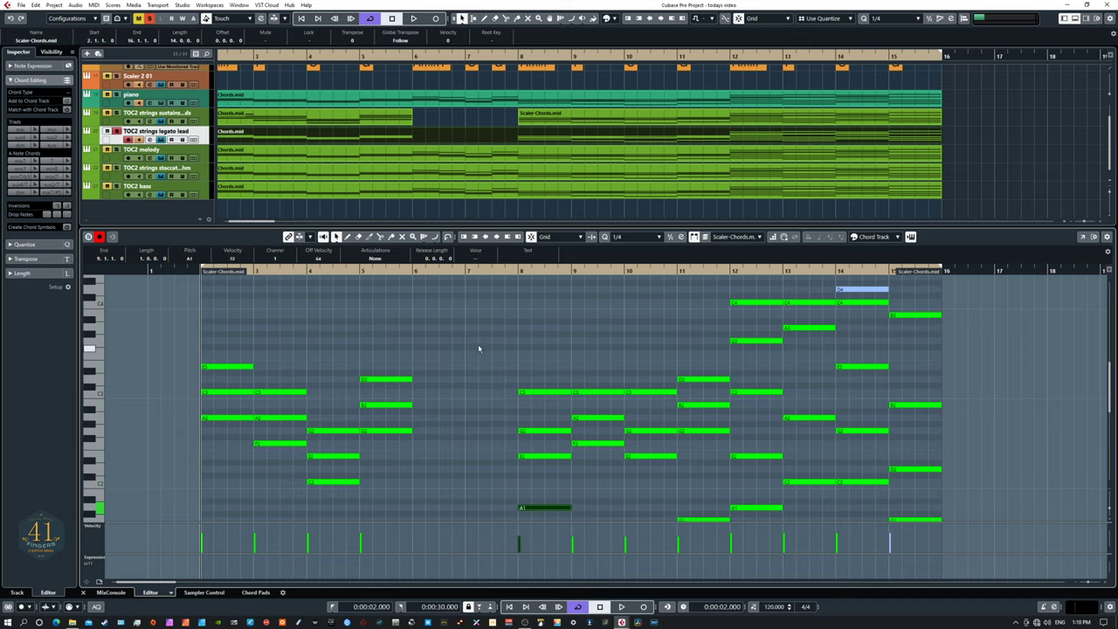
- Delete the lowest note of each of the four Verse A chords (A2, F2, C2, G2) in the strings legato lead clip
scroll(479, 349, "down", 3)
left_click_drag(480, 276, 507, 303)
left_click_drag(480, 412, 490, 419)
scroll(490, 420, "left", 1)
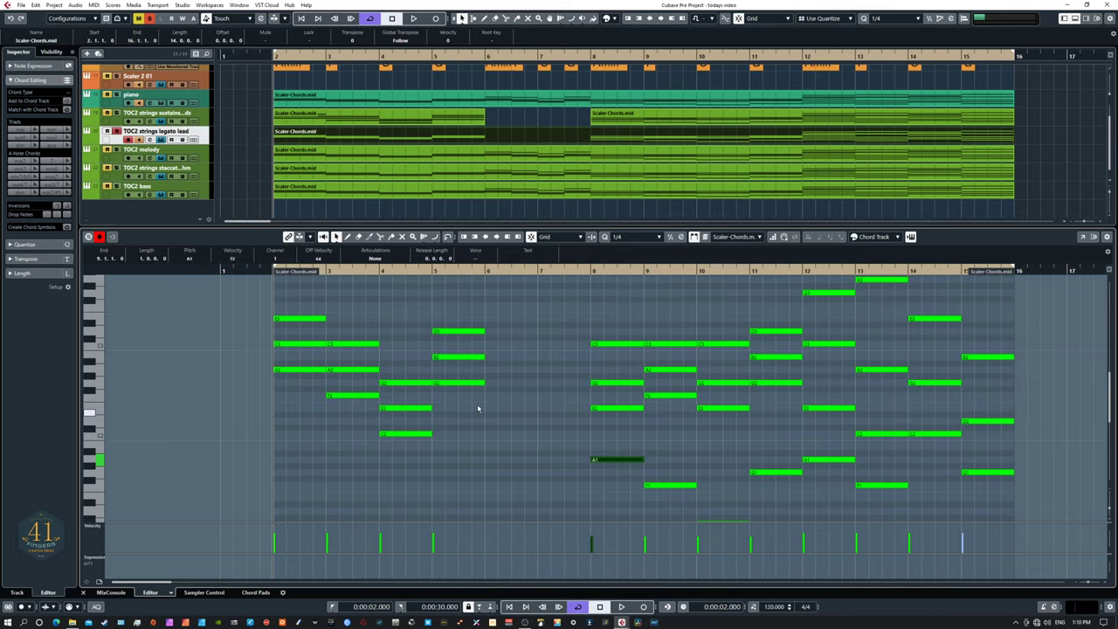
left_click(280, 371)
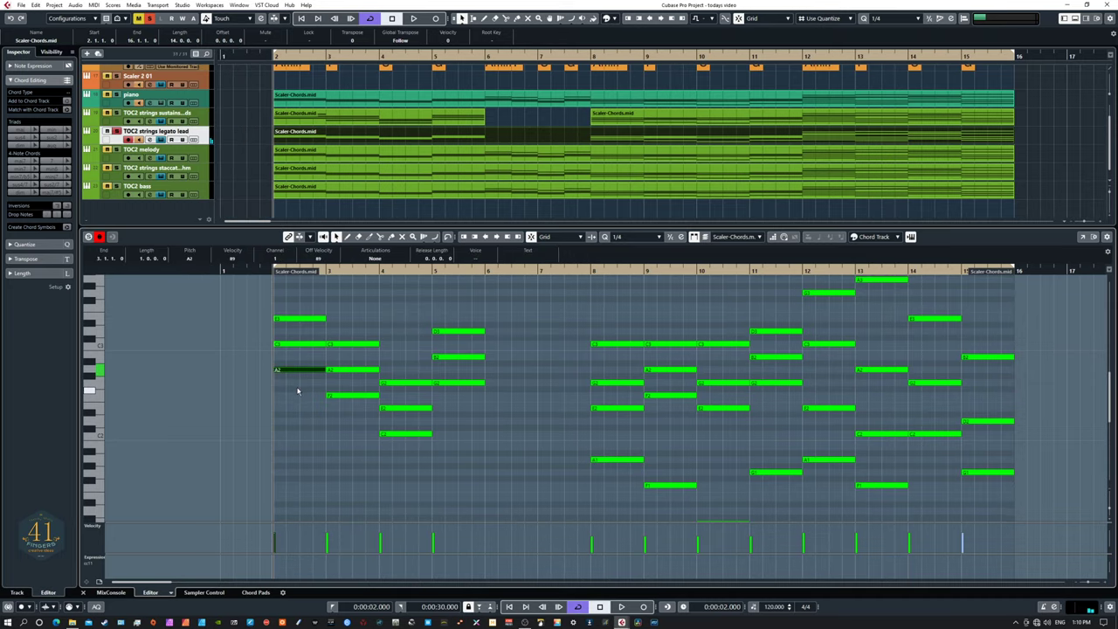
left_click(342, 396, "shift")
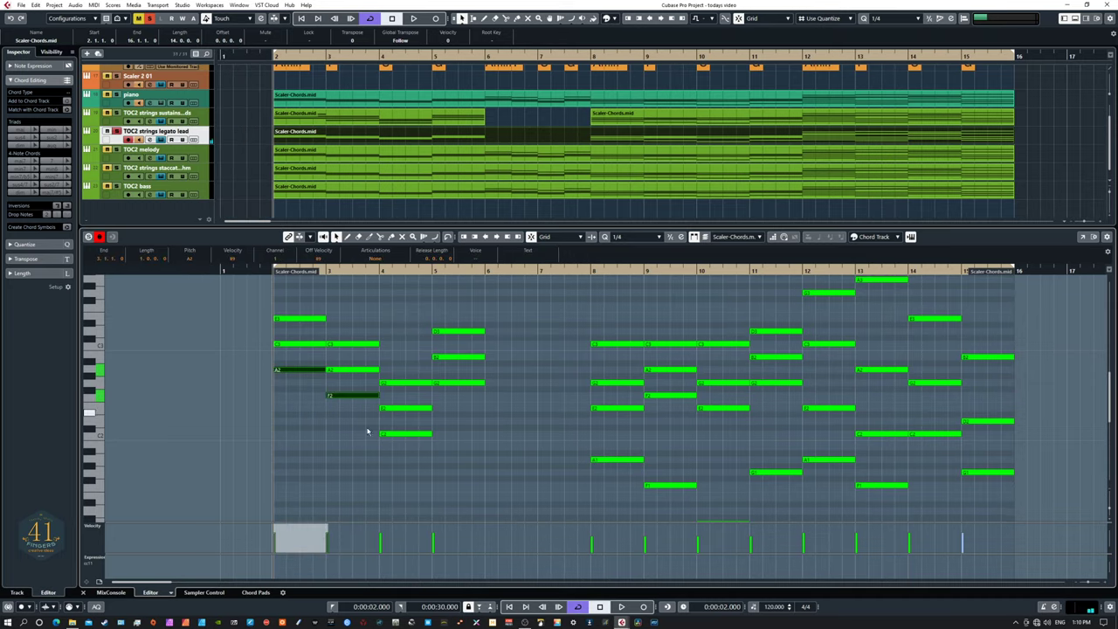
left_click(426, 434, "shift")
left_click(458, 382, "shift")
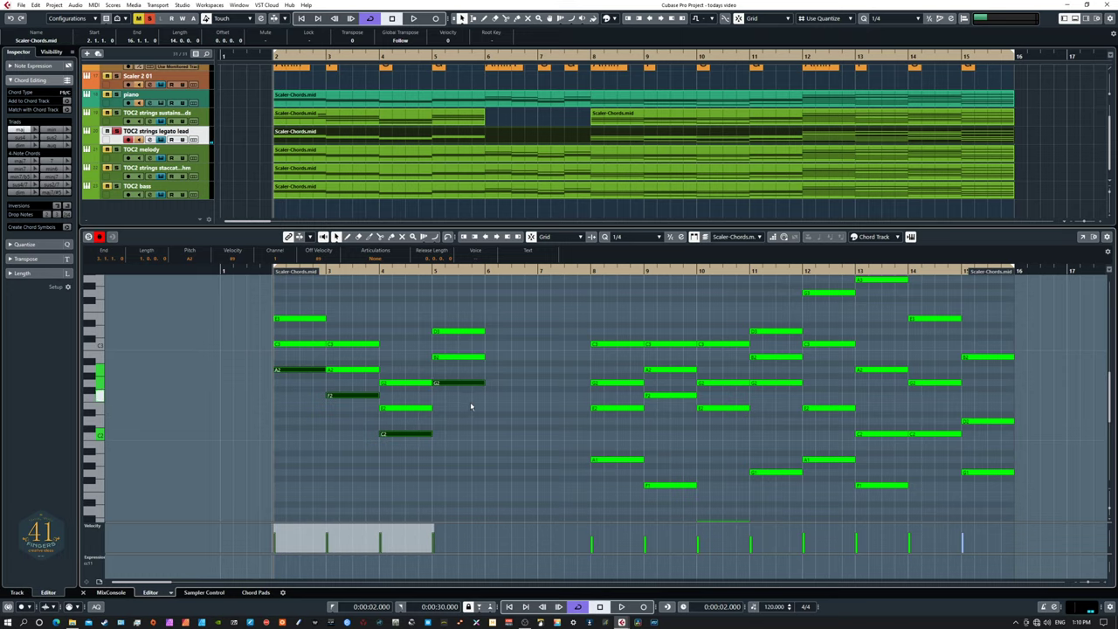
key("Up")
key("Up")
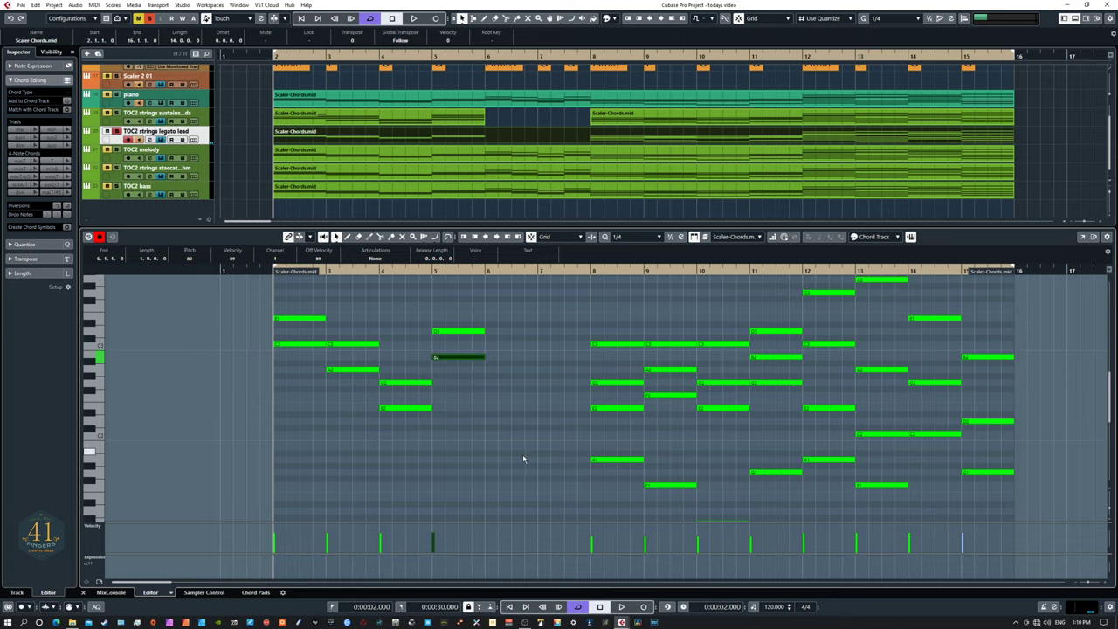
- Delete the lowest note of each of the four Chorus A chords (A1, F1, C1, G1) in the strings legato lead clip
scroll(369, 357, "right", 3)
scroll(369, 358, "down", 2)
left_click_drag(350, 378, 593, 500)
key("shift+Up")
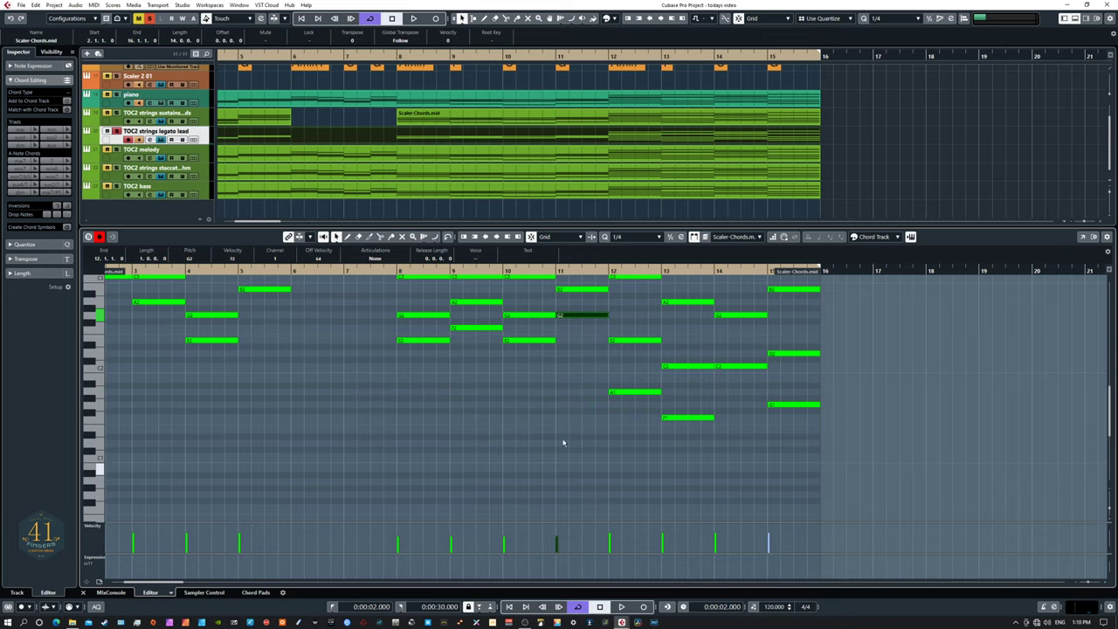
- Delete the lowest note of each chord in bars 8 to 11 (E2, F2, E2, G2) of the strings legato lead clip
scroll(561, 445, "right", 3)
left_click_drag(419, 498, 759, 507)
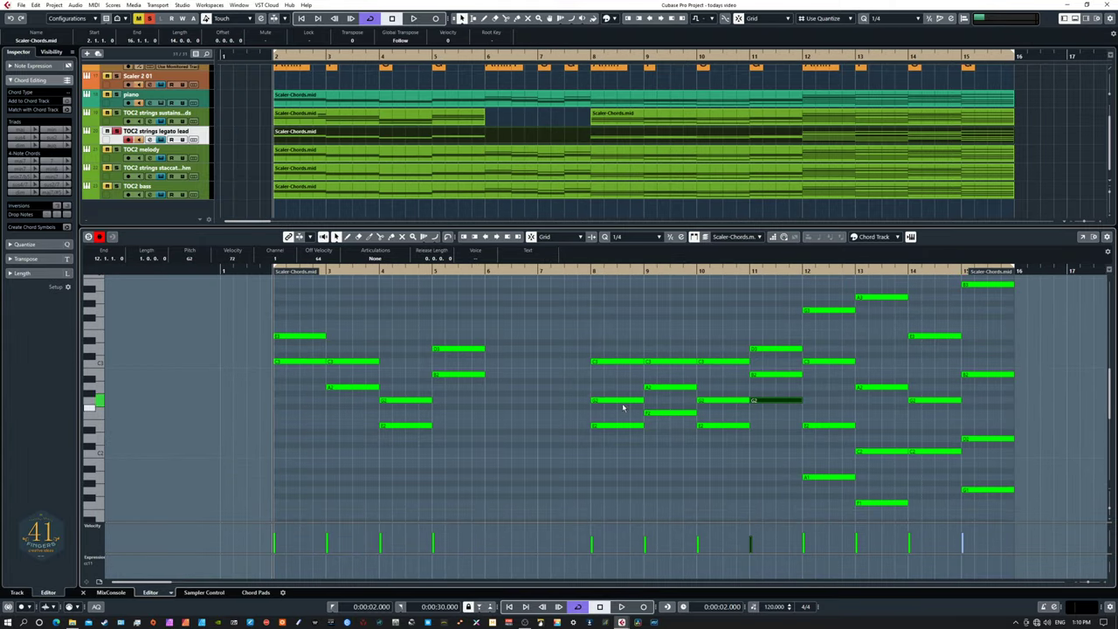
scroll(534, 425, "down", 1)
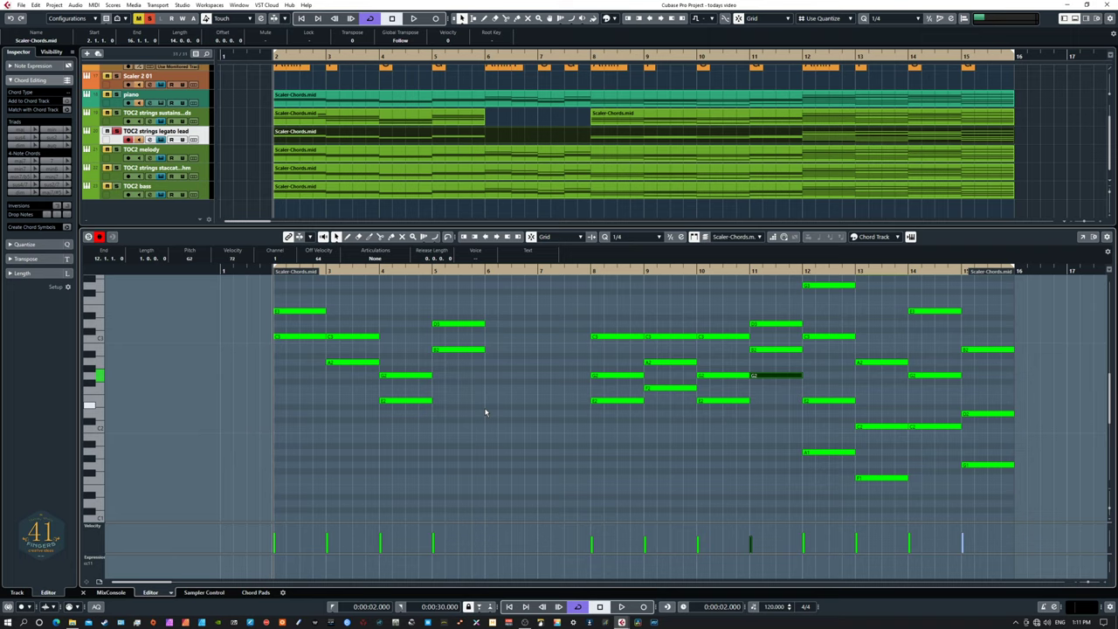
scroll(495, 417, "right", 3)
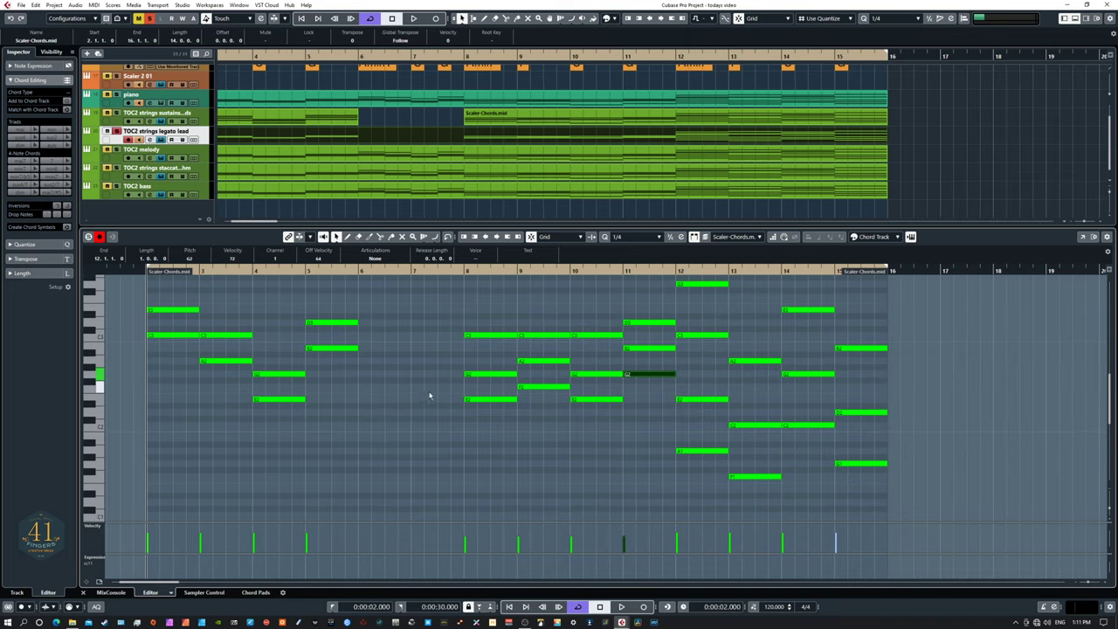
left_click_drag(441, 390, 492, 424)
left_click_drag(531, 382, 594, 405)
left_click_drag(639, 369, 660, 405)
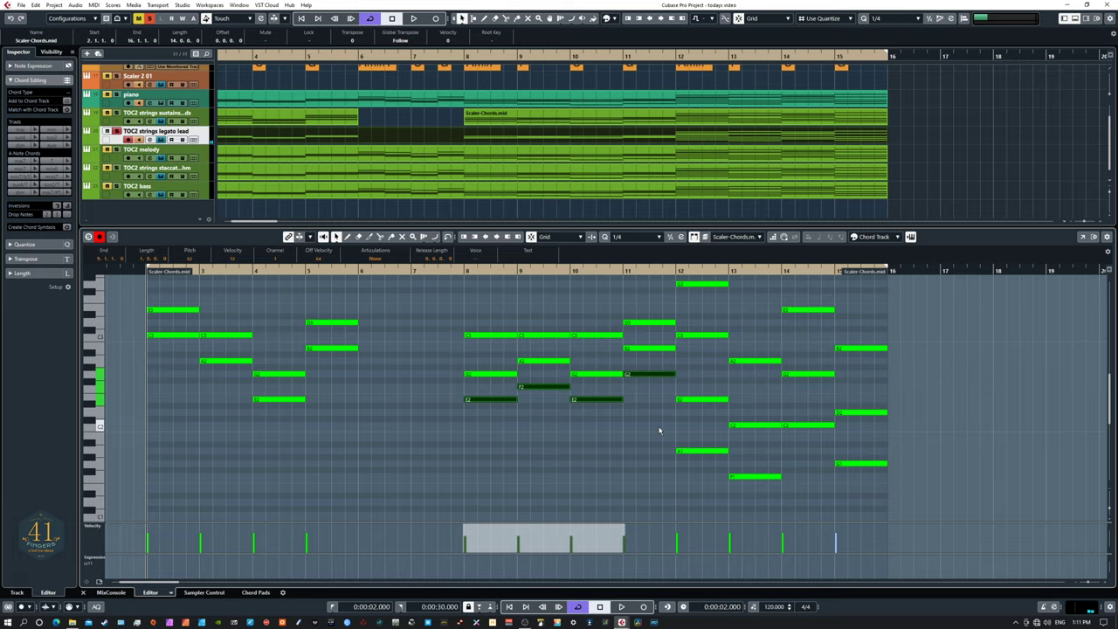
key("Delete")
- Delete the top note of each chord in bars 12 to 15 (G4, A4, G4, C5) and the D4 in bar 14
scroll(609, 435, "right", 5)
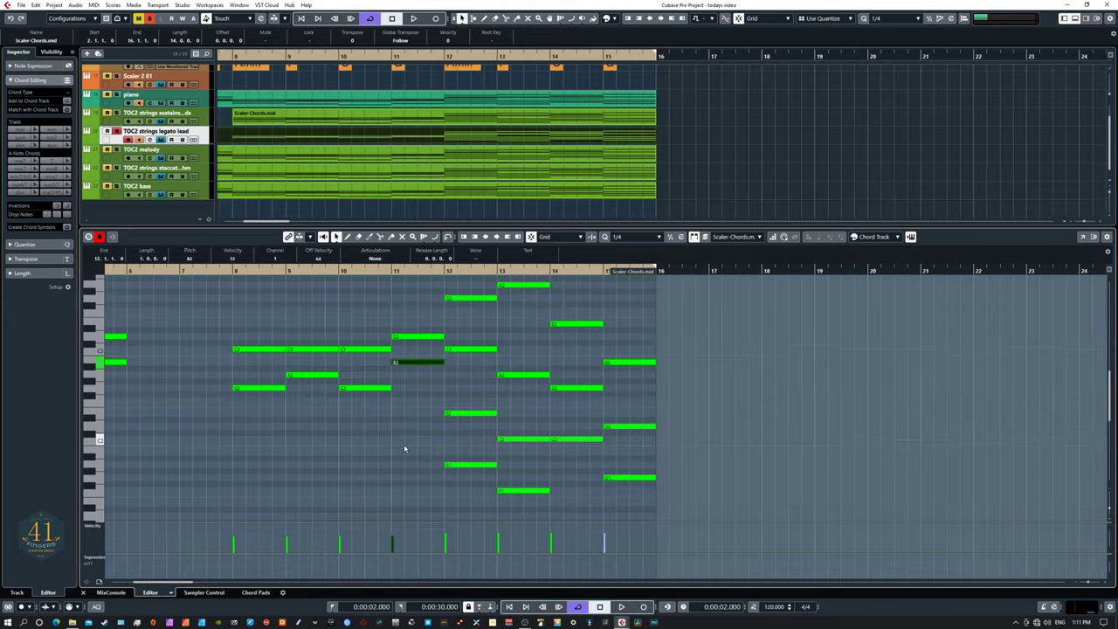
scroll(376, 472, "up", 5)
scroll(340, 533, "right", 3)
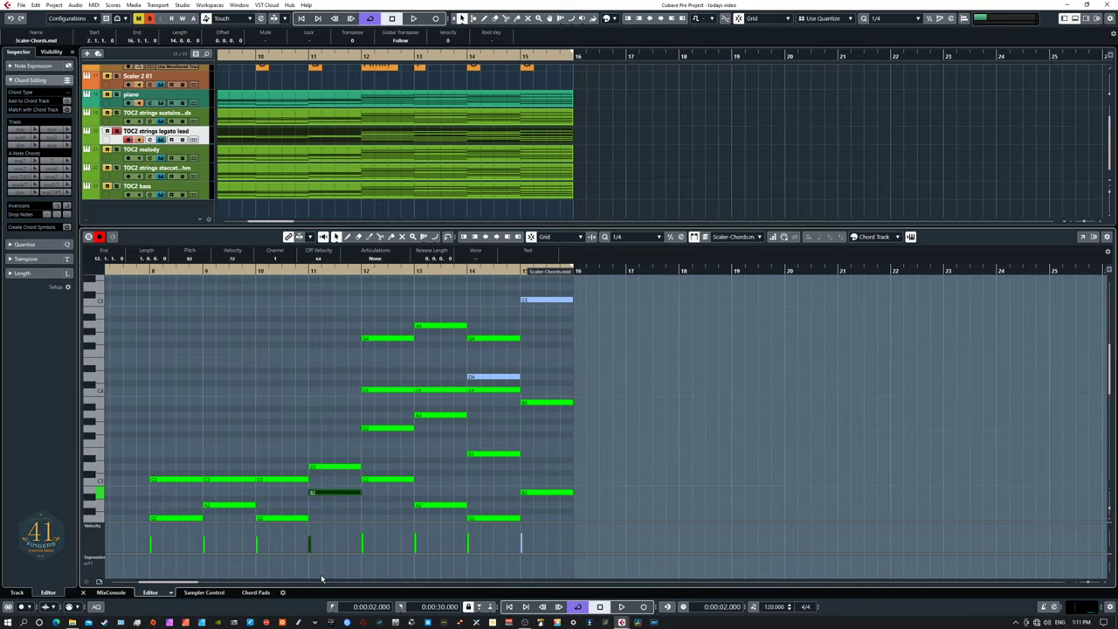
scroll(365, 324, "up", 3)
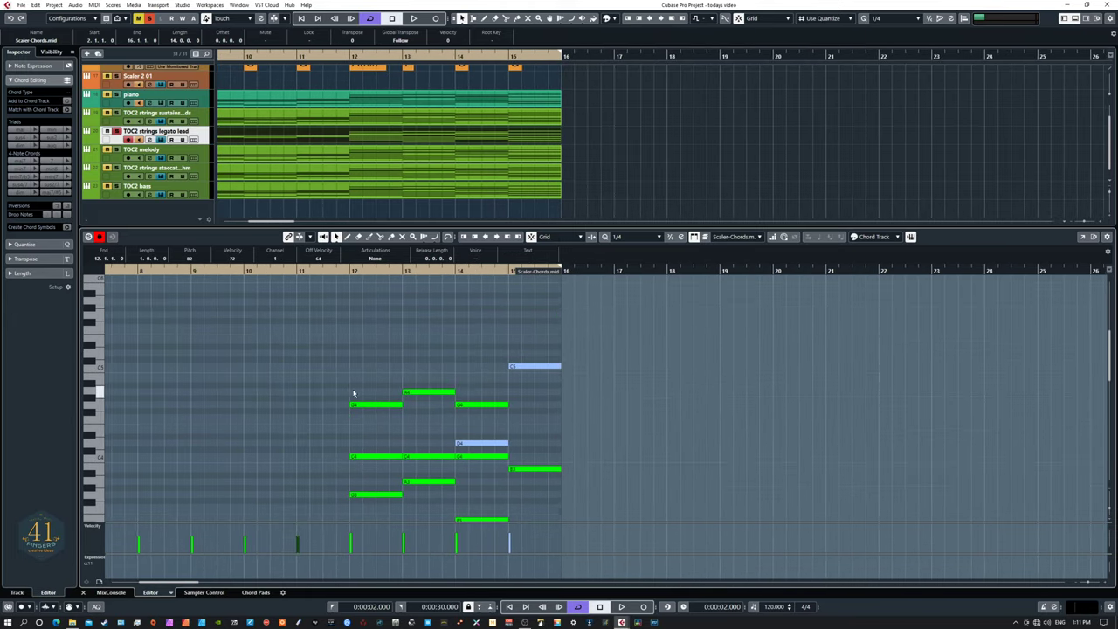
left_click_drag(303, 311, 578, 413)
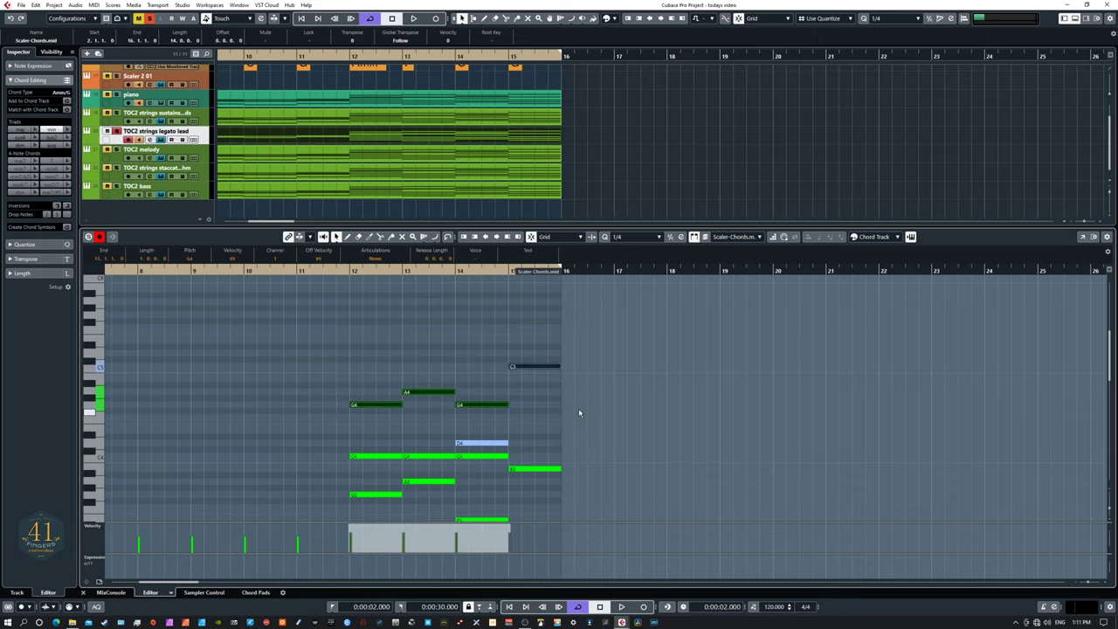
key("Delete")
scroll(576, 349, "down", 5)
scroll(577, 349, "left", 1)
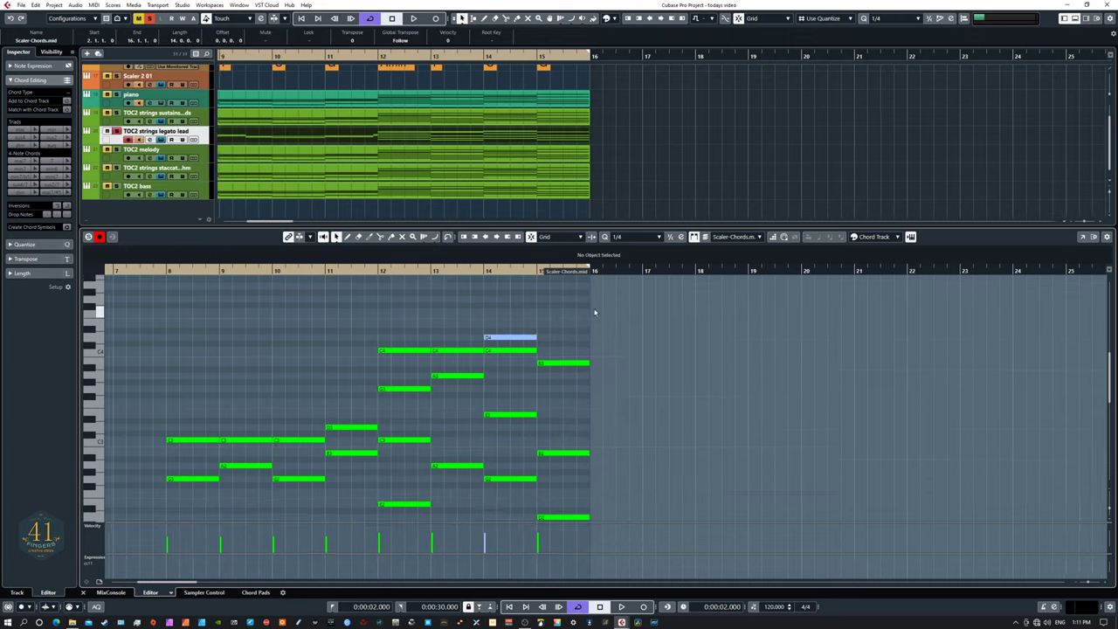
left_click_drag(507, 300, 537, 326)
key("Delete")
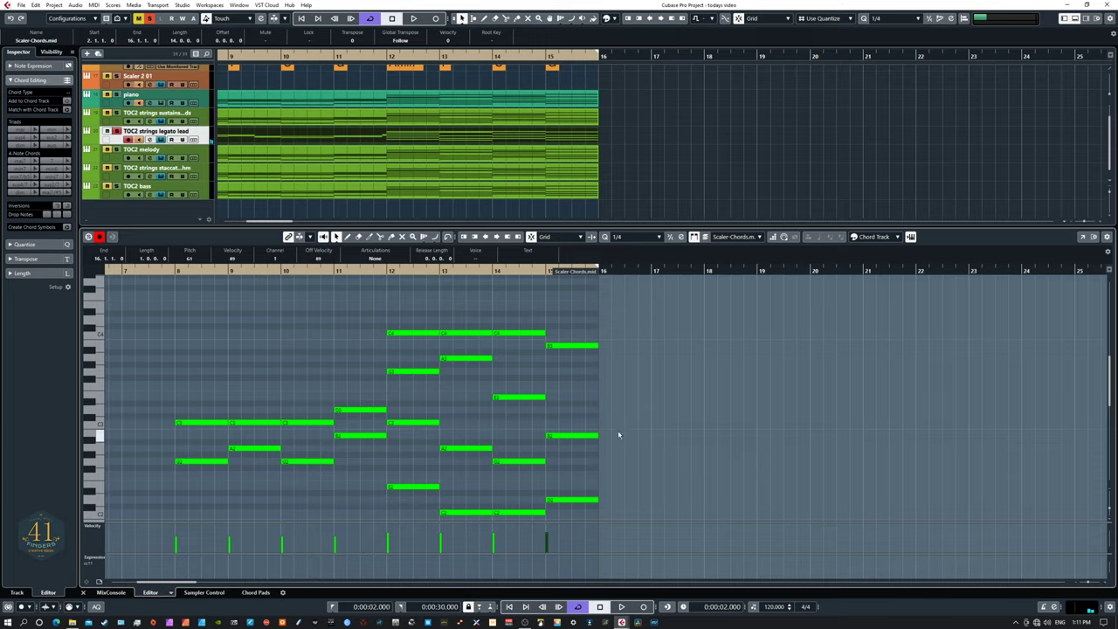
- Delete the low A1, F1, G1 and both C2 notes in bars 12 to 15, plus the D2 in bar 15
key("Right")
scroll(629, 395, "down", 3)
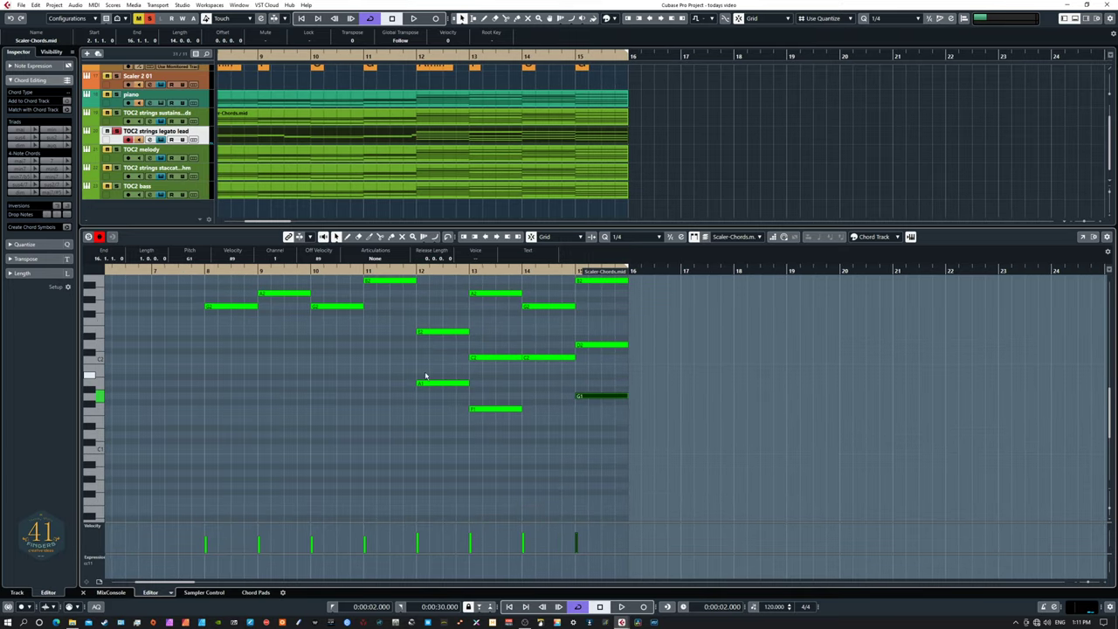
left_click_drag(395, 358, 643, 459)
key("Delete")
key("Right")
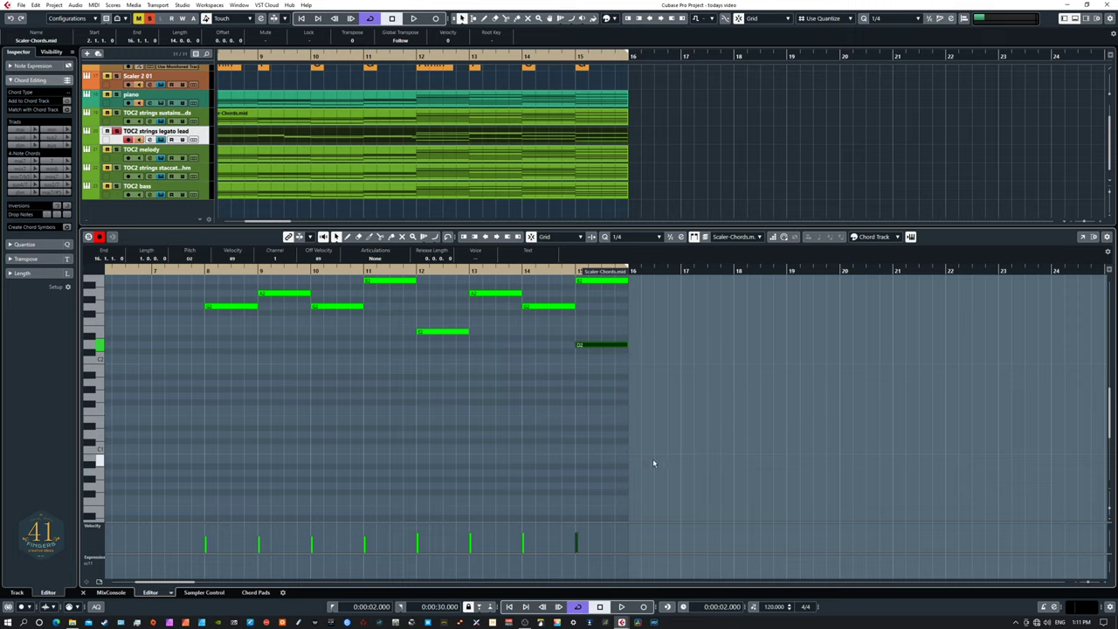
scroll(673, 429, "up", 8)
left_click(604, 446)
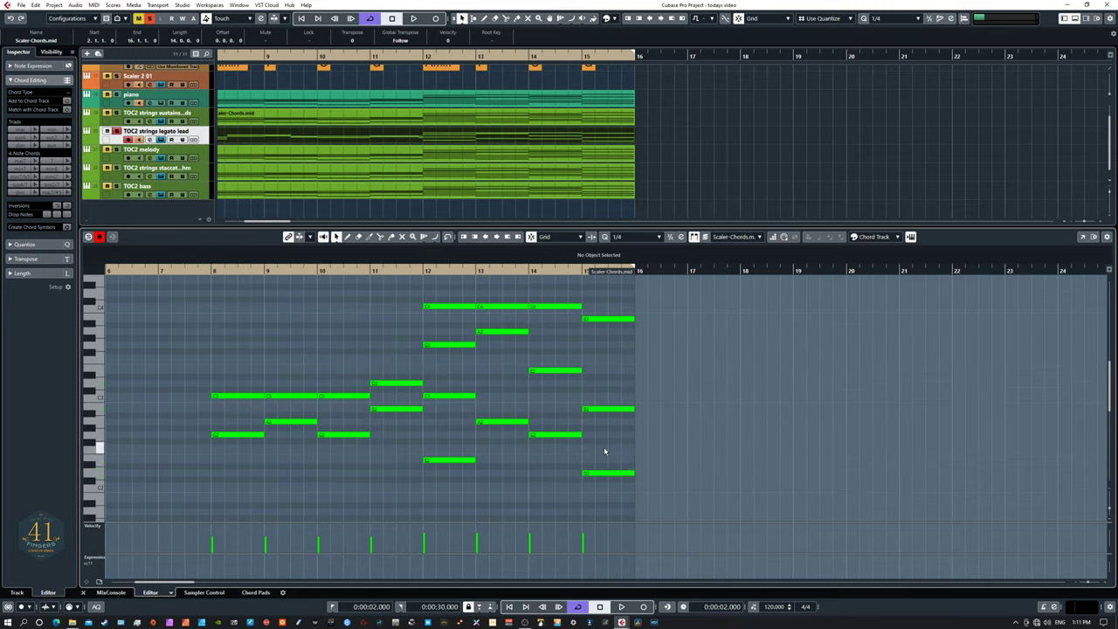
left_click(610, 473)
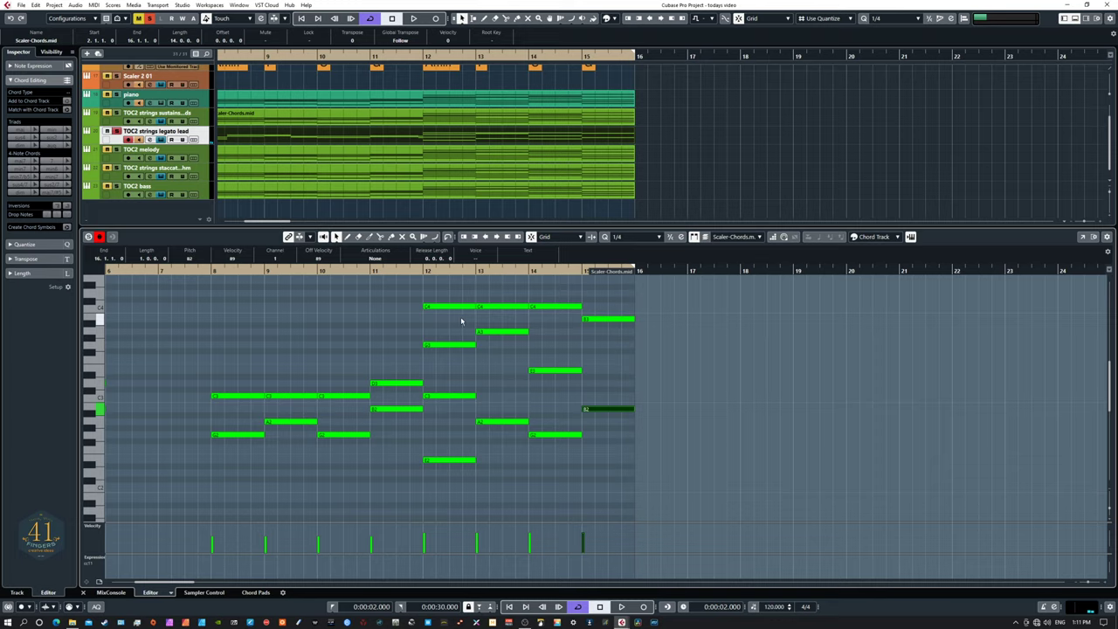
- Thin bars 12 to 14 to their upper two notes by deleting C3 and E2, A2, and G2
left_click_drag(439, 294, 455, 356)
left_click_drag(499, 295, 510, 342)
left_click_drag(552, 290, 568, 391)
left_click_drag(629, 301, 601, 415)
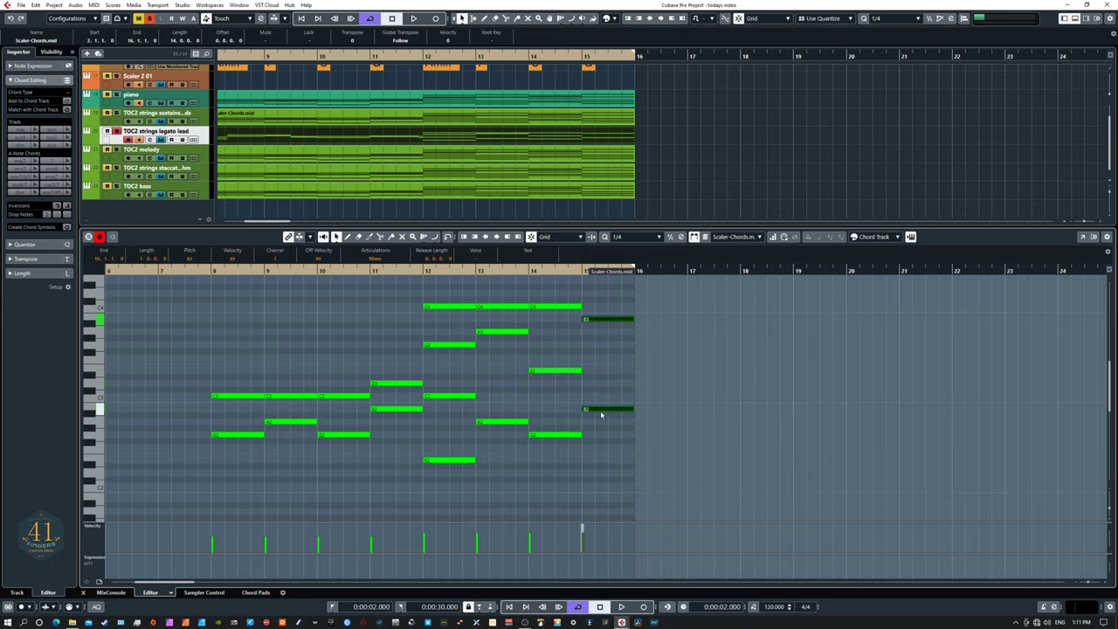
left_click_drag(435, 386, 792, 467)
key("Delete")
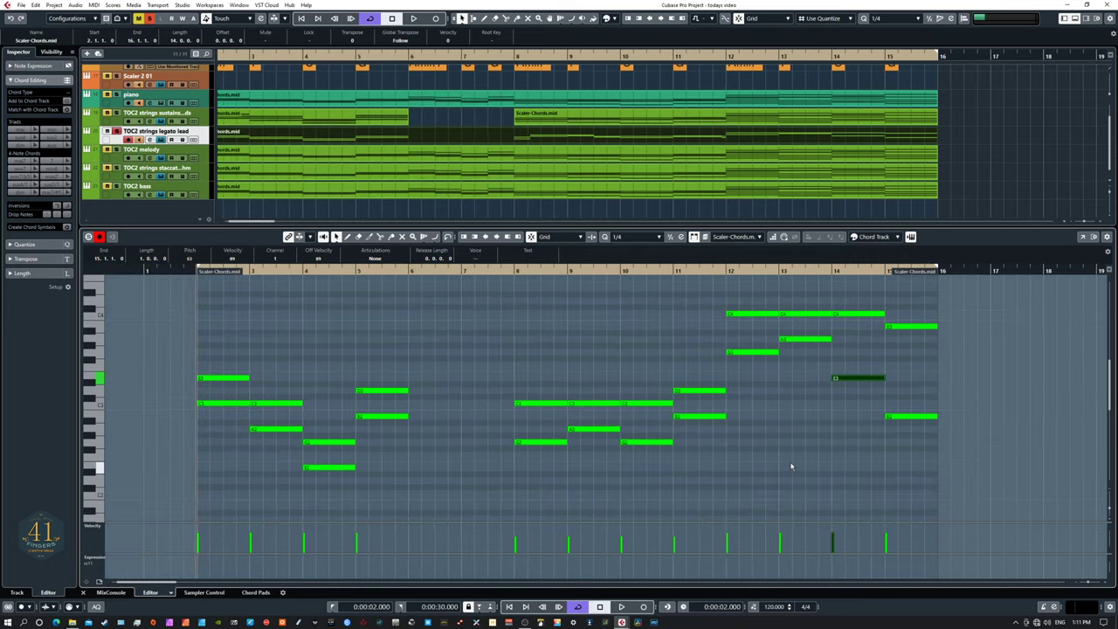
- Check the pair of notes left in each chord across bars 2 to 5 and 8 to 15 of the legato lead clip
left_click_drag(213, 361, 234, 430)
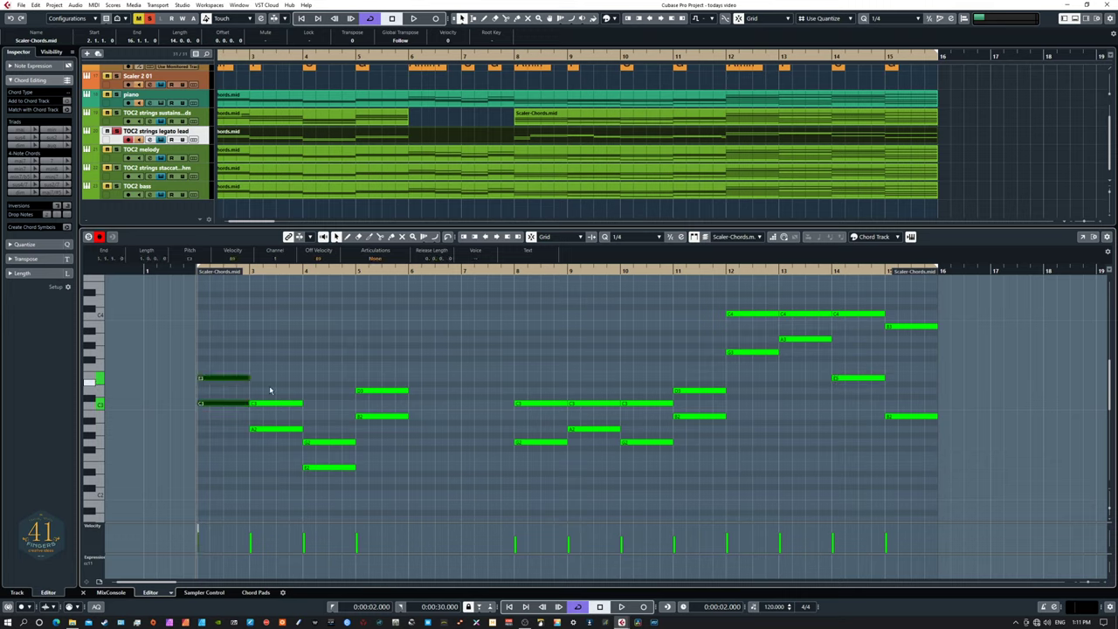
left_click_drag(270, 391, 276, 456)
left_click_drag(320, 428, 325, 483)
left_click_drag(381, 392, 383, 438)
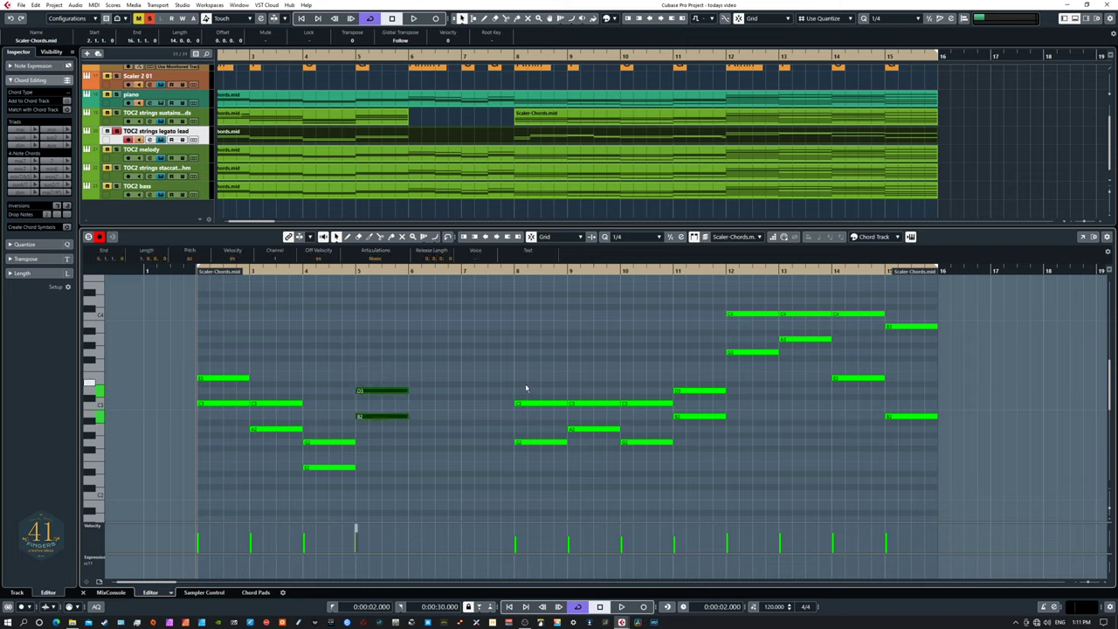
left_click_drag(526, 388, 548, 456)
left_click_drag(590, 392, 601, 453)
left_click_drag(644, 394, 651, 467)
left_click_drag(699, 385, 715, 446)
left_click_drag(729, 306, 781, 358)
left_click_drag(796, 306, 884, 393)
left_click_drag(895, 312, 938, 445)
- In bar 2, start the C3 at the half bar and shorten the E3 so it overlaps the C3 by an eighth note
scroll(512, 324, "left", 2)
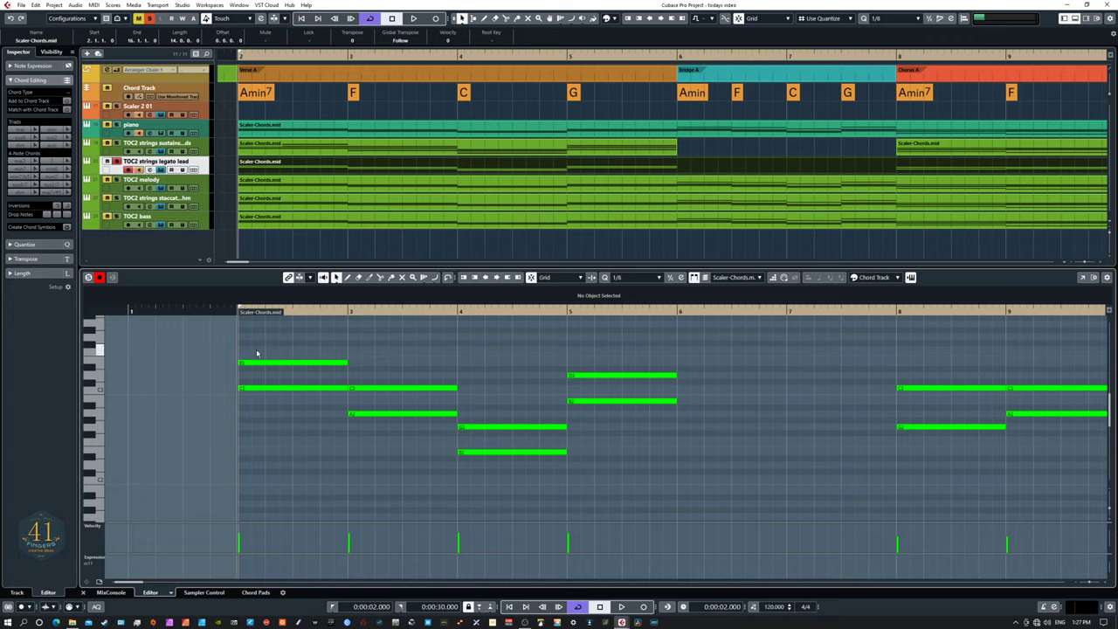
left_click_drag(271, 347, 287, 370)
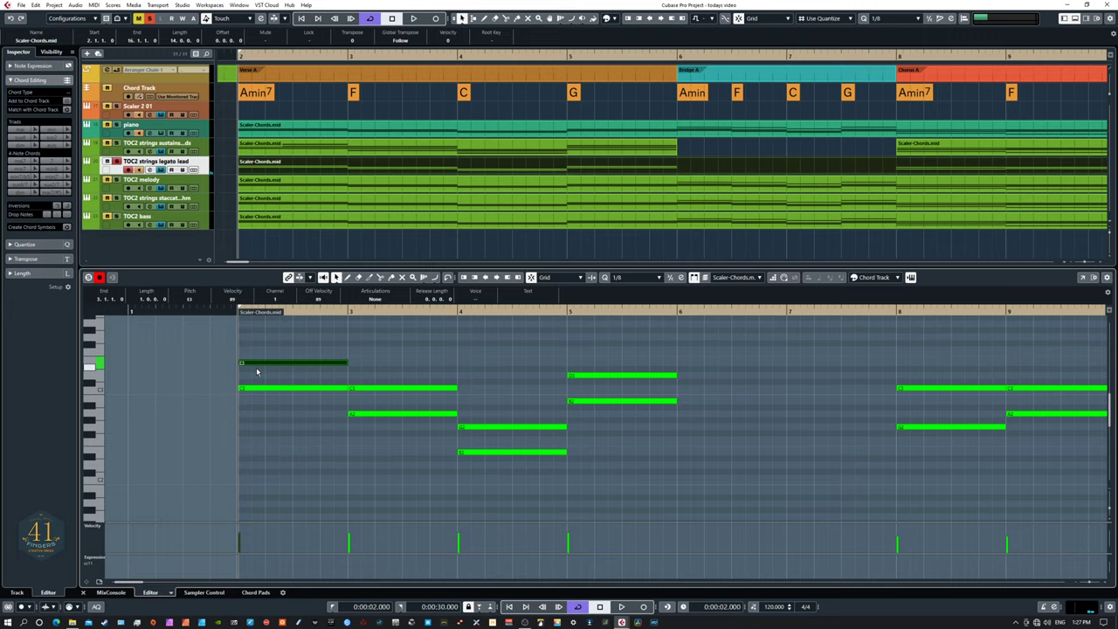
left_click_drag(263, 382, 292, 388)
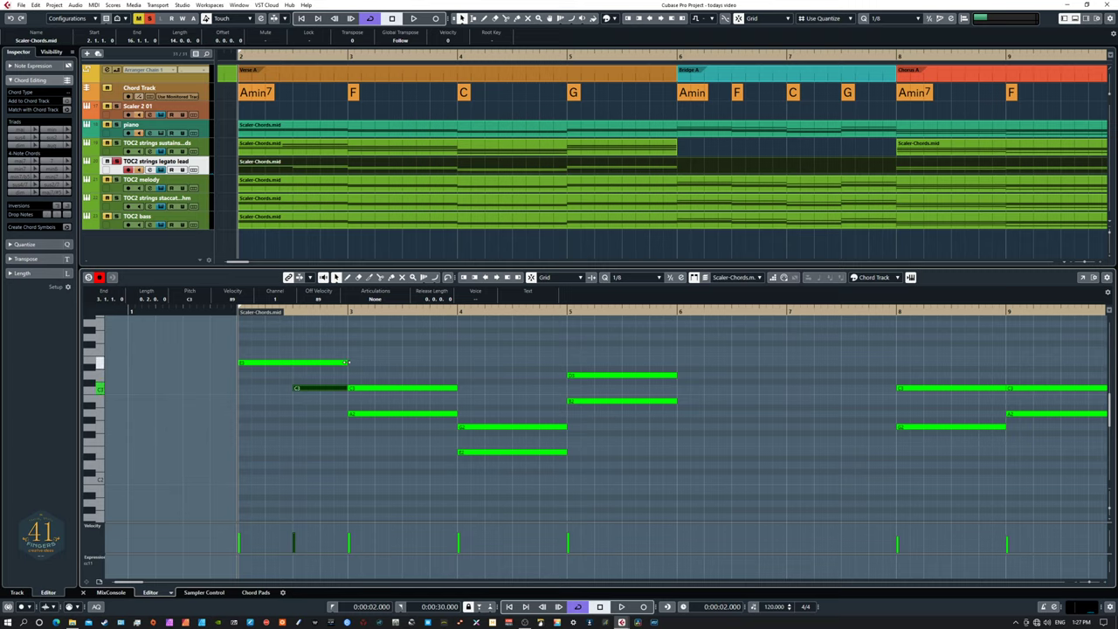
left_click_drag(348, 362, 307, 420)
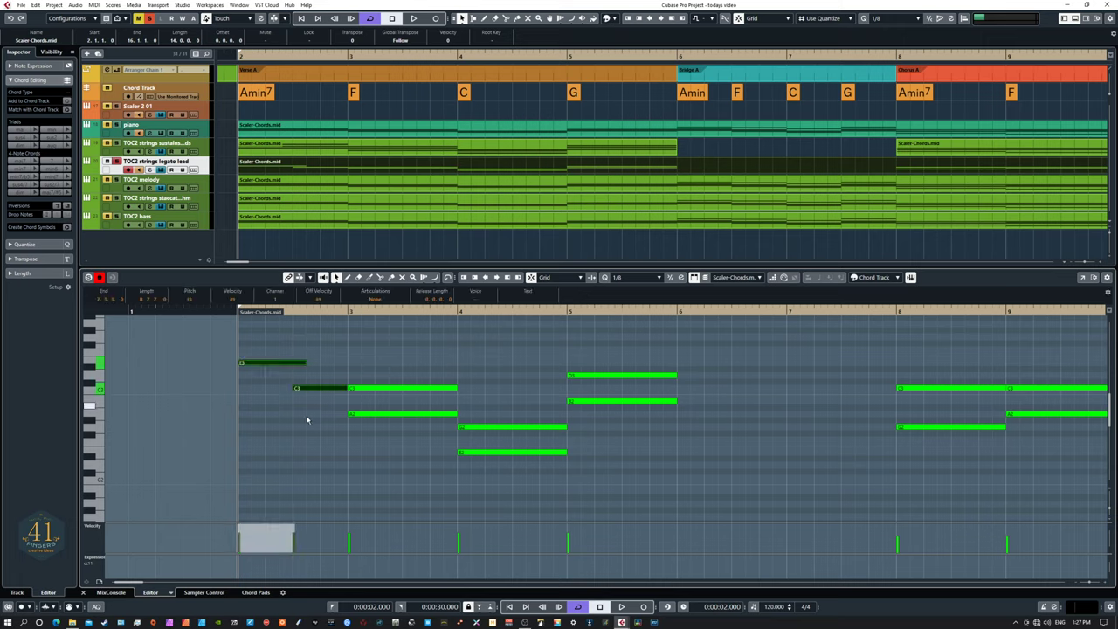
left_click_drag(294, 343, 303, 408)
left_click(382, 361)
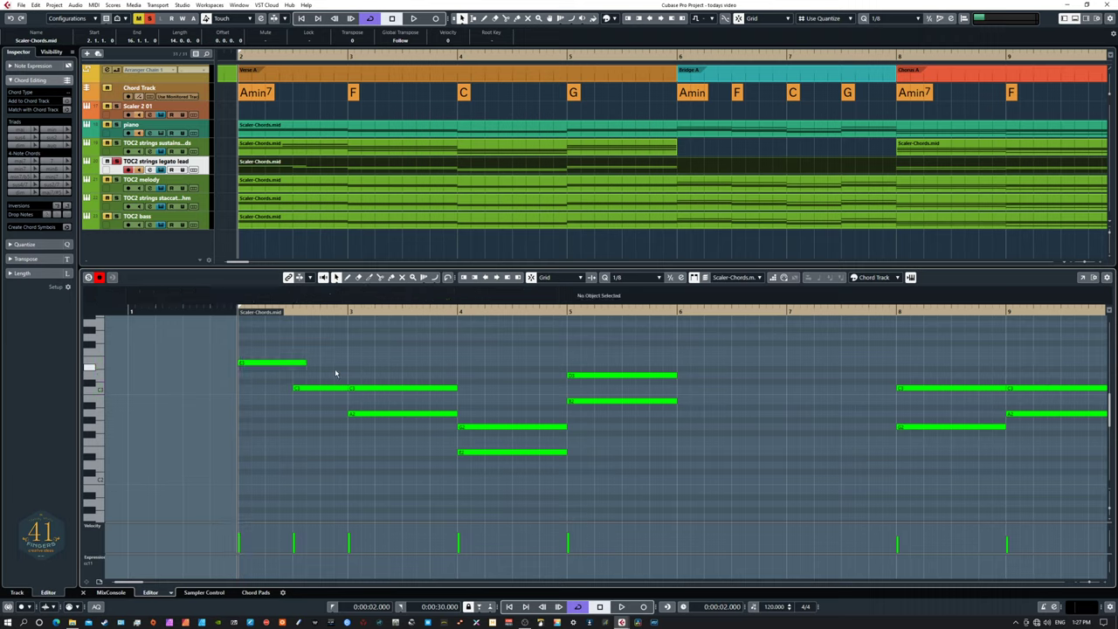
- In bar 3, start the C3 at the half bar with length 0.2.0.0 and shorten the A2 to 0.2.2.0
left_click_drag(336, 372, 360, 396)
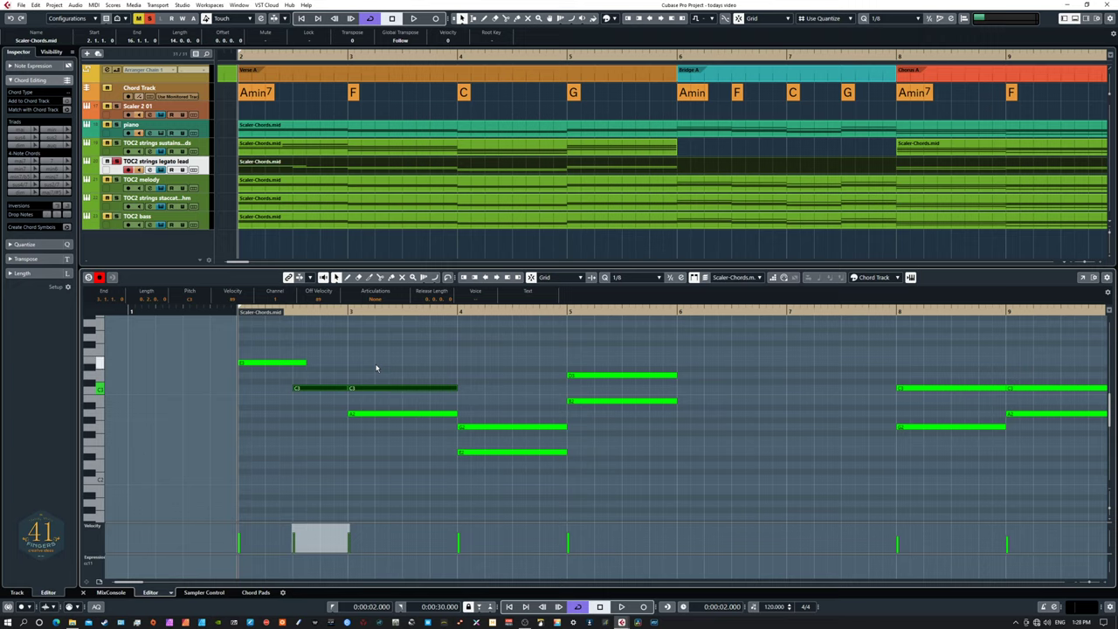
left_click(374, 370)
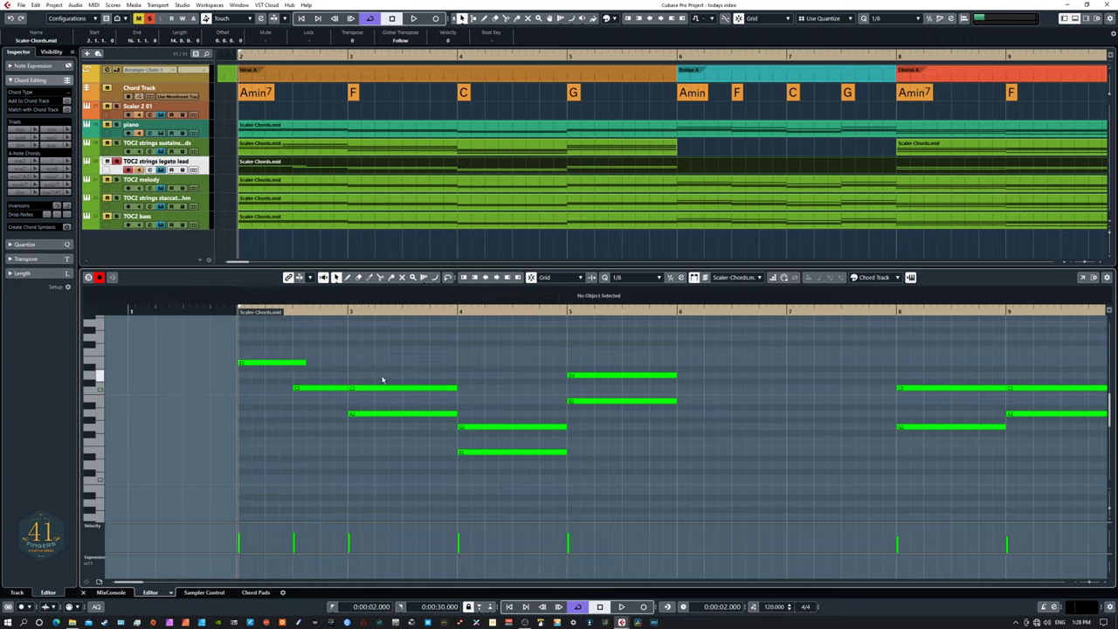
left_click(356, 390)
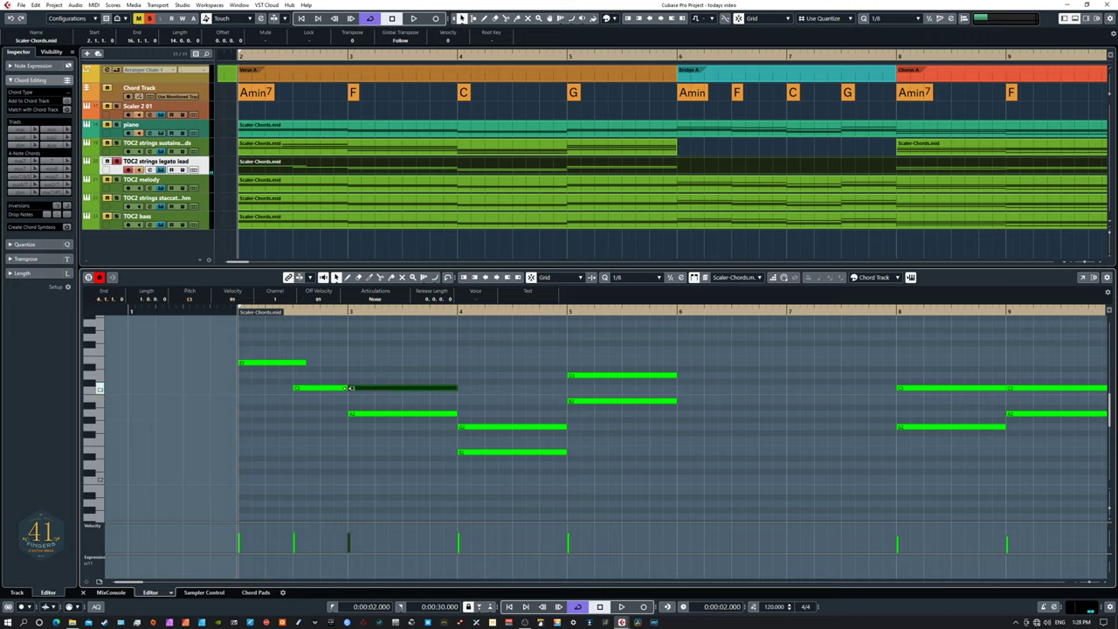
left_click_drag(350, 388, 397, 388)
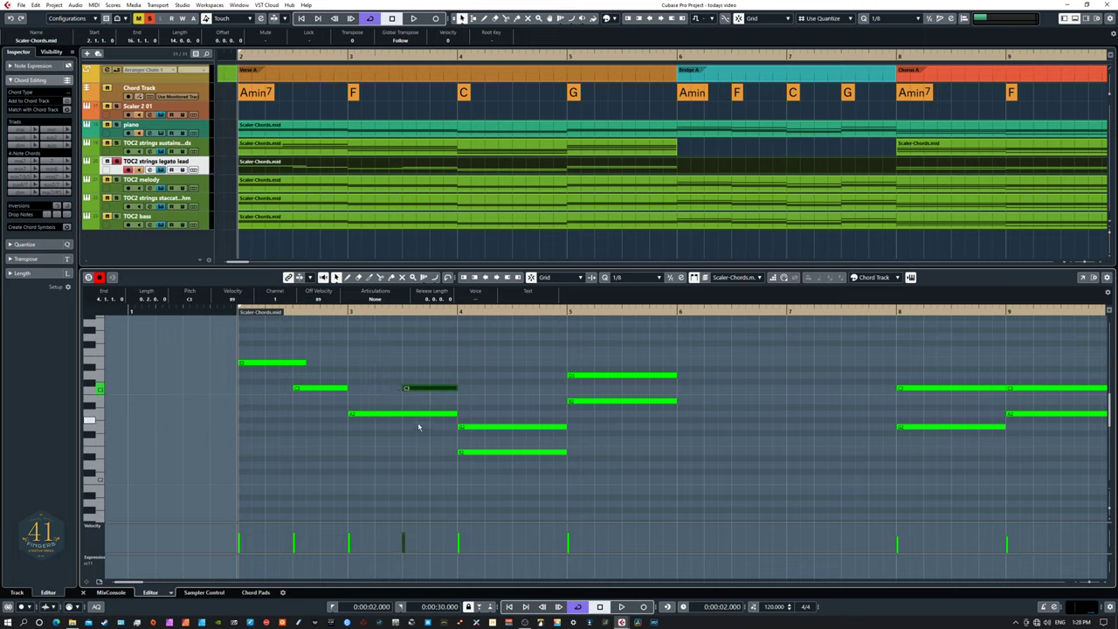
left_click(363, 414)
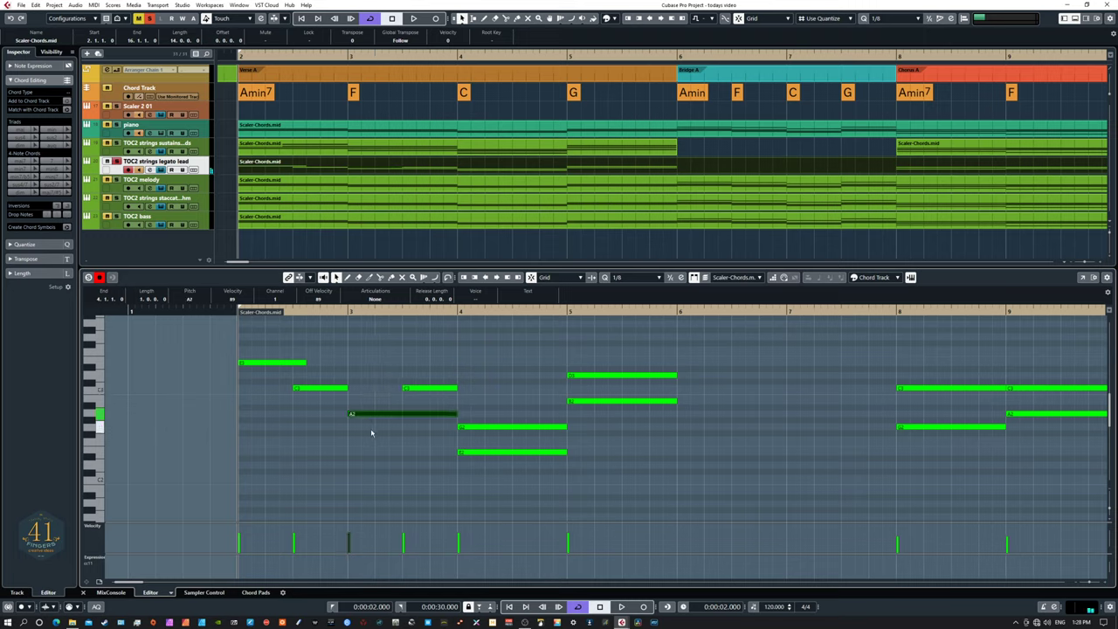
left_click_drag(456, 413, 417, 414)
- In bar 4, start the E2 at 4.3.1.0 with length 0.2.0.0 and shorten the G2 to 0.2.2.0
scroll(512, 412, "right", 3)
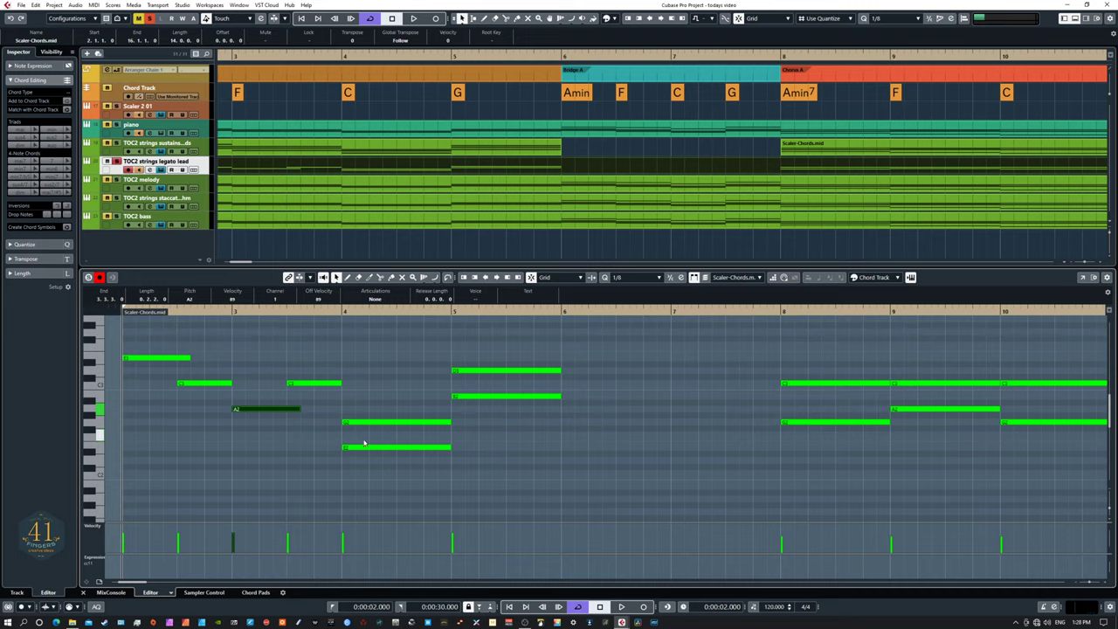
left_click_drag(359, 387, 367, 437)
left_click(345, 447)
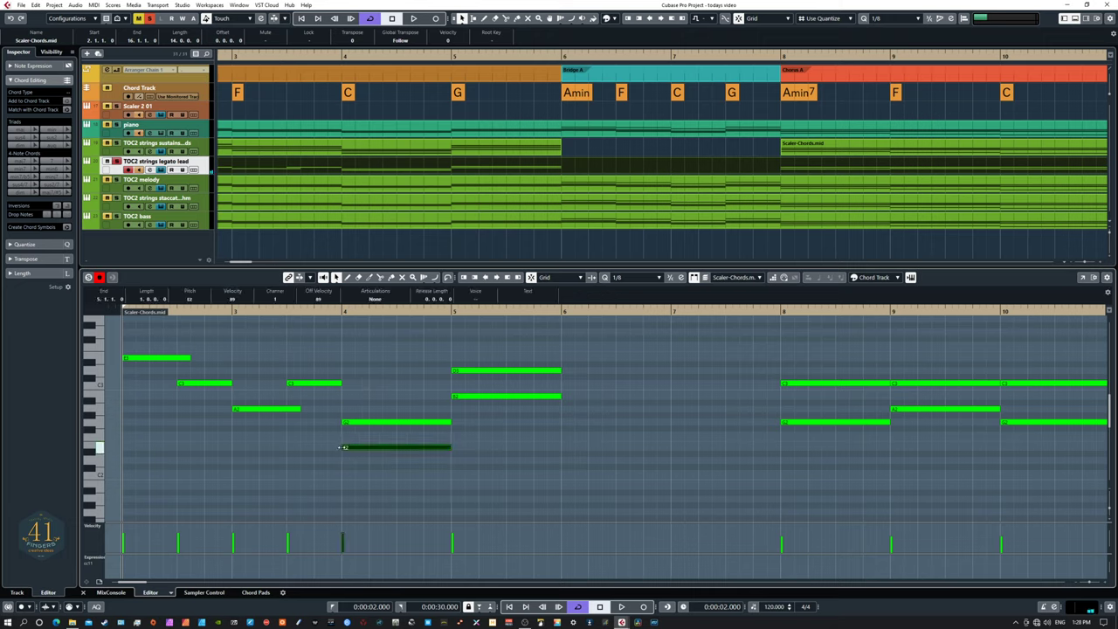
left_click_drag(345, 447, 398, 448)
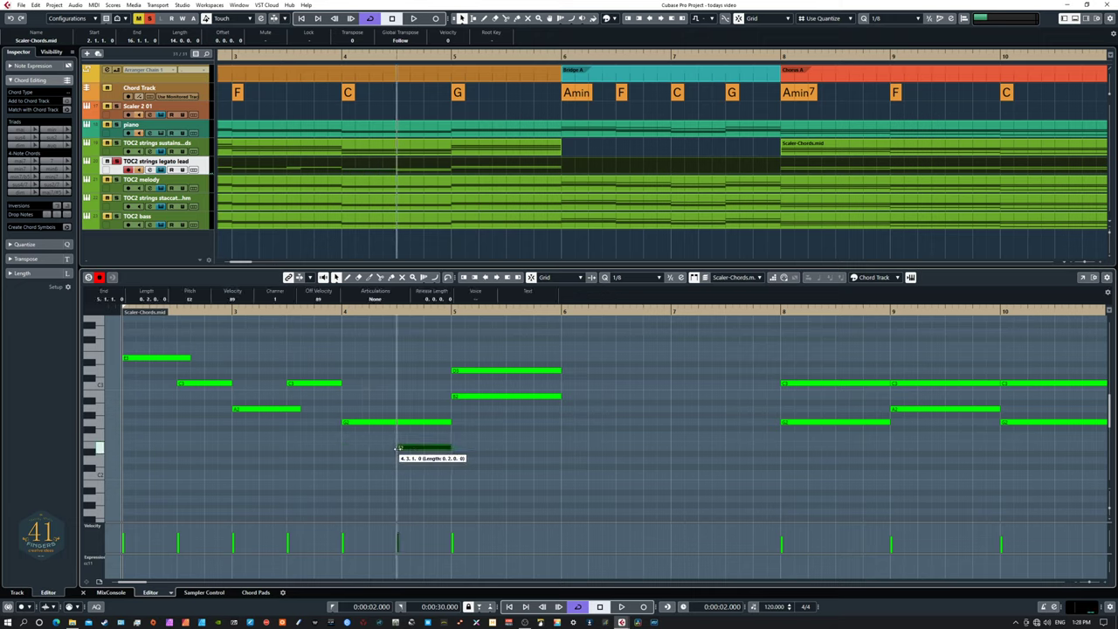
left_click_drag(450, 423, 411, 422)
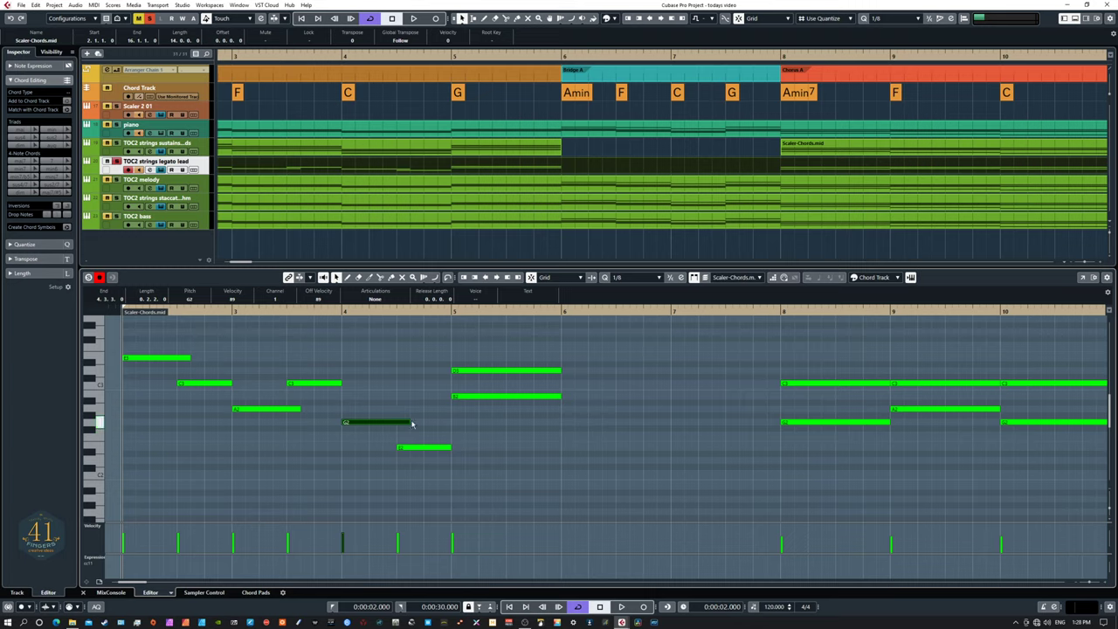
- In bar 4, set the G2's length to 0.2.0.0 and start the E2 an eighth note before the G2 ends
left_click_drag(408, 422, 357, 448)
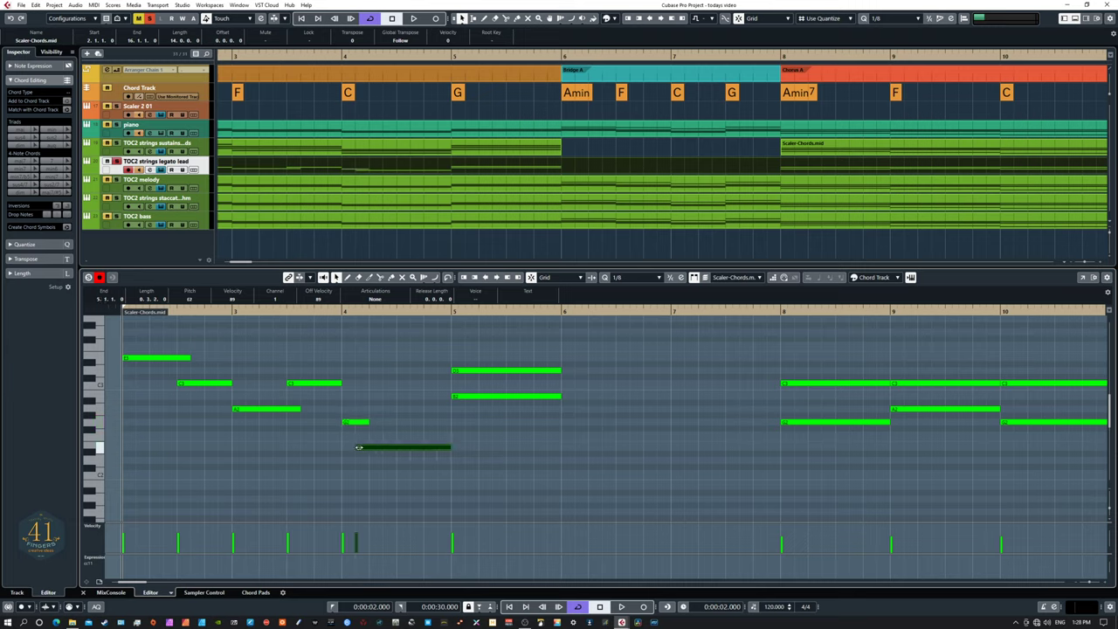
left_click_drag(358, 447, 397, 423)
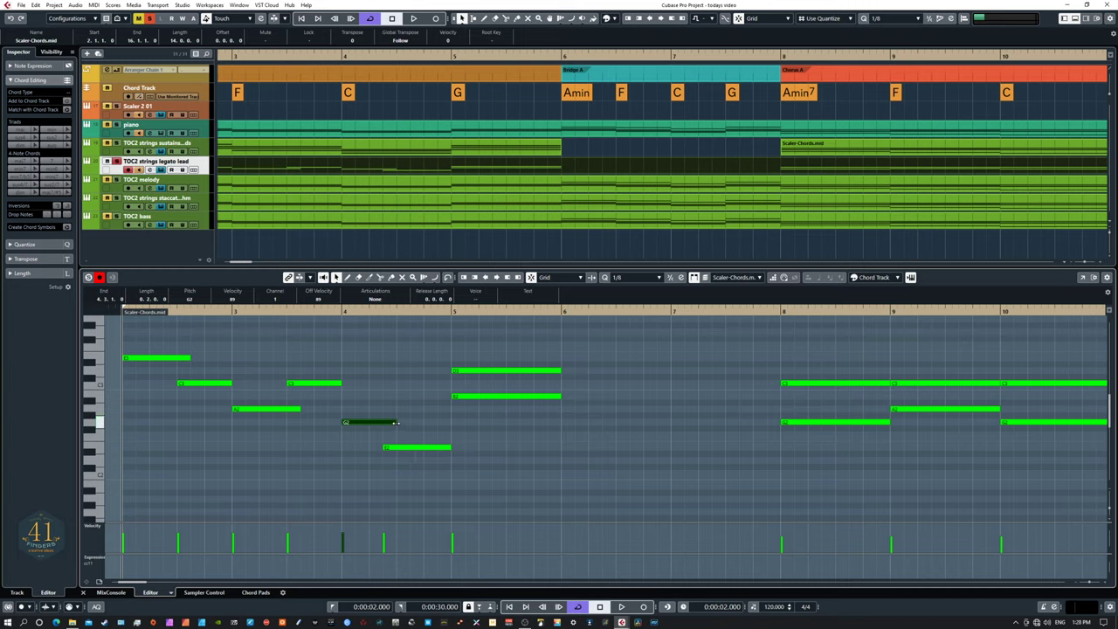
left_click(357, 416)
left_click(360, 423)
left_click(378, 387)
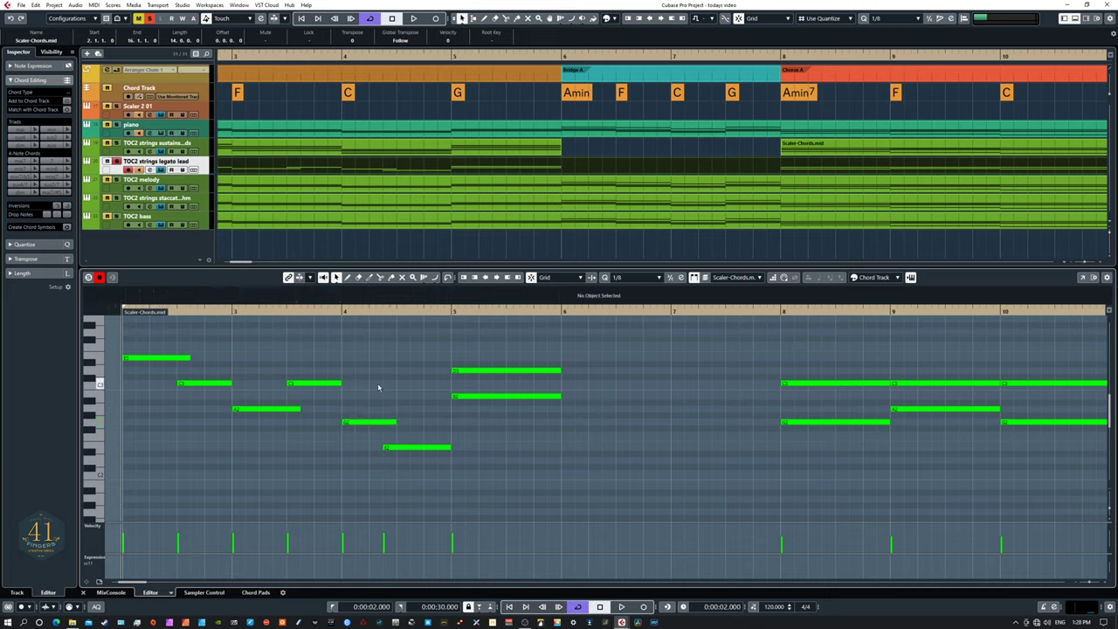
- In bar 5, start the D3 at the half bar and shorten the B2 to 0.2.2.0 so the two notes overlap
left_click(369, 423)
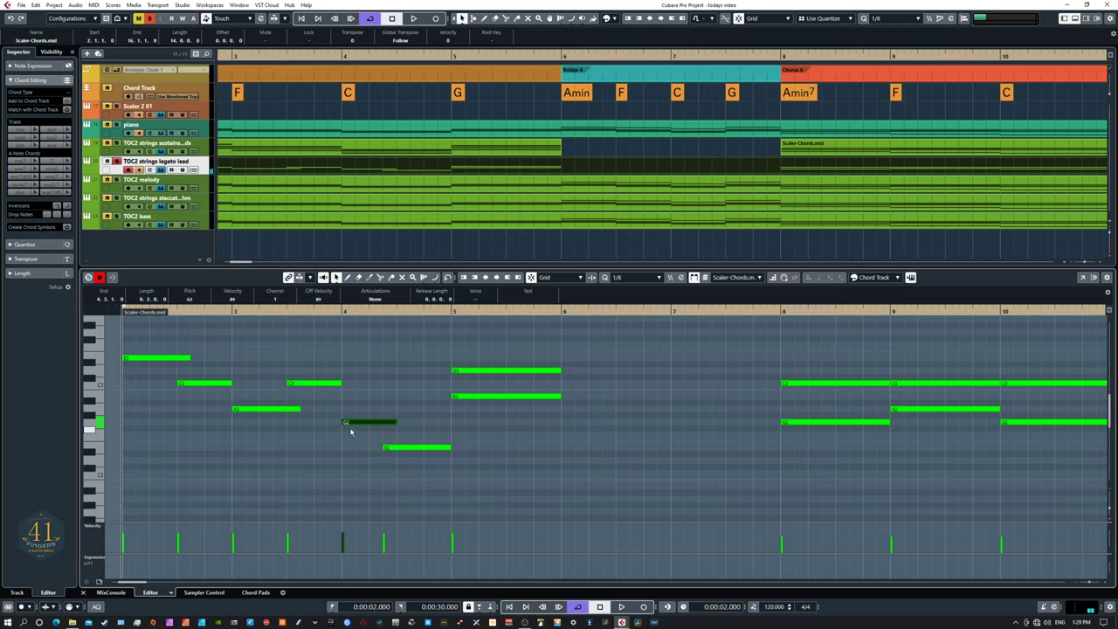
left_click(376, 433)
left_click(393, 422)
mouse_move(393, 422)
left_mouse_down()
mouse_move(382, 424)
mouse_move(395, 424)
left_mouse_up()
left_click(453, 371)
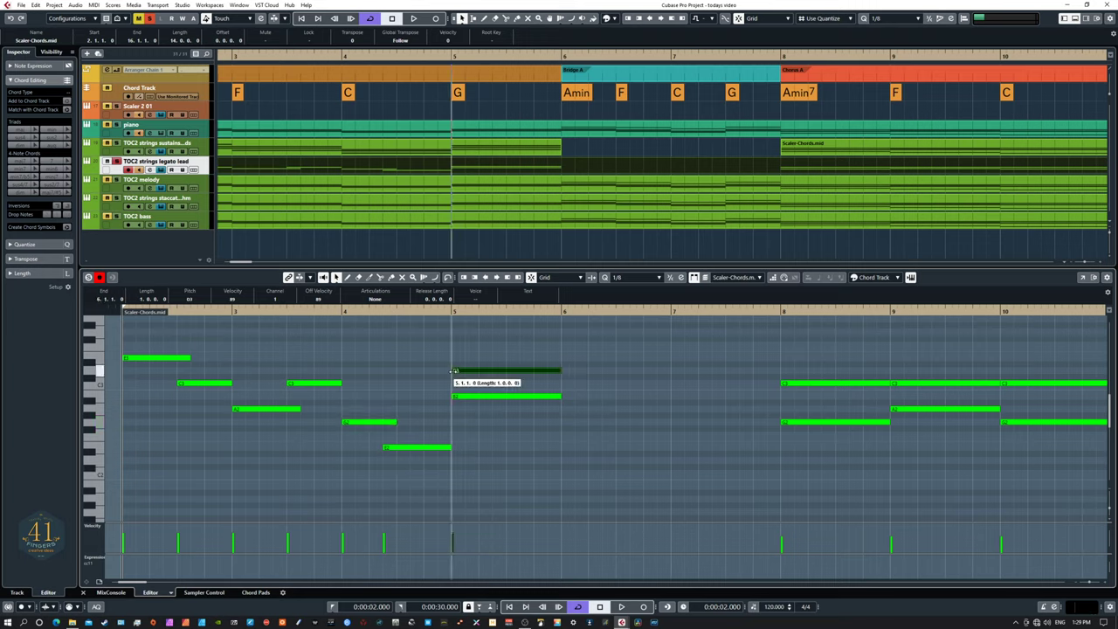
left_click_drag(454, 371, 519, 396)
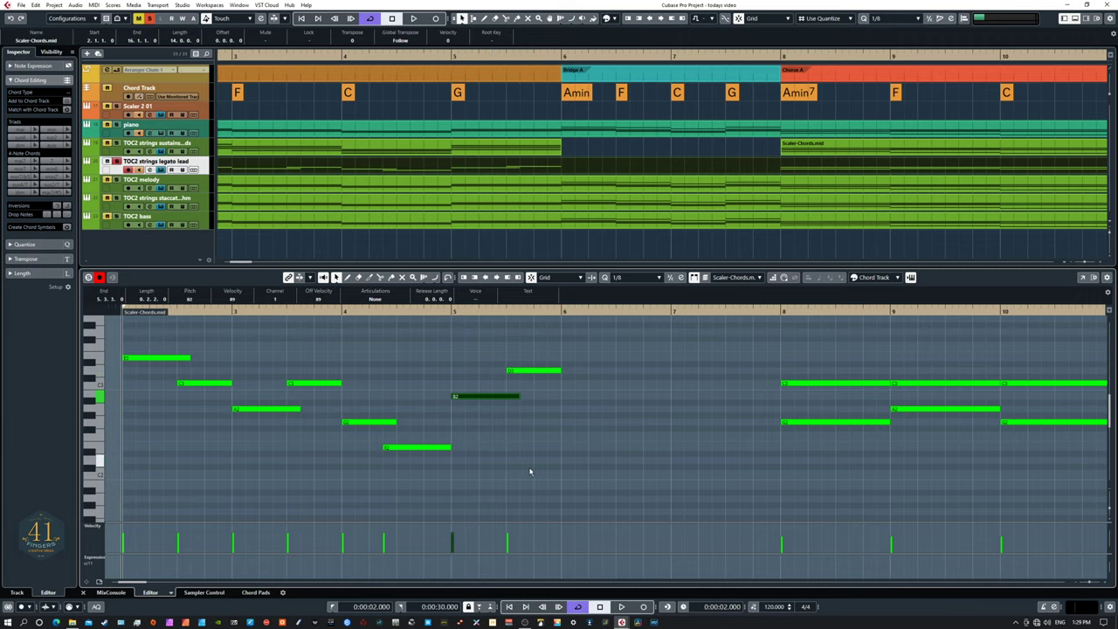
- Play back the legato line from bar 2 into bar 5 and return the playhead to the start of the verse
left_click_drag(524, 469, 682, 469)
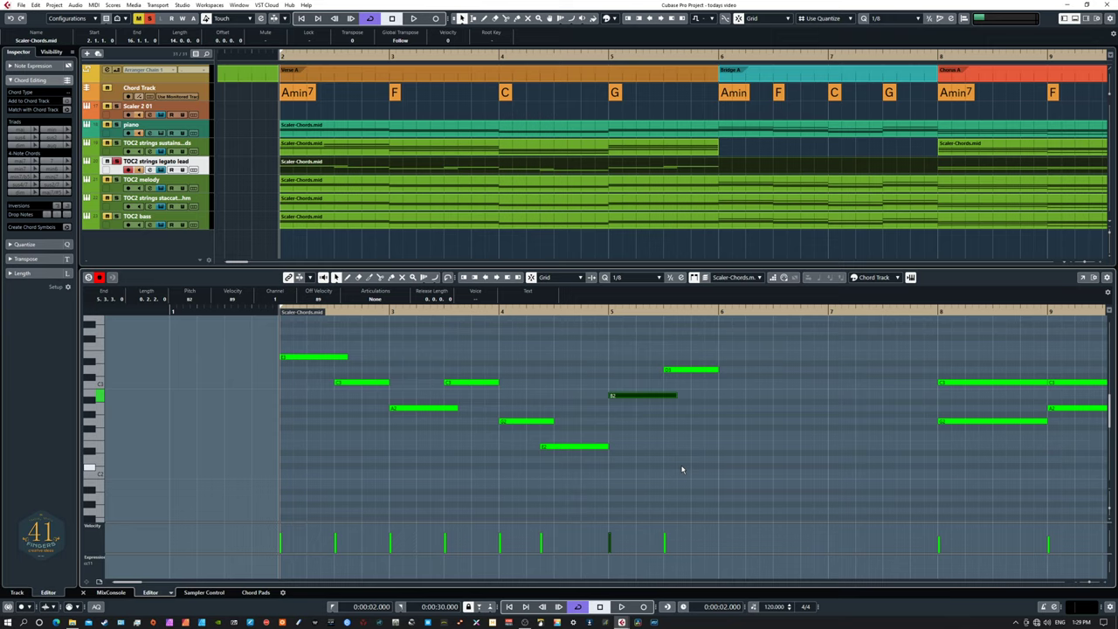
left_click_drag(682, 469, 637, 483)
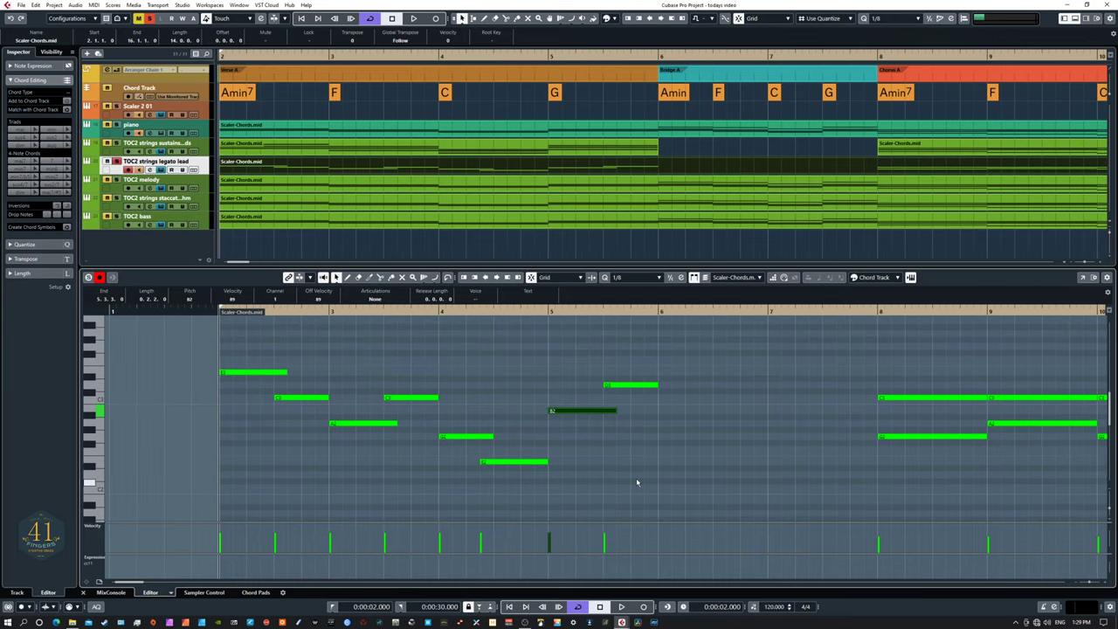
left_click(647, 481)
key("space")
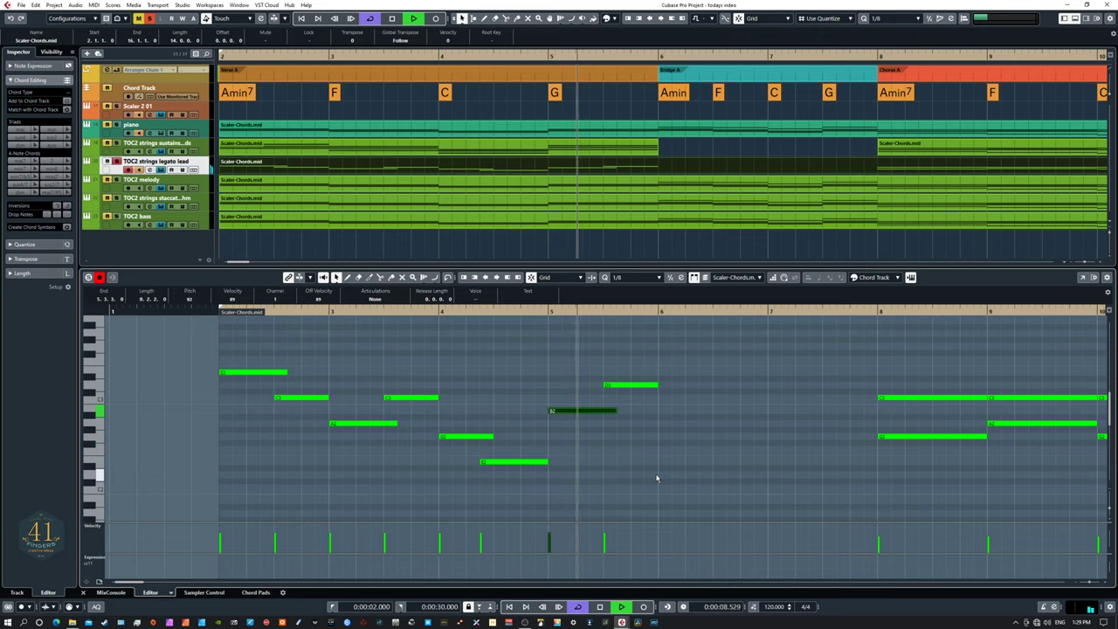
key("space")
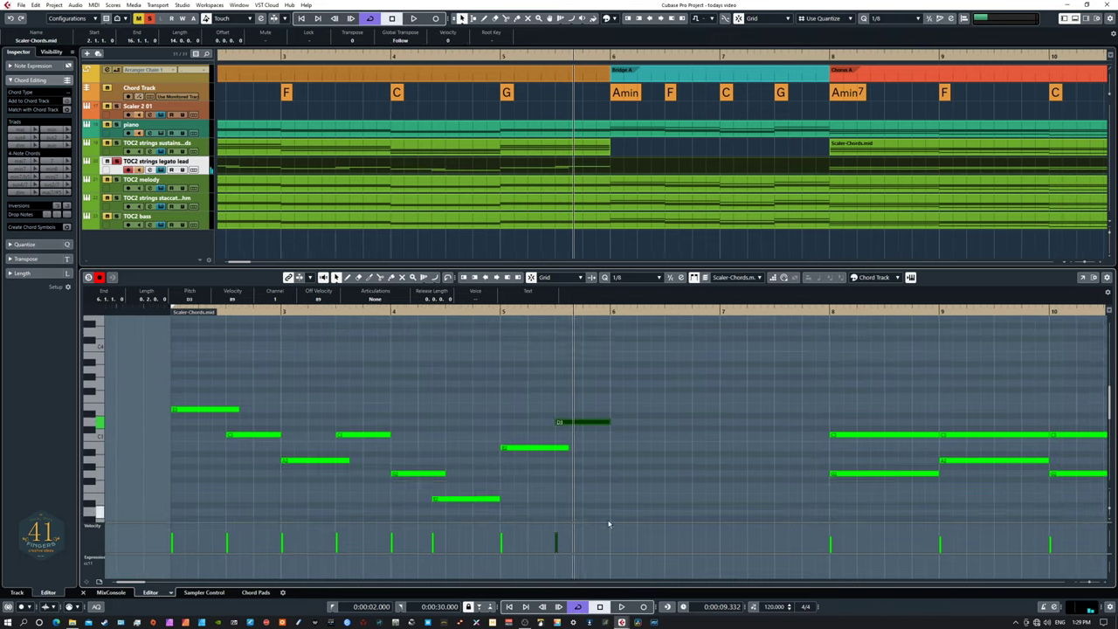
scroll(623, 473, "down", 1)
left_click_drag(487, 416, 499, 487)
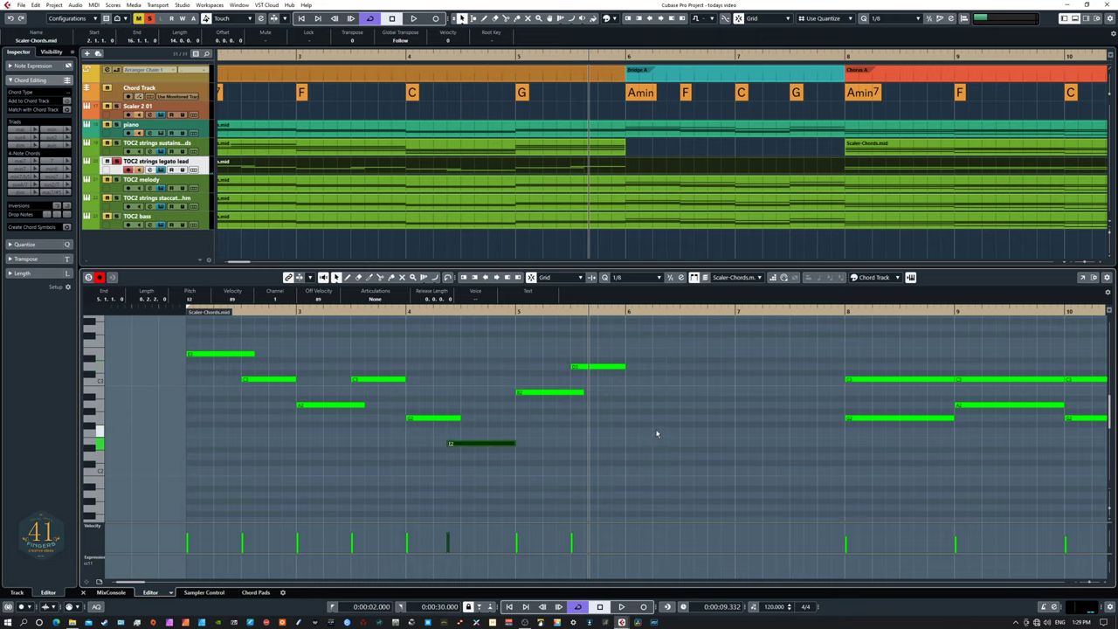
scroll(637, 444, "up", 1)
key("KP_1")
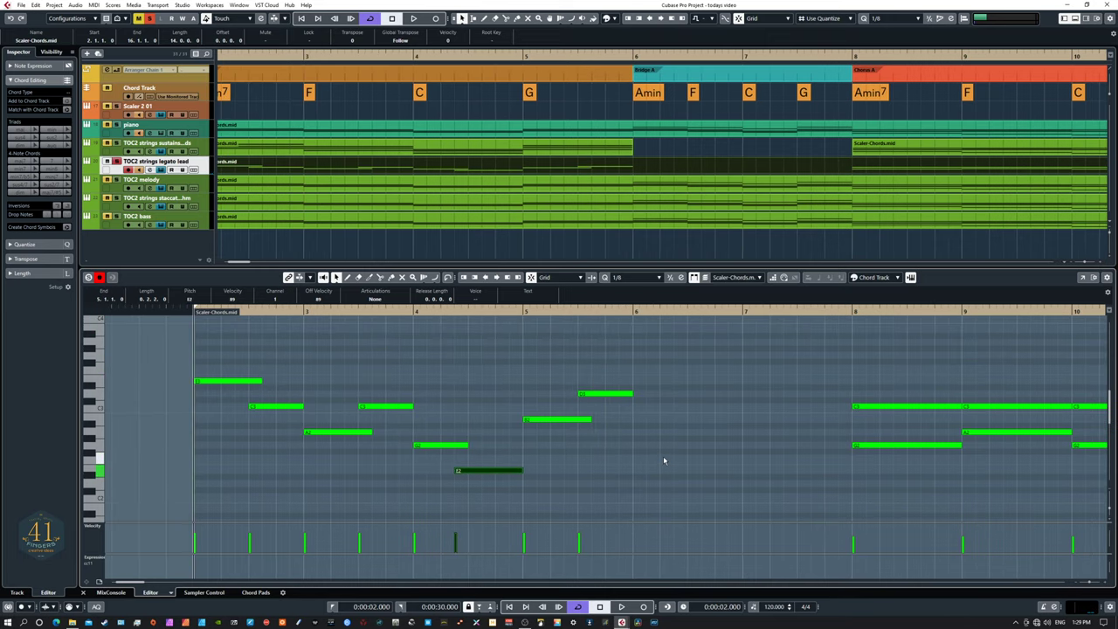
- Try lowering the A2 at the start of bar 3 to F2 and return it to A2
scroll(675, 459, "down", 1)
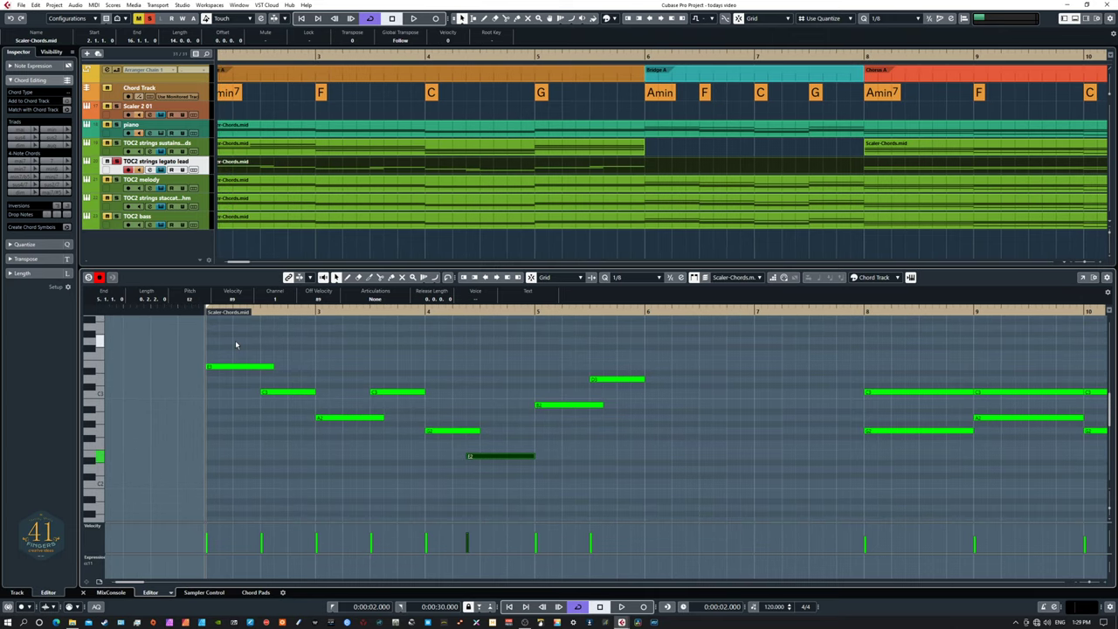
left_click_drag(236, 342, 279, 413)
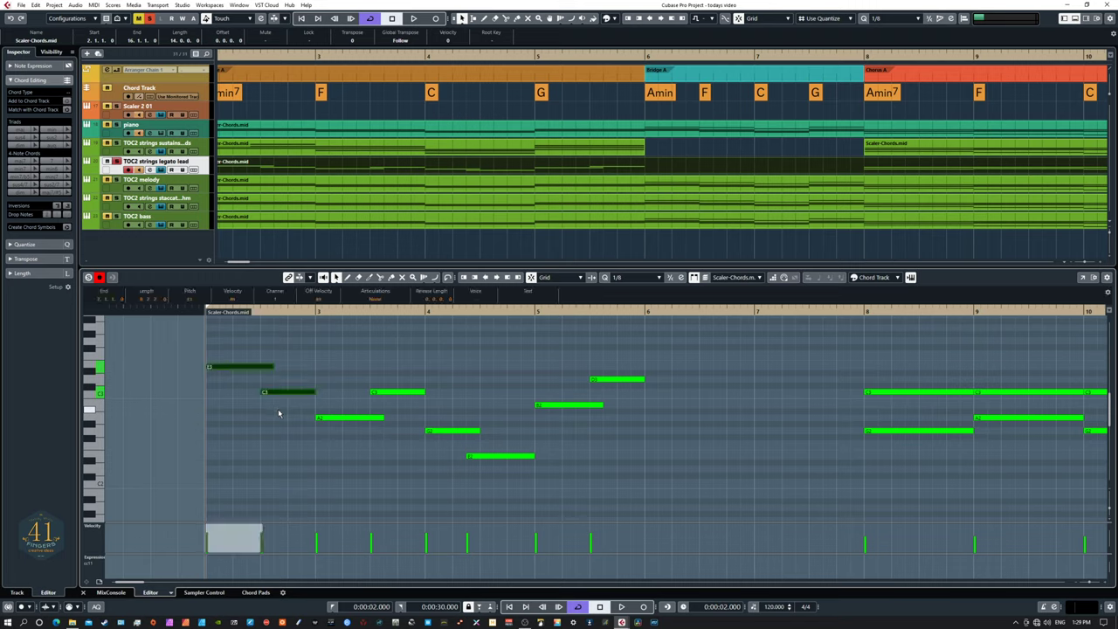
left_click(341, 428)
left_click(348, 417)
key("Down")
key("Down")
key("Down")
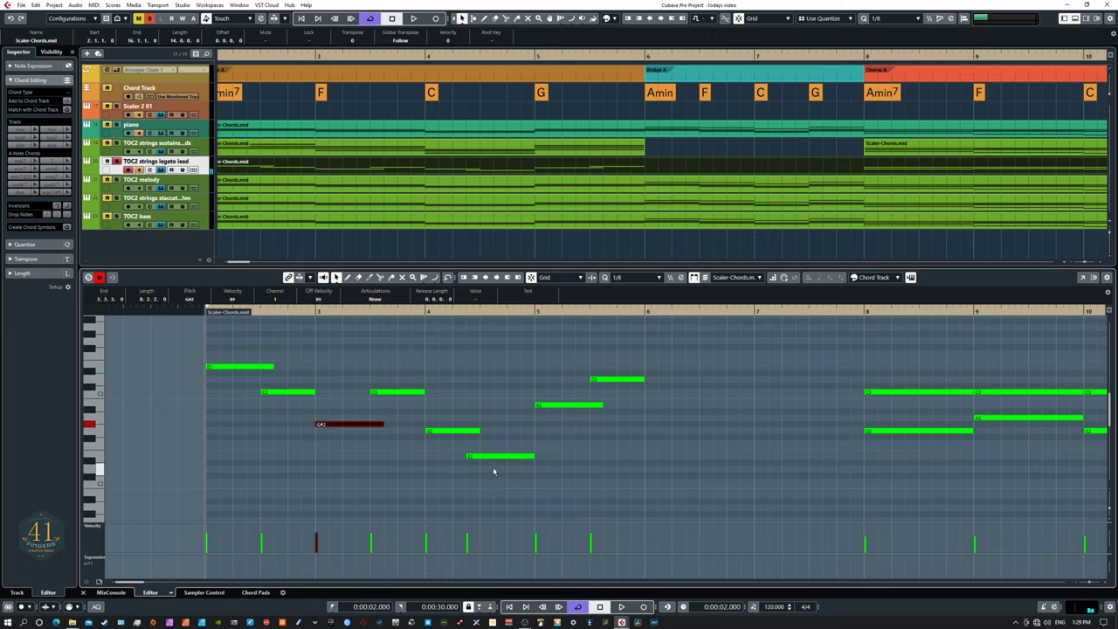
key("Down")
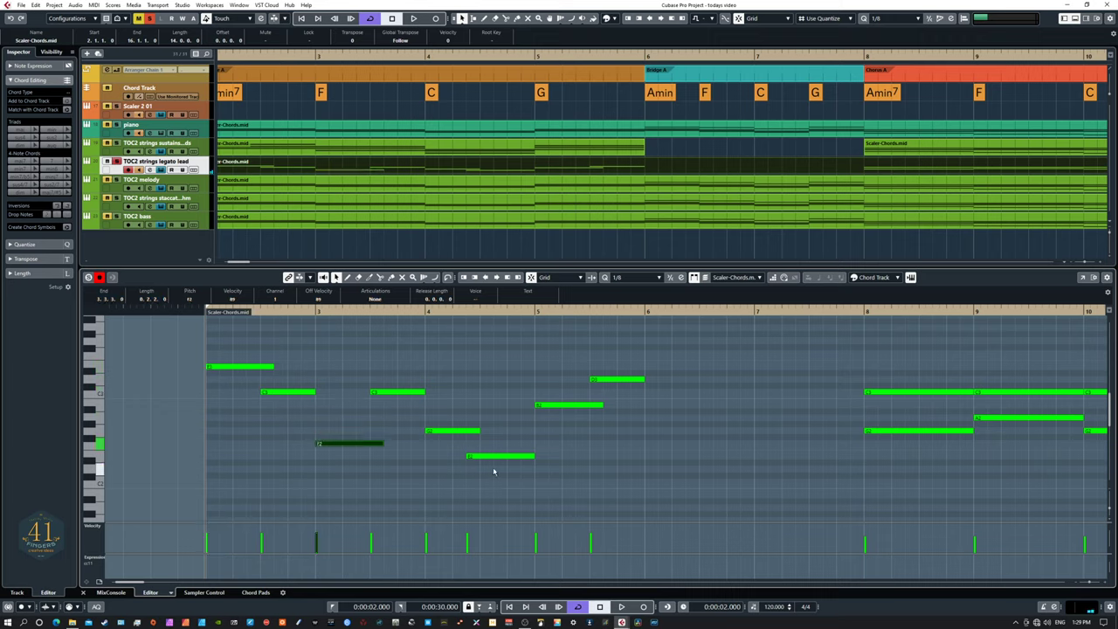
key("Up")
key("Up")
key("Up")
key("Up")
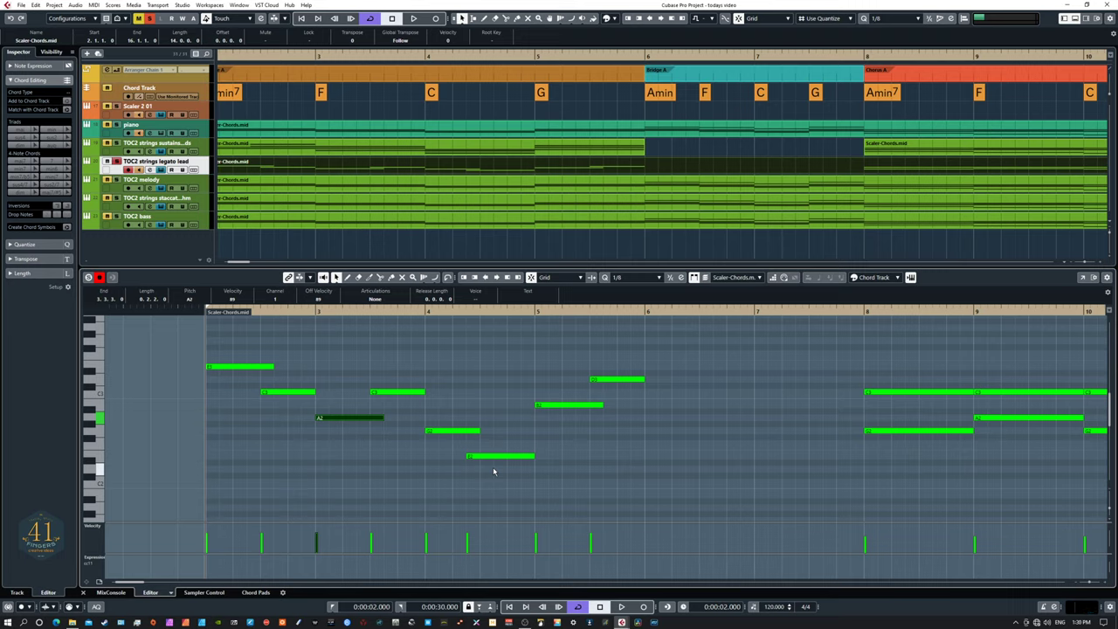
- Transpose the E2 in bar 4 up one octave to E3
left_click(514, 456)
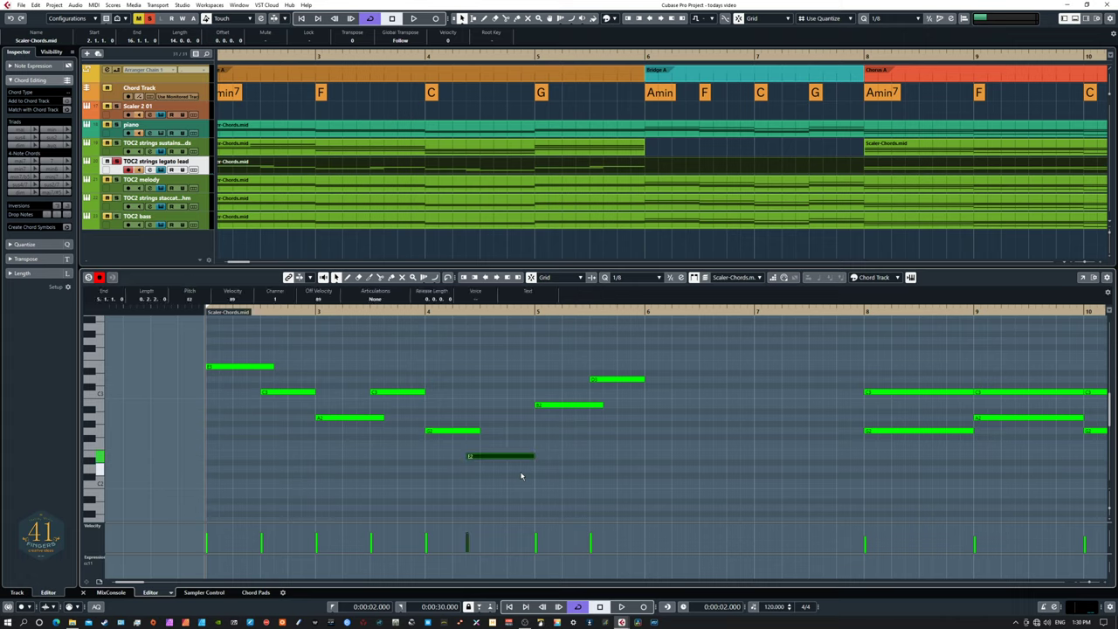
key("shift+Up")
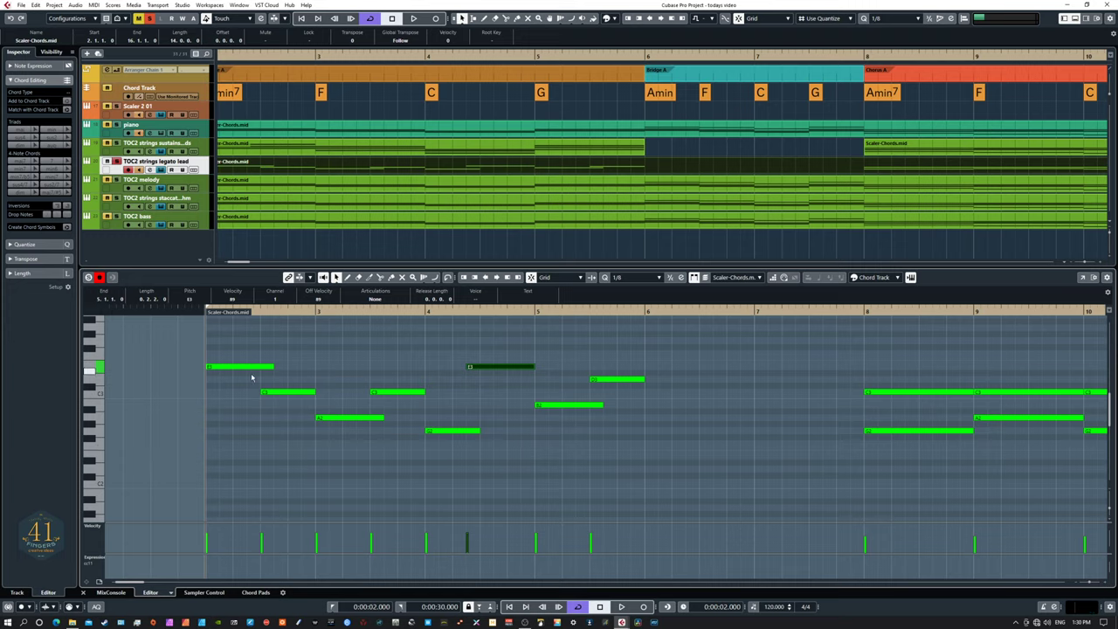
- Extend the C3 notes in bars 2 and 3 to 0.2.2.0 and the bar 4 E3 to 0.3.0.0, overlapping the following notes
left_click_drag(249, 361, 316, 416)
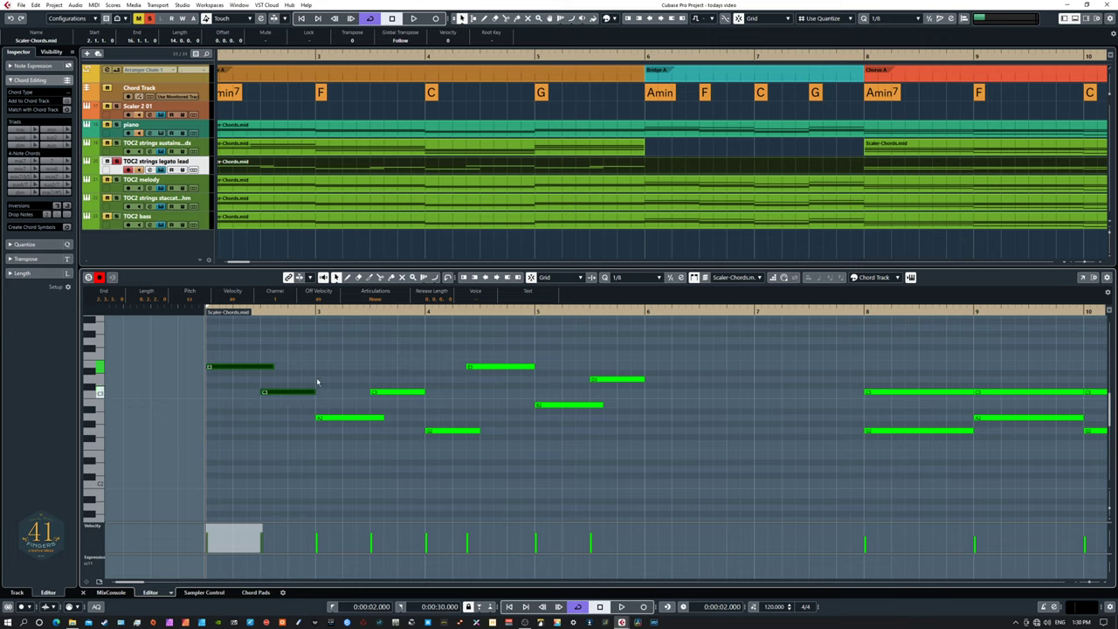
left_click_drag(306, 373, 329, 393)
left_click(313, 392)
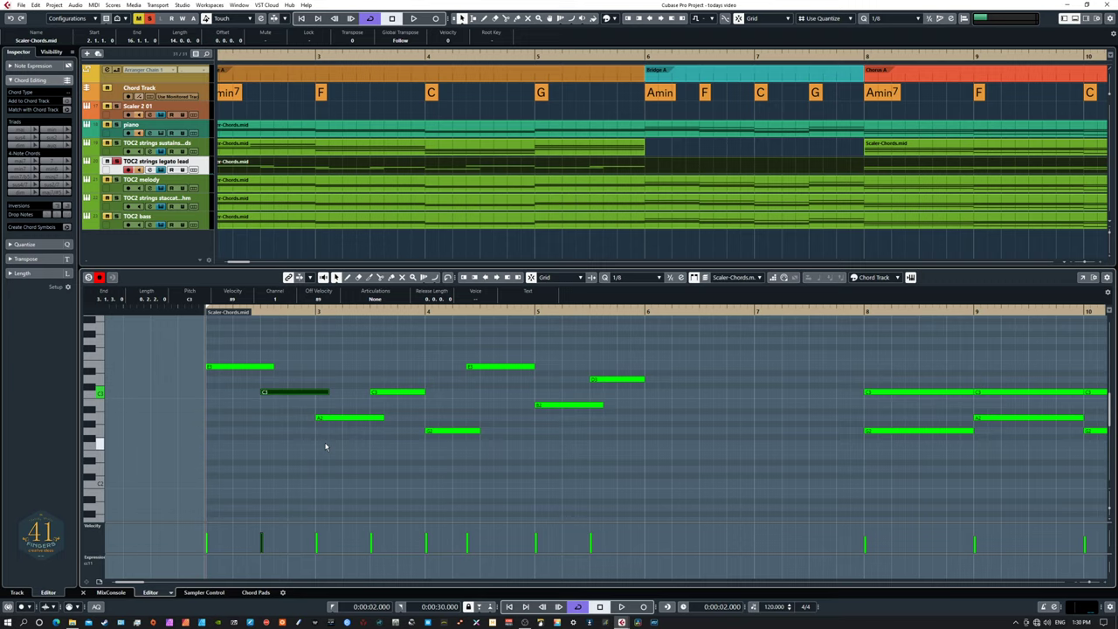
left_click_drag(419, 375, 441, 394)
scroll(429, 410, "right", 3)
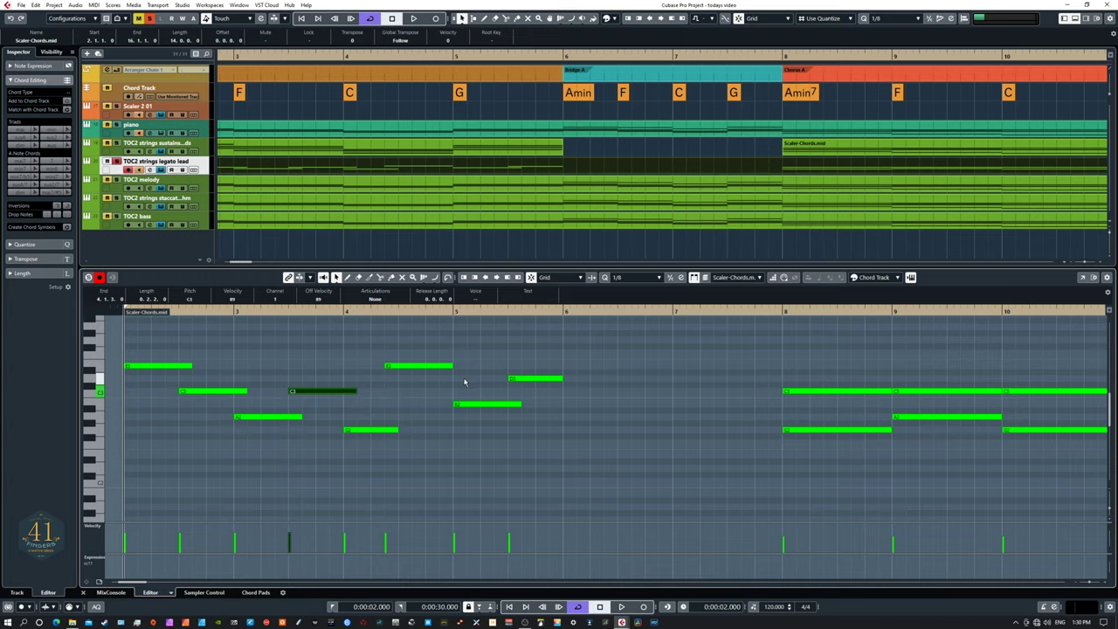
left_click_drag(451, 365, 463, 365)
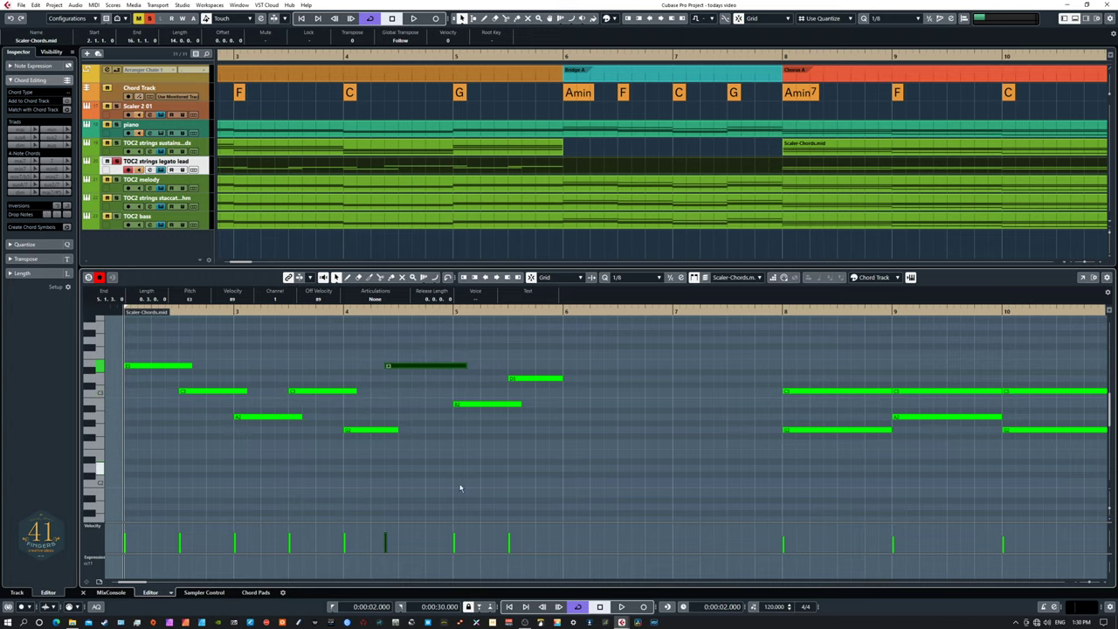
- Play back the reshaped legato line from the start of the verse through bar 5
scroll(582, 477, "left", 3)
scroll(612, 475, "up", 1)
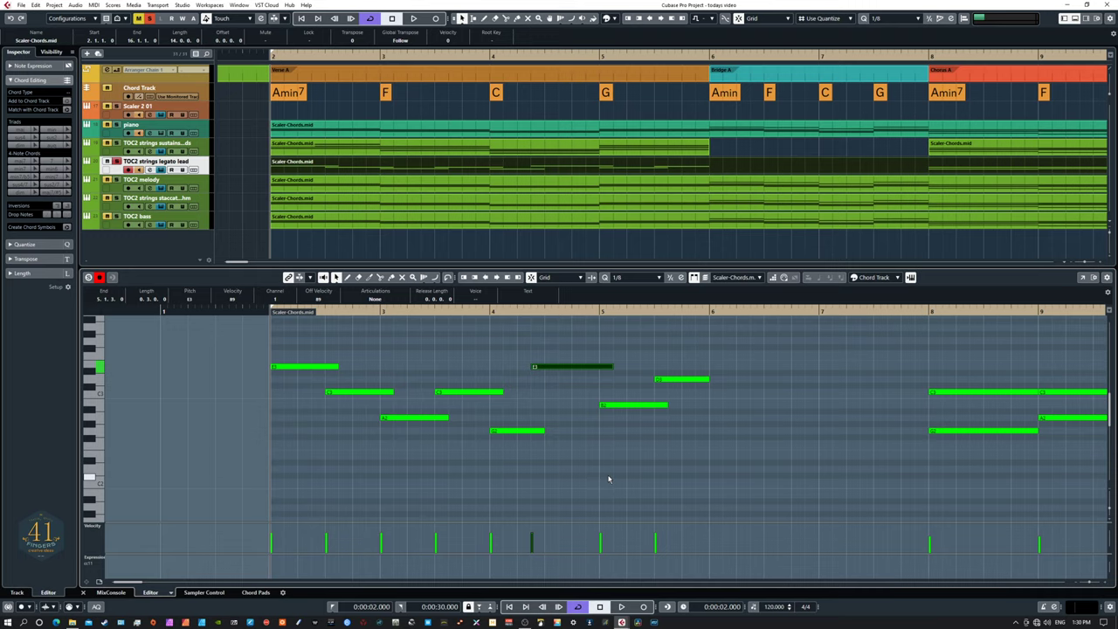
key("space")
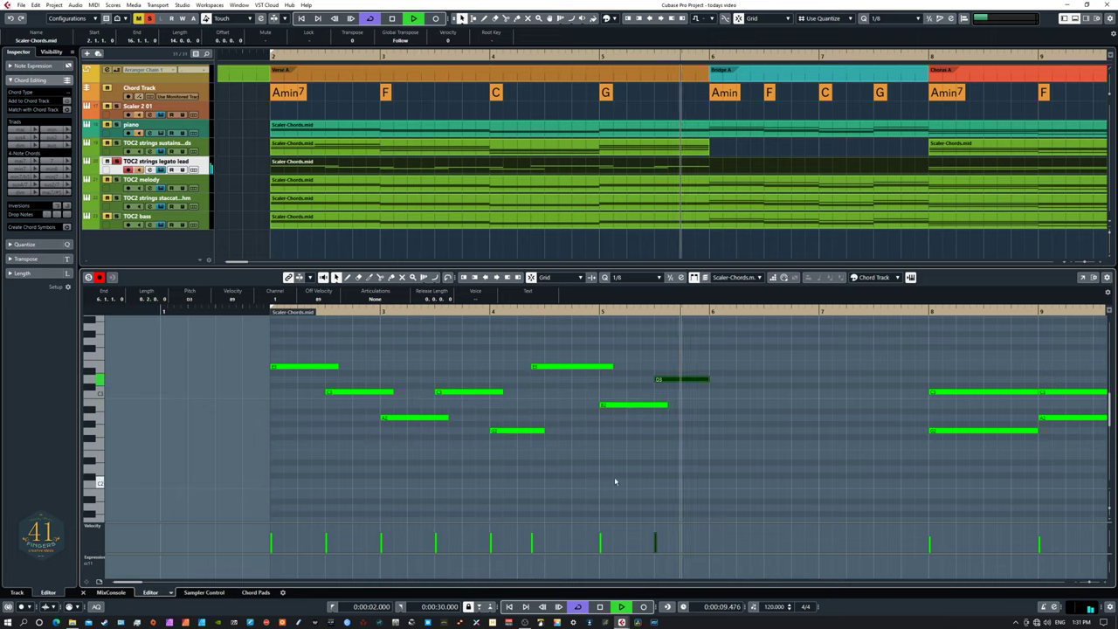
key("space")
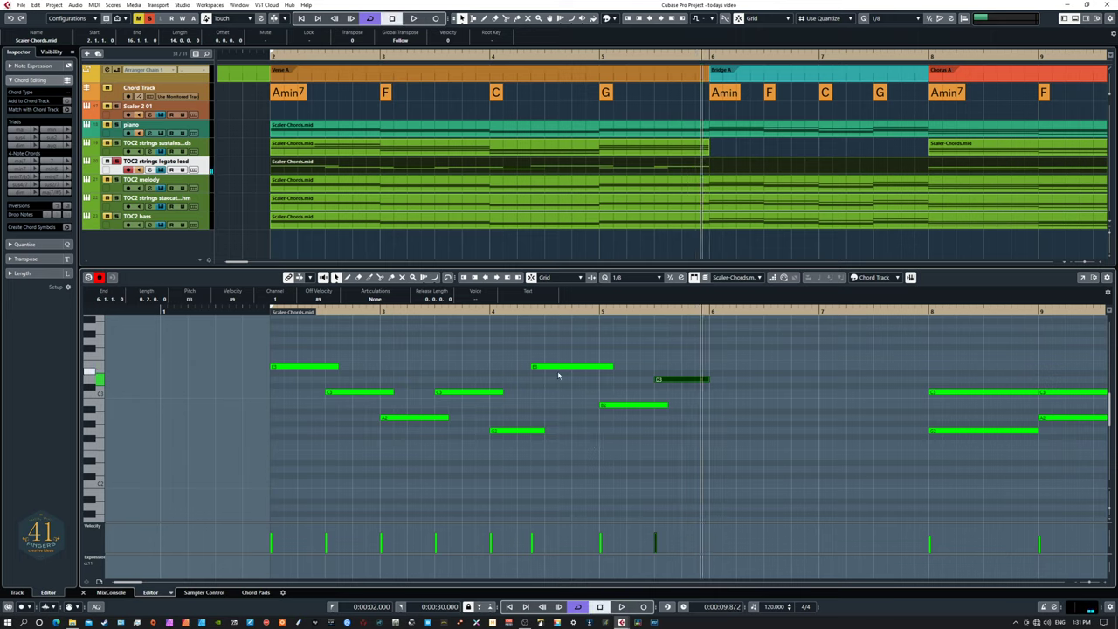
- In bar 4, start the E3 at the half bar, extend the G2 to 0.2.2.0, and play back the line
left_click_drag(533, 366, 546, 367)
left_click_drag(543, 429, 557, 431)
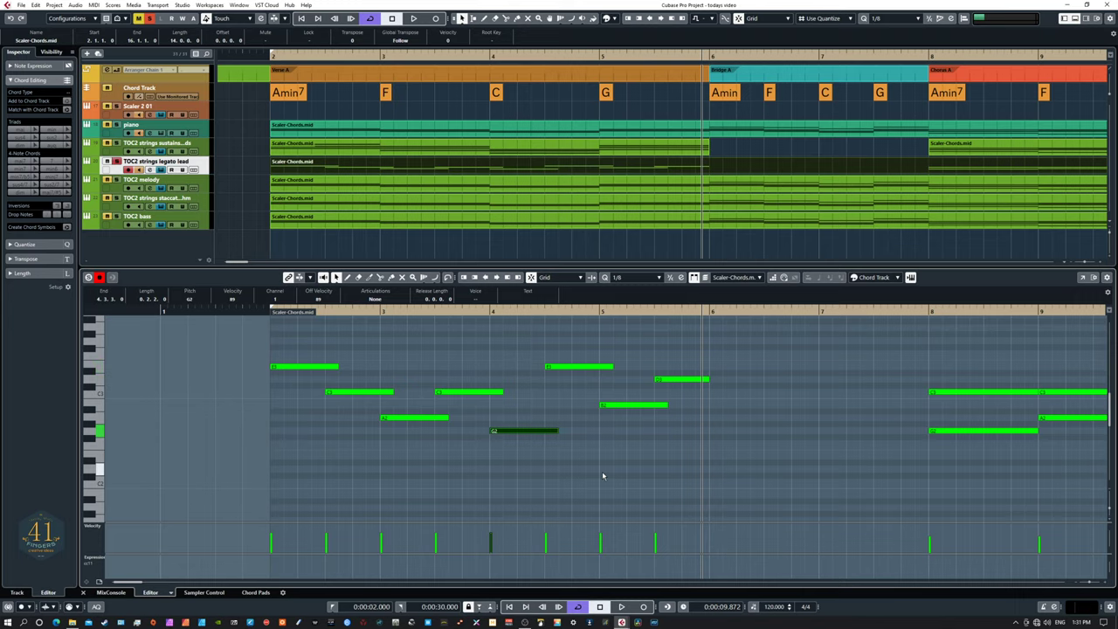
scroll(627, 455, "right", 3)
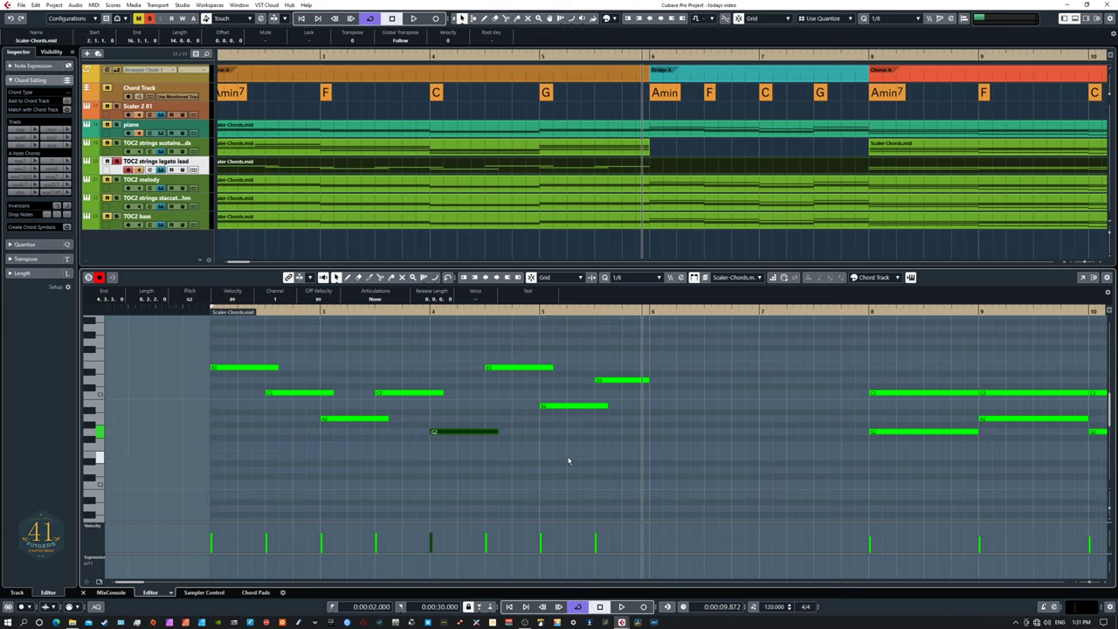
key("space")
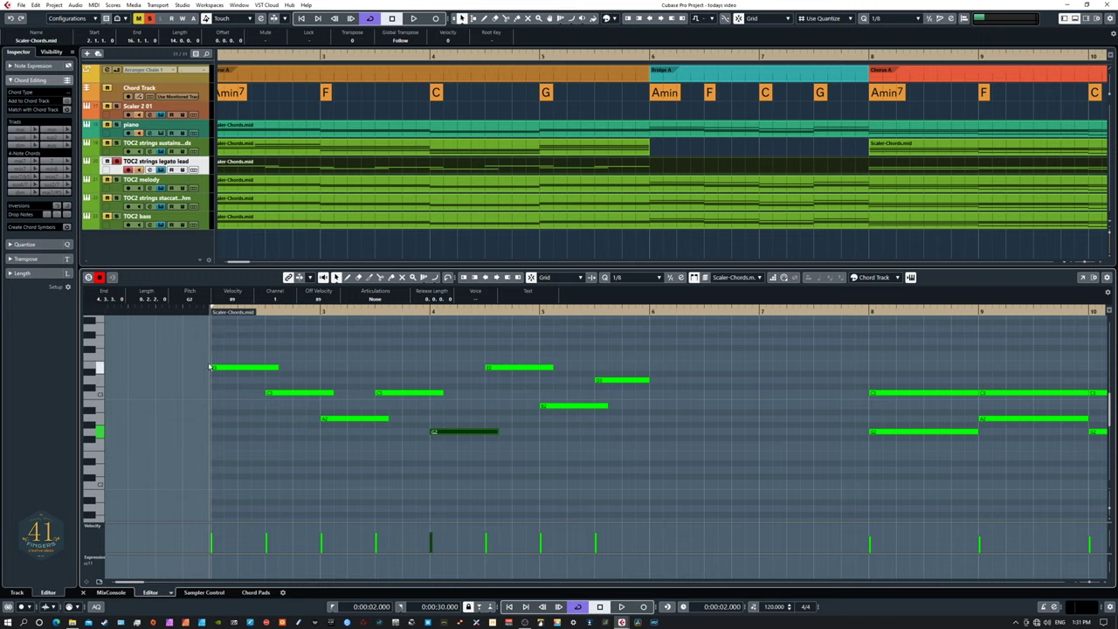
- Set the quantize grid to 1/16 and start every verse note after the first one a sixteenth earlier, keeping the note ends in place
left_click_drag(196, 354, 389, 443)
left_click_drag(375, 350, 622, 451)
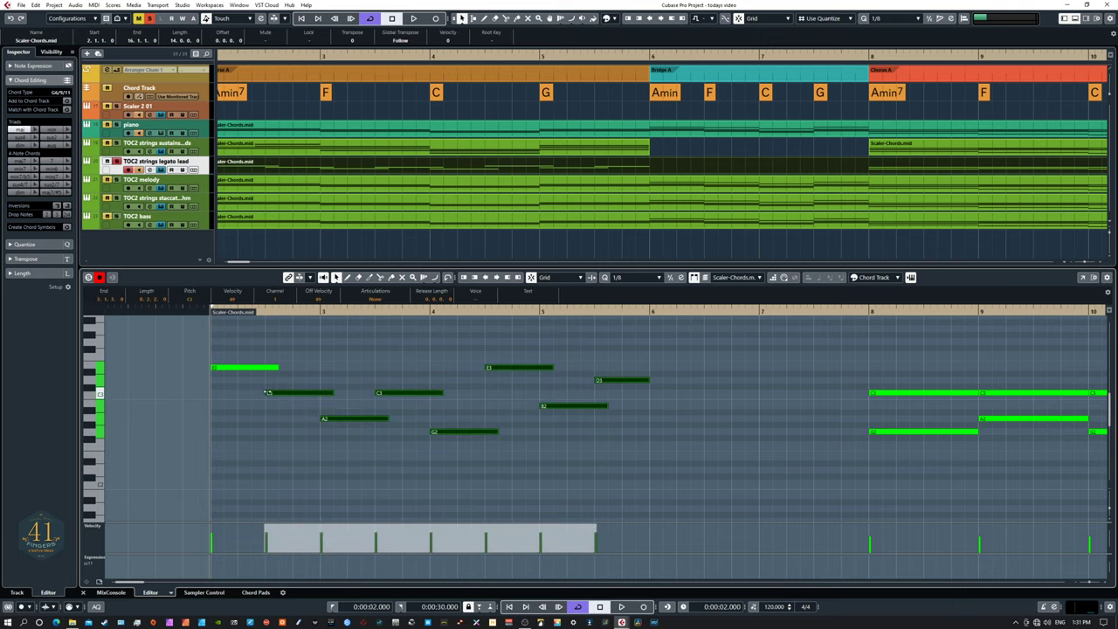
left_click_drag(268, 392, 267, 392)
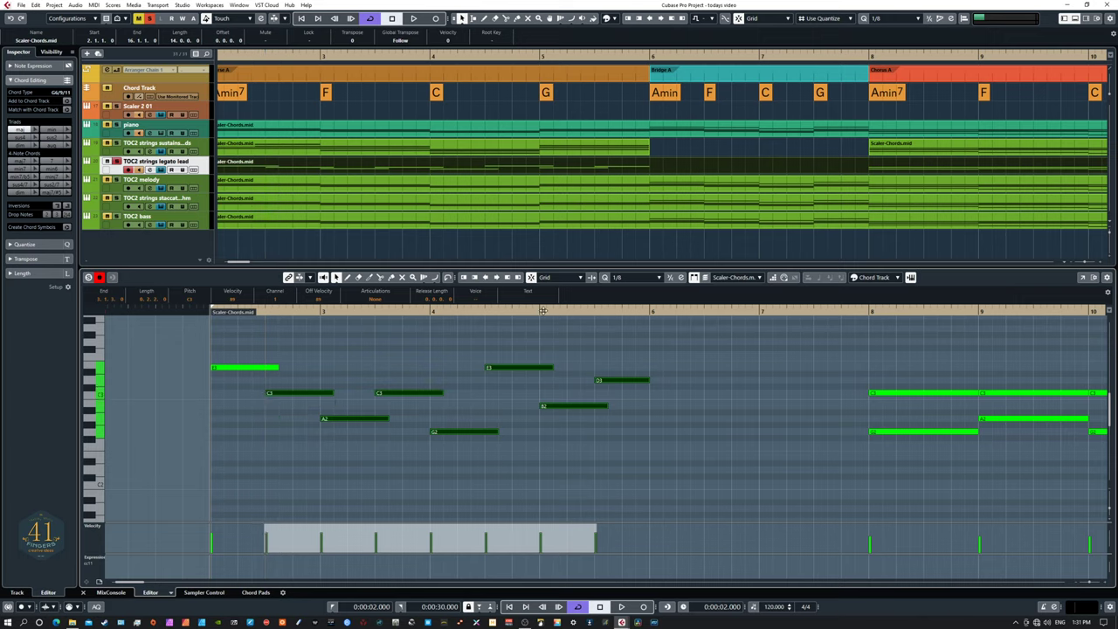
left_click(633, 277)
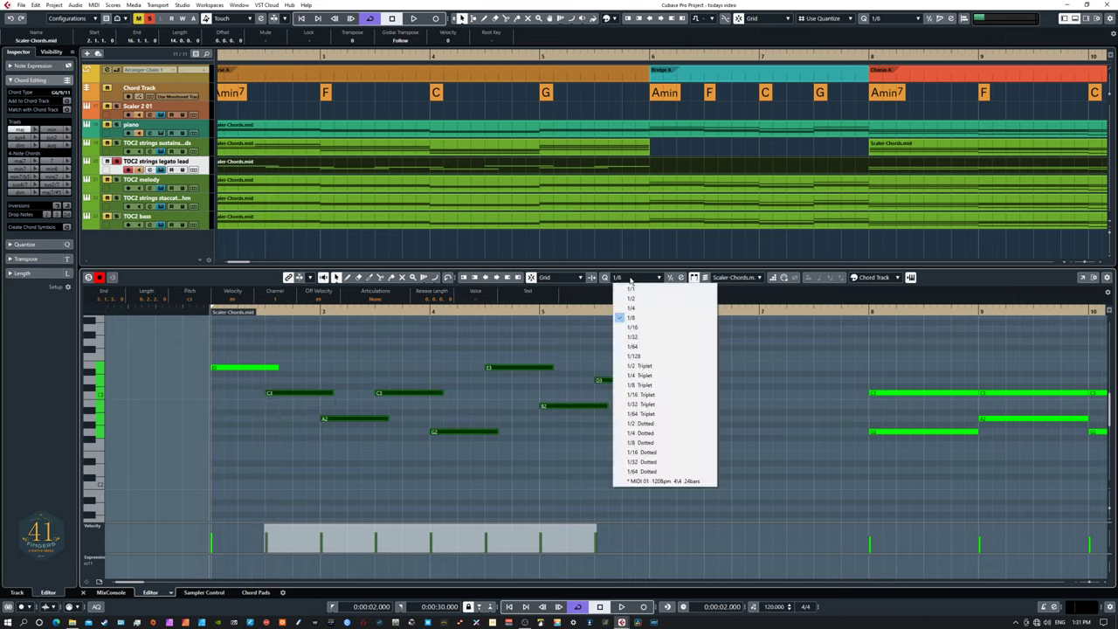
left_click(643, 328)
left_click_drag(266, 393, 259, 393)
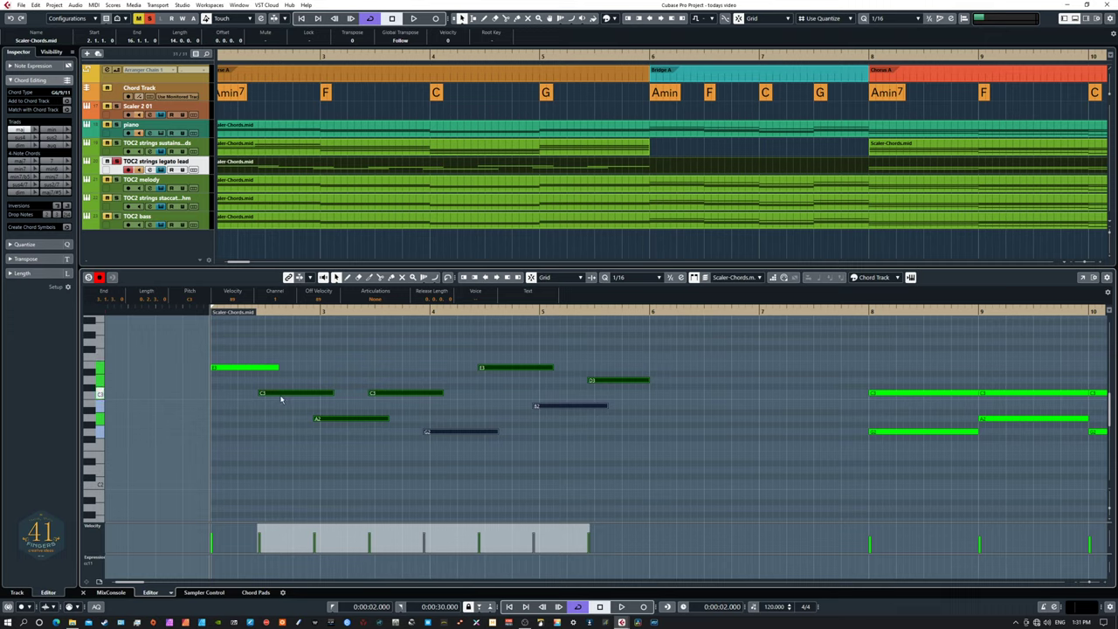
left_click(347, 358)
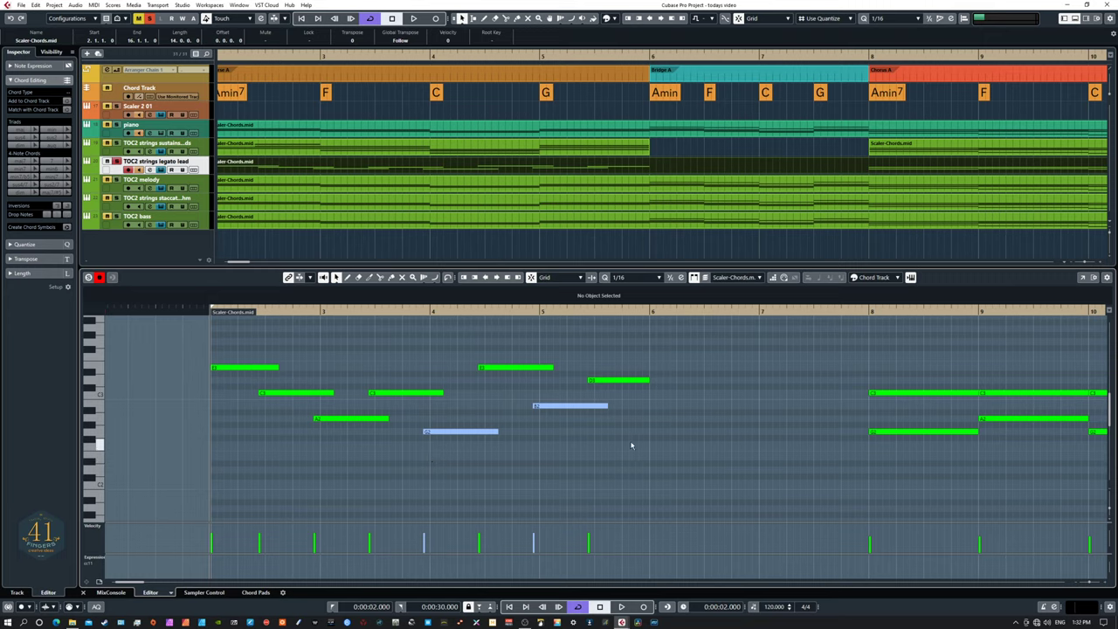
- Play back the verse line with its earlier note starts and check the C3 in bar 2
key("space")
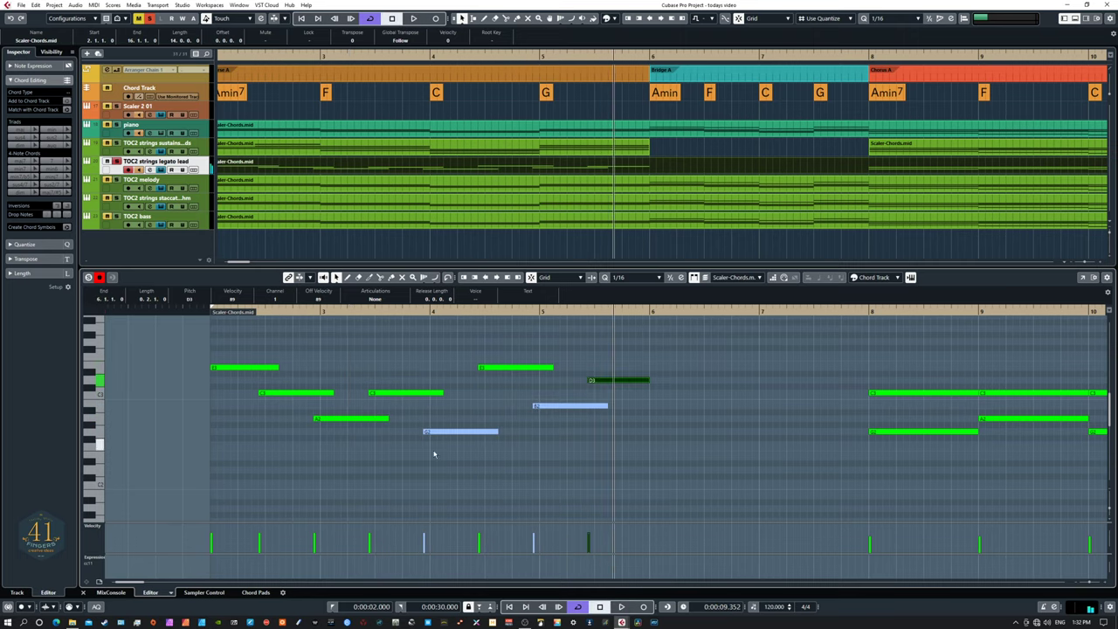
left_click(266, 385)
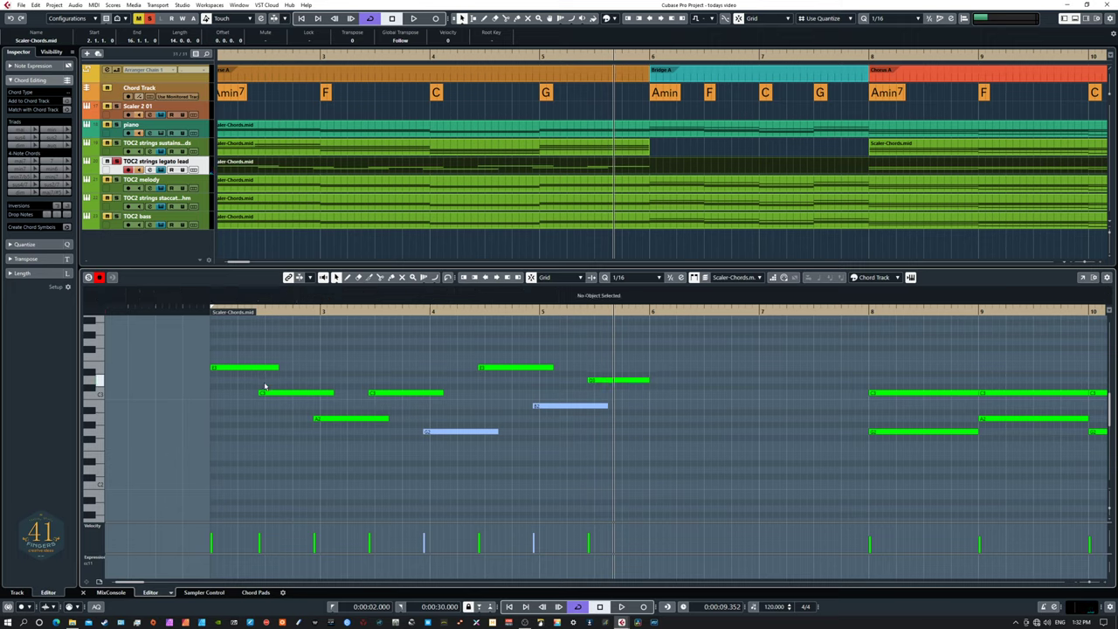
left_click(265, 393)
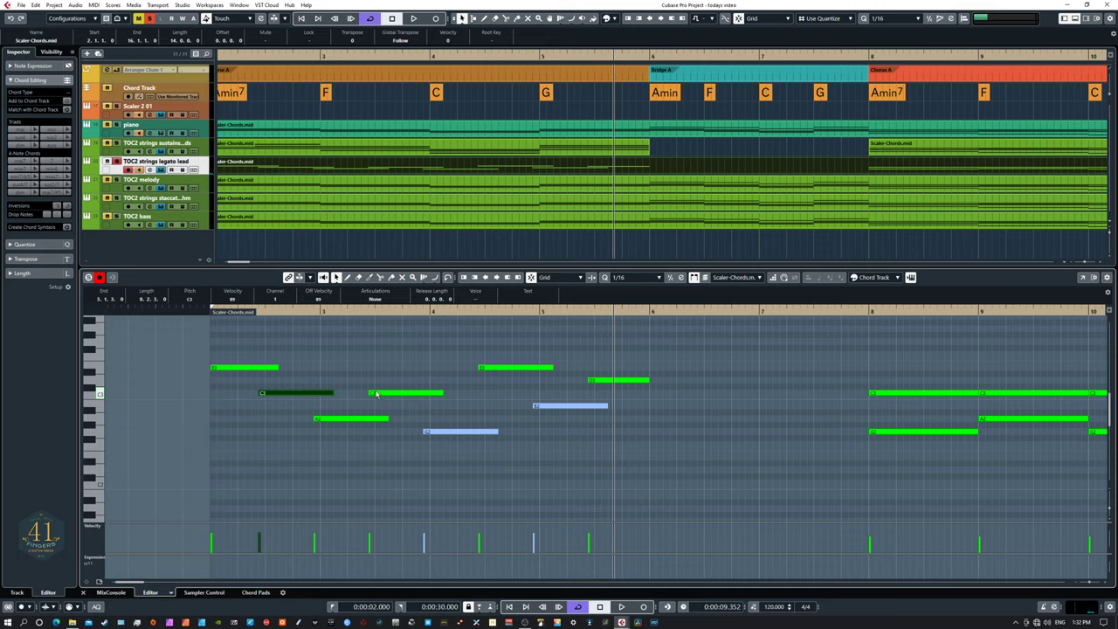
left_click(396, 477)
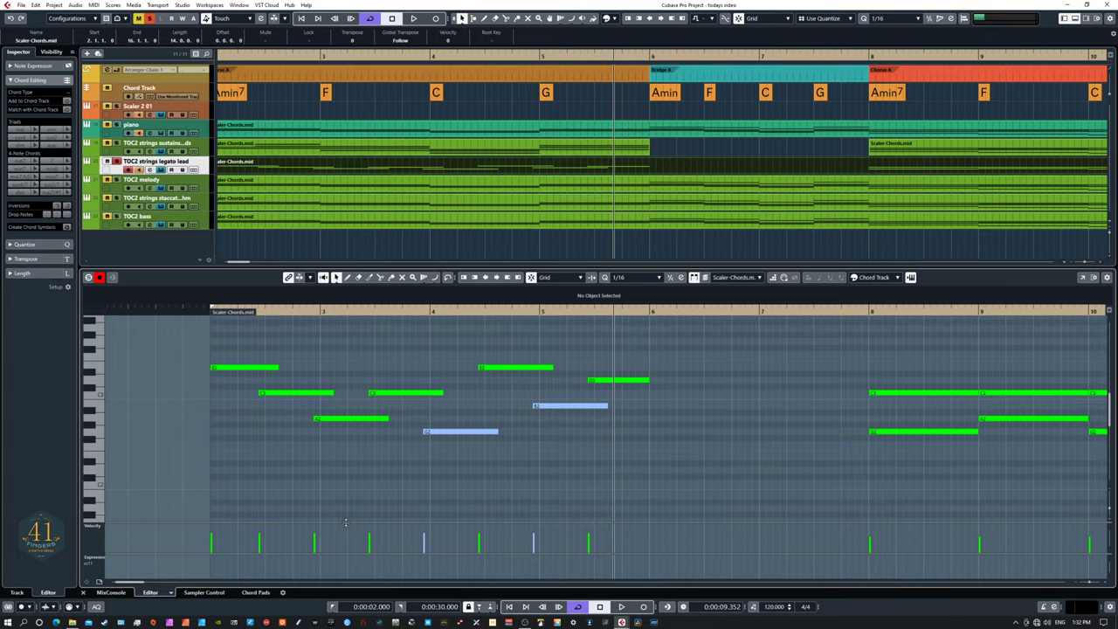
- Enlarge the velocity lane and vary the verse velocities, lowering the first note and accenting the A2, G2 and B2
left_click_drag(345, 523, 348, 498)
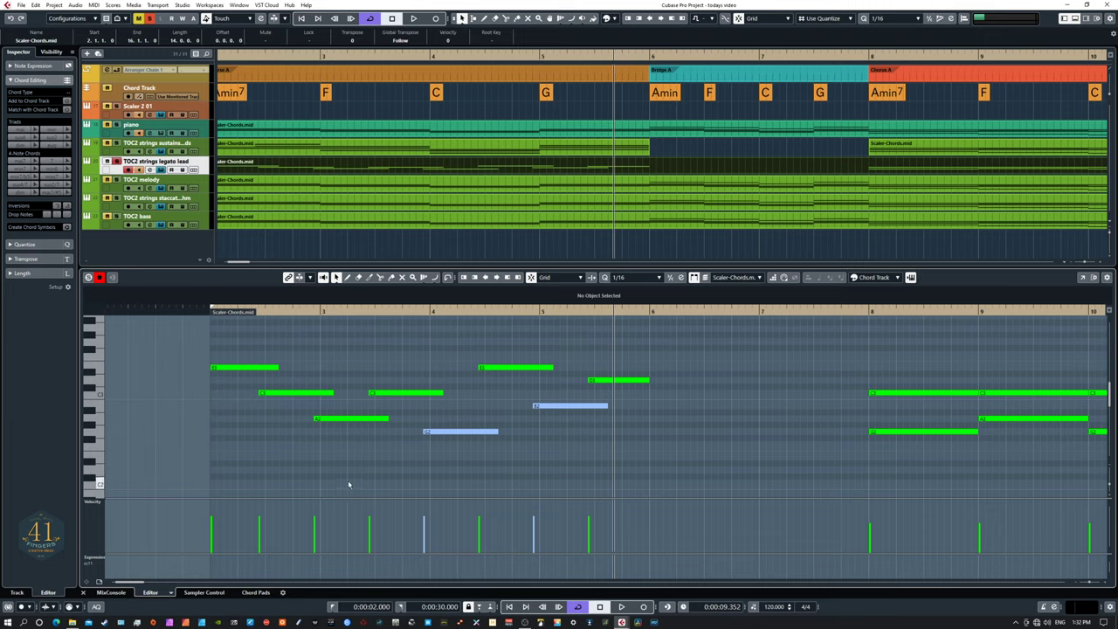
key("space")
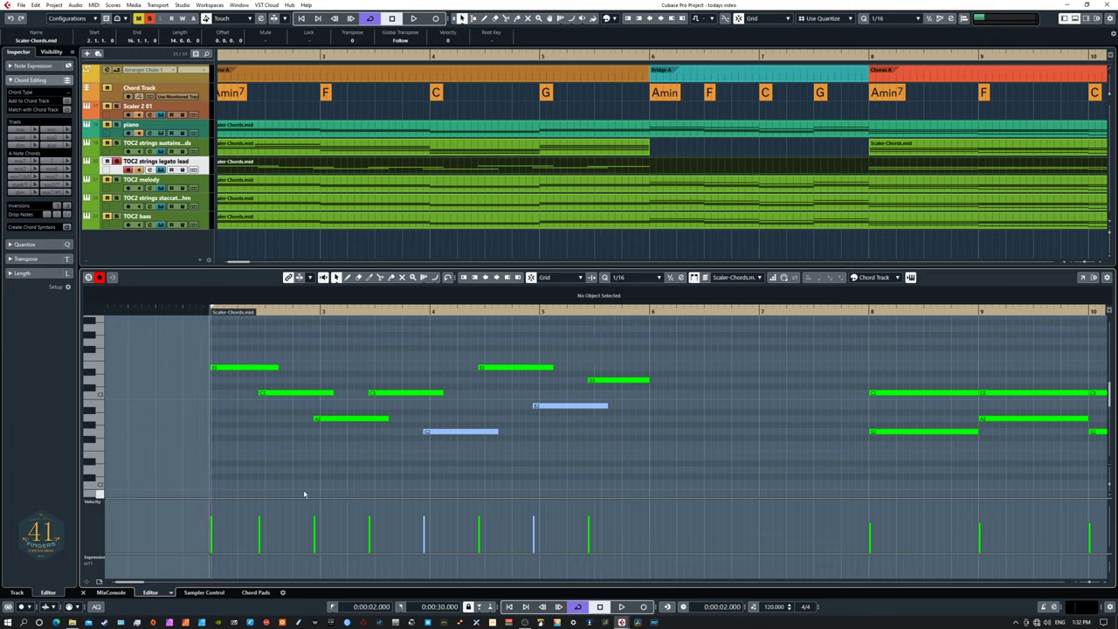
key("space")
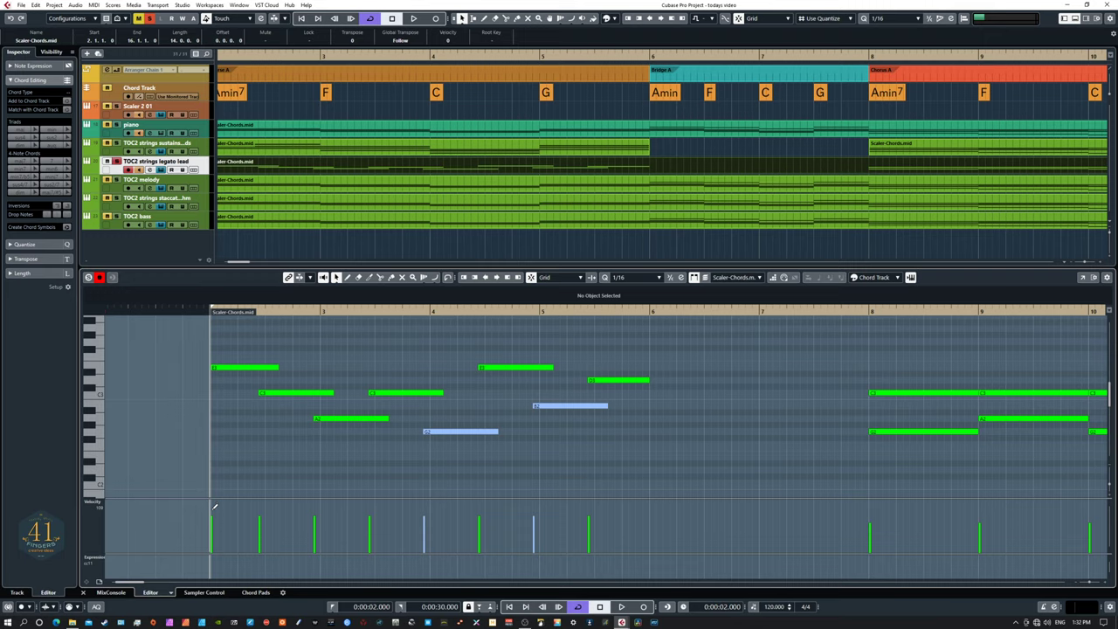
left_click_drag(216, 522, 216, 531)
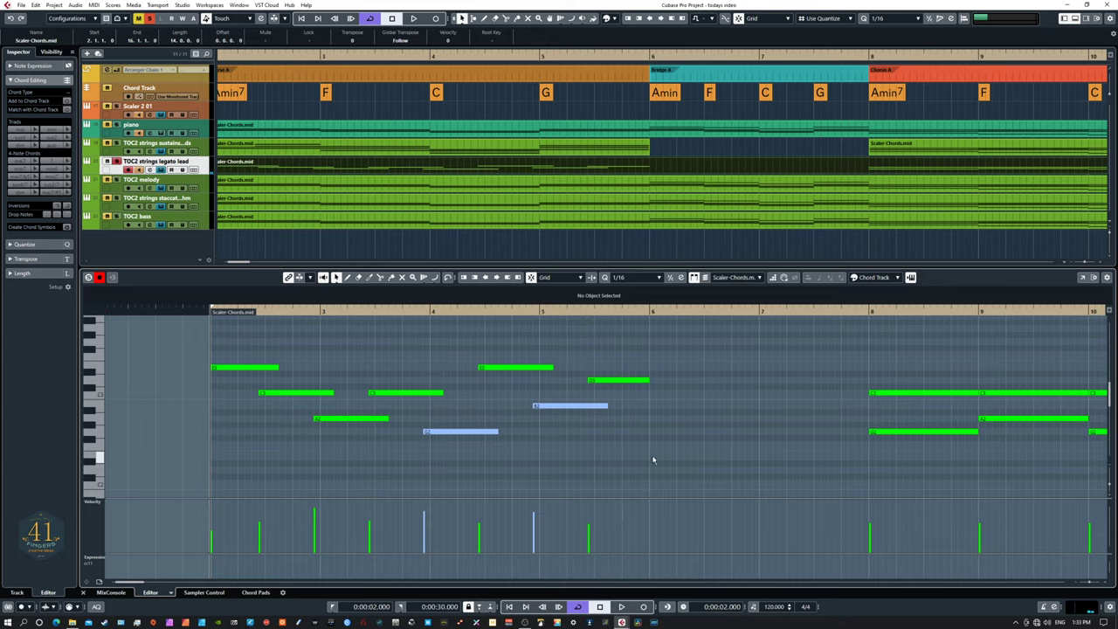
- Play back the verse line and shift its velocity accents to the C3 and E3 notes at the half bars, softening the A2 and G2
left_click_drag(652, 460, 614, 452)
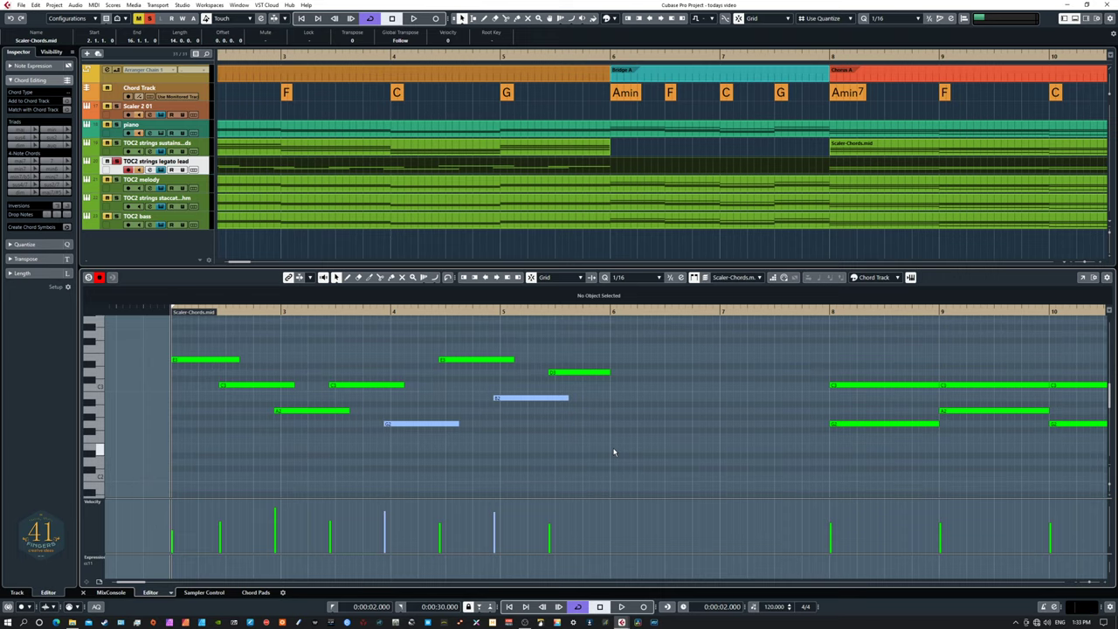
key("space")
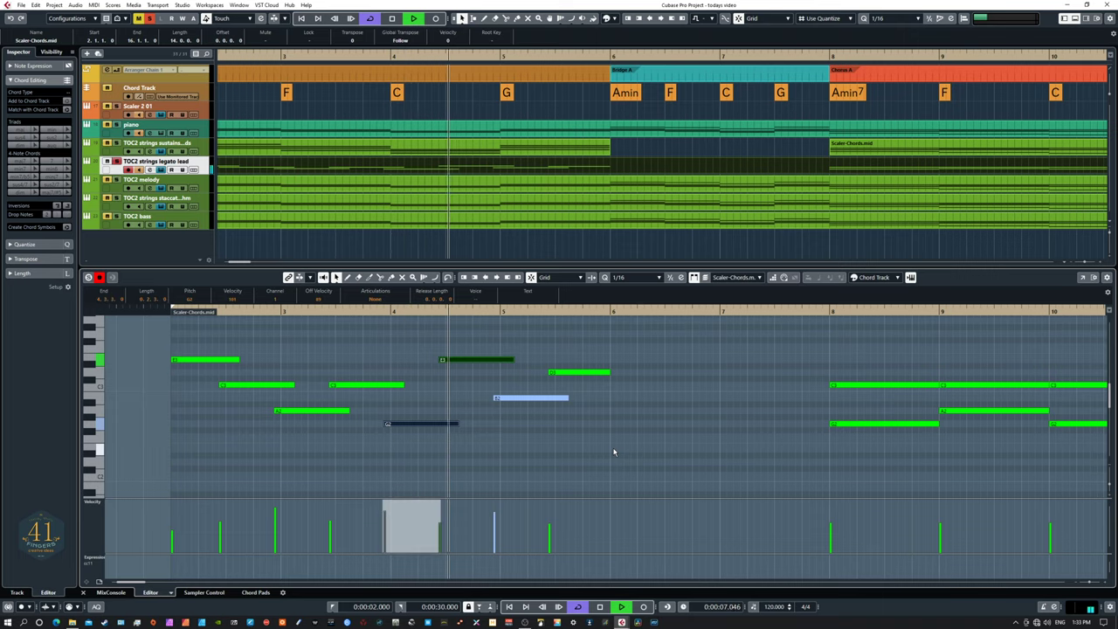
key("space")
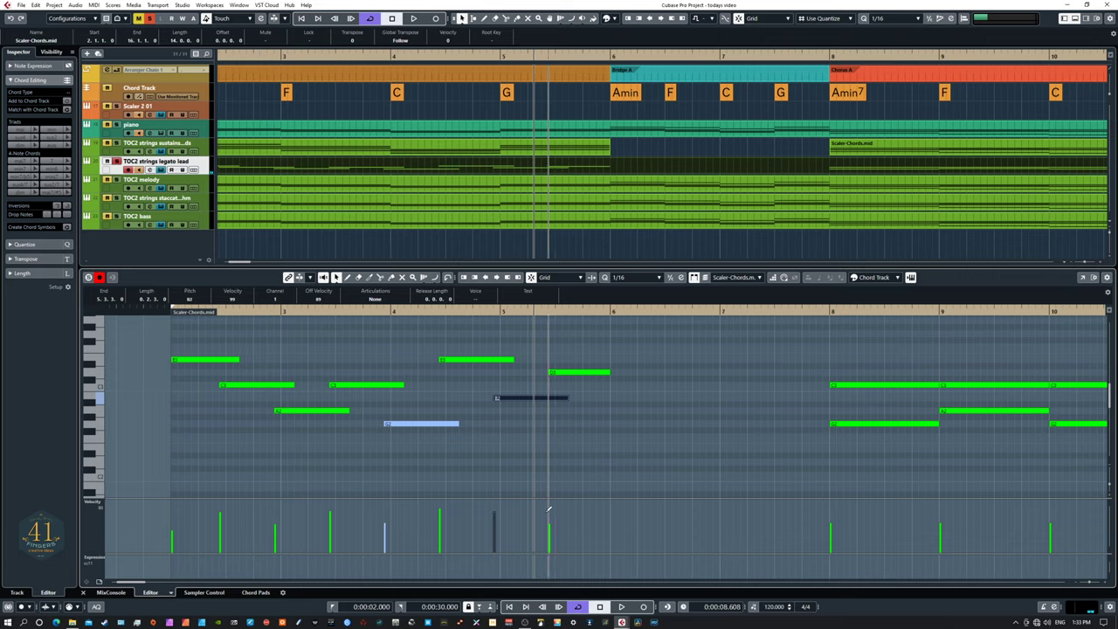
key("KP_1")
key("space")
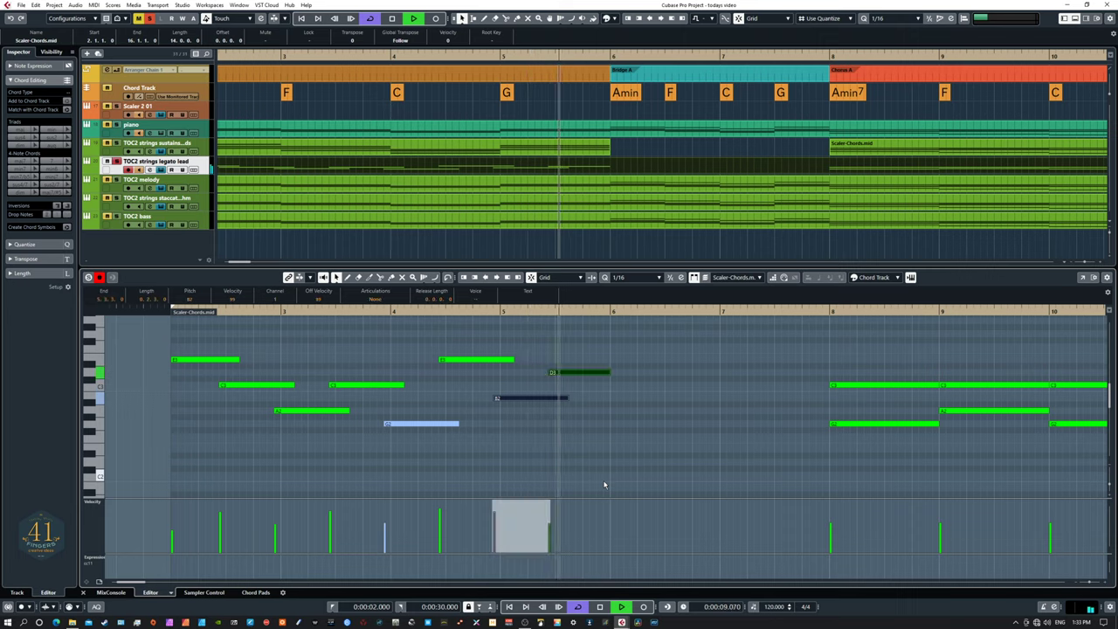
key("space")
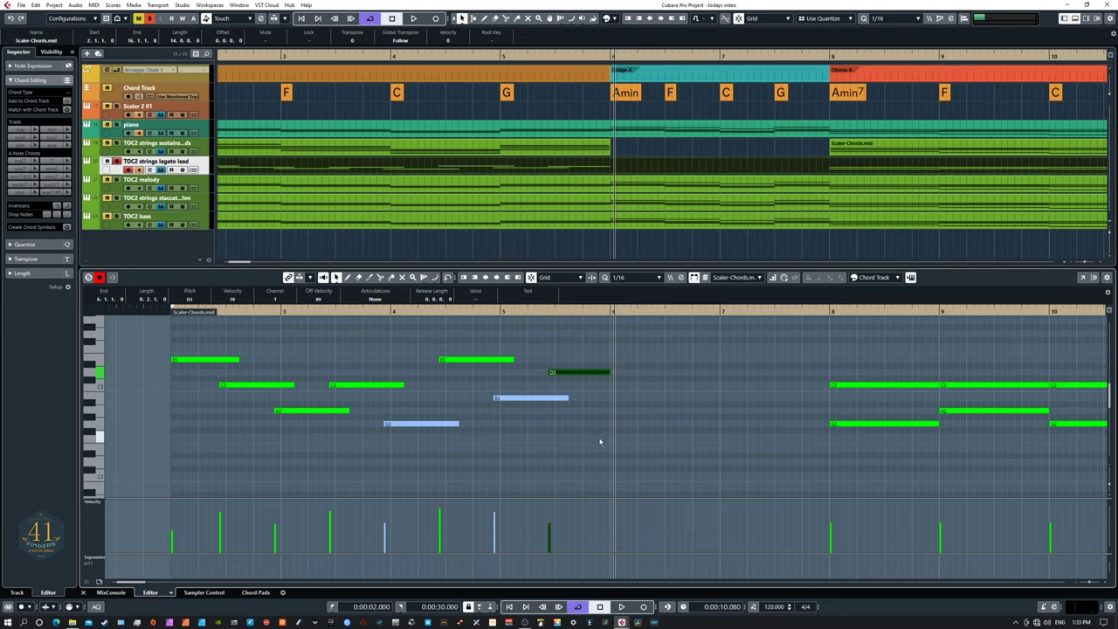
- Try aligning the G2's start with the C chord at bar 4 and move it back a sixteenth earlier
left_click(577, 372)
left_click_drag(439, 393, 532, 468)
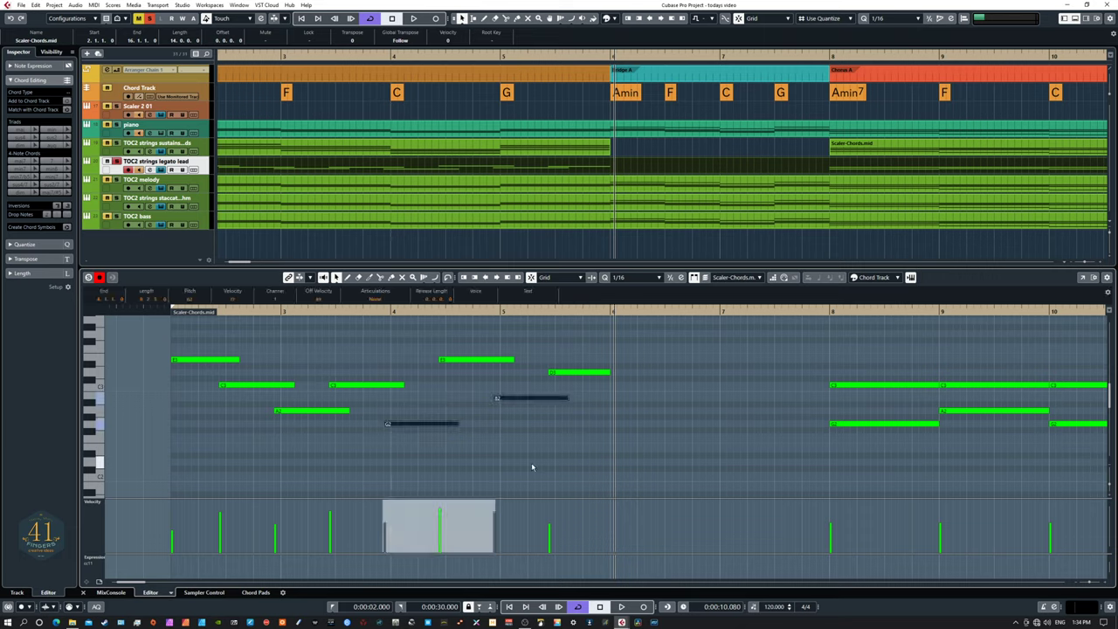
left_click(393, 424)
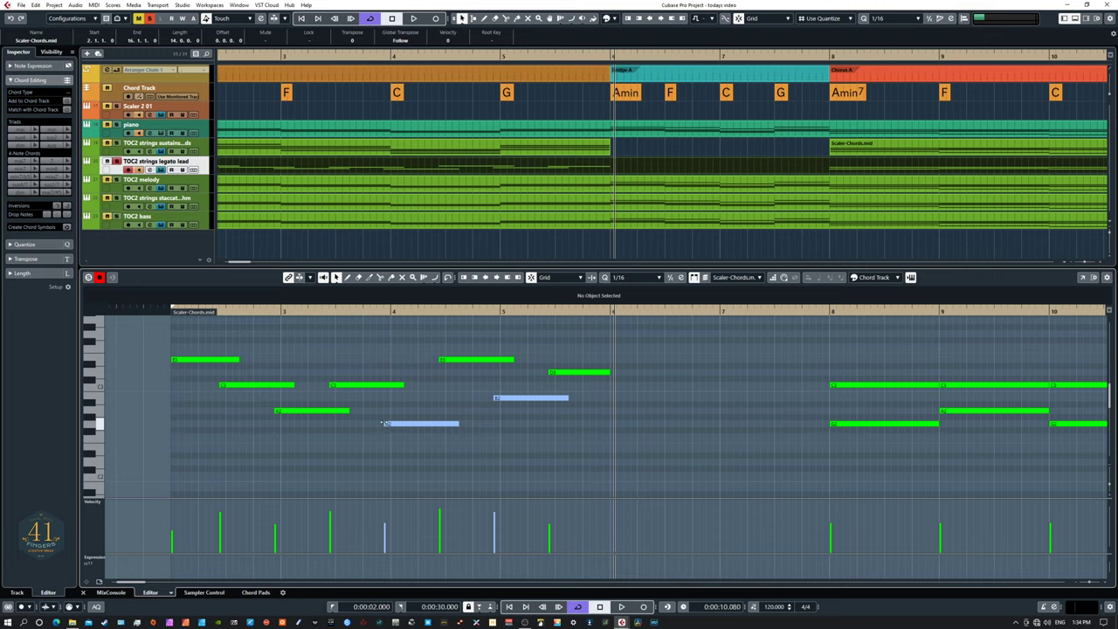
left_click_drag(385, 425, 391, 424)
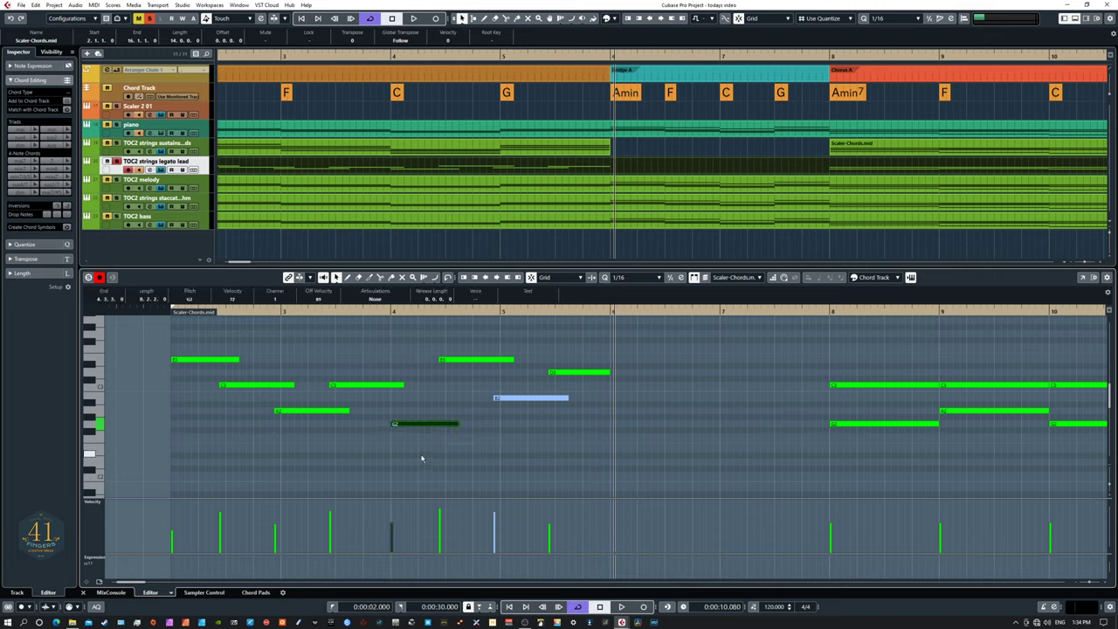
left_click(395, 92)
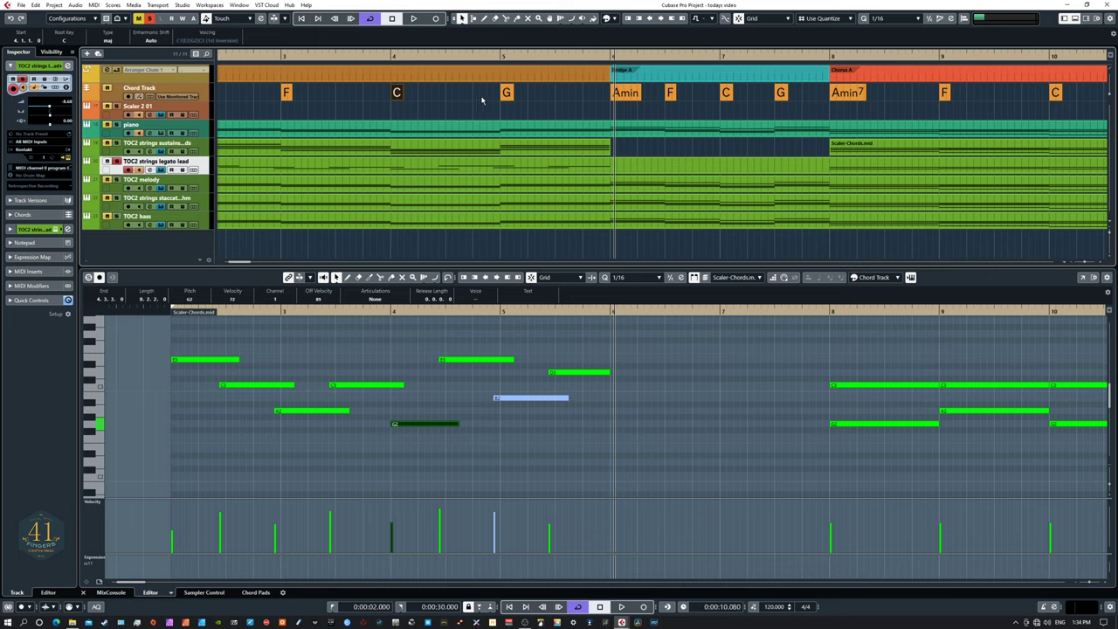
mouse_move(379, 418)
left_mouse_down()
mouse_move(403, 441)
mouse_move(387, 426)
left_mouse_up()
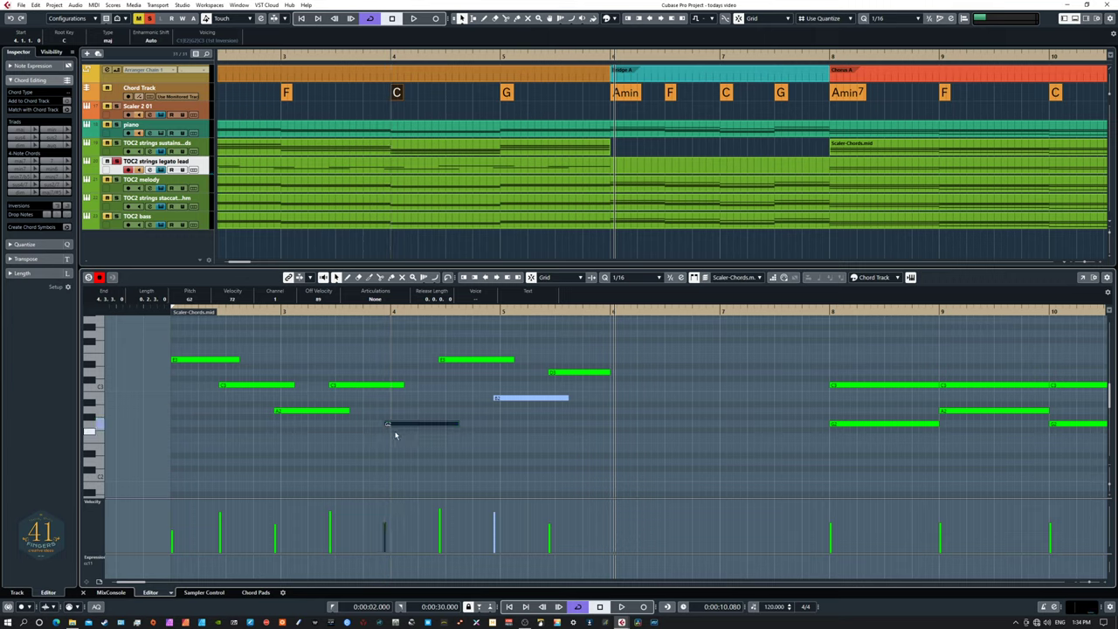
left_click(397, 436)
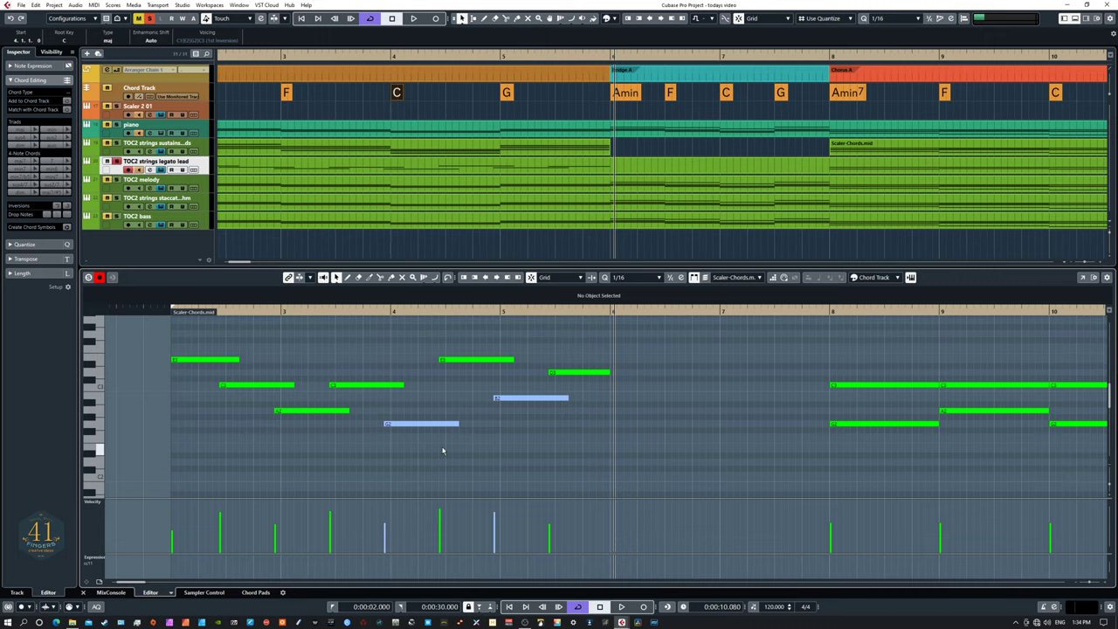
- Audition the G2 and B2 notes that start ahead of their chords and compare their colouring with the other notes
left_click(447, 425)
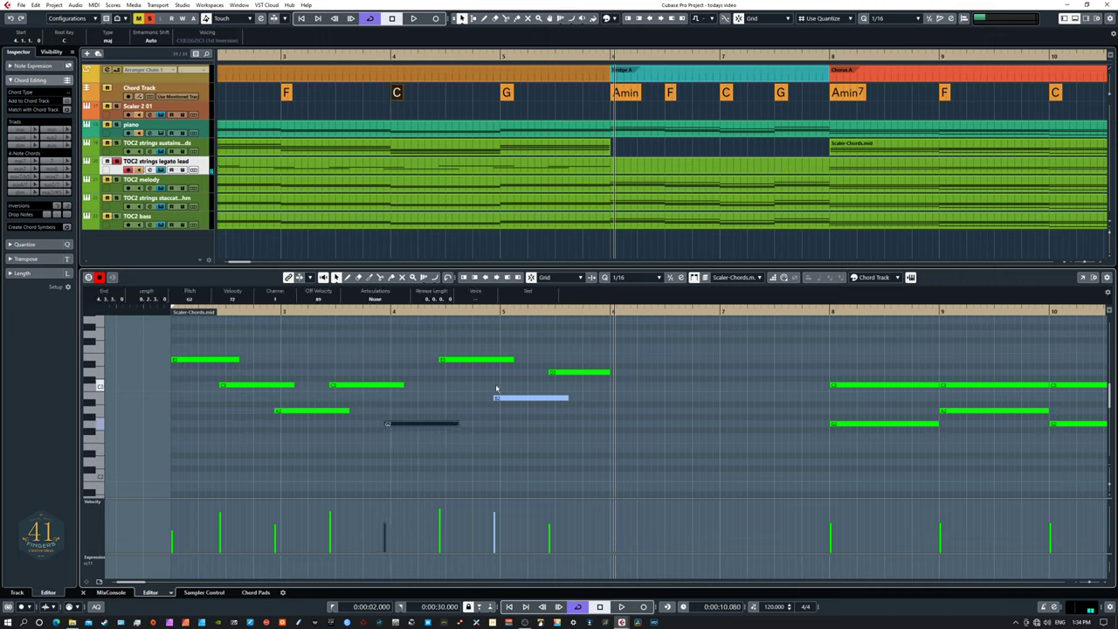
left_click(522, 420)
left_click(524, 398)
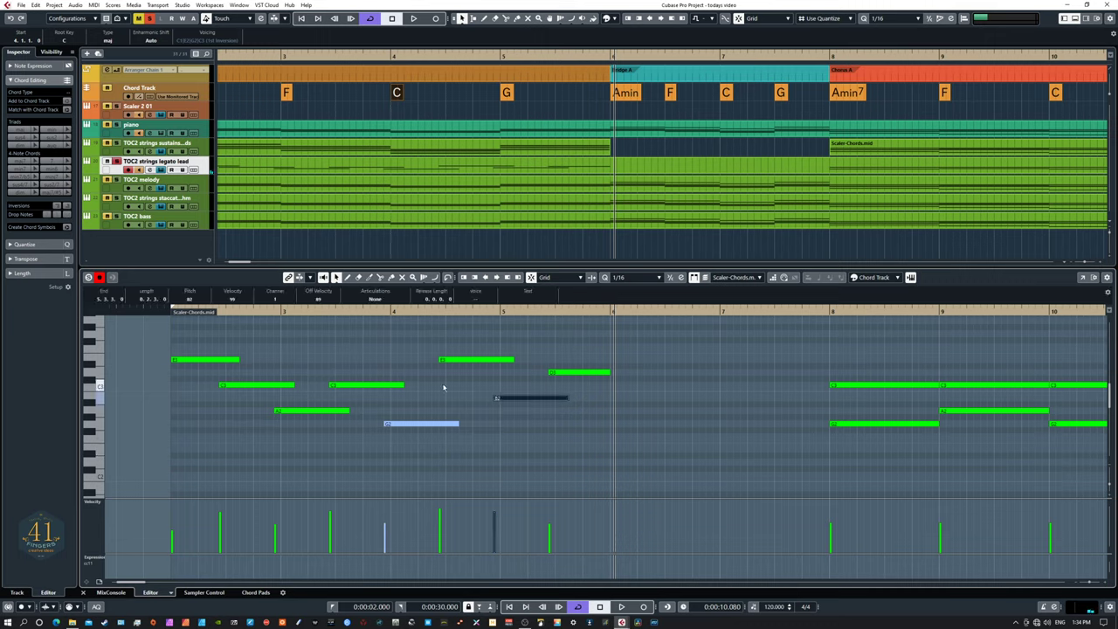
left_click_drag(444, 388, 509, 443)
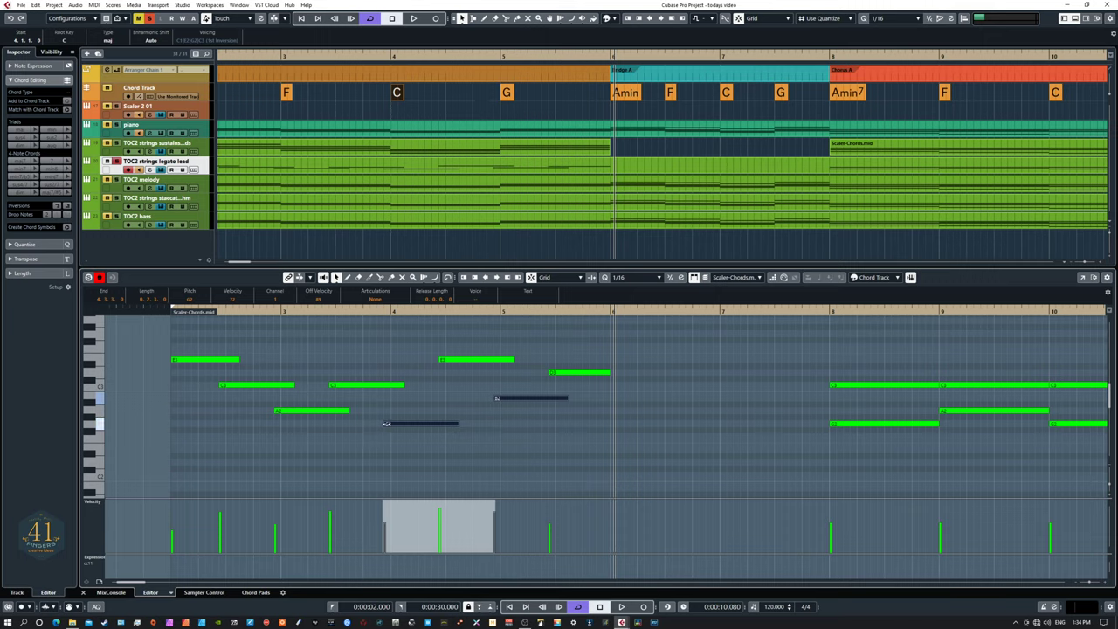
left_click(407, 441)
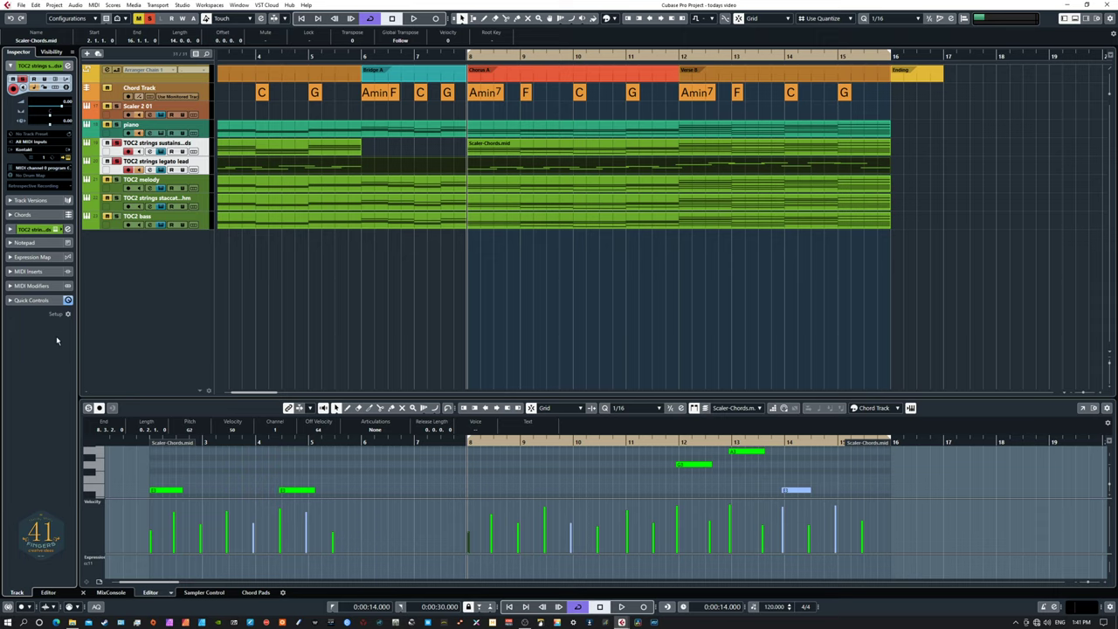
- Play back the chorus and second verse from bar 8 with the sustained chords and legato lead together
key("space")
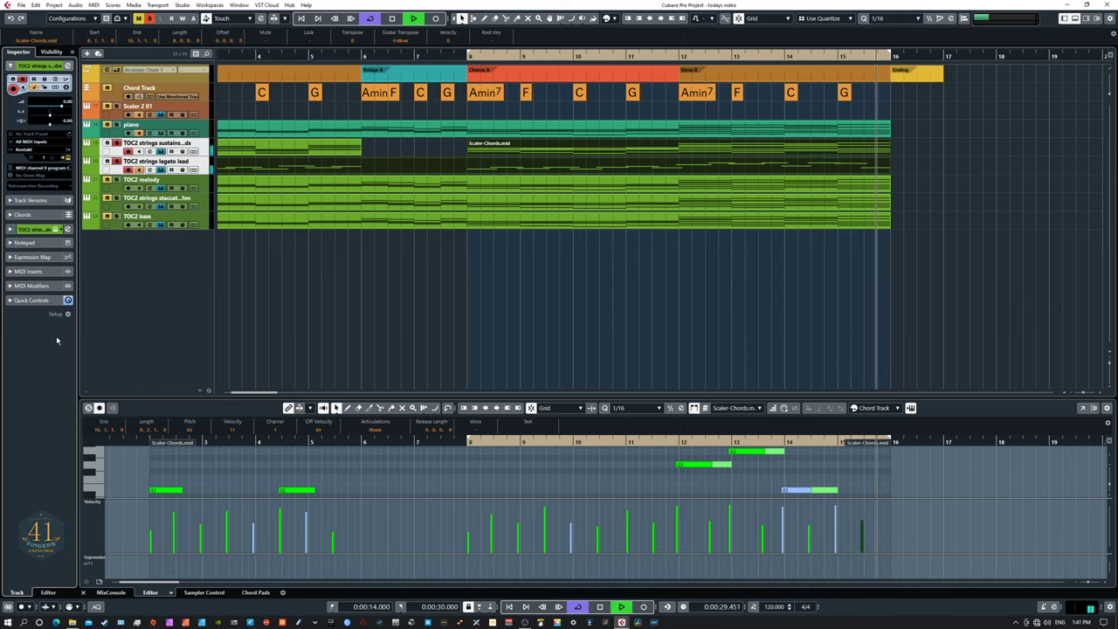
key("space")
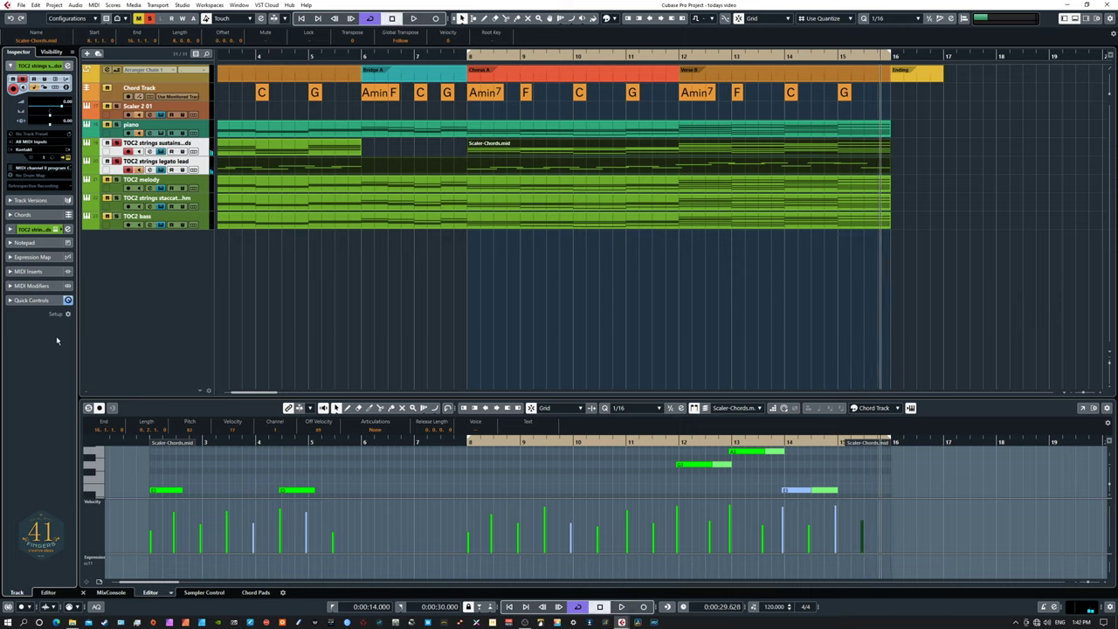
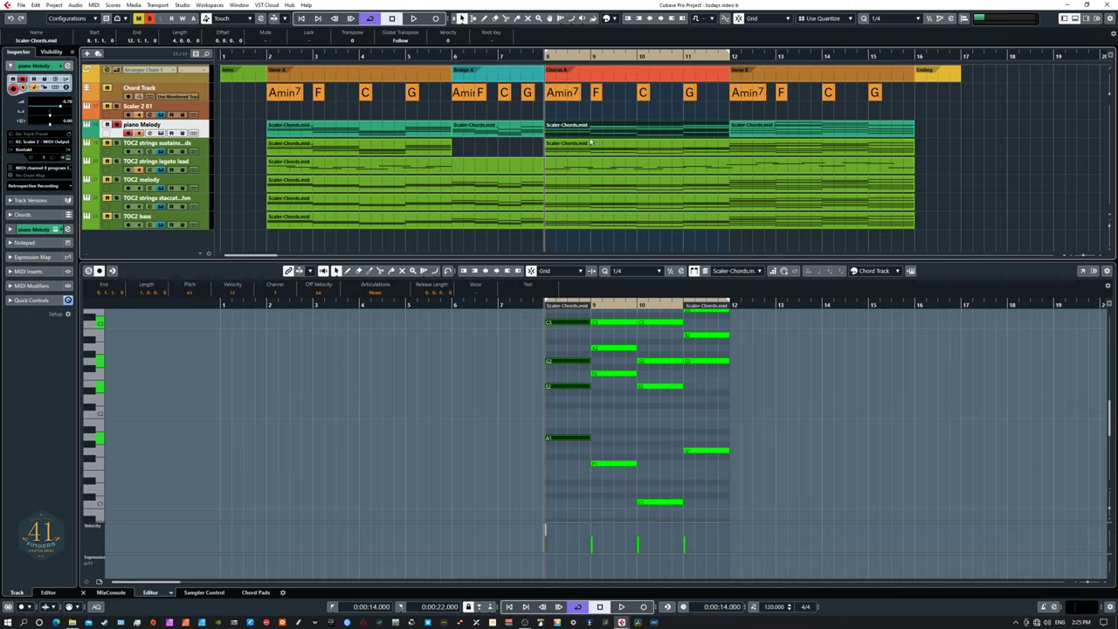
- Delete the bass notes A1, F1, C1 and G1 from the piano Melody chords in the chorus, bars 8 to 11
left_click(573, 78)
left_click(624, 308)
key("h")
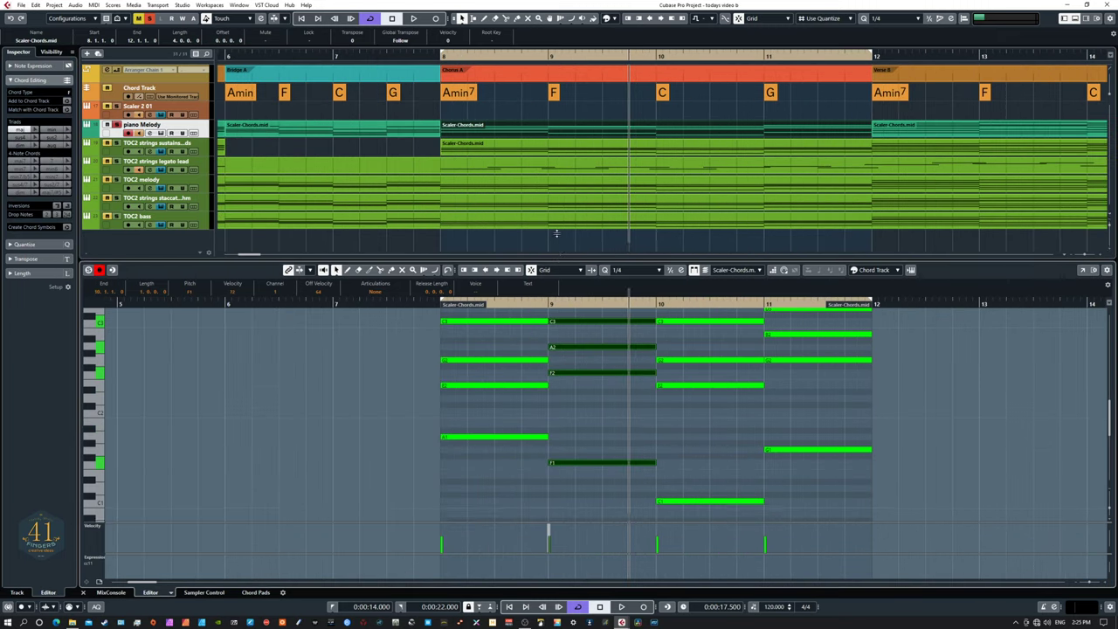
left_click_drag(562, 261, 549, 140)
left_click_drag(589, 290, 470, 377)
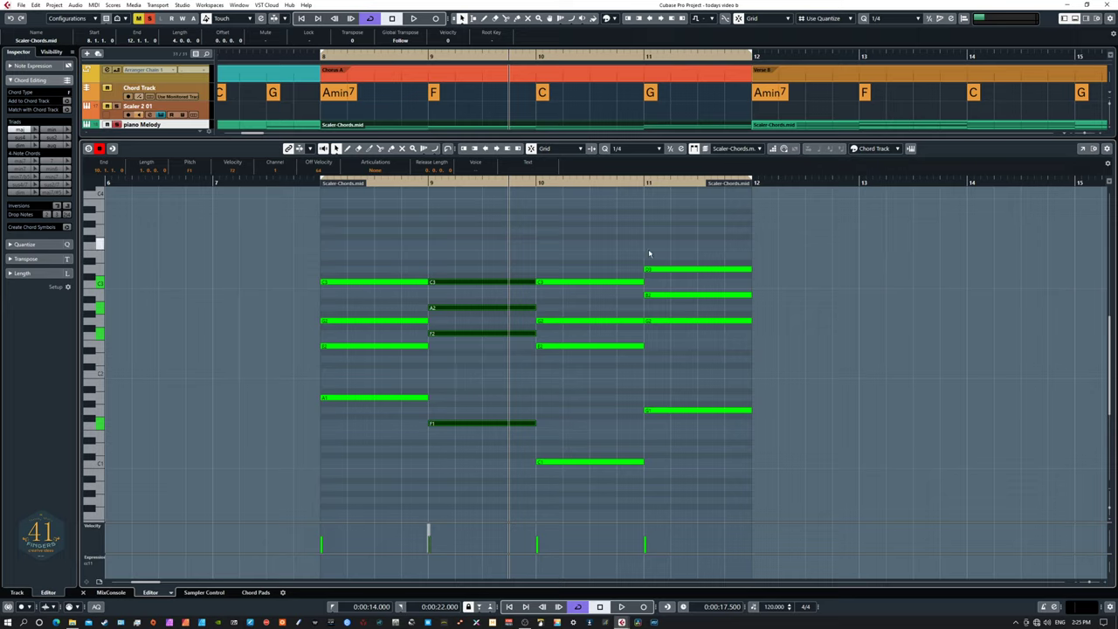
left_click(593, 409)
left_click_drag(400, 381, 696, 478)
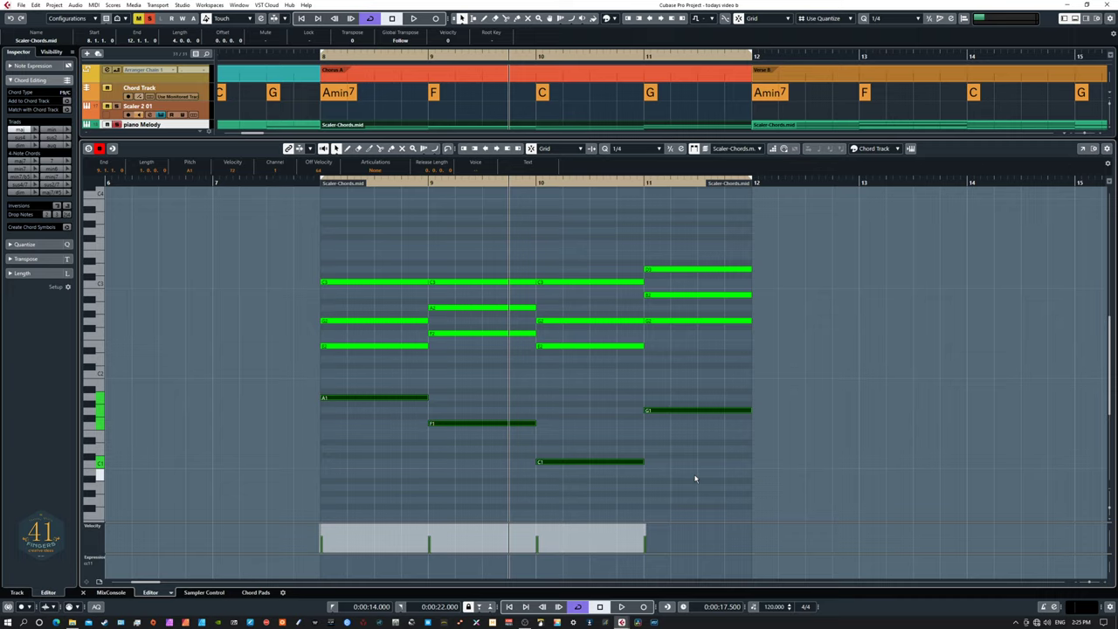
key("Delete")
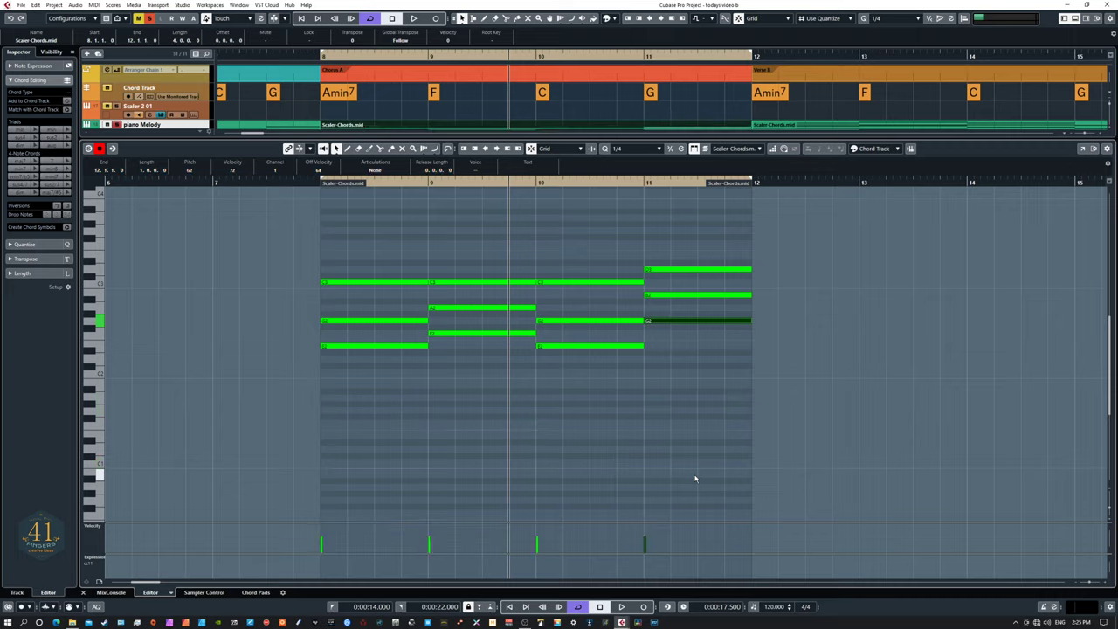
- Copy the chorus notes G2, A2, G2 and B2 up one octave to G3, A3, G3 and B3
key("space")
left_click_drag(644, 407, 667, 425)
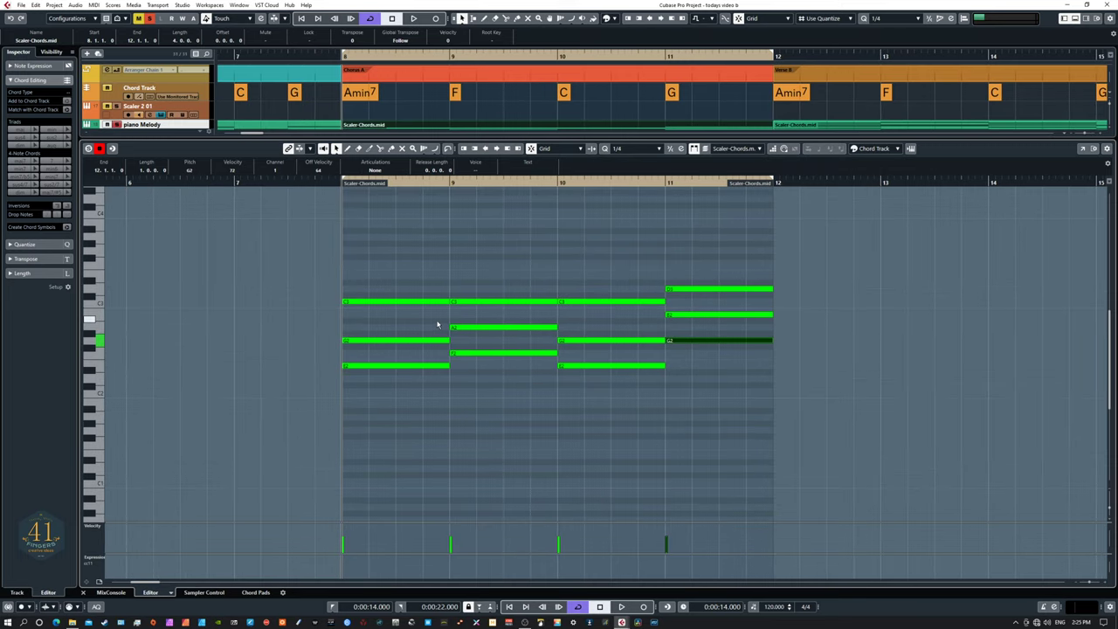
left_click(411, 347)
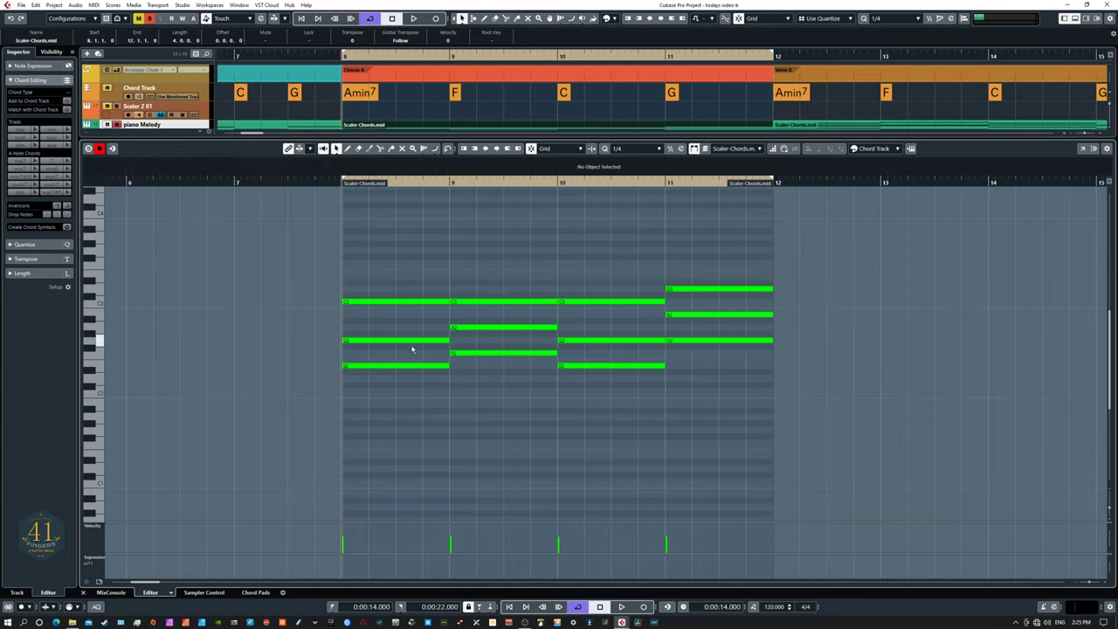
left_click(412, 341)
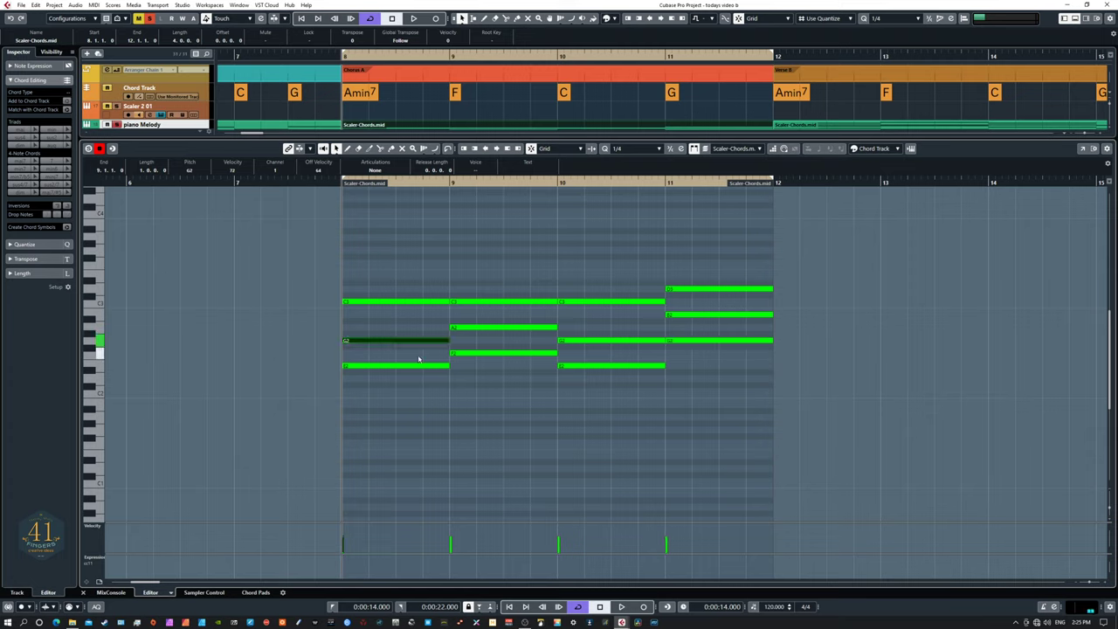
left_click(505, 327, "shift")
left_click(627, 340, "shift")
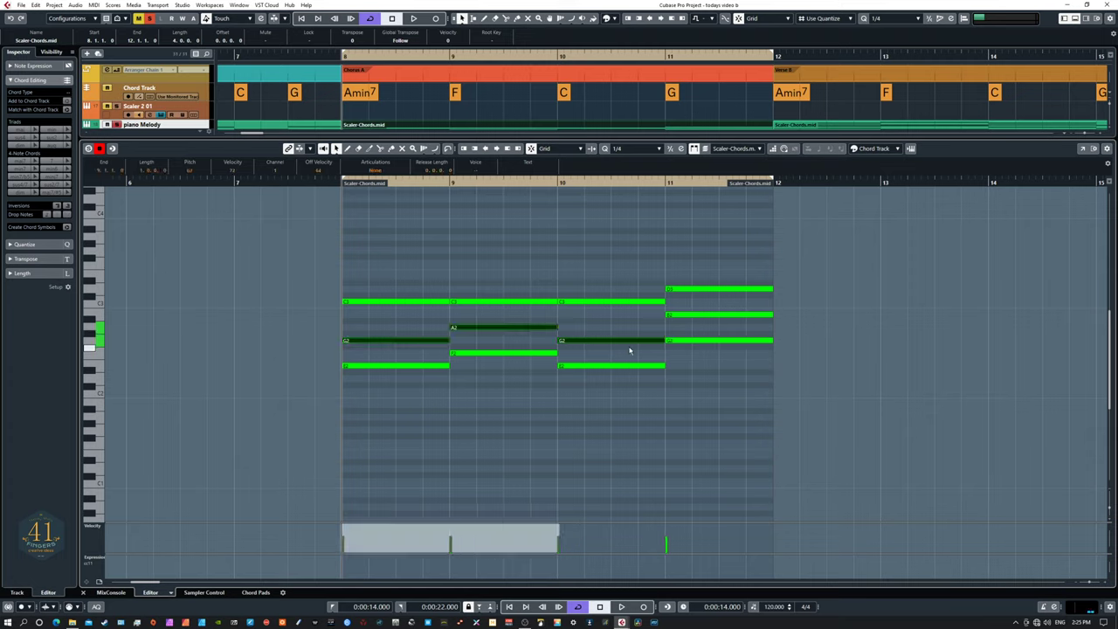
left_click(699, 314, "shift")
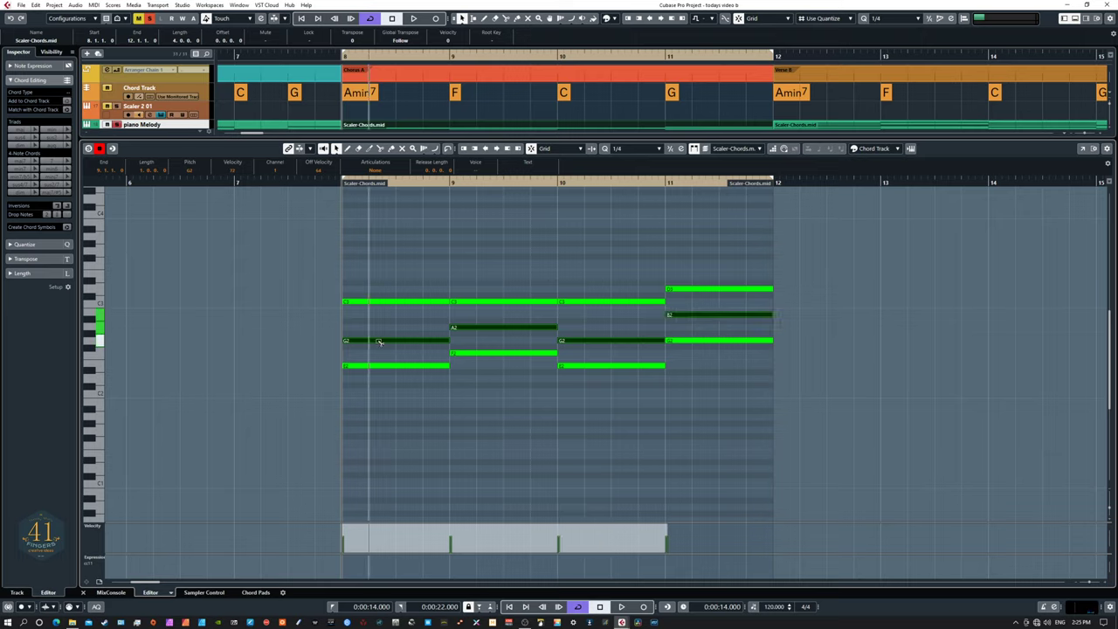
left_click_drag(379, 341, 381, 253)
scroll(837, 361, "up", 2)
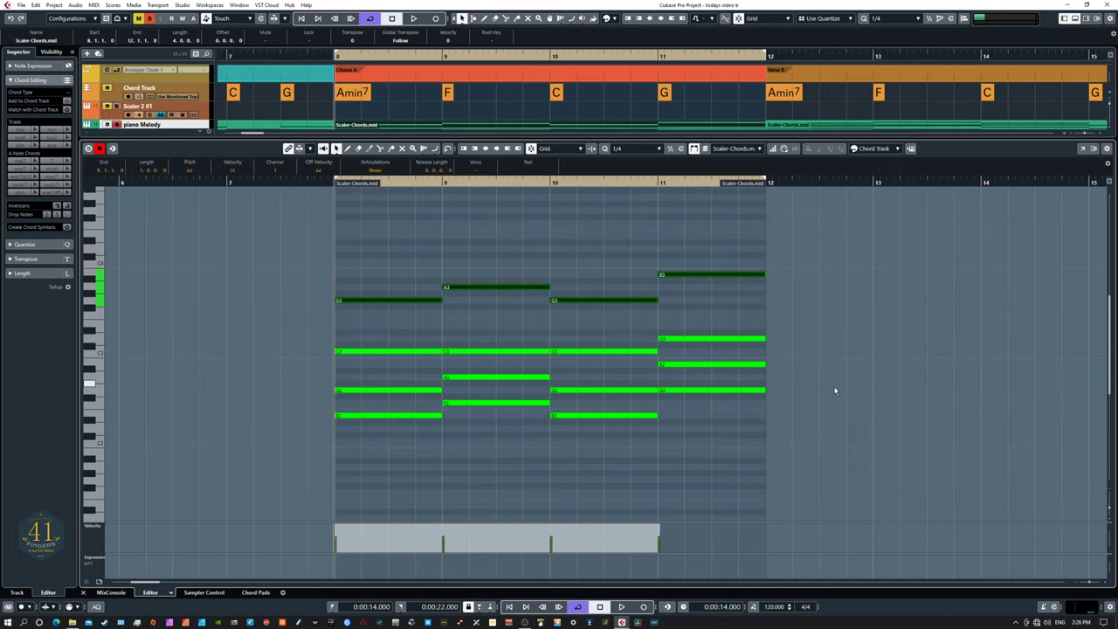
left_click(825, 341)
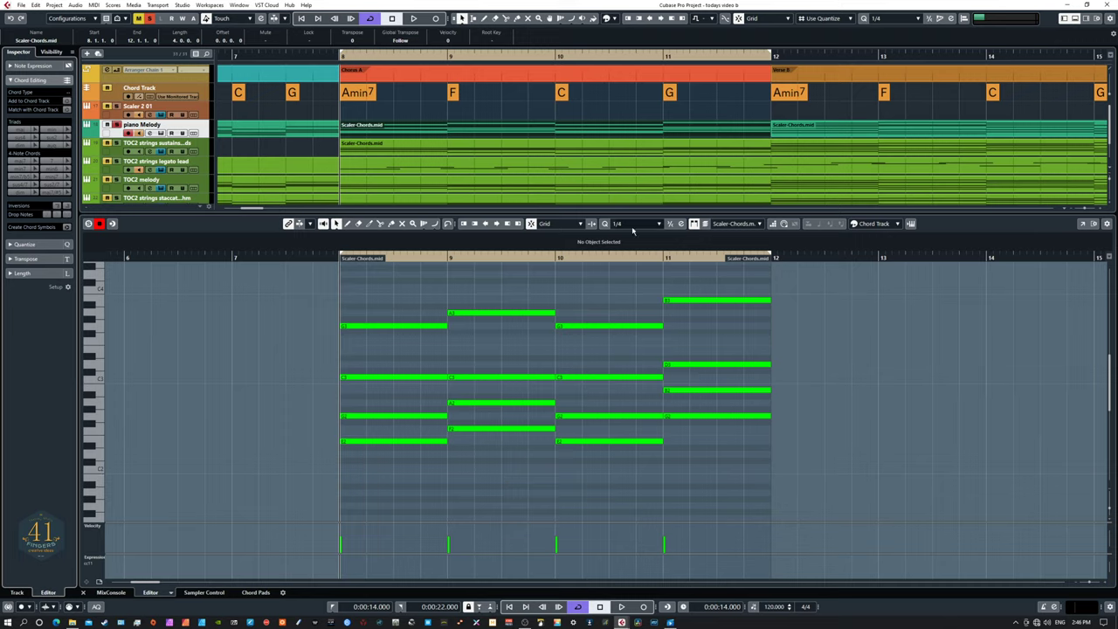
- Split the bar 8 piano Melody notes: G3 at beat 2, C3 at beat 3, and G2 and E2 at beat 4
right_click(605, 274)
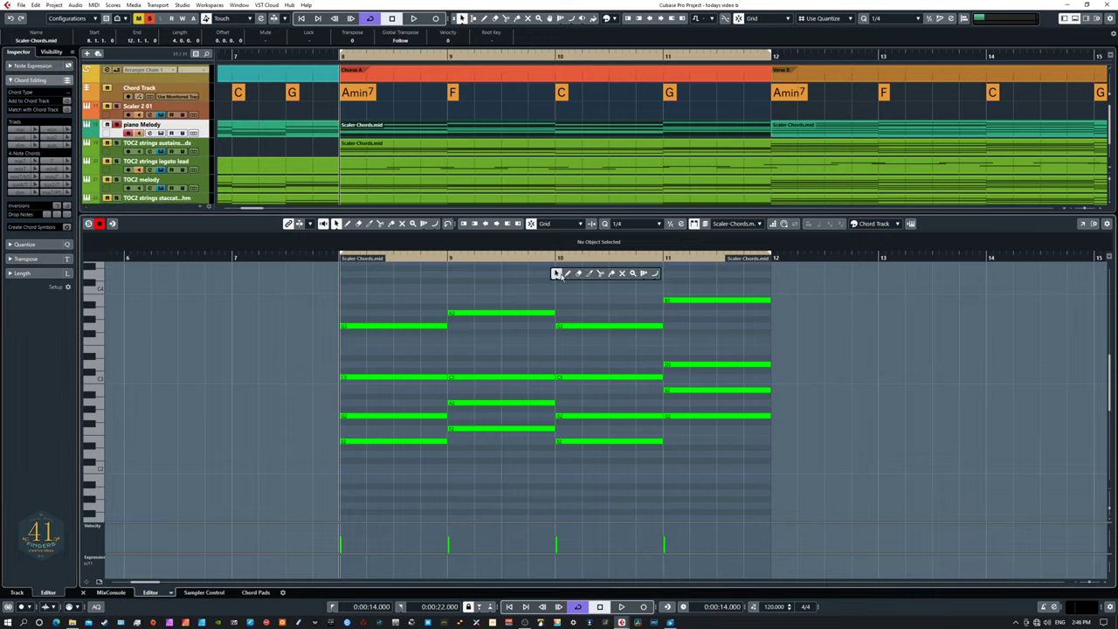
left_click(601, 274)
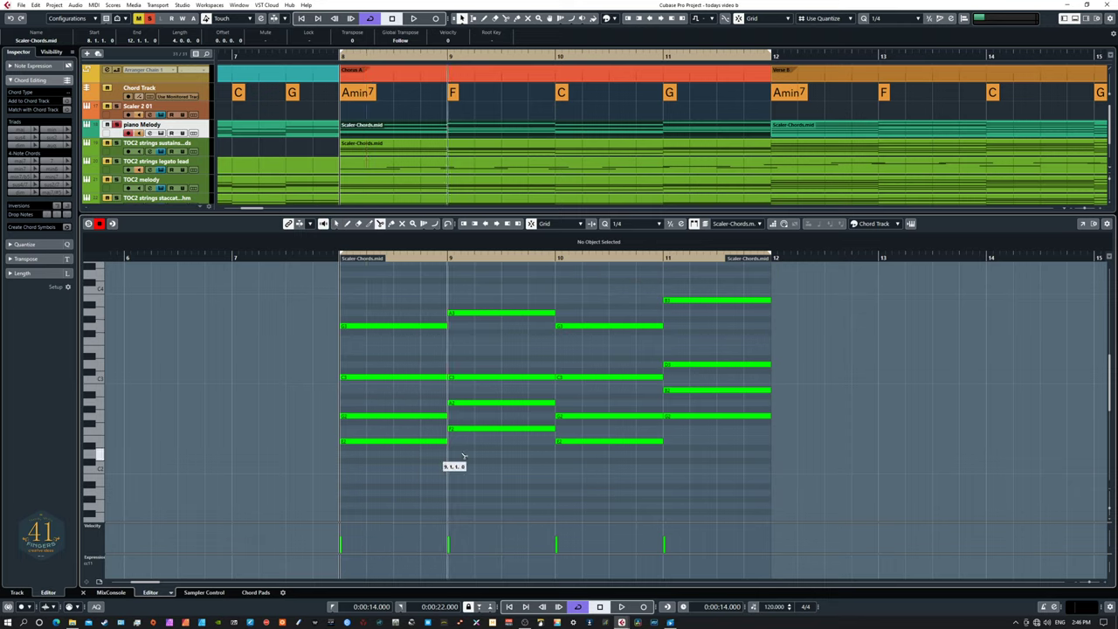
left_click(367, 327)
left_click(398, 378)
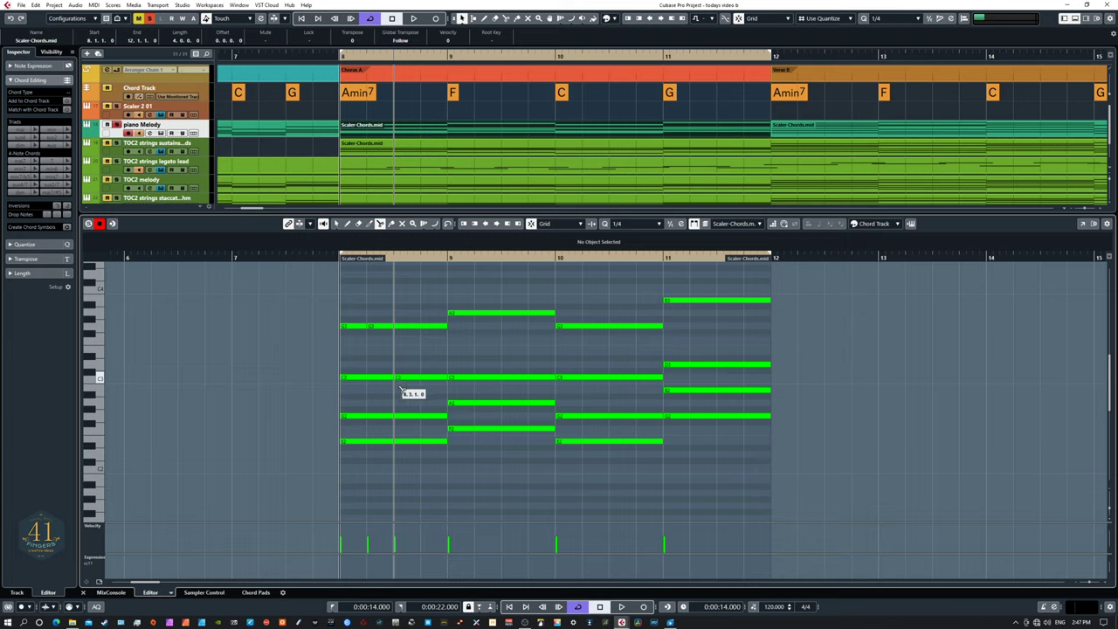
left_click(421, 416)
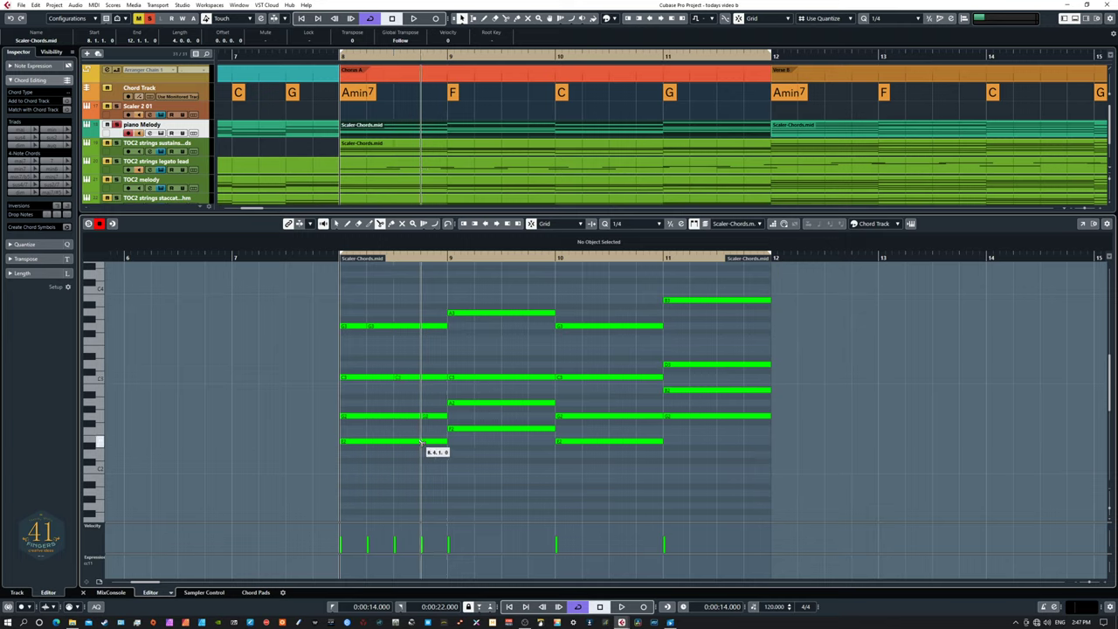
left_click(423, 442)
- Split the bar 9 notes: F2 and A2 at beat 2, C3 at beat 3, and A3 at beat 4
left_click(477, 428)
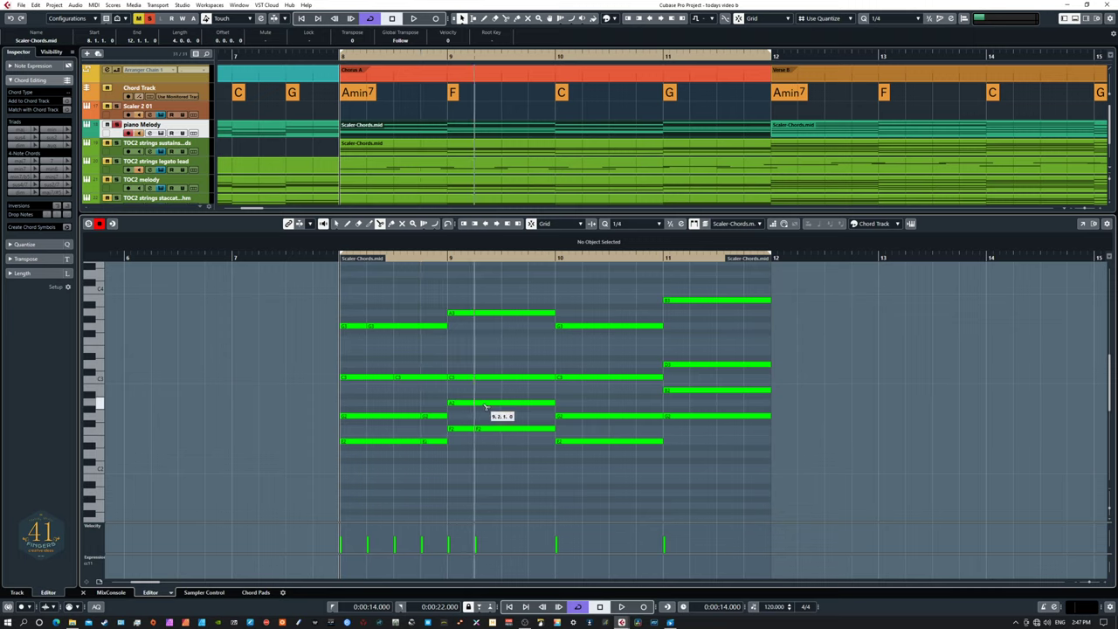
left_click(503, 377)
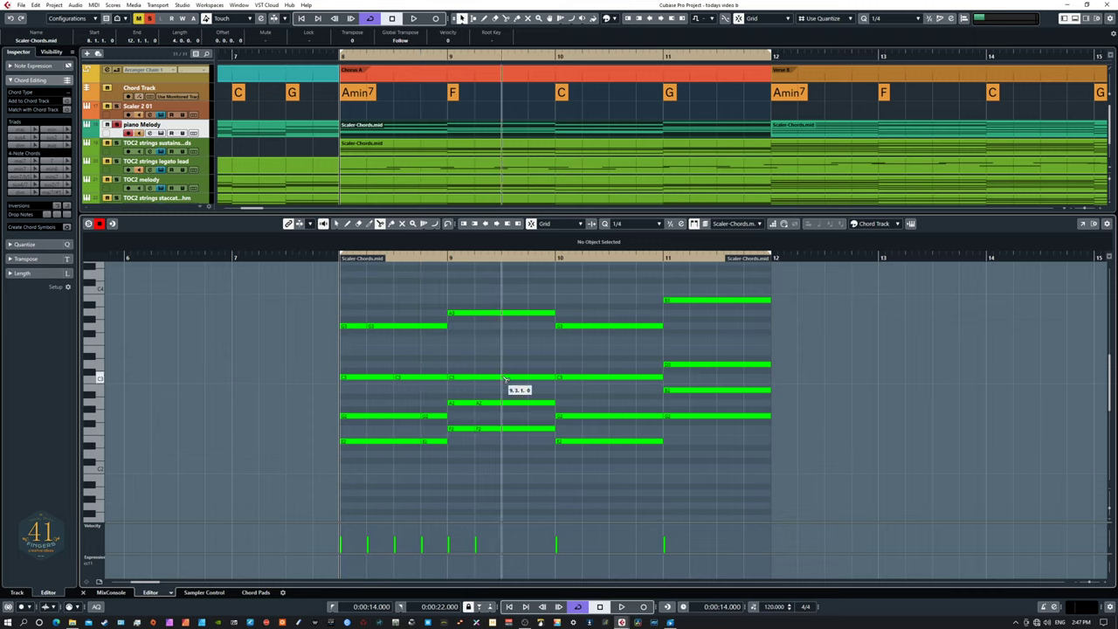
left_click(531, 313)
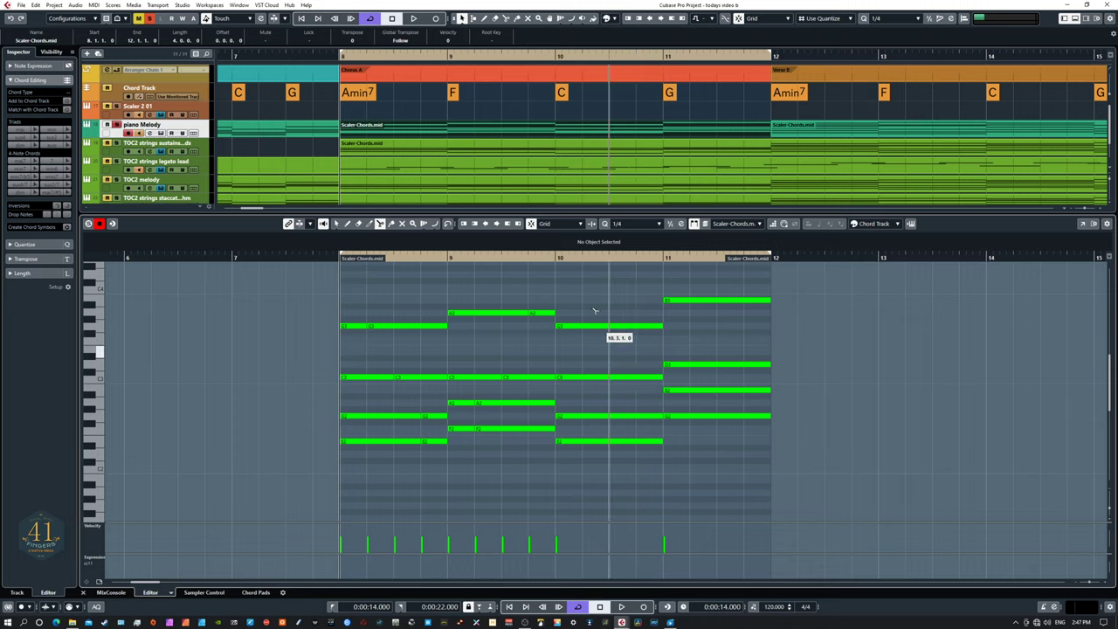
- Split all four notes of the bar 10 chord, G3, C3, G2 and E2, together at beat 3
right_click(637, 314)
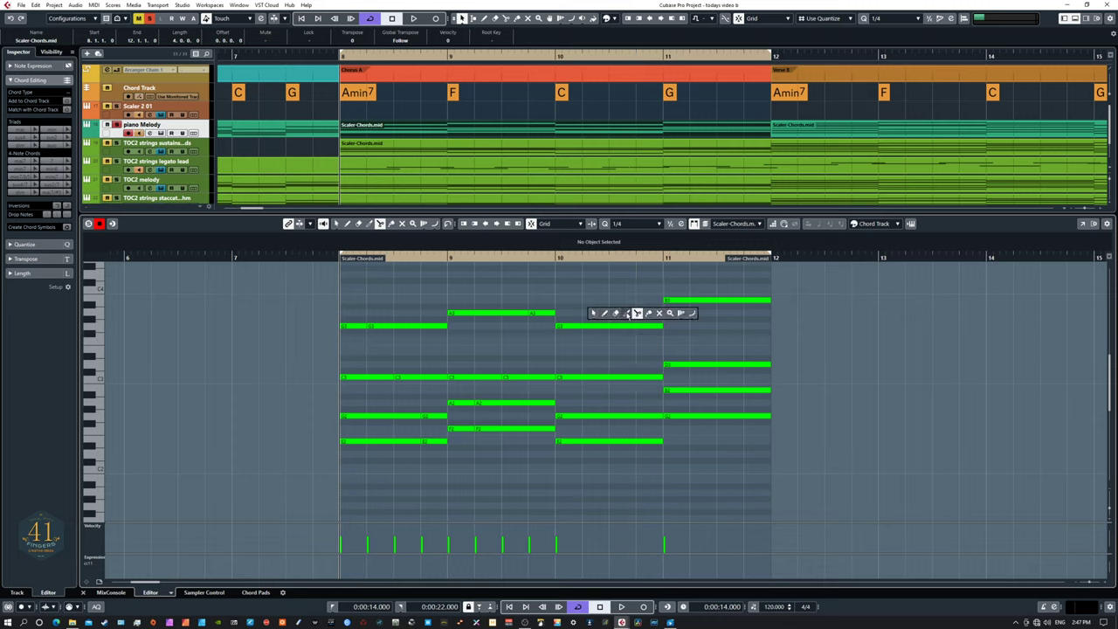
left_click(593, 313)
left_click_drag(590, 308, 628, 484)
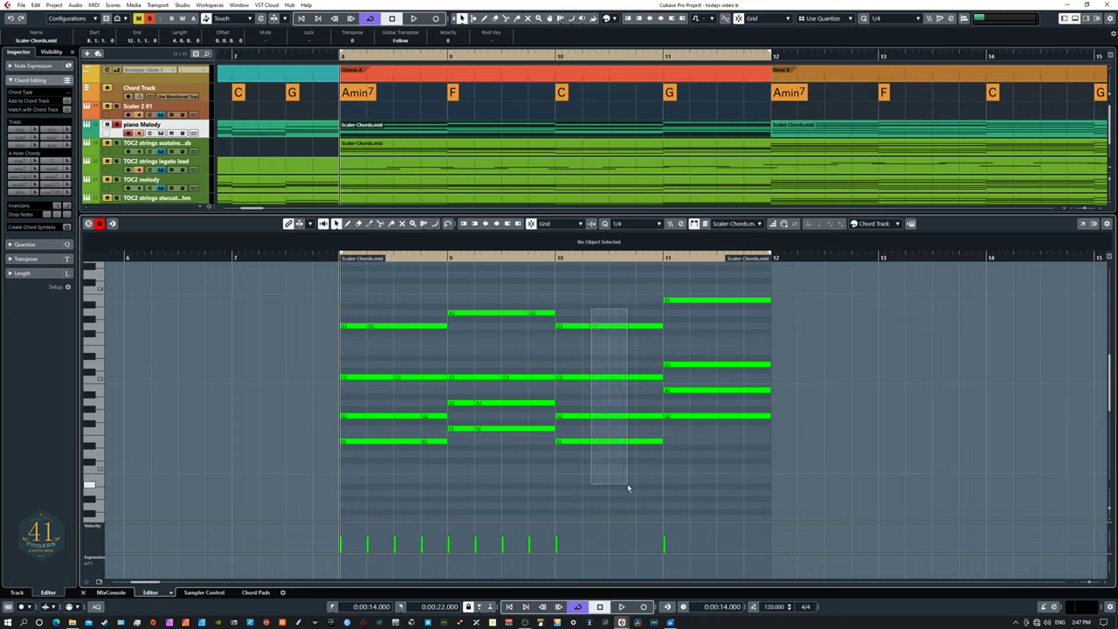
right_click(615, 304)
left_click(655, 302)
left_click(611, 327)
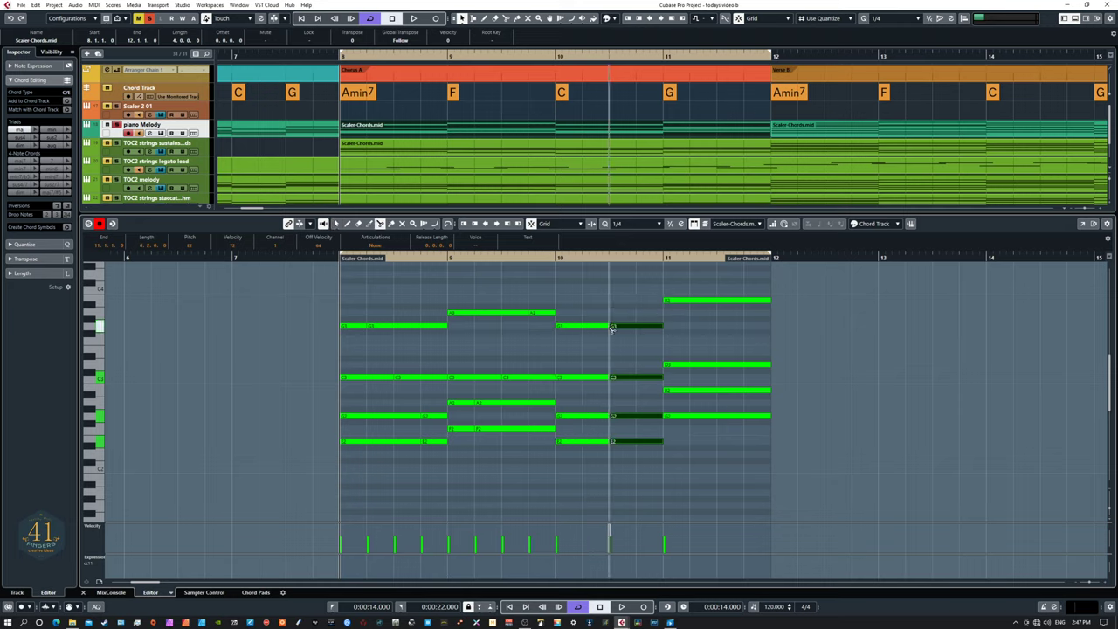
right_click(675, 307)
left_click(631, 307)
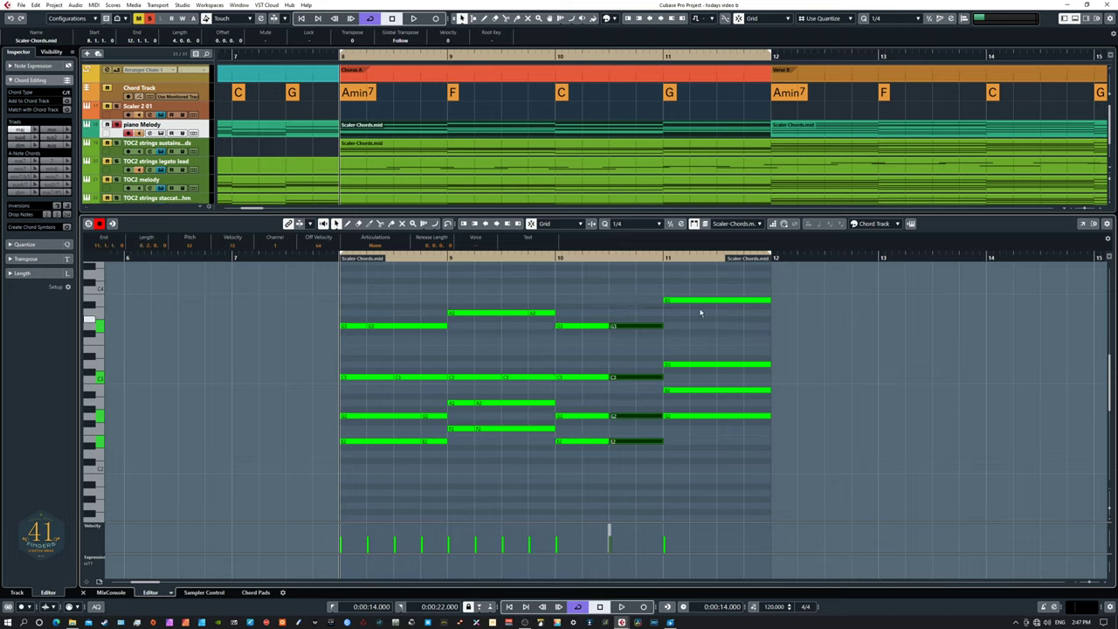
- Compare the unsplit bar 11 chord with the split bar 8 notes and play back the chorus from bar 8
left_click_drag(681, 289, 769, 449)
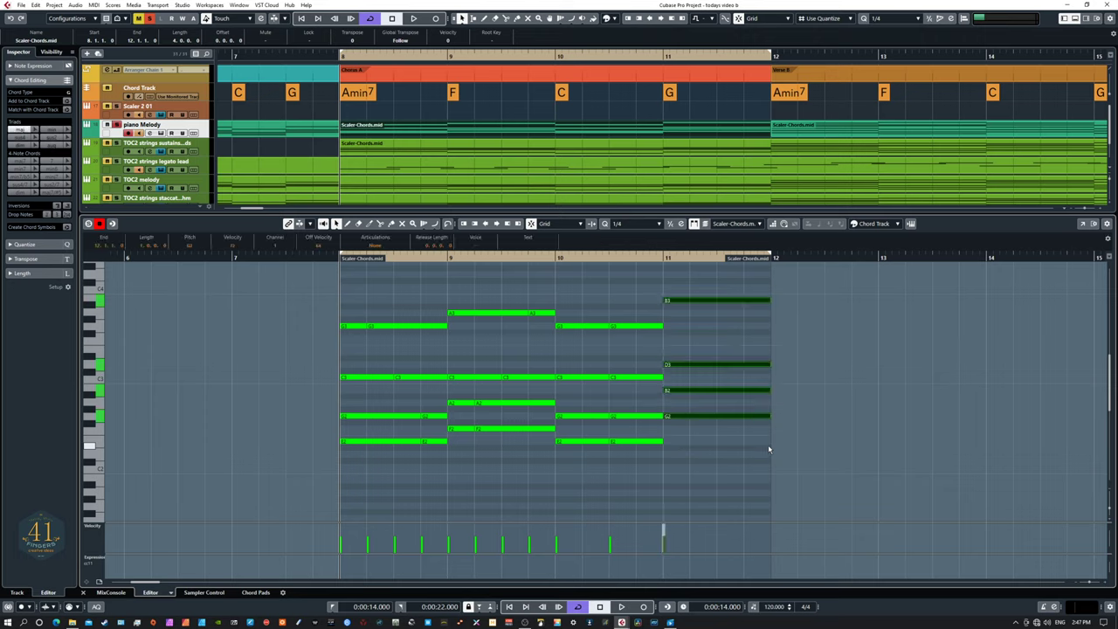
left_click_drag(360, 300, 447, 469)
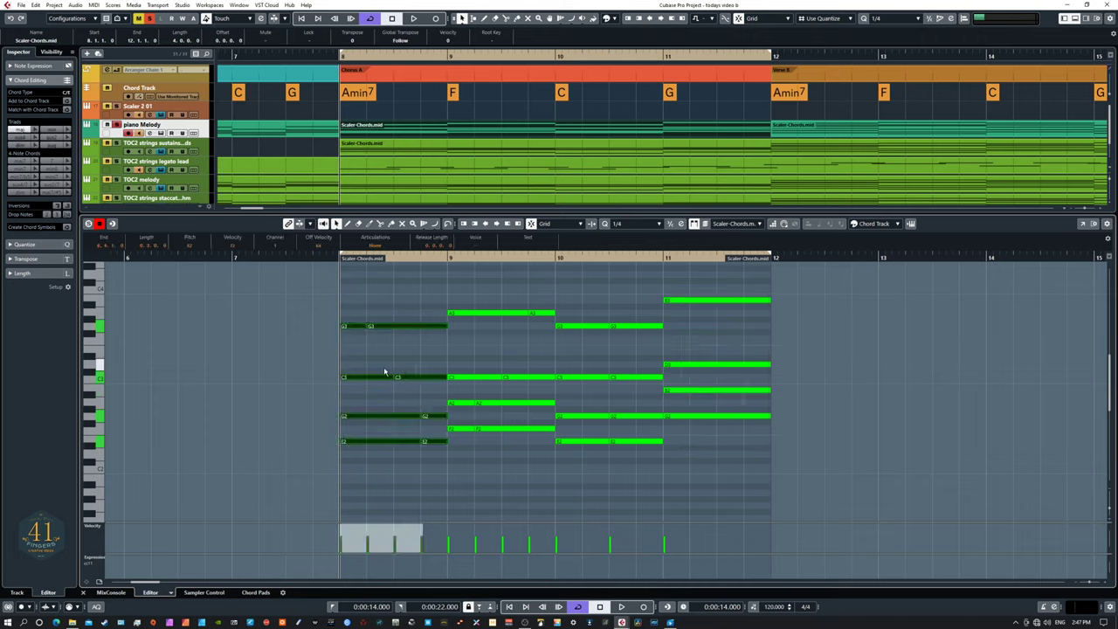
left_click(509, 482)
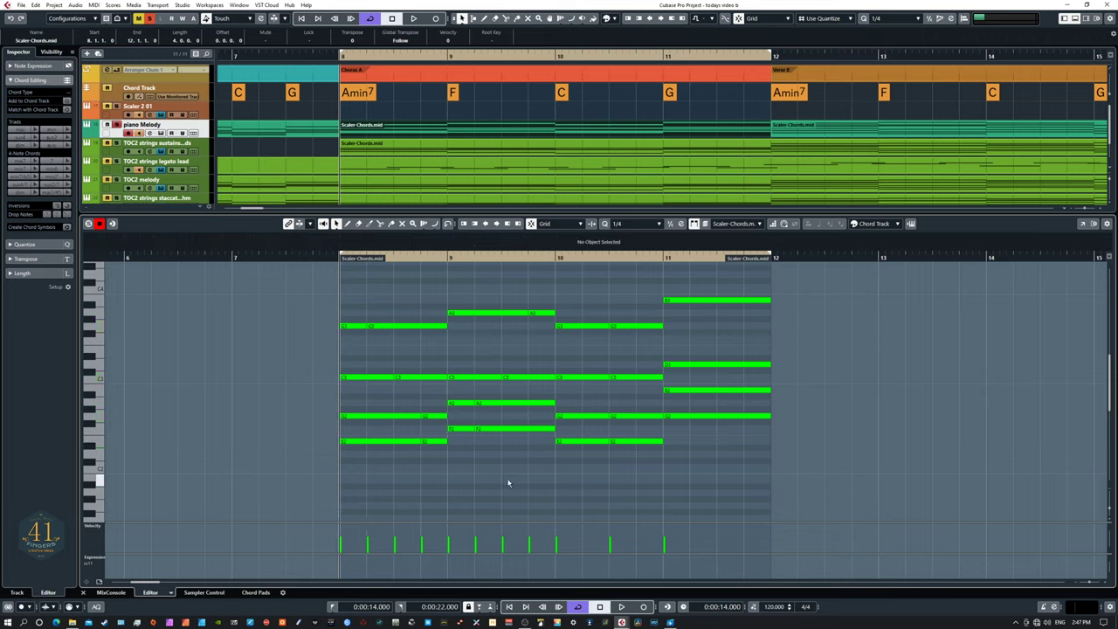
key("space")
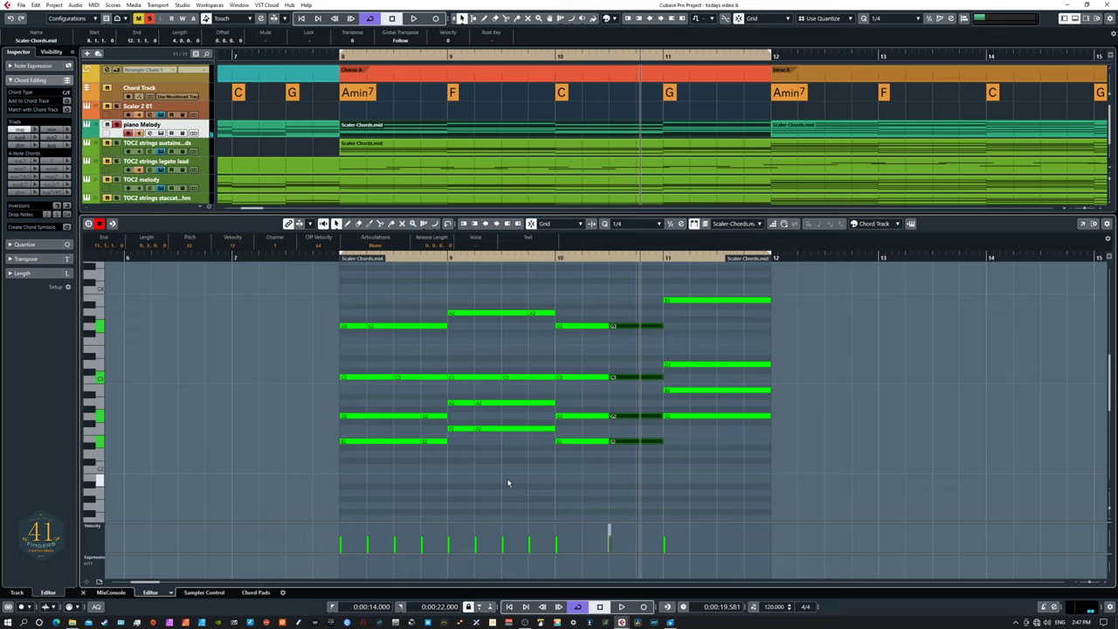
key("space")
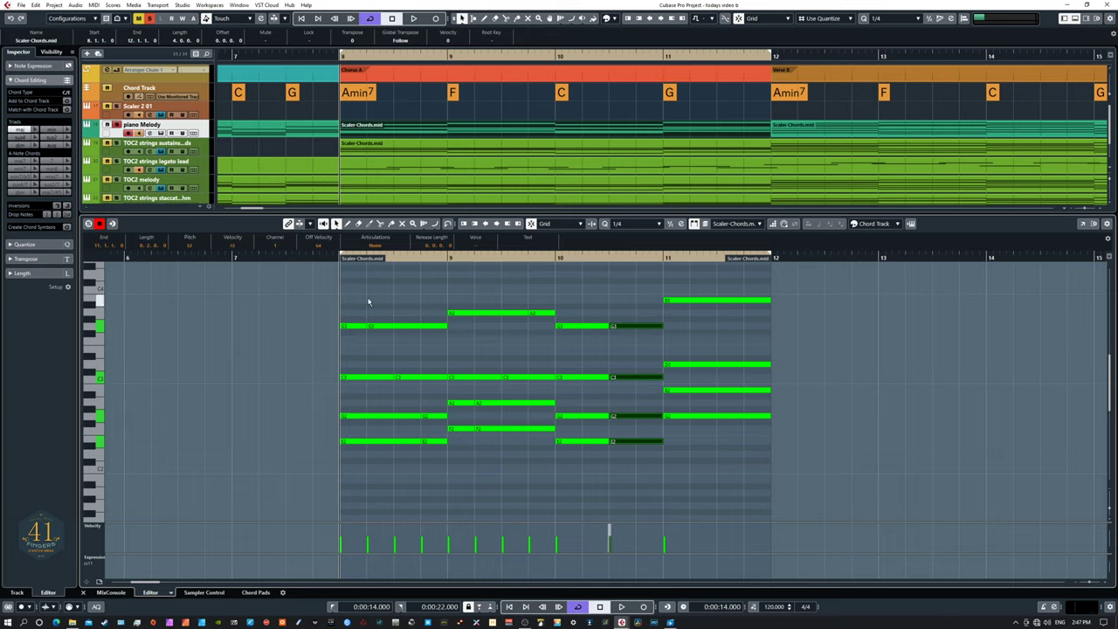
- Delete the first pieces of C3, G2 and E2 in bar 8, keeping only G3 on the downbeat
left_click_drag(349, 313, 377, 466)
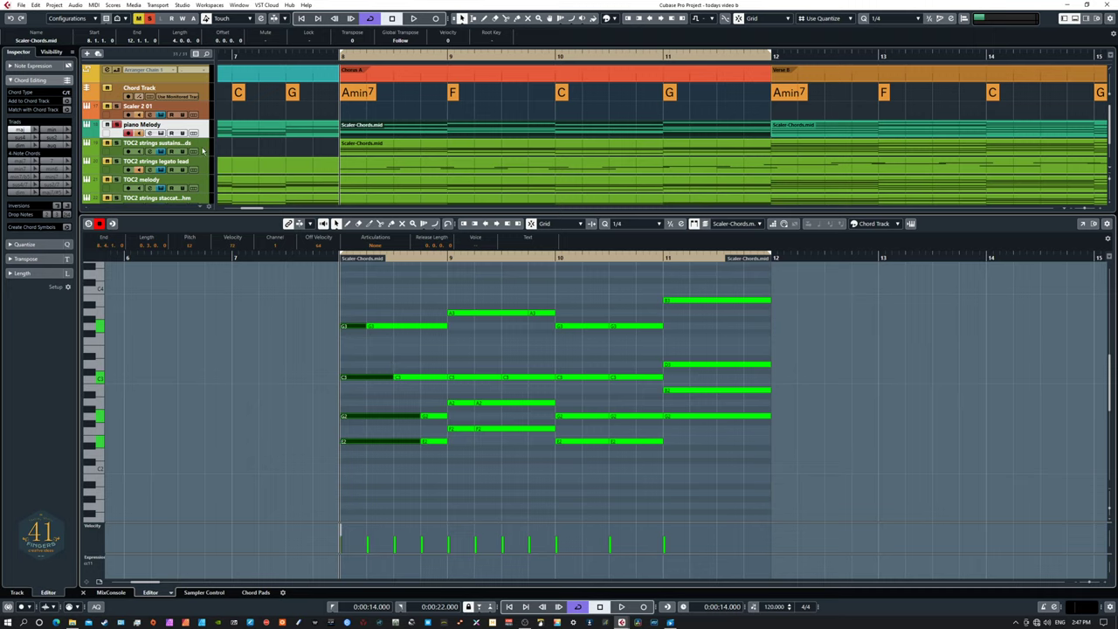
left_click(408, 465)
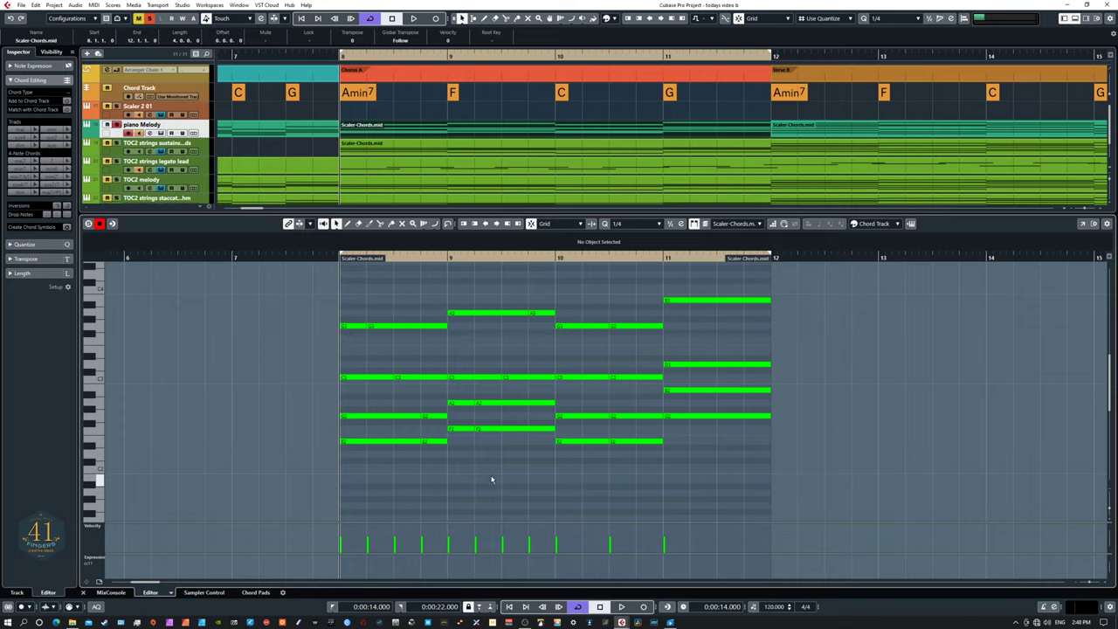
left_click_drag(352, 313, 366, 477)
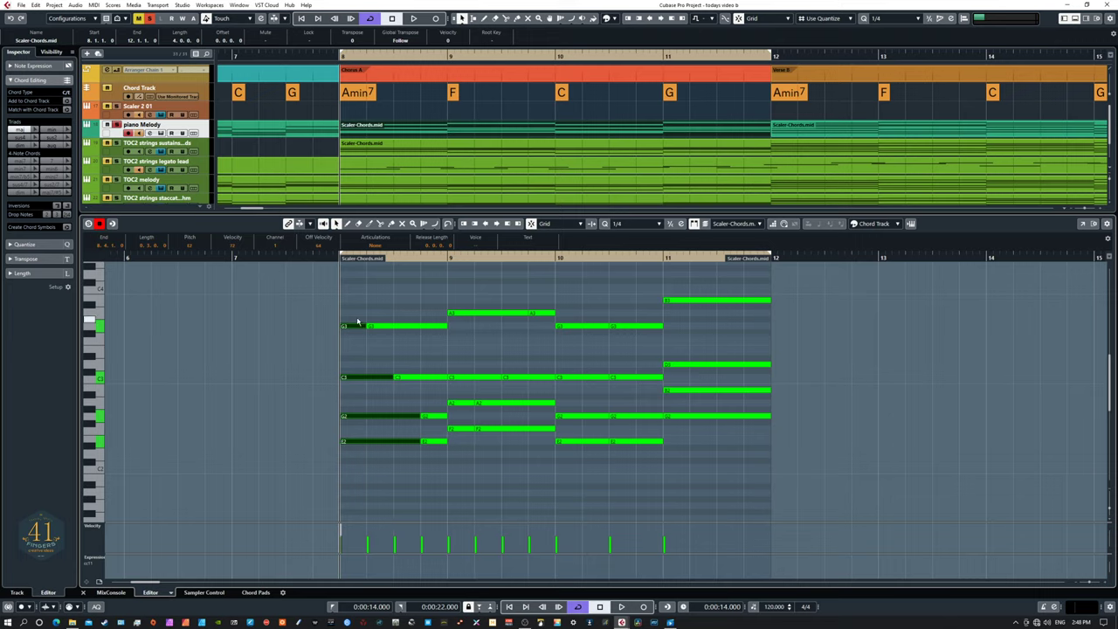
left_click(351, 354)
left_click_drag(352, 483, 358, 371)
key("Delete")
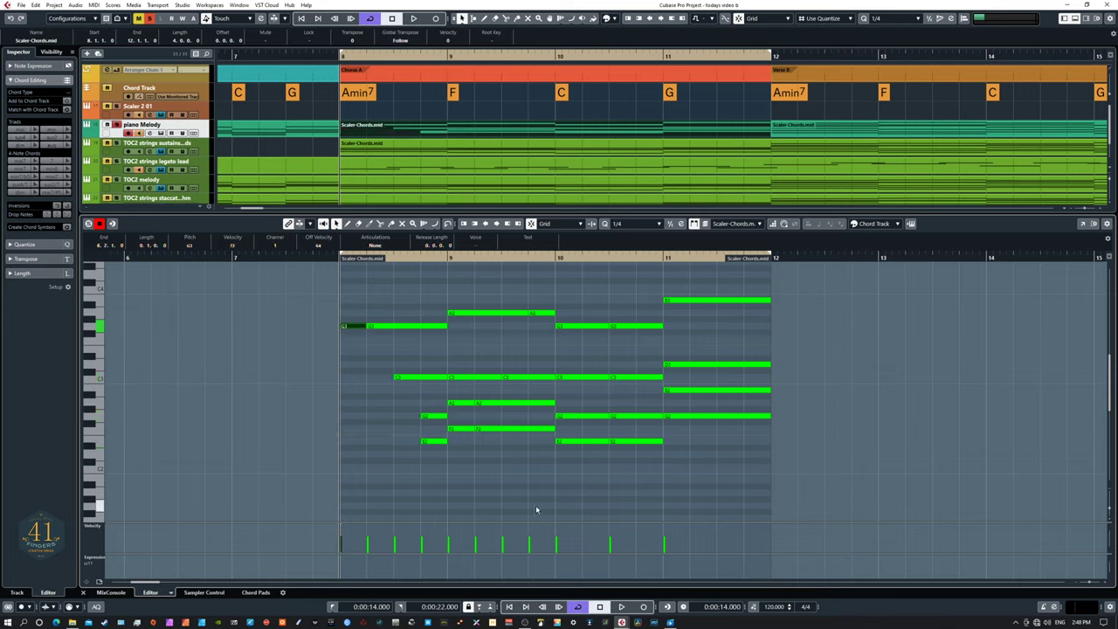
left_click(521, 505)
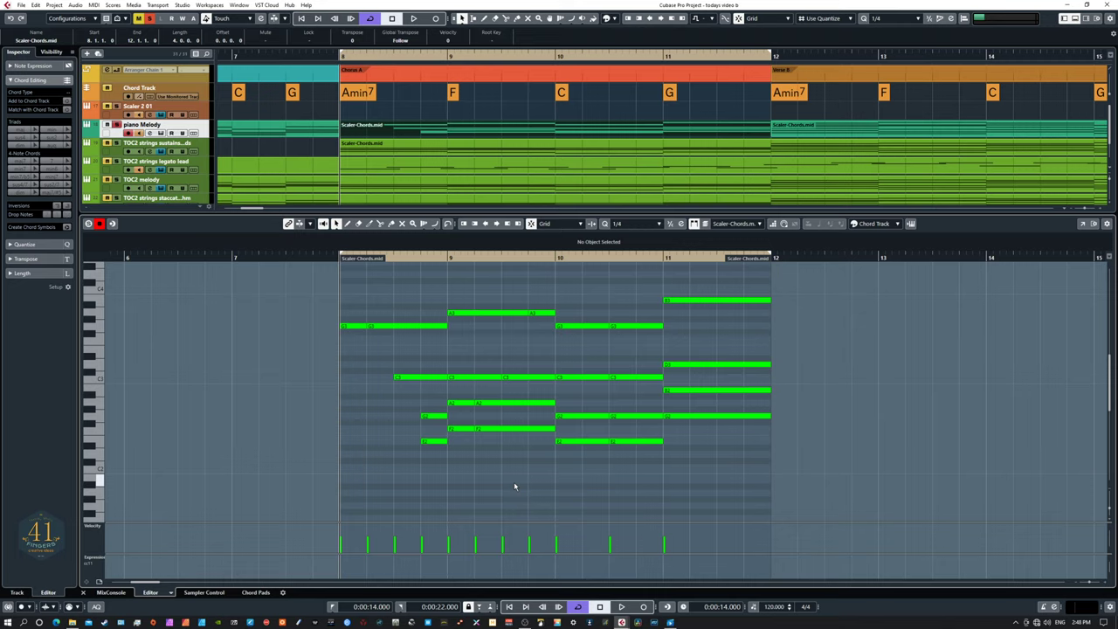
- Play back the chorus and compare the two repeated G3 notes in bar 8 with the repeated chord in bar 10
key("space")
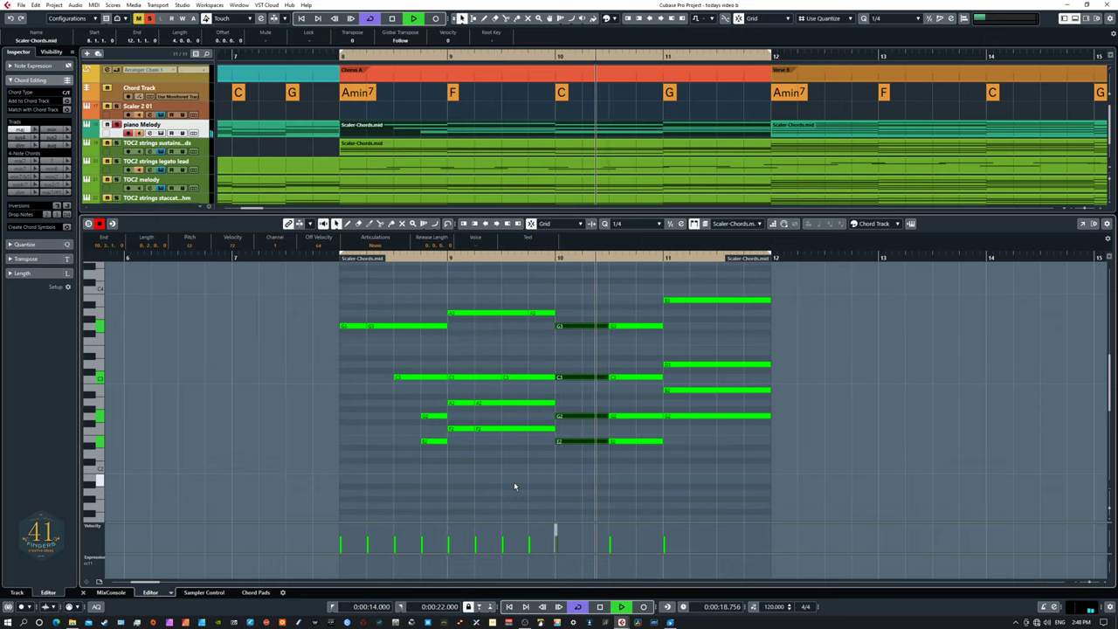
key("space")
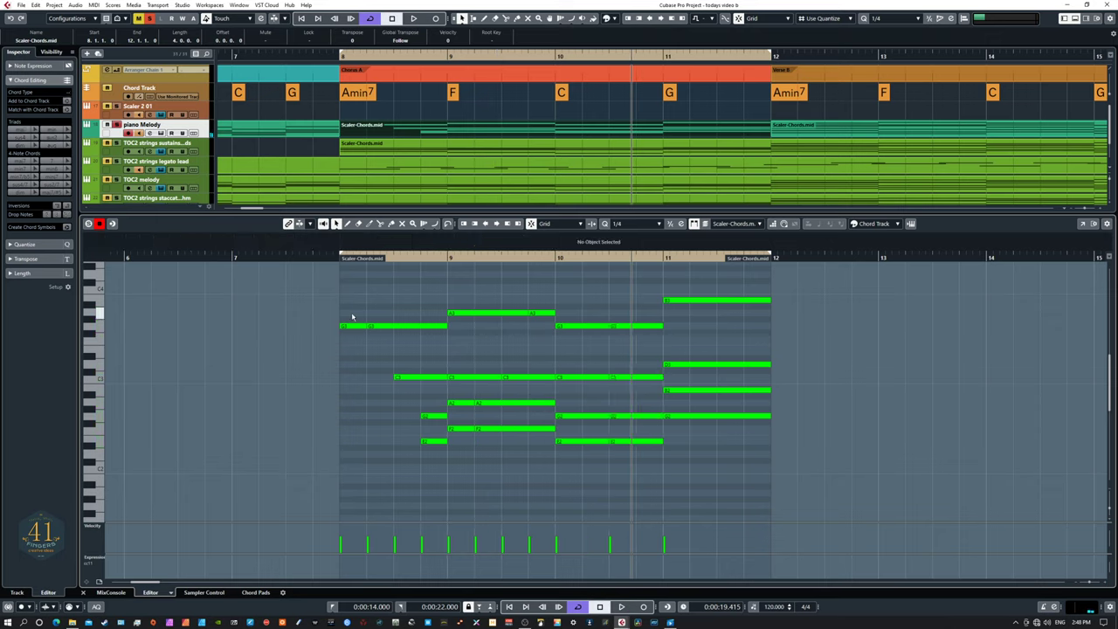
left_click(357, 325)
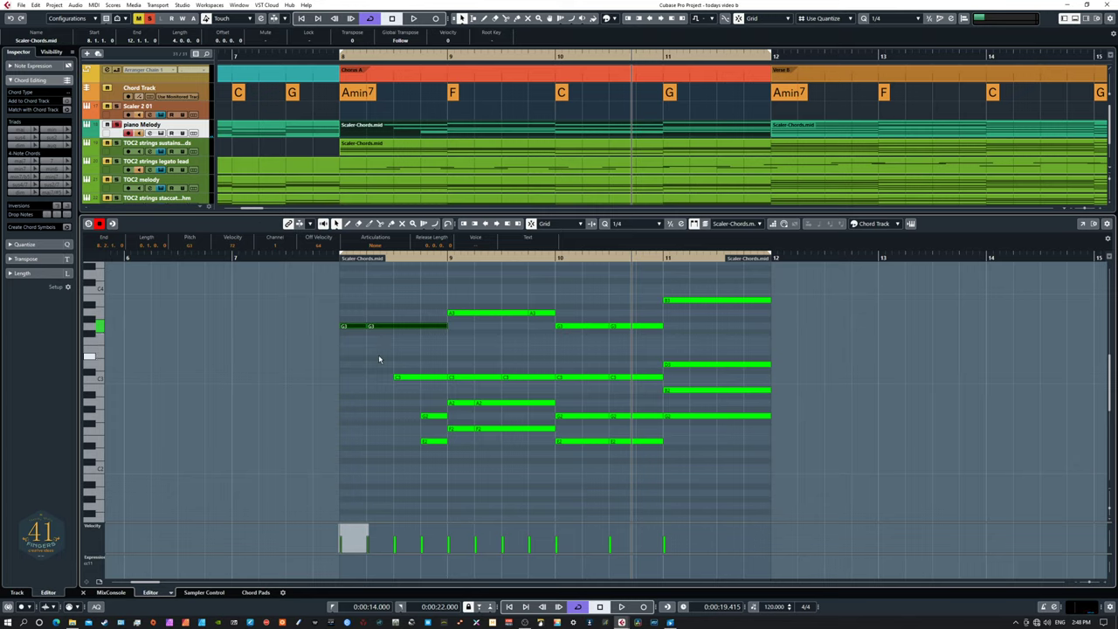
left_click(367, 333)
left_click(371, 327)
left_click(375, 346)
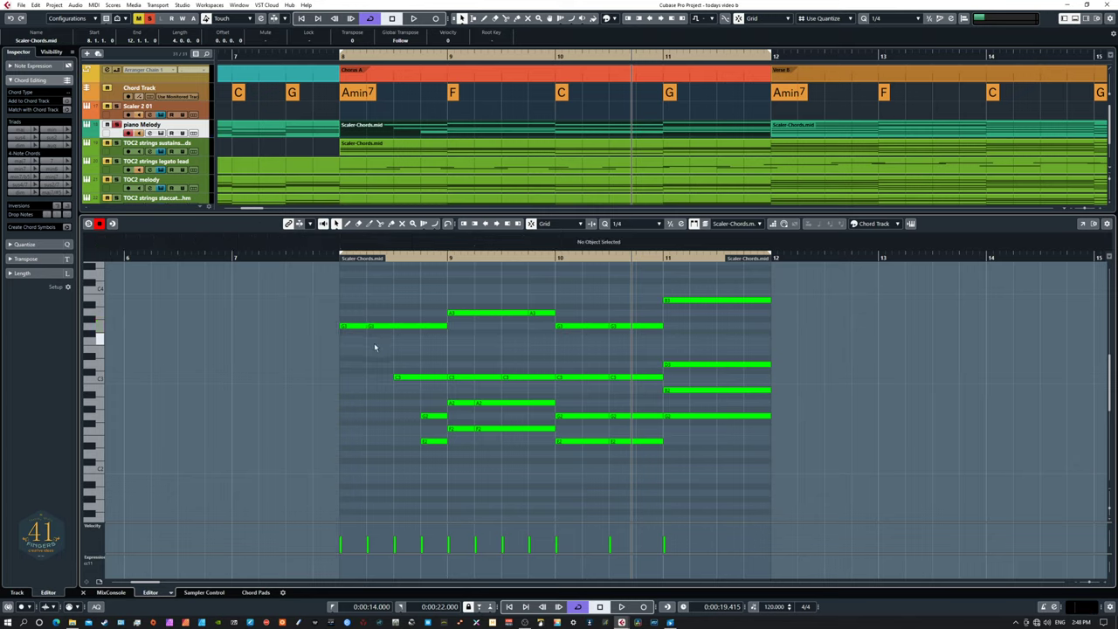
left_click_drag(577, 307, 636, 466)
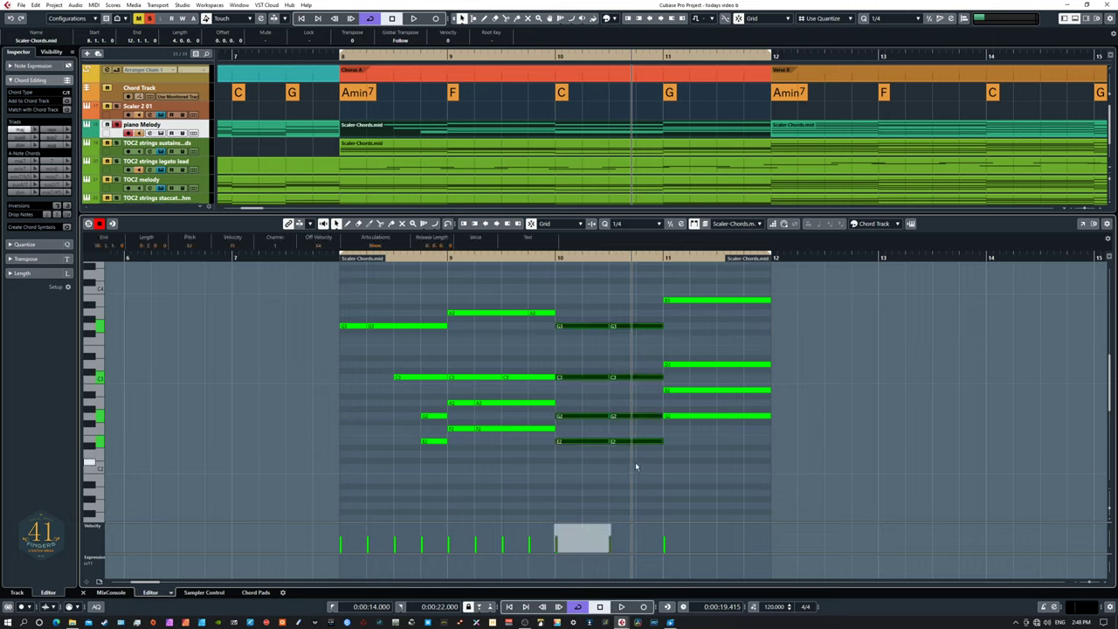
left_click_drag(573, 304, 638, 454)
left_click_drag(355, 303, 379, 354)
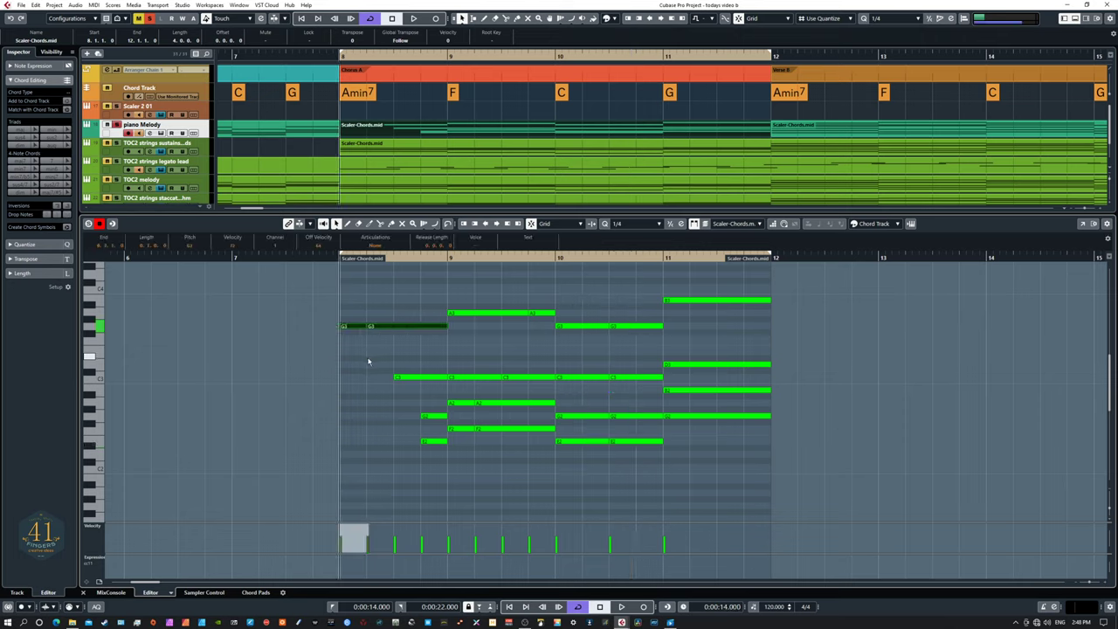
- Transpose the first G3 note of bar 8 down to E3
left_click(354, 351)
key("Right")
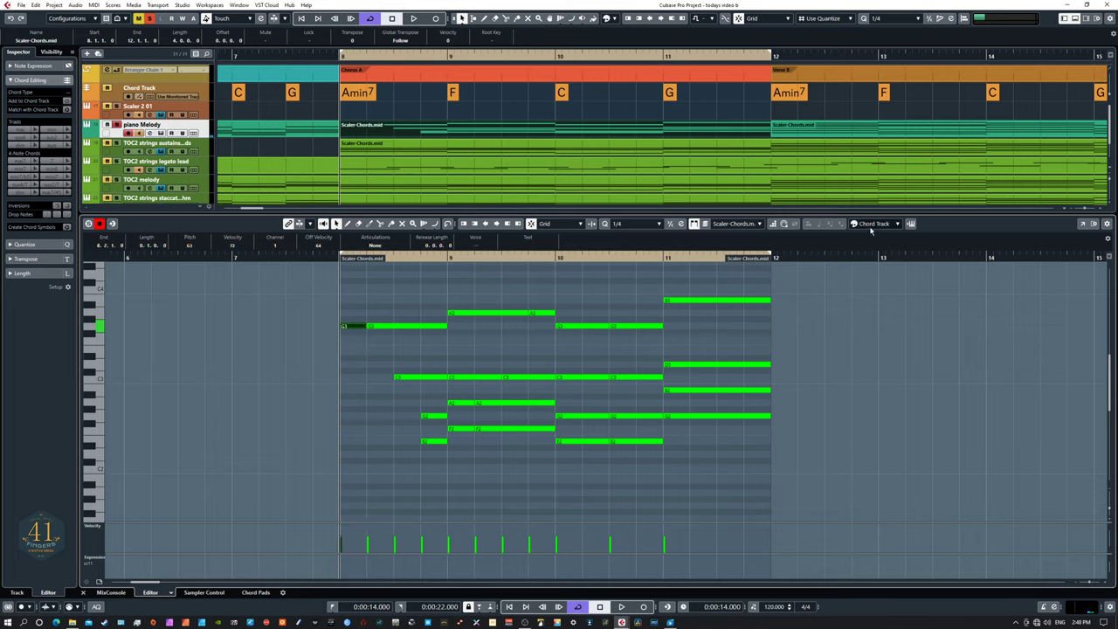
scroll(368, 376, "up", 2)
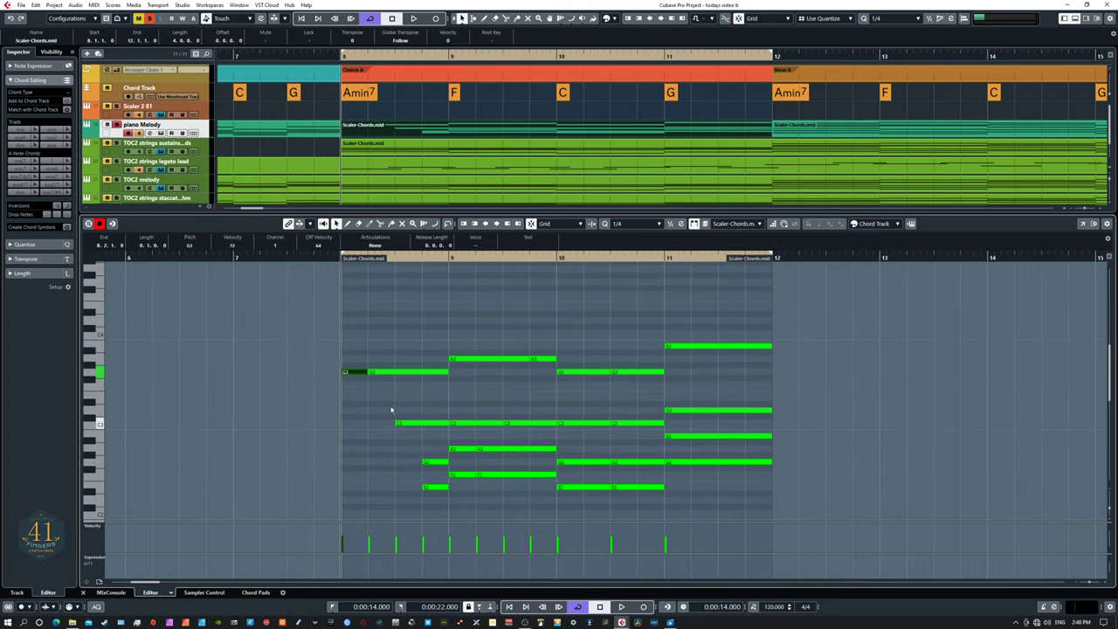
scroll(417, 367, "down", 2)
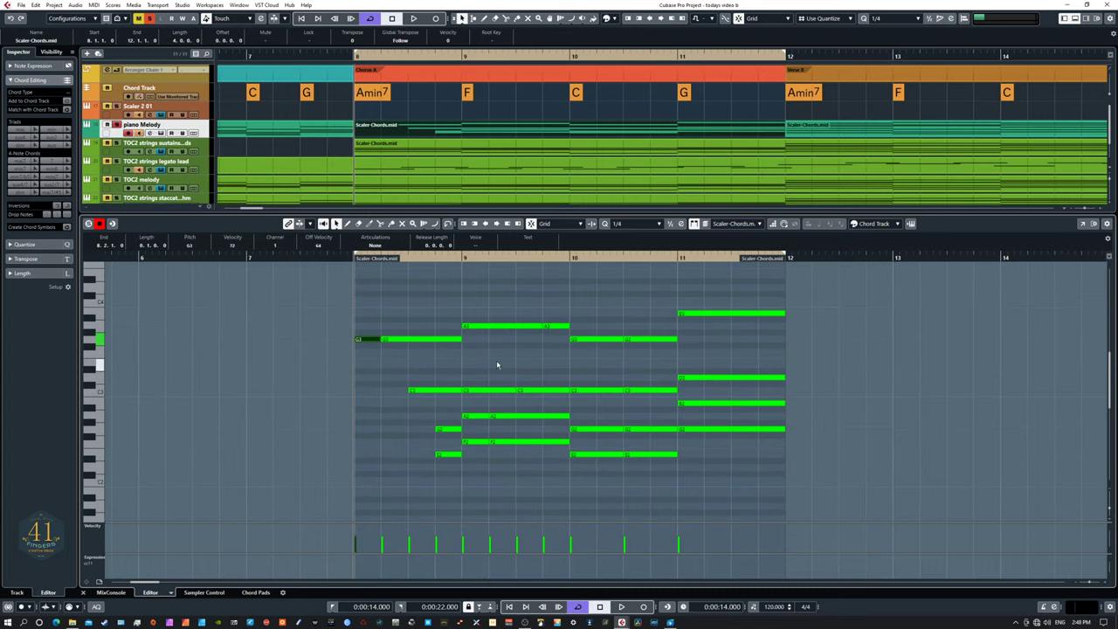
key("Down")
key("Down")
key("Down")
key("Down")
scroll(420, 366, "down", 3)
scroll(421, 363, "up", 2)
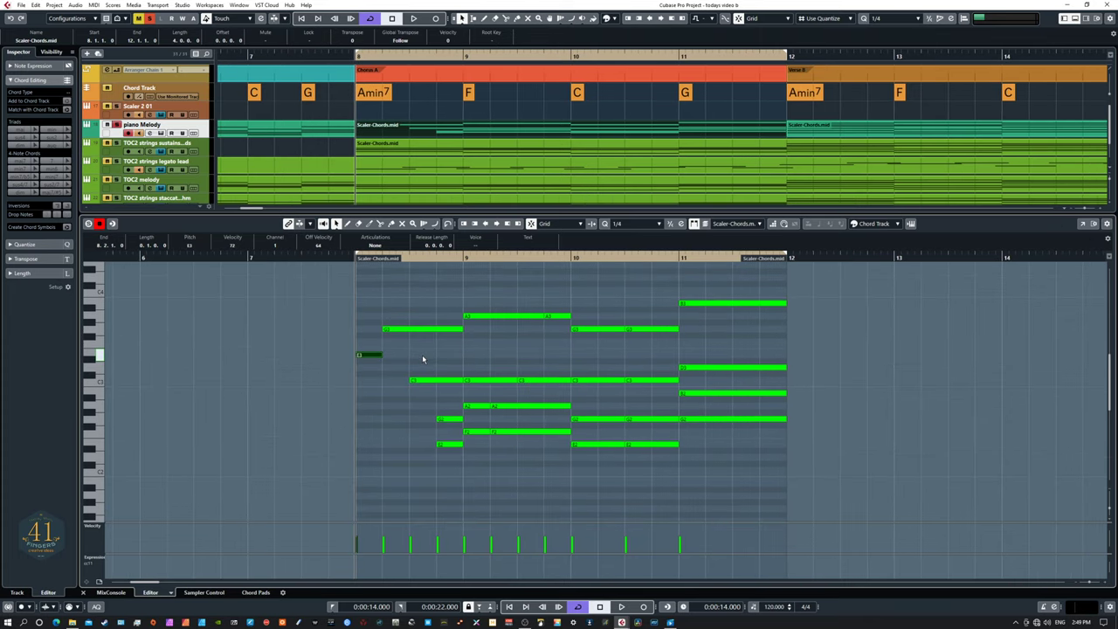
- Play back the chorus from bar 8 with the changed opening note and select the bar 8 notes for review
key("space")
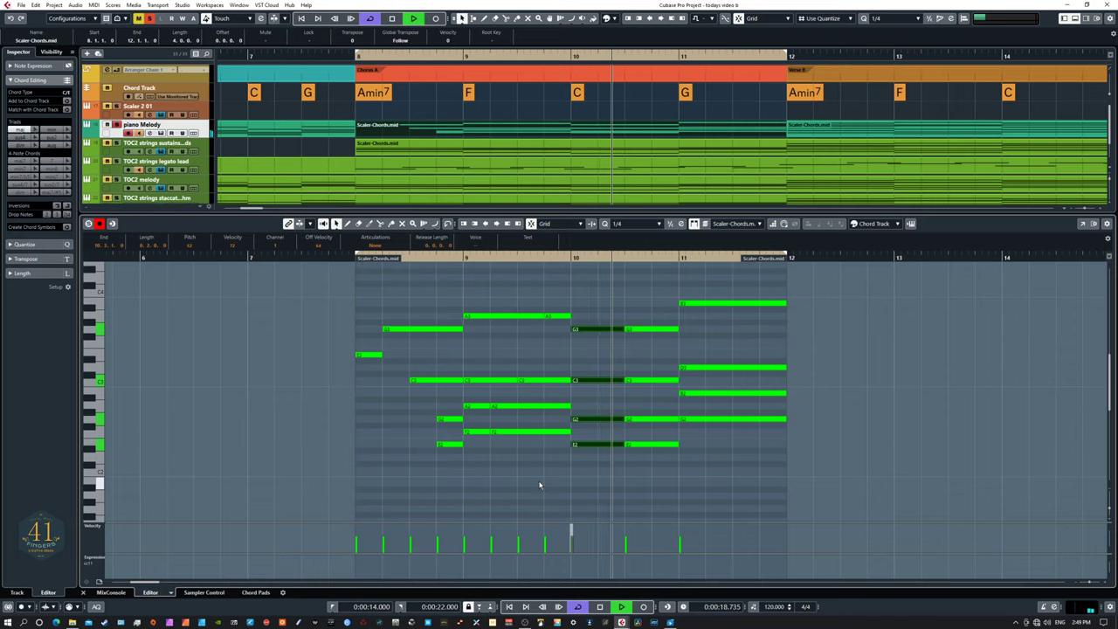
key("space")
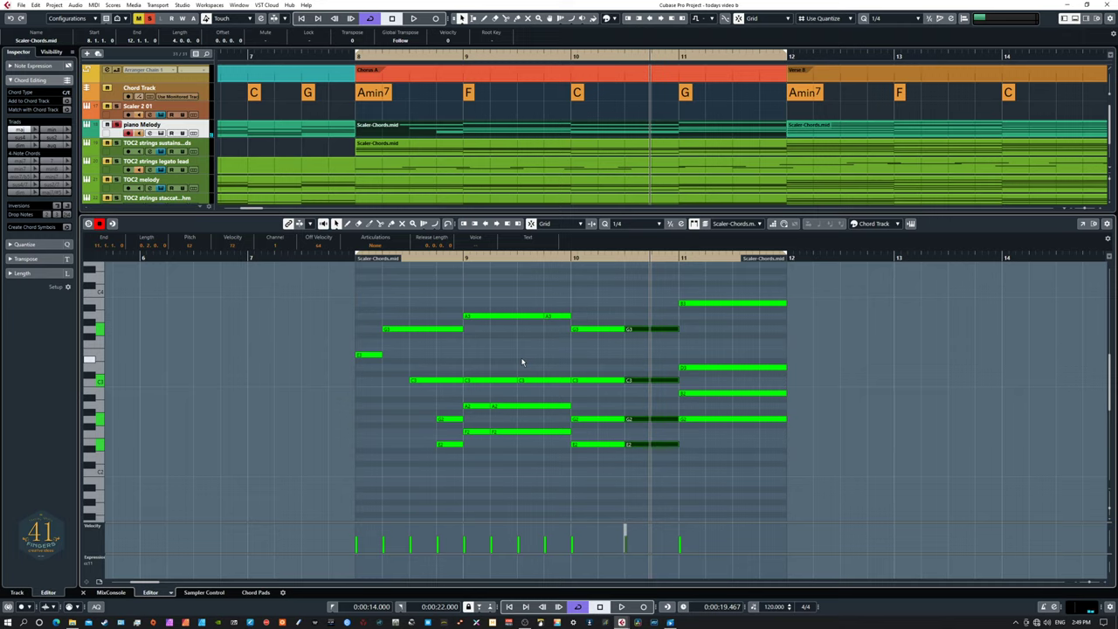
key("KP_0")
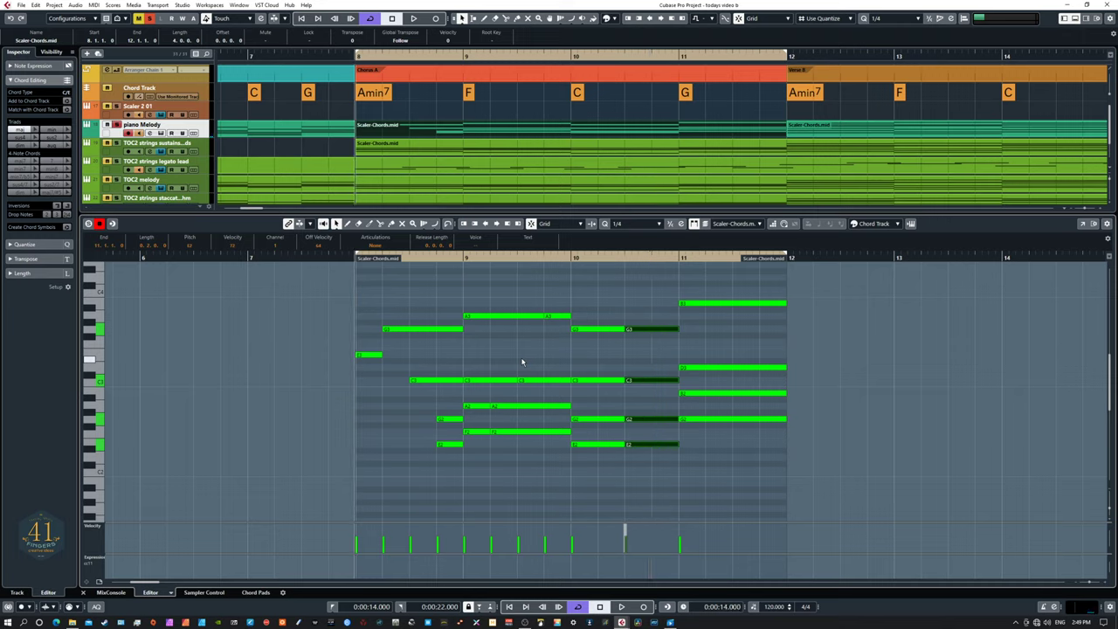
left_click_drag(372, 308, 450, 470)
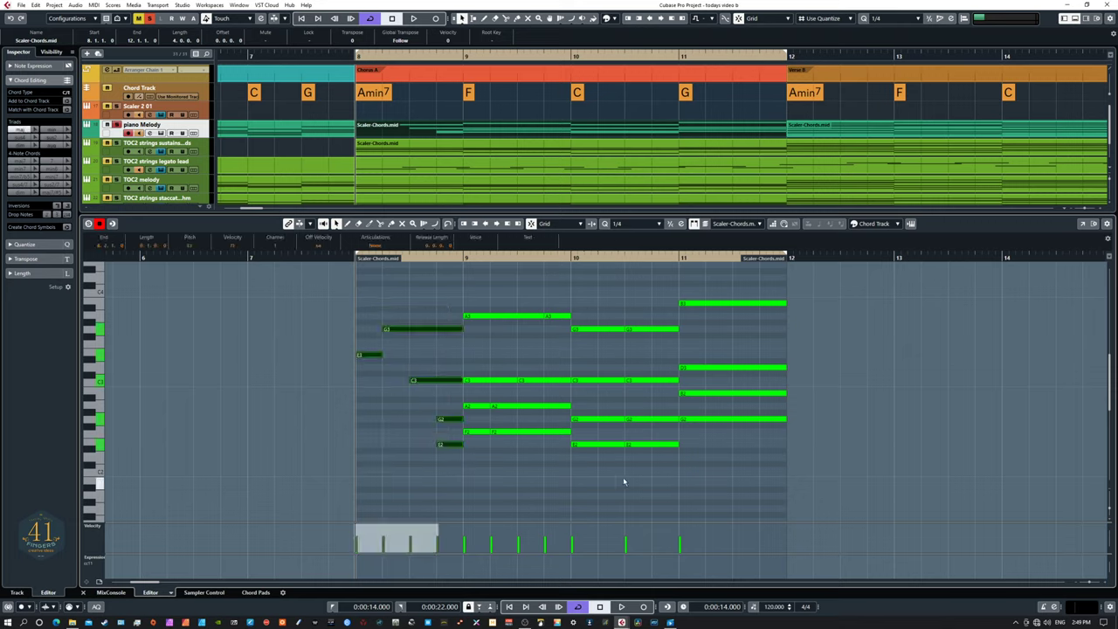
- Split the bar 11 chord notes: B3 at beat 2, D3 at beat 3, and B2 and G2 at beat 4
left_click_drag(697, 292, 755, 444)
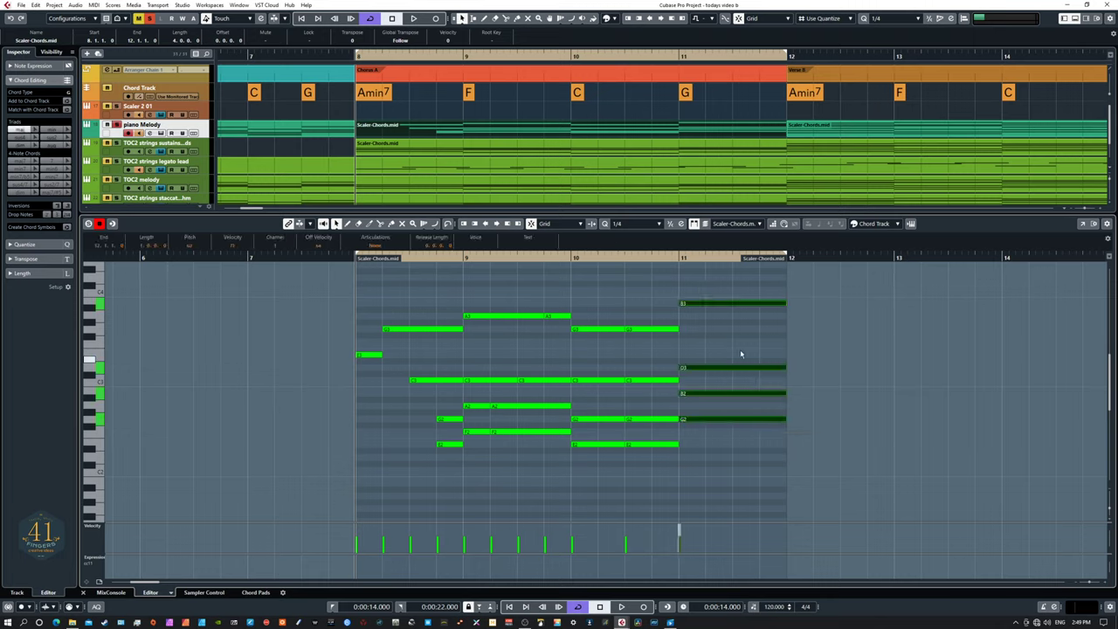
left_click(748, 332)
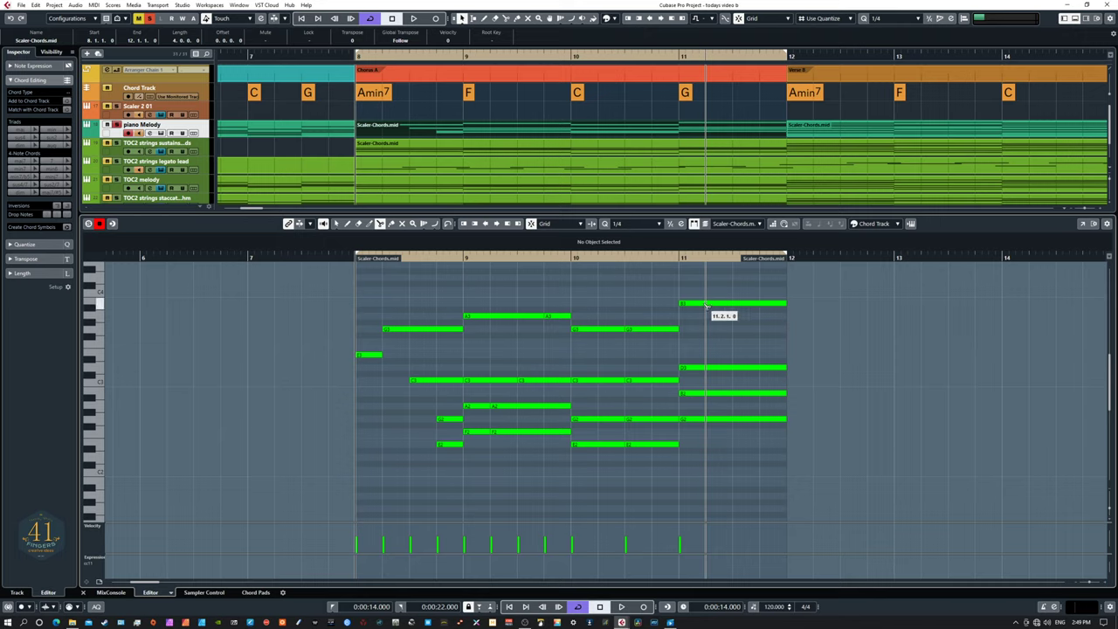
left_click(708, 304)
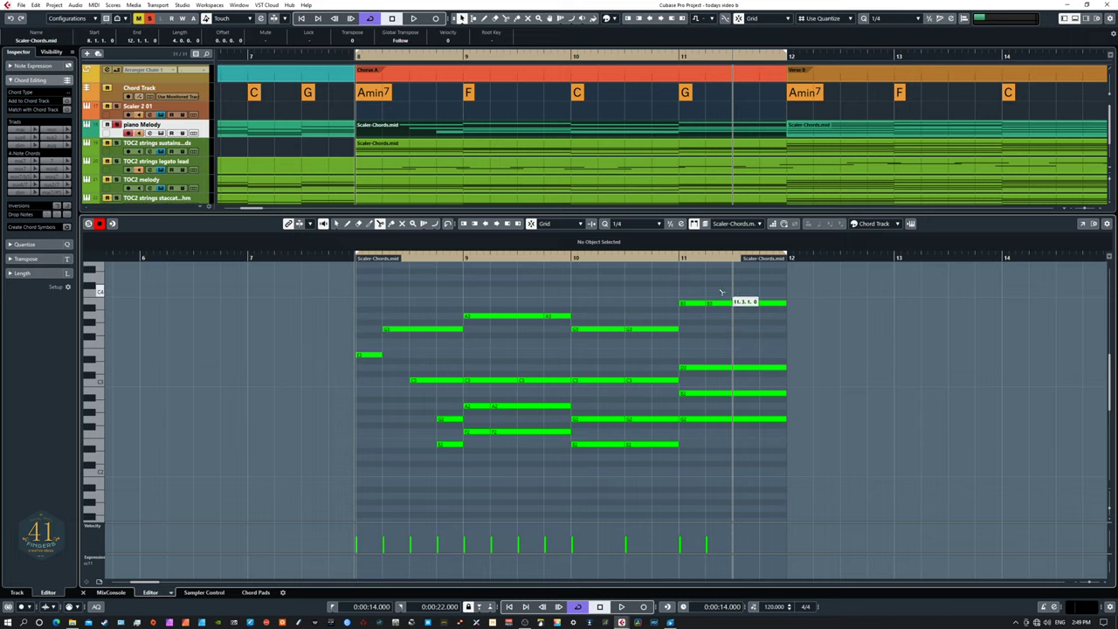
left_click(734, 368, "alt")
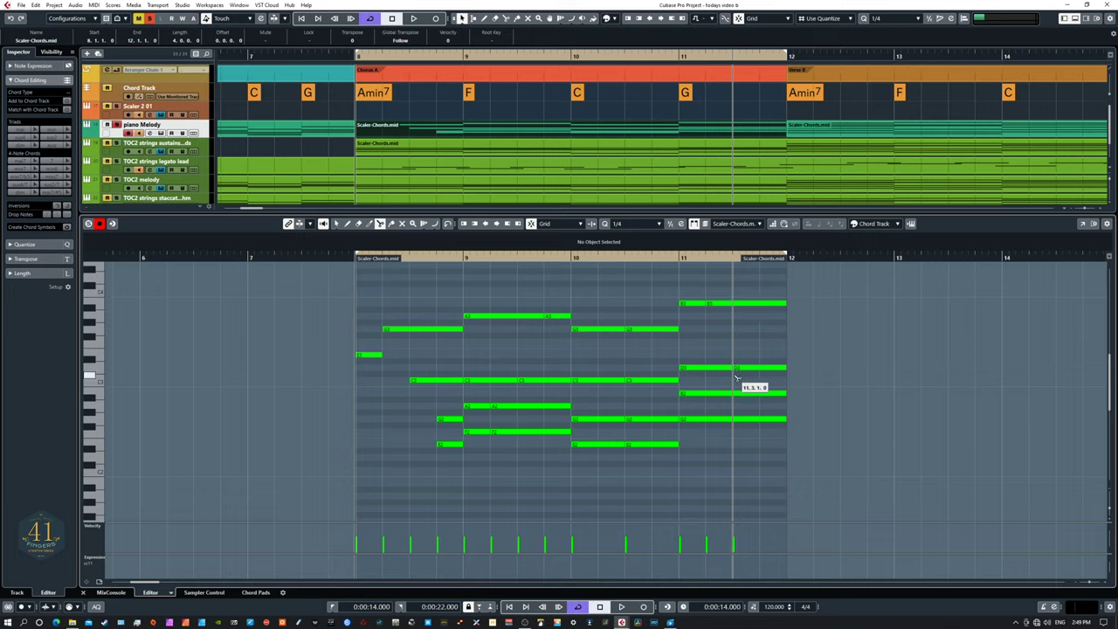
left_click(761, 394, "alt")
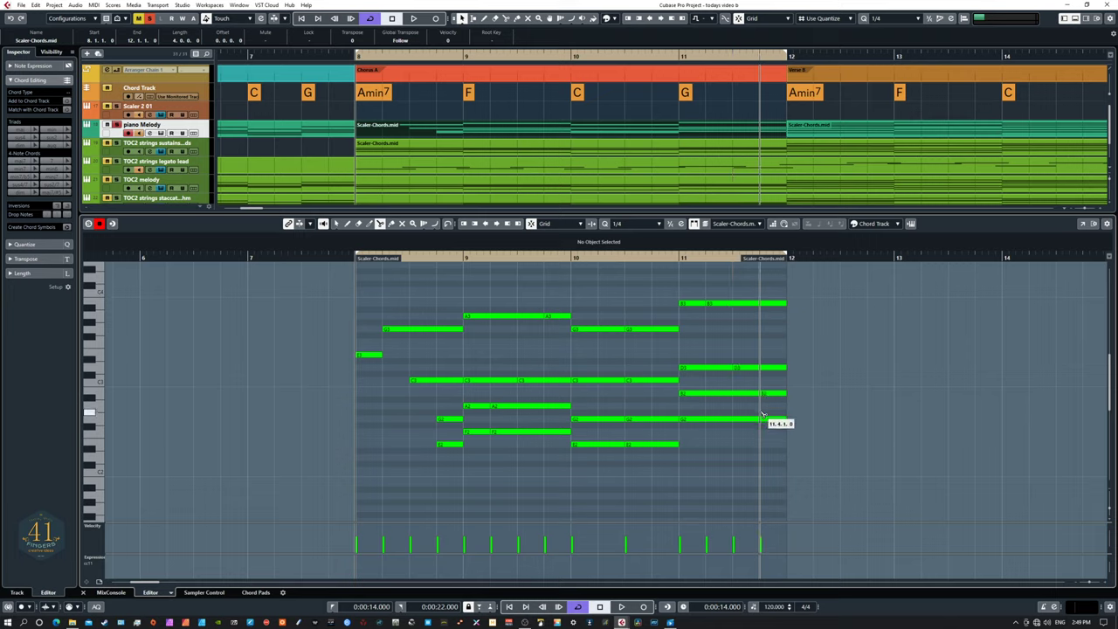
left_click(761, 419, "alt")
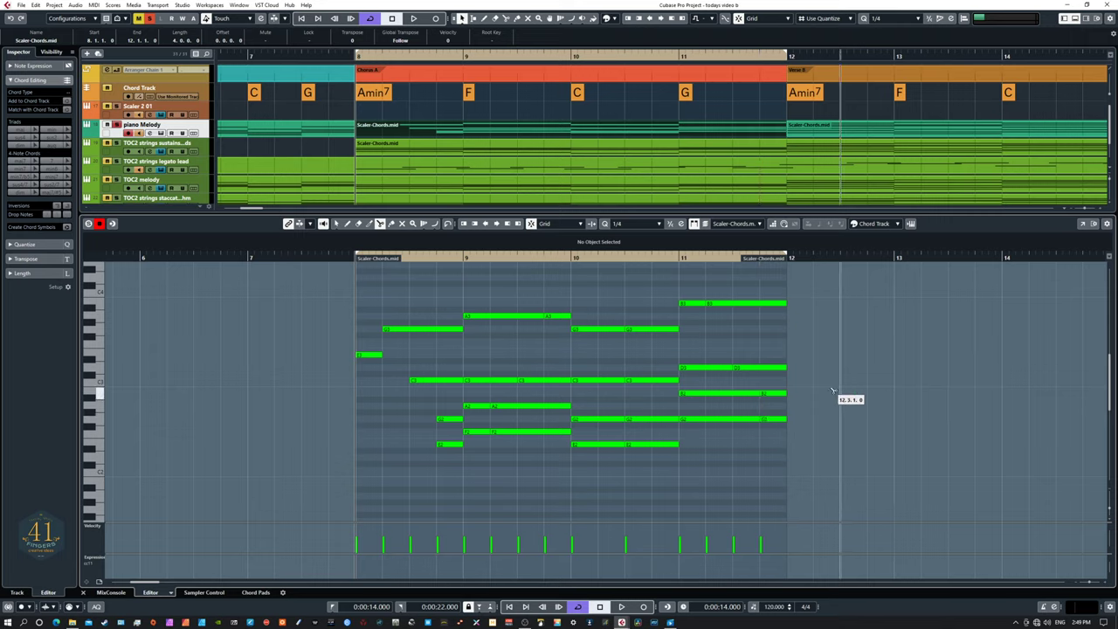
- Transpose the first B3 piece in bar 11 down to G3 and delete the first pieces of D3, B2 and G2
left_click(692, 304)
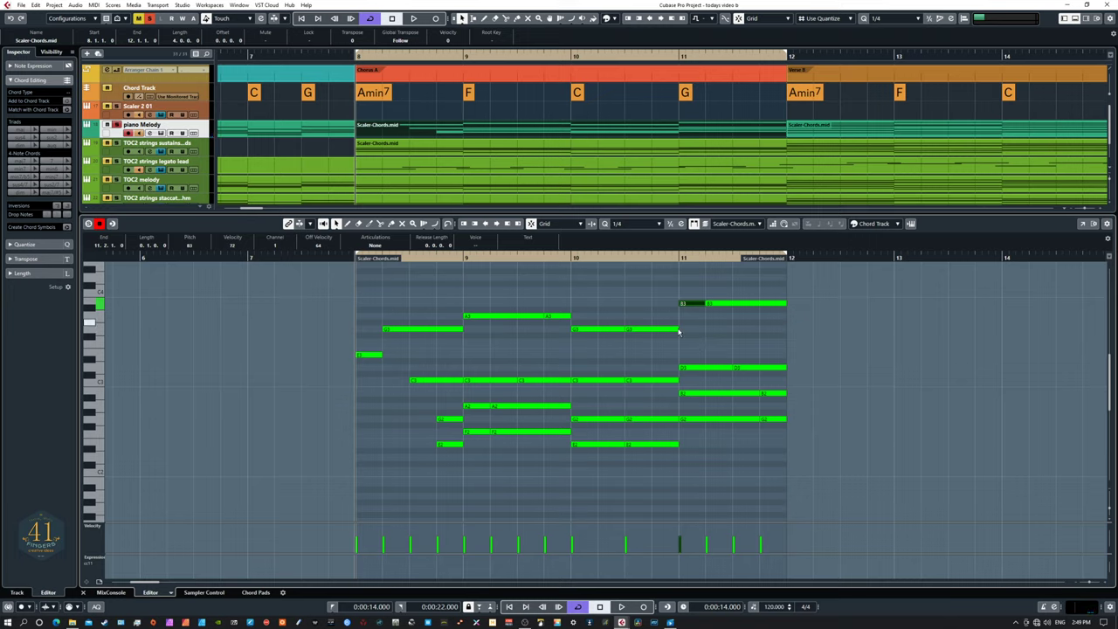
key("Down")
key("Down")
key("Down")
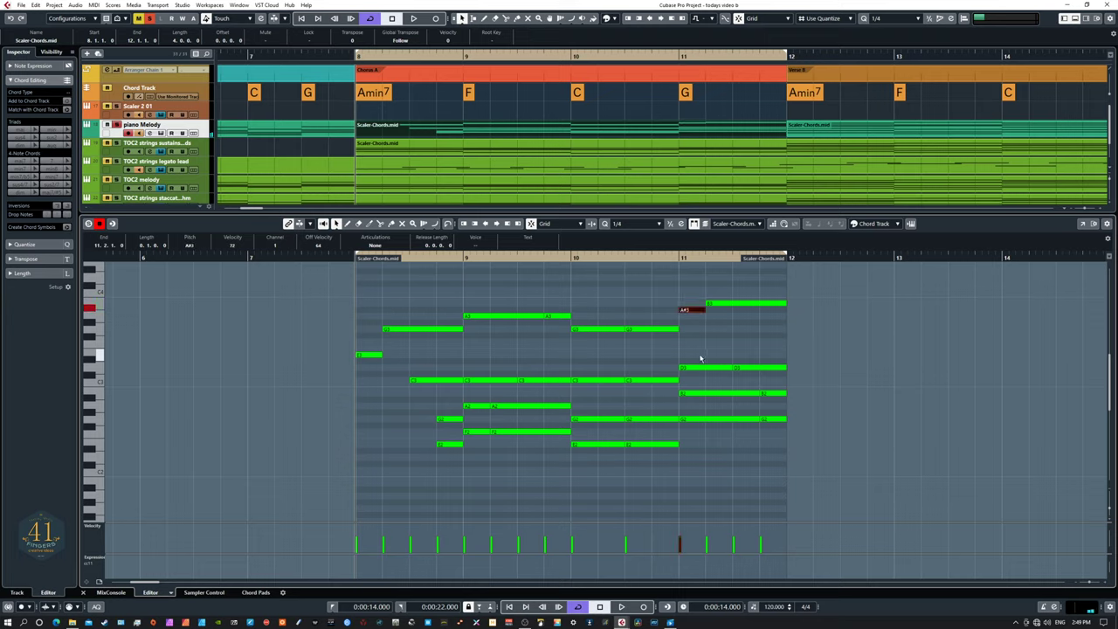
key("Down")
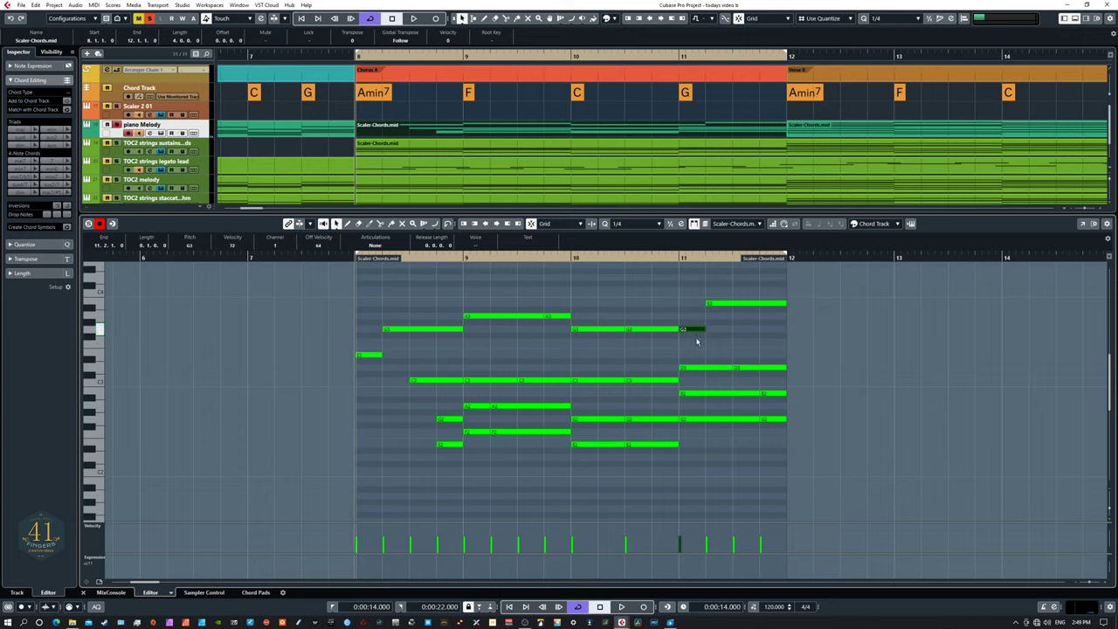
left_click_drag(697, 350, 707, 429)
key("Delete")
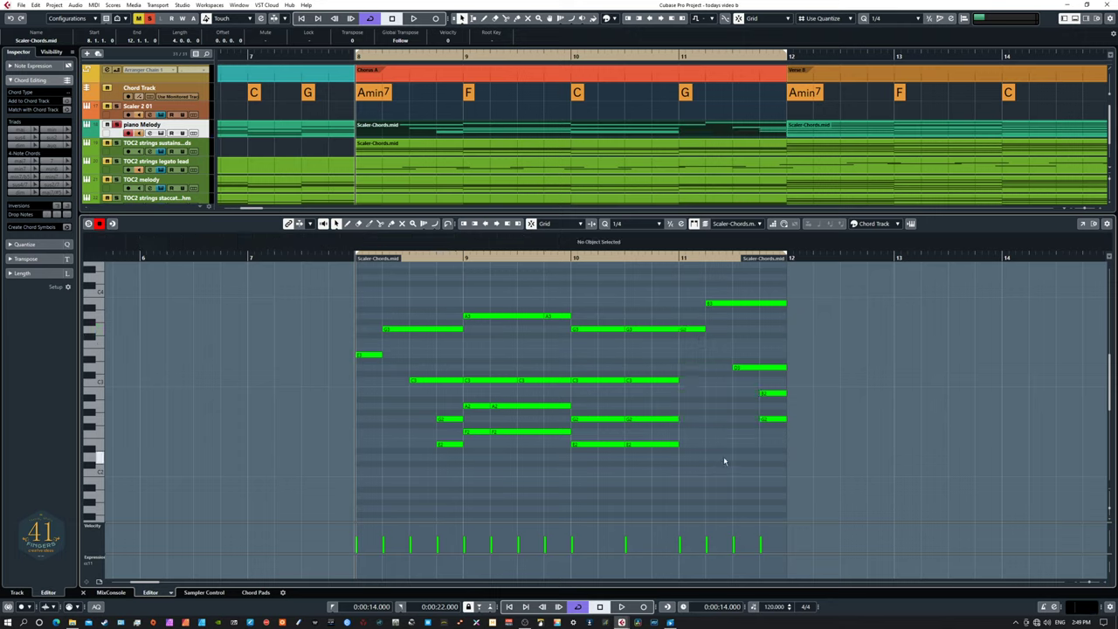
- Compare the note patterns of bars 8 and 11 and play back the chorus from bar 8
left_click_drag(349, 302, 457, 484)
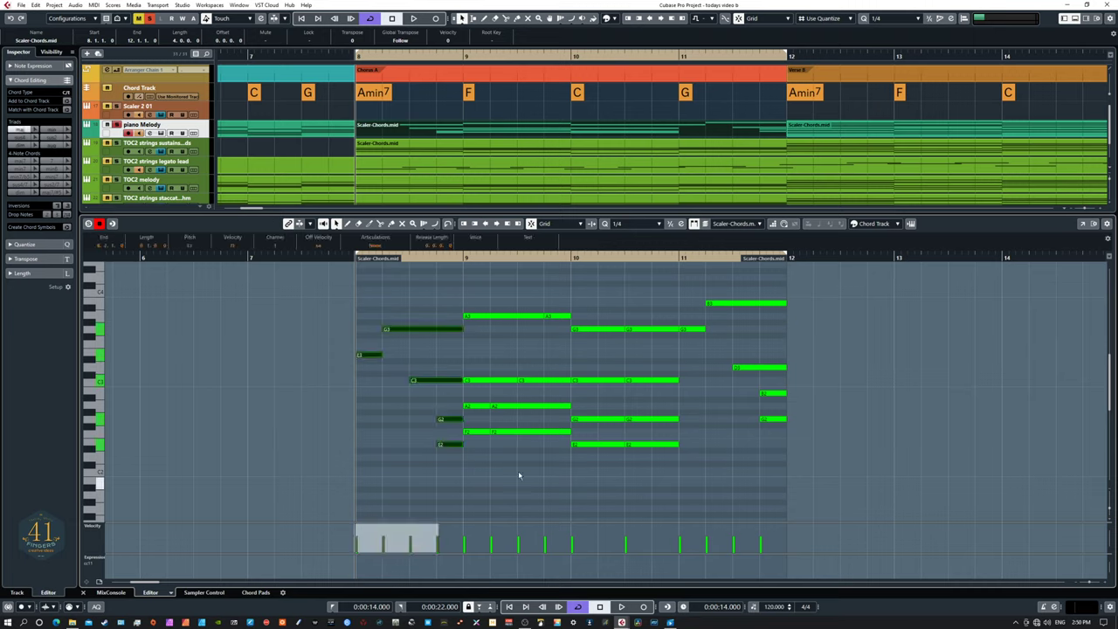
left_click_drag(691, 290, 773, 440)
left_click(828, 468)
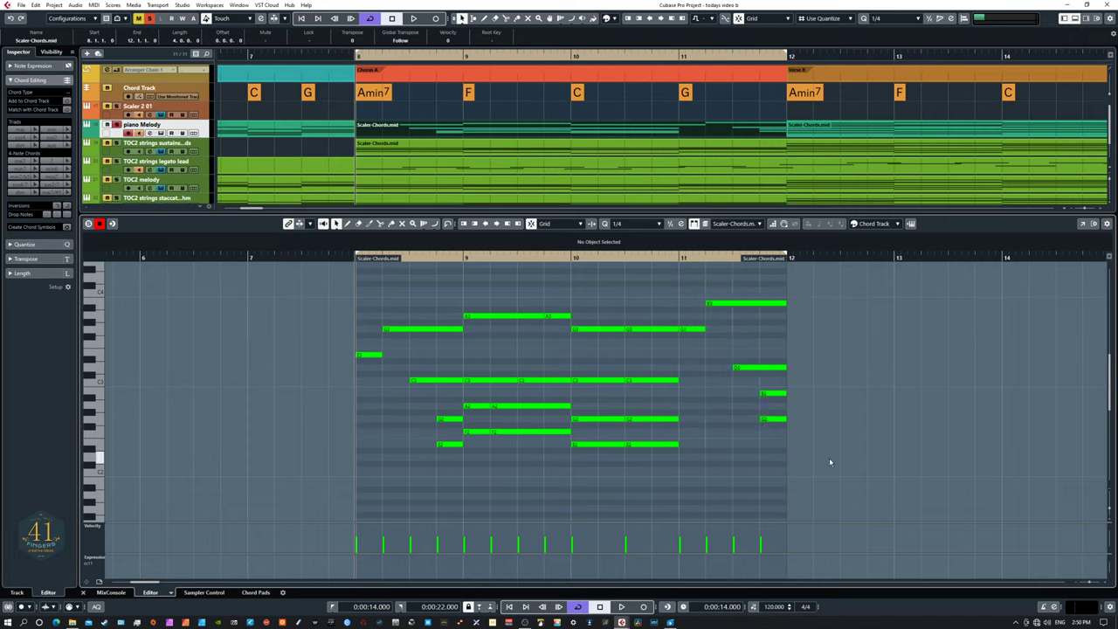
key("space")
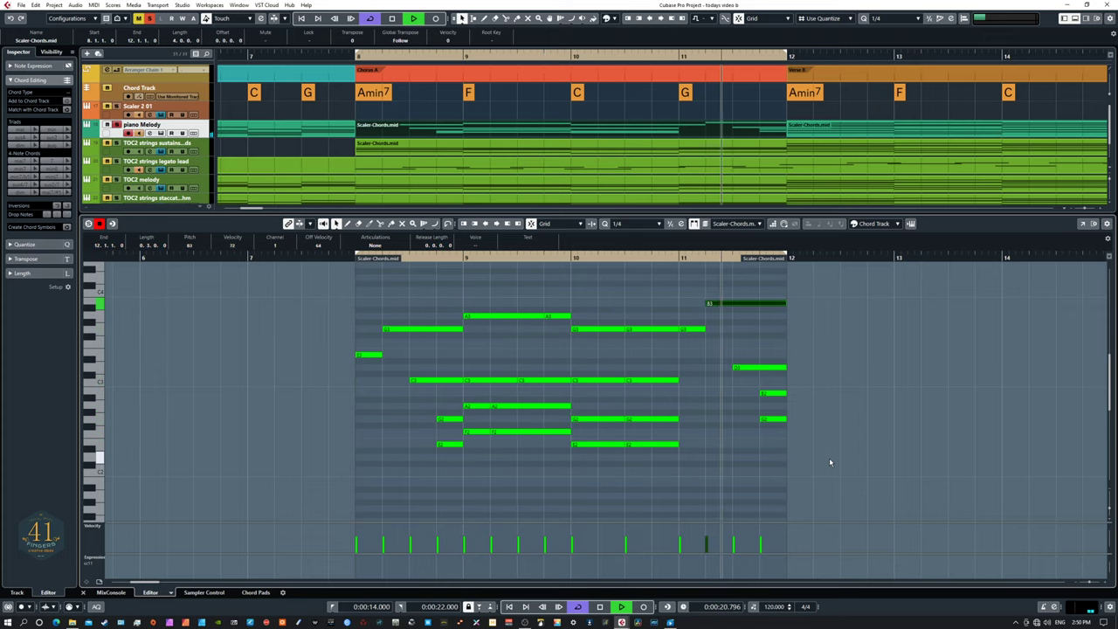
key("space")
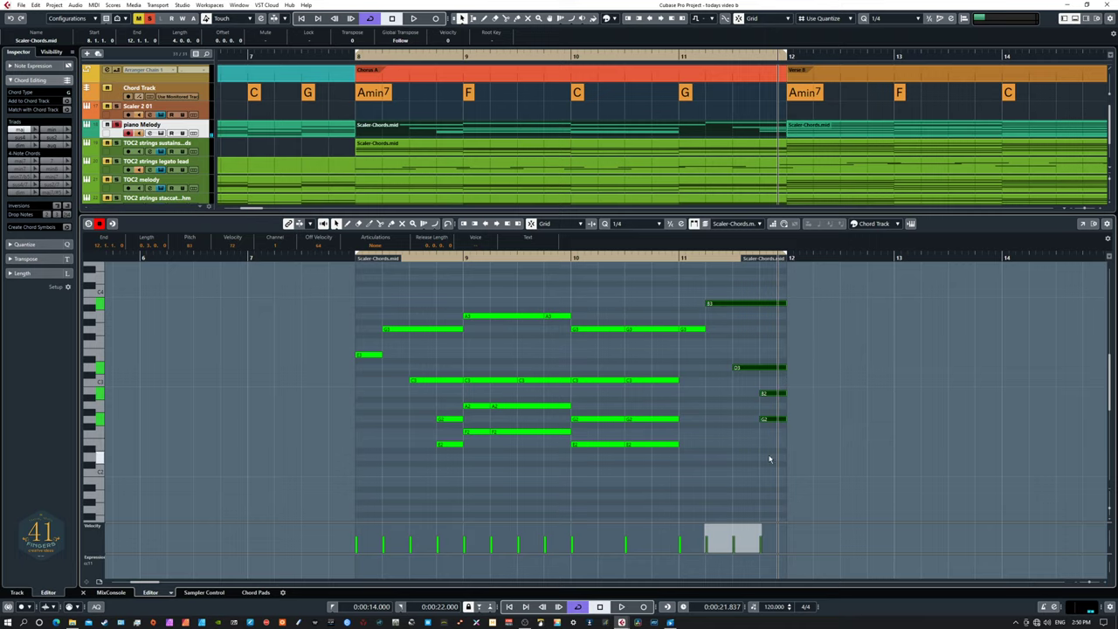
key("KP_0")
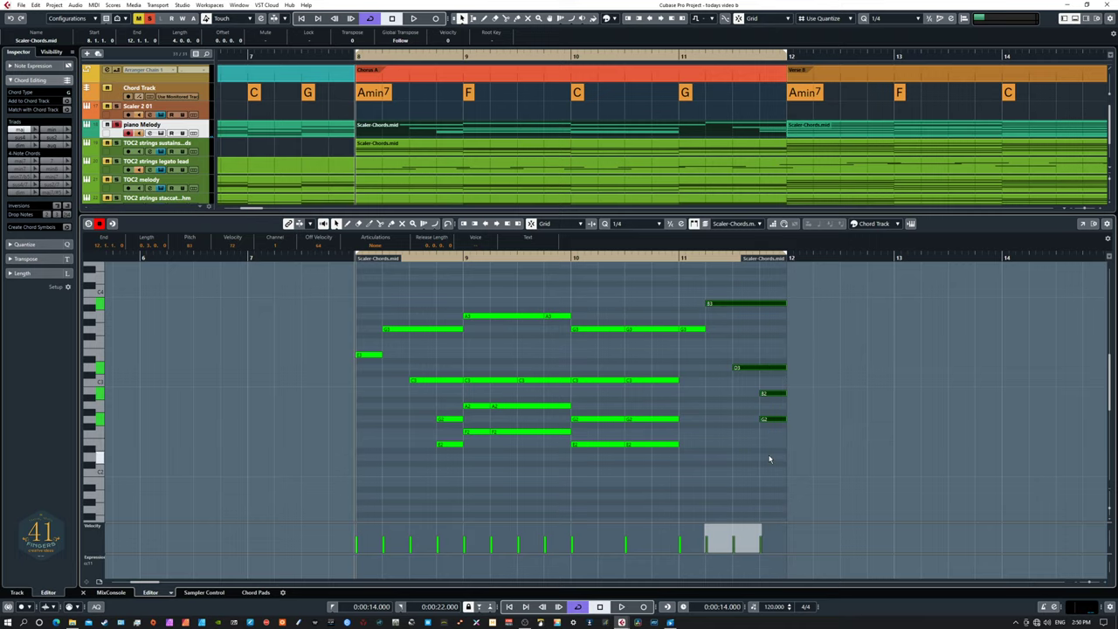
left_click(770, 458)
- Delete the first pieces of A3, C3, A2 and F2 at the start of bar 9
scroll(770, 459, "up", 1)
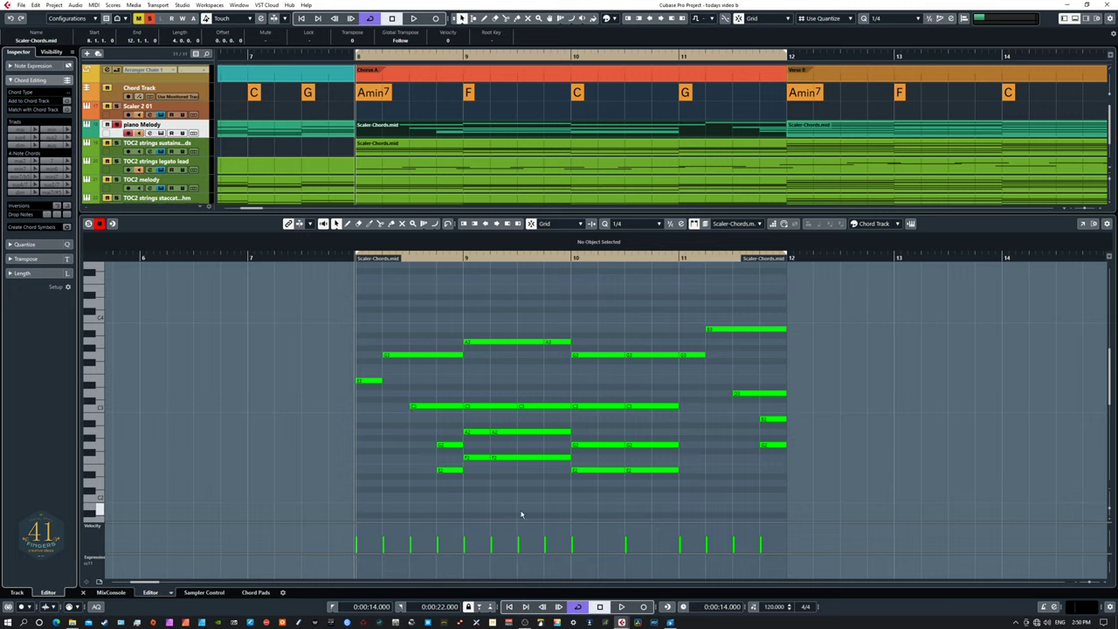
left_click_drag(472, 327, 485, 485)
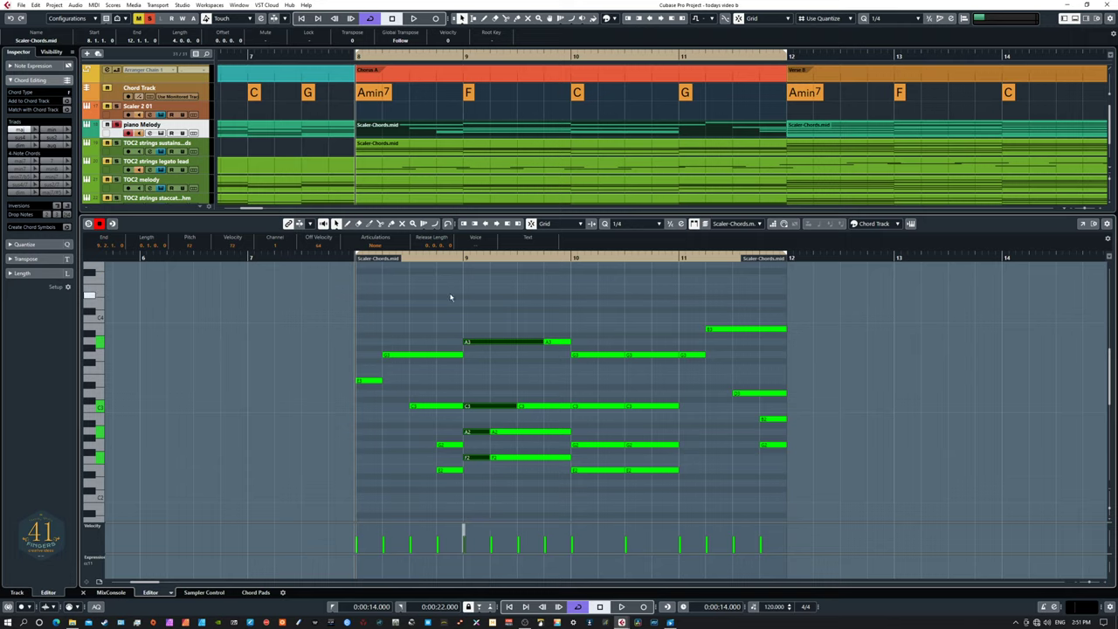
key("Delete")
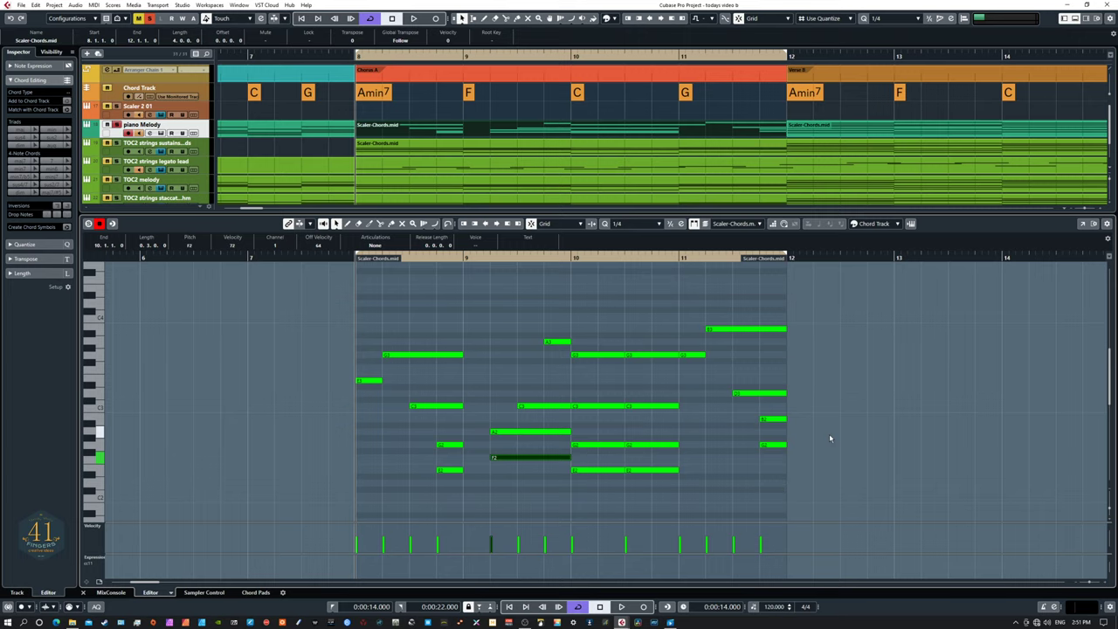
- Try to split all notes of the two repeated chords in bar 10 at beats 2 and 4 to make quarter-note chords
scroll(704, 449, "right", 2)
scroll(704, 450, "down", 1)
left_click_drag(567, 325, 628, 476)
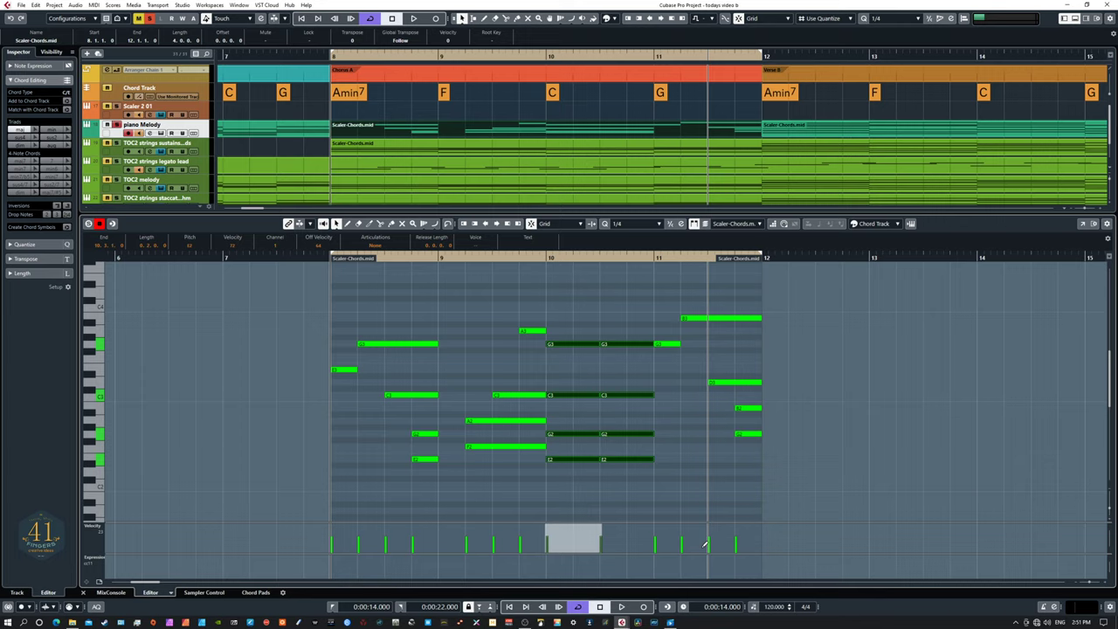
right_click(613, 375)
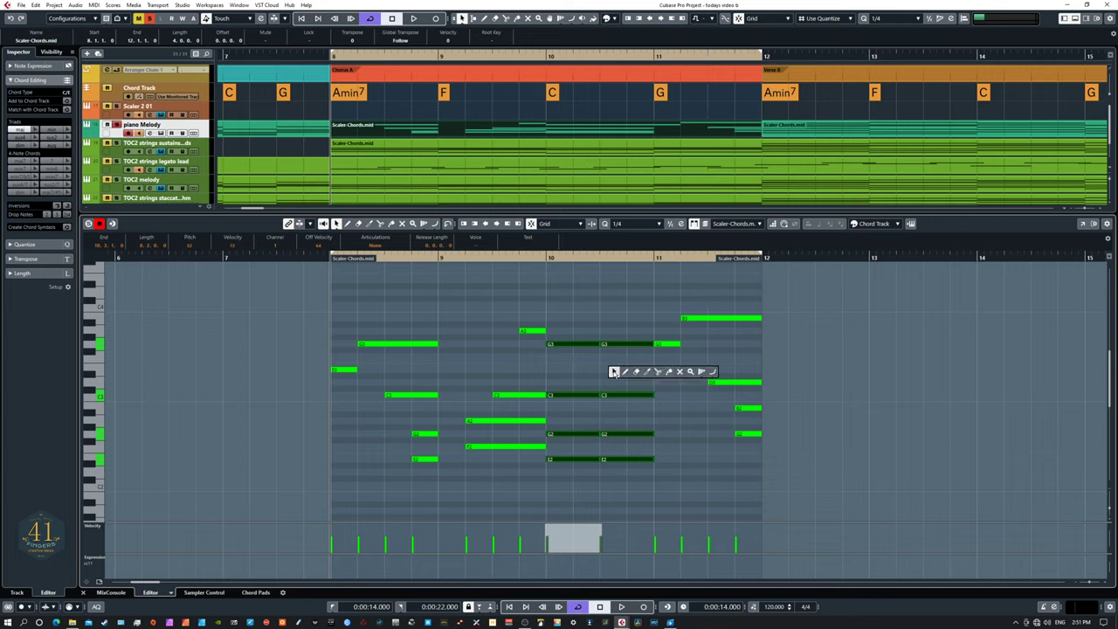
left_click(658, 374)
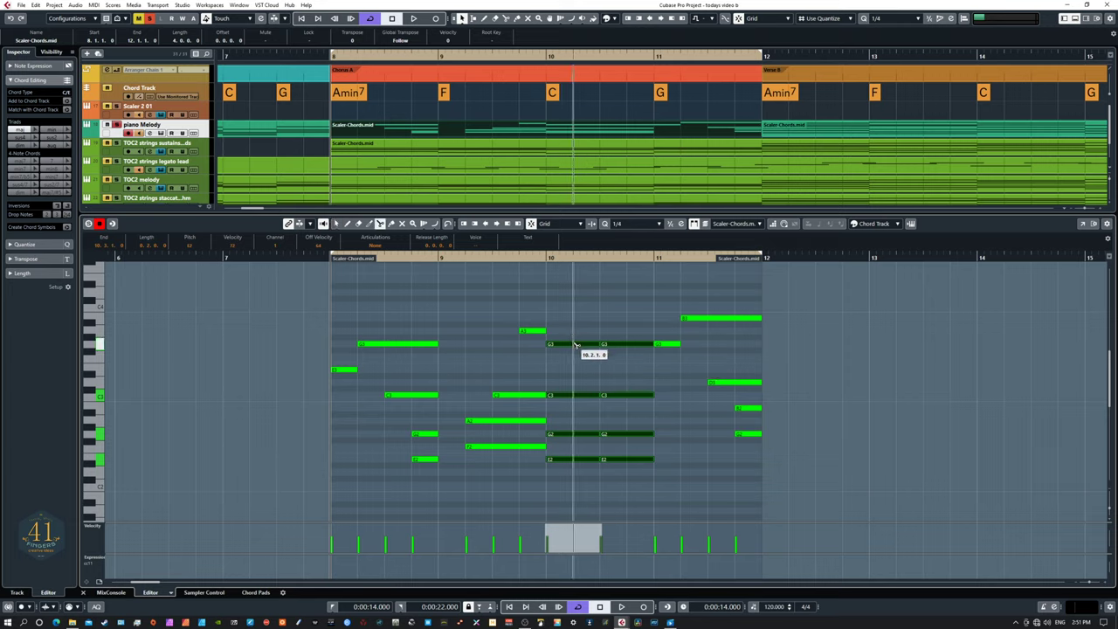
left_click(576, 344)
left_click(640, 348)
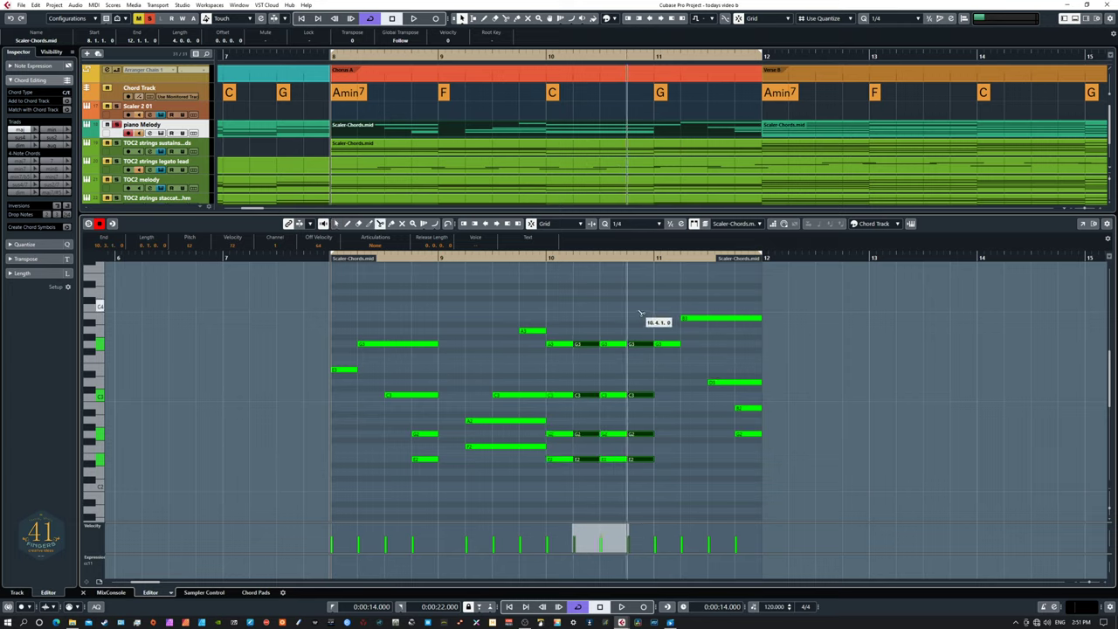
left_click(808, 325)
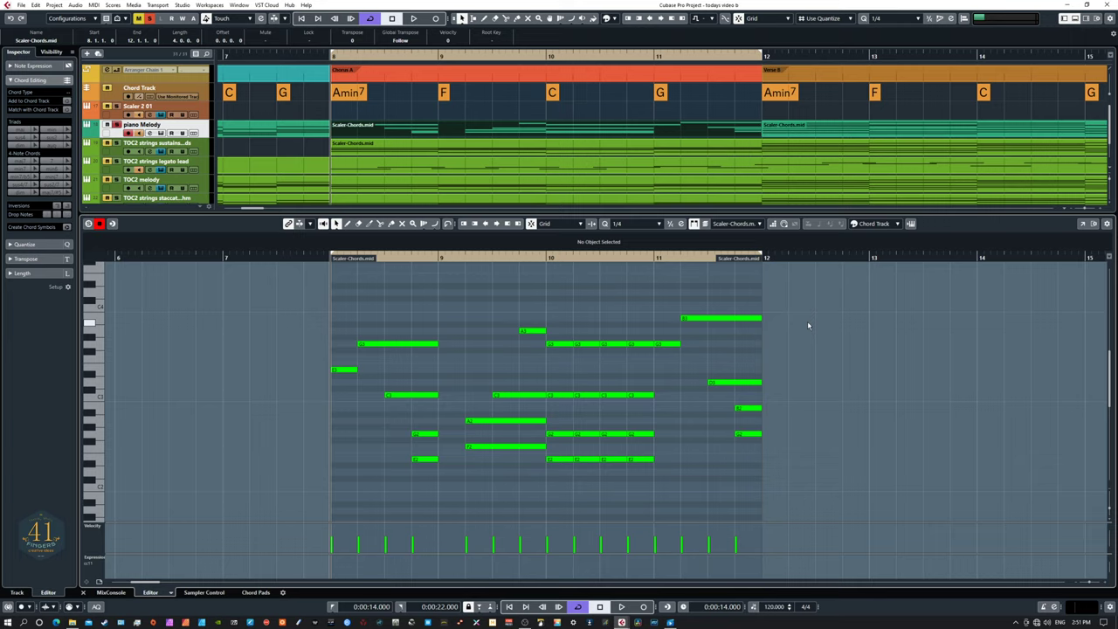
- Play back the chorus with the quarter-note chords and undo the splits in bar 10
key("space")
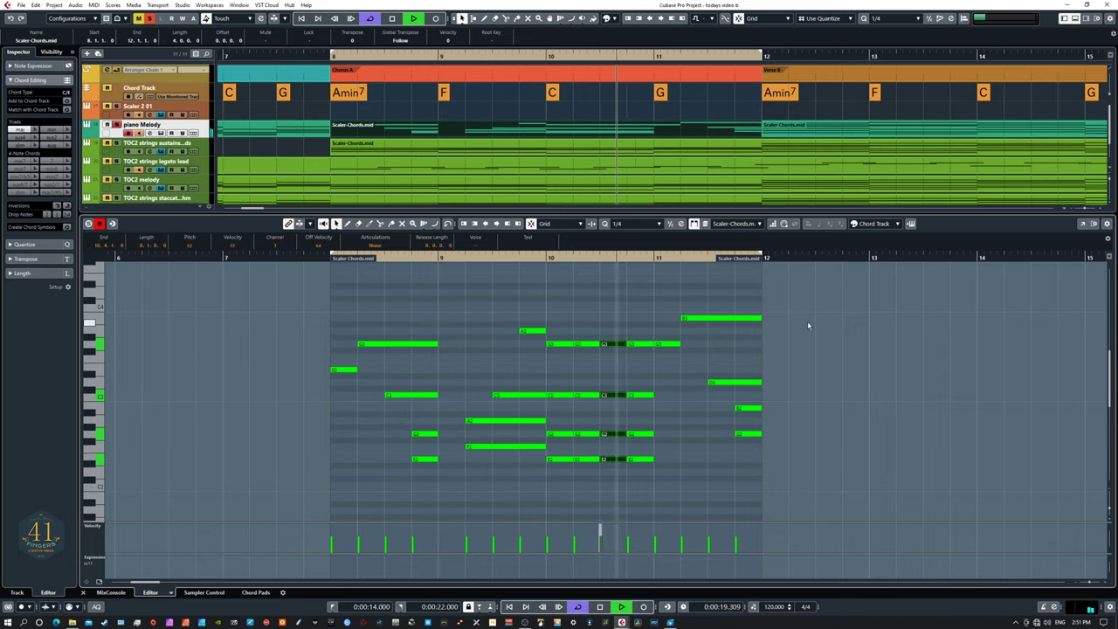
key("space")
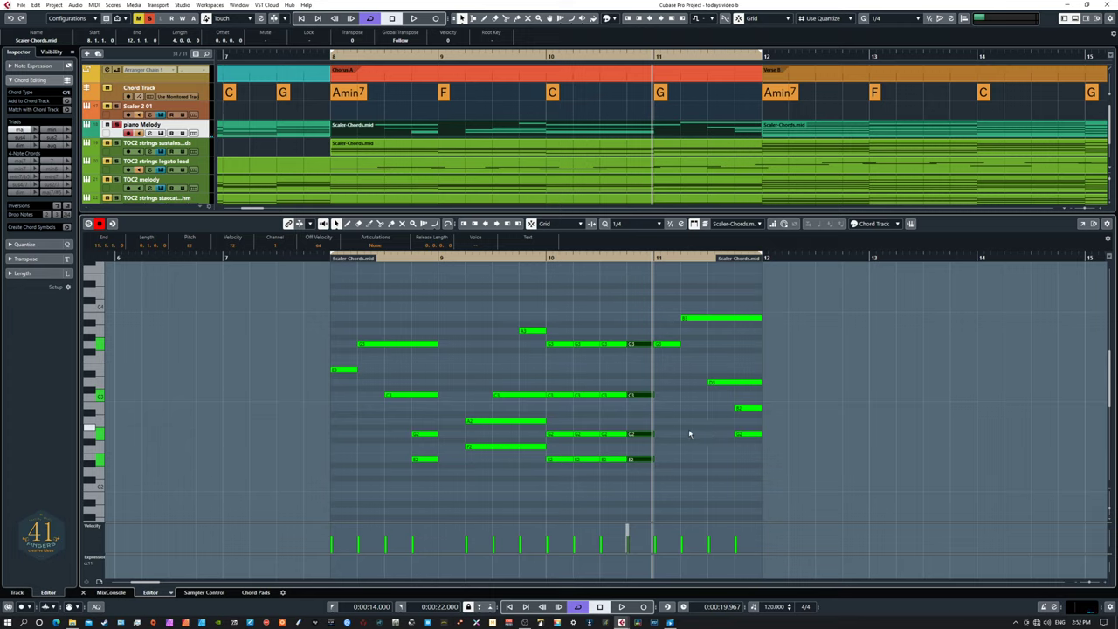
key("ctrl+z")
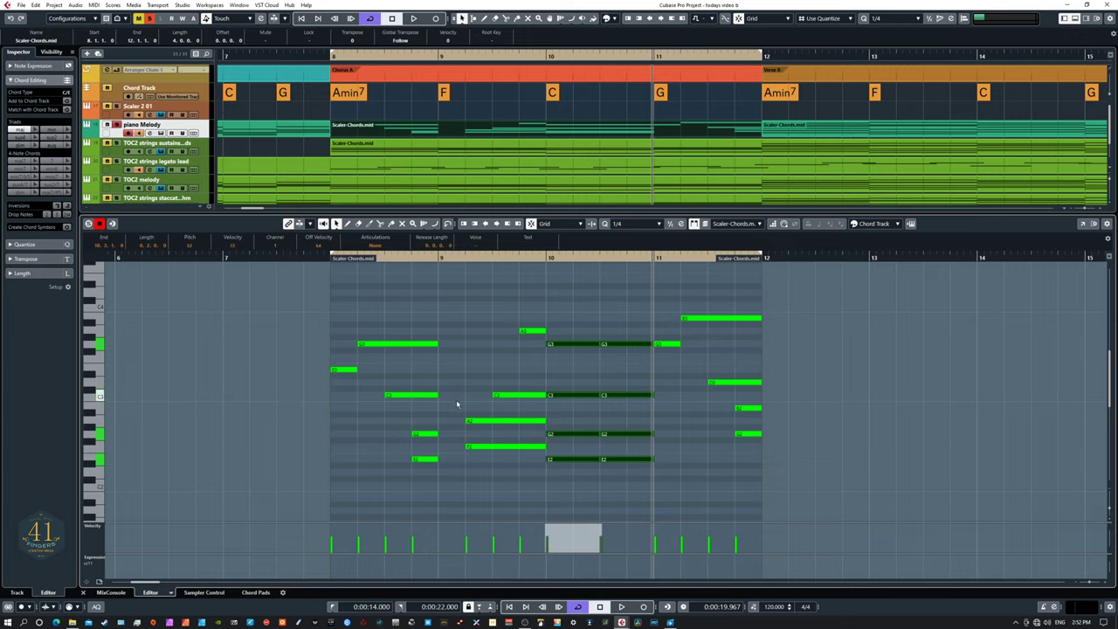
left_click(450, 428)
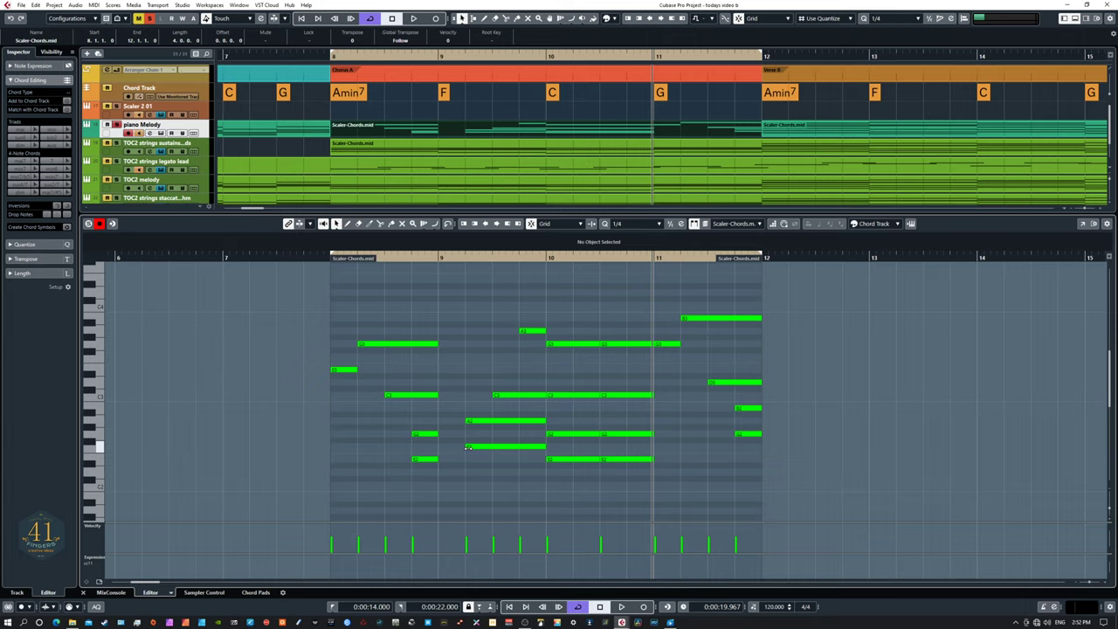
- Split the F2 note in bar 9 at beat 3 and select its first piece
right_click(494, 434)
left_click(536, 433)
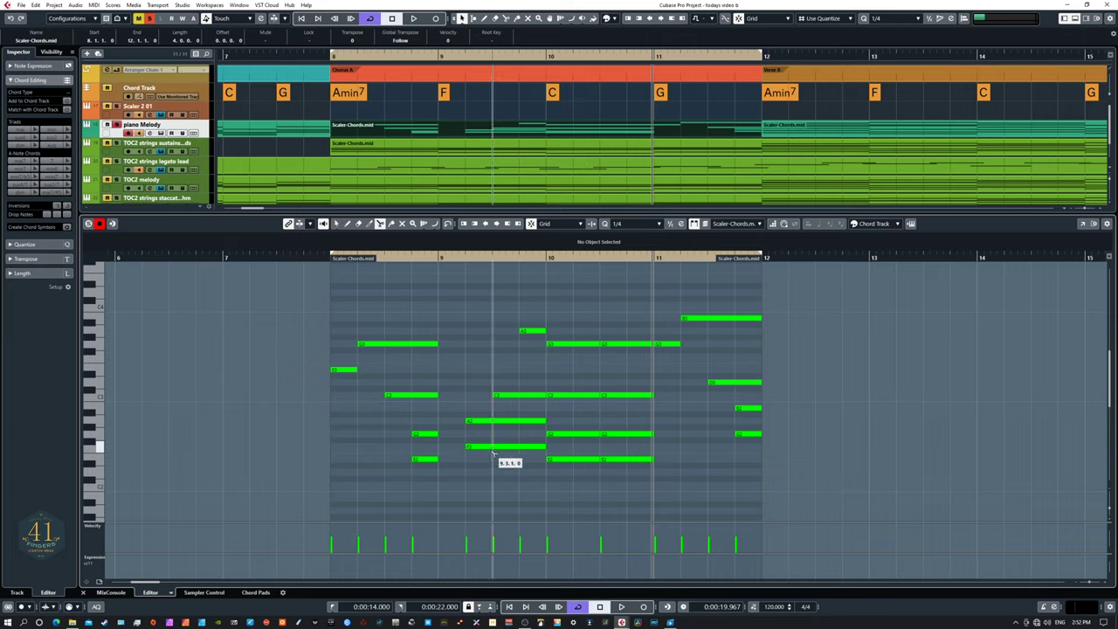
left_click(494, 446)
key("1")
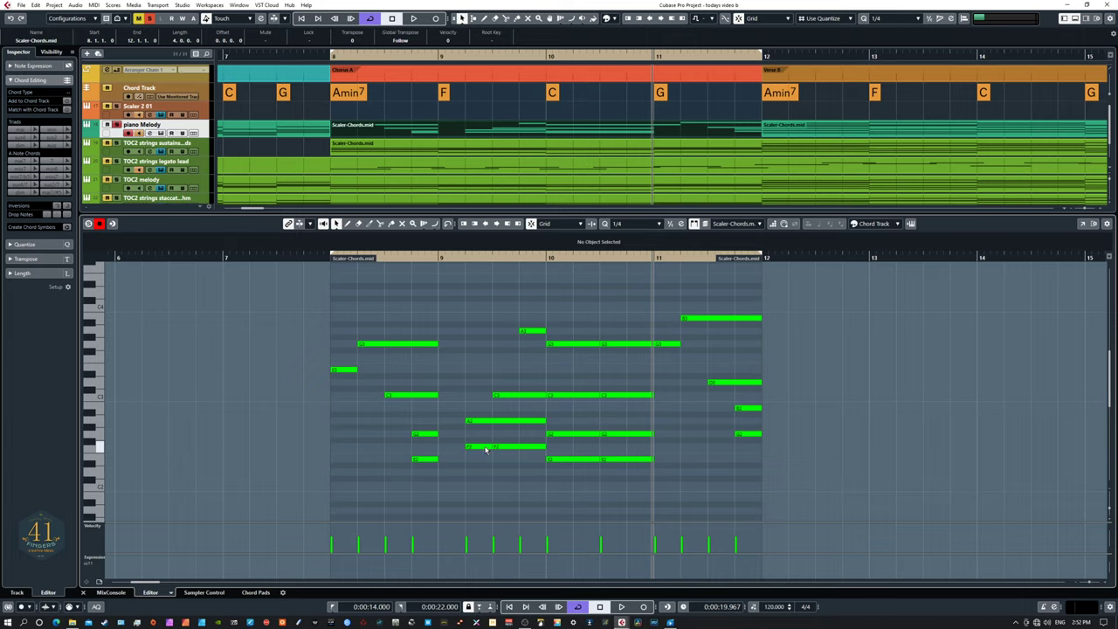
left_click(486, 447)
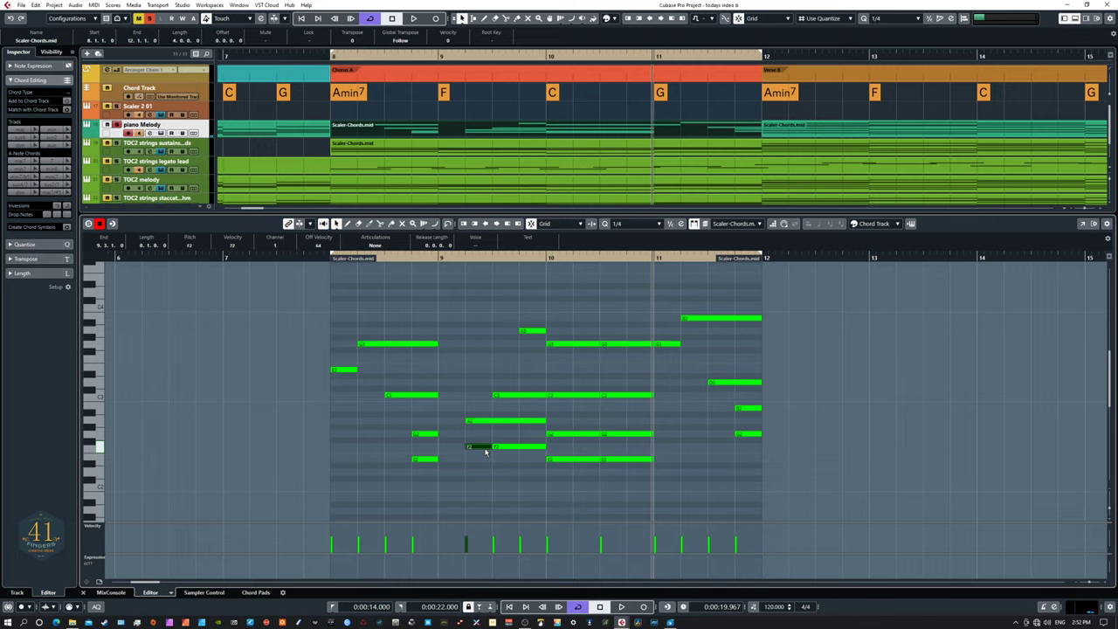
- Move the selected F2 note to the start of bar 9 and raise that bar's other F2 note to C3
key("ctrl+Left")
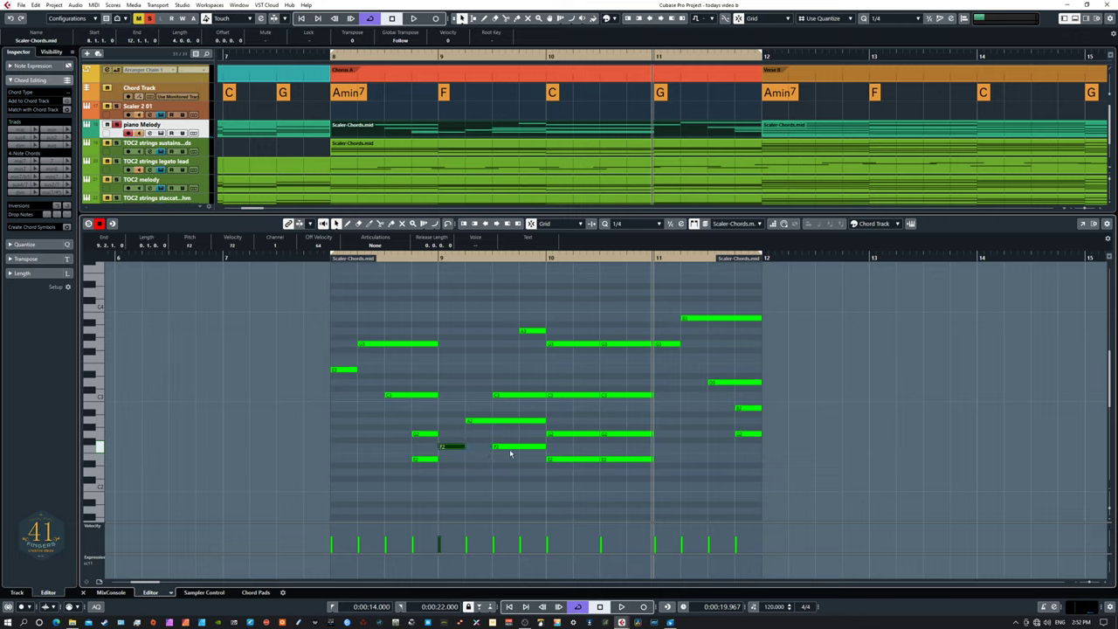
left_click(514, 450)
key("Up")
key("Up")
key("Up")
key("Up")
key("Up")
key("Up")
key("Up")
key("Up")
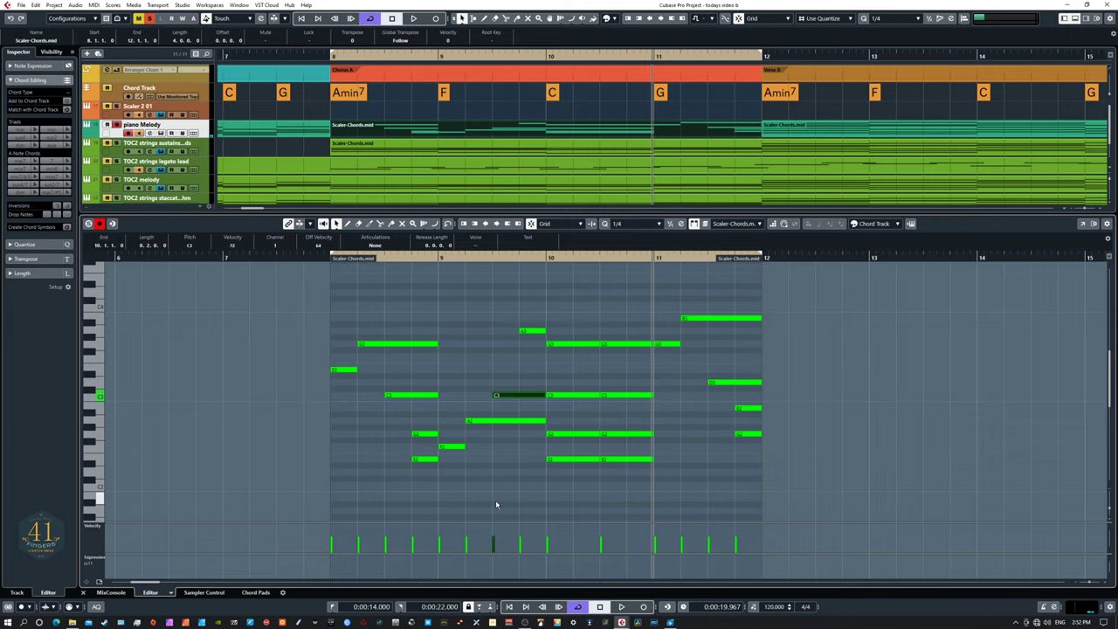
- Shorten the A2 note in bar 9 and the G3 note in bar 8 so each lasts two beats, ending at beat 4
left_click(534, 424)
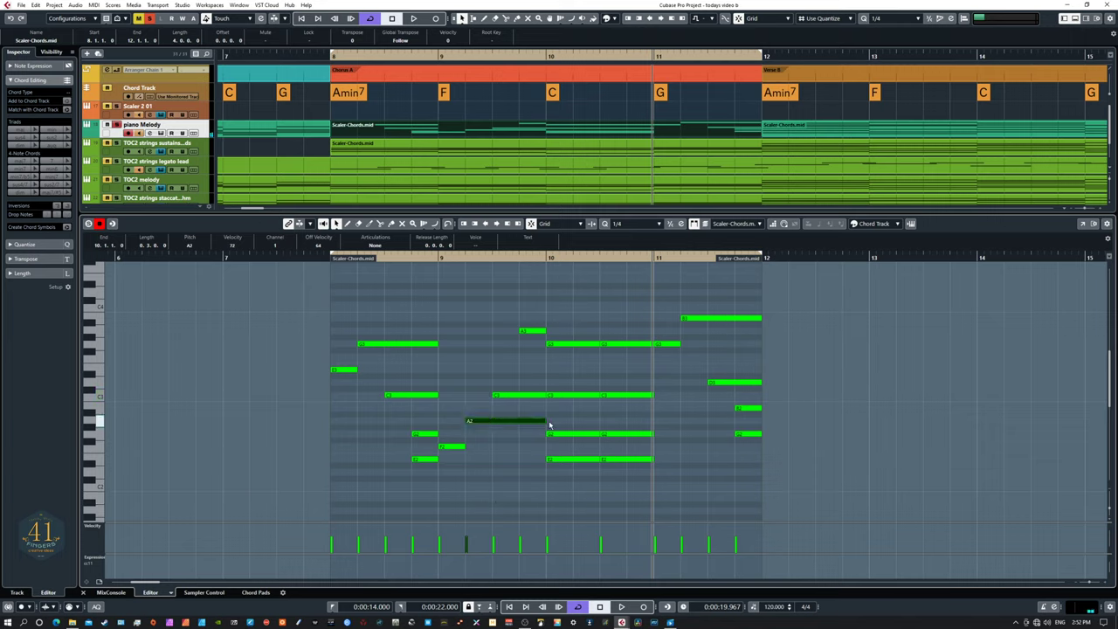
left_click_drag(542, 421, 519, 421)
left_click(522, 452)
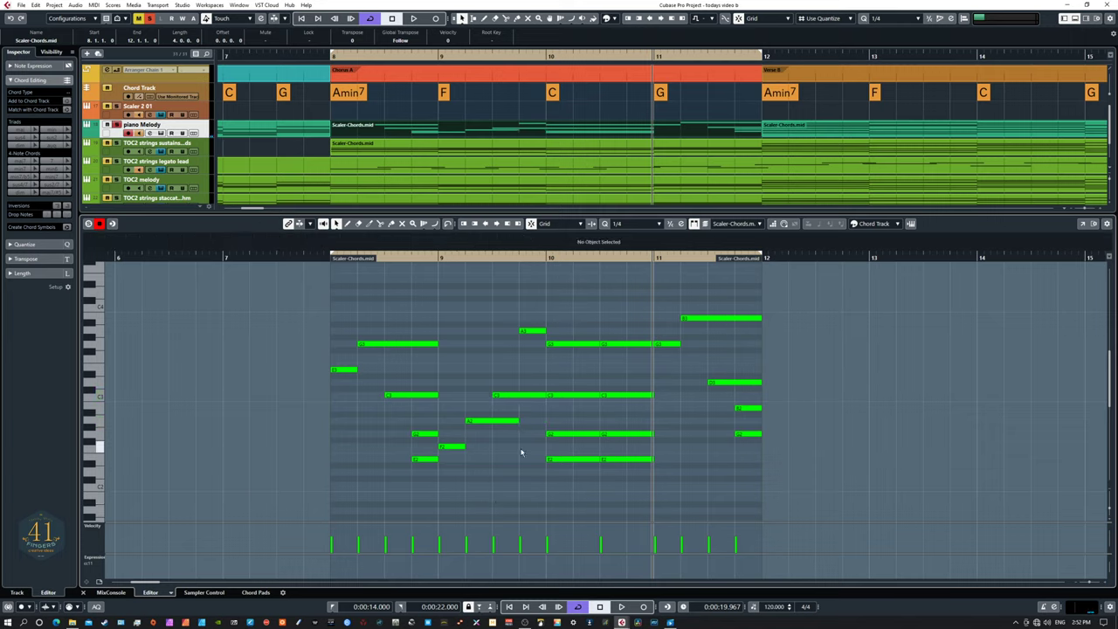
left_click_drag(435, 344, 412, 344)
left_click(432, 364)
- Play back the piano melody from the start of the bar 8 loop to check the edits
key("KP_1")
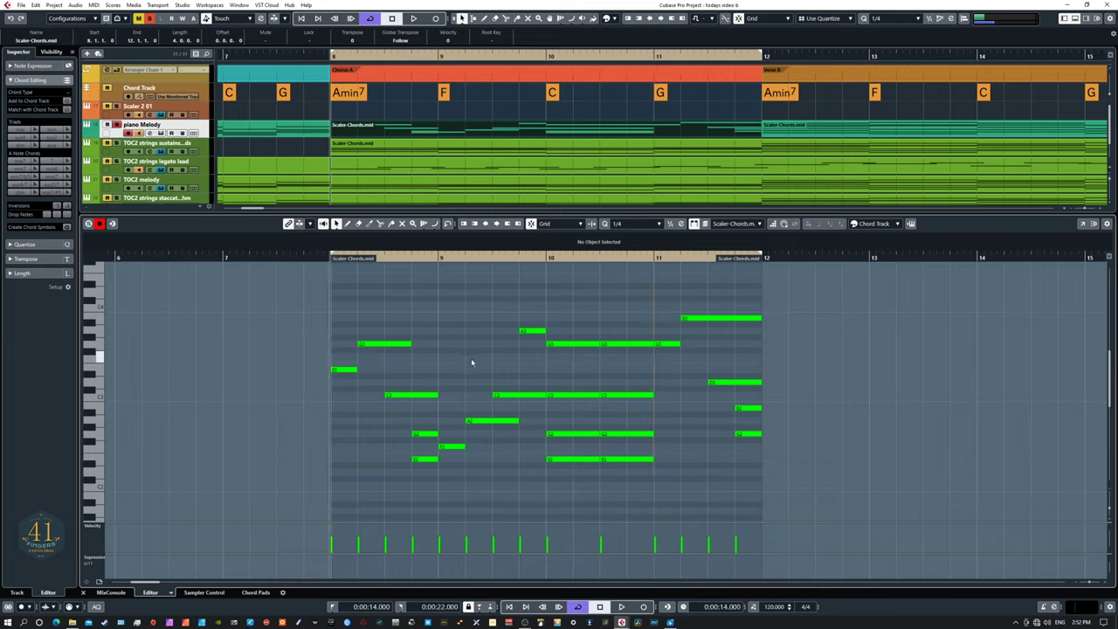
key("space")
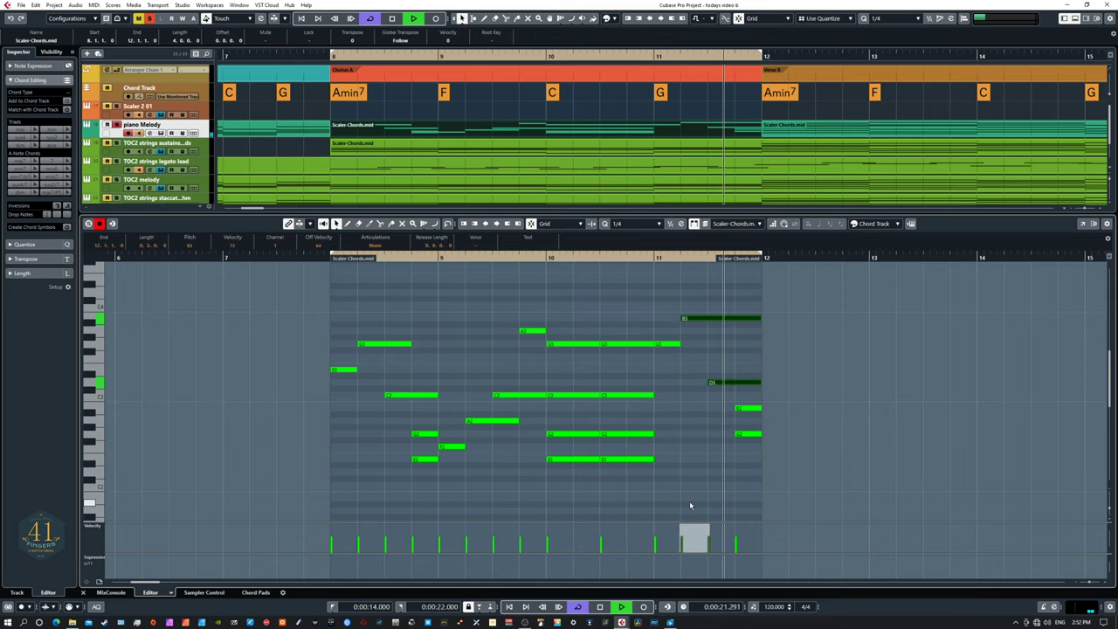
key("space")
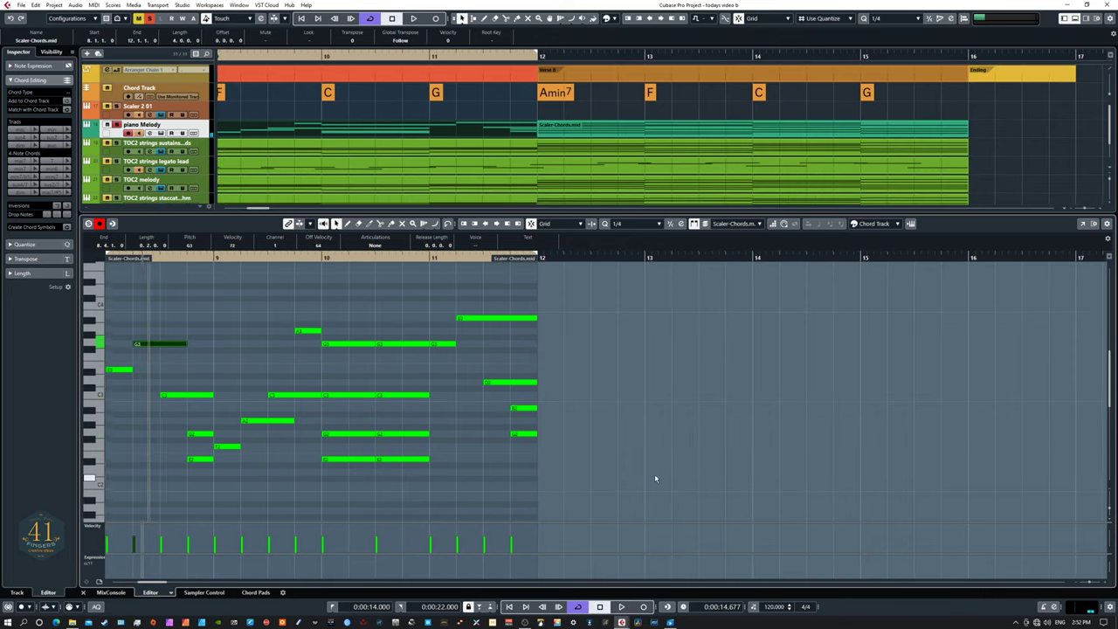
- Shorten the B3 note in bar 11 to two beats so it ends at beat 4
scroll(654, 474, "left", 4)
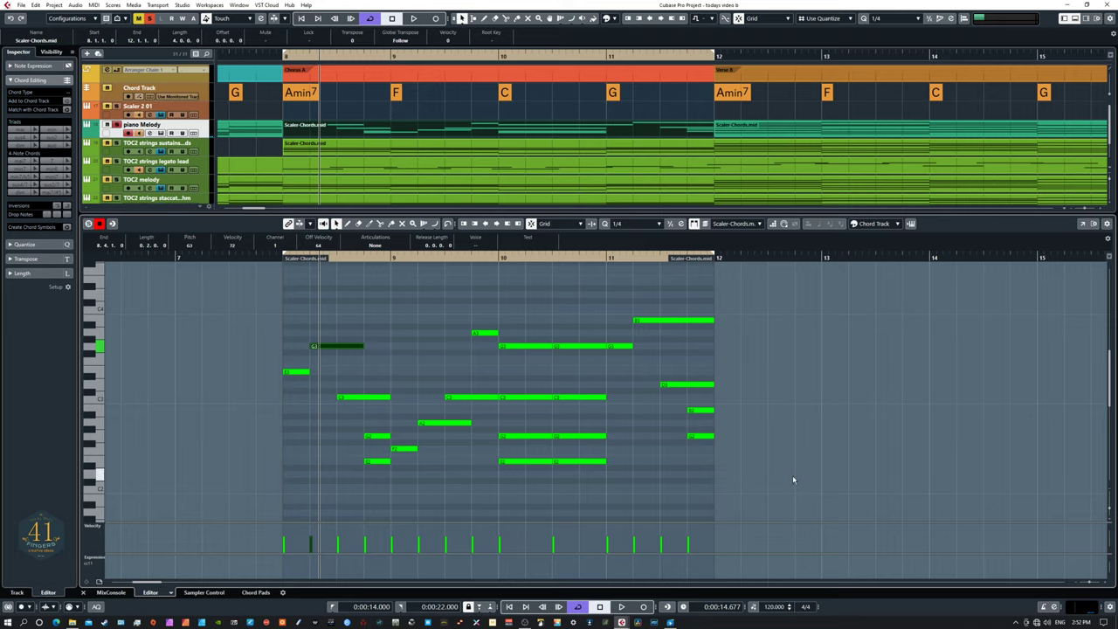
left_click(709, 321)
left_click_drag(709, 320, 687, 321)
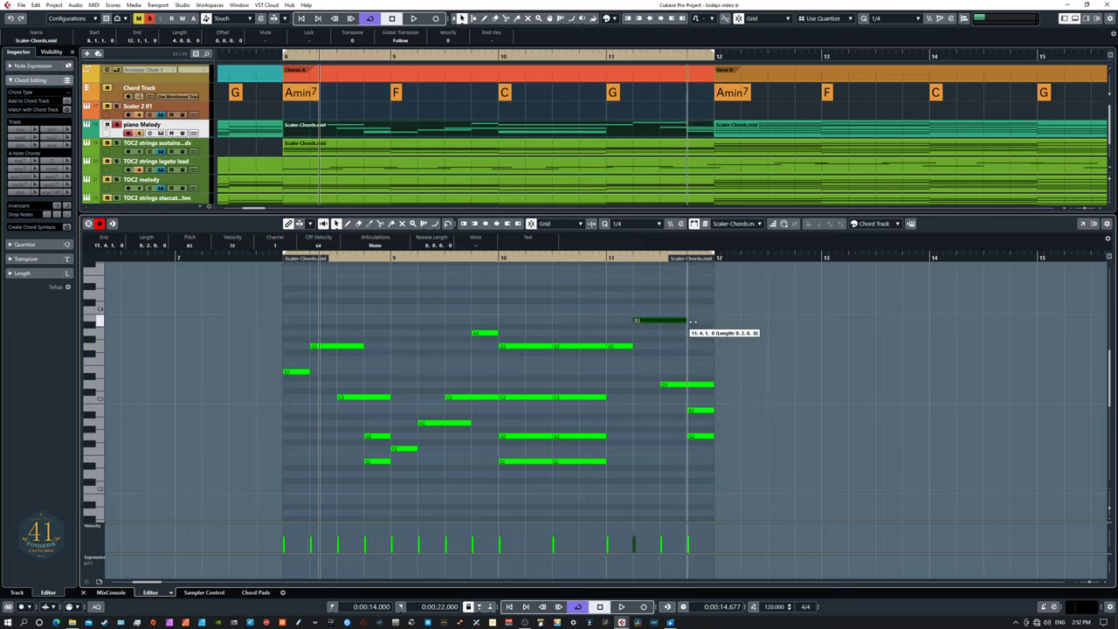
left_click(736, 353)
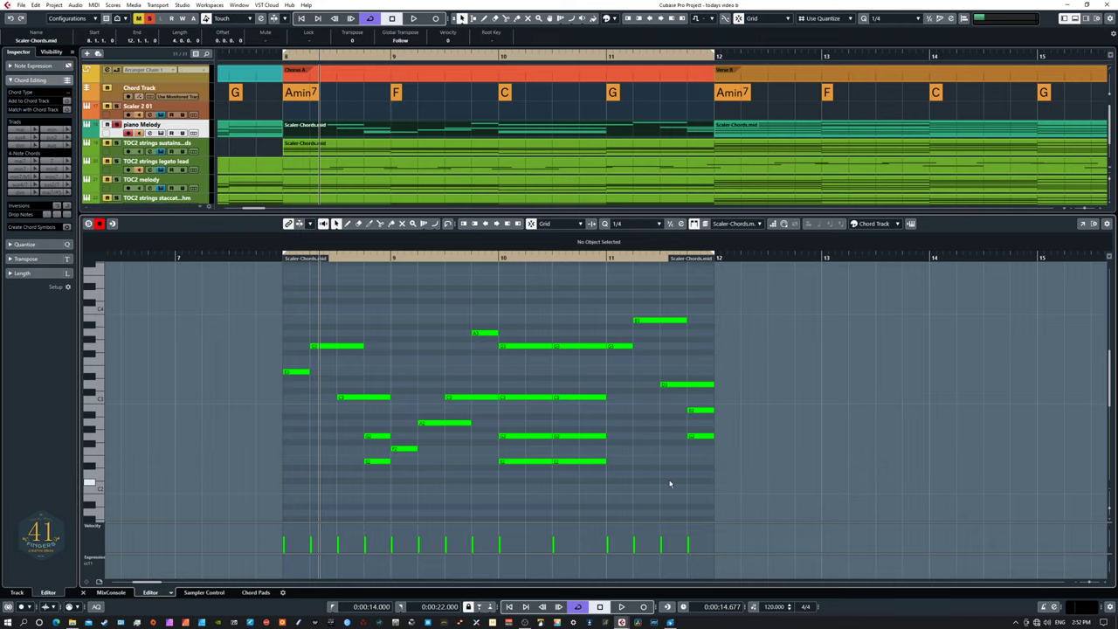
- Set the note editor's quantize value to 1/8
scroll(703, 454, "left", 2)
scroll(703, 455, "down", 1)
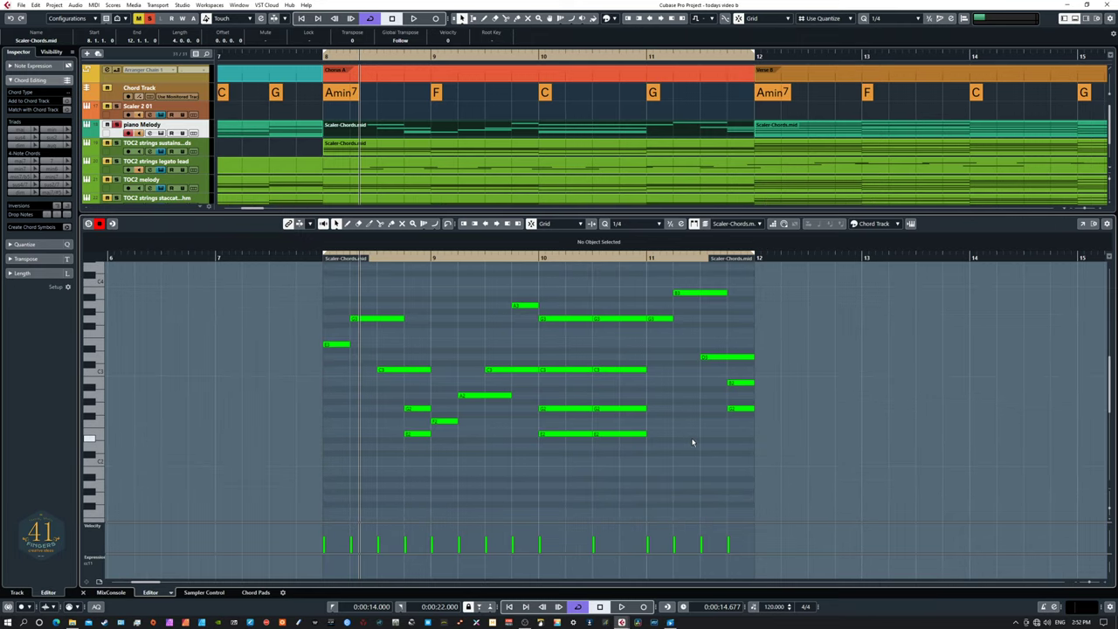
left_click(642, 226)
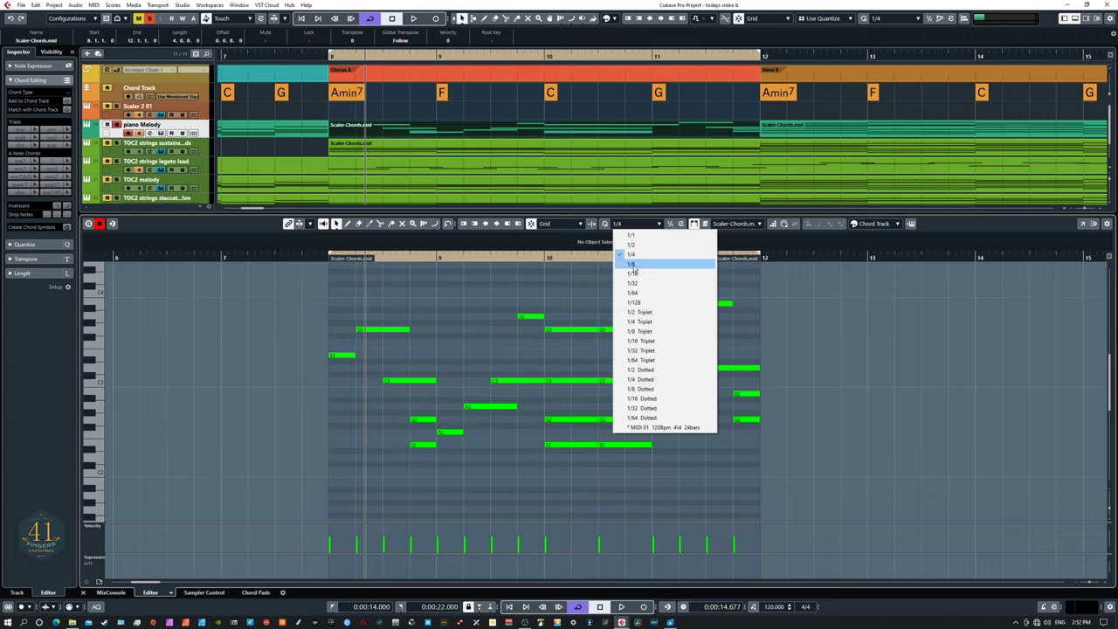
left_click(633, 266)
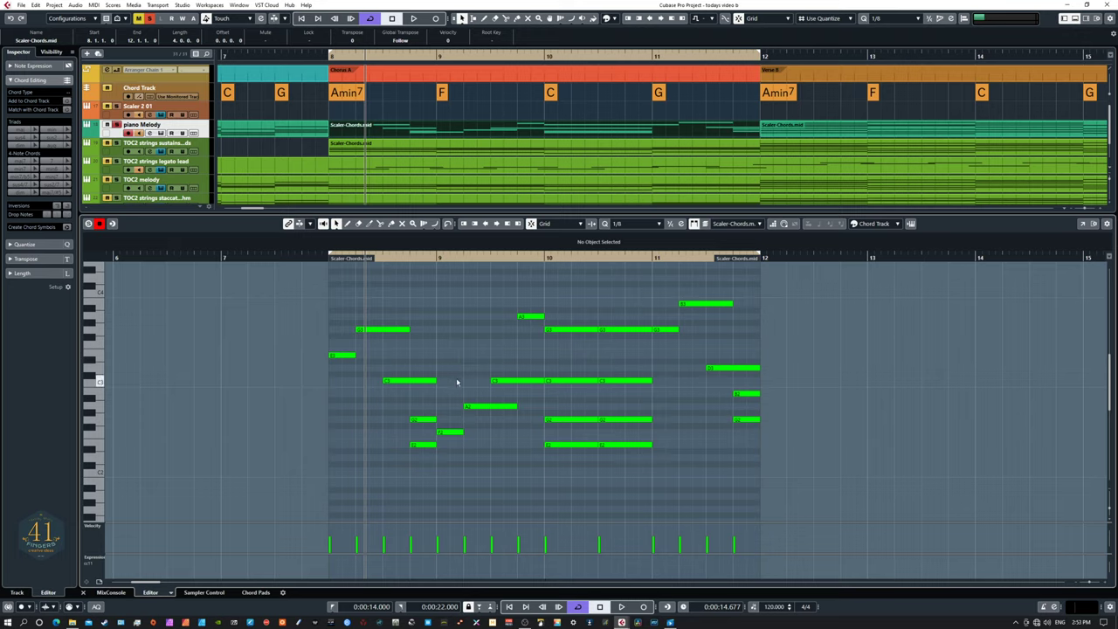
- Trim the starts of the G2 notes on the last beats of bars 8 and 11 so each begins an eighth note later
key("space")
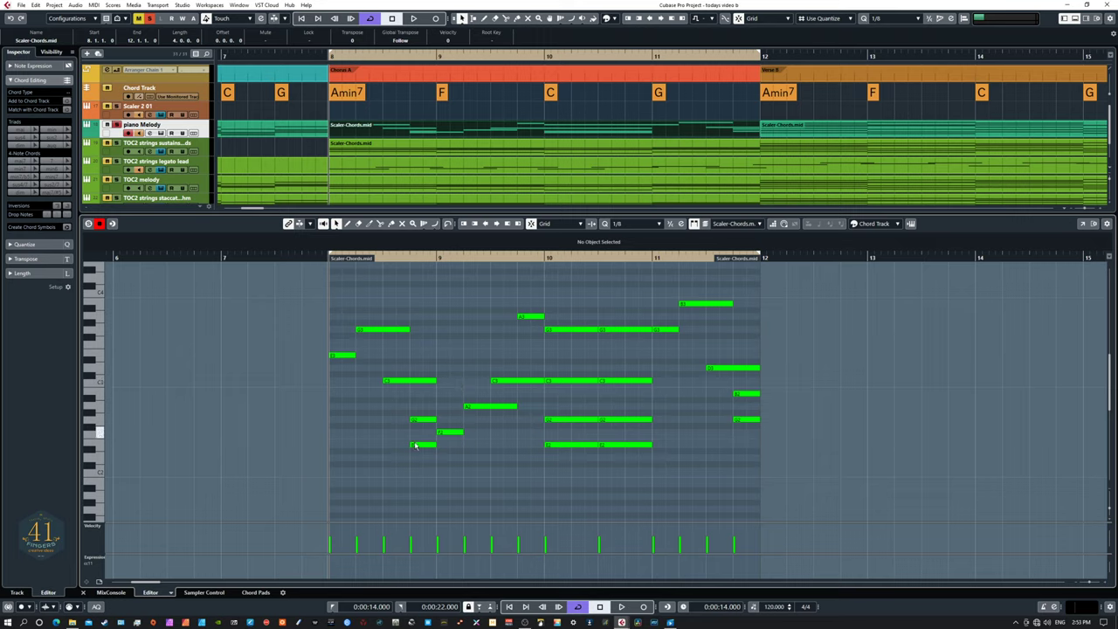
left_click_drag(401, 414, 422, 459)
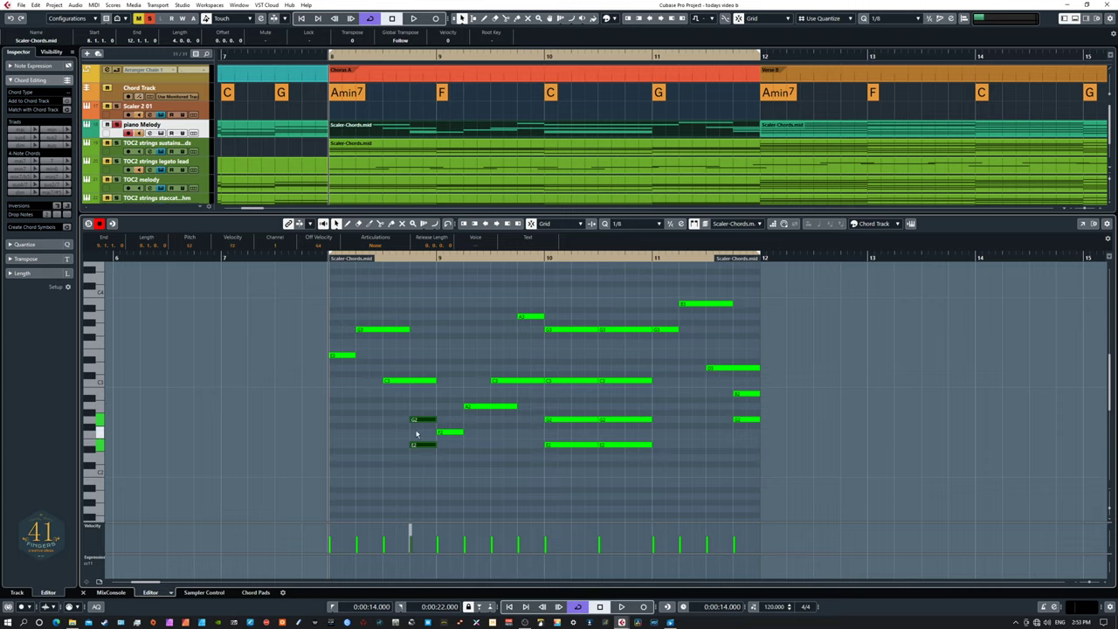
left_click(419, 458)
left_click_drag(410, 420, 424, 420)
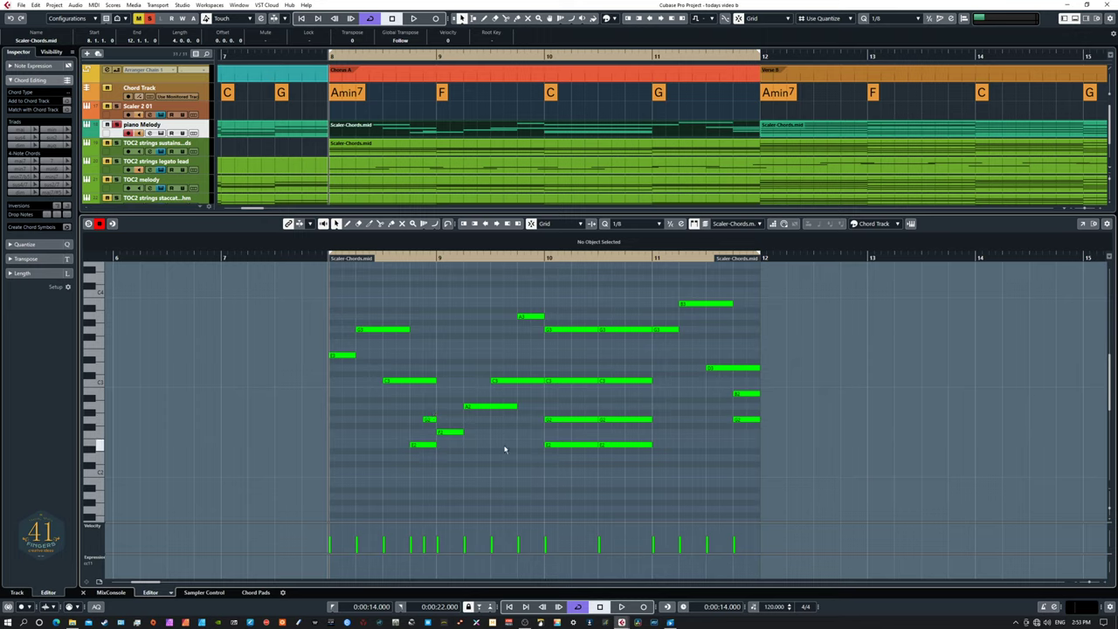
left_click(734, 420)
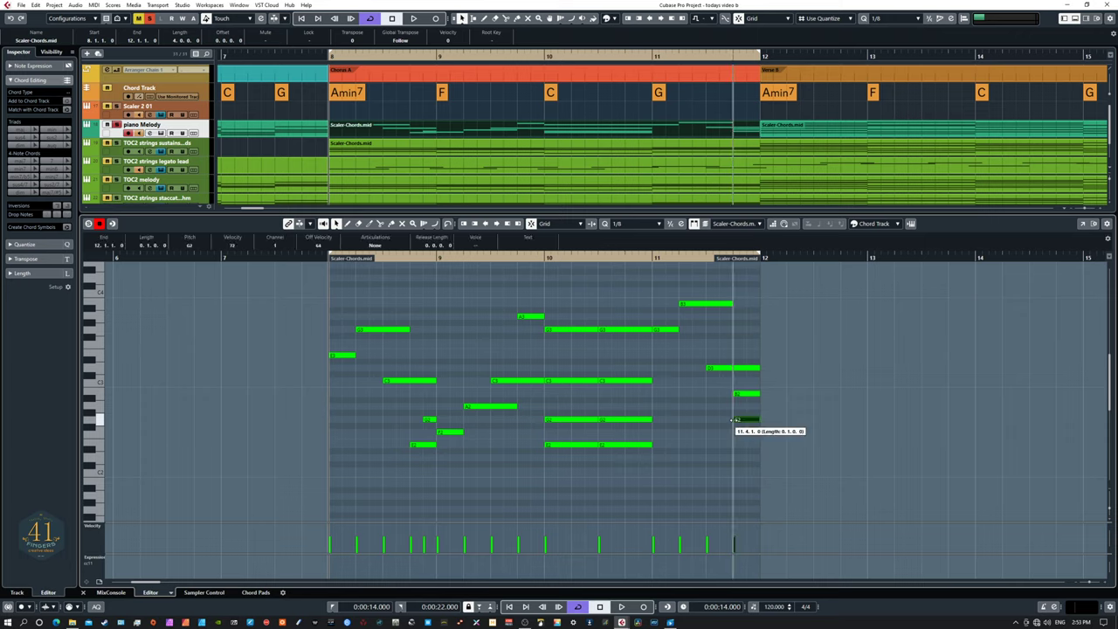
left_click_drag(737, 420, 748, 420)
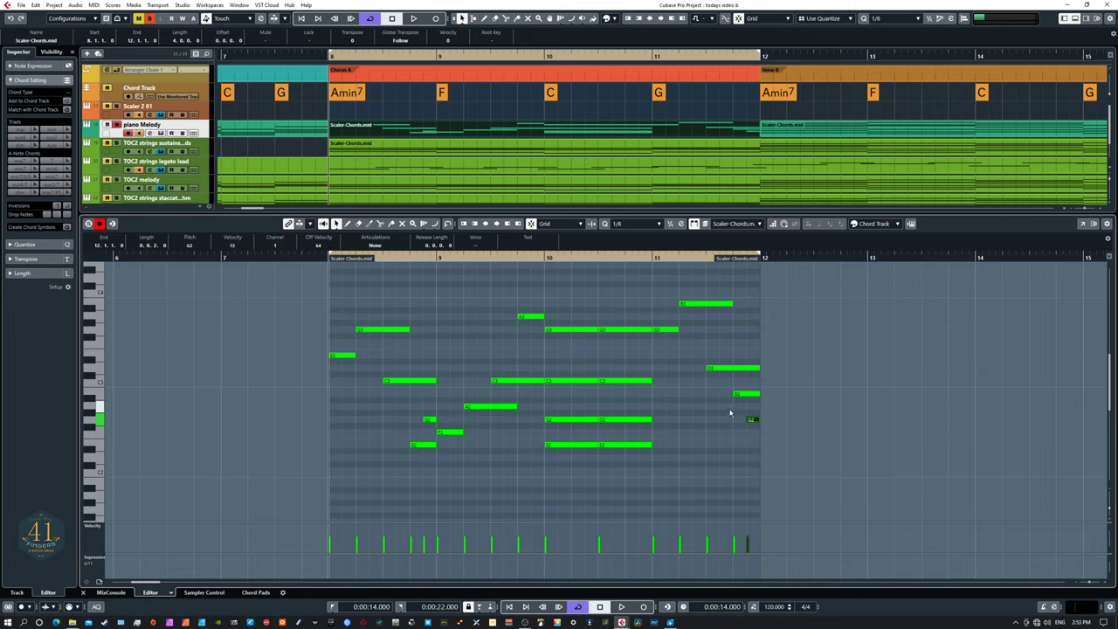
- Review the trimmed G2 notes and the whole four-bar phrase, and play back the melody from bar 8
left_click_drag(731, 413, 756, 421)
left_click(428, 420)
left_click_drag(416, 417, 435, 456)
left_click(698, 441)
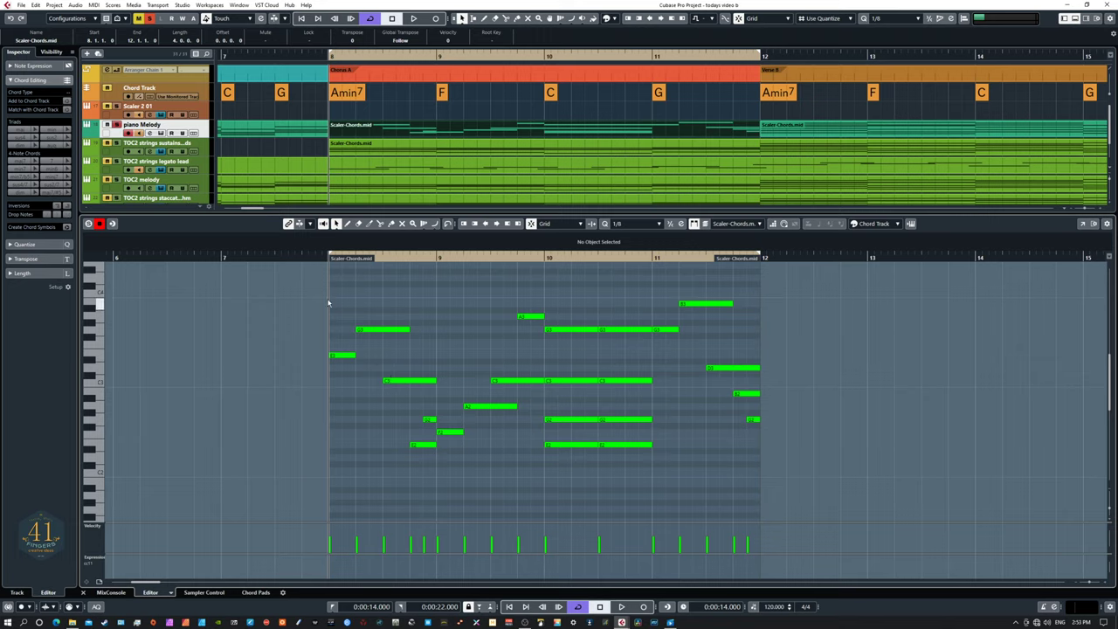
left_click_drag(314, 291, 799, 472)
left_click(806, 440)
key("space")
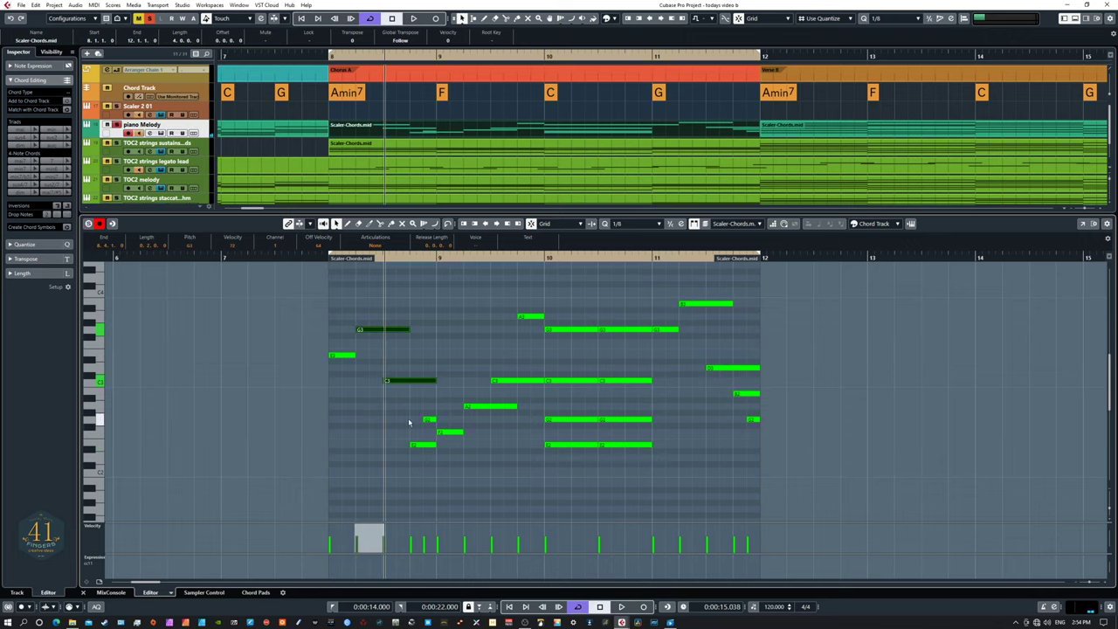
left_click_drag(407, 415, 436, 452)
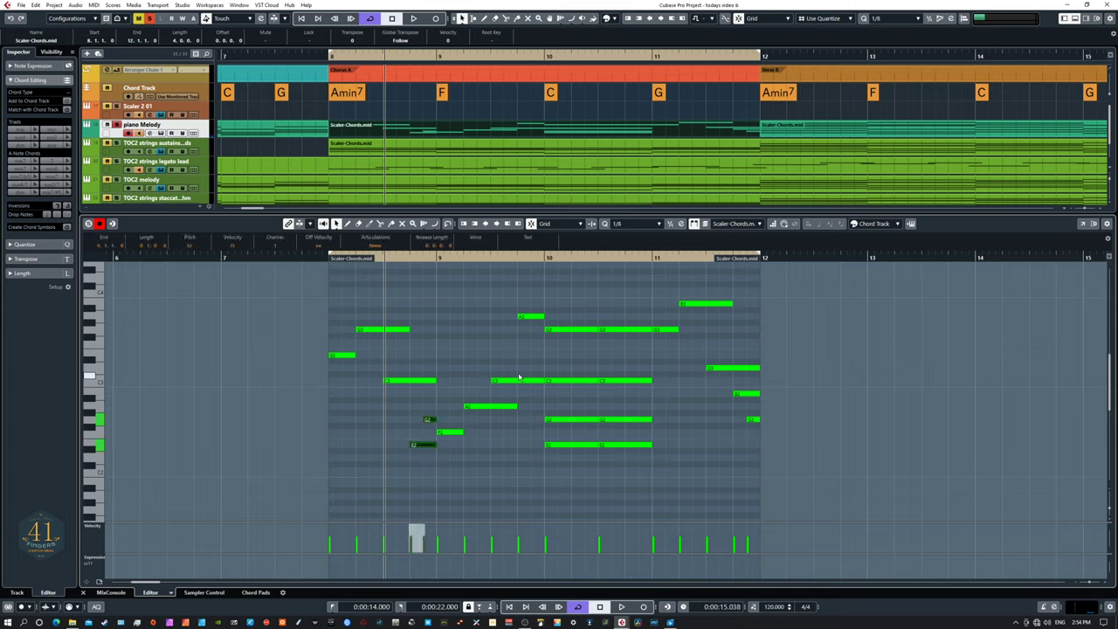
left_click(667, 407)
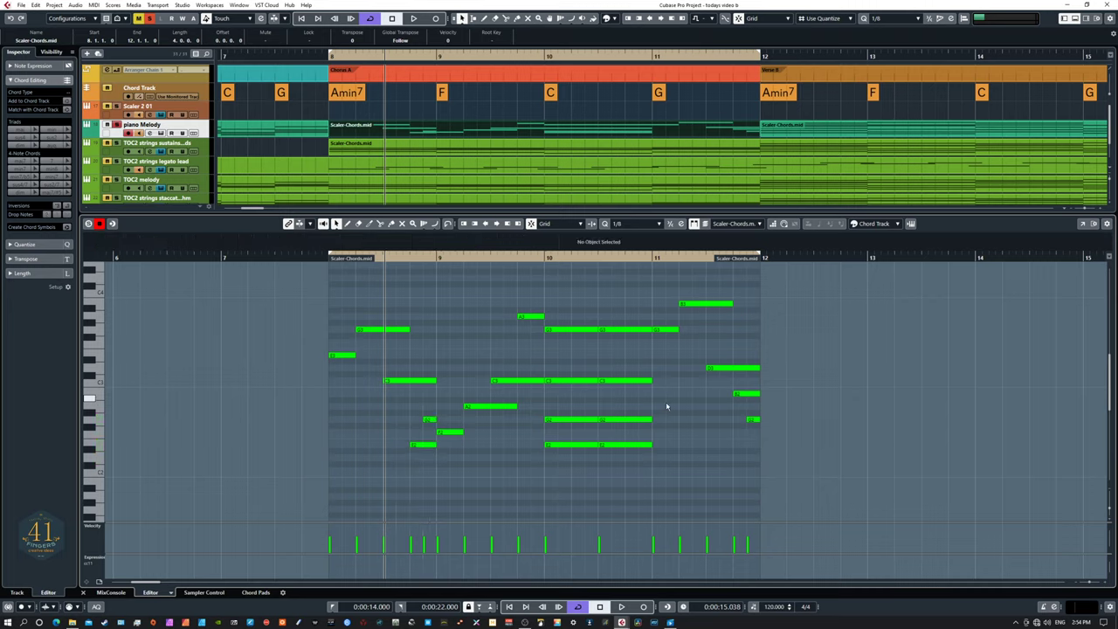
- Delete both G2 notes in bar 10, and split the first G3 and E2 notes at beat 2 and the second C3 at beat 4
left_click_drag(566, 306, 627, 468)
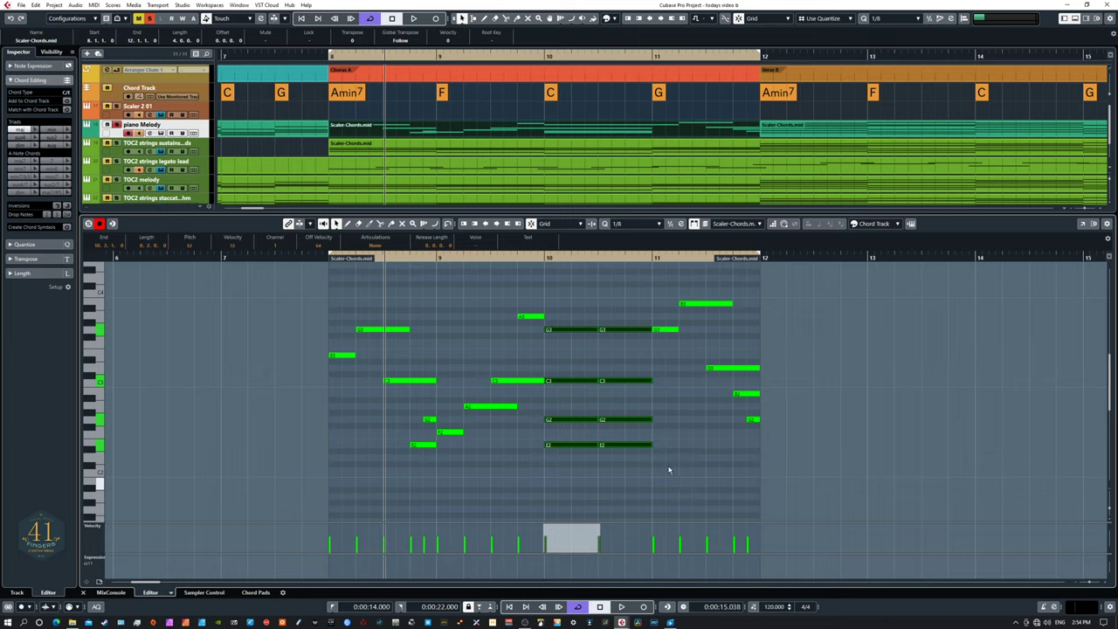
left_click(670, 406)
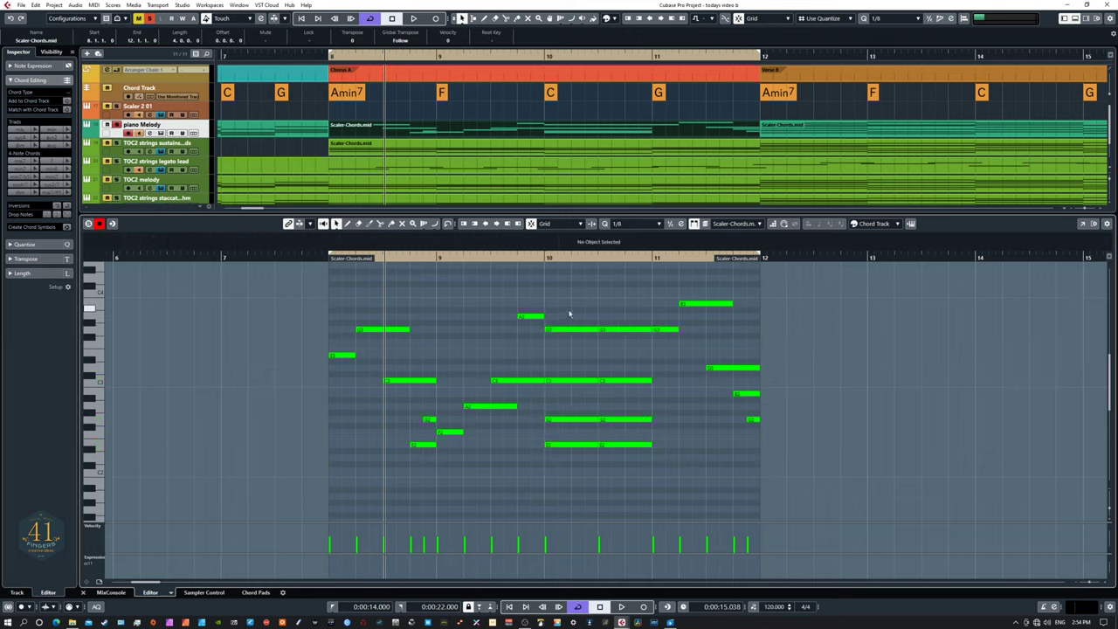
left_click_drag(569, 314, 625, 463)
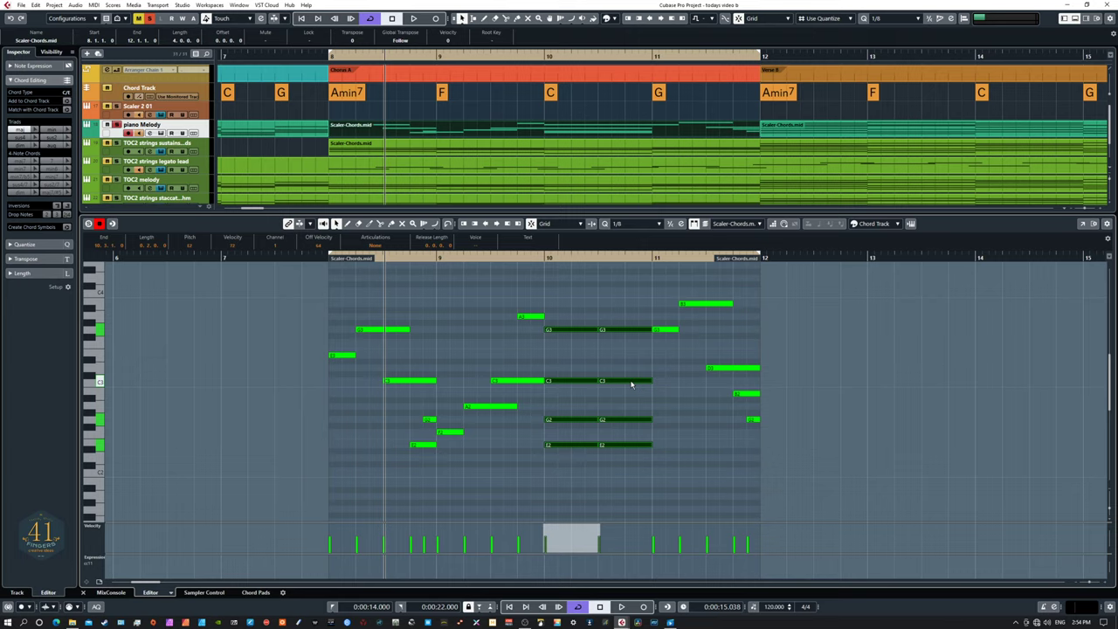
left_click_drag(564, 304, 627, 465)
left_click_drag(569, 312, 634, 467)
left_click_drag(576, 414, 585, 385)
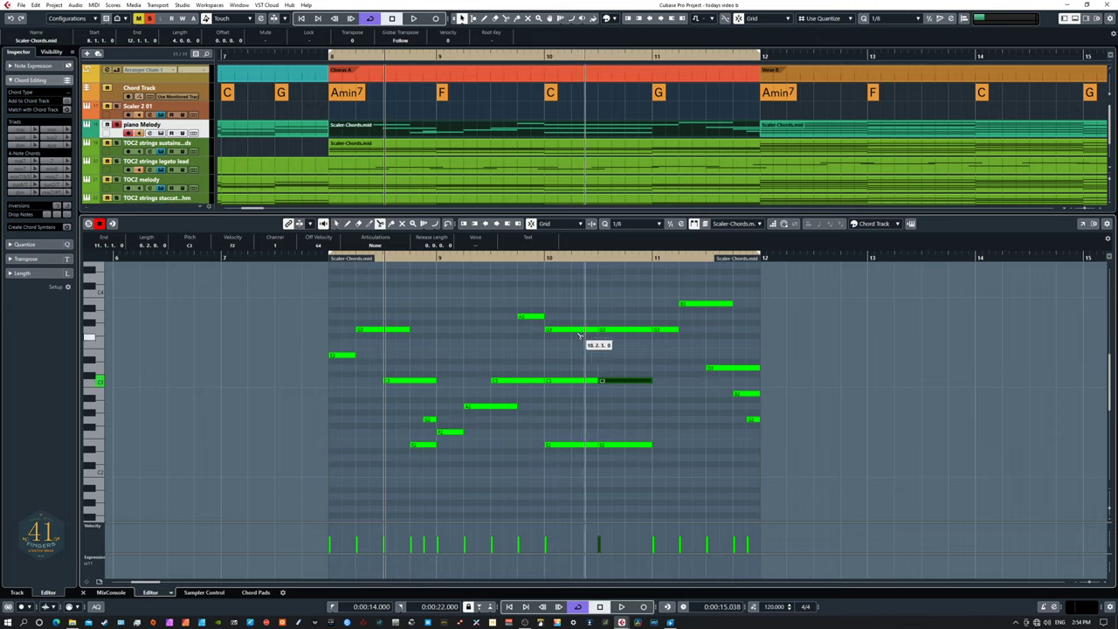
left_click(626, 381)
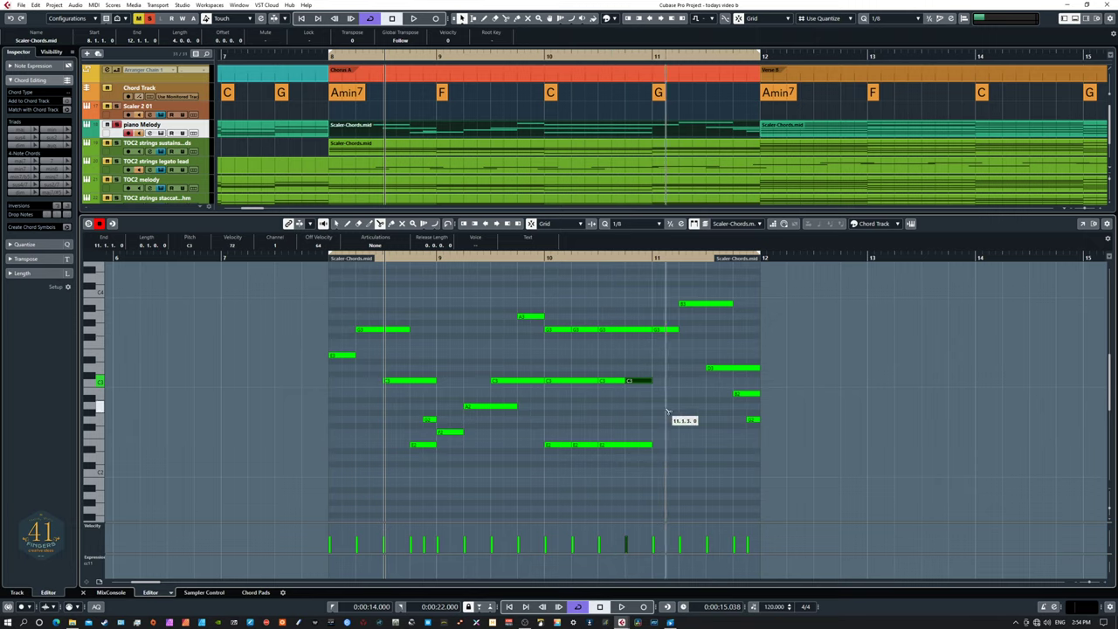
- Play back the melody to hear the split notes in bar 10
key("space")
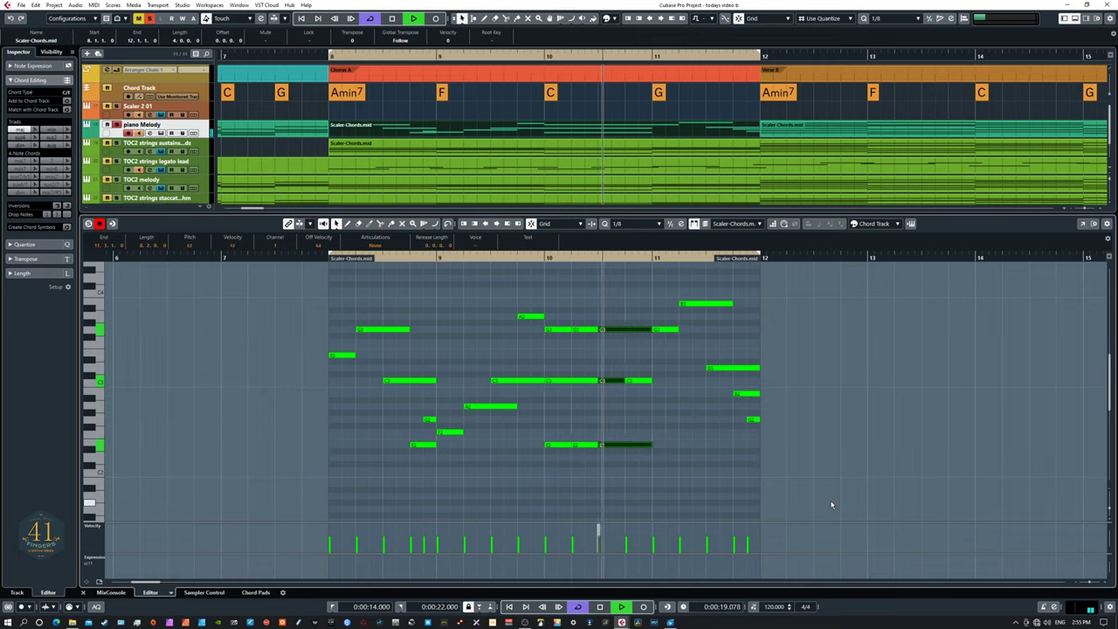
key("space")
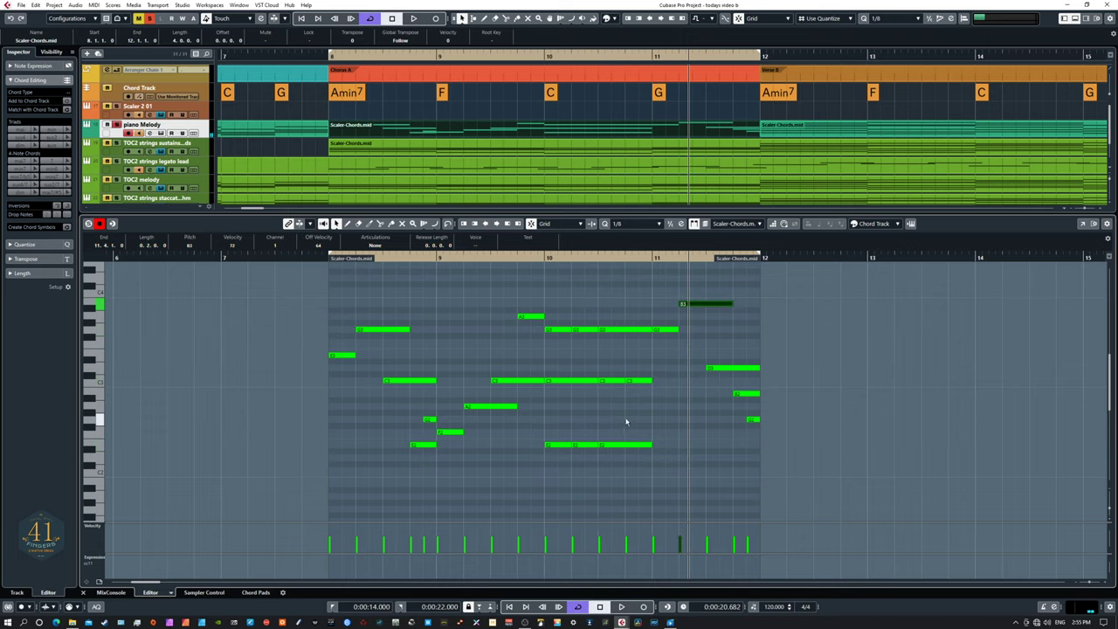
- Lower bar 10's G3 note on beat 2 to E3 and its C3 note on beat 4 to G2
left_click(583, 329)
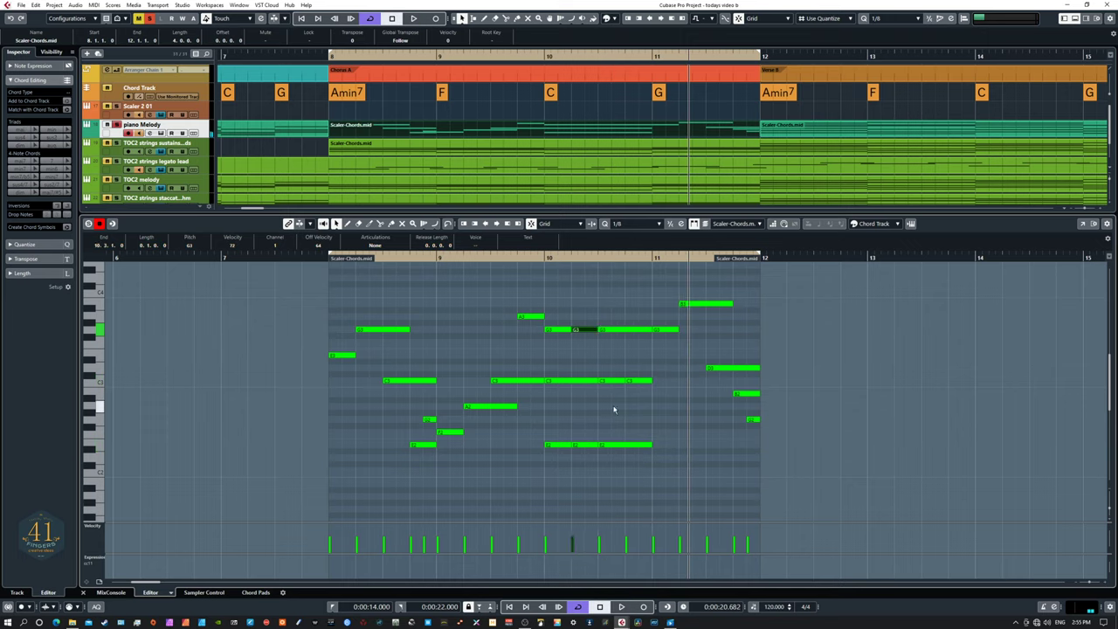
key("Down")
key("Down")
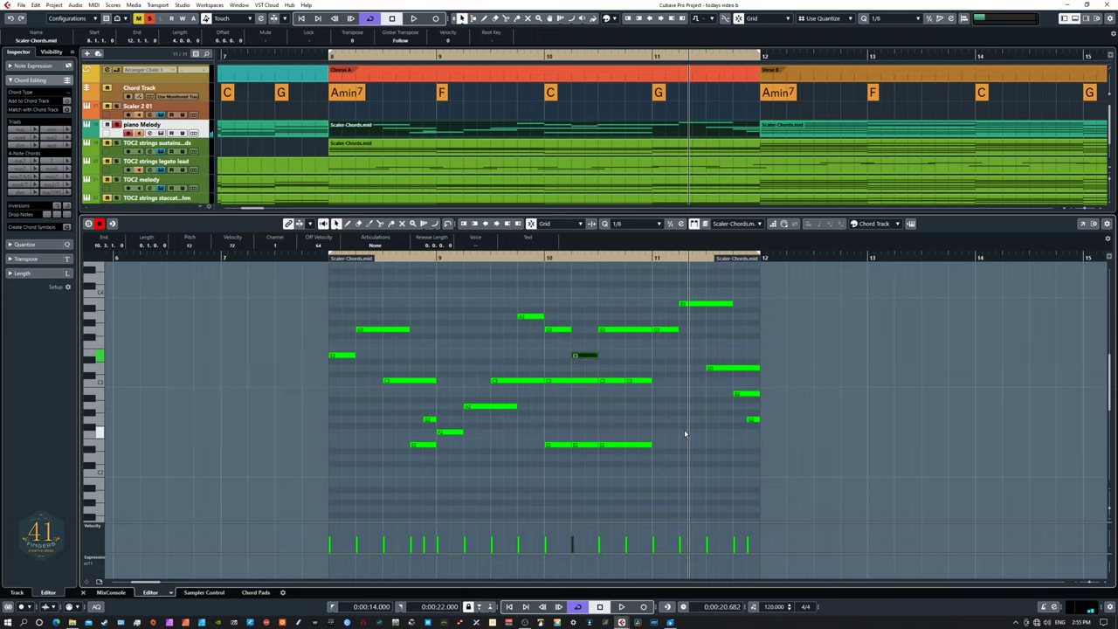
left_click(638, 381)
key("Down")
key("Down")
key("Down")
key("Down")
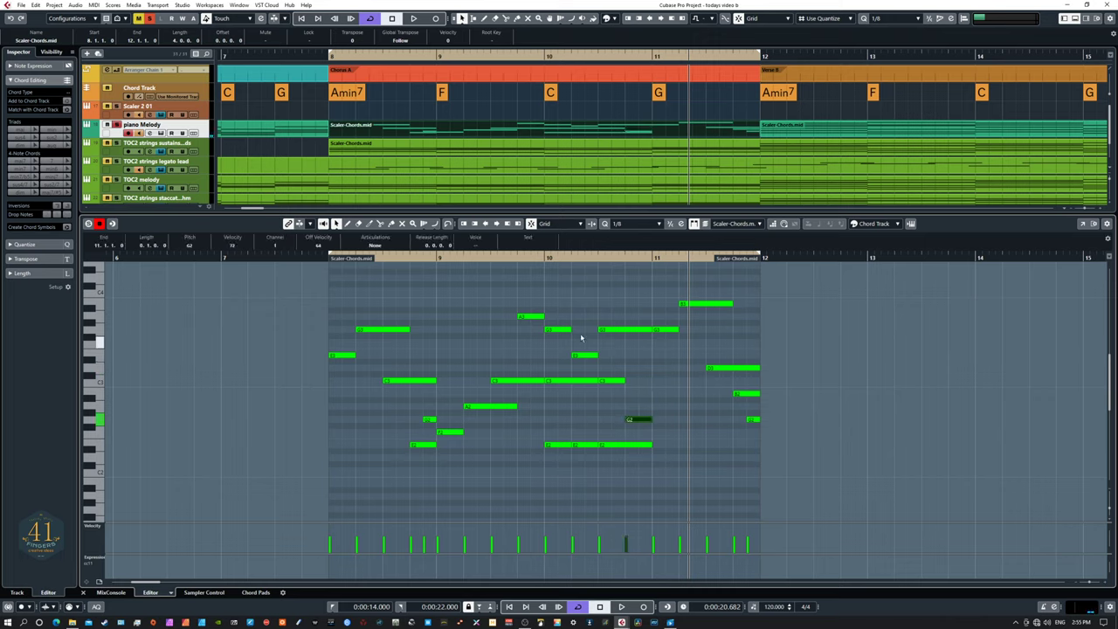
- Select all the notes in bar 10 to examine the reworked chord pattern
left_click_drag(558, 310, 645, 458)
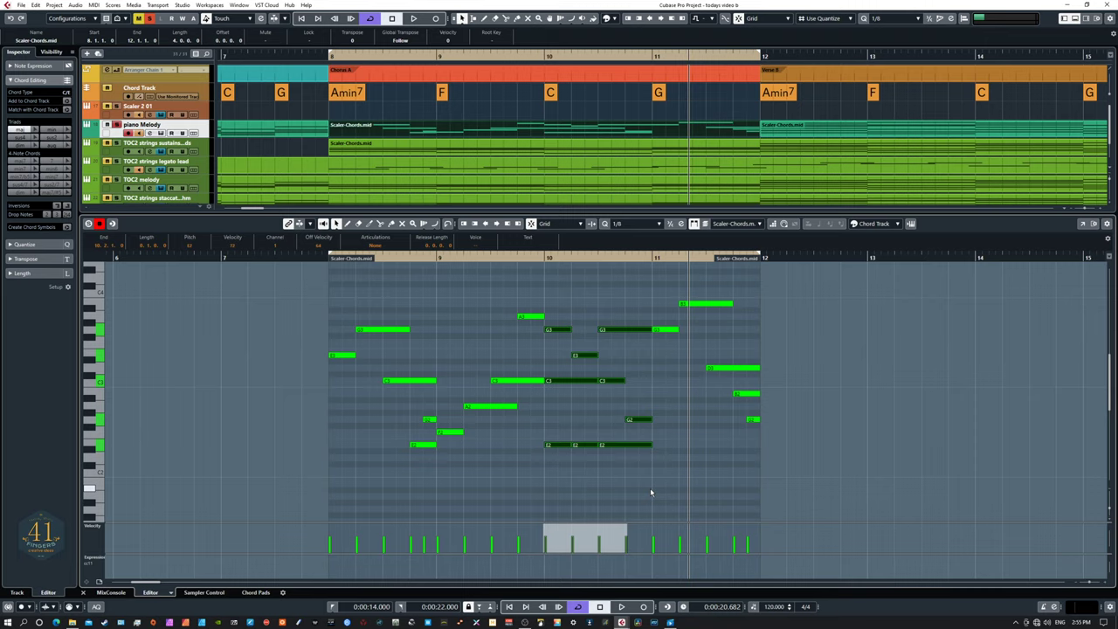
left_click(576, 426)
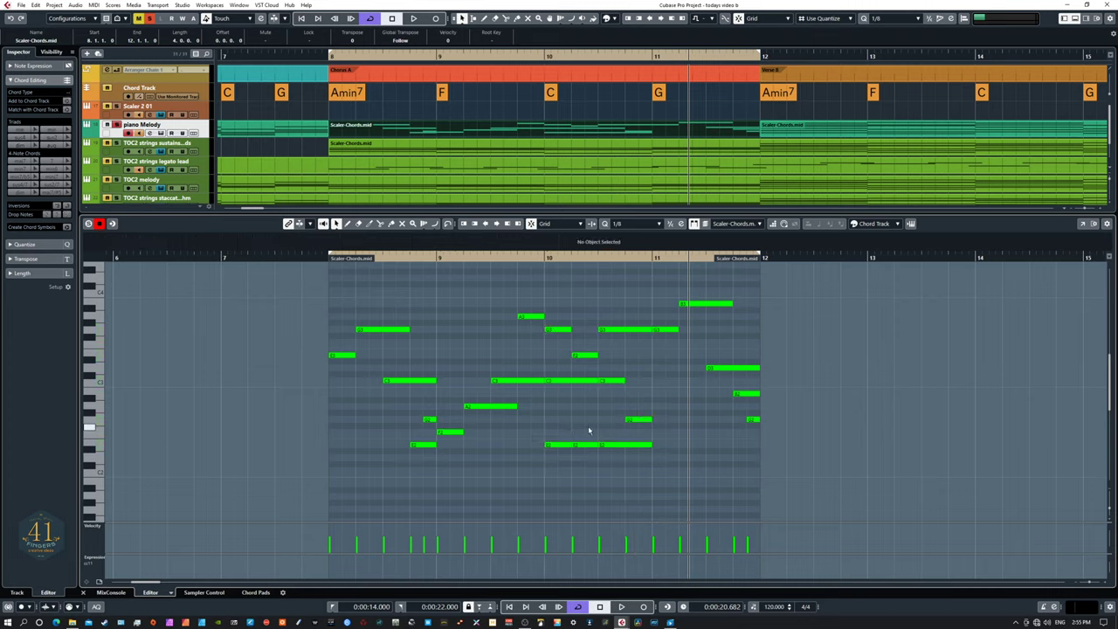
left_click_drag(559, 310, 641, 462)
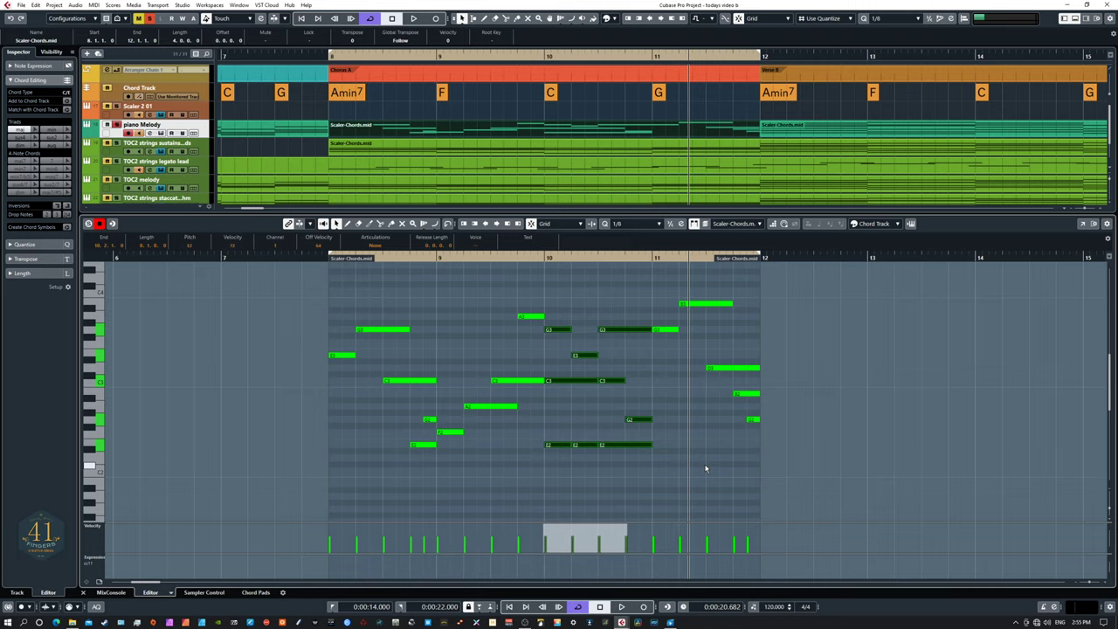
- Play back Chorus A from its start to hear the reworked bar 10 chord pattern
key("space")
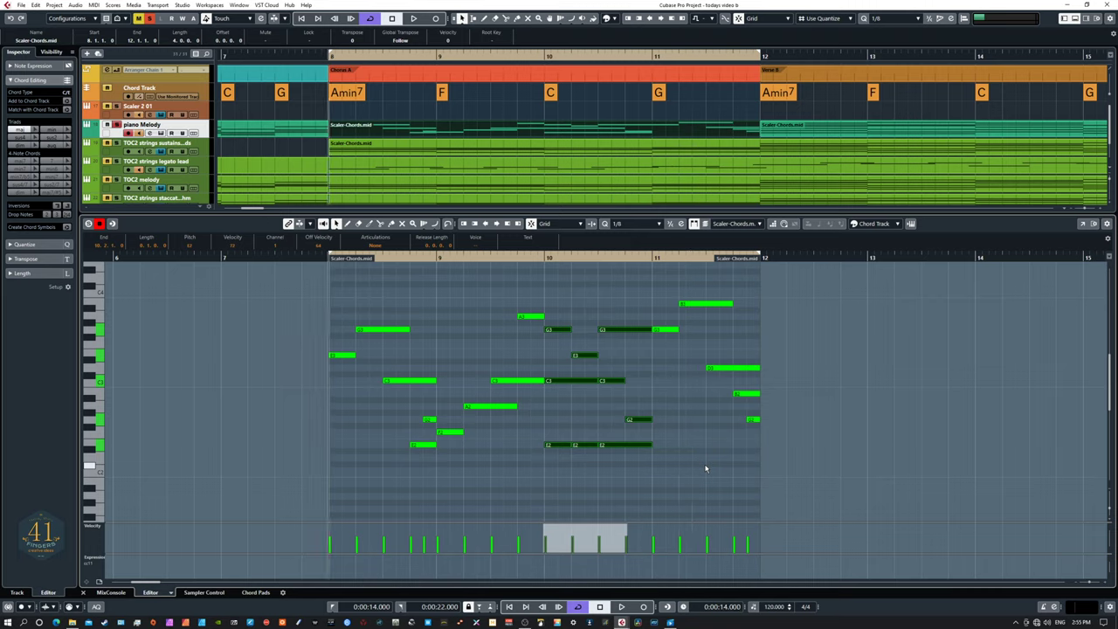
key("space")
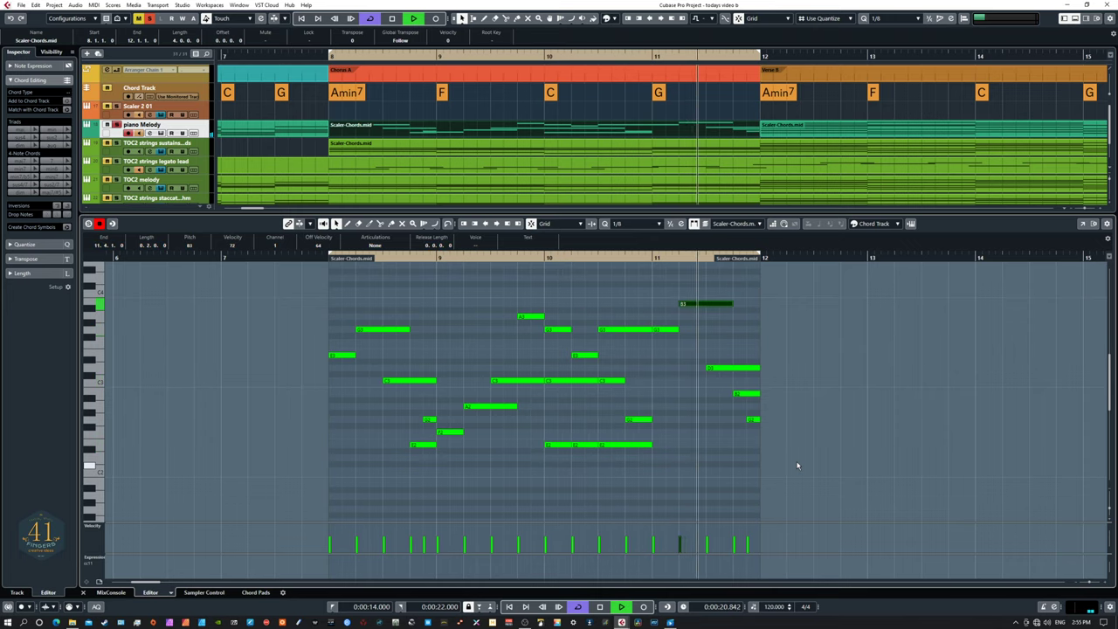
key("space")
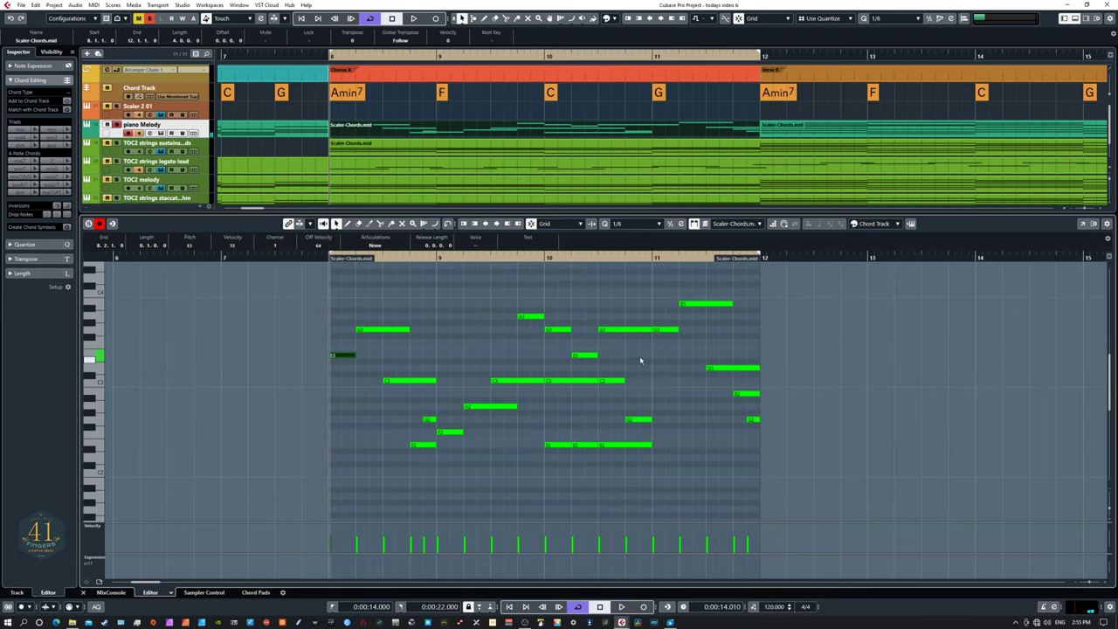
- Split the long G3 note that starts on beat 3 of bar 10 at position 10.4.3
left_click_drag(636, 319, 646, 368)
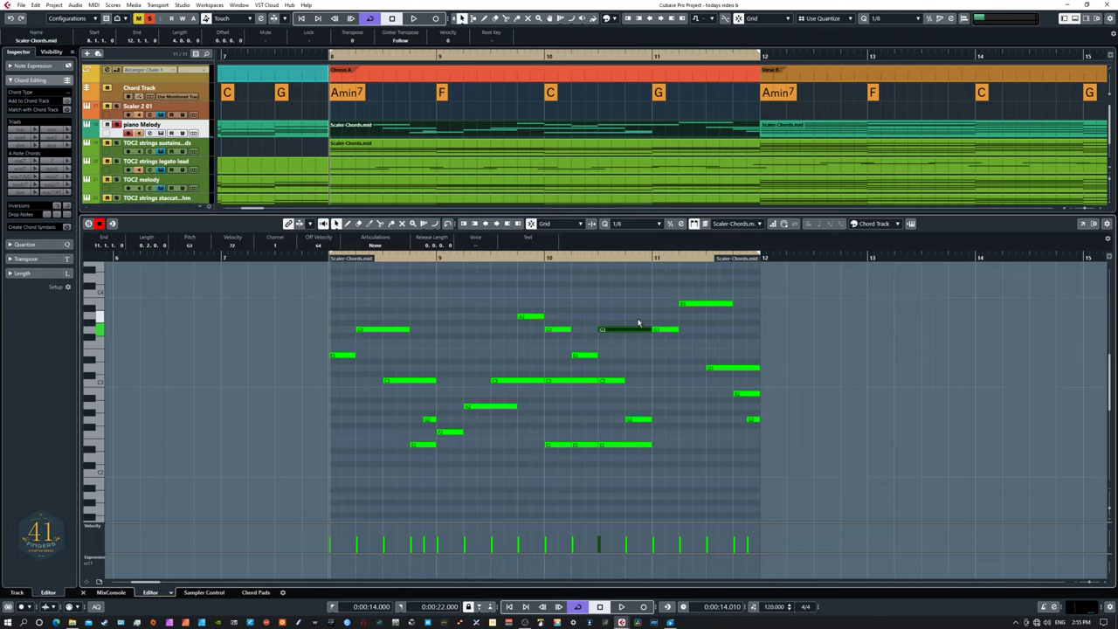
right_click(640, 322)
left_click(682, 325)
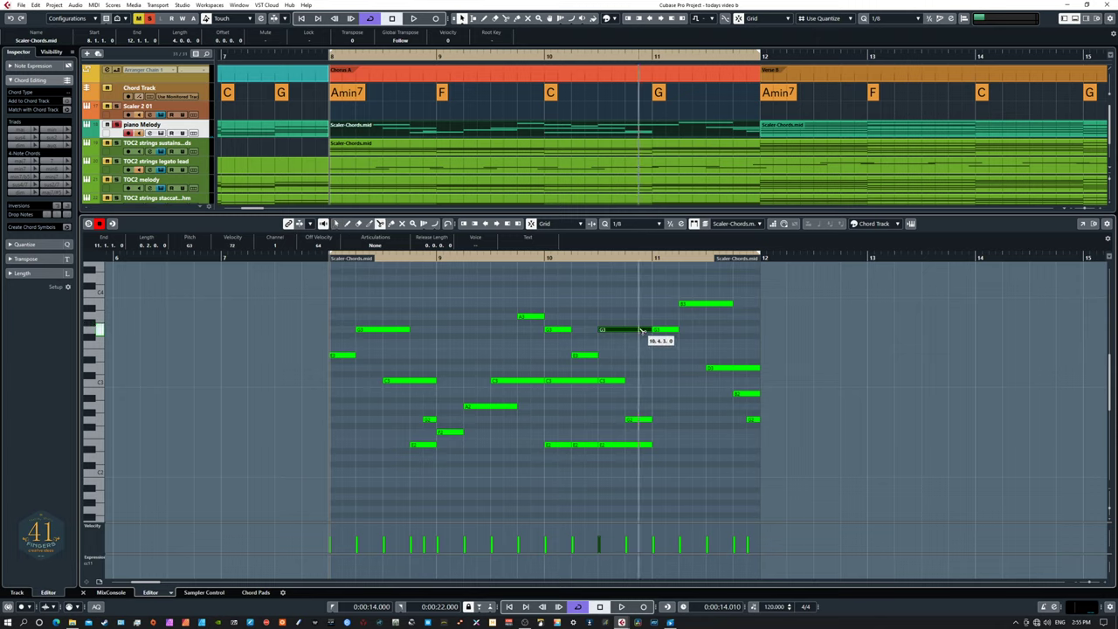
left_click(644, 329)
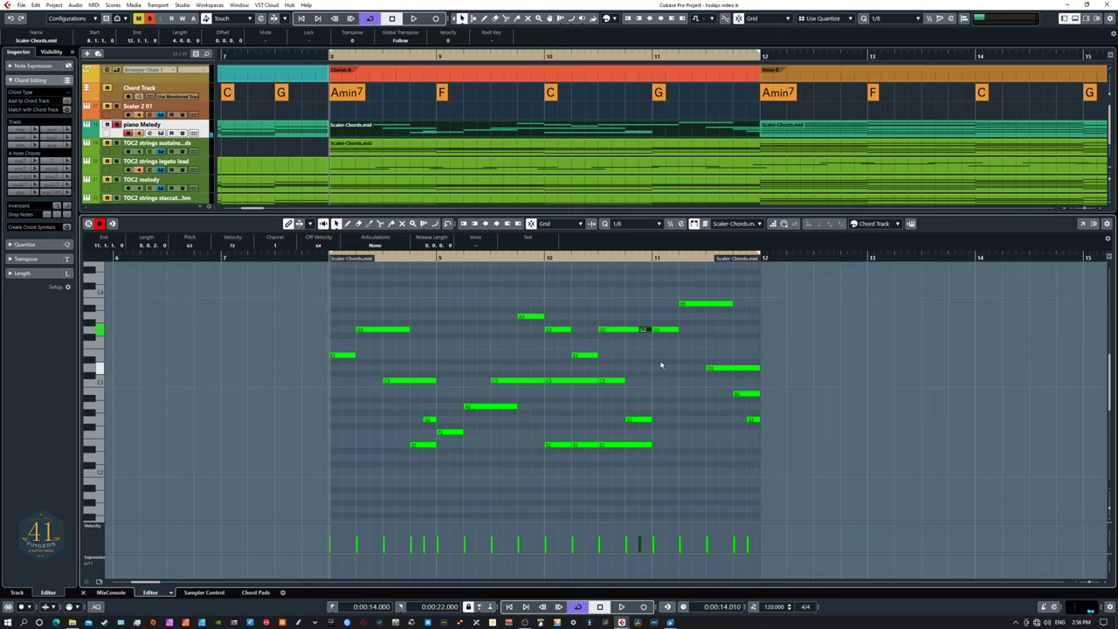
- Transpose the short G3 note at the end of bar 10 up to C4 and play back the melody
mouse_move(644, 313)
left_mouse_down()
mouse_move(654, 340)
mouse_move(667, 341)
mouse_move(648, 333)
left_mouse_up()
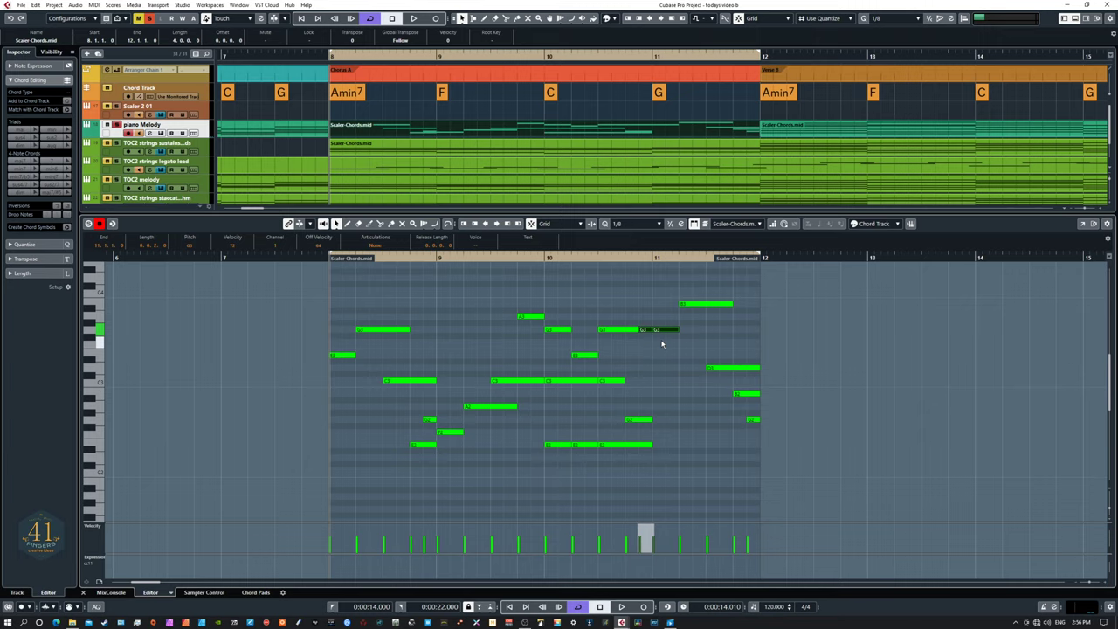
left_click(644, 329)
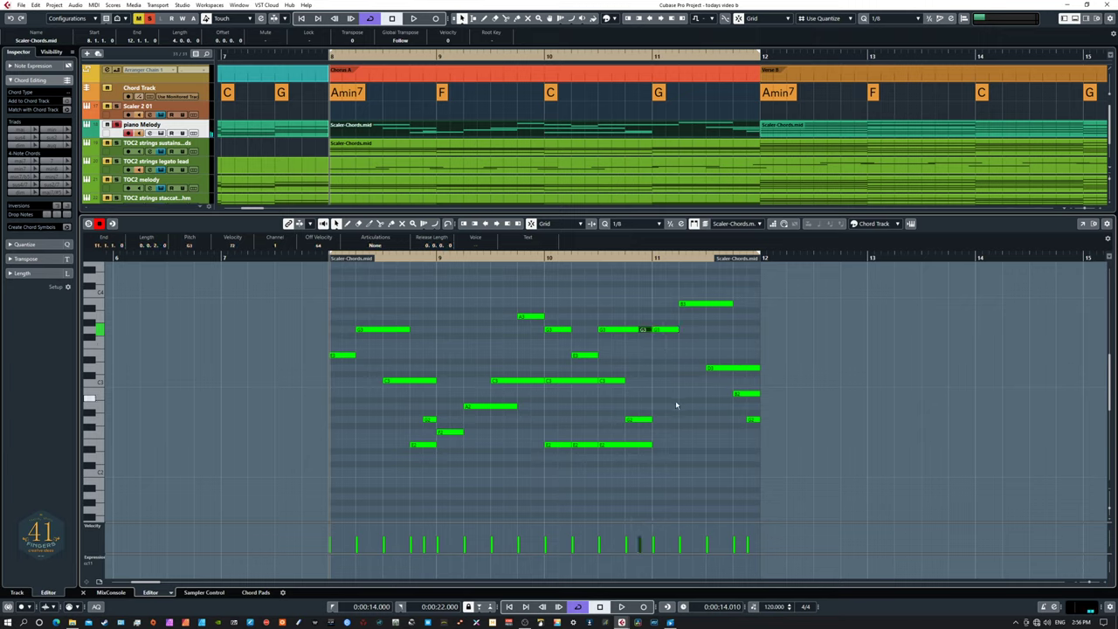
key("Down")
key("Down")
key("Down")
key("Down")
key("Up")
key("Up")
key("Up")
key("Up")
key("Up")
key("Up")
key("Up")
key("Up")
left_click(664, 437)
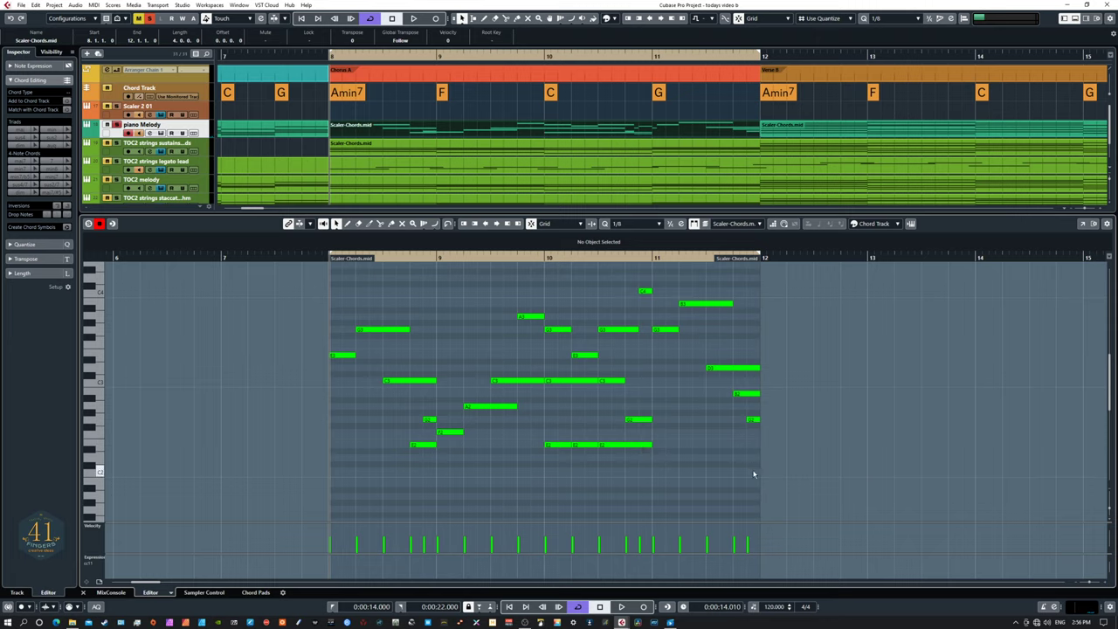
key("space")
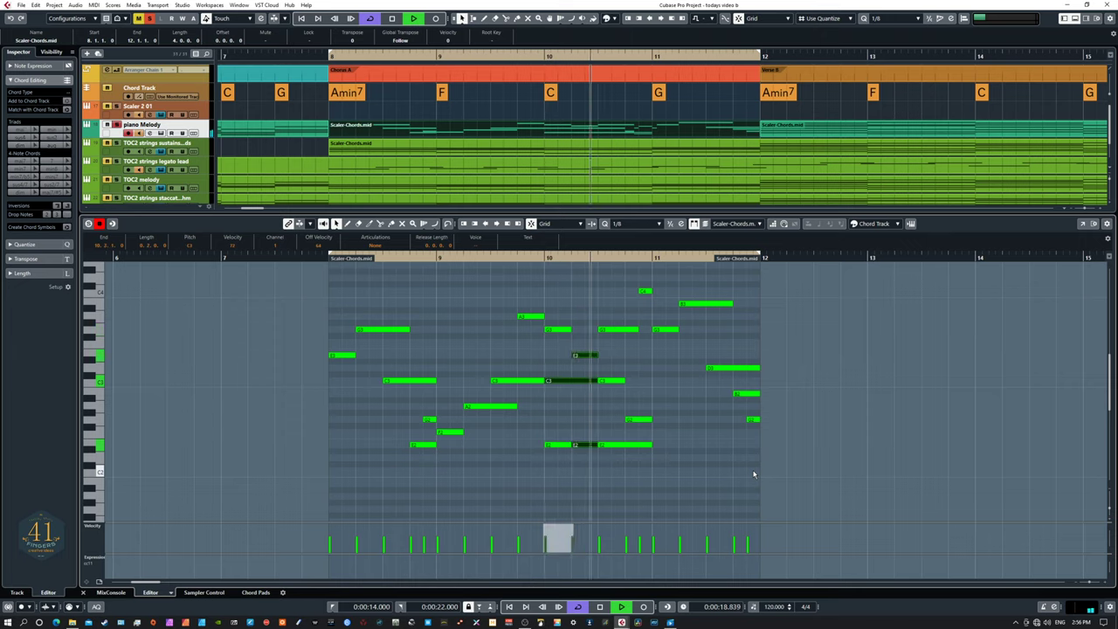
key("space")
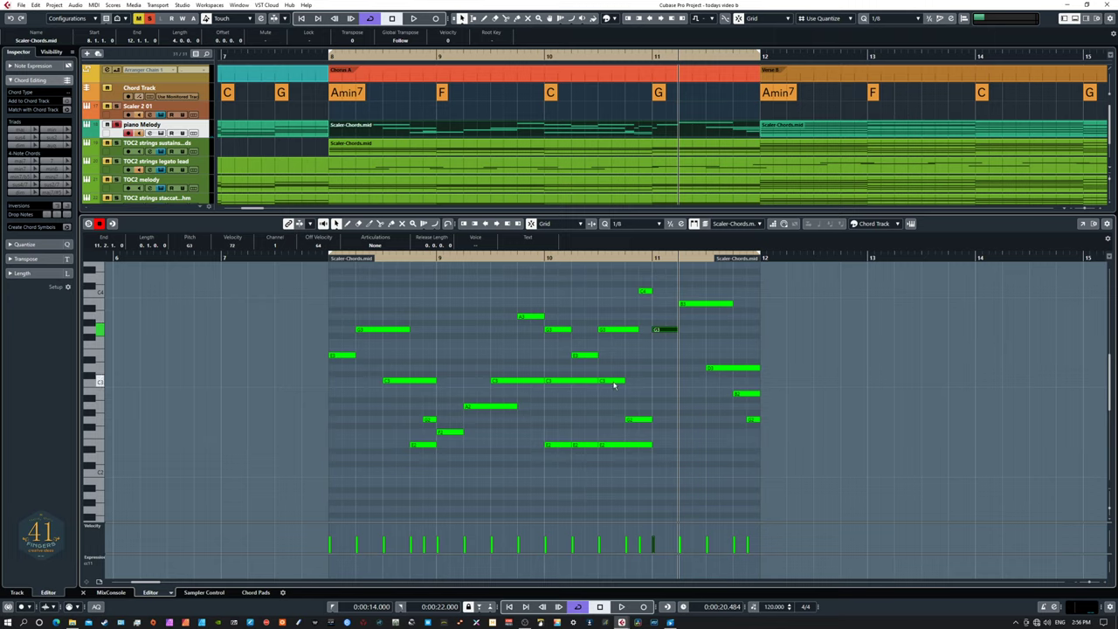
- Raise the C3 note on beat 3 of bar 10 to G3 and deselect it
left_click(614, 382)
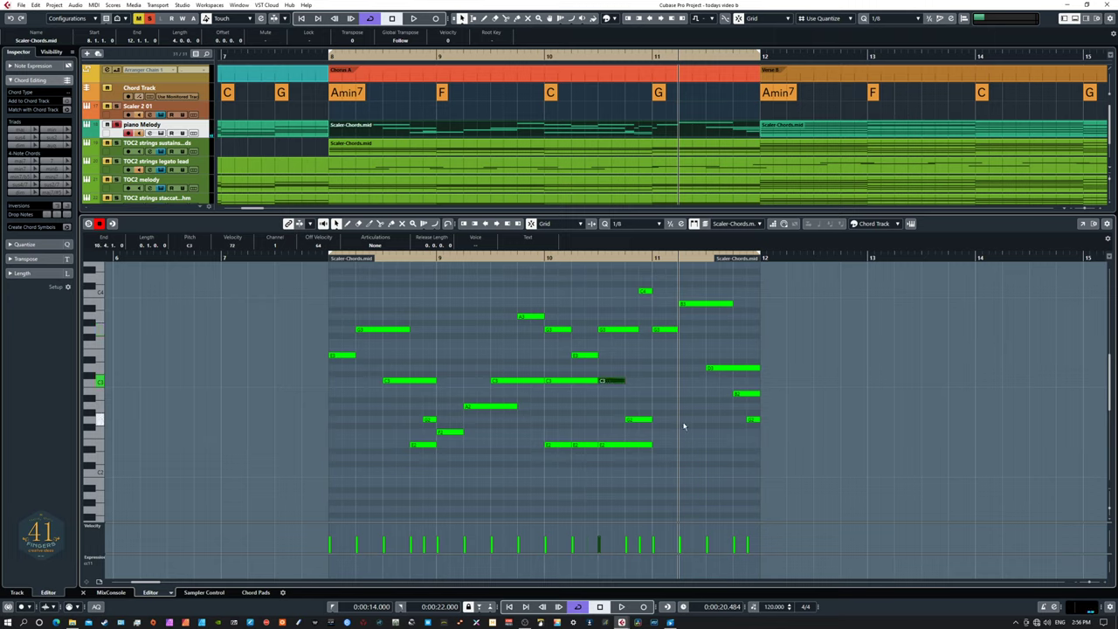
key("Down")
key("Down")
key("Down")
key("Down")
key("Down")
key("Up")
key("Up")
key("Up")
key("Up")
key("Up")
key("Up")
key("Up")
key("Up")
key("Up")
key("Up")
key("Up")
key("Up")
left_click(707, 436)
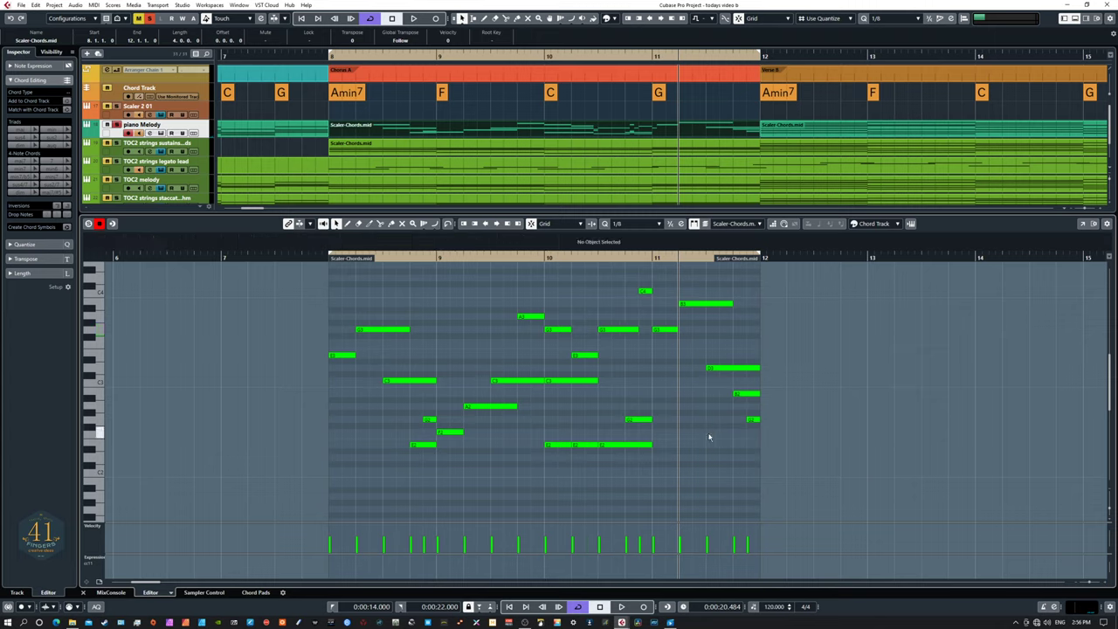
- Play the melody from the start of Chorus A, and return to the start of the section
key("KP_1")
key("space")
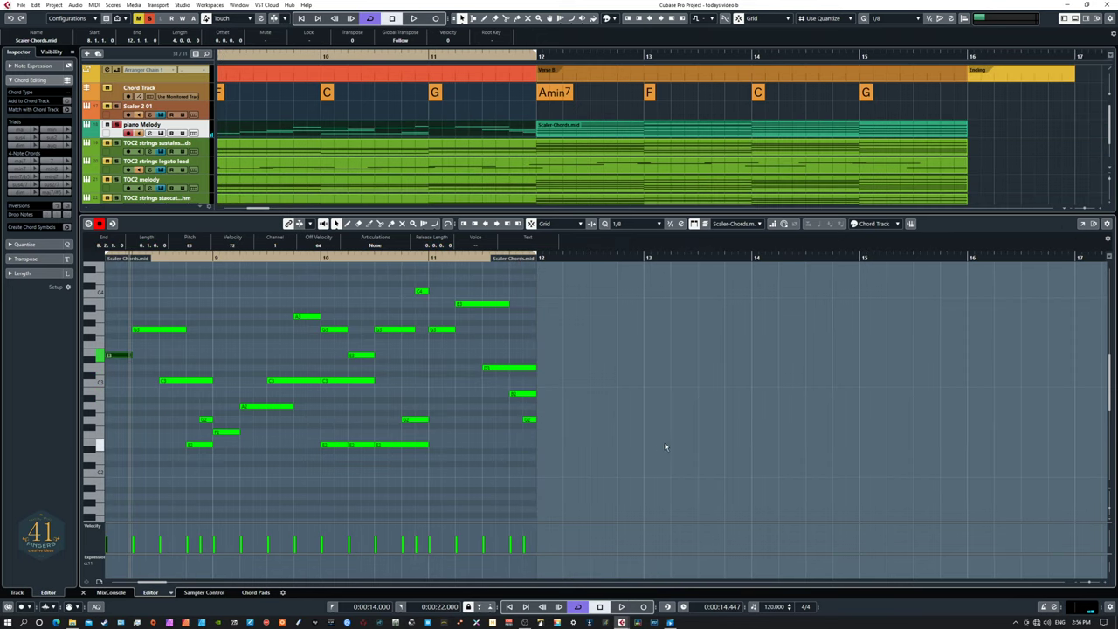
left_click(829, 444)
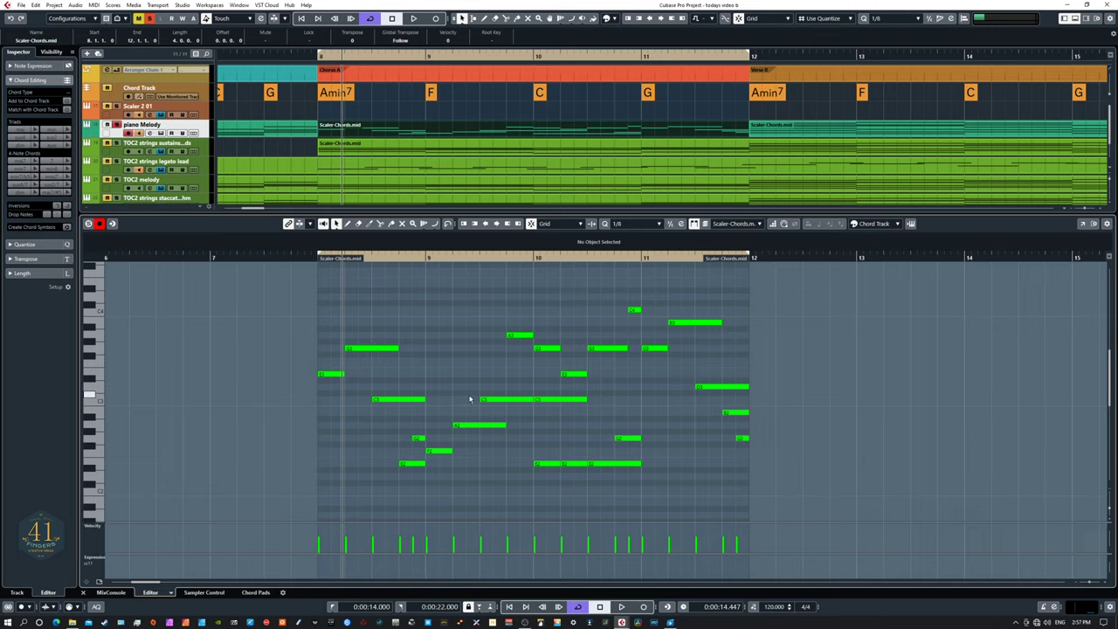
left_click(365, 81)
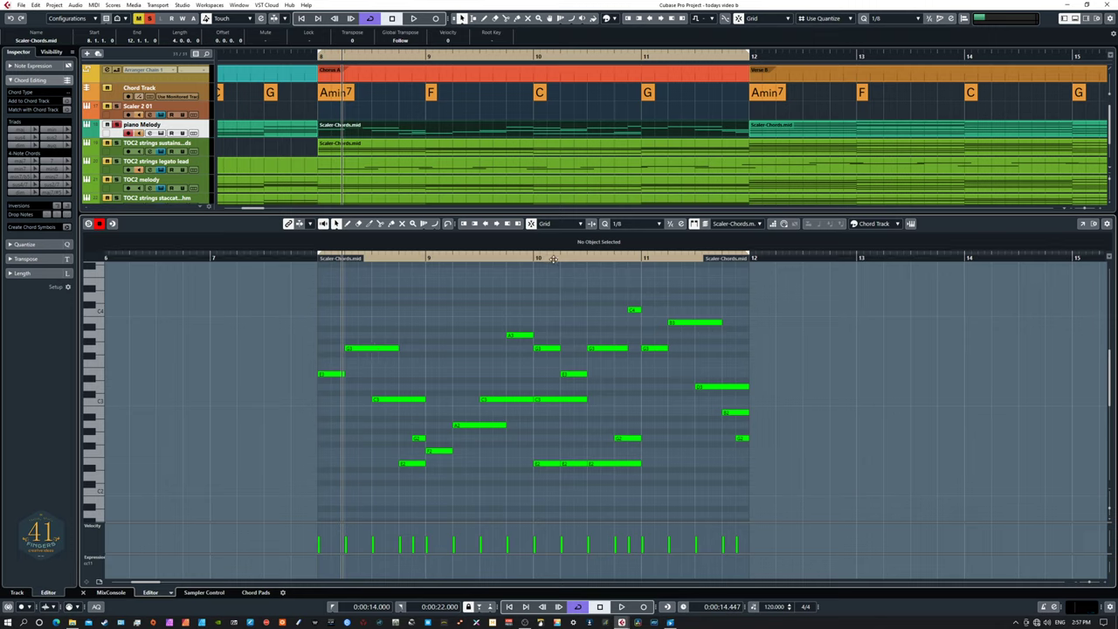
key("KP_1")
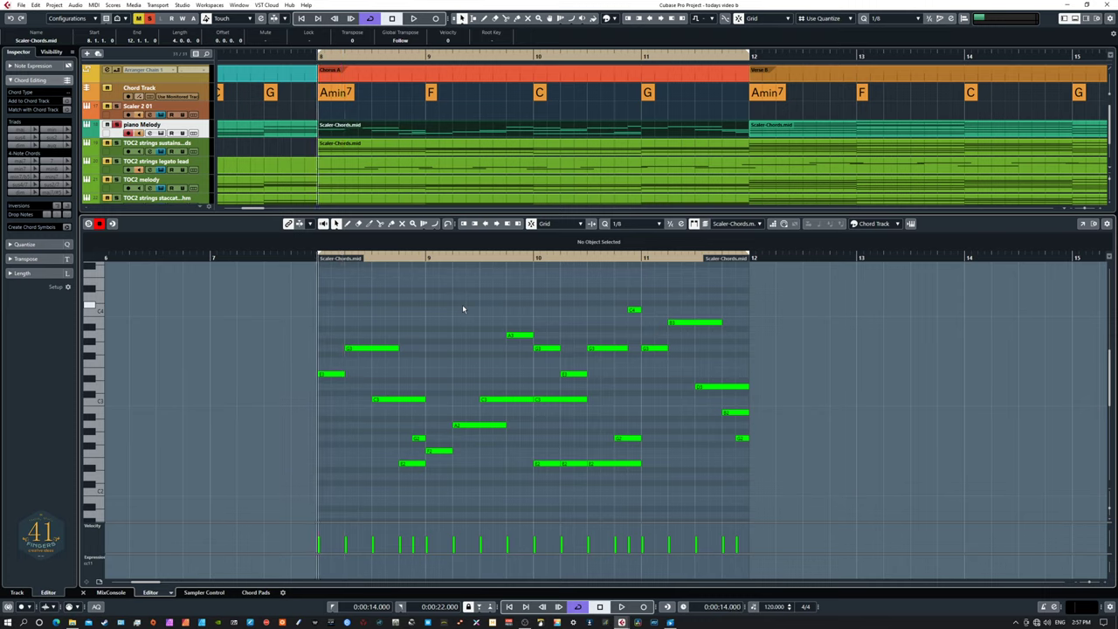
- Solo the strings sustain and legato lead tracks alongside the piano melody and play Chorus A
left_click(116, 145)
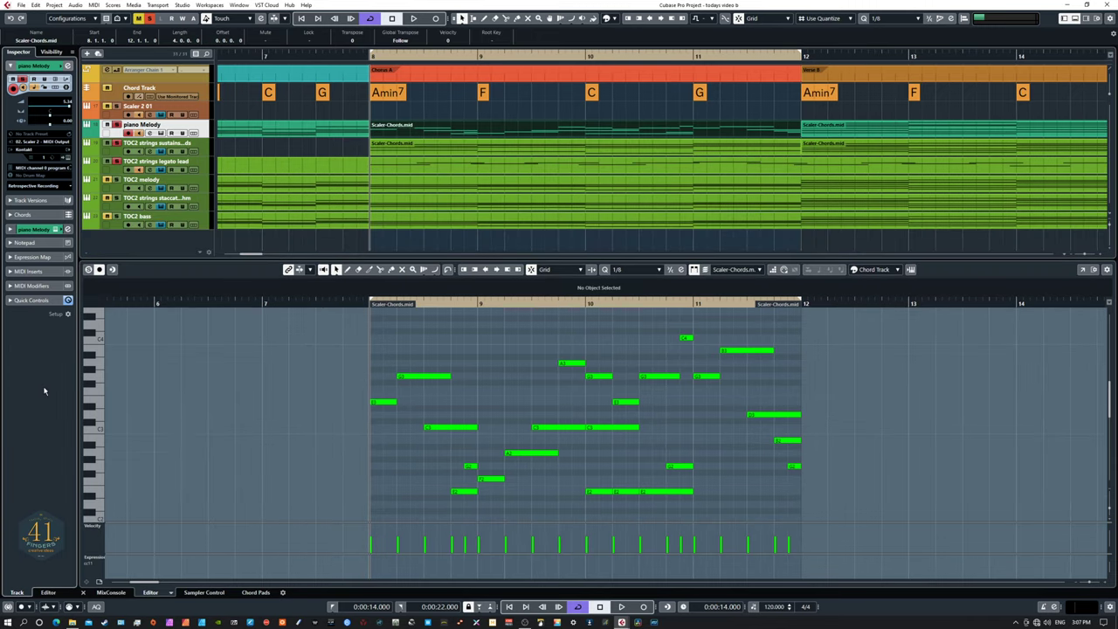
key("space")
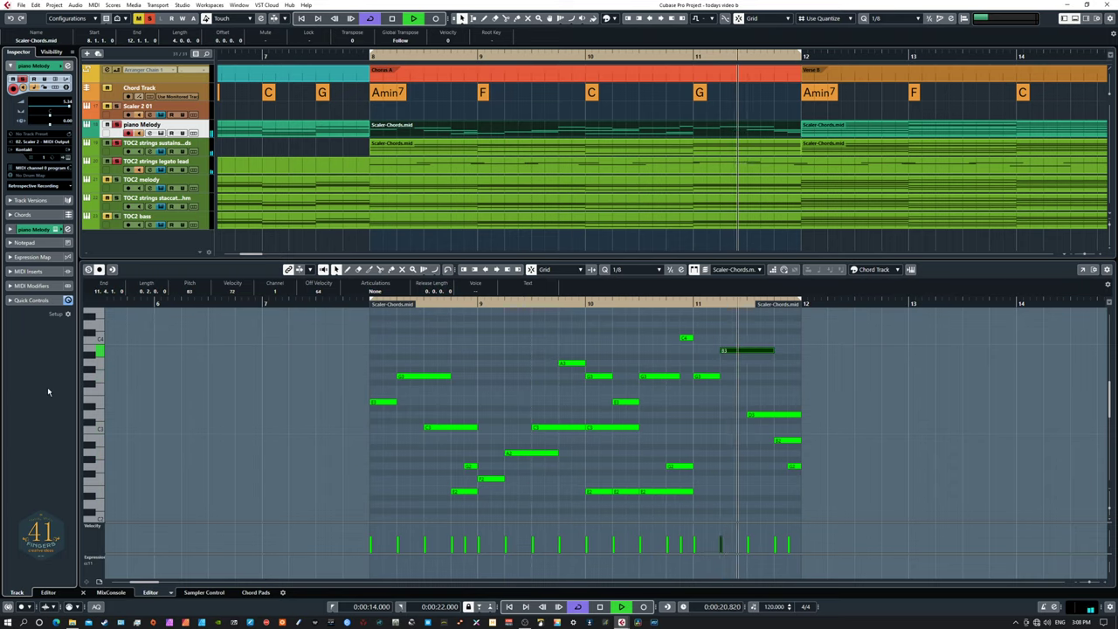
key("space")
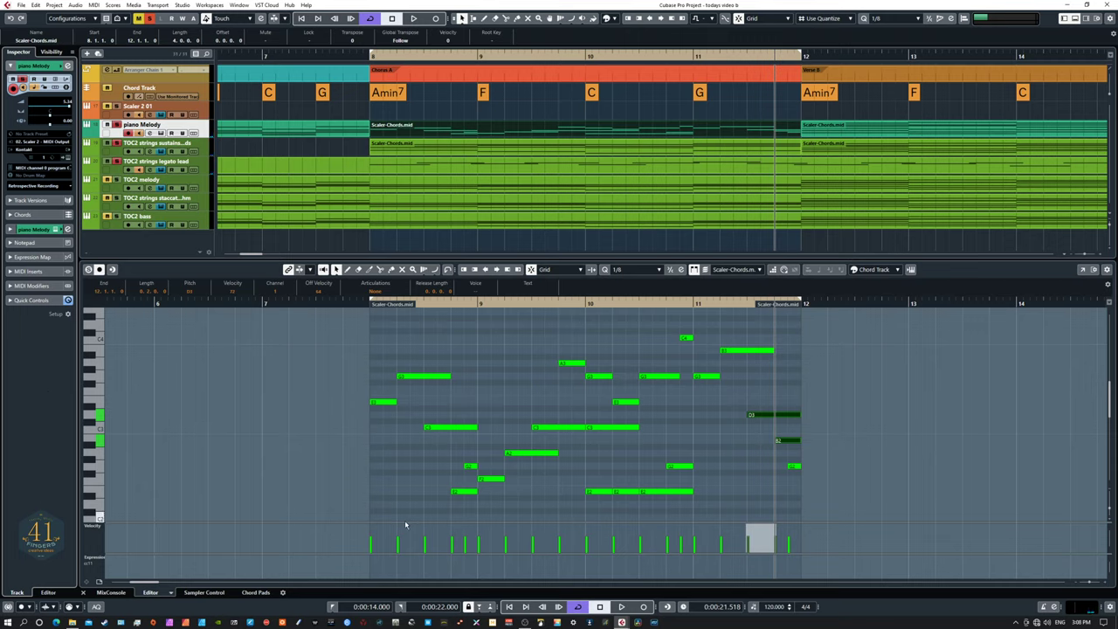
- Vary the velocities of the piano melody notes across bars 8 to 11, enlarging the velocity lane for the edit and shrinking it again
left_click_drag(404, 523, 405, 415)
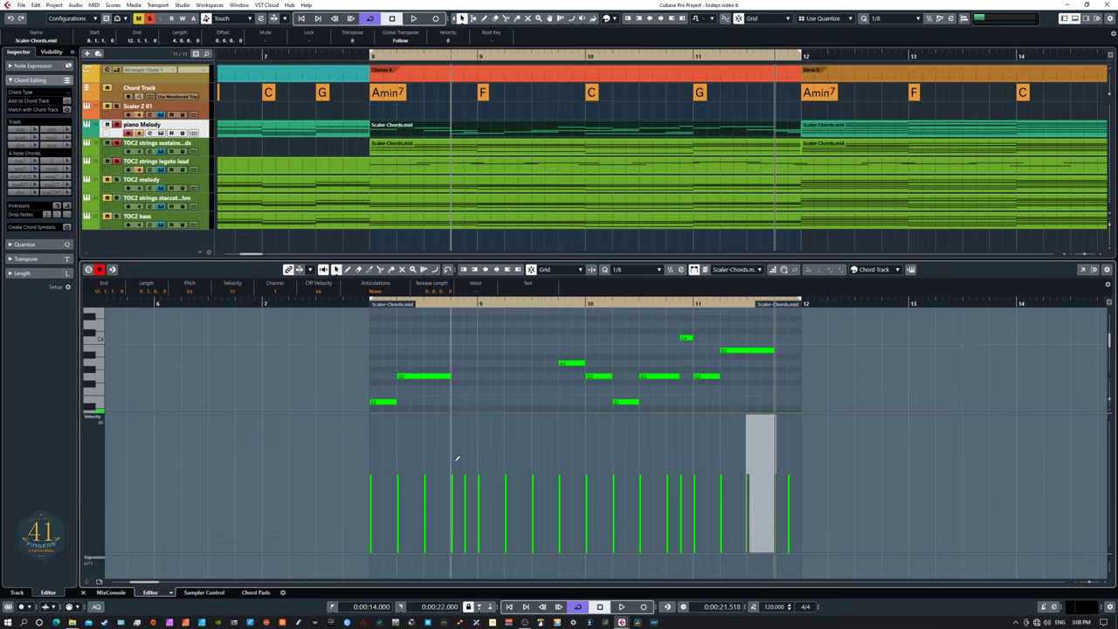
left_click(399, 449)
left_click(427, 486)
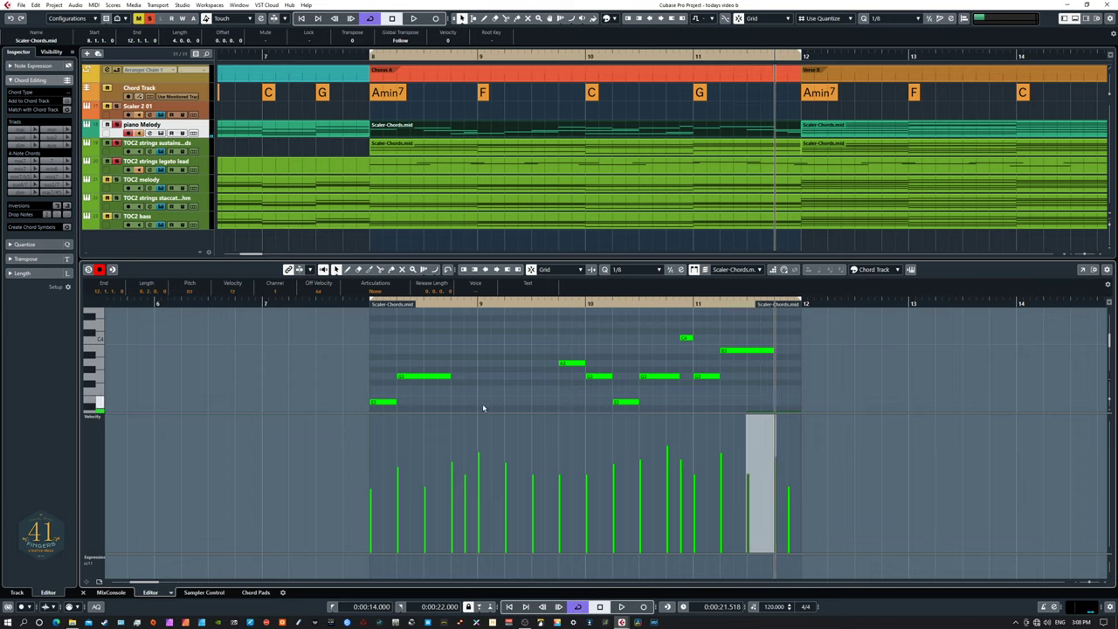
left_click_drag(346, 413, 339, 513)
scroll(375, 465, "up", 2)
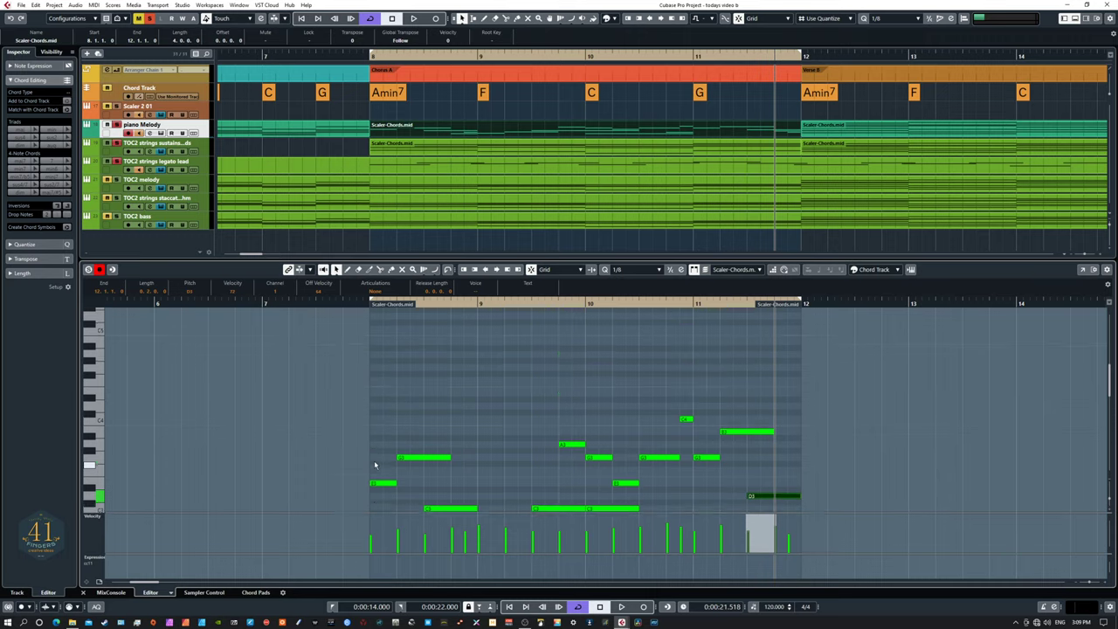
scroll(375, 465, "down", 3)
- Play back Chorus A from its start to hear the varied note velocities with the strings
key("KP_1")
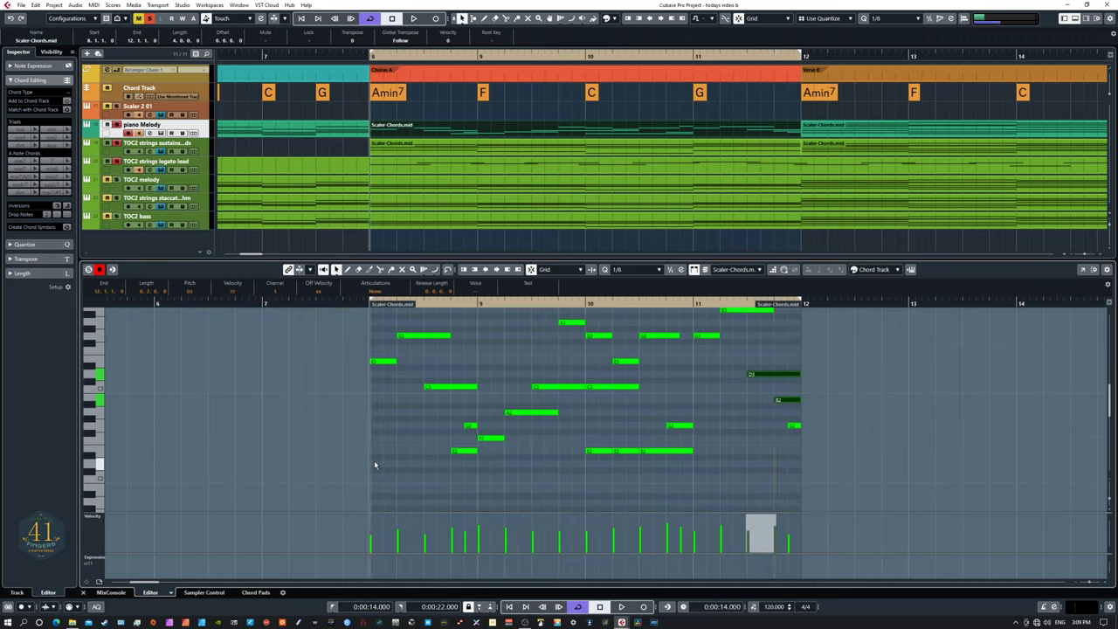
key("space")
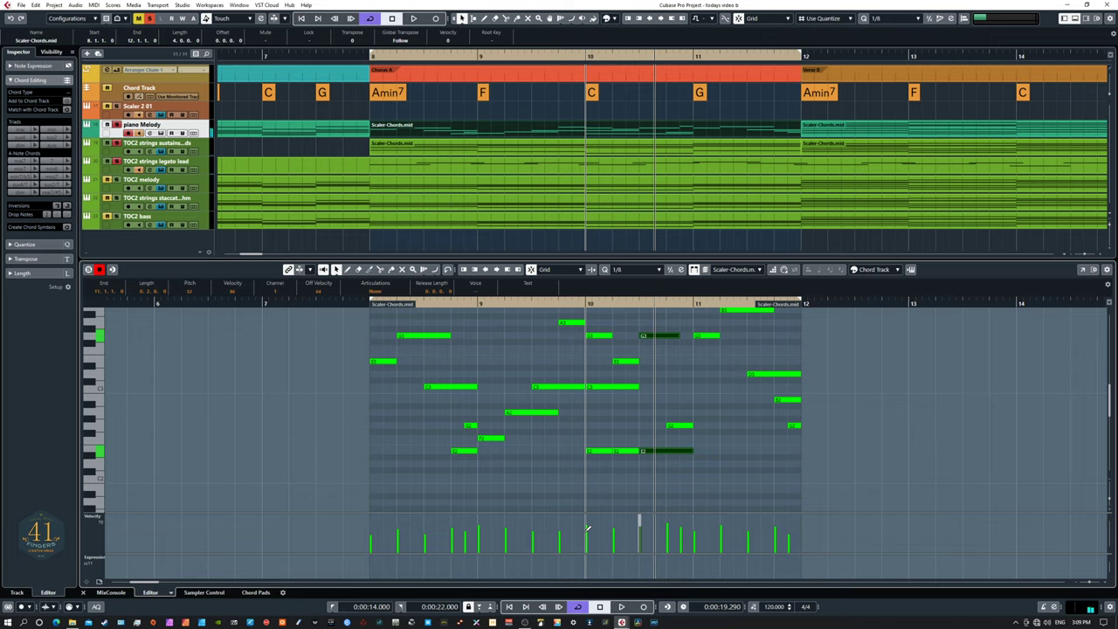
key("space")
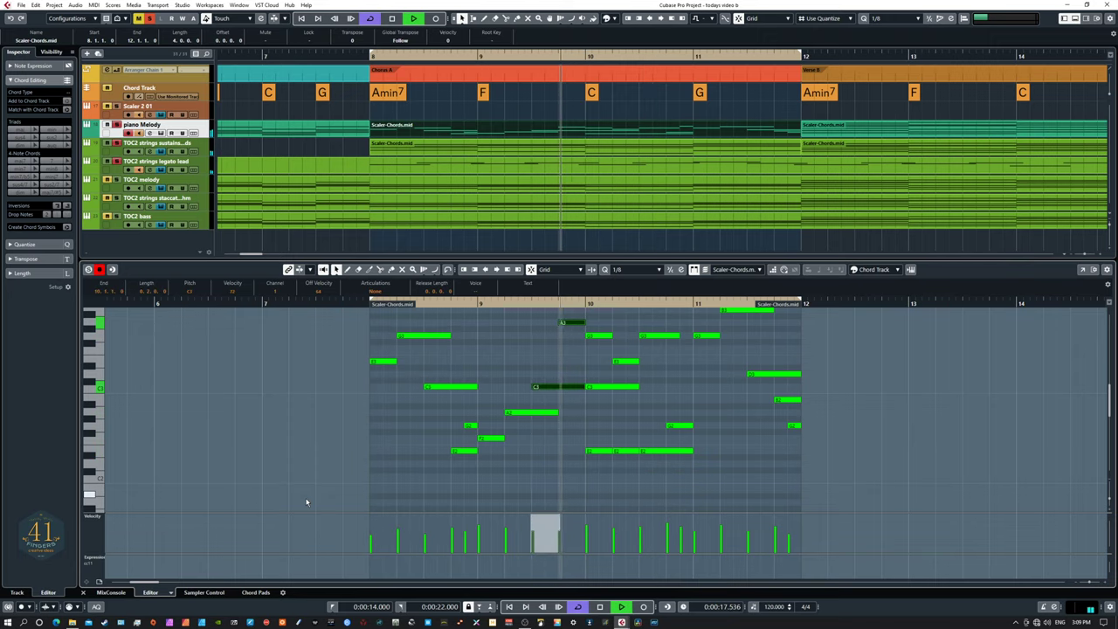
key("space")
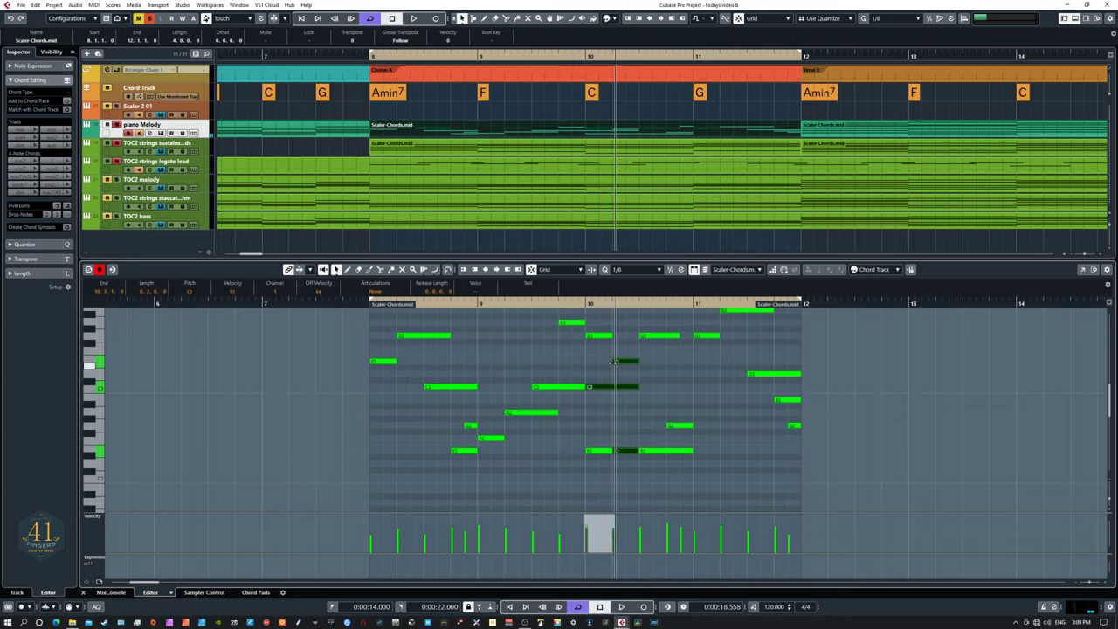
- Fine-tune the velocities of the melody's first note and the bar 10 notes, replaying from the start of Chorus A
left_click_drag(590, 332, 613, 472)
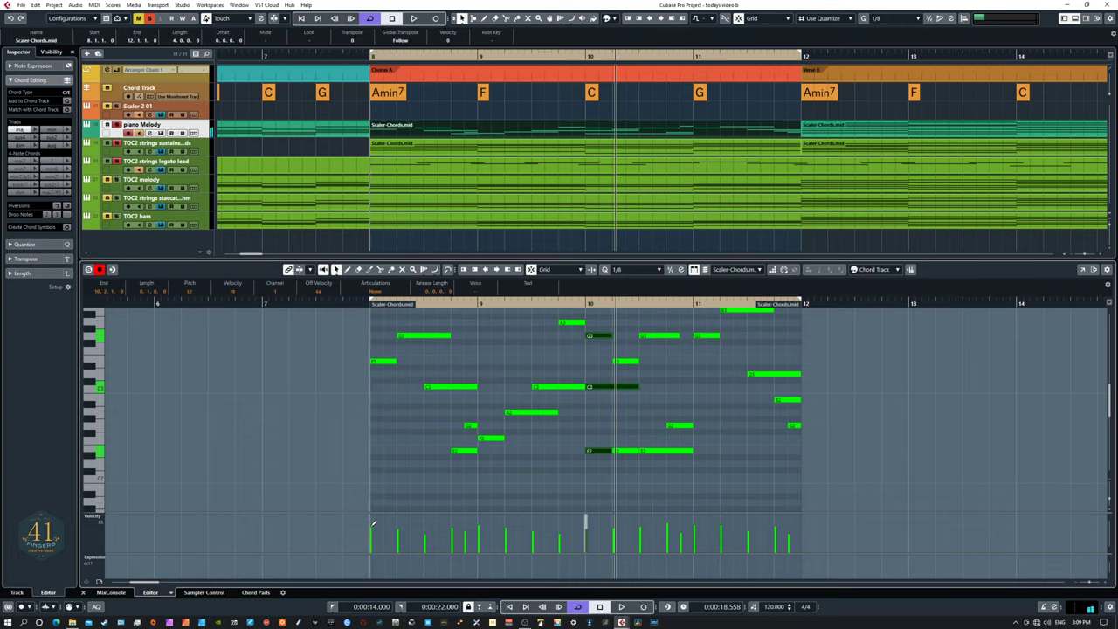
key("KP_1")
key("space")
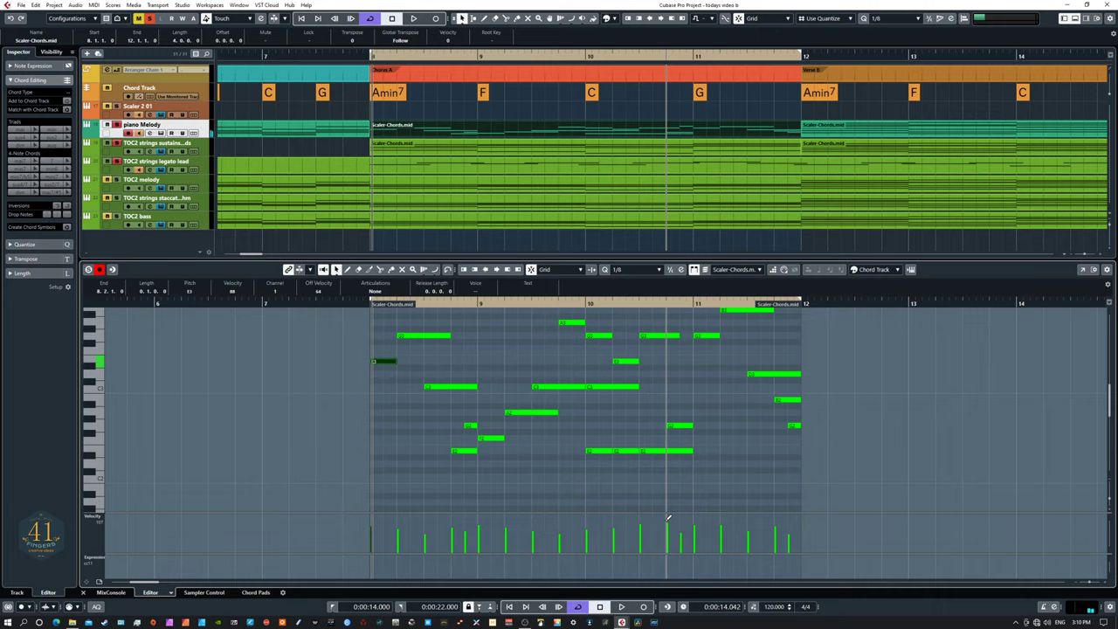
left_click(615, 526)
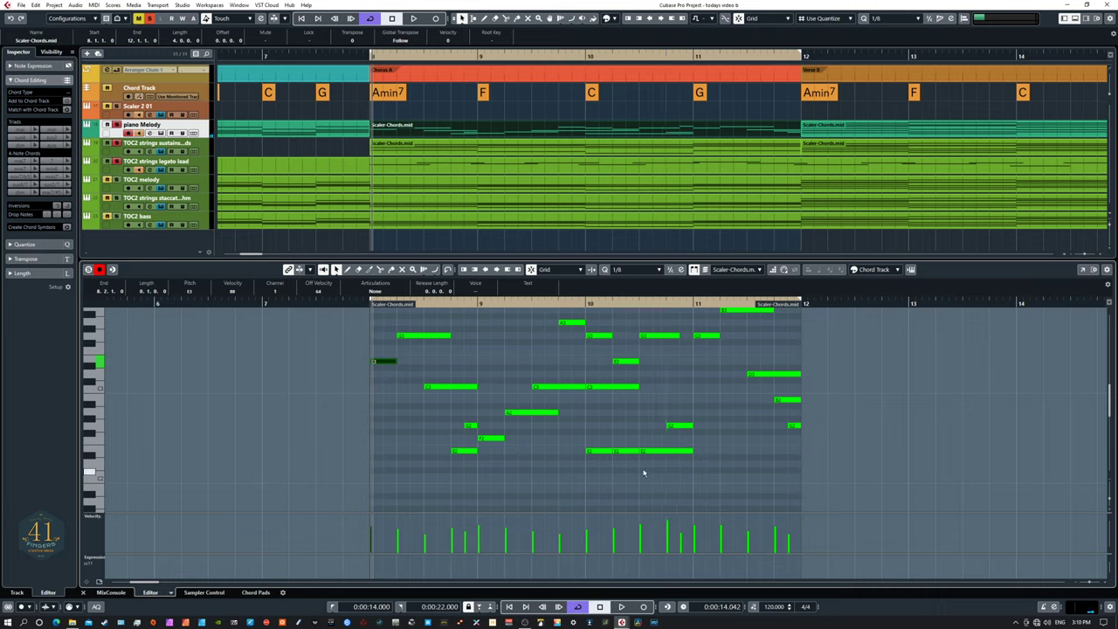
- Open the strings staccato rhythm track's instrument, audition its STRINGS Full Staccato preset, close it and slightly enlarge the note editor
scroll(549, 426, "up", 2)
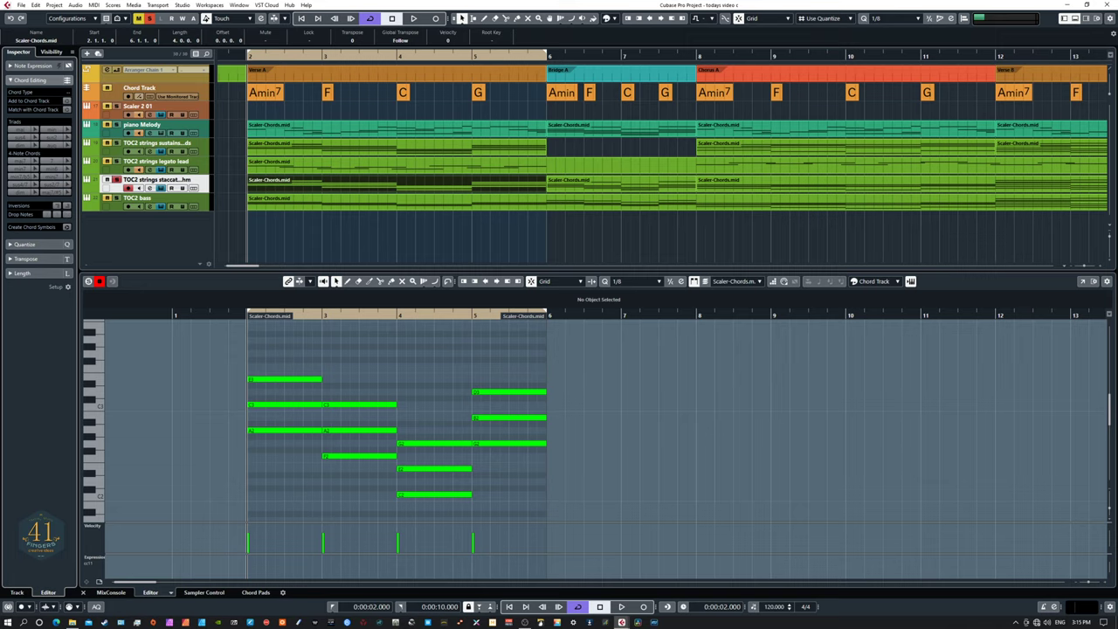
left_click(193, 188)
left_click_drag(88, 167, 285, 168)
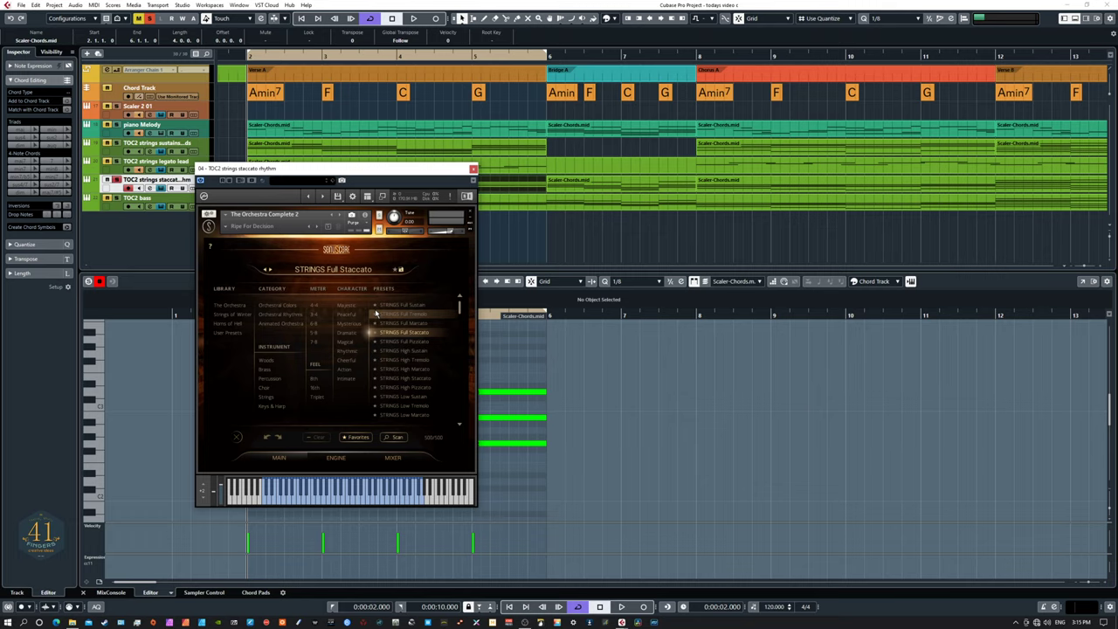
left_click(377, 496)
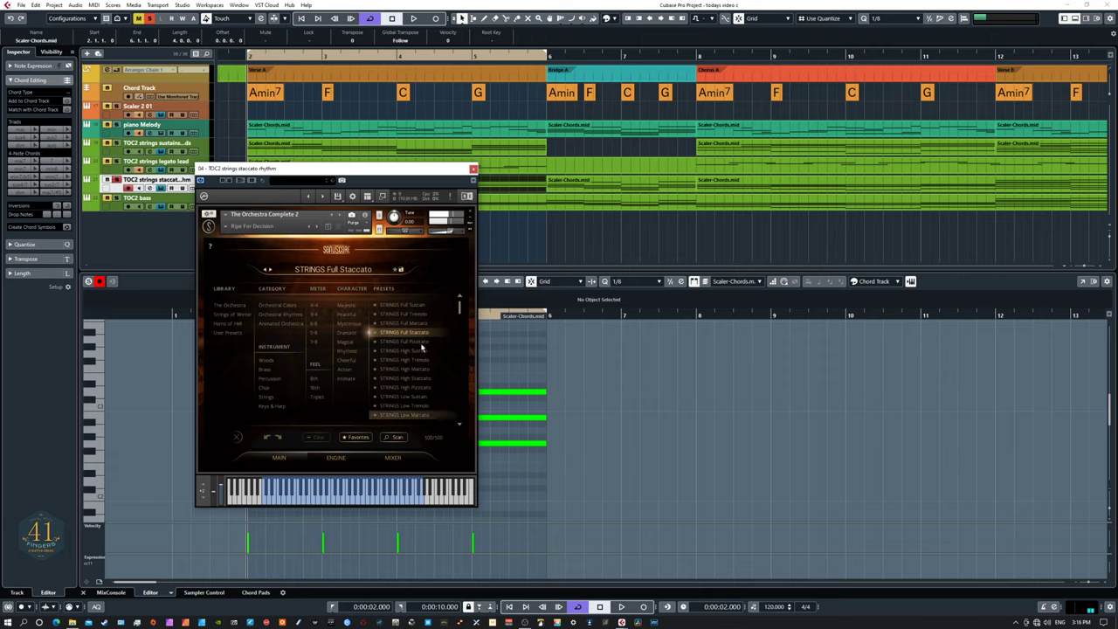
left_click(473, 168)
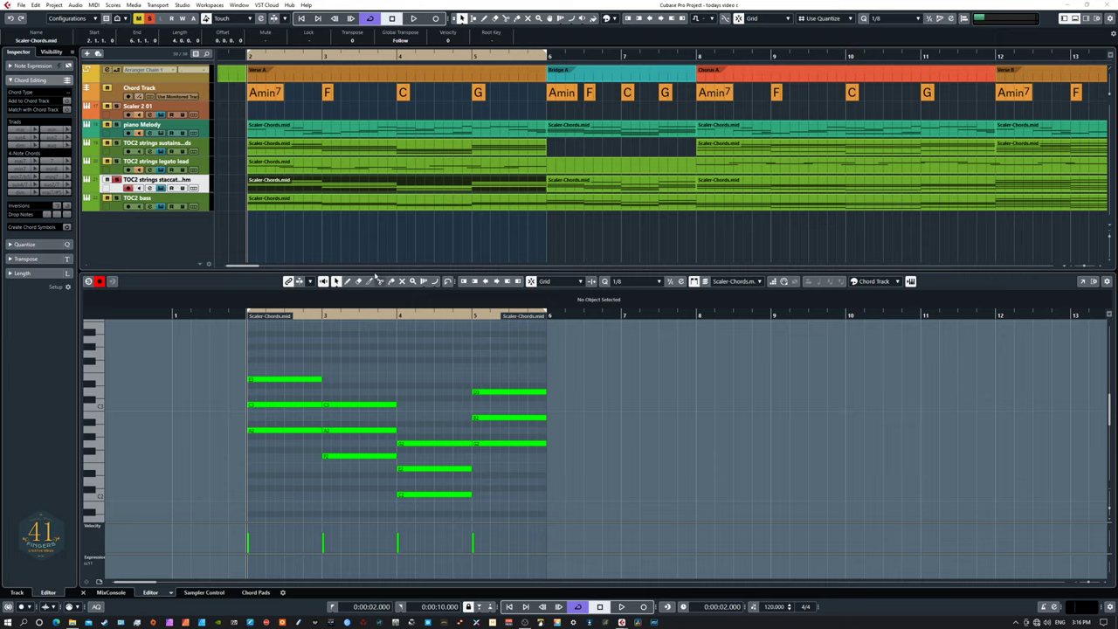
mouse_move(370, 272)
left_mouse_down()
mouse_move(367, 238)
mouse_move(361, 264)
left_mouse_up()
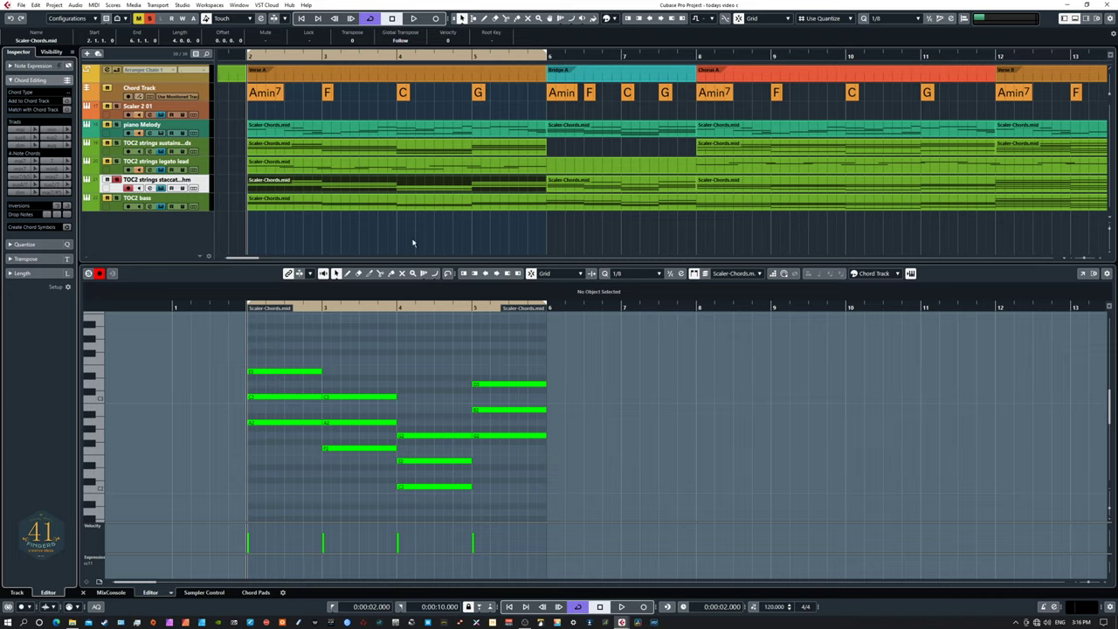
- Play back Verse A to hear the held staccato string chords, and return to its start
scroll(580, 229, "right", 5)
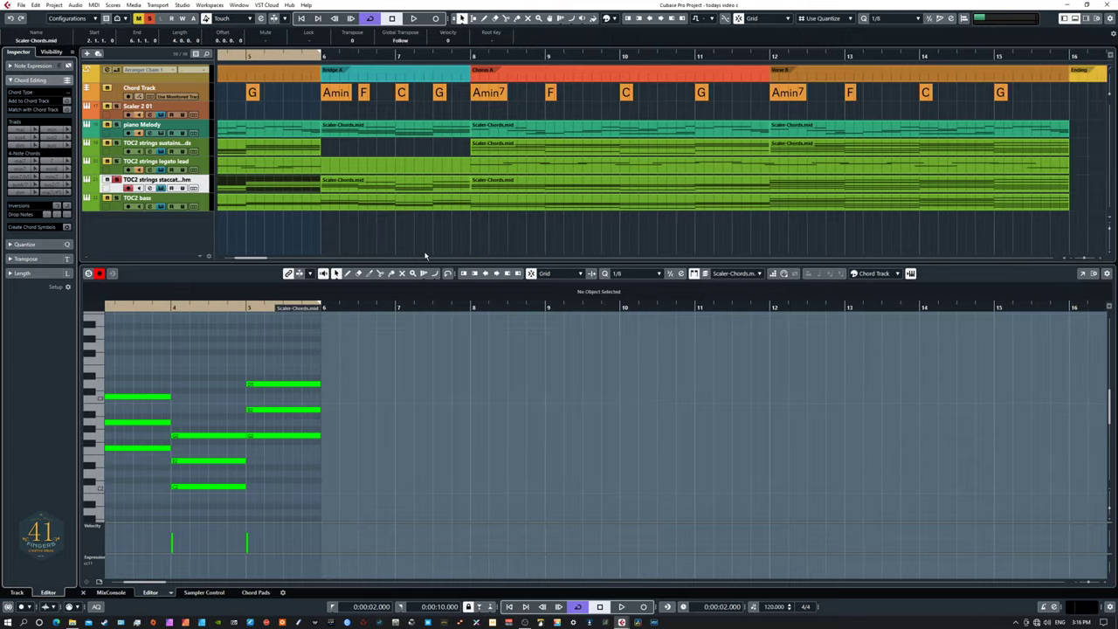
scroll(568, 249, "left", 1)
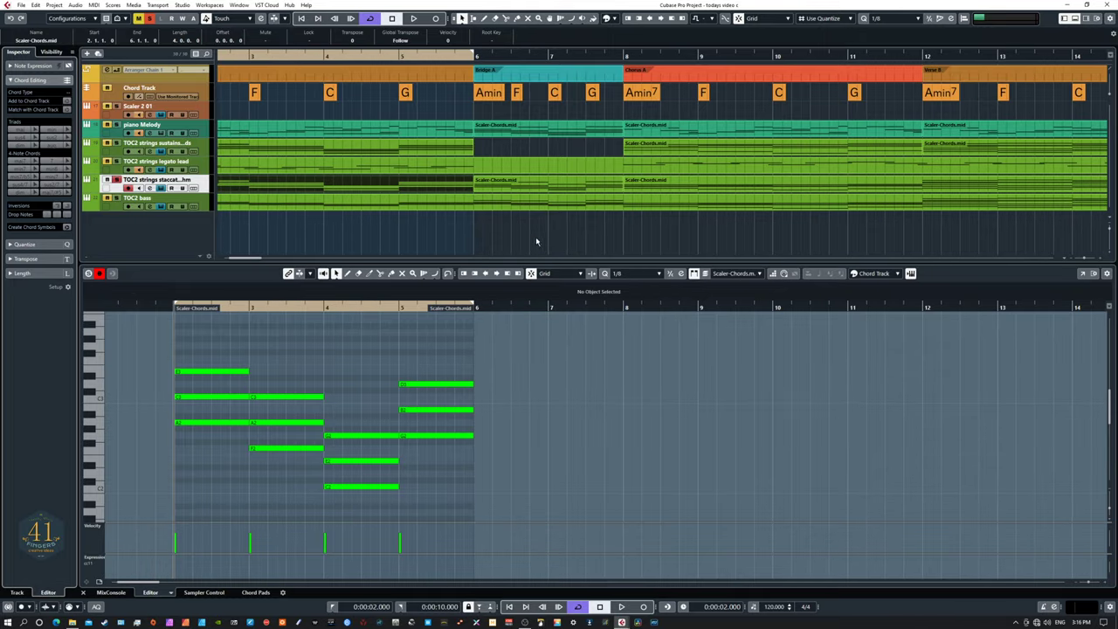
scroll(590, 236, "left", 3)
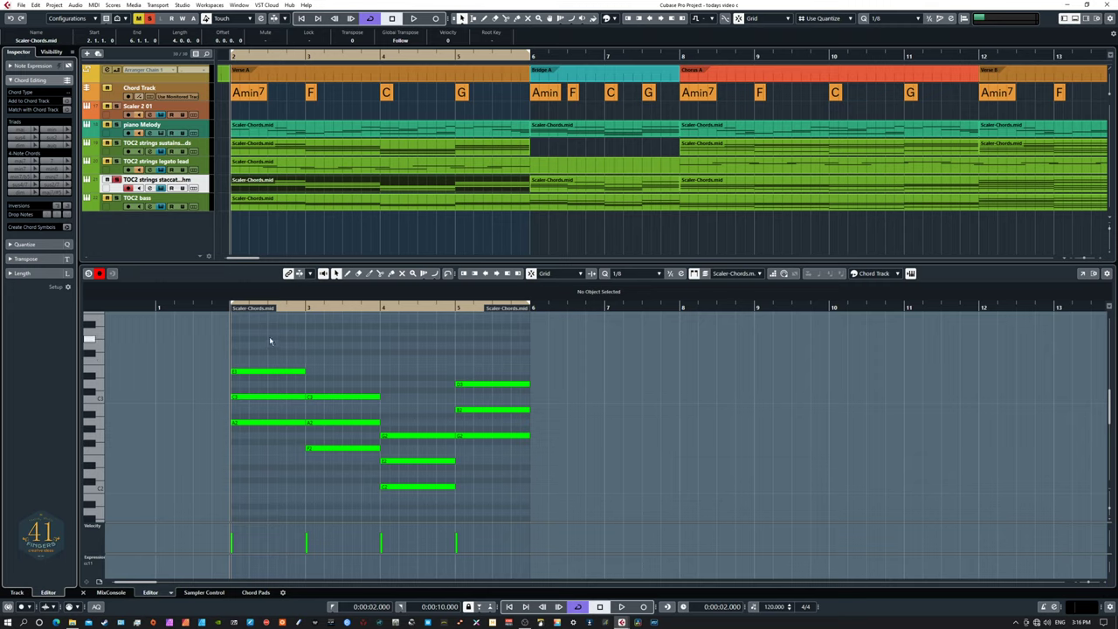
key("space")
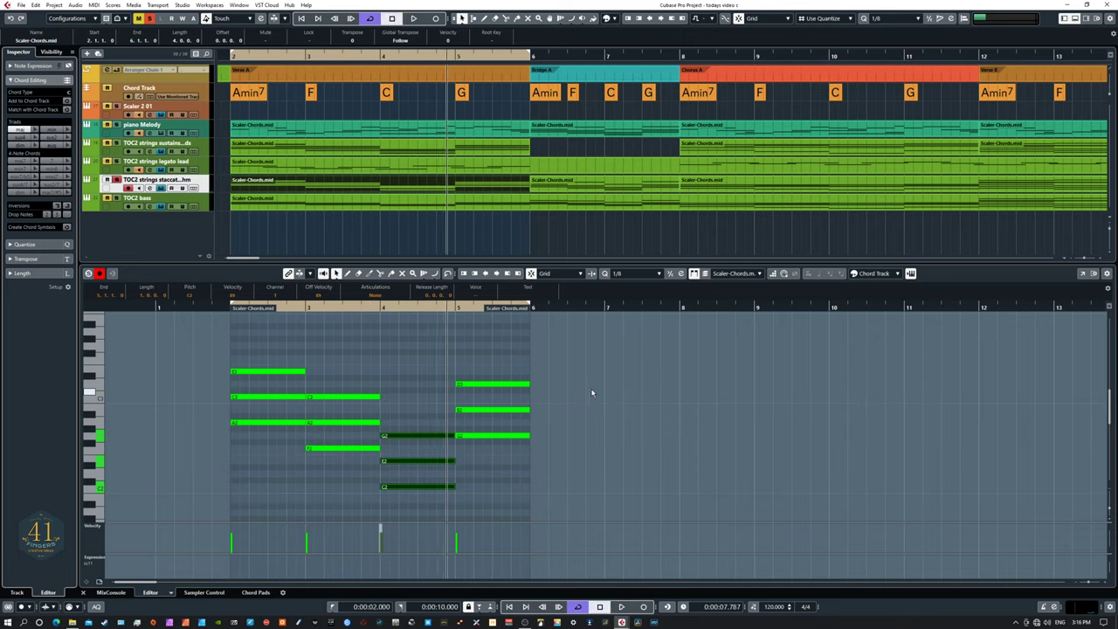
left_click(581, 380)
key("space")
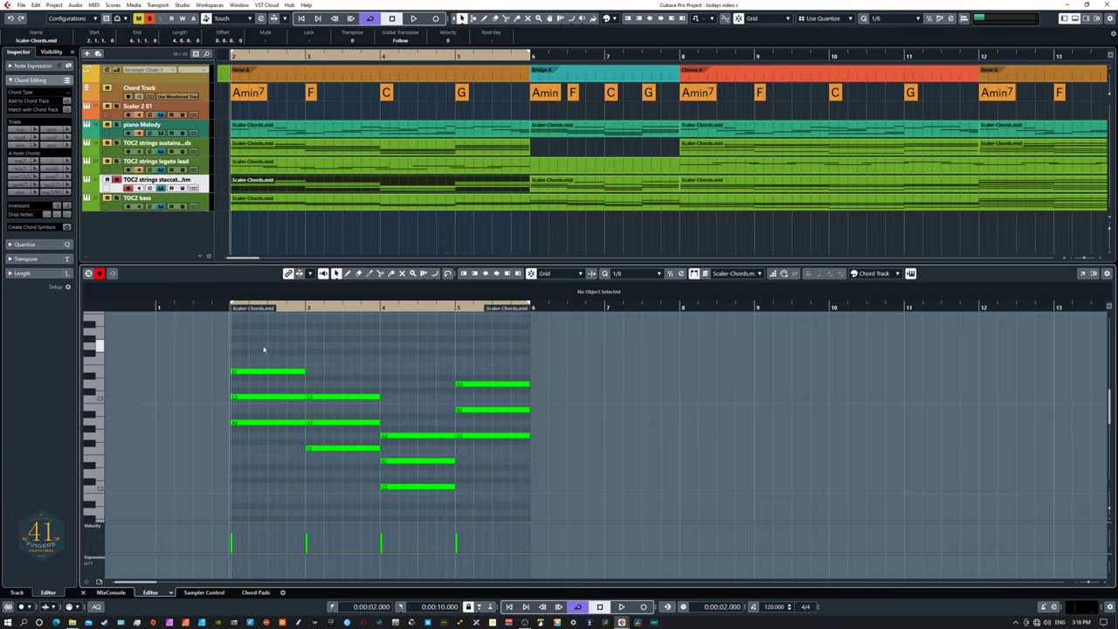
- Open the Bridge A staccato strings part and inspect it against the other parts in that section
left_click_drag(264, 348, 488, 495)
left_click(606, 390)
scroll(647, 370, "right", 5)
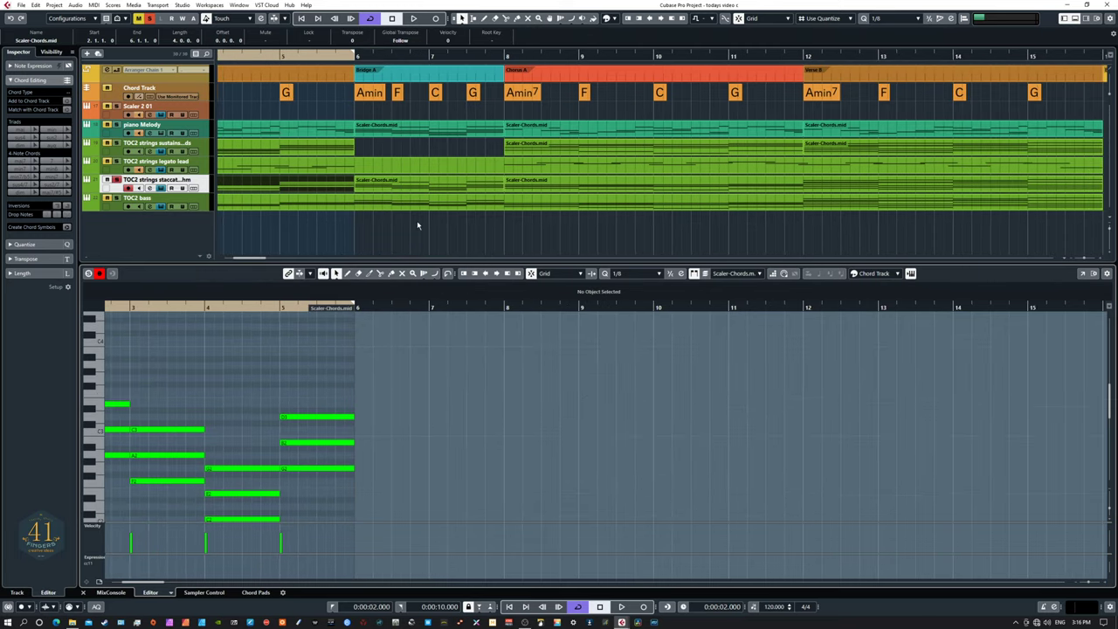
left_click(414, 188)
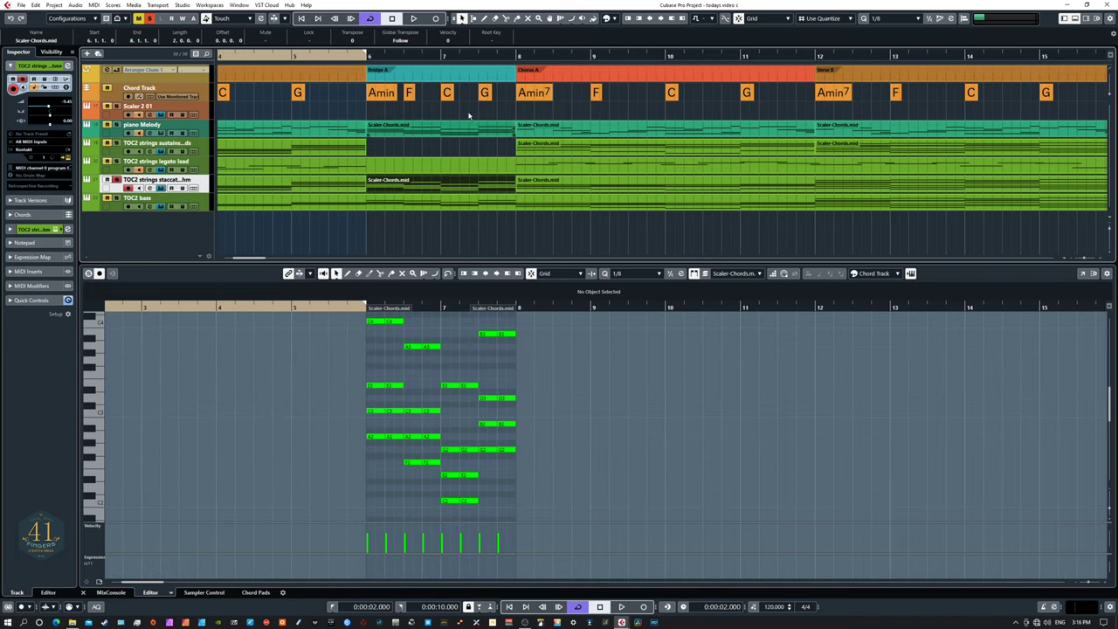
left_click(433, 76)
left_click_drag(503, 226, 378, 77)
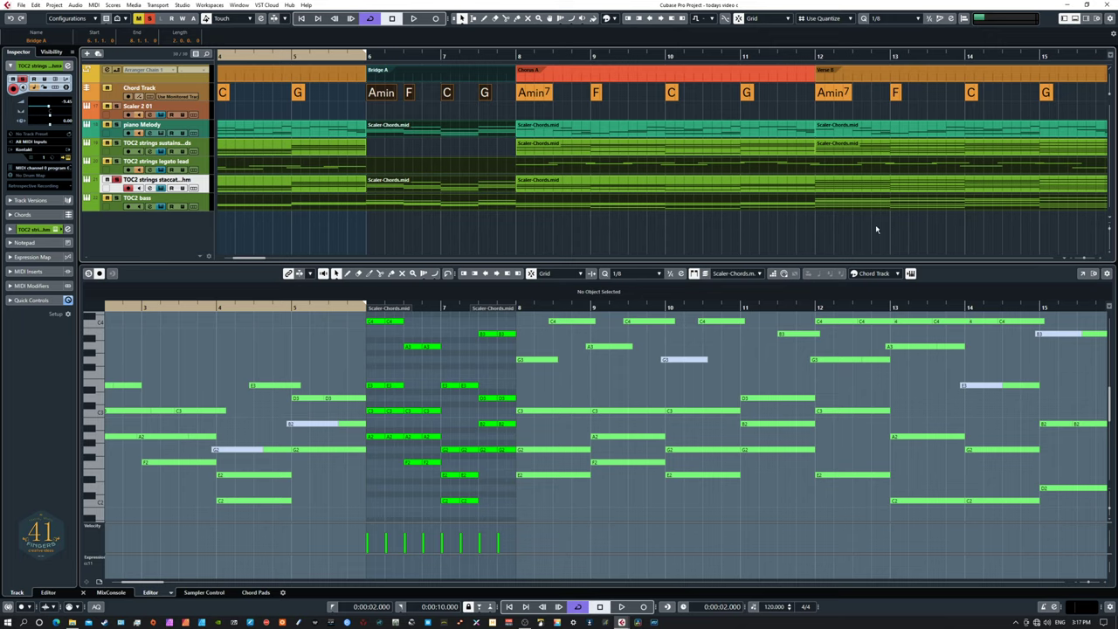
left_click(618, 245)
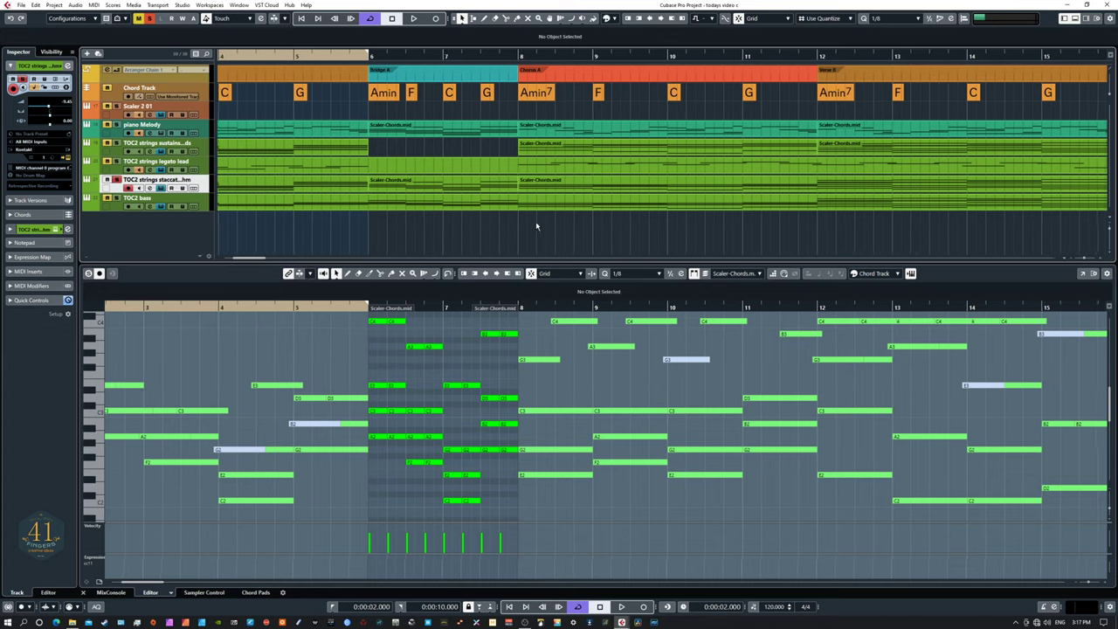
- Enlarge the note editor, check the Verse A piano melody and bring up the Verse A staccato strings part
scroll(530, 226, "right", 2)
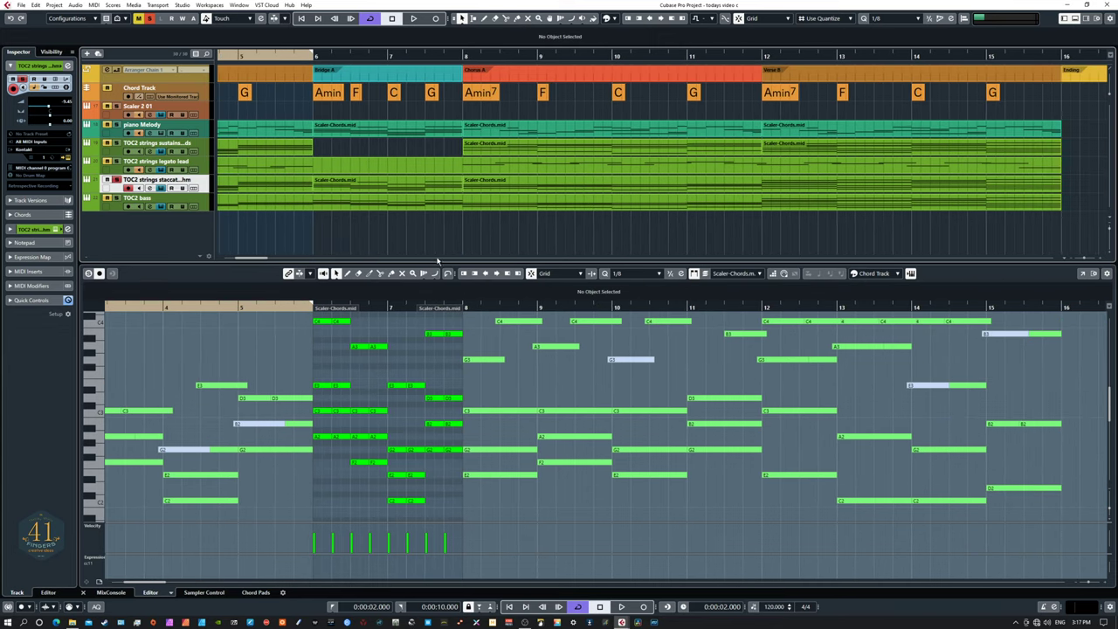
left_click_drag(426, 261, 440, 194)
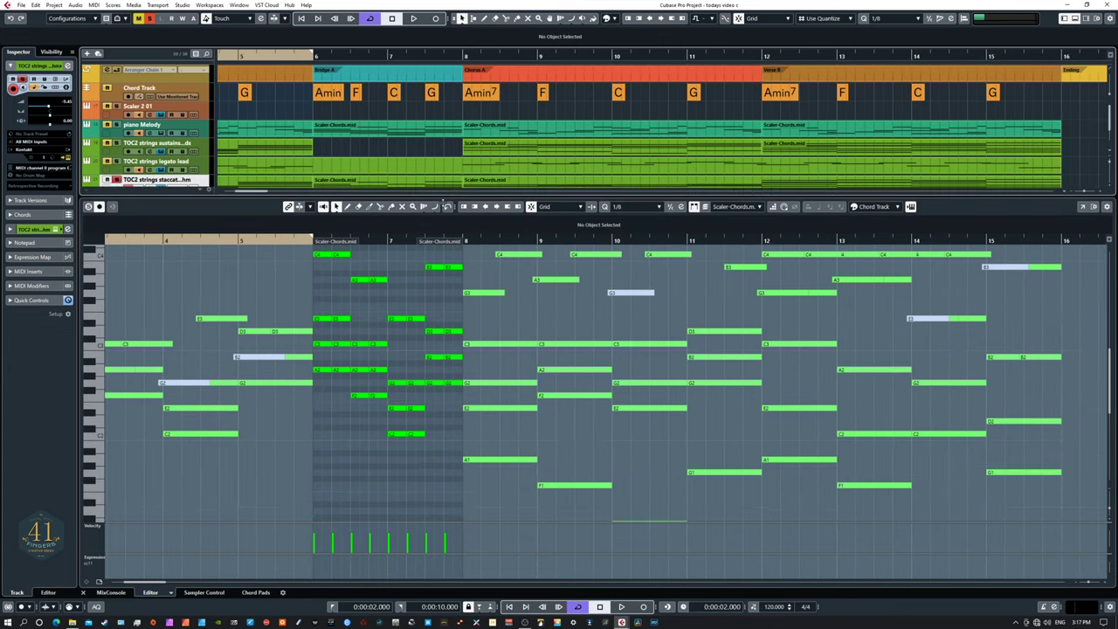
scroll(625, 323, "left", 4)
scroll(625, 323, "up", 2)
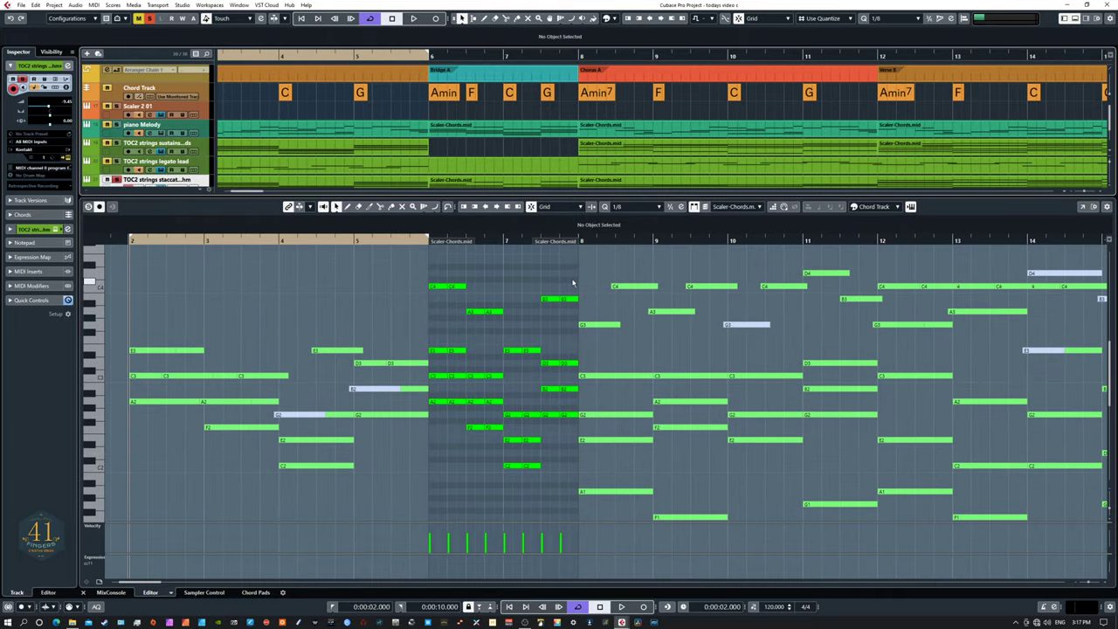
left_click(448, 265)
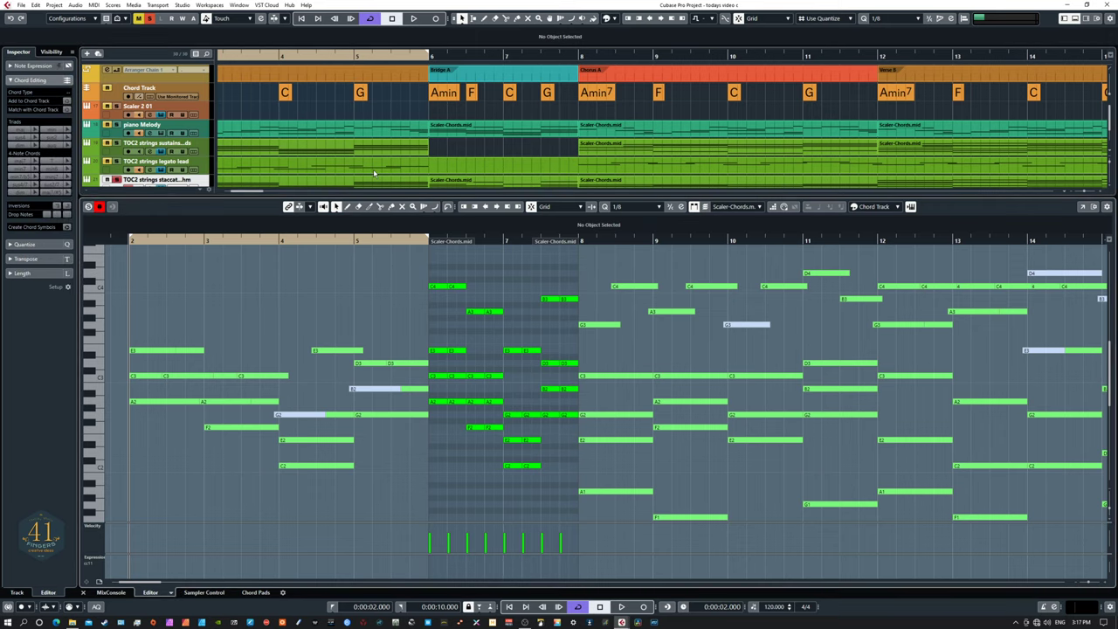
left_click(410, 140)
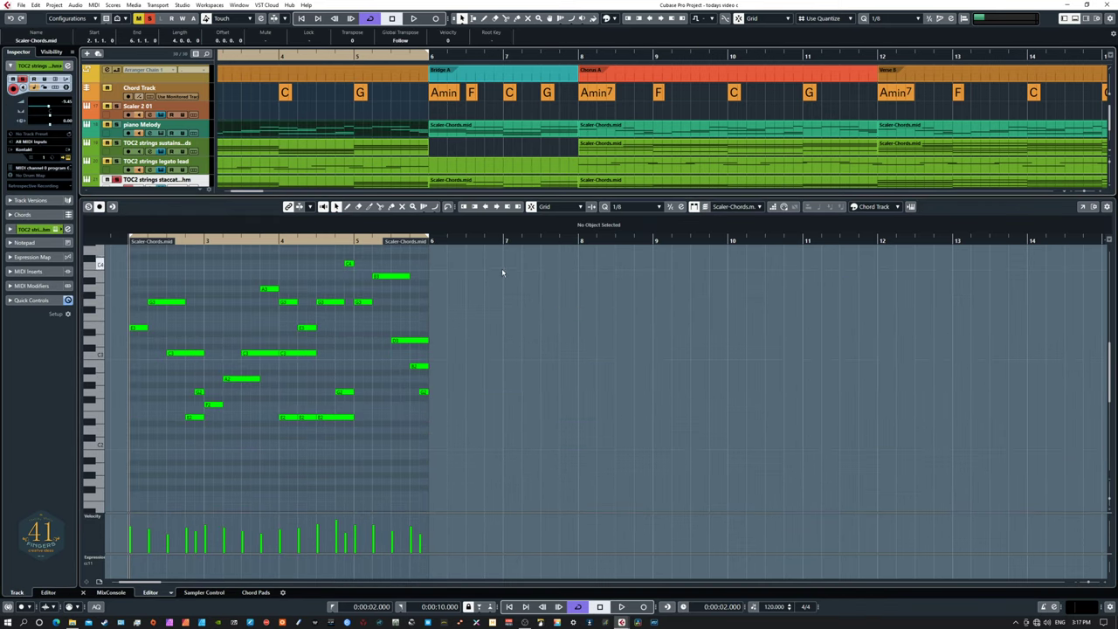
left_click(294, 184)
scroll(684, 280, "left", 5)
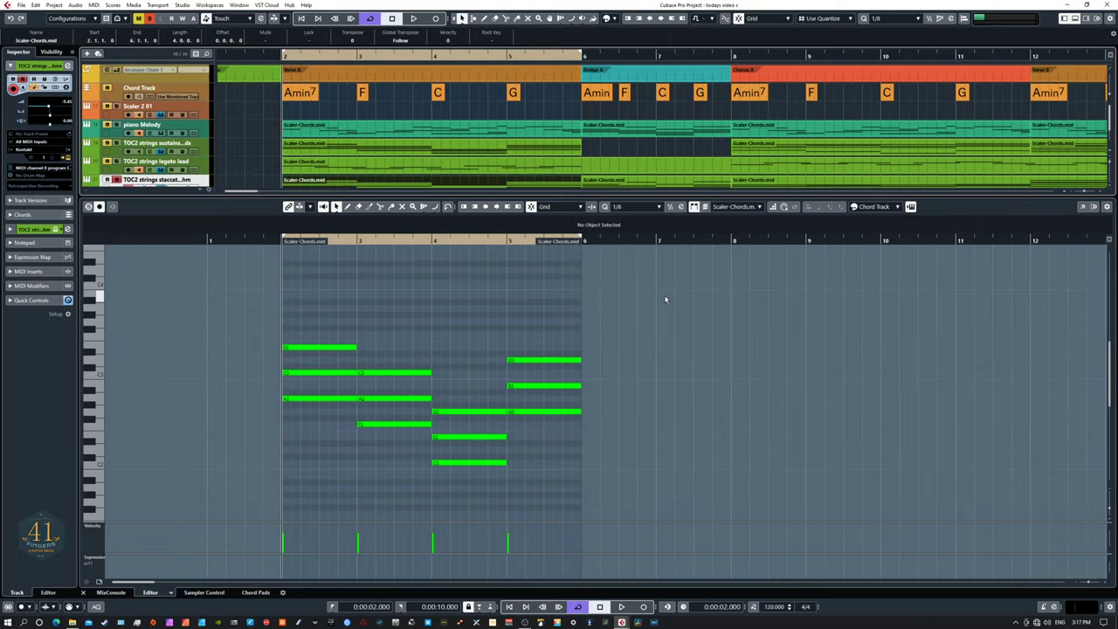
- Split all the Verse A staccato chords in bars 2 to 5 at the middle of each bar
left_click_drag(261, 319, 600, 479)
right_click(450, 316)
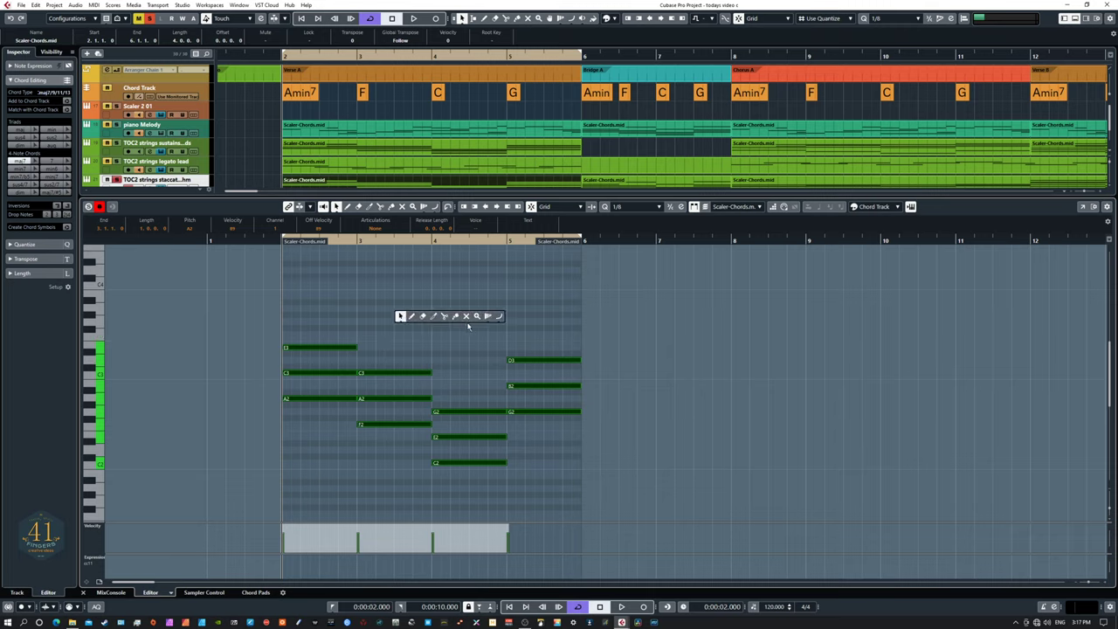
left_click(450, 316)
left_click(319, 349)
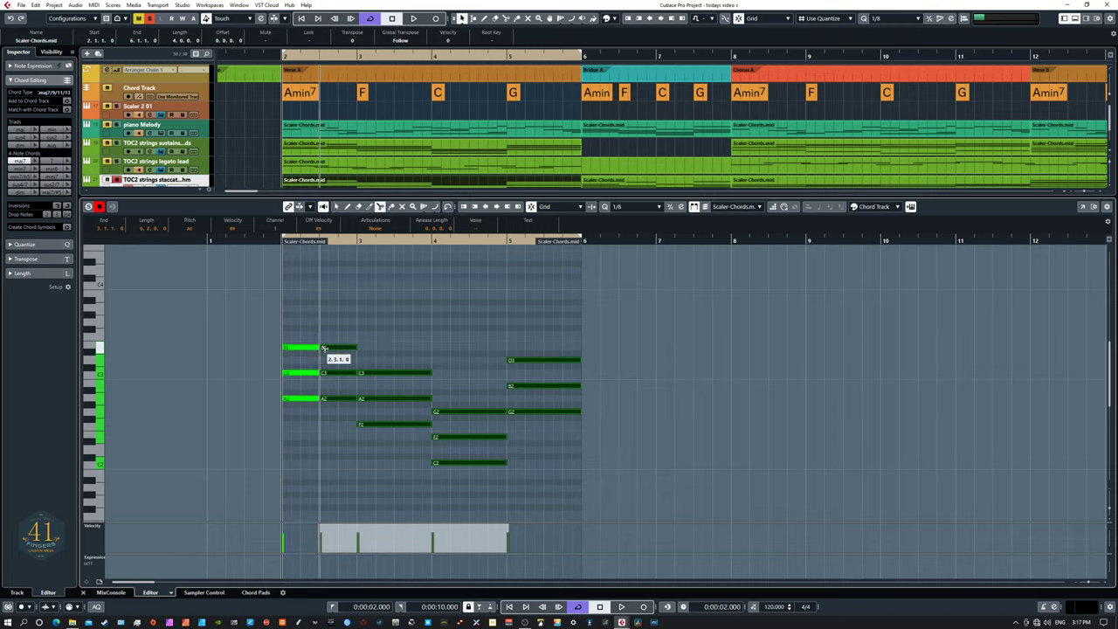
left_click(393, 375)
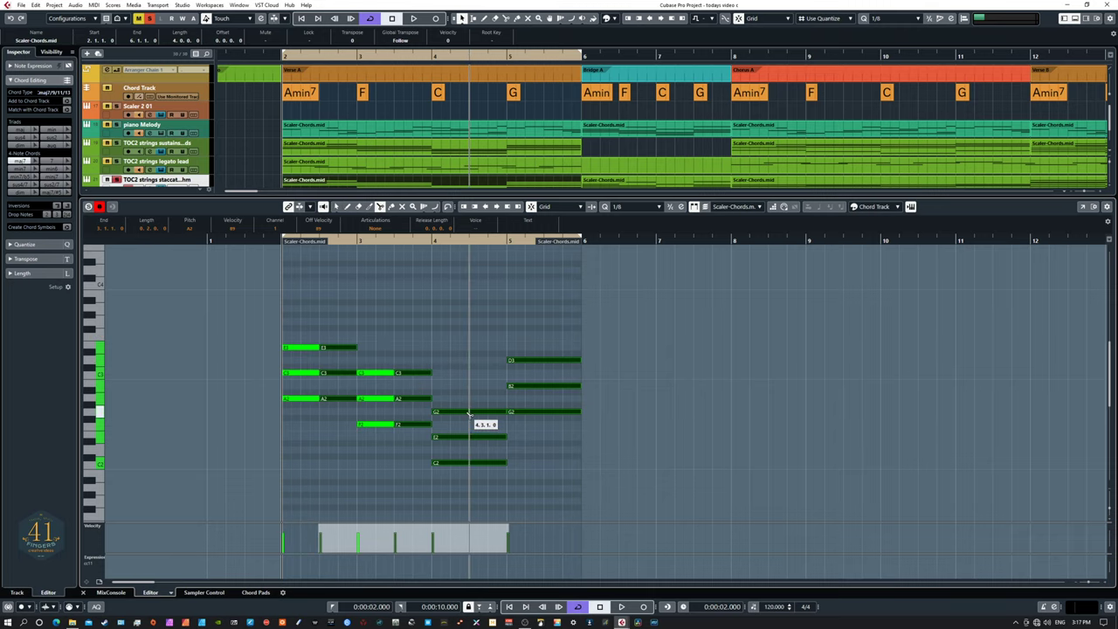
left_click(471, 413)
left_click(544, 360)
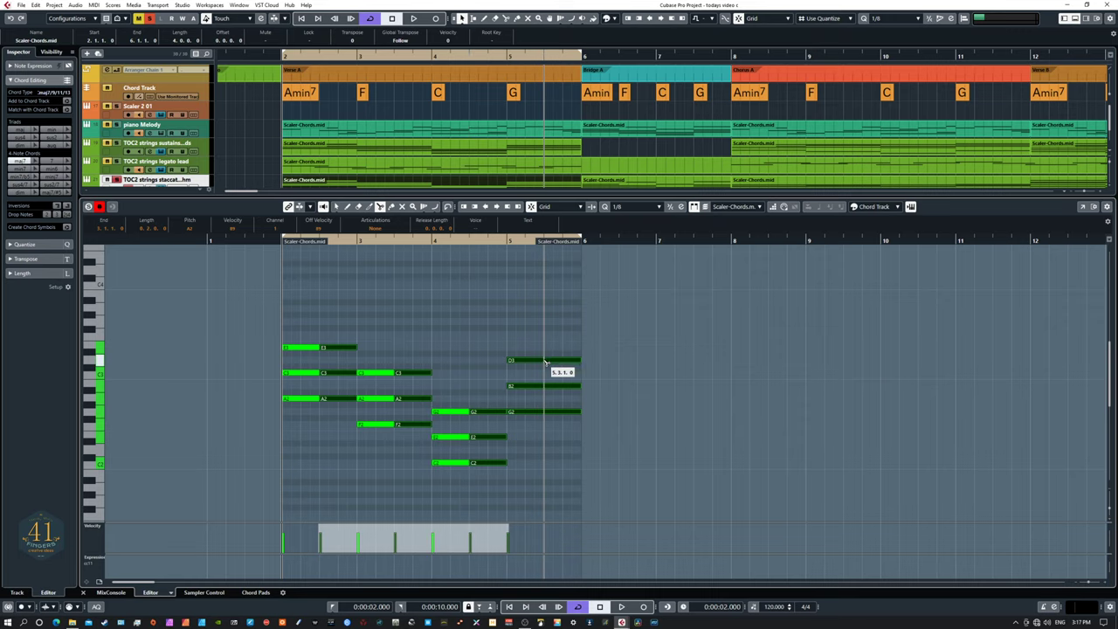
right_click(680, 325)
left_click(653, 318)
- Open the Bridge A staccato strings part, loop bars 6 and 7, and set the quantize value to 1/4
left_click_drag(652, 292, 434, 320)
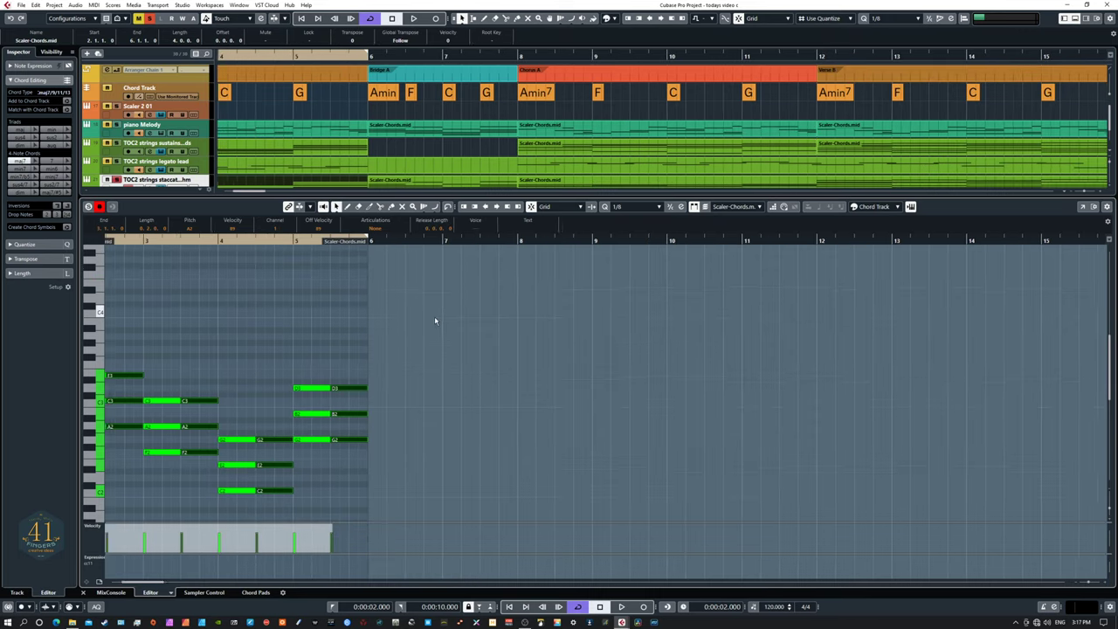
left_click(426, 183)
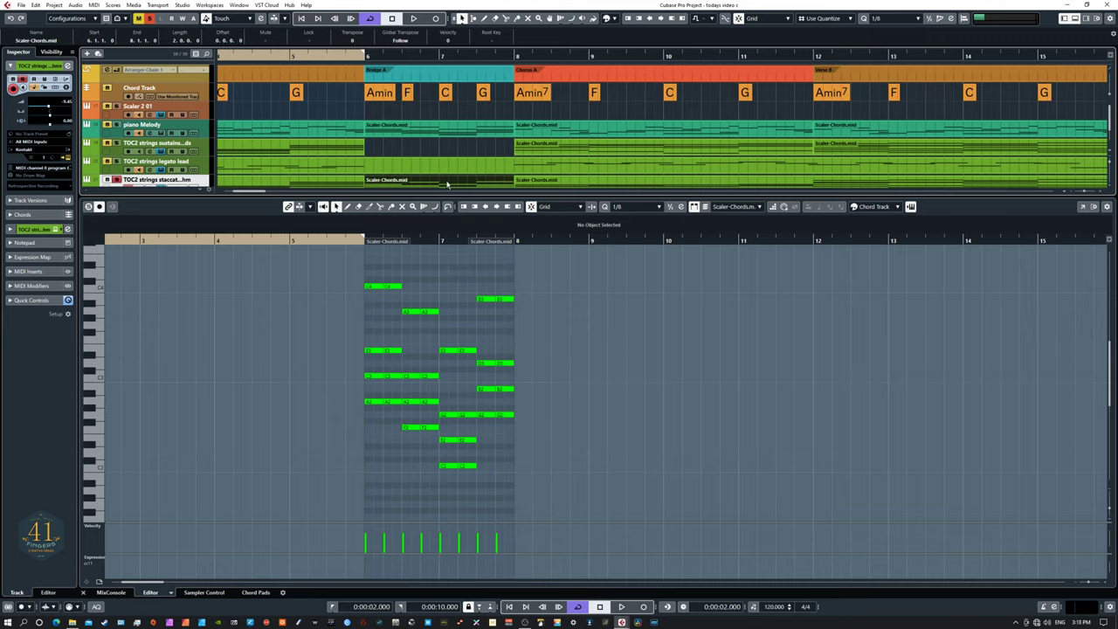
left_click(444, 231)
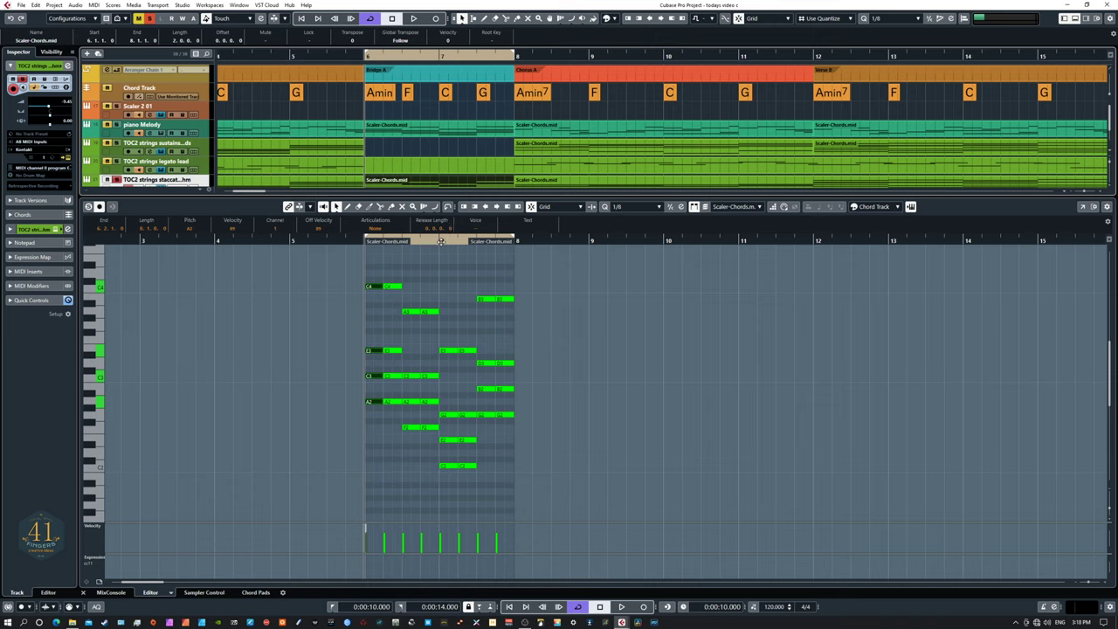
double_click(443, 236)
left_click_drag(444, 247, 570, 293)
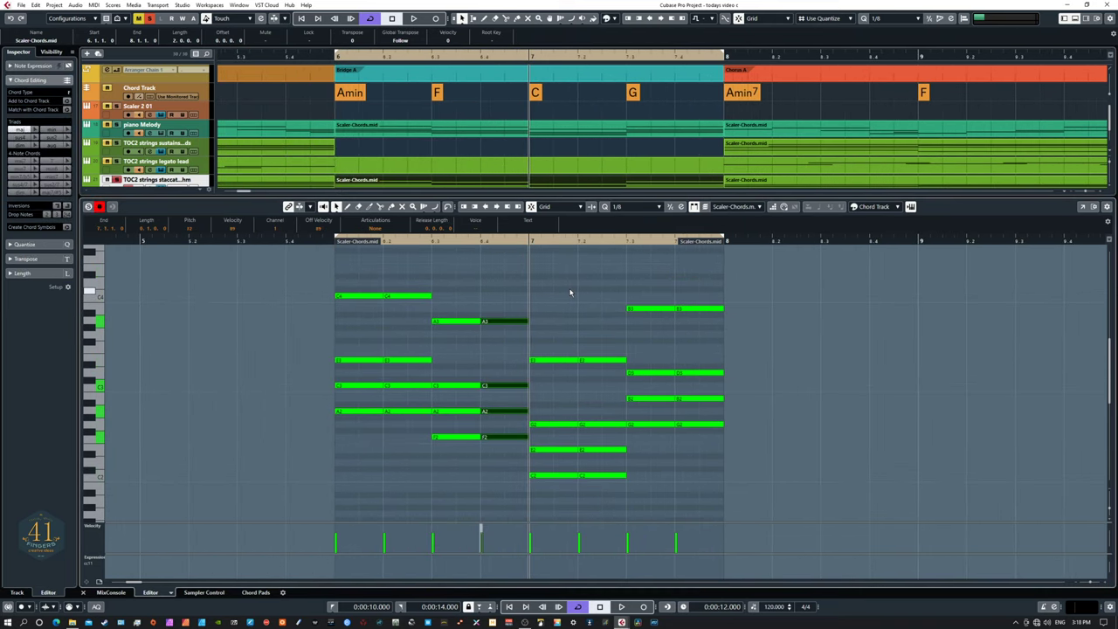
left_click(631, 206)
left_click(638, 238)
- Split every quarter-note staccato chord in Bridge A into two eighth notes, using a quantize value of 1/8
left_click_drag(322, 281, 736, 498)
right_click(382, 283)
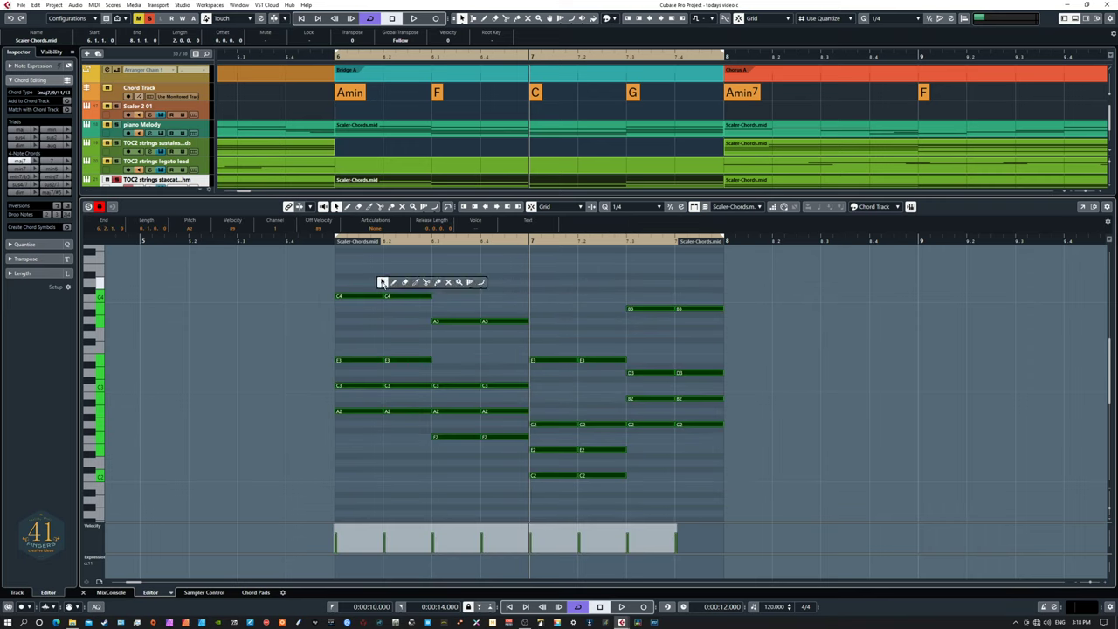
left_click(427, 281)
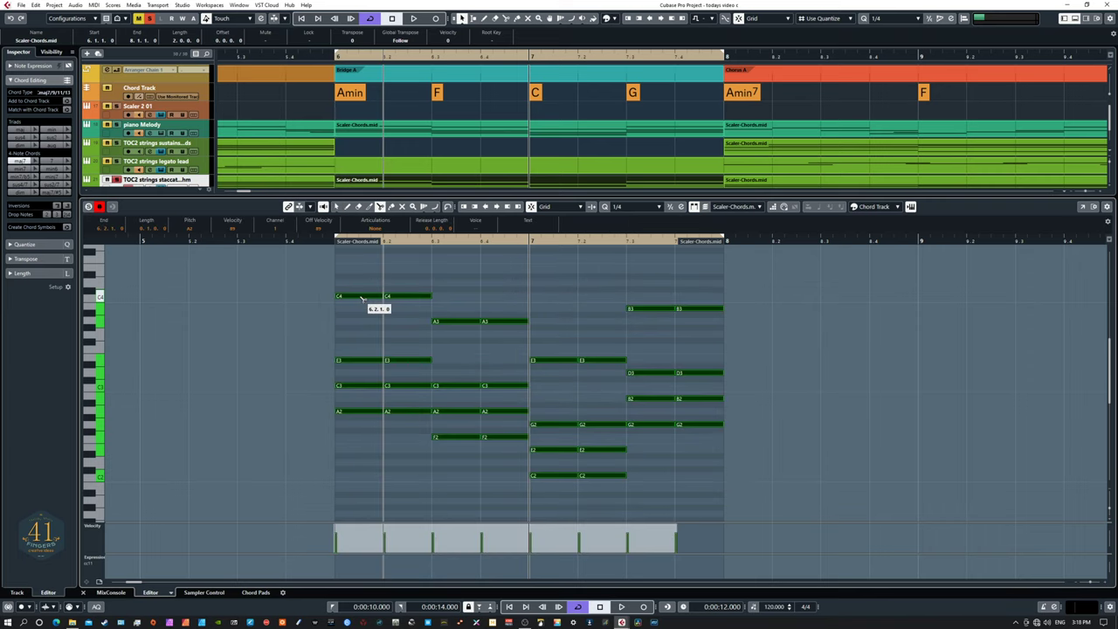
left_click(625, 207)
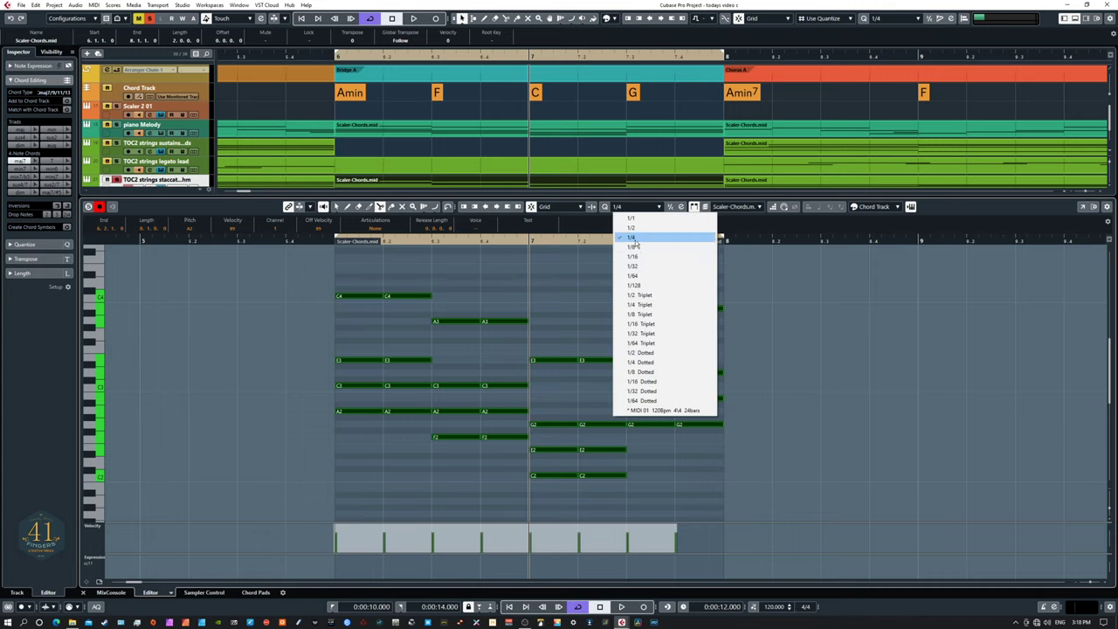
left_click(638, 247)
left_click(362, 297)
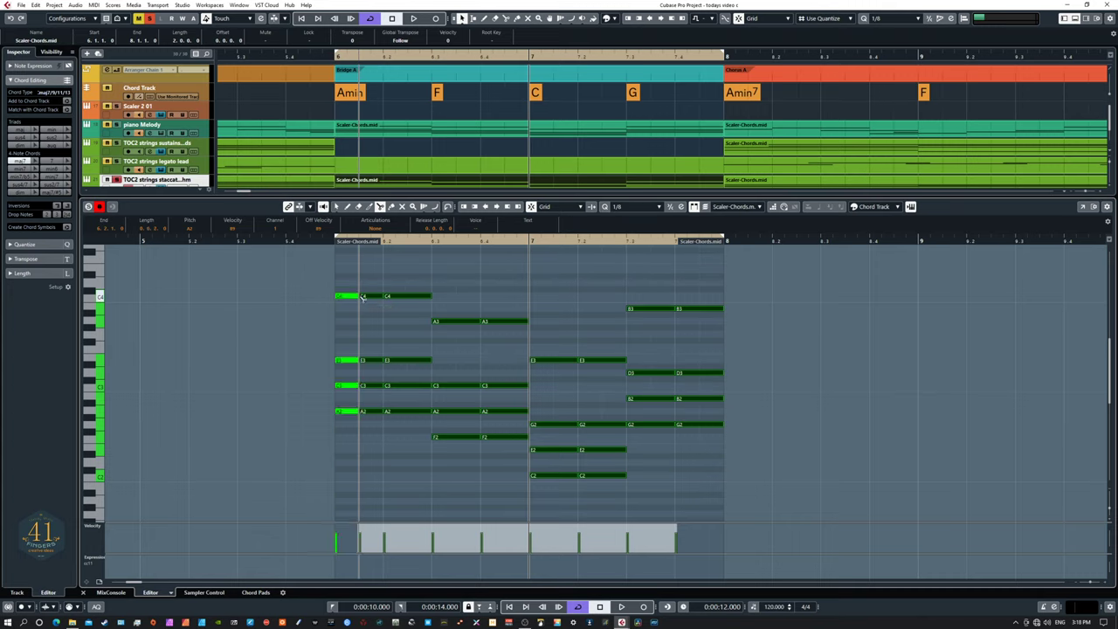
left_click(411, 300)
left_click(460, 320)
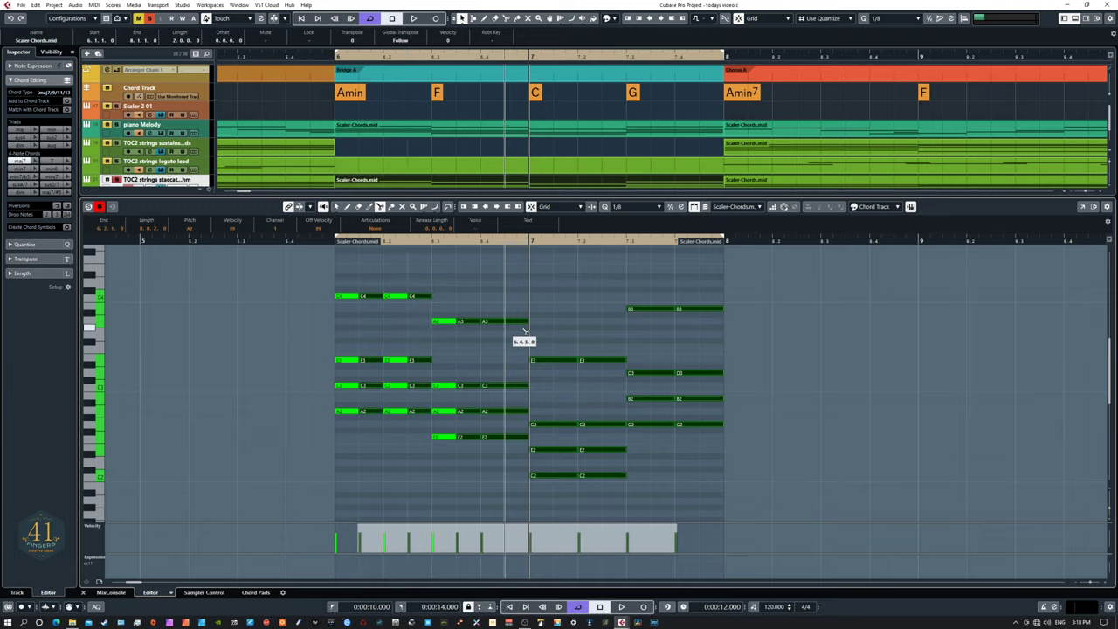
left_click(522, 330)
left_click(559, 360)
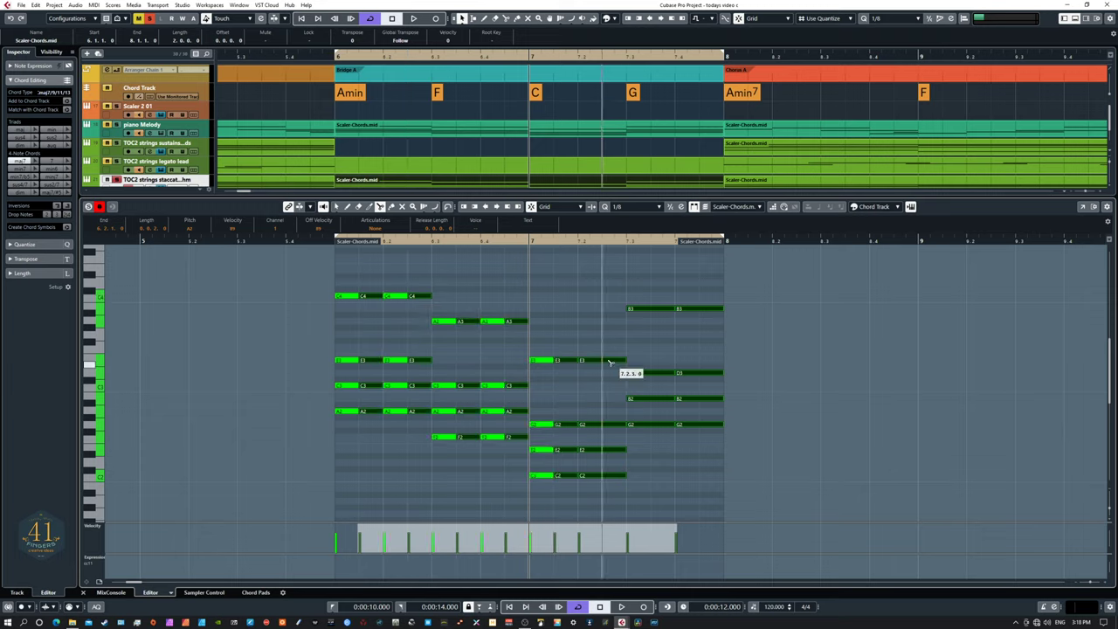
left_click(612, 366)
left_click(666, 310)
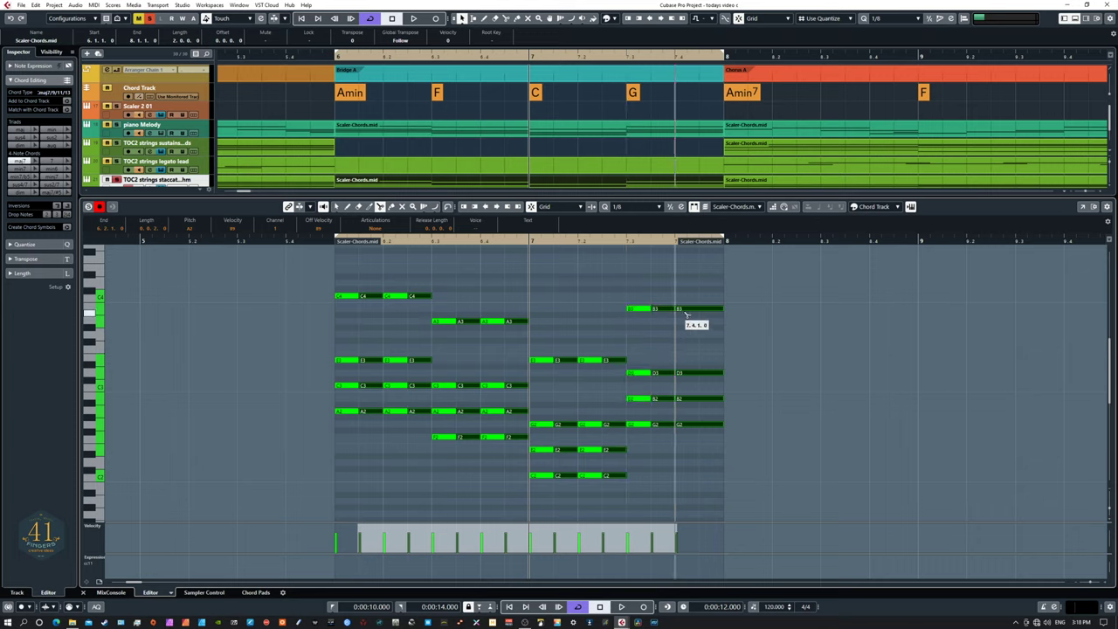
left_click(686, 315)
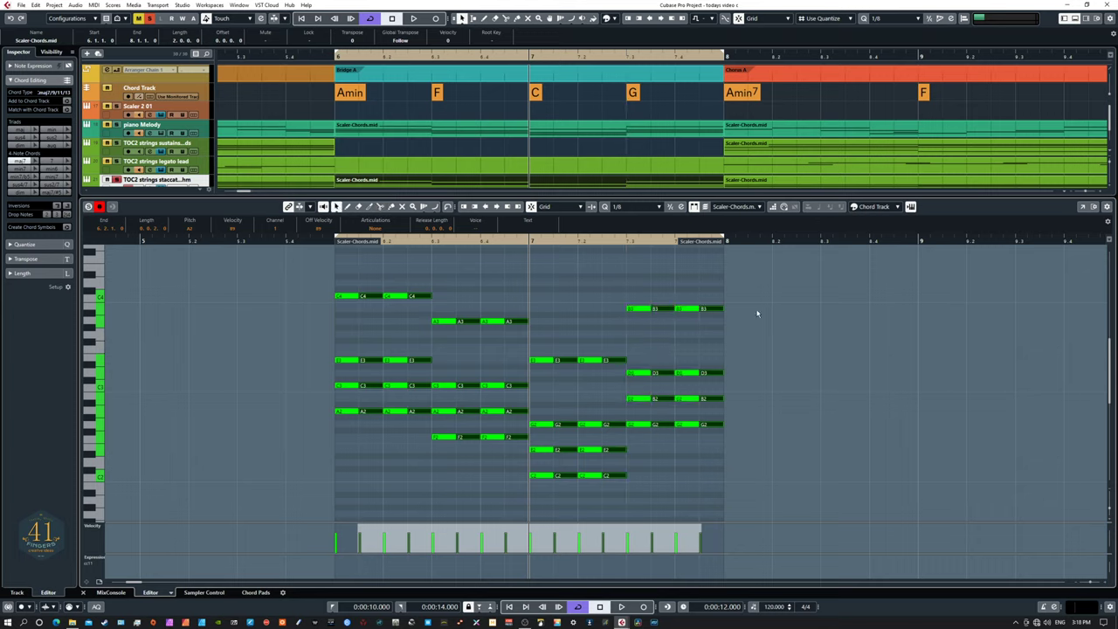
- Play back the looped Bridge A to hear the split staccato chords, and return to its start
key("ctrl+a")
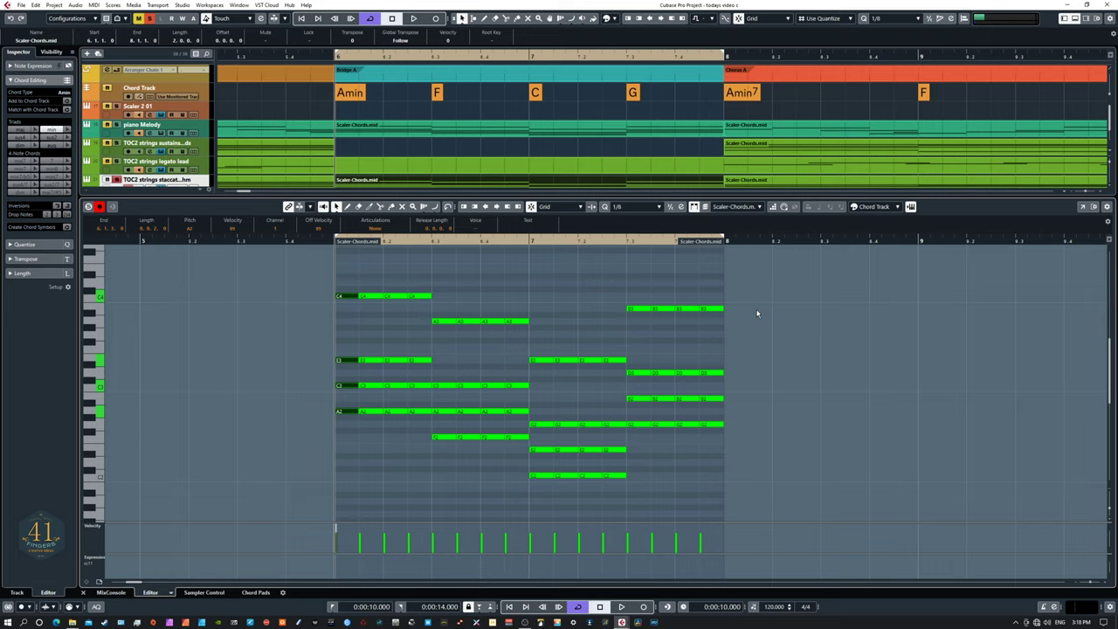
key("space")
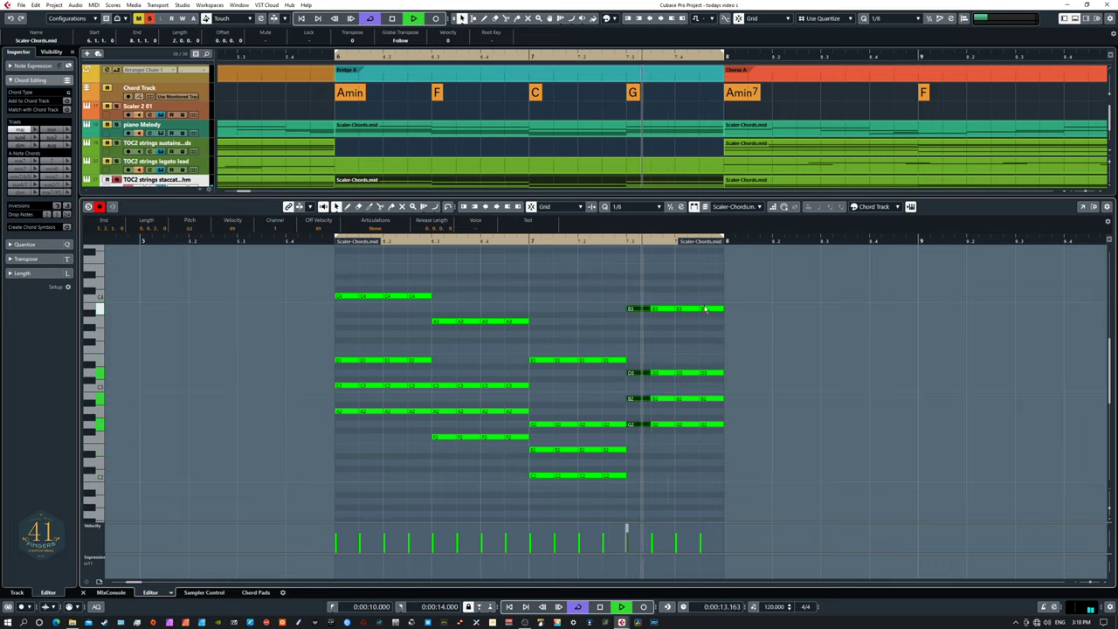
key("space")
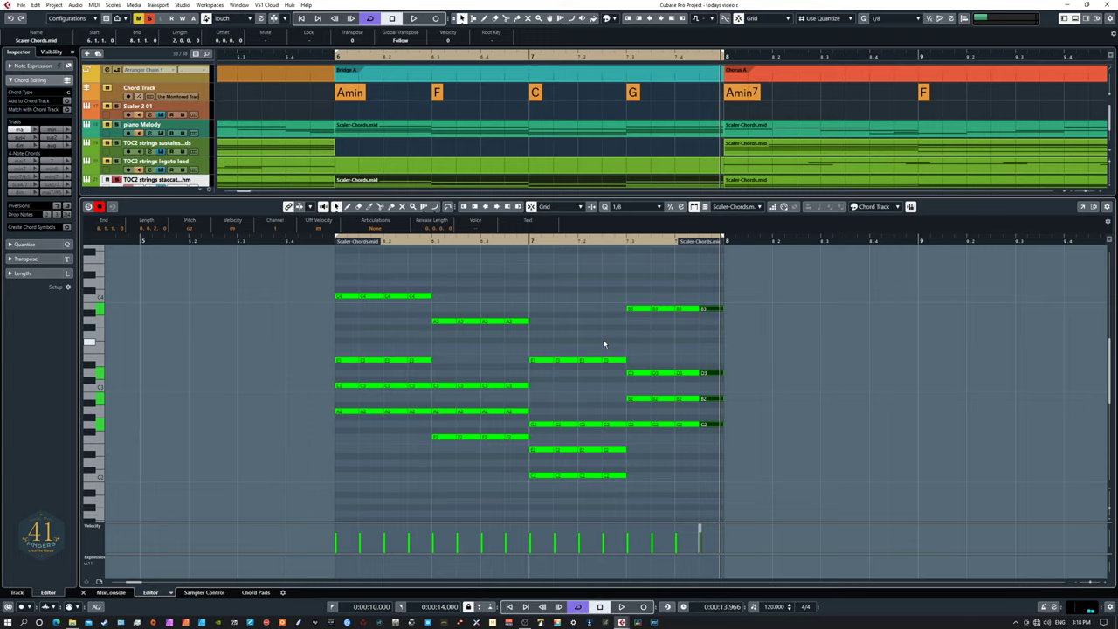
key("KP_0")
scroll(494, 424, "down", 2)
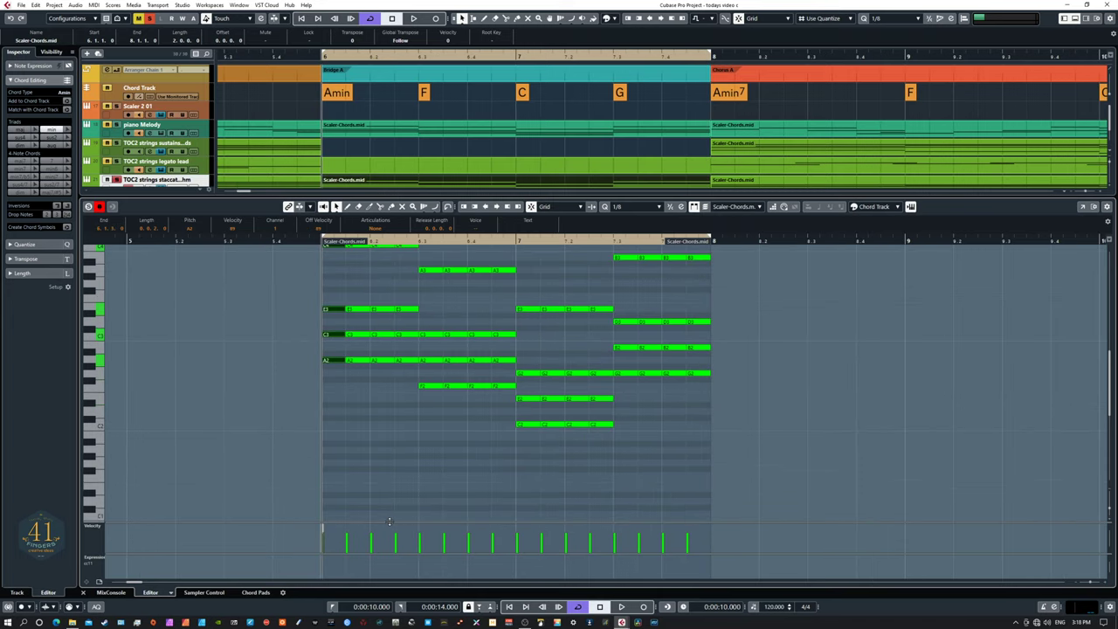
- Enlarge the velocity lane, raise the velocity of every second eighth-note chord in Bridge A, and play back the result
left_click_drag(390, 521, 392, 482)
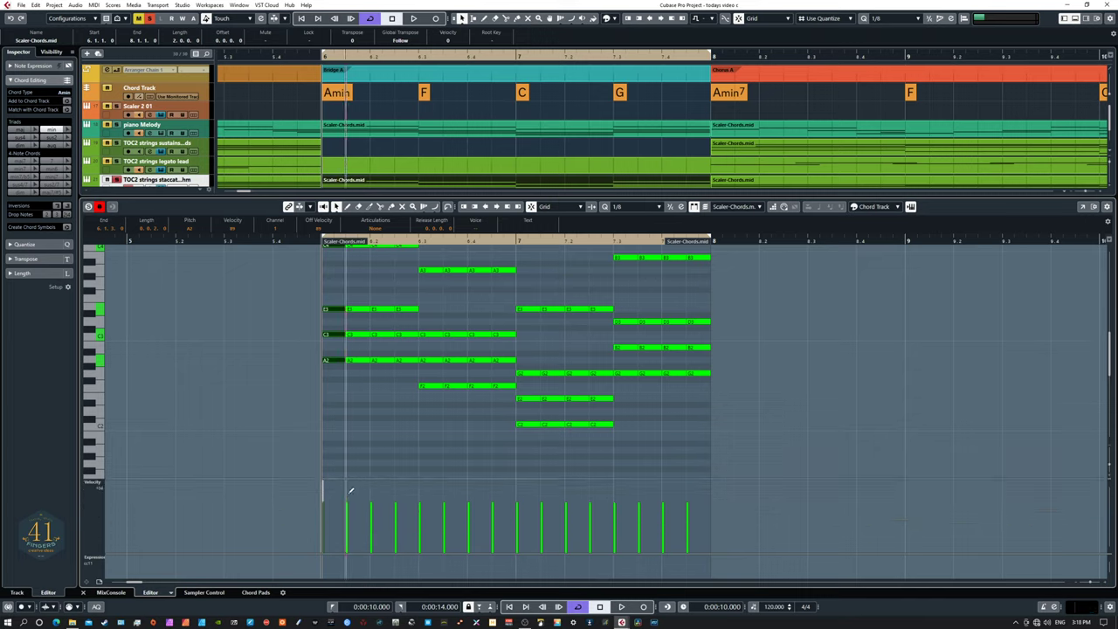
left_click(351, 487)
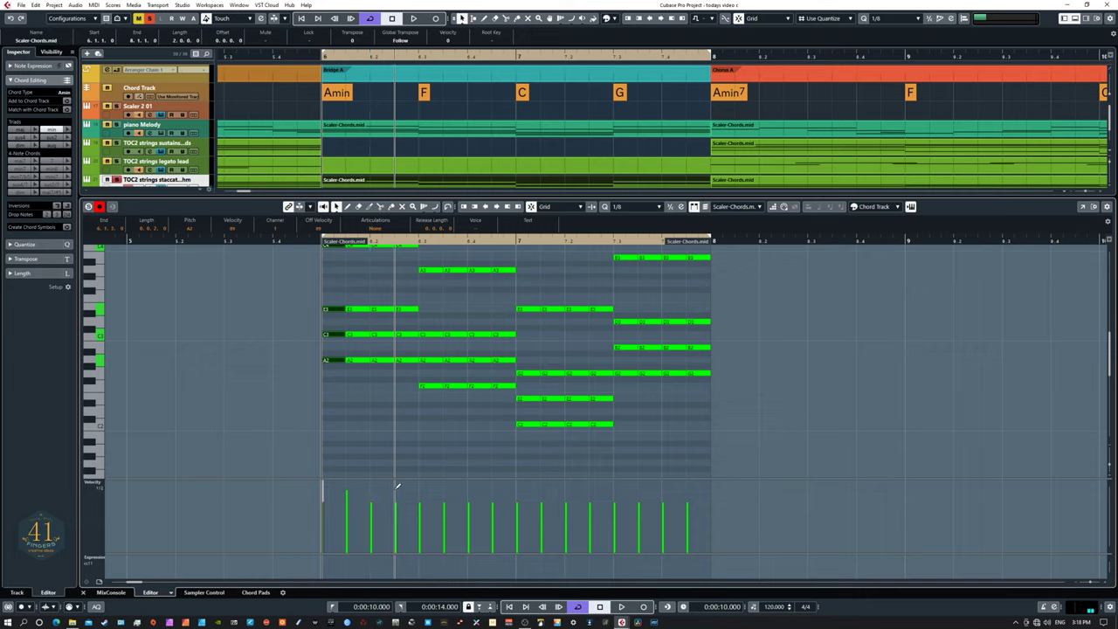
left_click(397, 486)
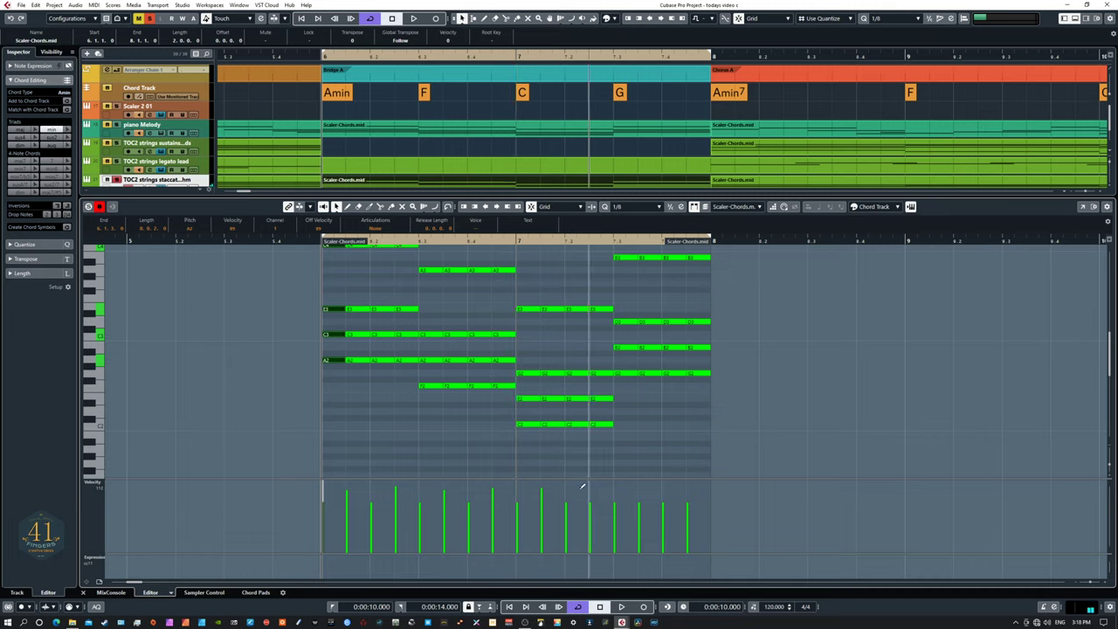
left_click(639, 490)
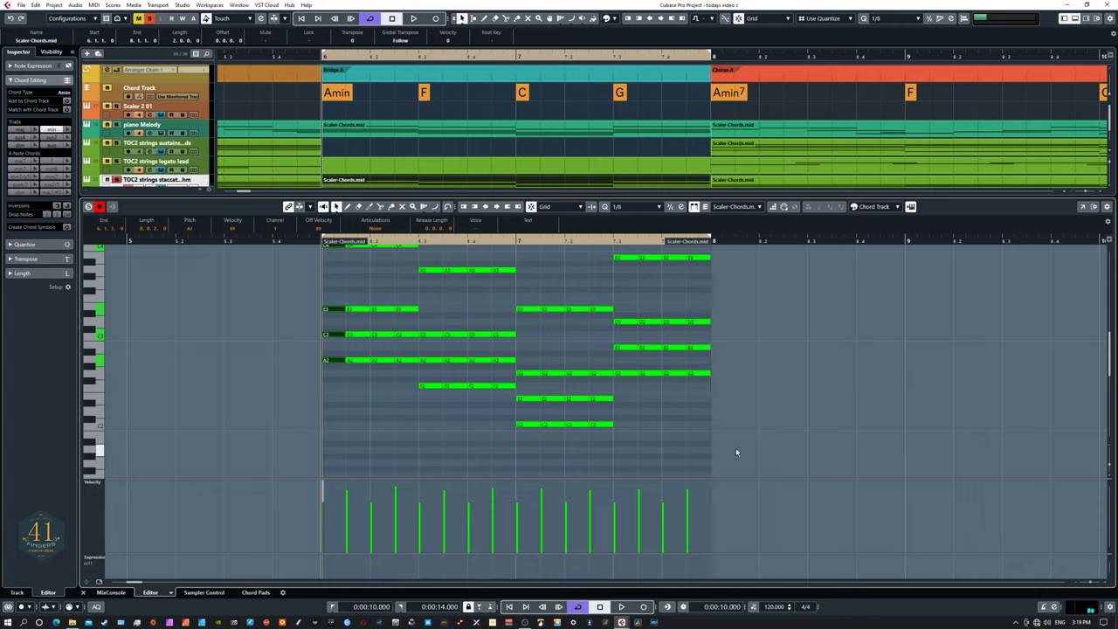
key("space")
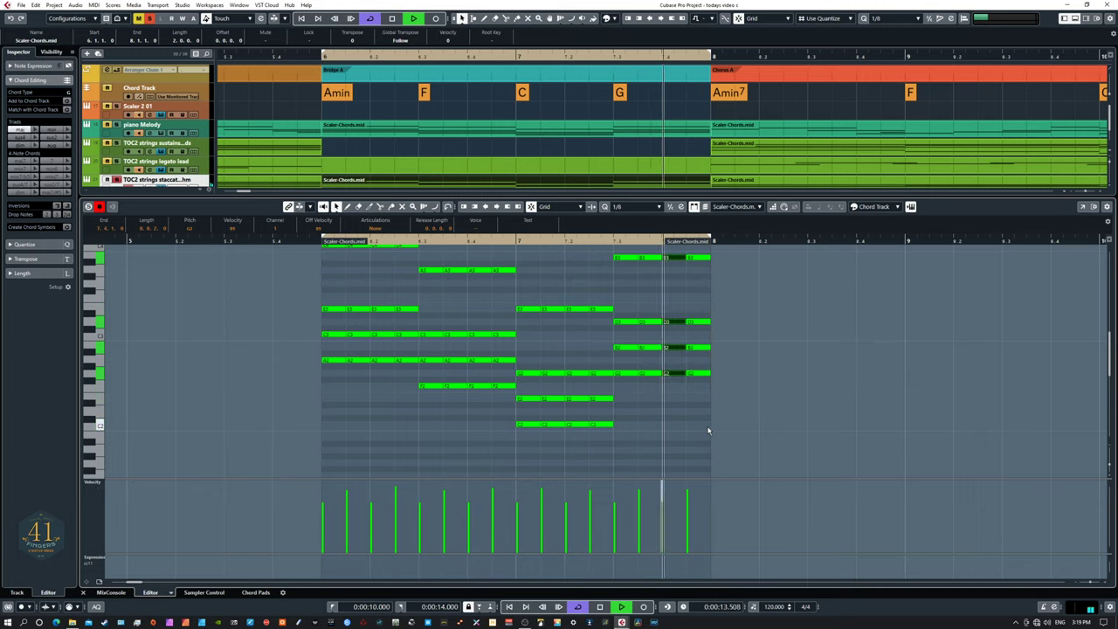
key("space")
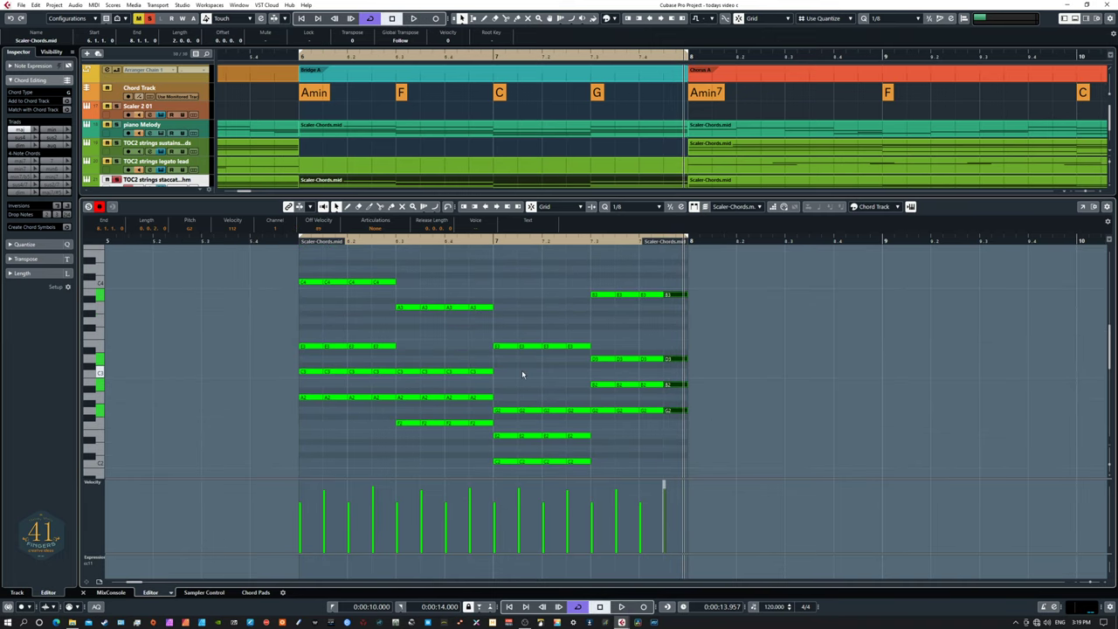
- Raise the top E3 note of the C chord at beat 2 of bar 7 to G3
left_click_drag(550, 337, 561, 384)
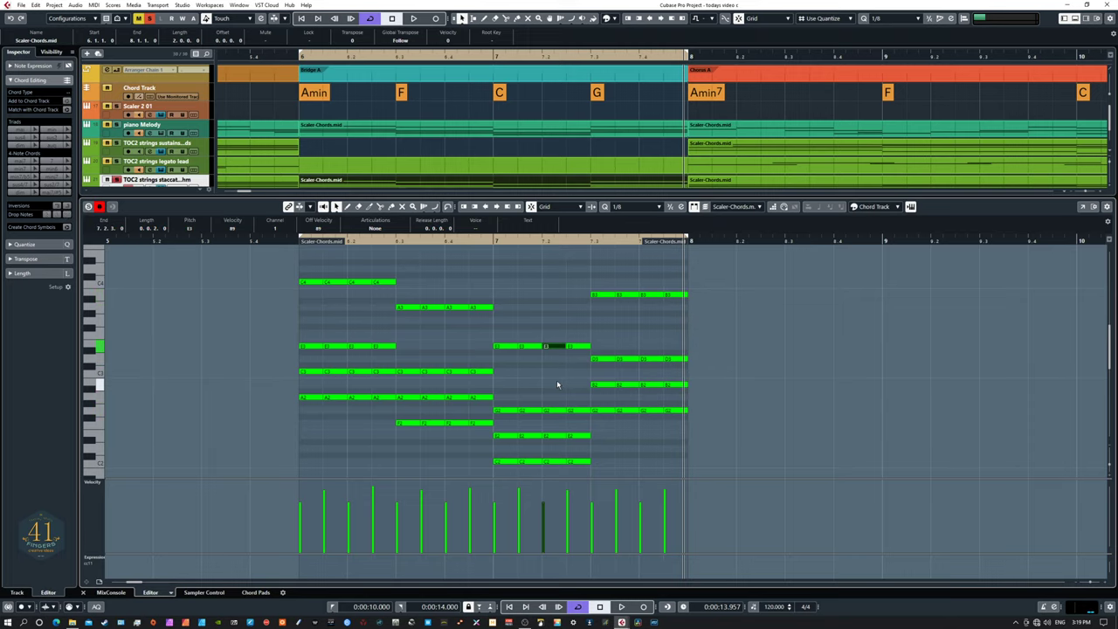
key("Up")
key("Up")
key("Up")
- Try lowering the G2 note at beat 4 of bar 7 to E2, and return it to G2
scroll(561, 382, "right", 3)
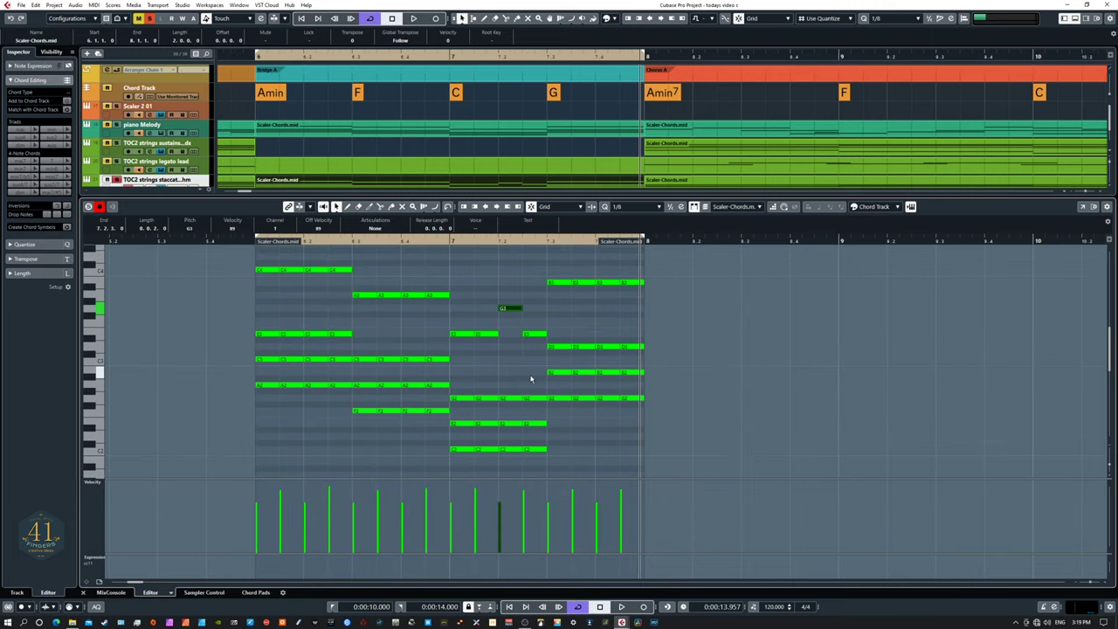
left_click(614, 400)
key("Down")
key("Down")
key("Down")
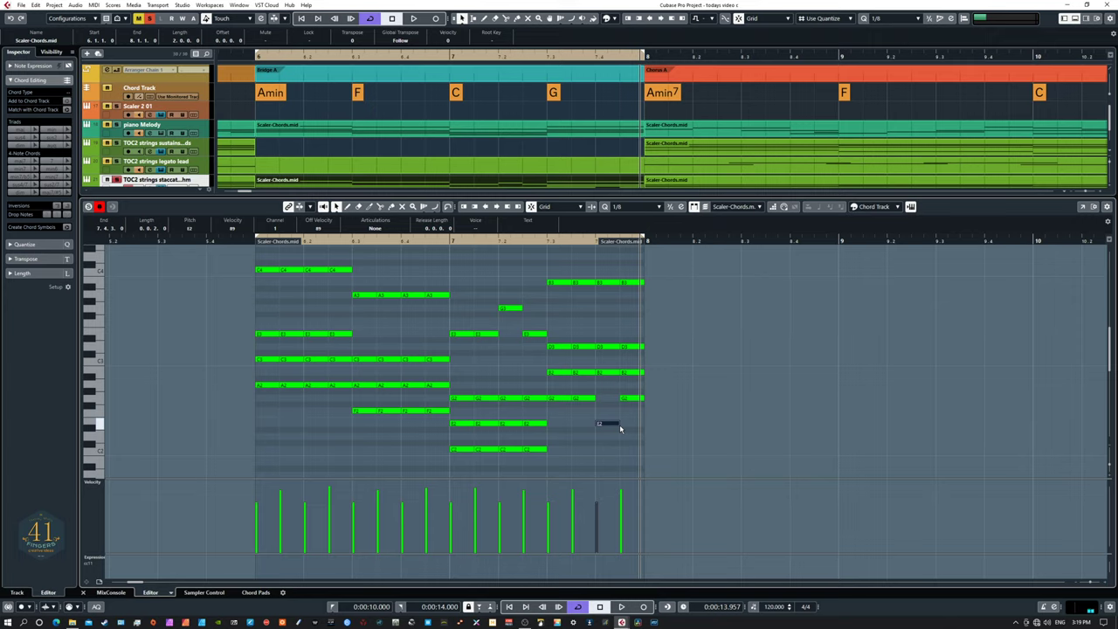
key("Up")
key("Up")
key("Up")
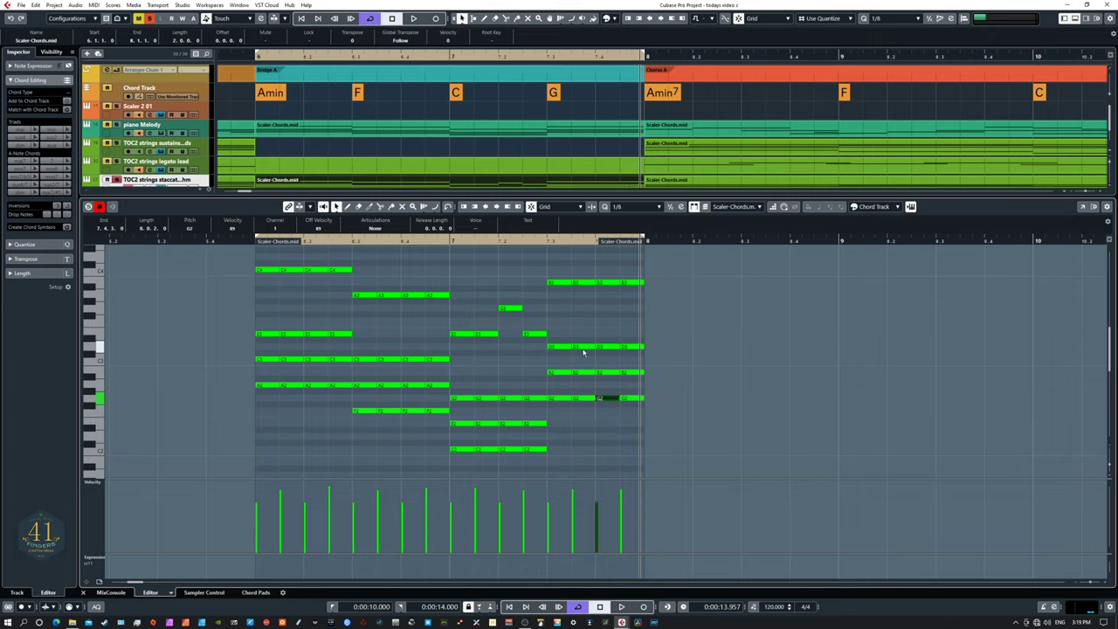
- In the G chord of bar 7, raise the D3 on the second half of beat 3 to G3 and the last B3 to D4
left_click(587, 347)
key("Up")
key("Up")
key("Up")
key("Up")
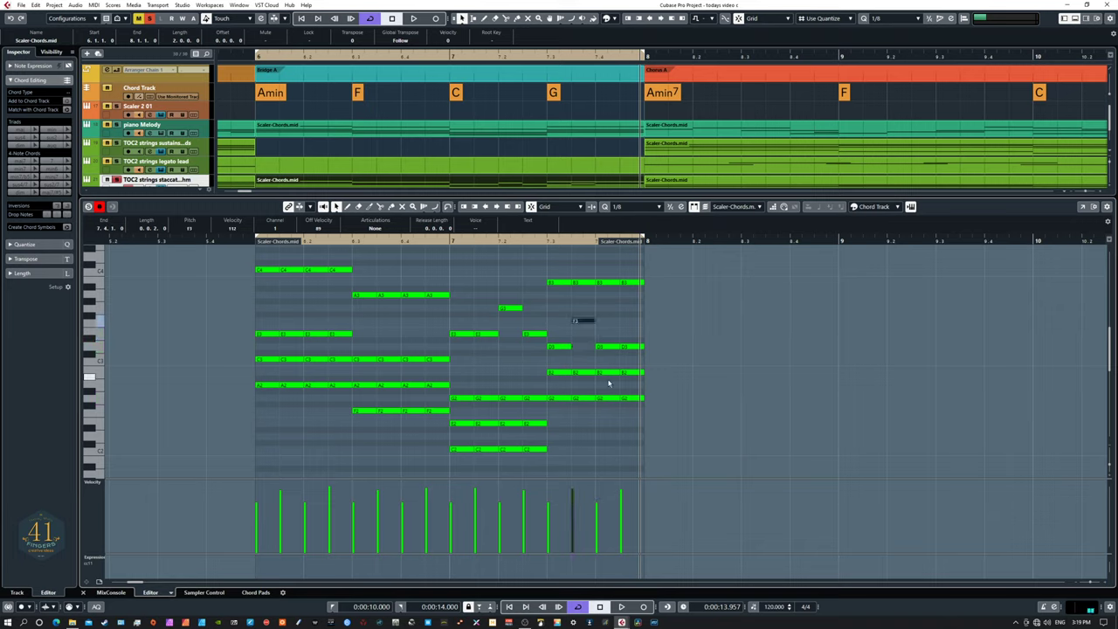
key("Up")
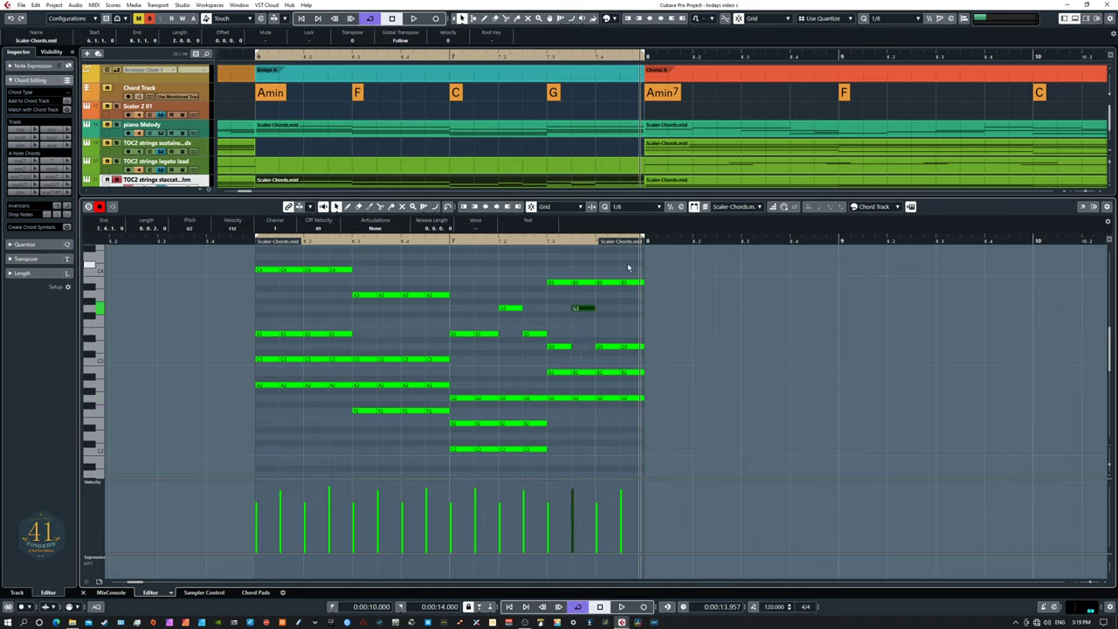
left_click(625, 284)
key("Up")
key("Up")
key("Up")
key("Up")
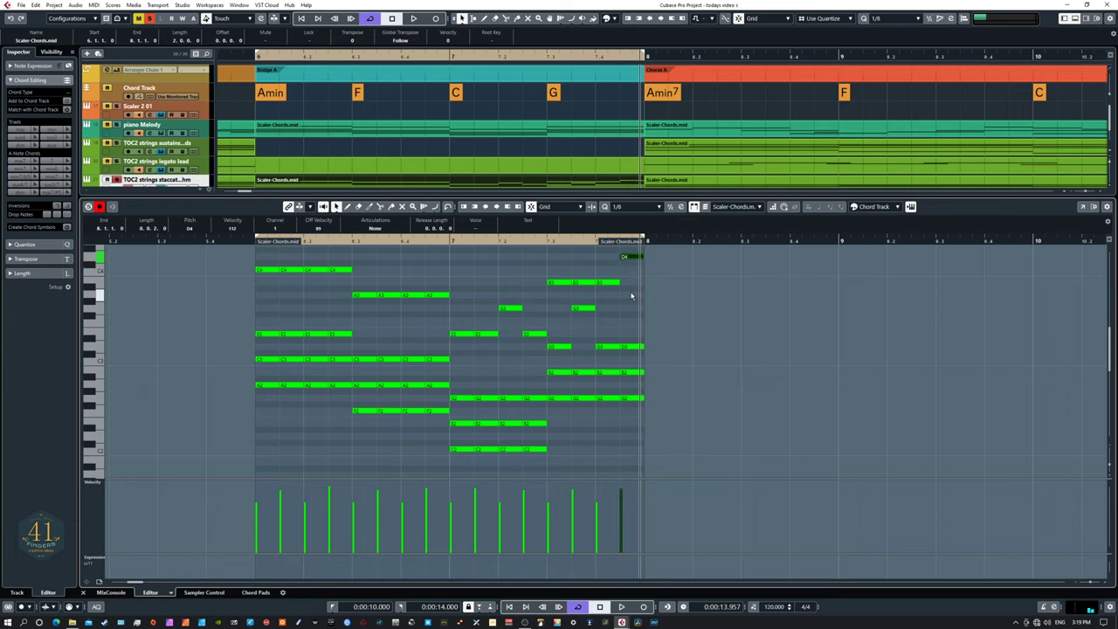
- Try raising the last C4 note of the Amin chord in bar 6 to D#4, and return it to C4
scroll(661, 322, "left", 3)
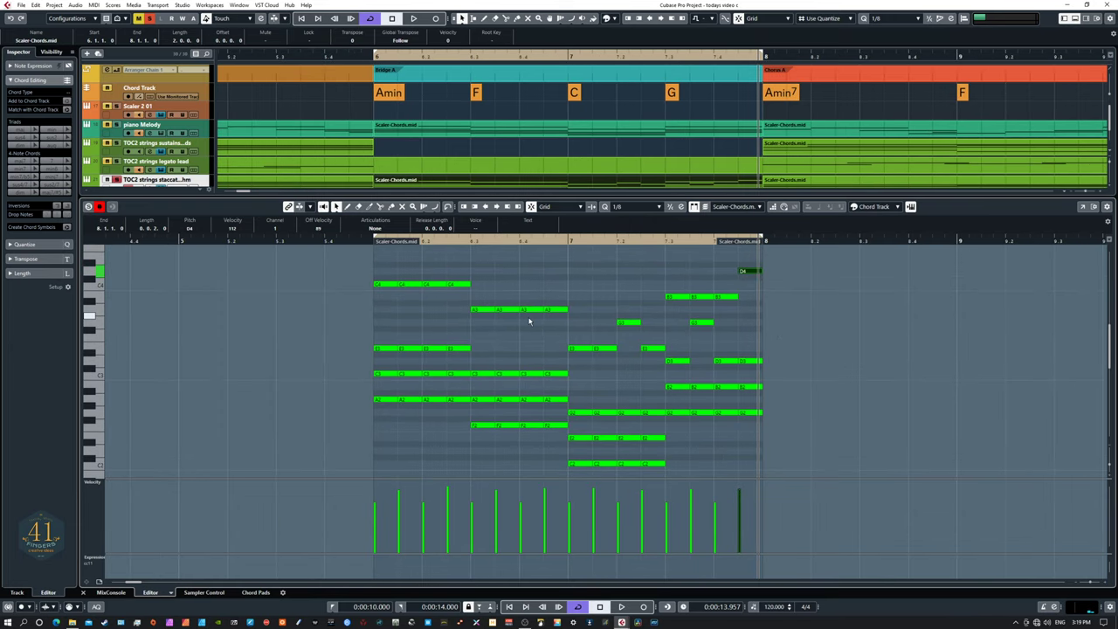
left_click(454, 285)
key("Up")
key("Up")
key("Up")
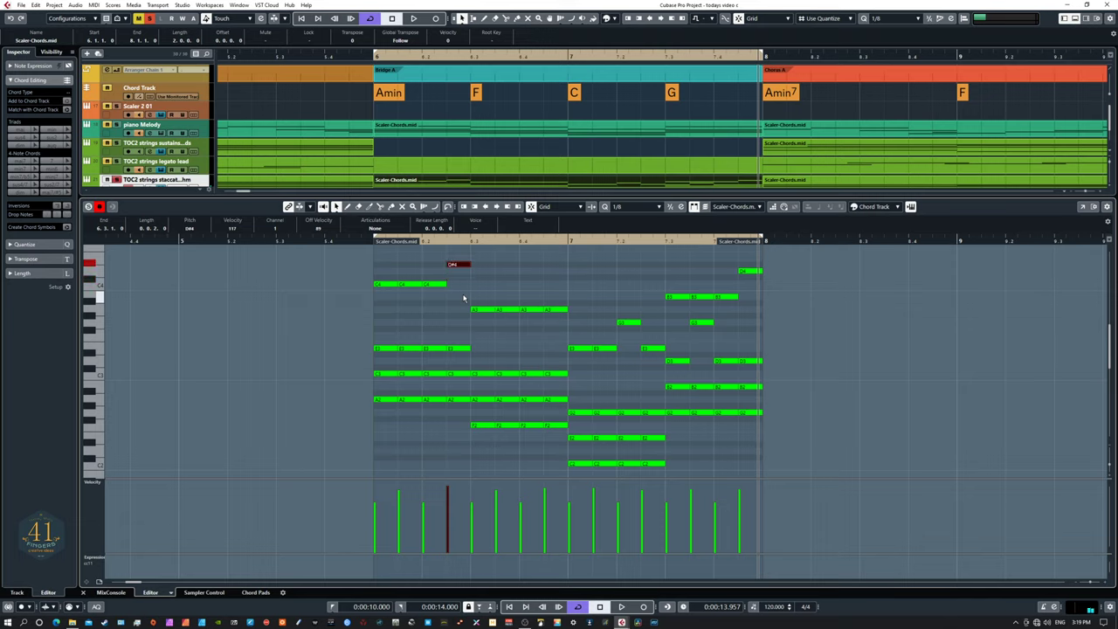
key("Down")
key("Down")
key("Down")
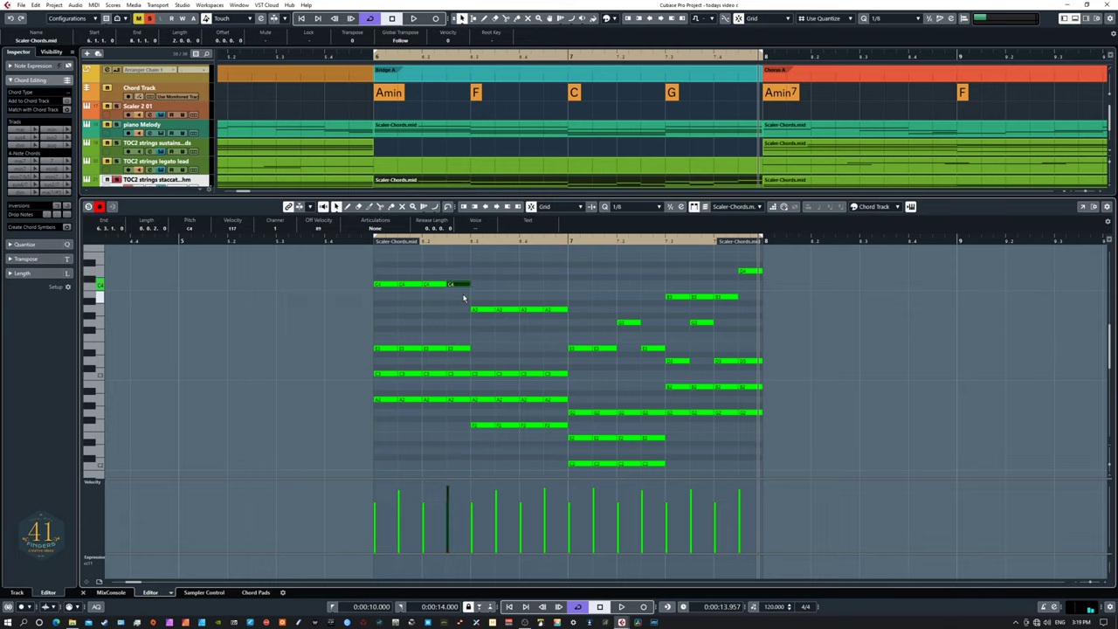
- Raise the E3 note at beat 2 of bar 6 to A3 and play back the looped Bridge A
left_click(438, 349)
key("Up")
key("Up")
key("Up")
key("Up")
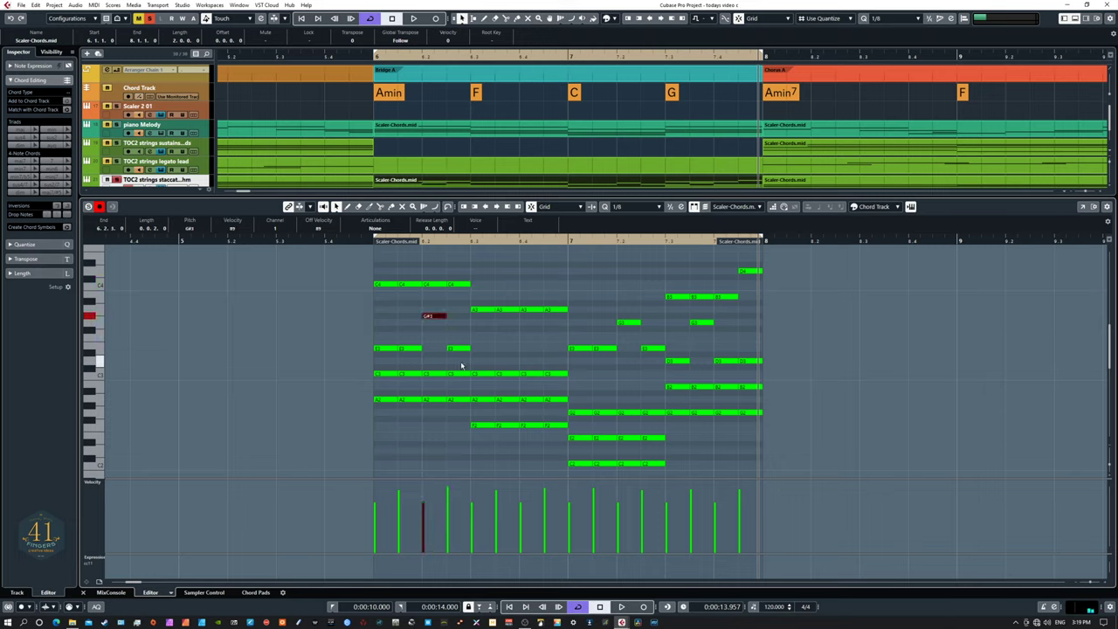
key("Up")
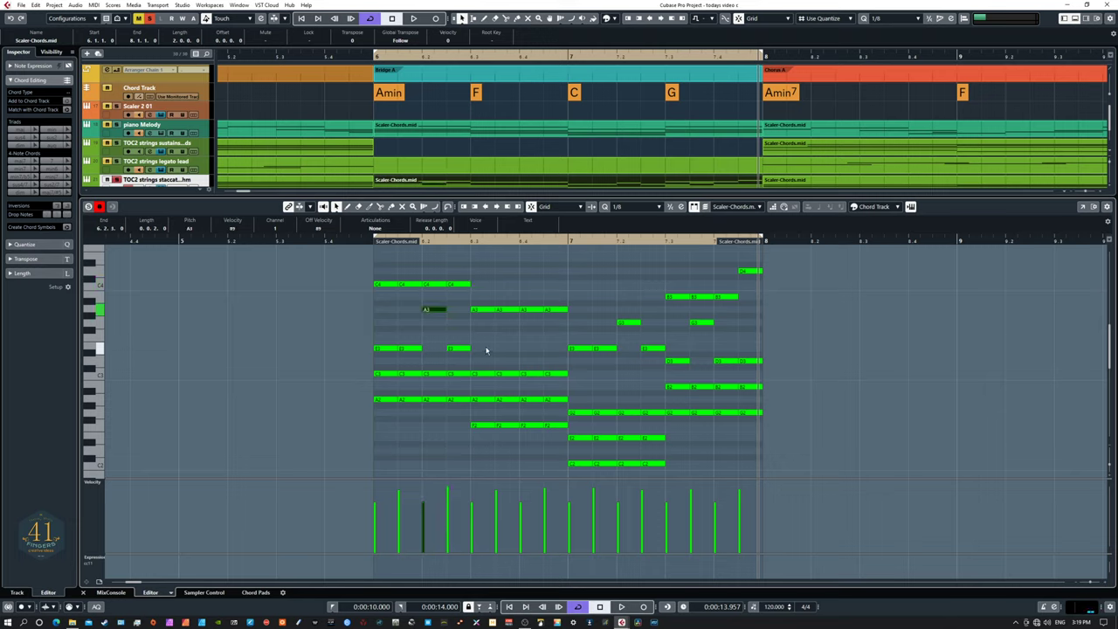
key("space")
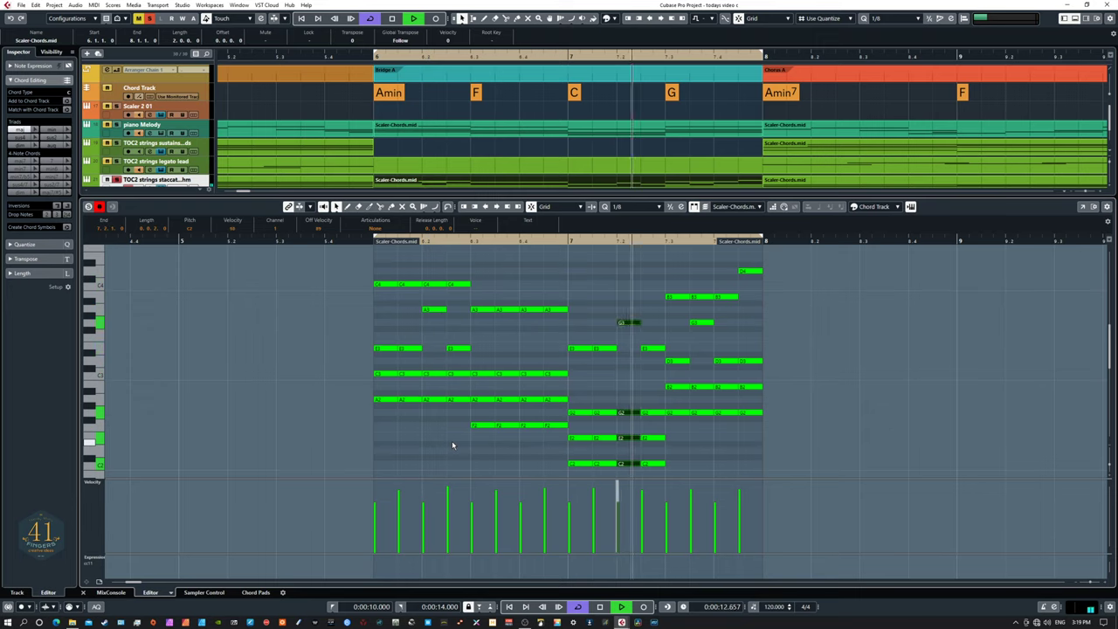
key("space")
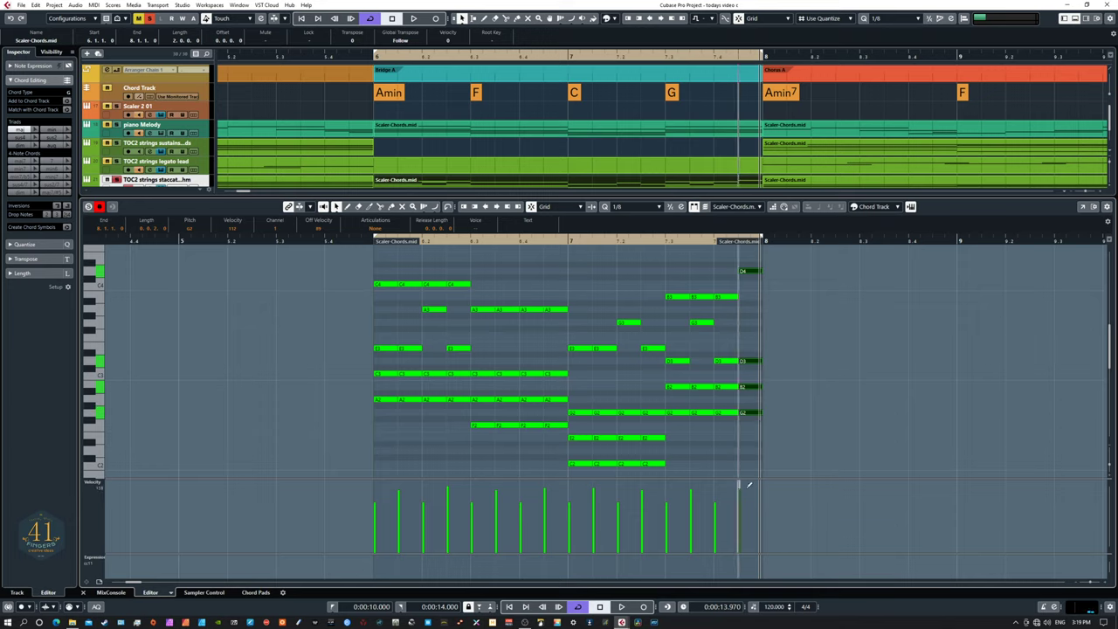
- Set the velocity of the final D4 and the A3 at 6.2 to 127, raise the G3 at 7.2 too, and play back the loop
left_click(744, 271)
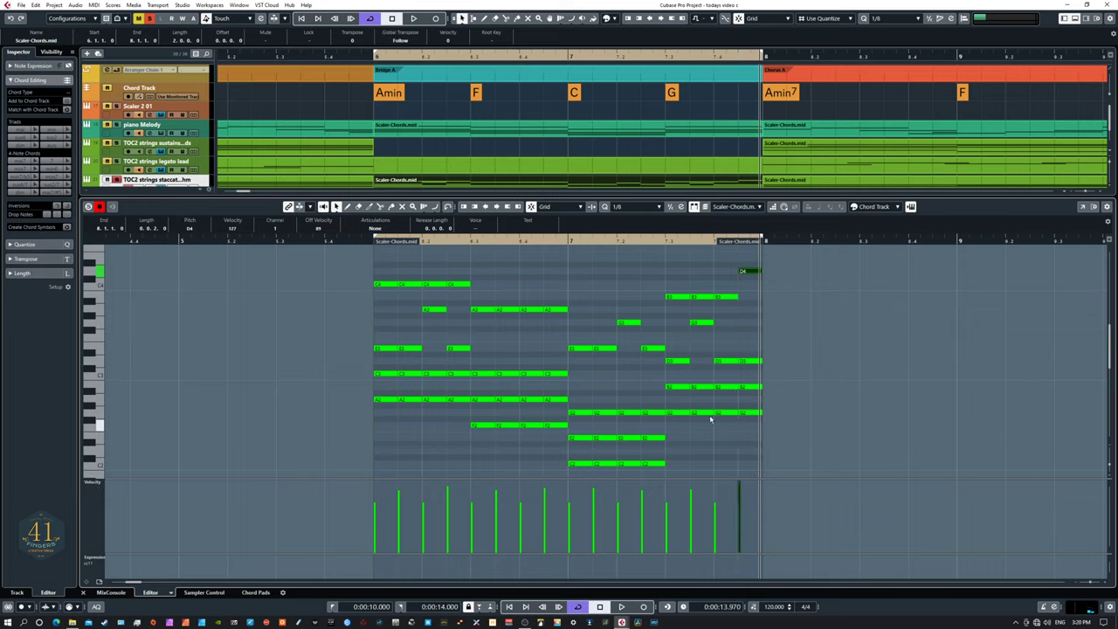
left_click(436, 313)
left_click(435, 310)
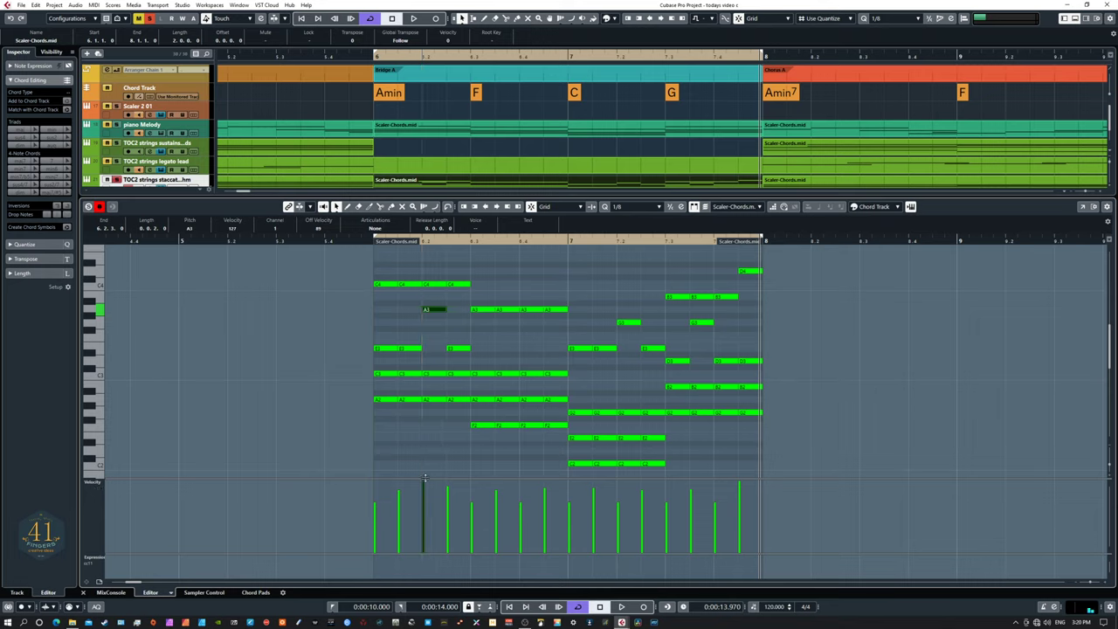
left_click_drag(616, 302, 637, 332)
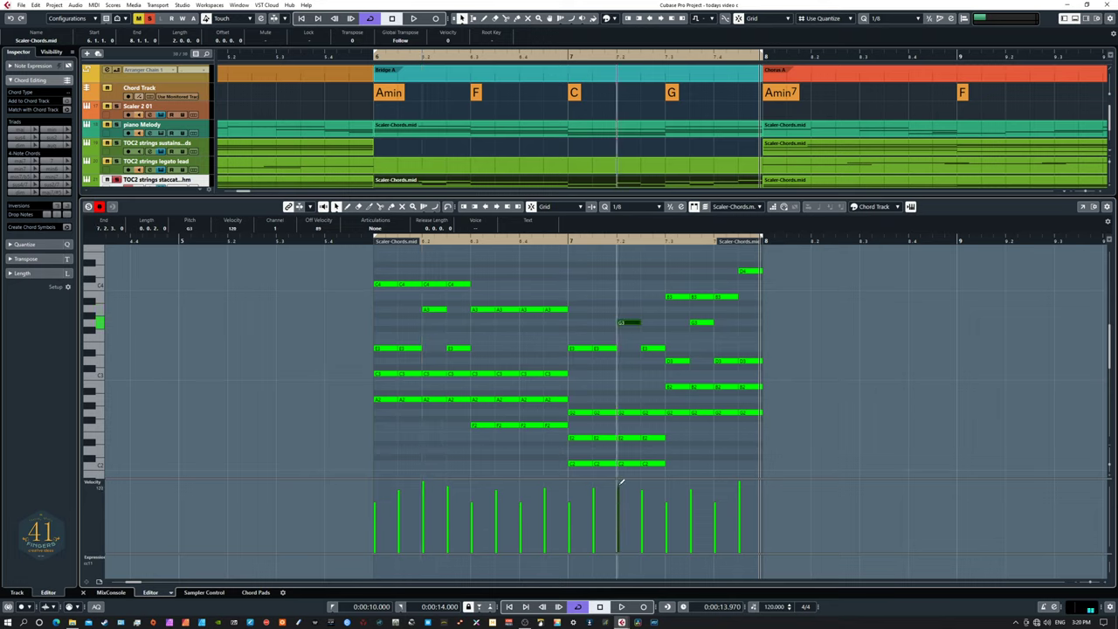
key("space")
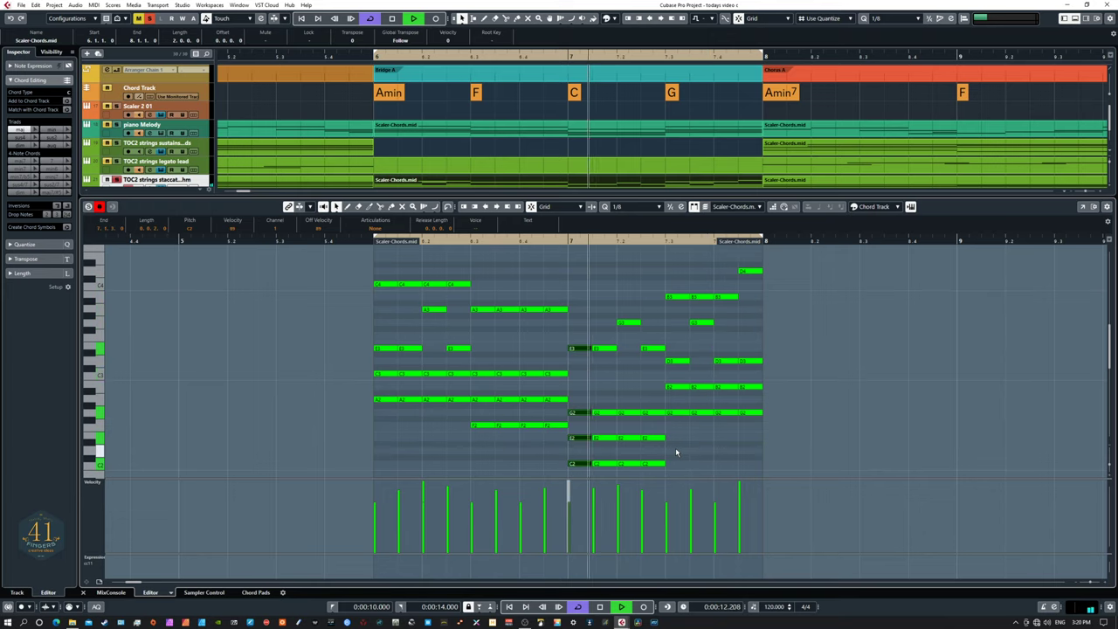
key("space")
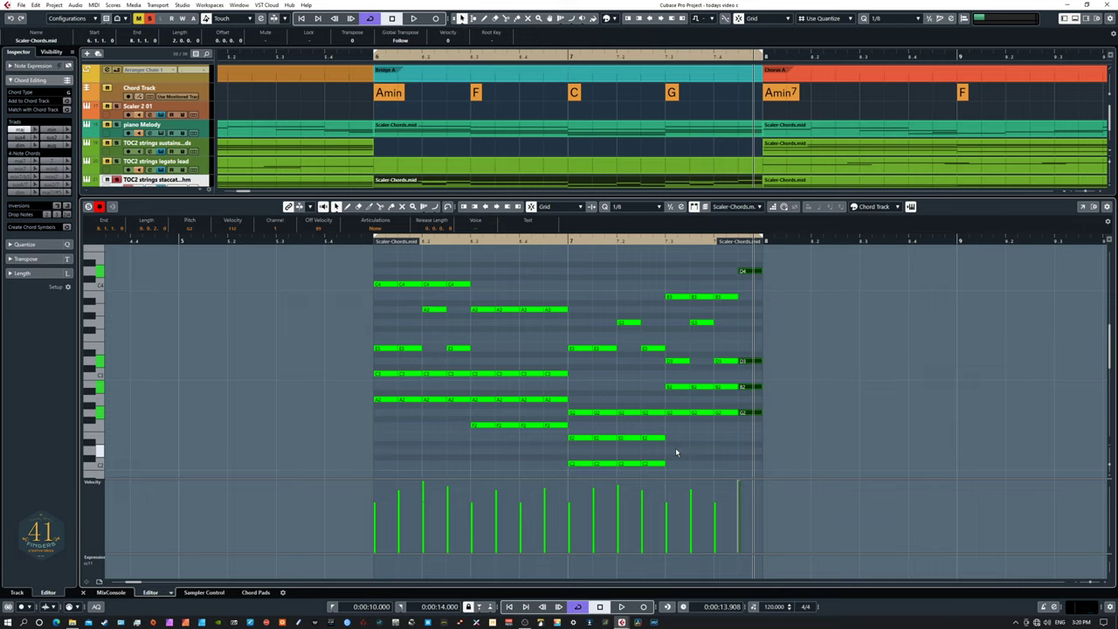
left_click_drag(422, 302, 453, 328)
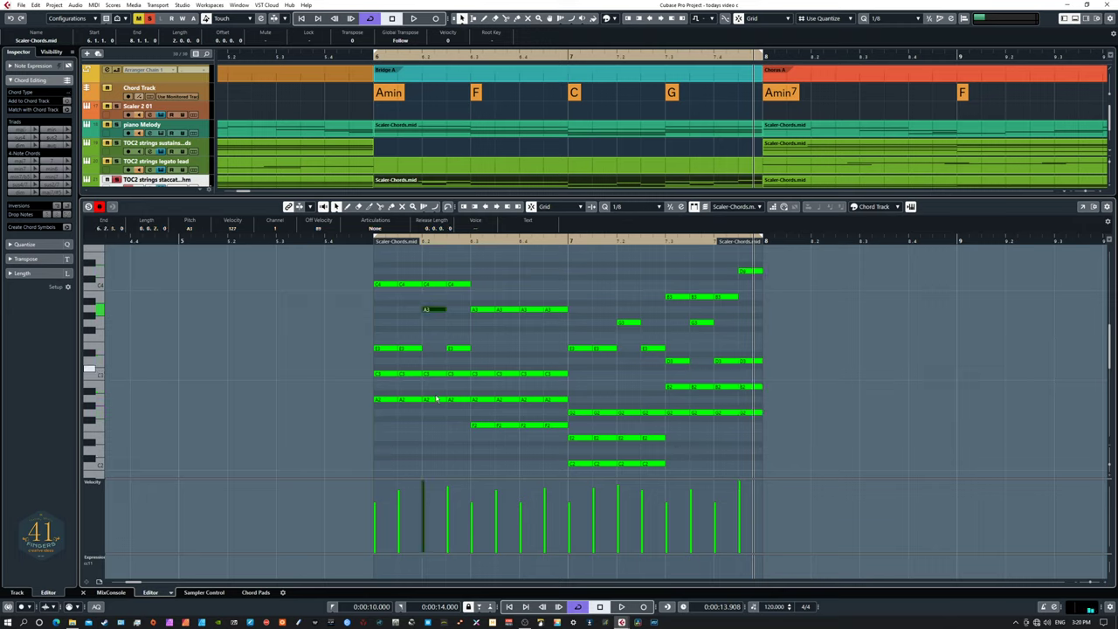
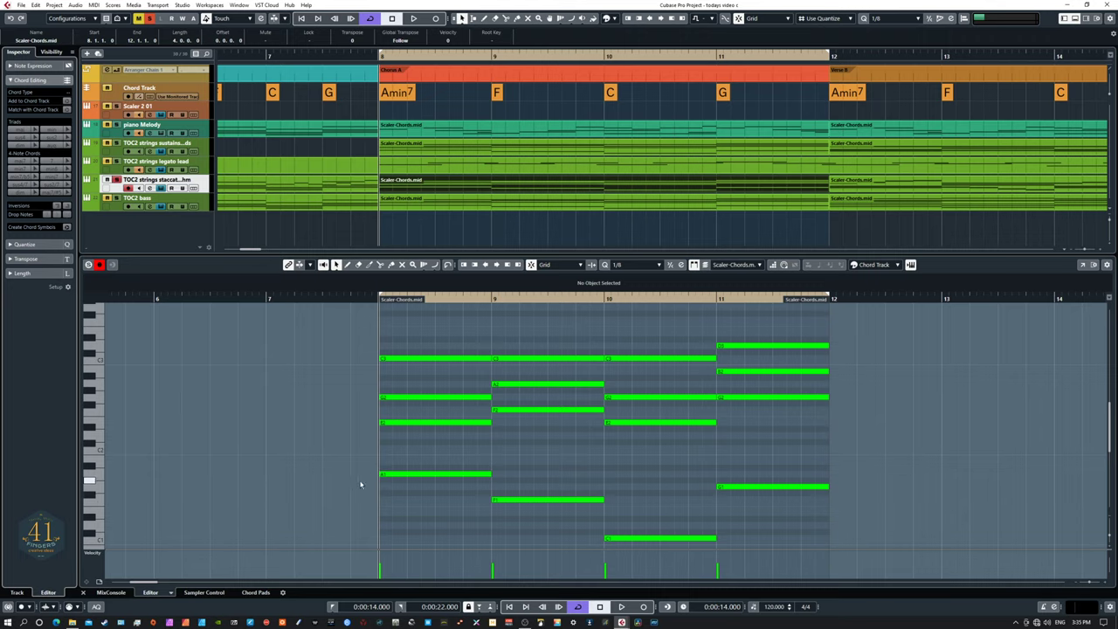
- Delete the lowest bass note of each chord in the Chorus A staccato strings part
left_click_drag(339, 464, 763, 536)
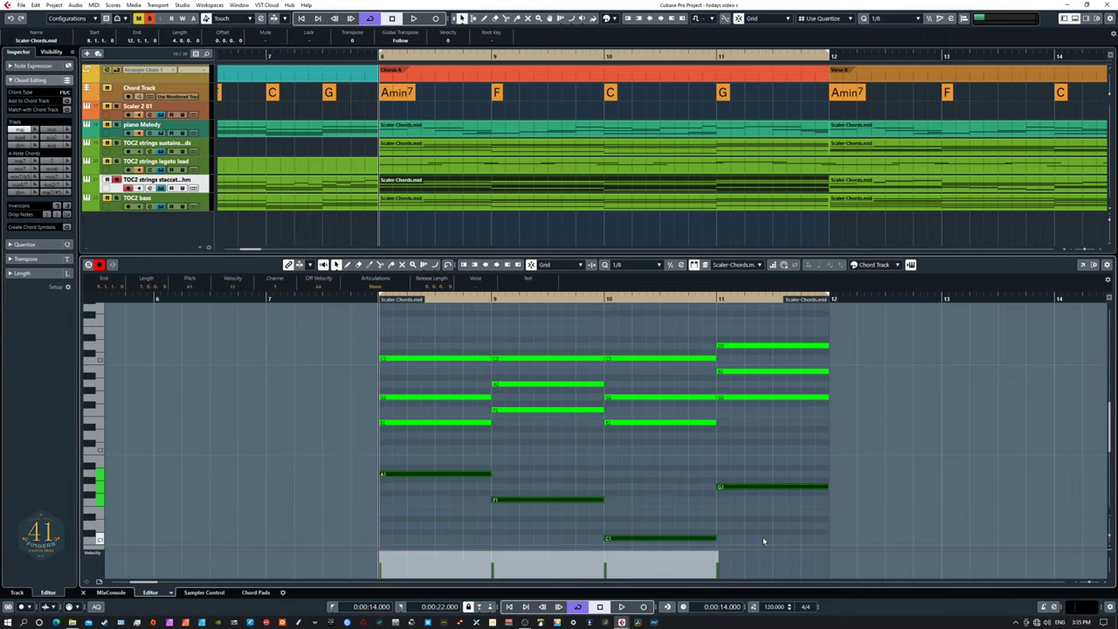
key("Delete")
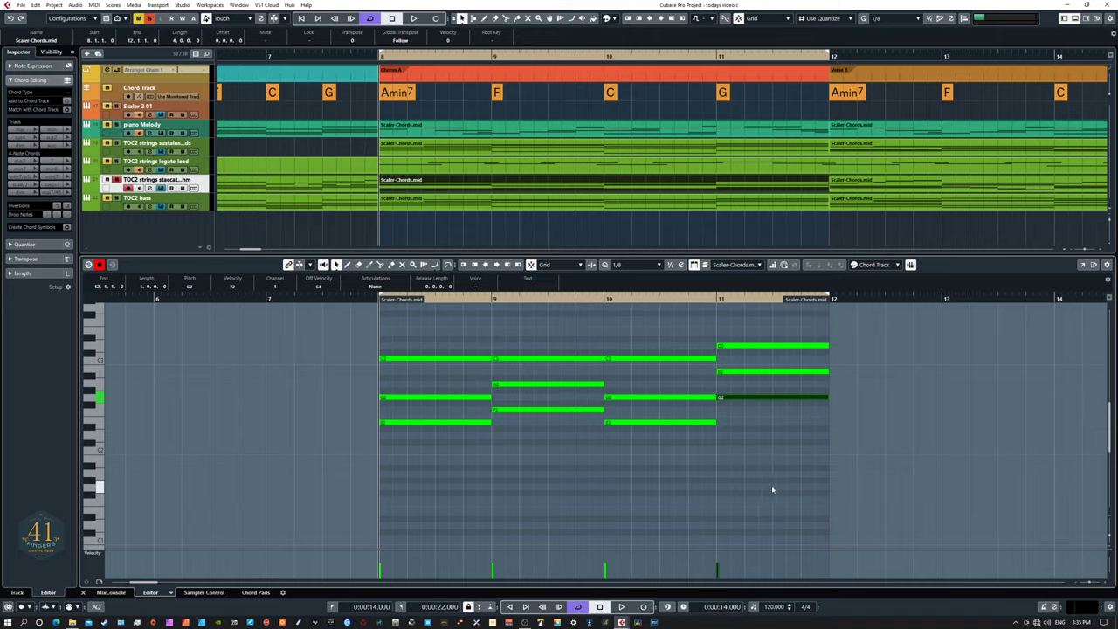
- Select all the Chorus A staccato notes and split the Amin7 and F chords in bars 8 and 9 at each beat
scroll(771, 485, "right", 2)
left_click_drag(295, 346, 806, 475)
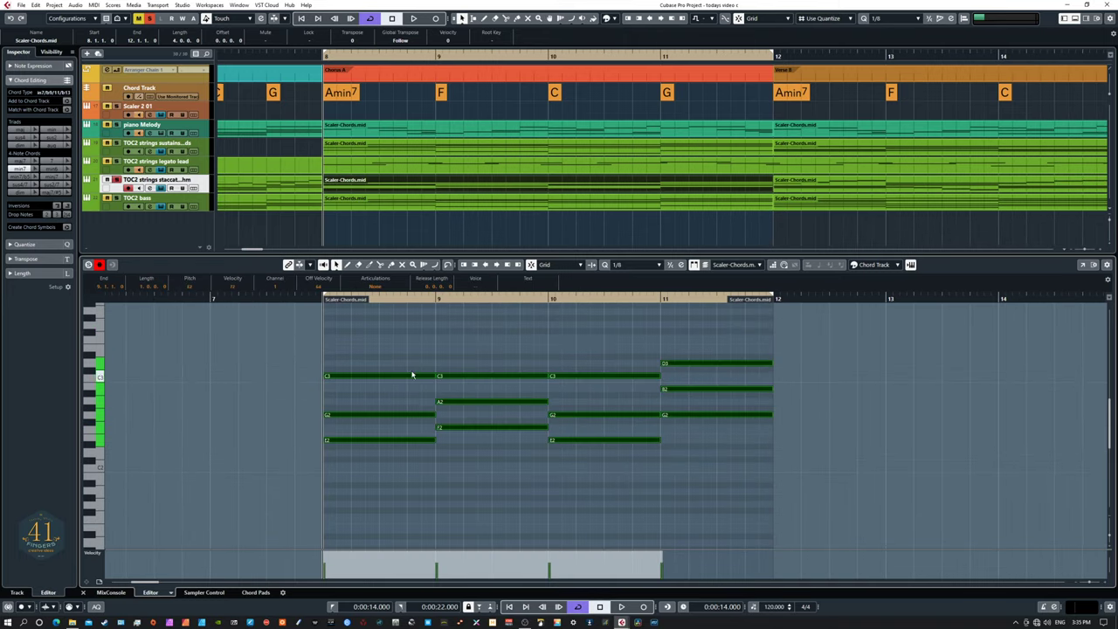
key("3")
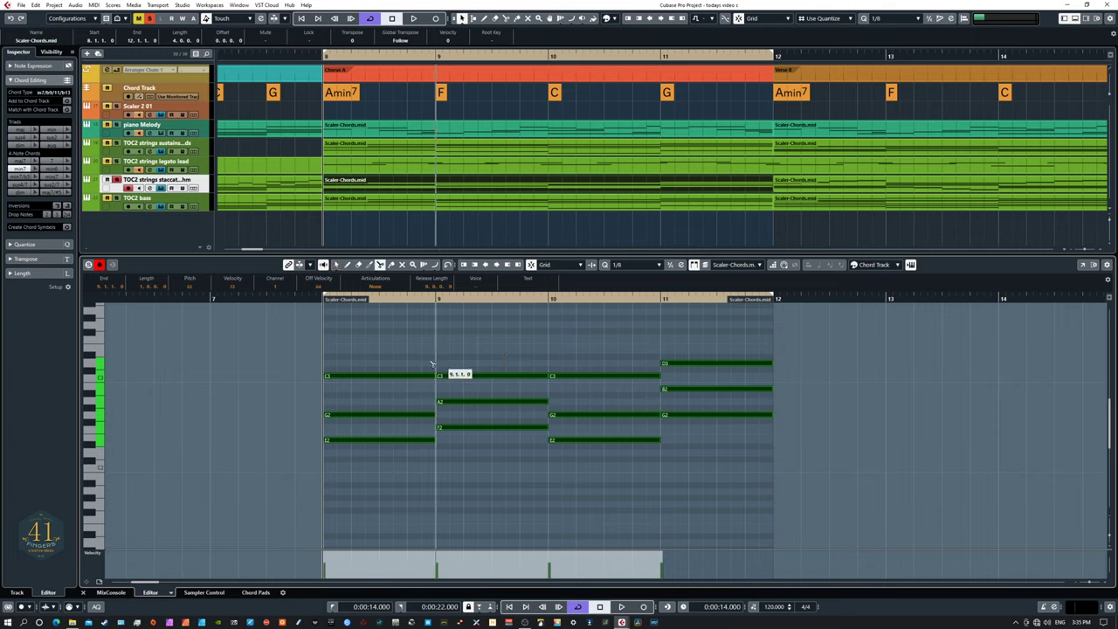
left_click(352, 375)
left_click(379, 377)
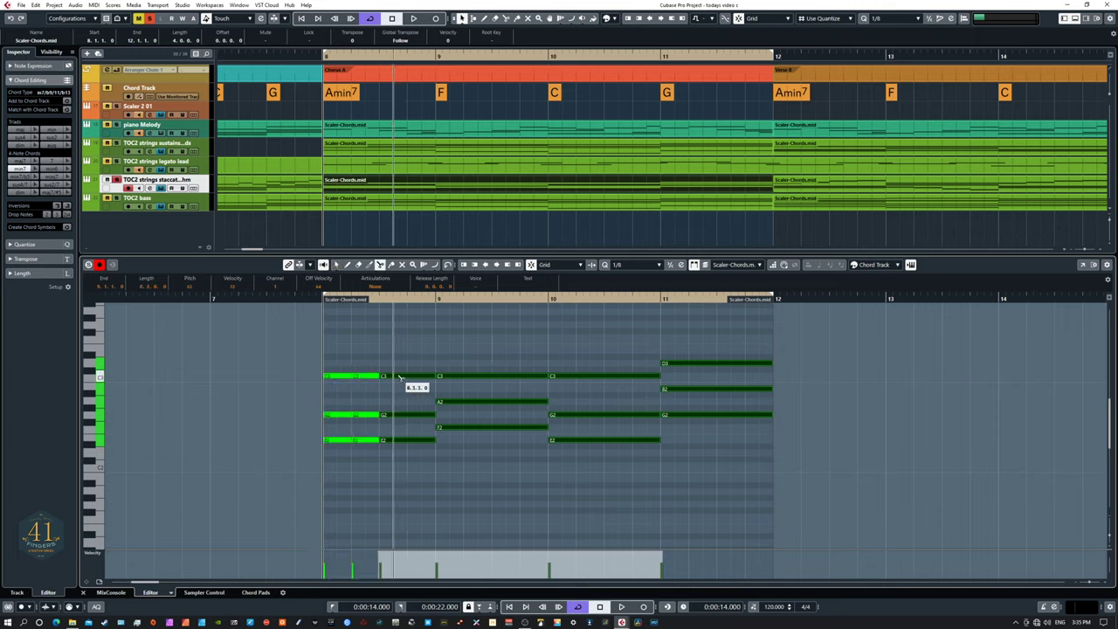
left_click(408, 376)
left_click(464, 376)
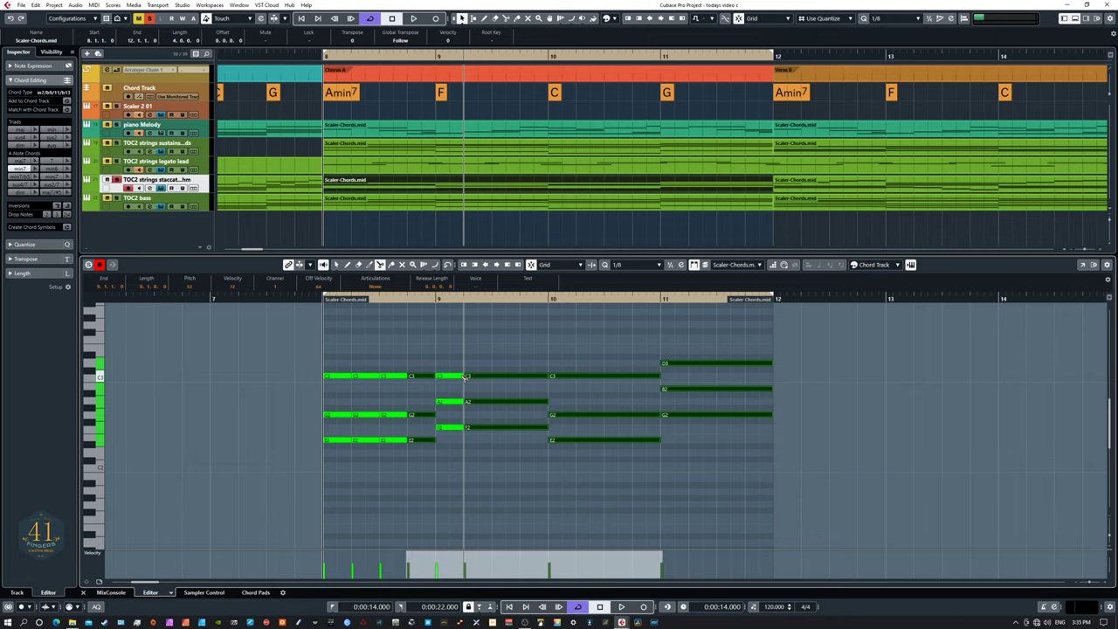
left_click(498, 376)
left_click(521, 376)
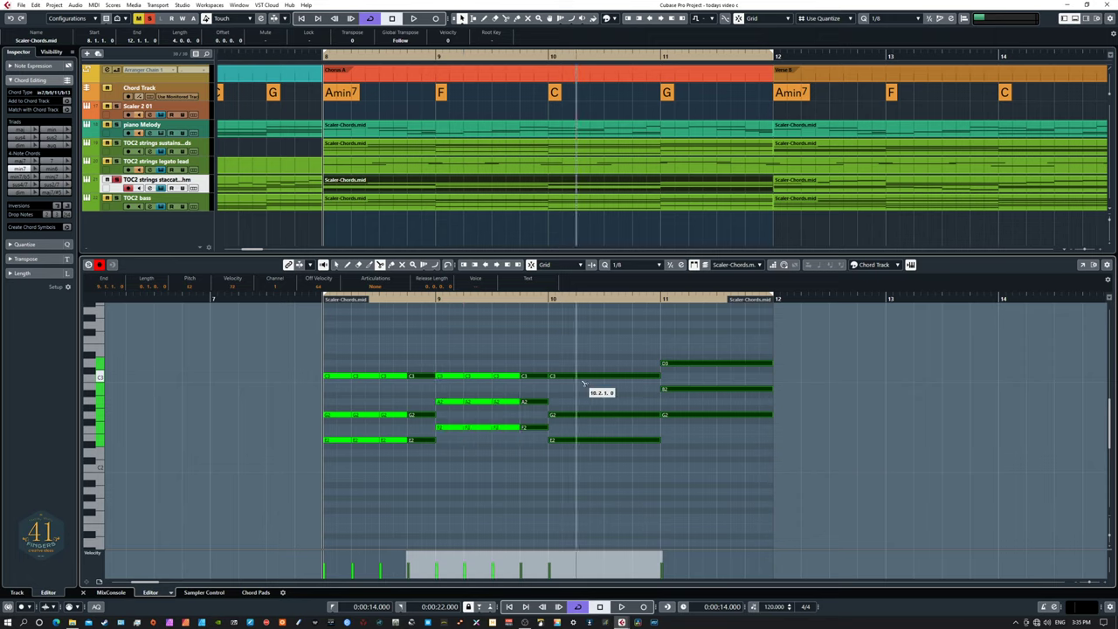
- Split the C and G chords in bars 10 and 11 into one-beat notes and clear the note selection
left_click(577, 377)
left_click(605, 377)
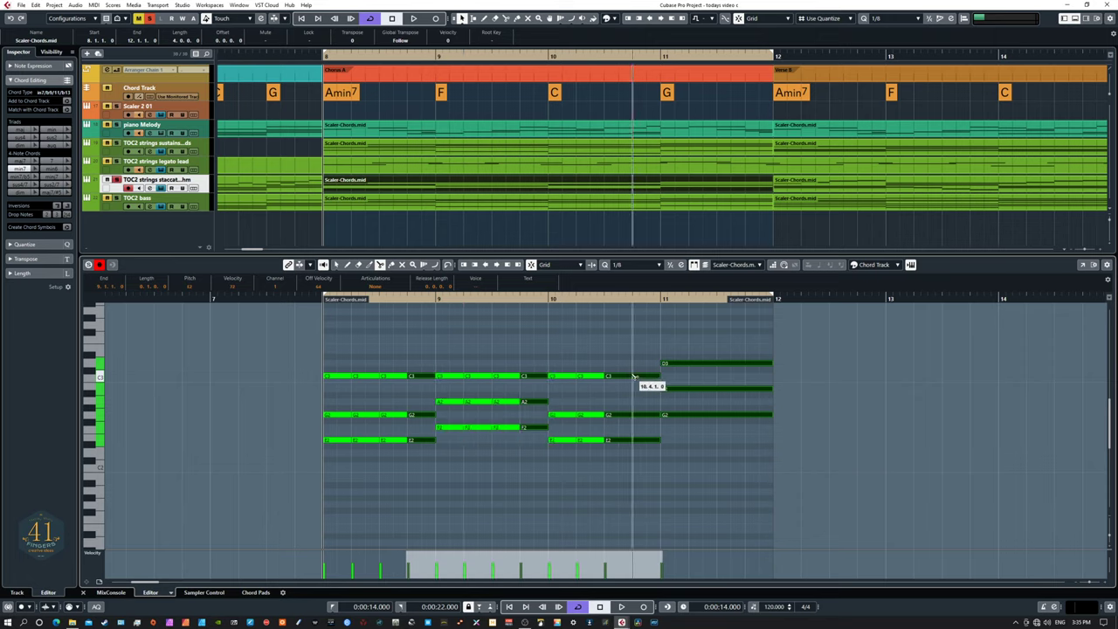
left_click(634, 376)
left_click(691, 363)
left_click(717, 364)
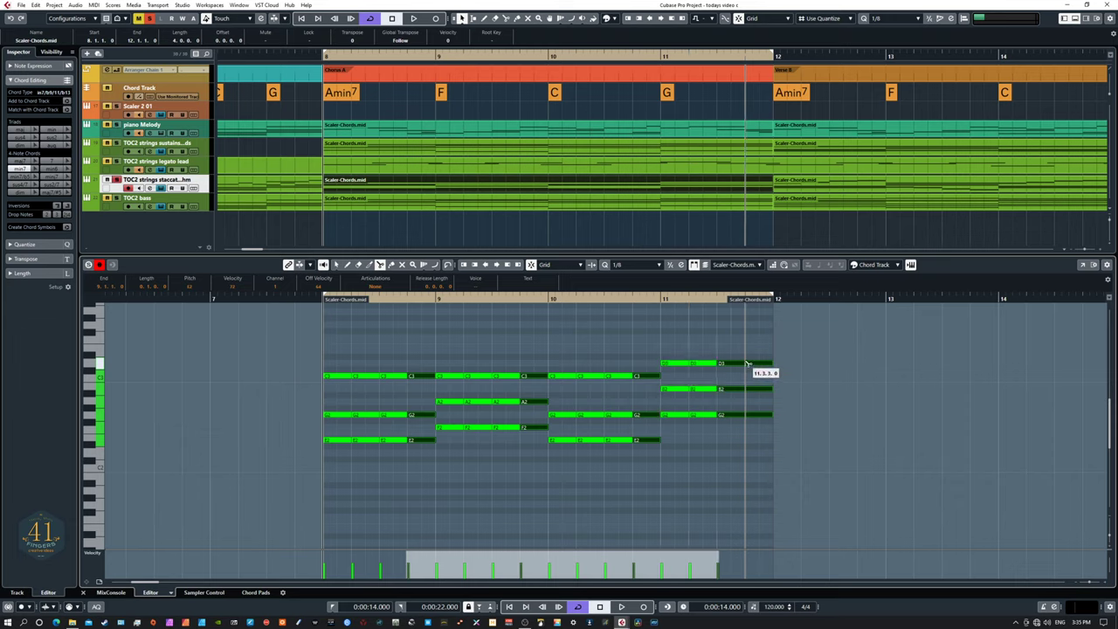
left_click(745, 363)
key("1")
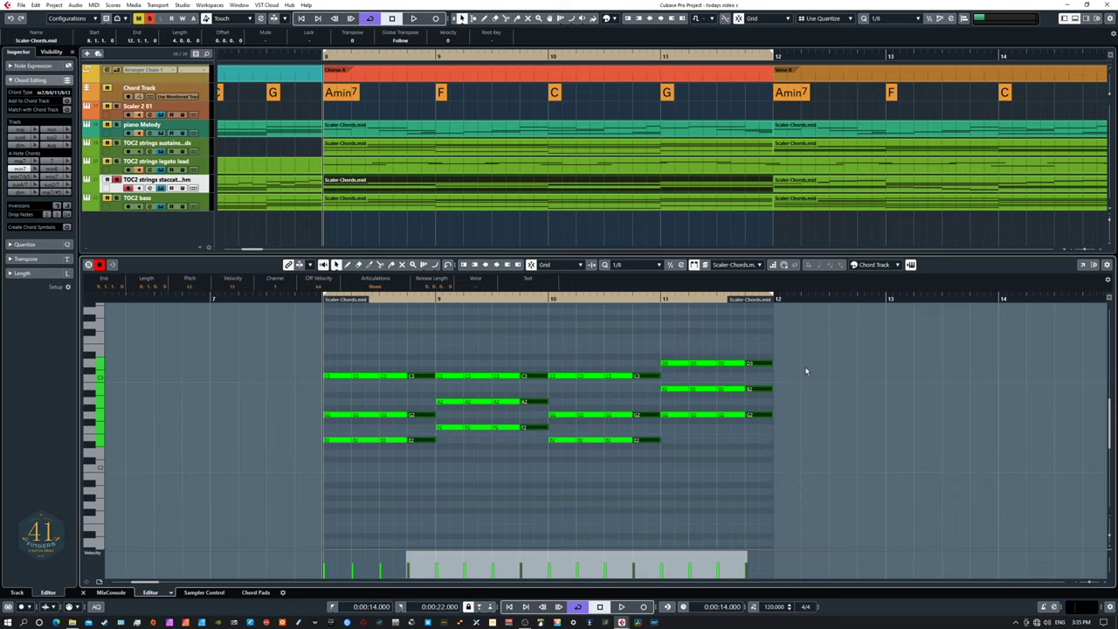
left_click(806, 369)
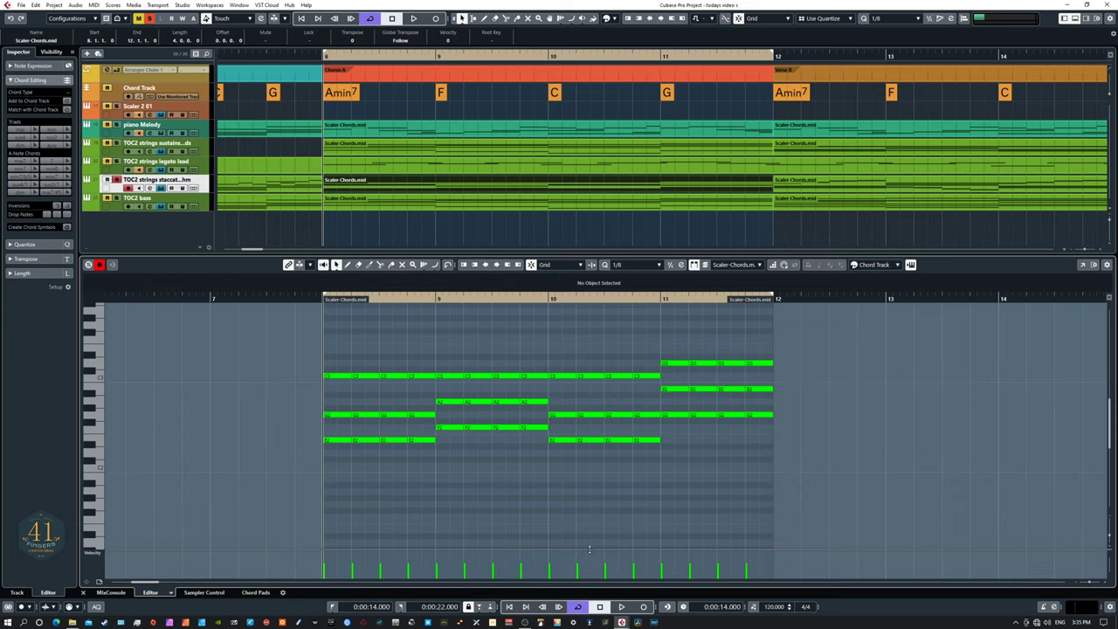
- Raise the velocities on beats 1 and 3 of bars 8 to 11 and on beat 2 of bar 8, and play back the part
left_click_drag(590, 548, 593, 490)
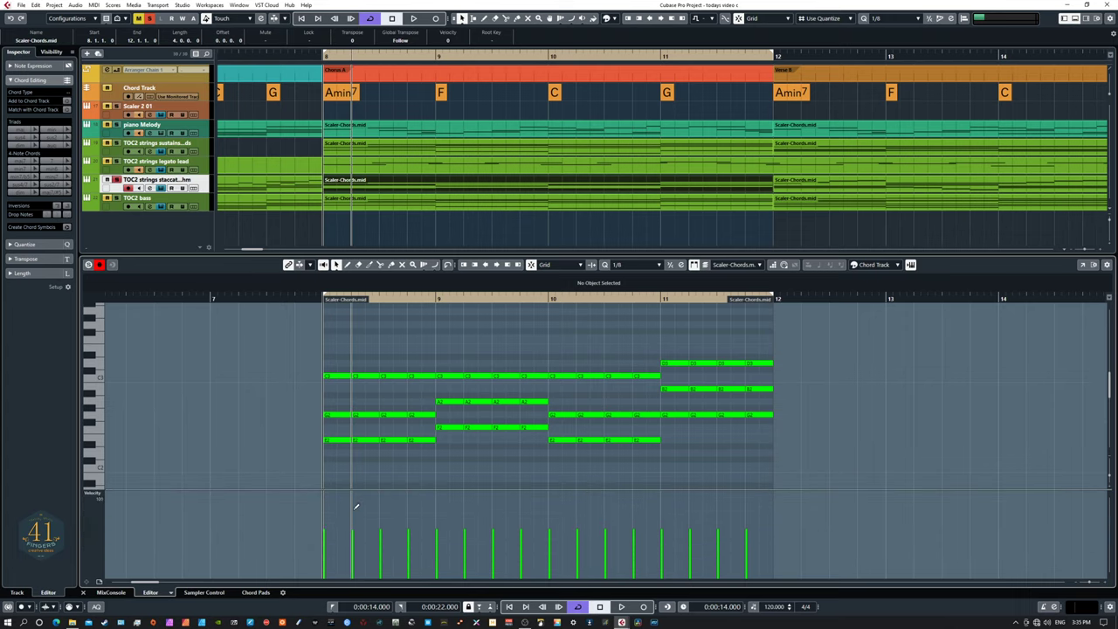
left_click_drag(327, 505, 349, 513)
left_click(354, 521)
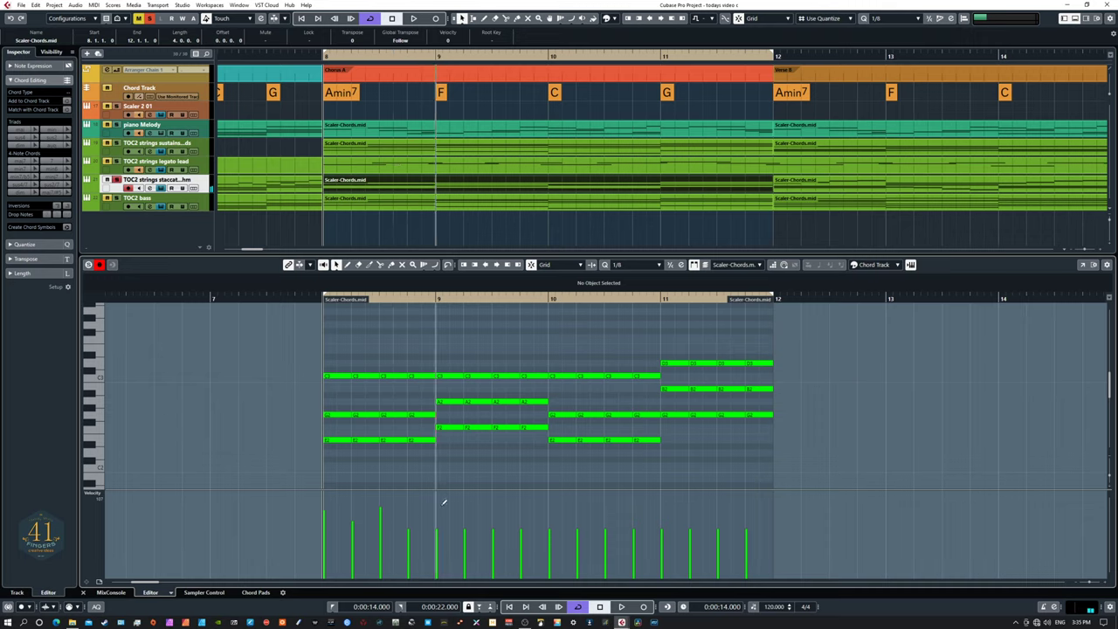
left_click(492, 510)
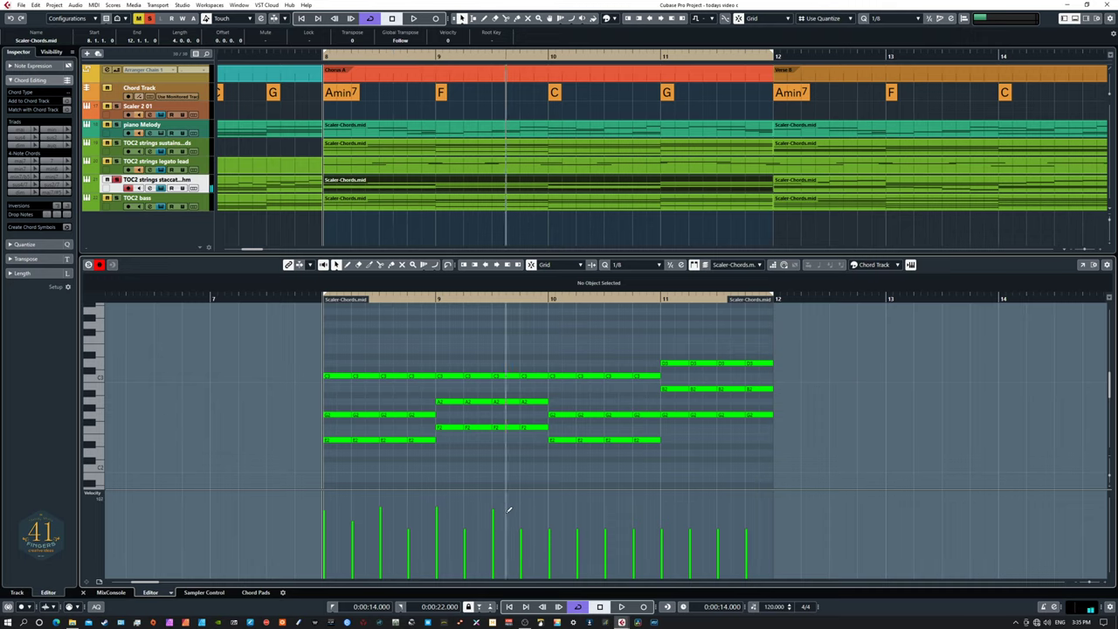
left_click(548, 515)
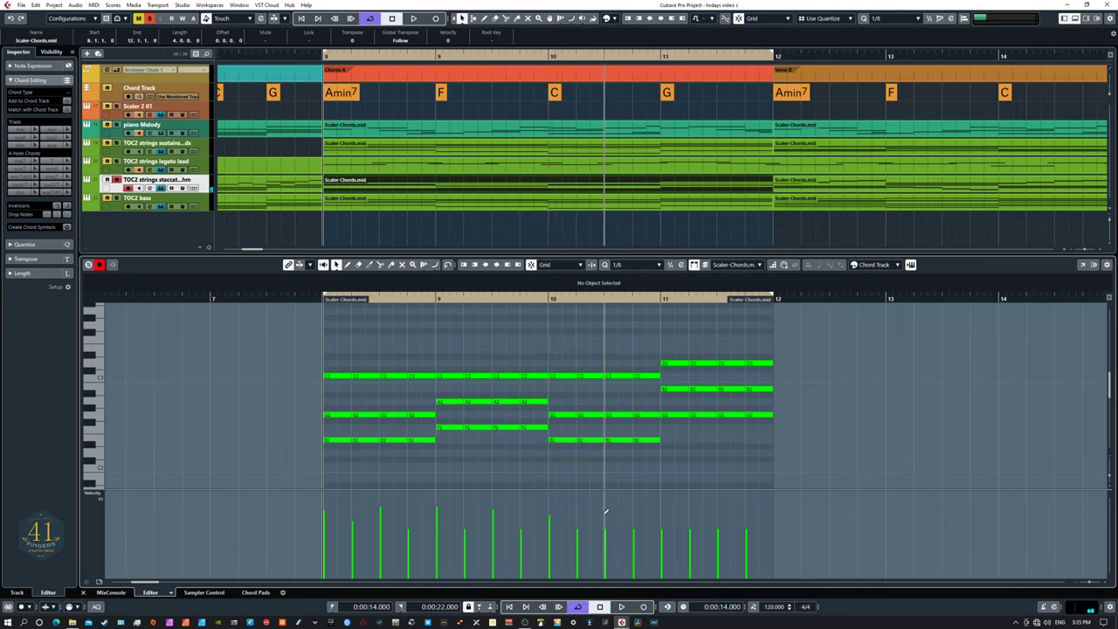
left_click(718, 513)
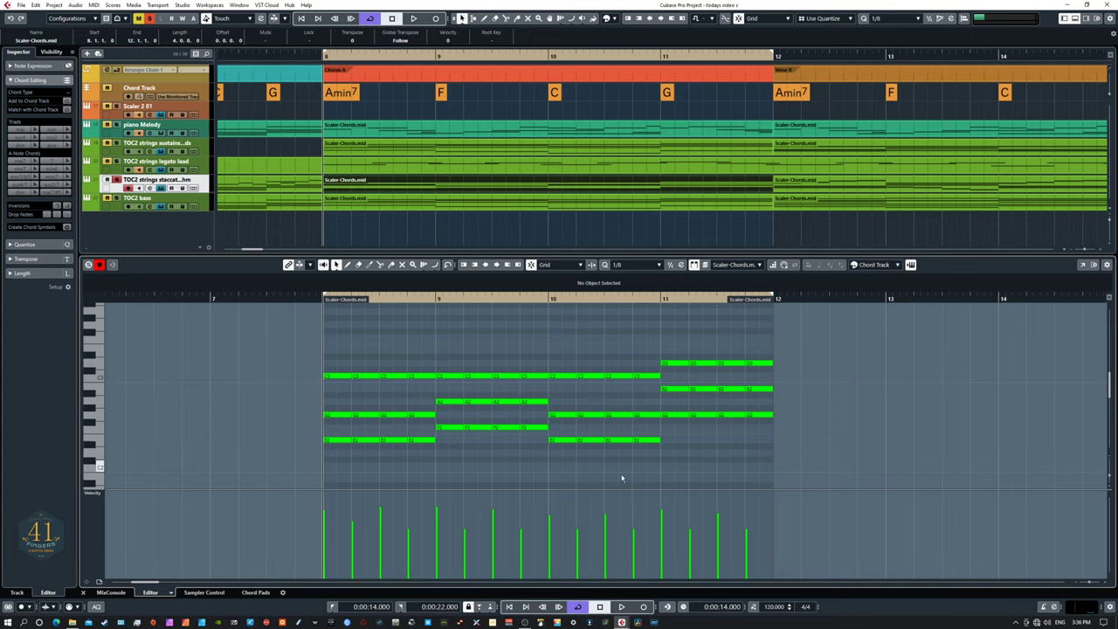
key("space")
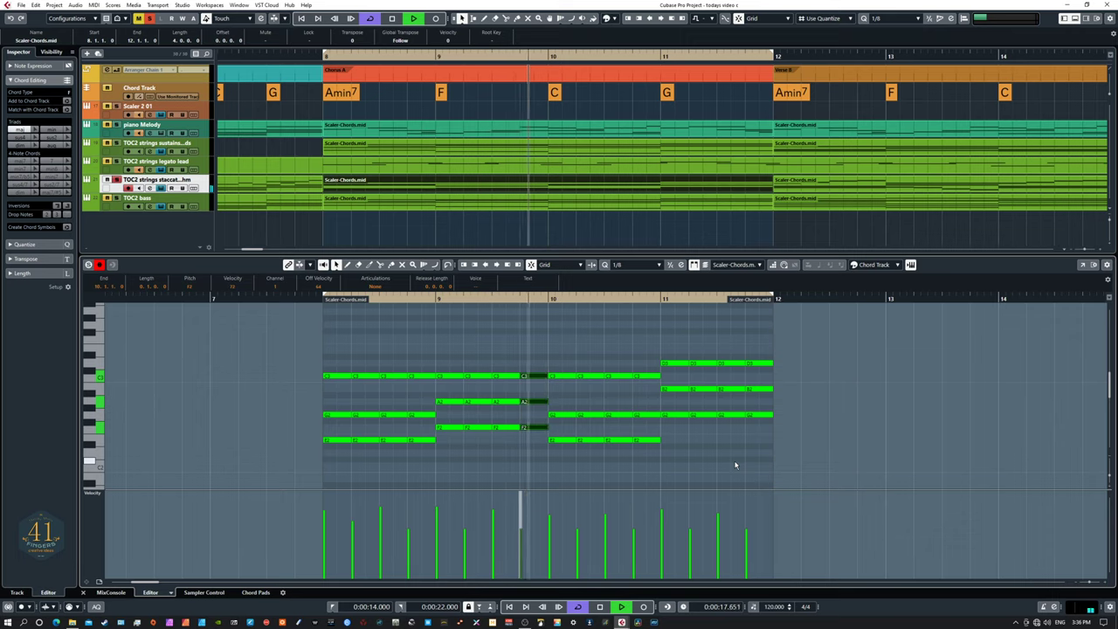
key("space")
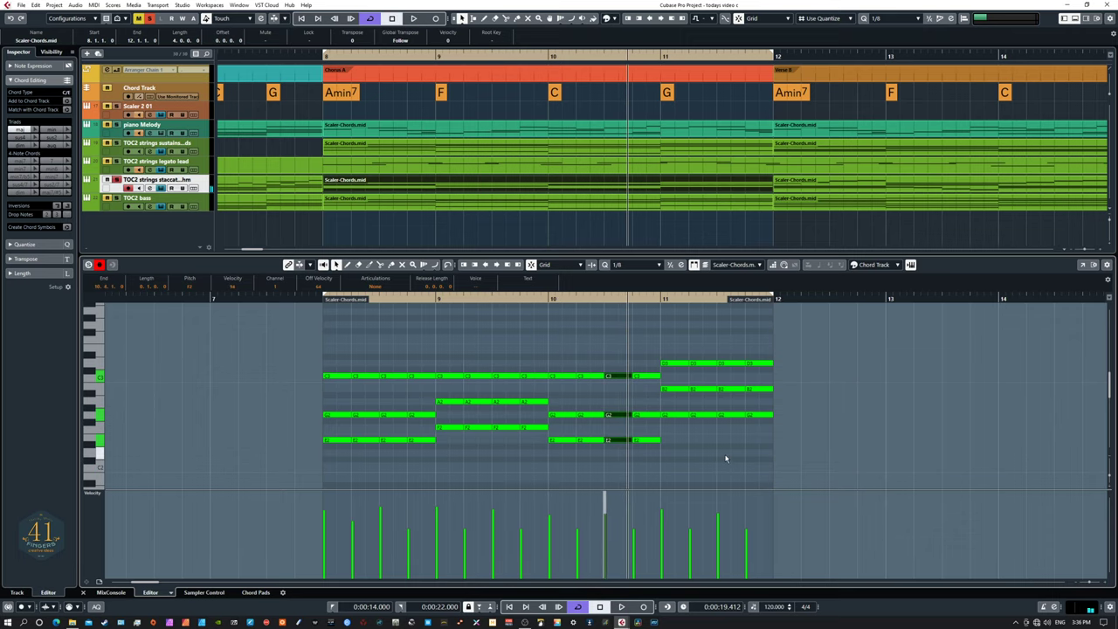
key("KP_0")
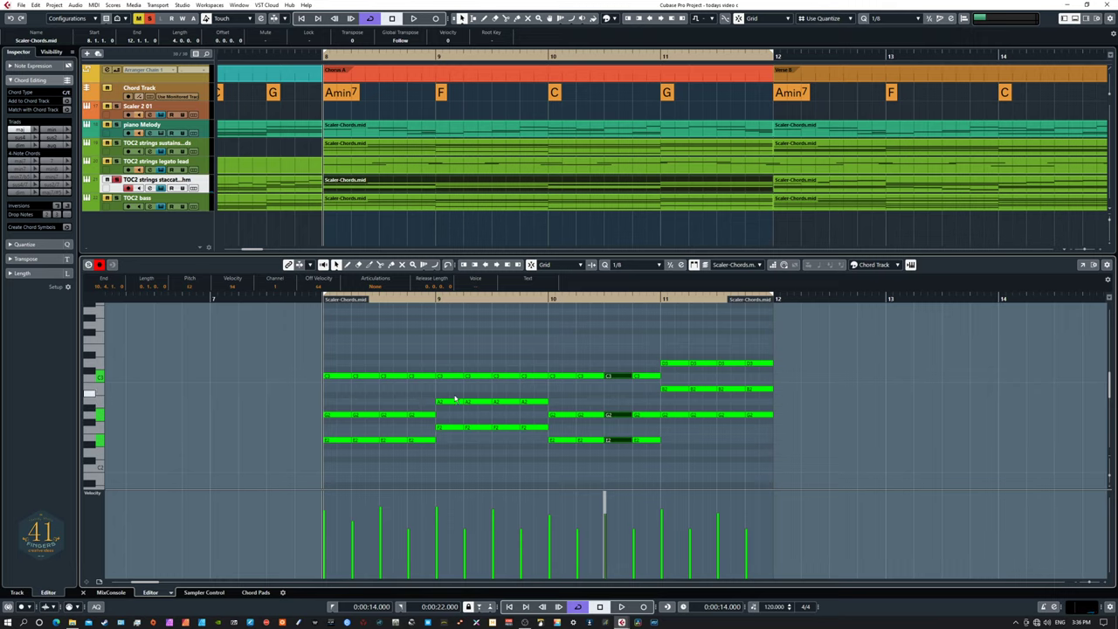
- Raise the C3 notes on beats 2 and 4 of bar 8 to E3
left_click(364, 377)
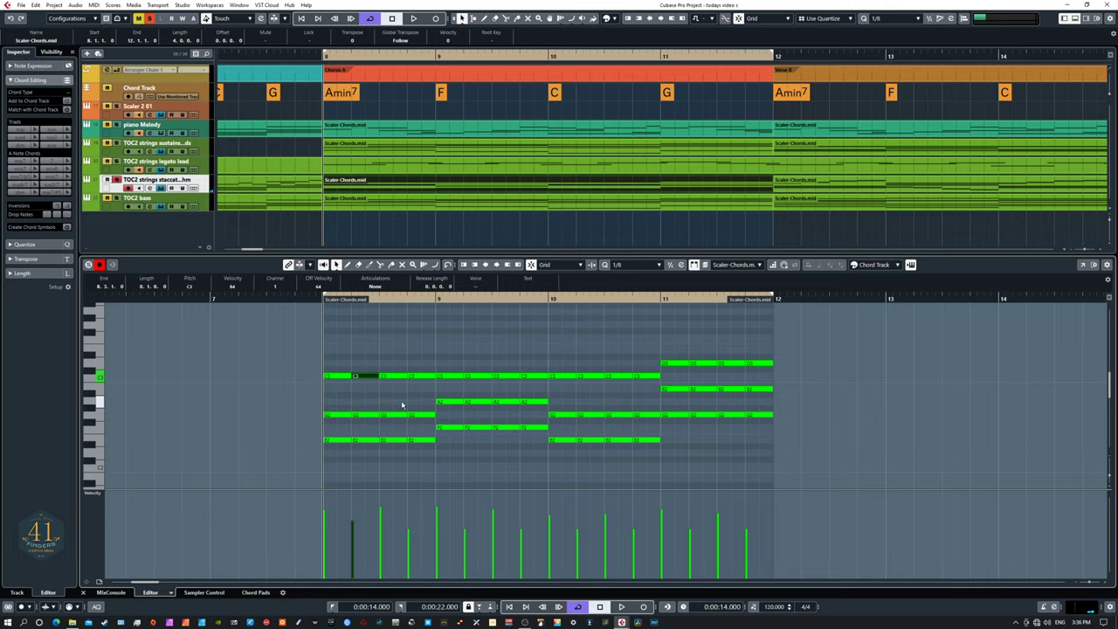
key("Up")
key("Up")
key("Up")
key("Up")
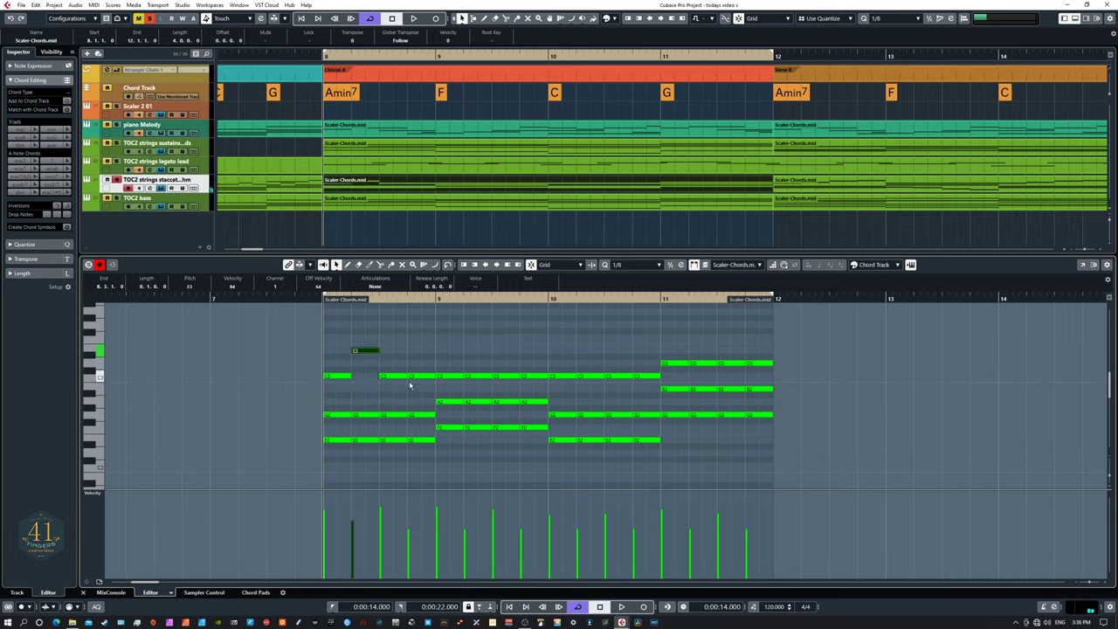
left_click_drag(422, 380, 422, 352)
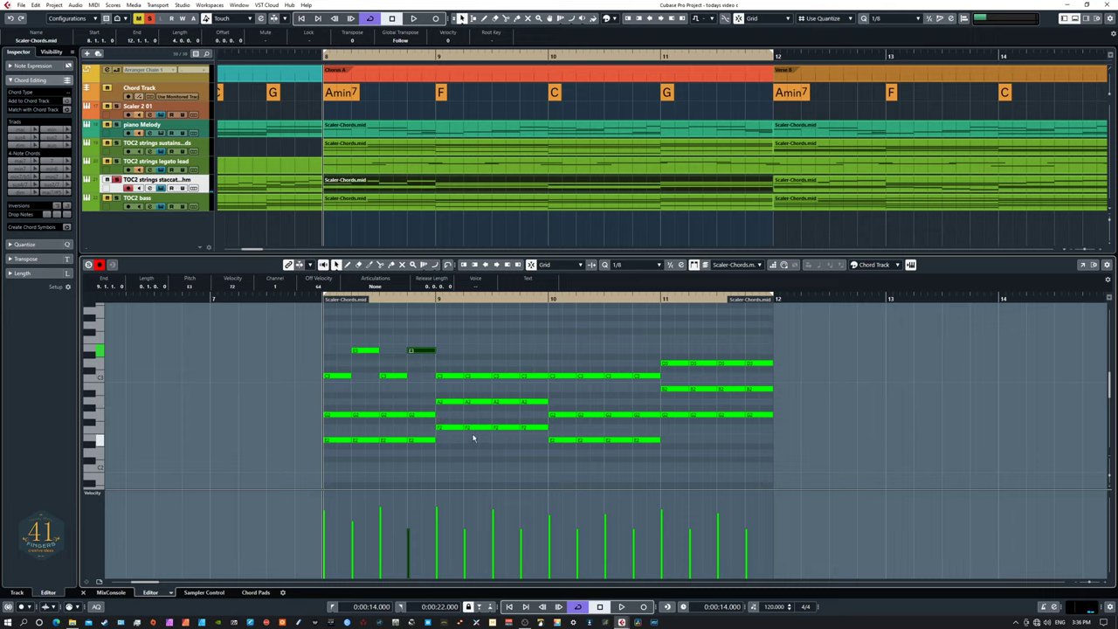
- Lower the F2 notes on beats 2 and 4 of bar 9 to C2 and play back the section
left_click(476, 428)
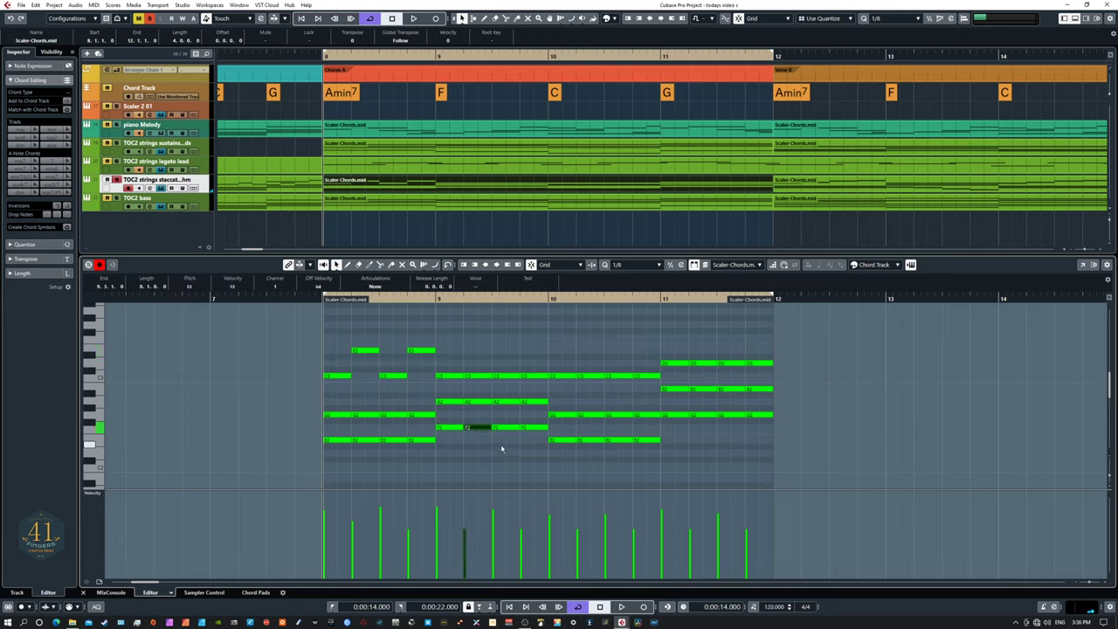
key("Down")
key("Down")
key("Down")
key("Down")
key("Down")
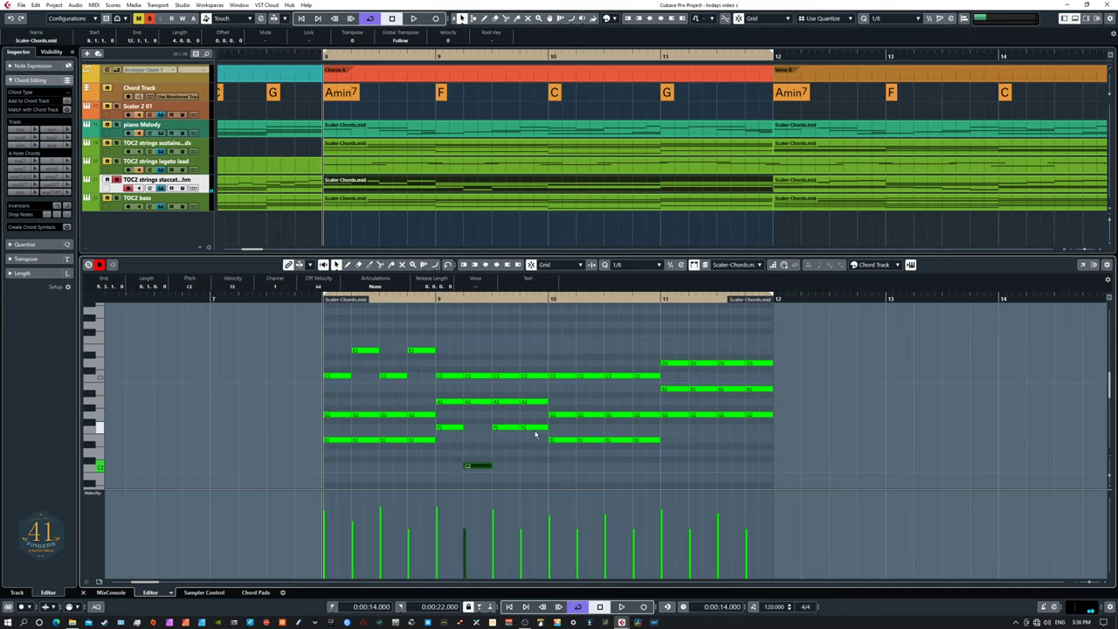
left_click(534, 429)
key("Down")
key("Down")
key("Down")
key("Down")
key("Down")
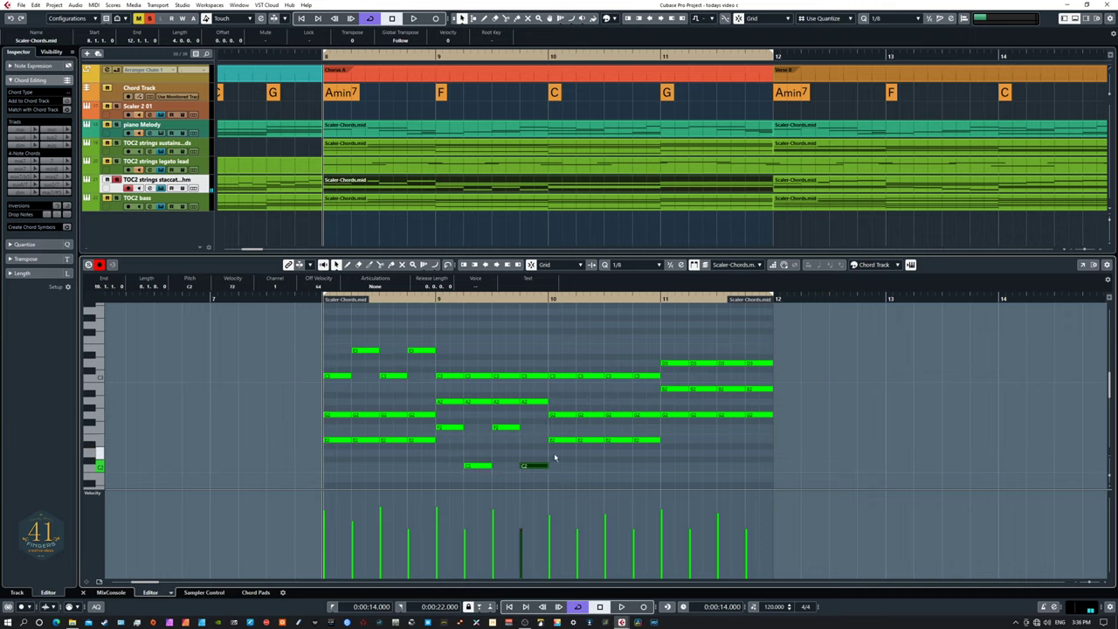
key("space")
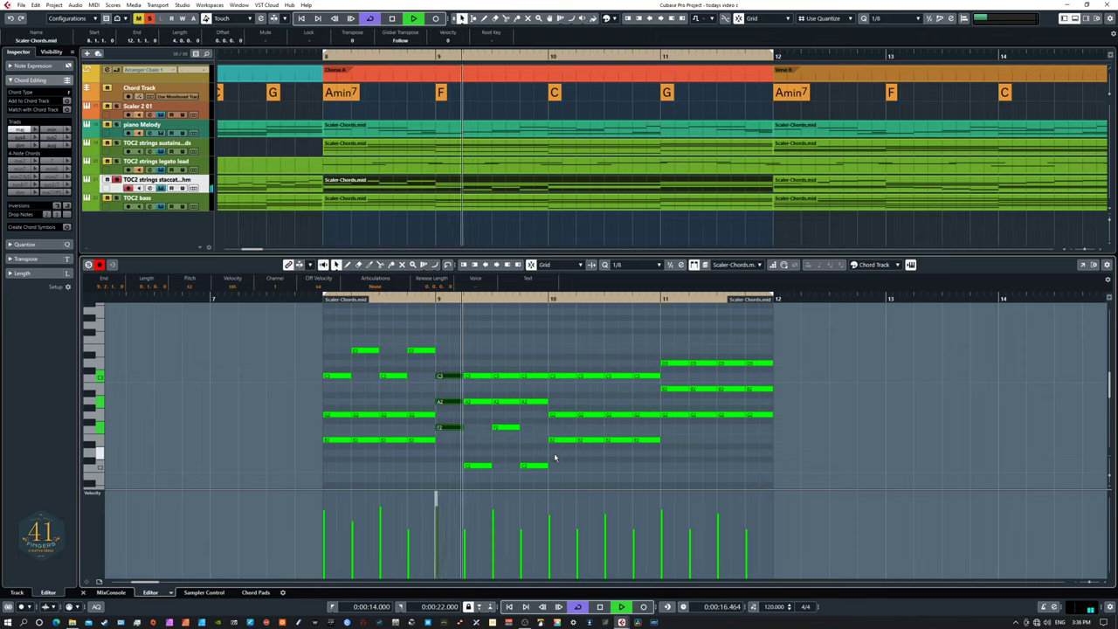
- Raise the top note on beat 4 of bar 8 to G3 and lower the lowest note on beat 4 of bar 9 to A1
left_click(415, 350)
key("Up")
key("Up")
key("Up")
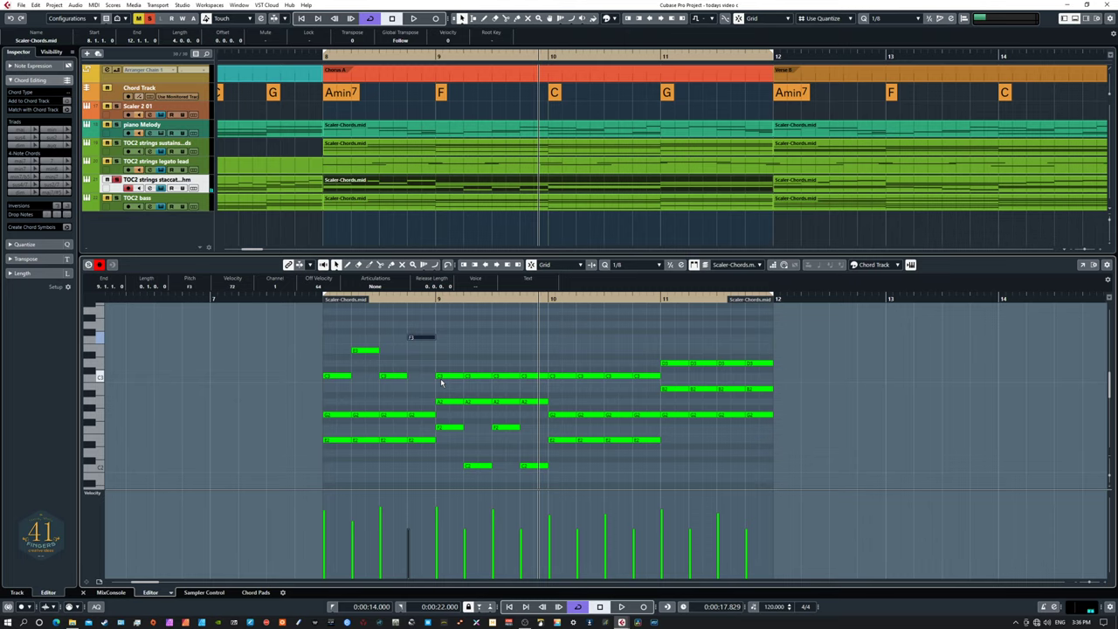
left_click_drag(533, 464, 534, 482)
key("Down")
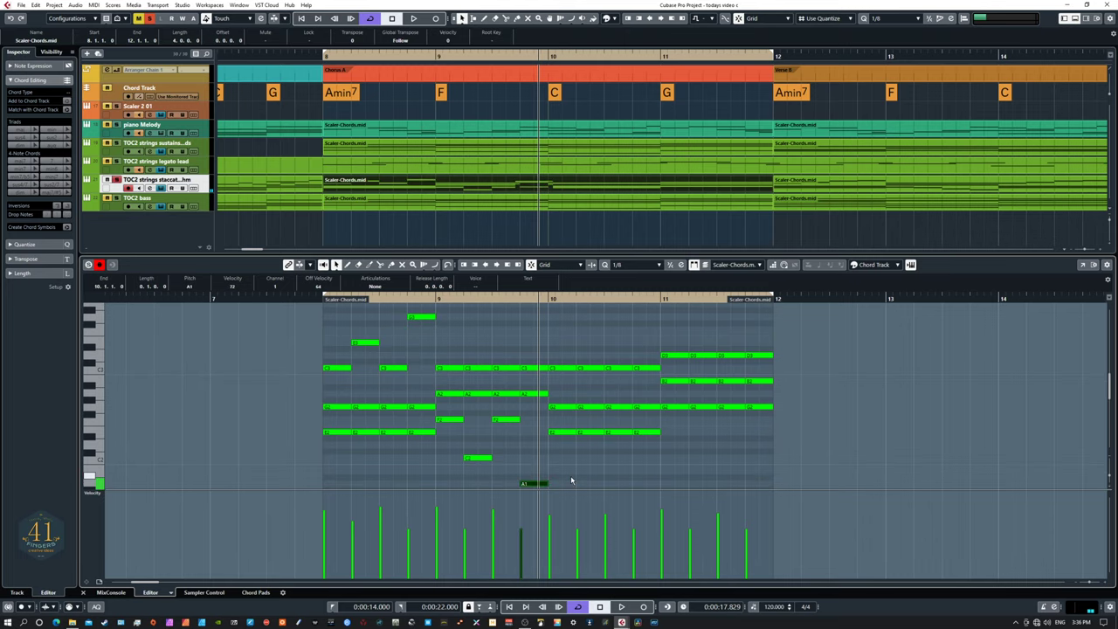
- Shrink the velocity lane and play back bars 8 and 9 of Chorus A to check the varied notes
key("space")
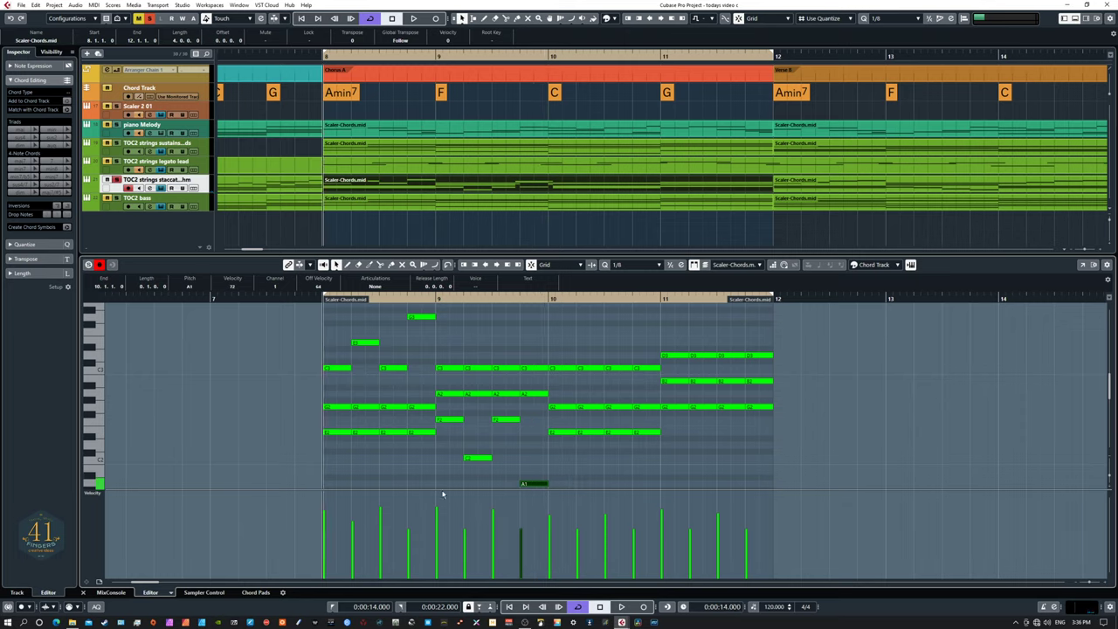
left_click_drag(438, 490, 441, 547)
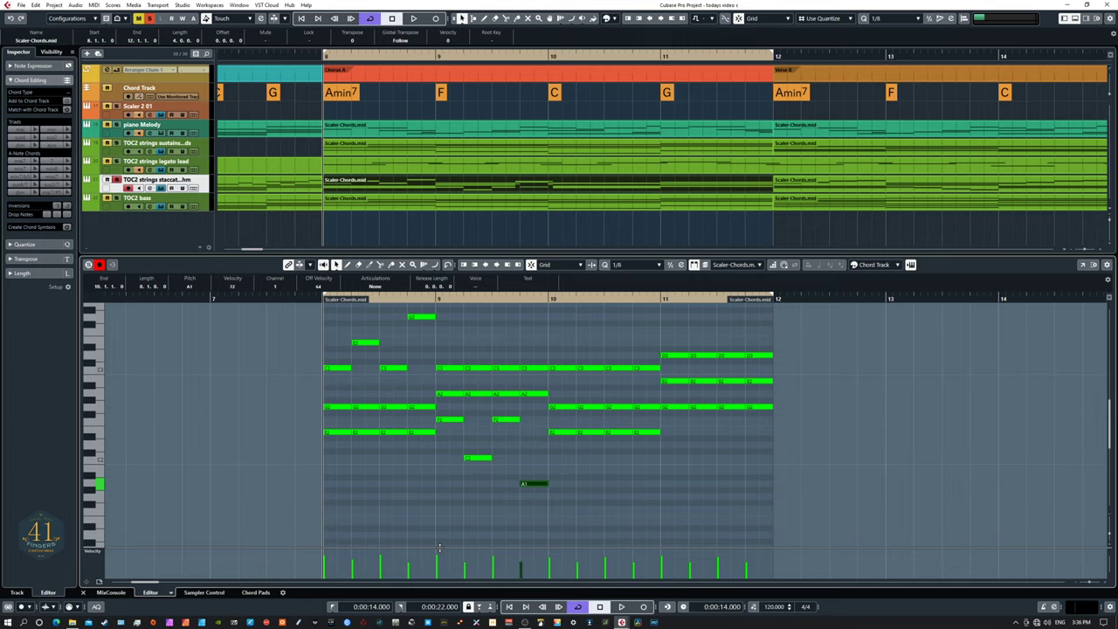
scroll(584, 492, "up", 1)
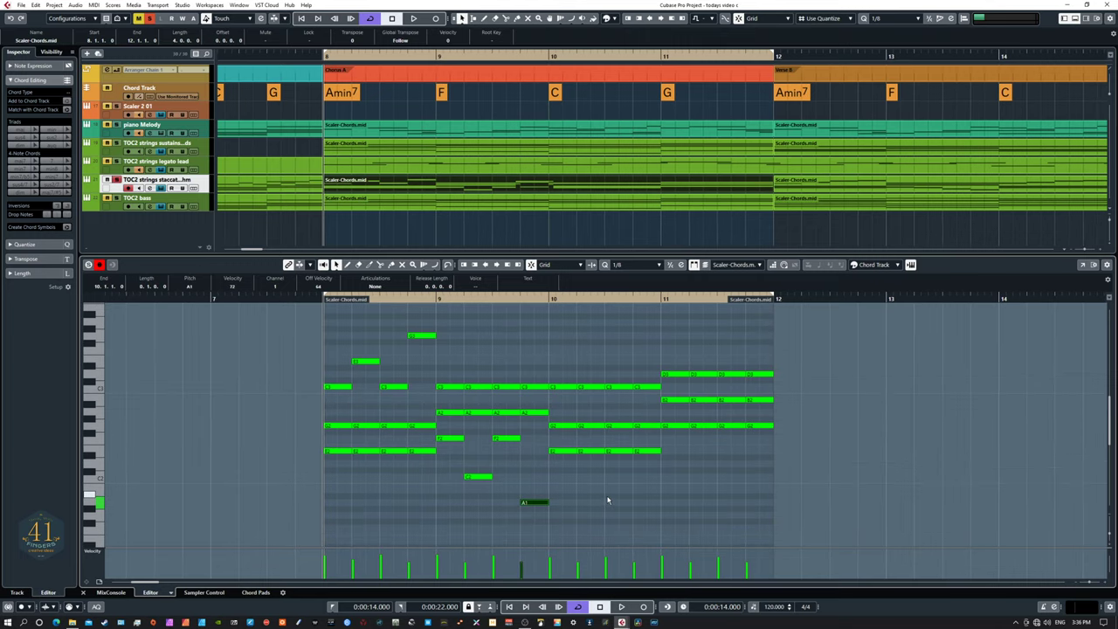
left_click(619, 487)
key("space")
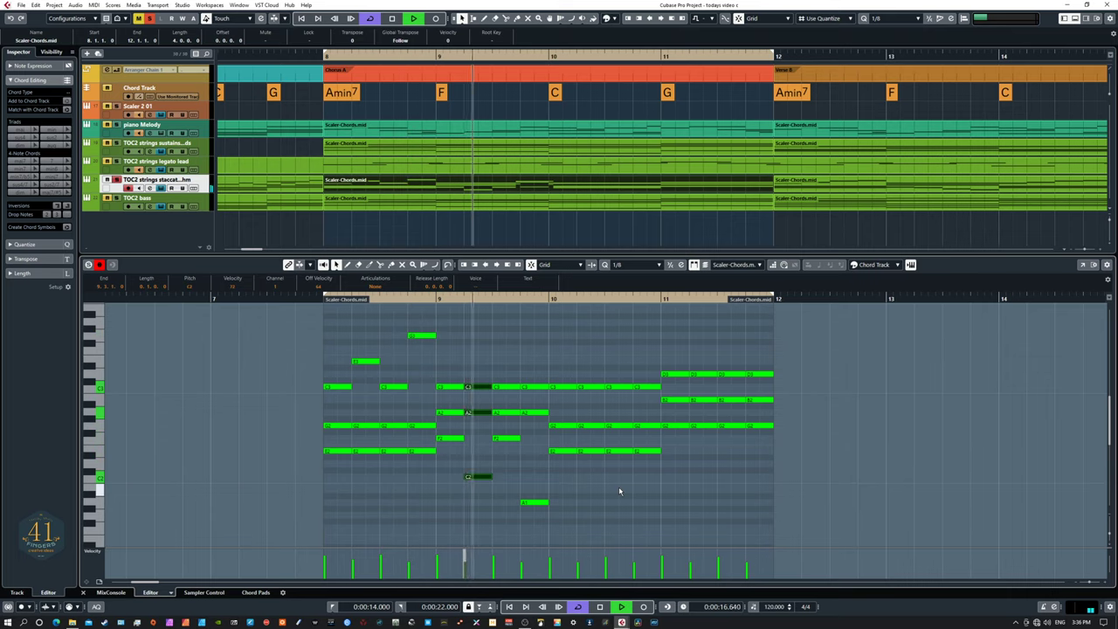
key("space")
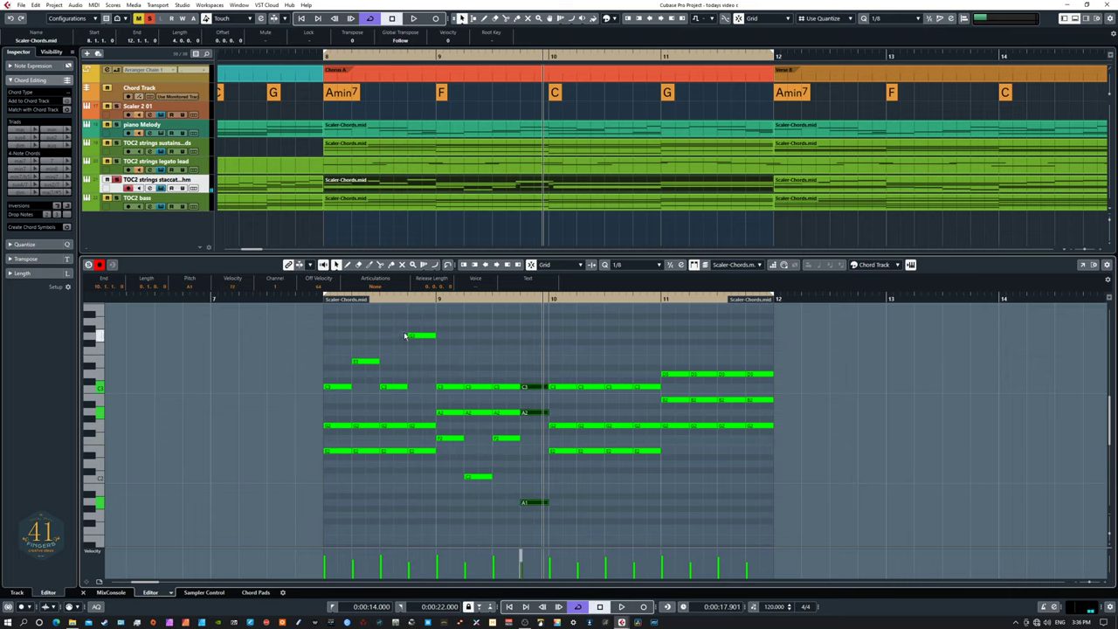
- Raise the velocity of the G3 on beat 4 of bar 8, set the A1 in bar 9 to 107, and play back both bars
left_click_drag(405, 330, 431, 349)
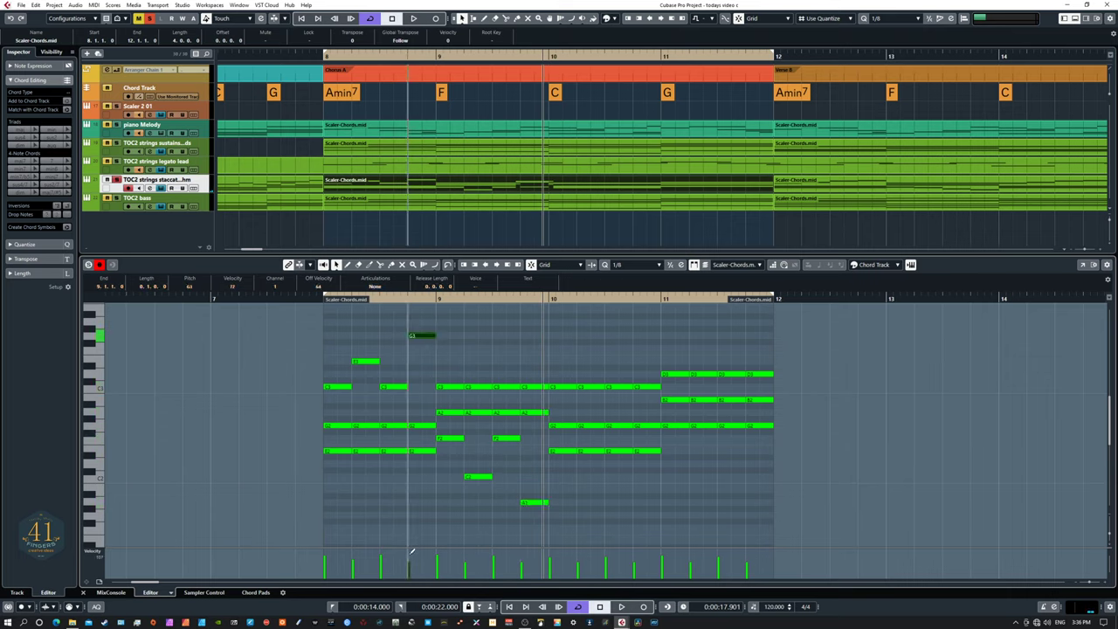
left_click_drag(412, 551, 414, 554)
left_click(533, 503)
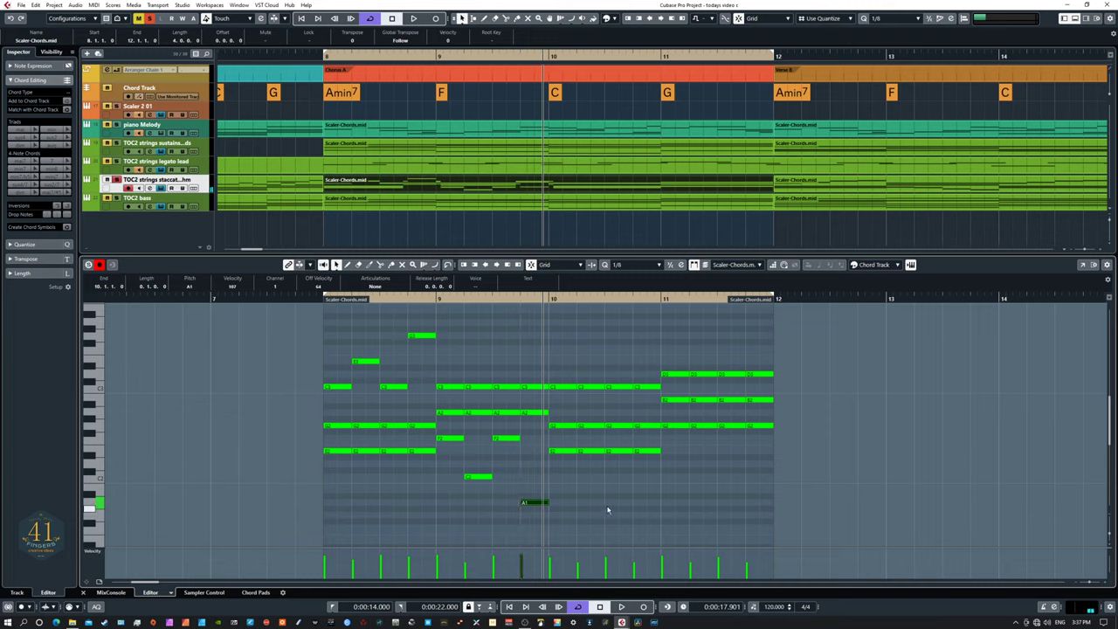
left_click(275, 424)
key("space")
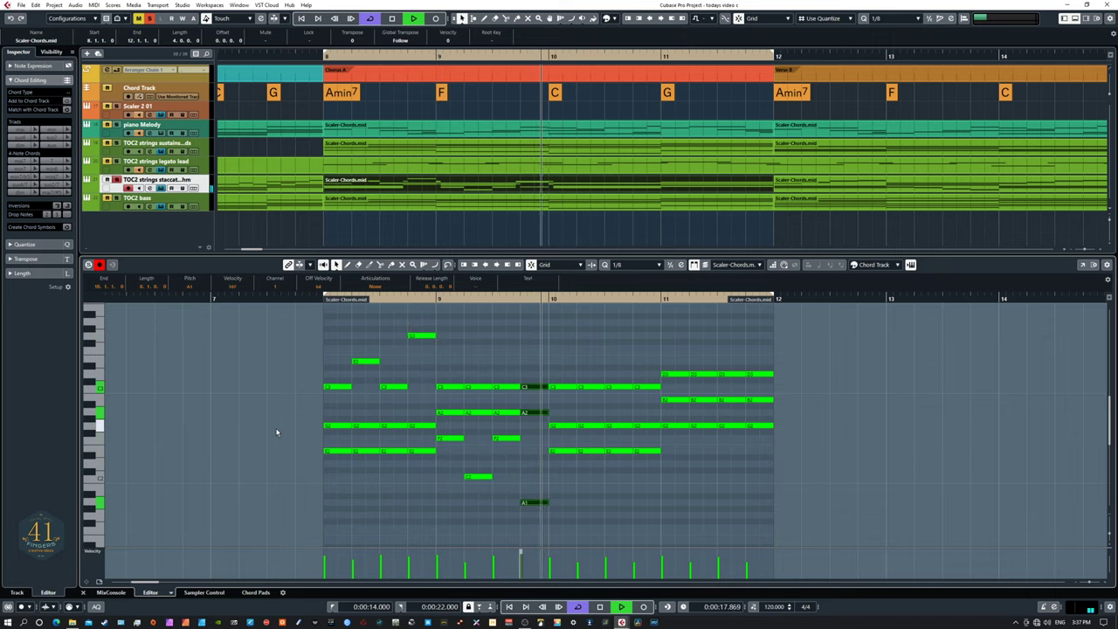
key("space")
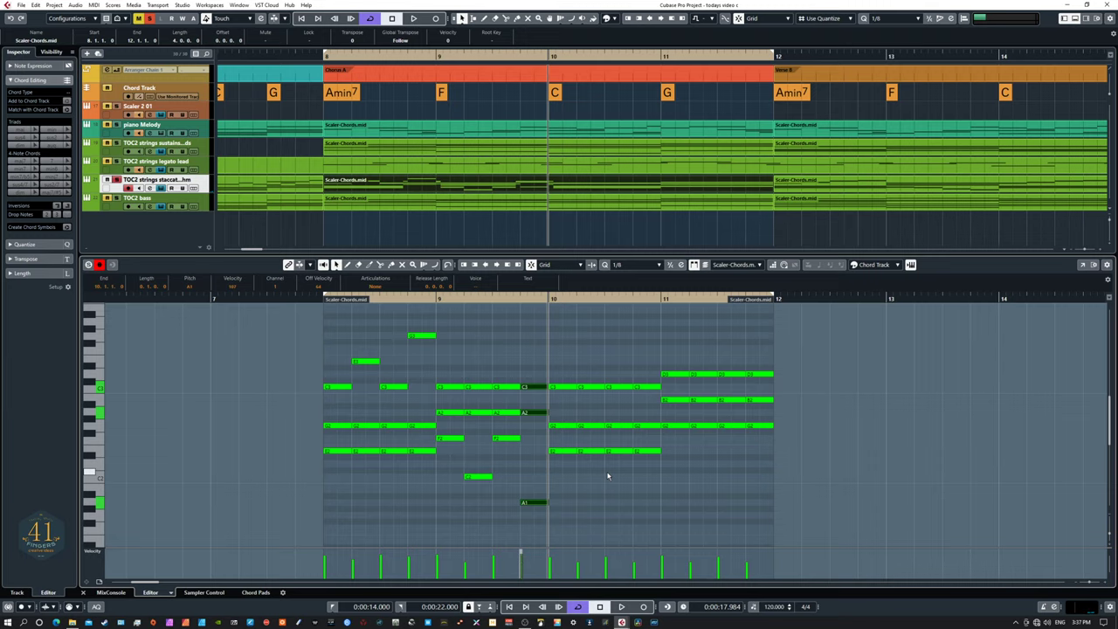
- Raise the C3 on beat 2 of bar 10 in the Chorus A staccato part to E3
left_click(589, 387)
key("Up")
key("Up")
key("Up")
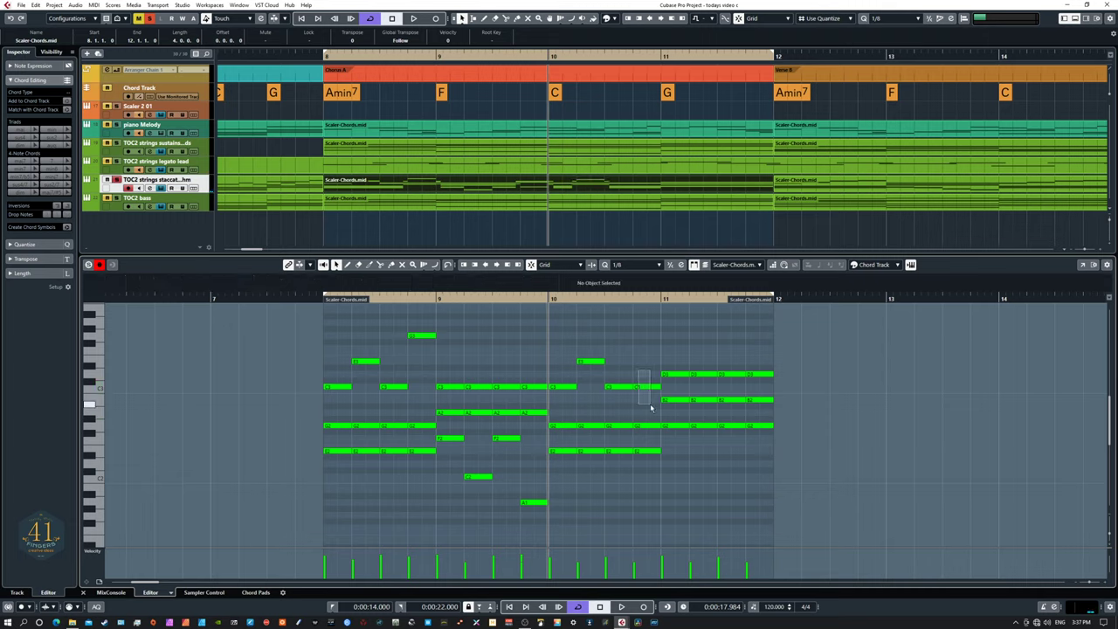
- Raise the C3 on beat 4 of bar 10 to G3 and clear the note selection
double_click(647, 387)
key("Up")
key("Up")
key("Up")
key("Up")
key("Up")
key("Up")
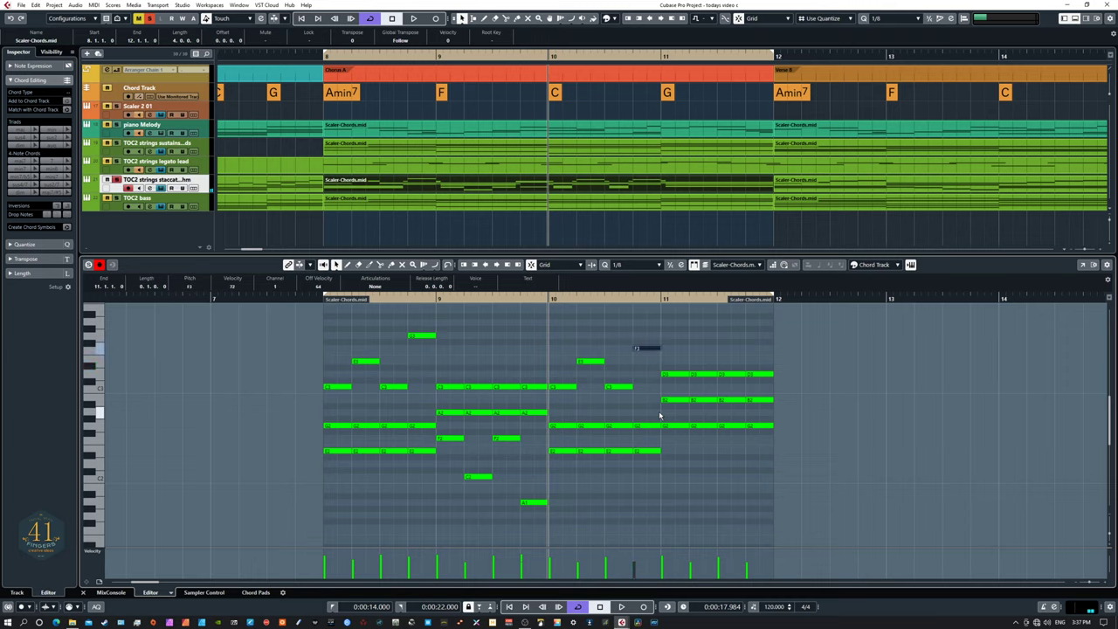
key("Up")
left_click(597, 465)
left_click(590, 451)
left_click(626, 486)
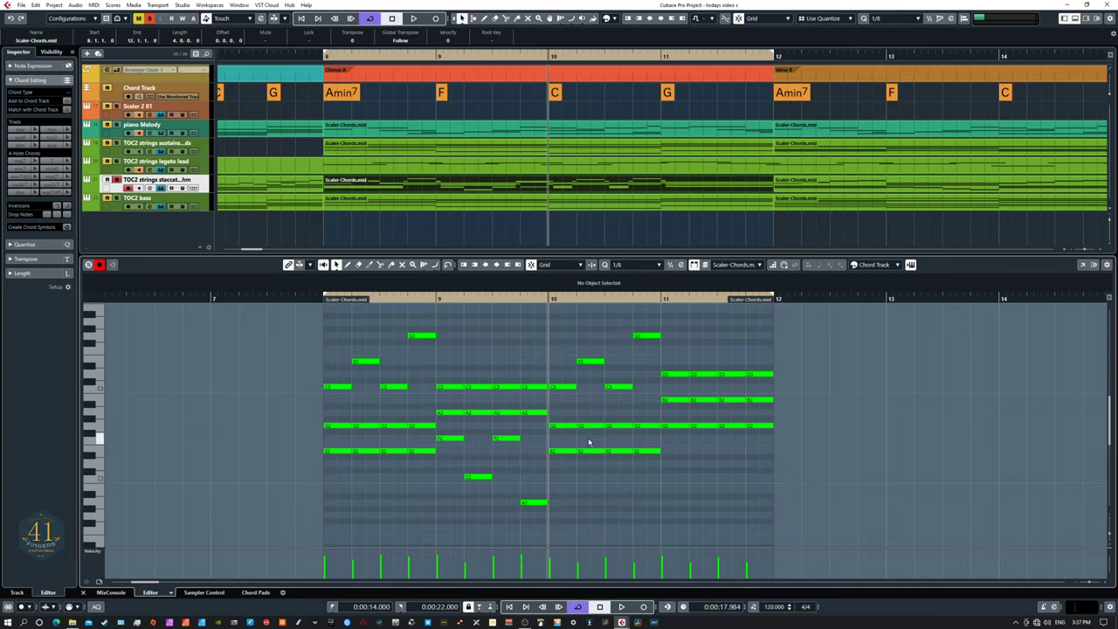
- Lower the G2 on beat 2 of bar 11 to D2
left_click(704, 425)
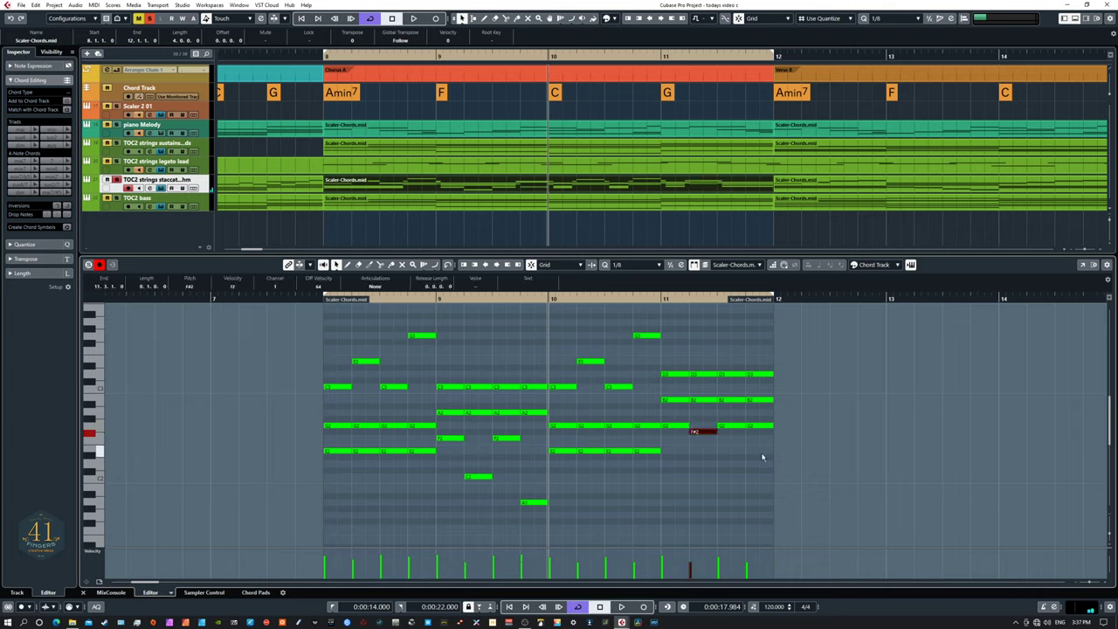
key("Down")
key("Down")
key("Down")
key("Down")
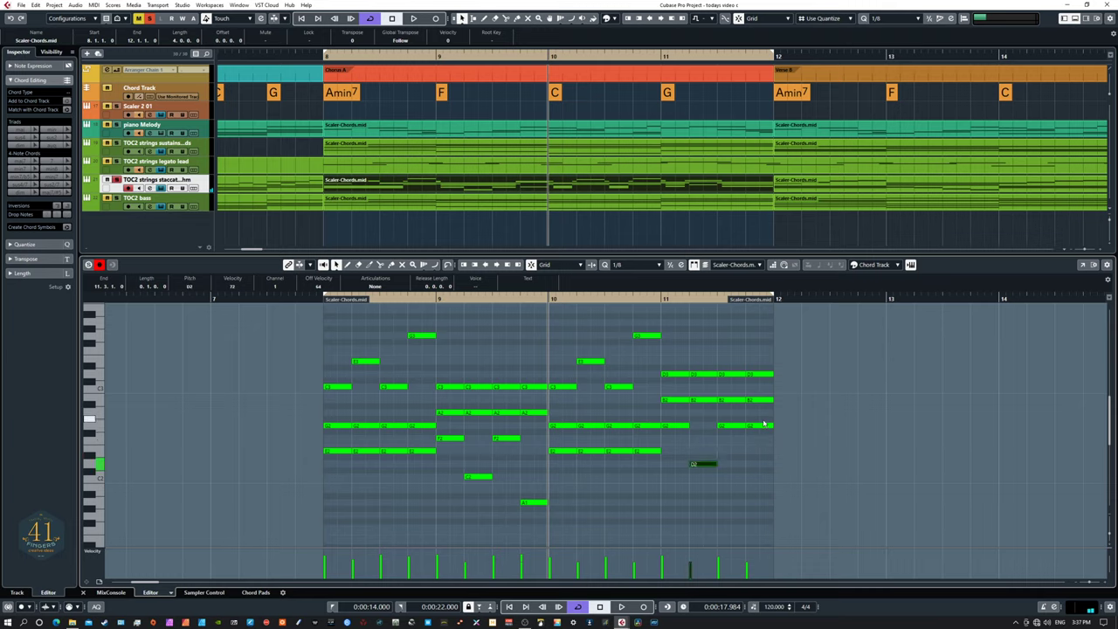
- Lower the G2 on beat 4 of bar 11 to B1 and set its velocity to 111
left_click(760, 432)
key("Down")
key("Down")
key("Down")
key("Down")
key("Down")
key("Down")
key("Down")
key("Down")
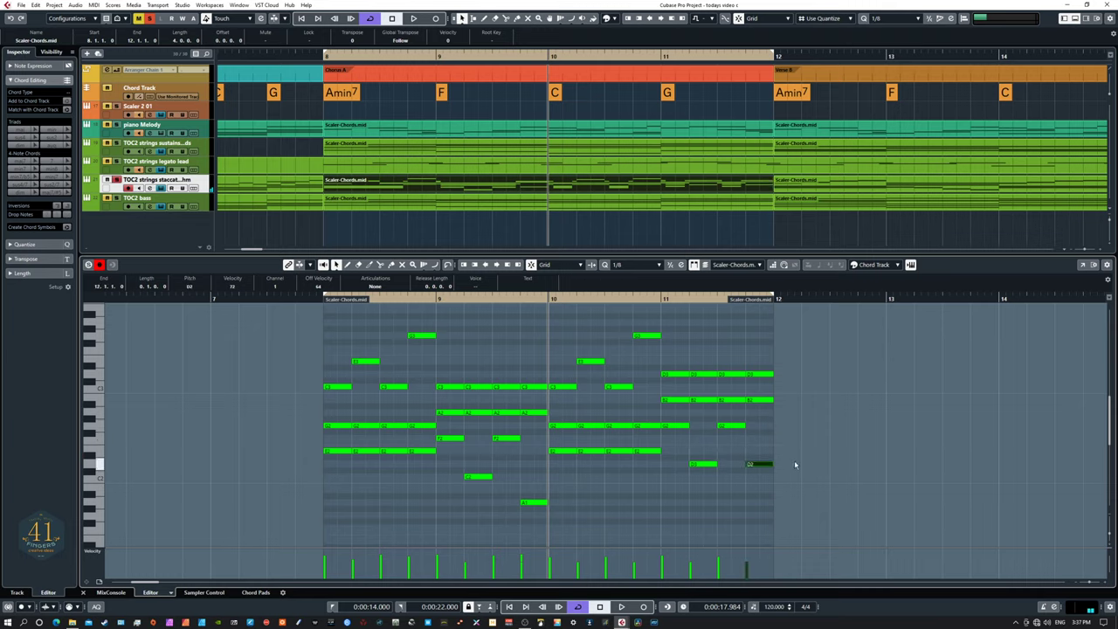
key("Up")
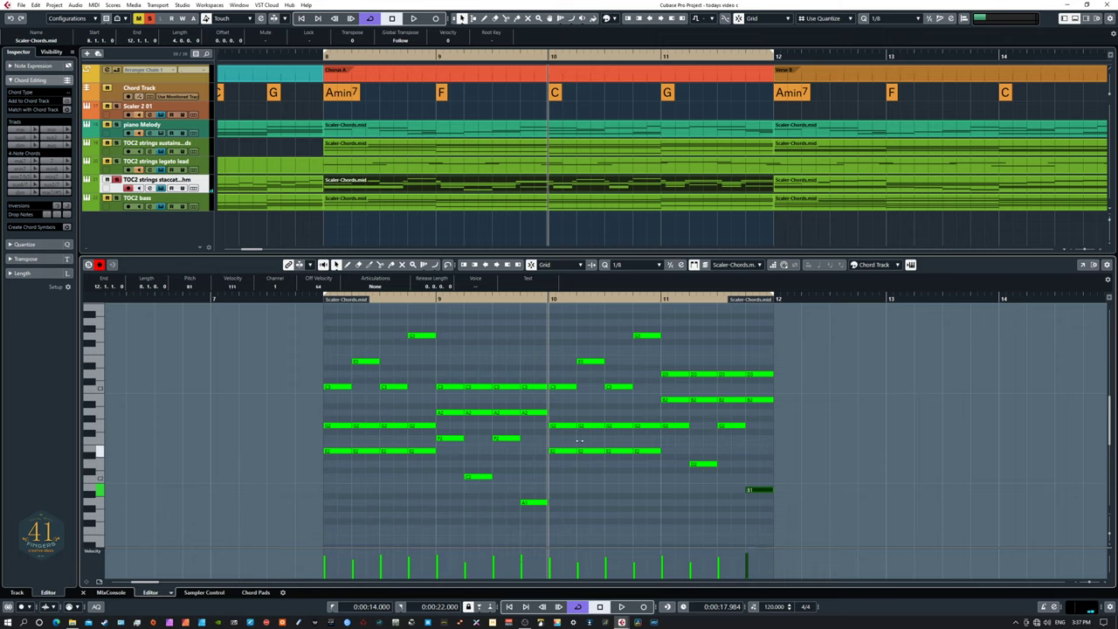
- Raise the velocity of the G3 on beat 4 of bar 10 to about 111
left_click(623, 327)
left_click(637, 335)
key("l")
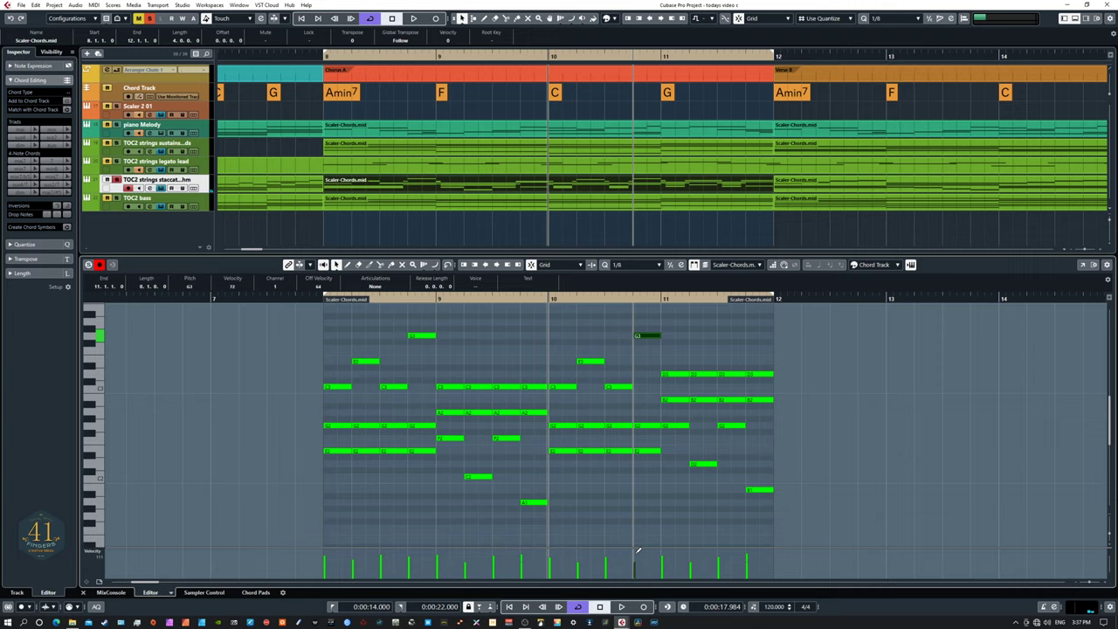
left_click(796, 513)
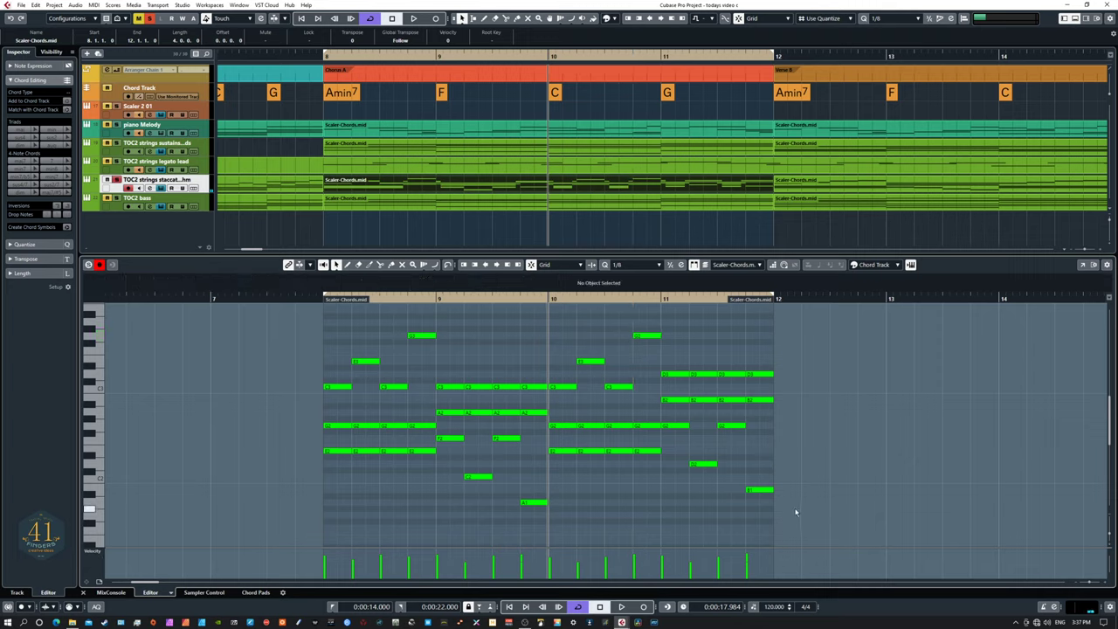
- Play back Chorus A from bar 8 to check the varied staccato notes, and return to its start
key("KP_1")
key("space")
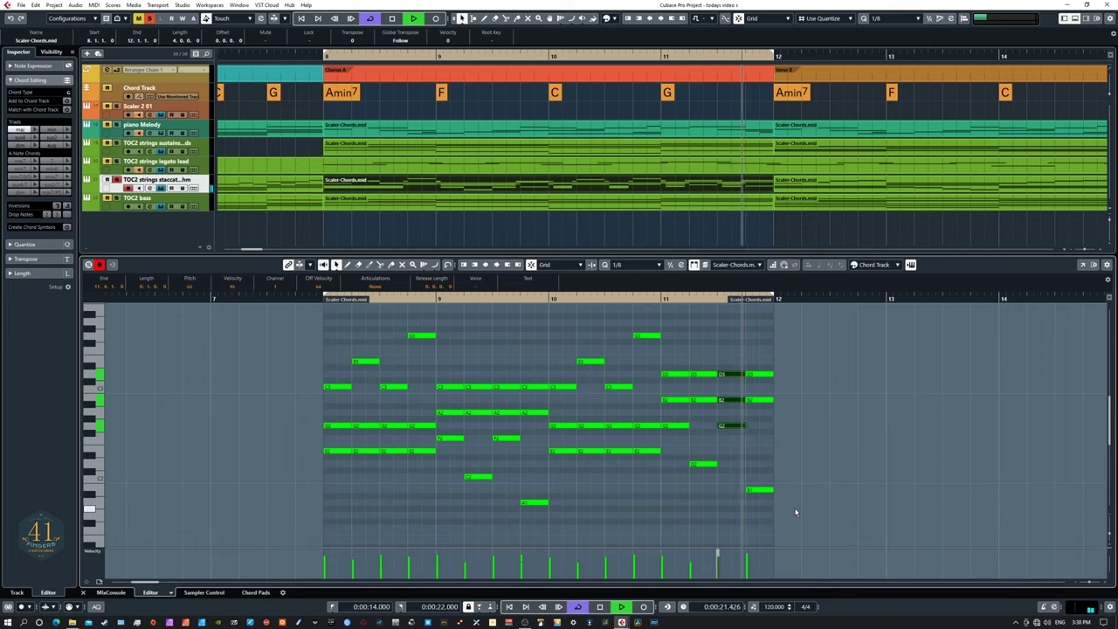
key("space")
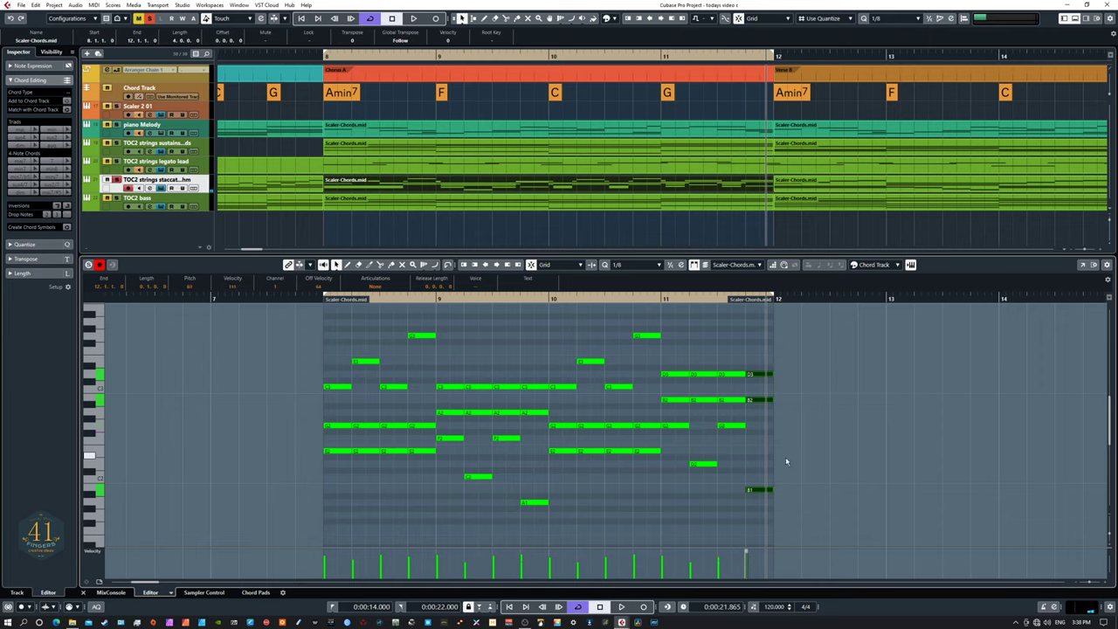
left_click(797, 459)
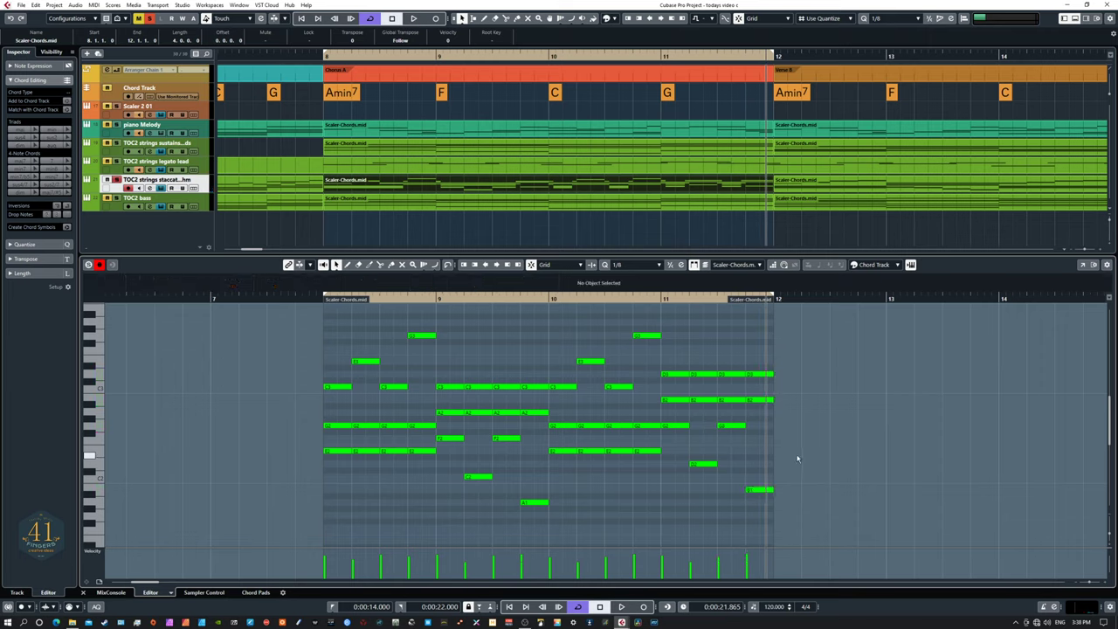
key("KP_1")
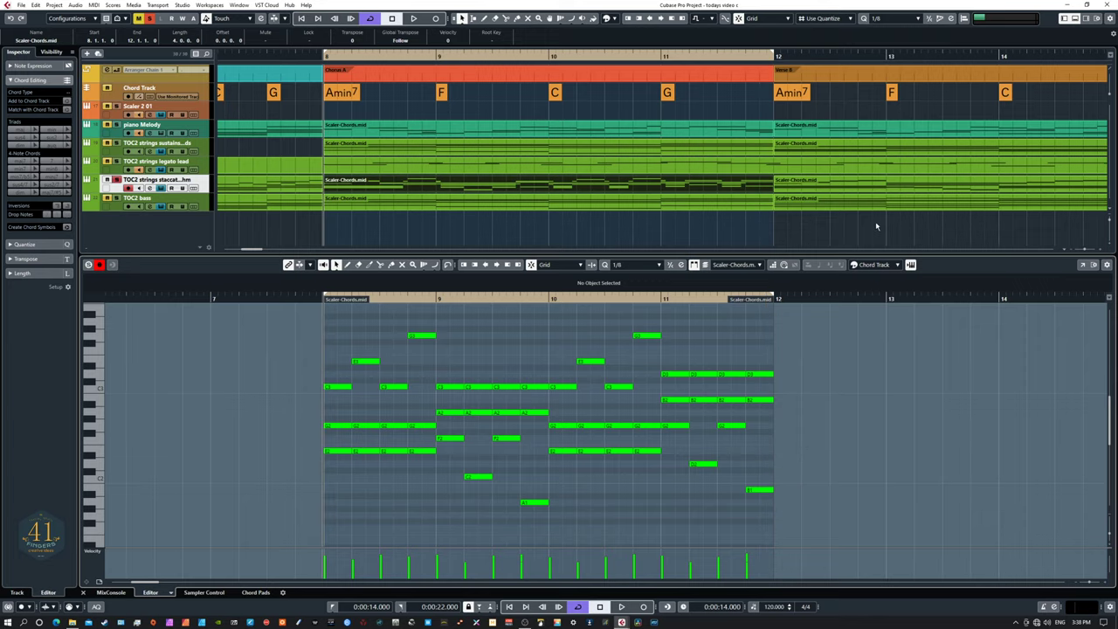
- Open the Verse B staccato strings part, set the loop range around it, and play it back
left_click_drag(911, 220, 548, 241)
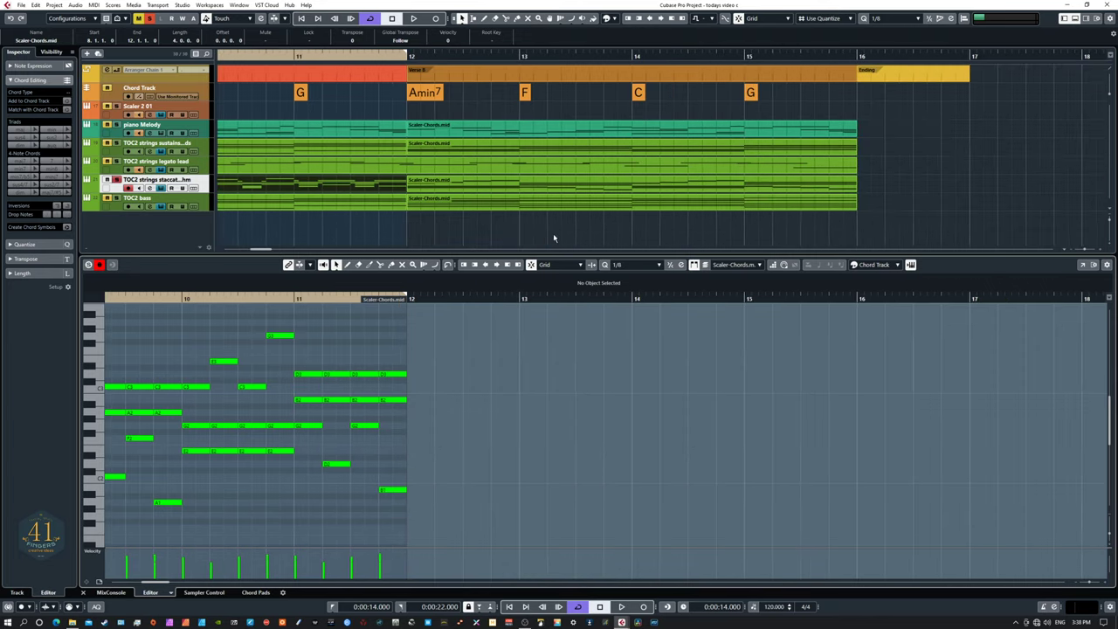
left_click(497, 184)
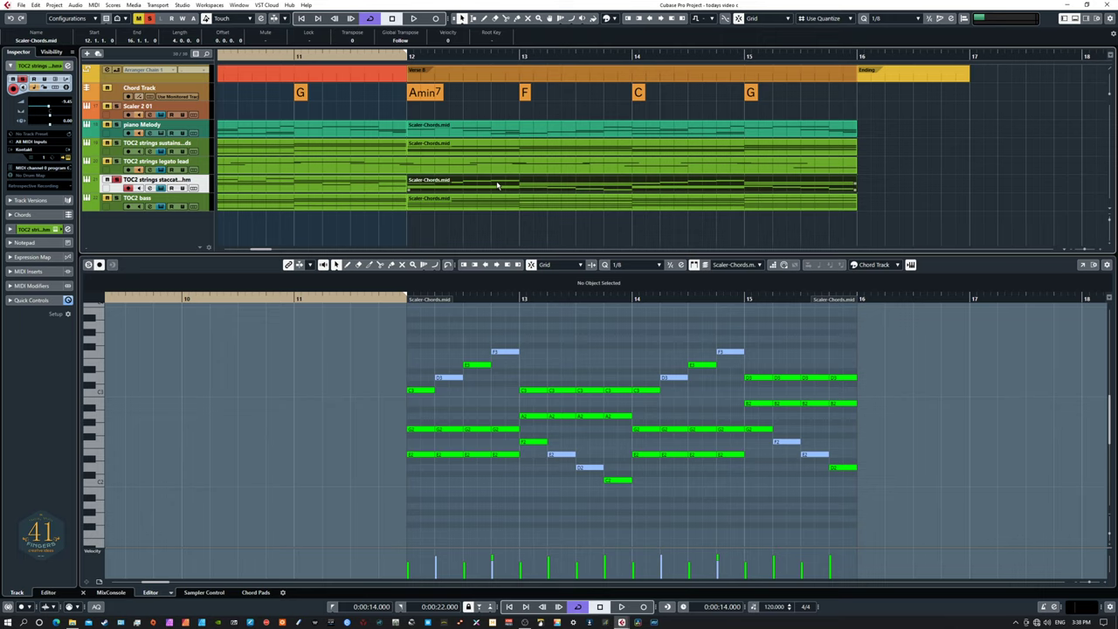
key("p")
key("Left")
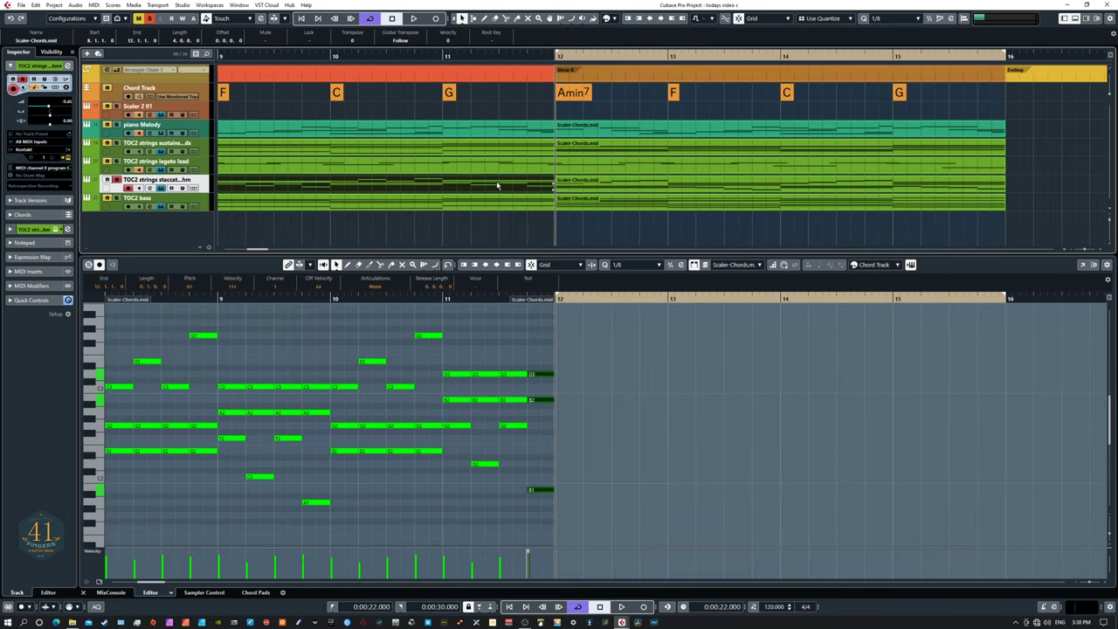
left_click(626, 191)
scroll(688, 225, "right", 5)
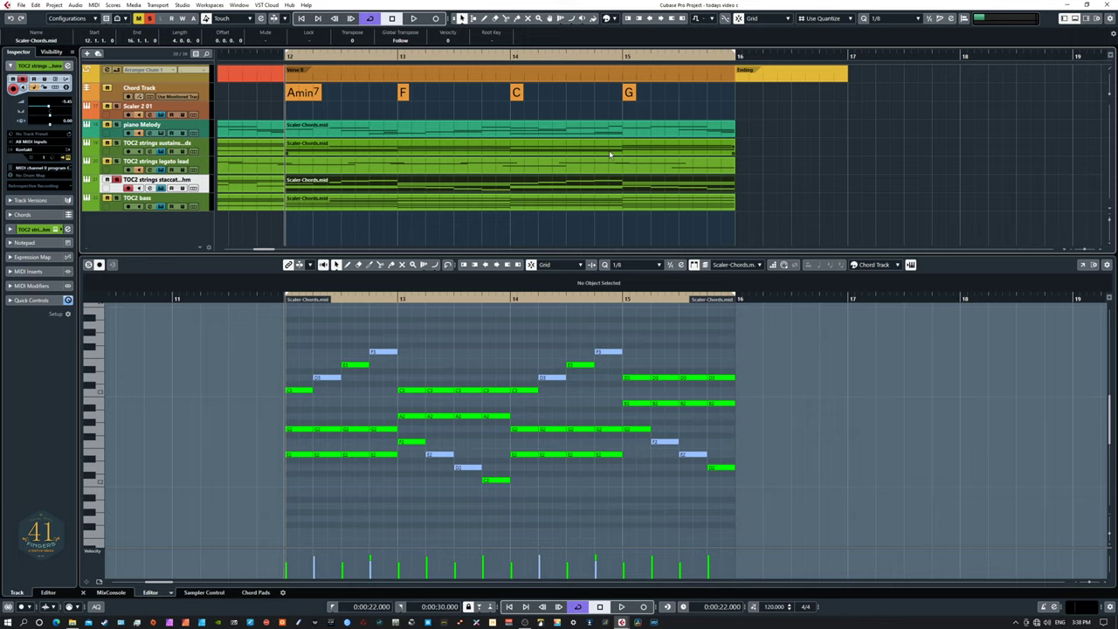
key("space")
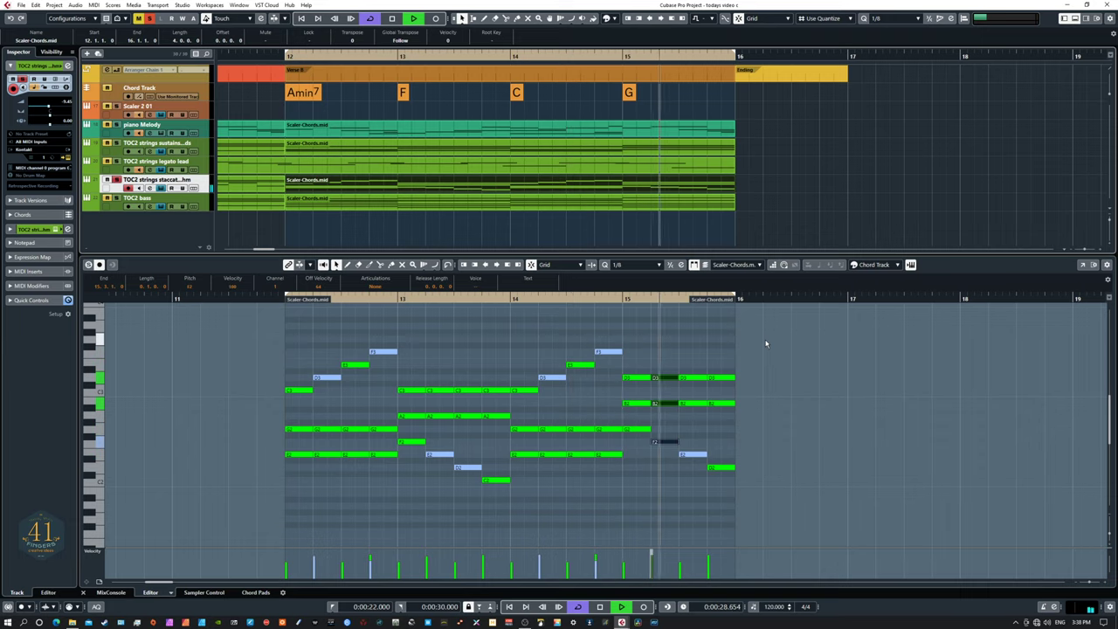
key("space")
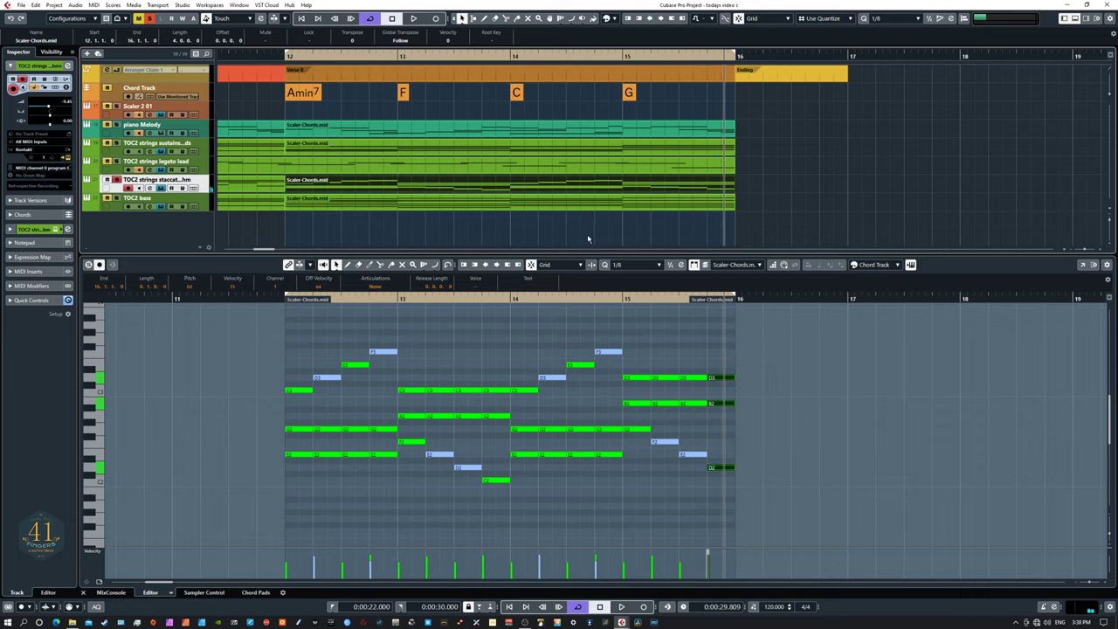
- Show the Chorus A and Verse B staccato parts together in the note editor to compare their patterns
scroll(560, 232, "left", 3)
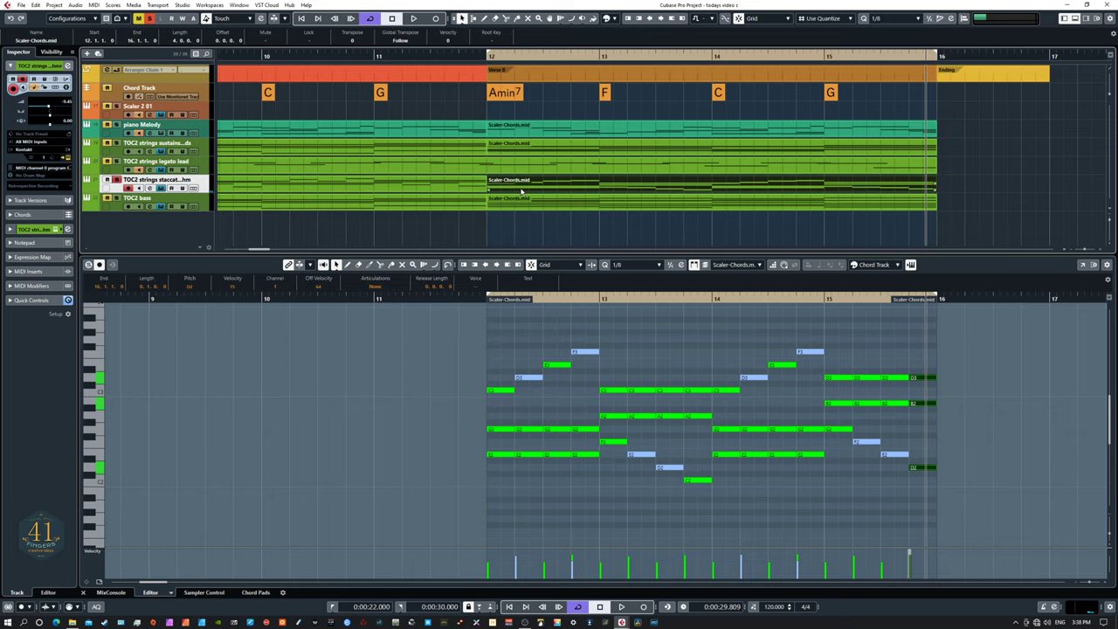
left_click(476, 186)
scroll(712, 312, "left", 3)
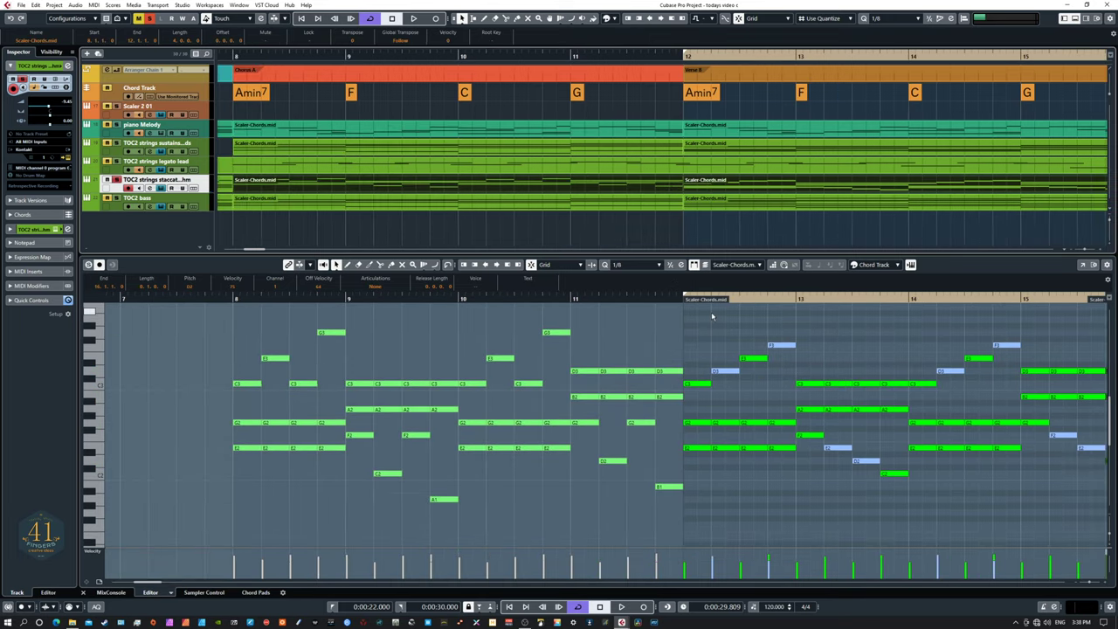
scroll(711, 312, "right", 4)
scroll(646, 322, "left", 3)
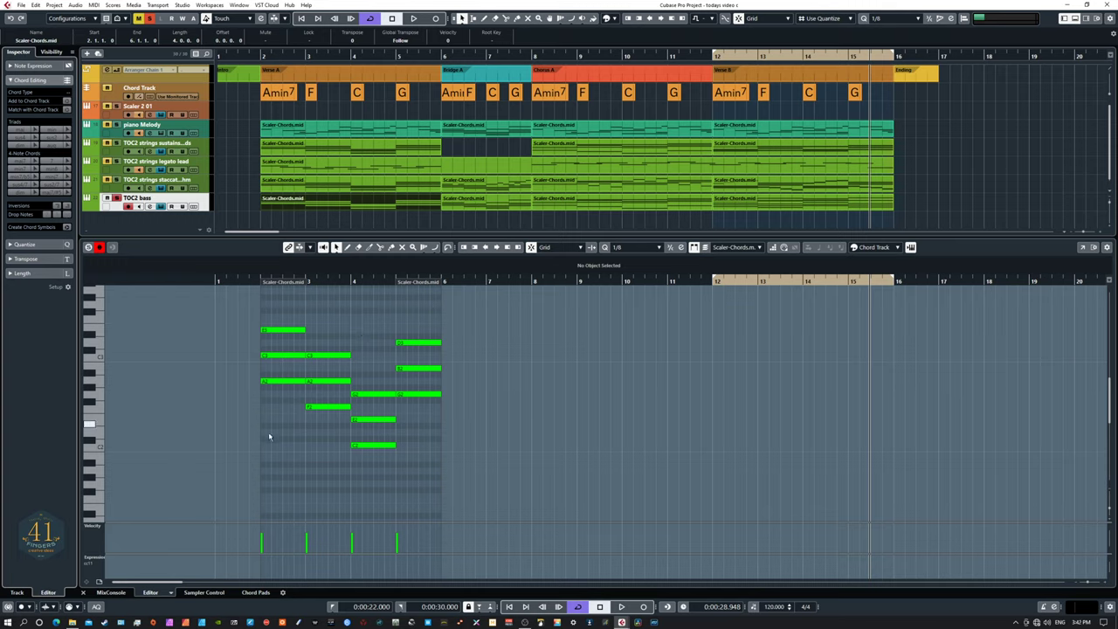
- Delete the Verse A part on the TOC2 bass track and replace it with a copy of the Chorus A bass part
left_click(356, 208)
key("Delete")
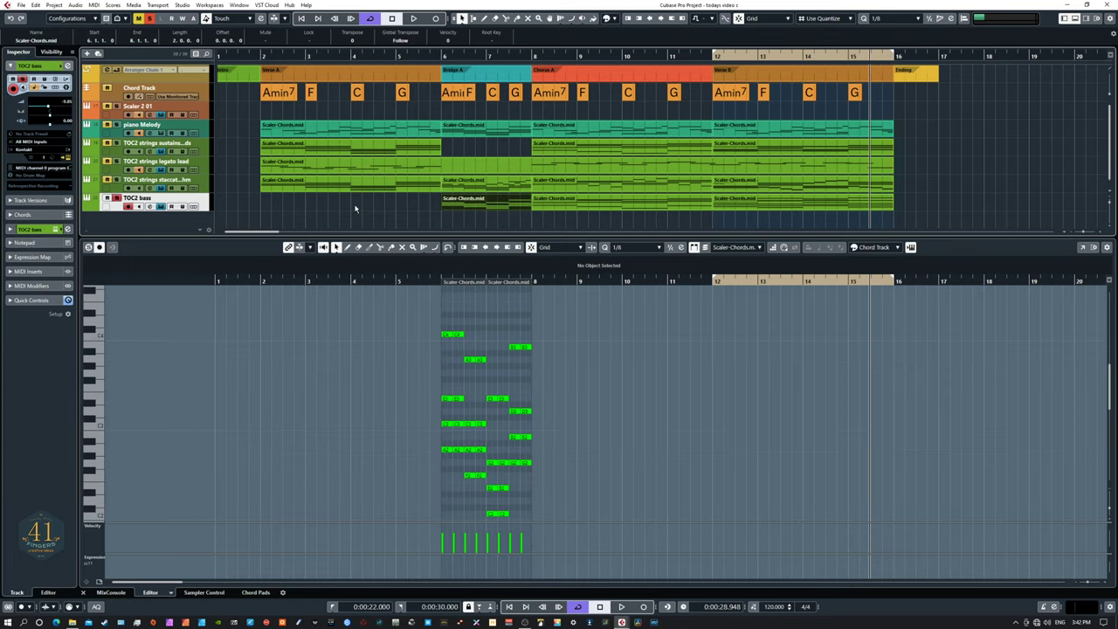
left_click(571, 202)
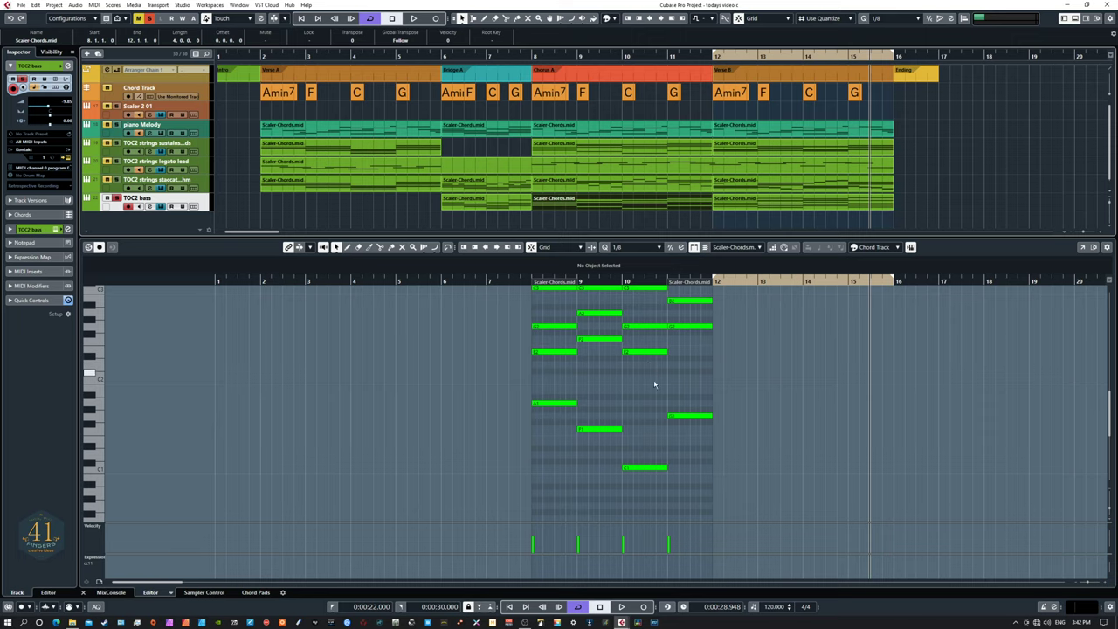
scroll(559, 382, "right", 3)
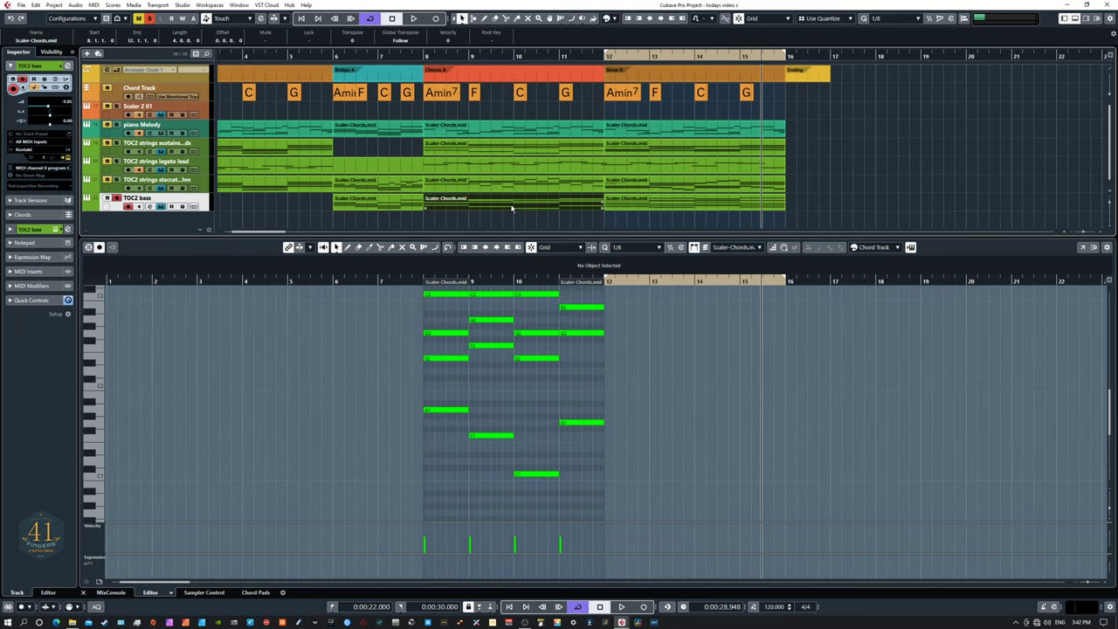
left_click_drag(512, 207, 240, 201)
scroll(437, 341, "left", 3)
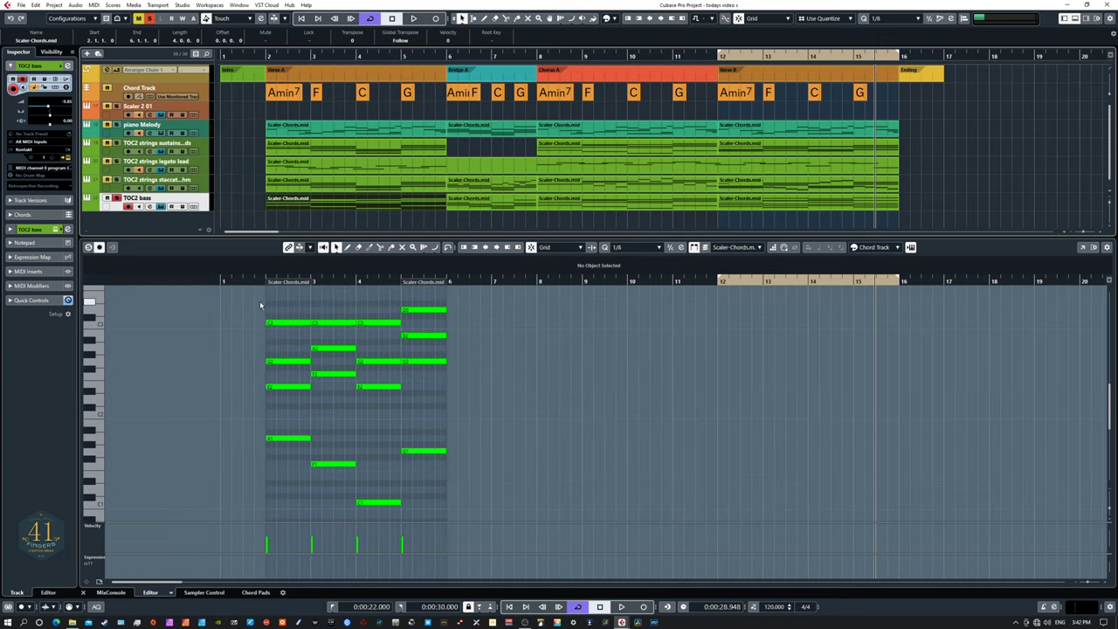
- Delete all upper chord notes from the Verse A bass part, keeping only the lowest note in each bar
left_click_drag(260, 301, 481, 409)
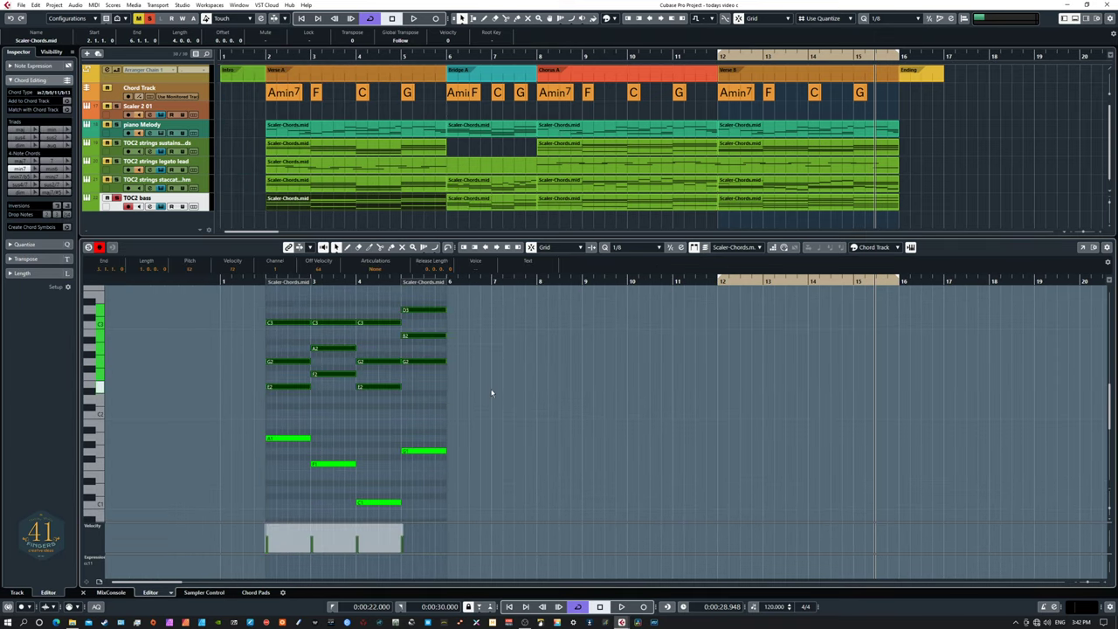
key("Delete")
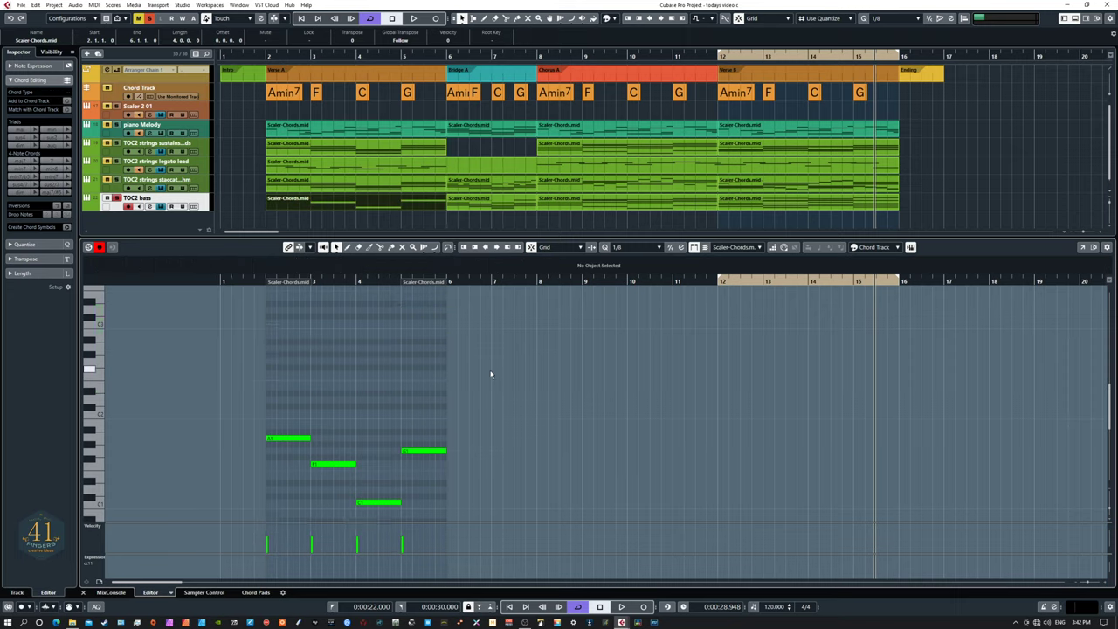
scroll(507, 332, "down", 2)
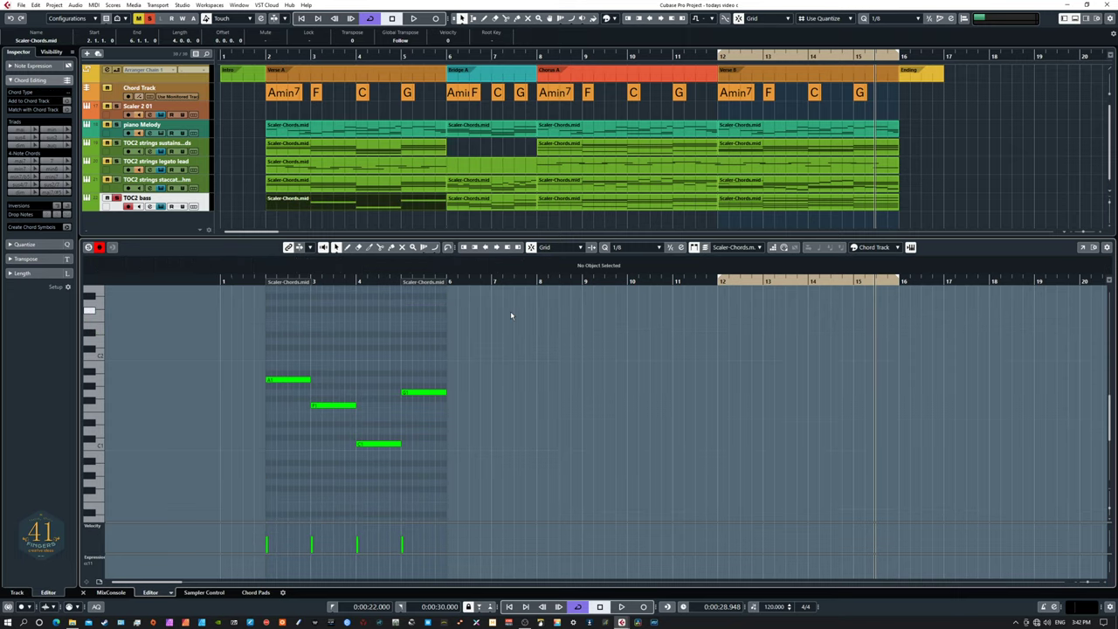
- Loop Verse A, play back the bass line, and check the preset in the bass track's instrument window
left_click(355, 204)
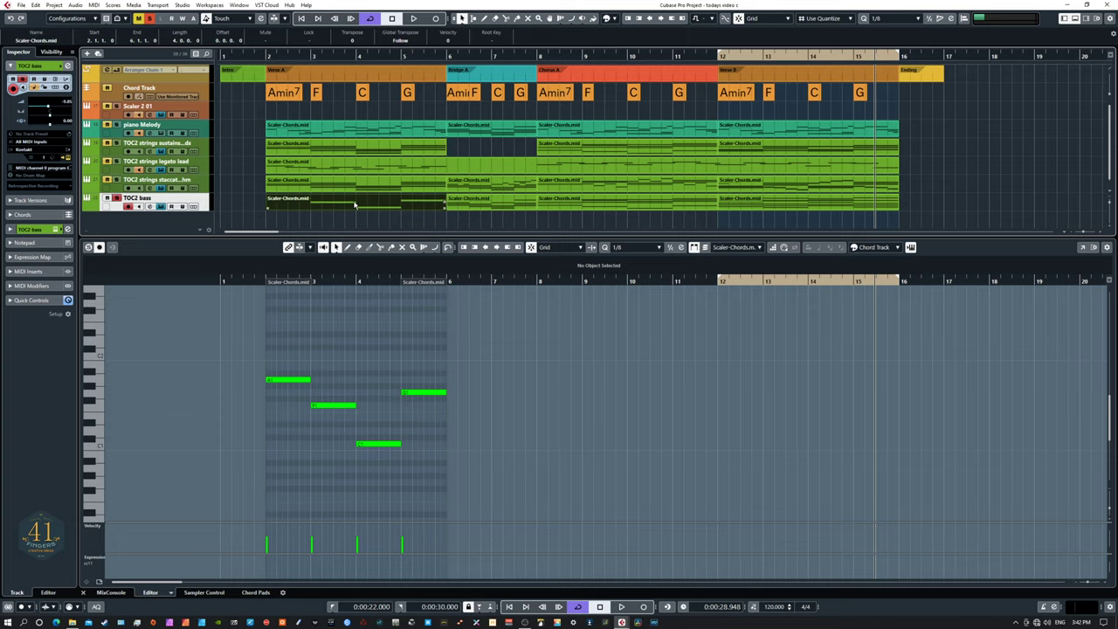
key("p")
key("space")
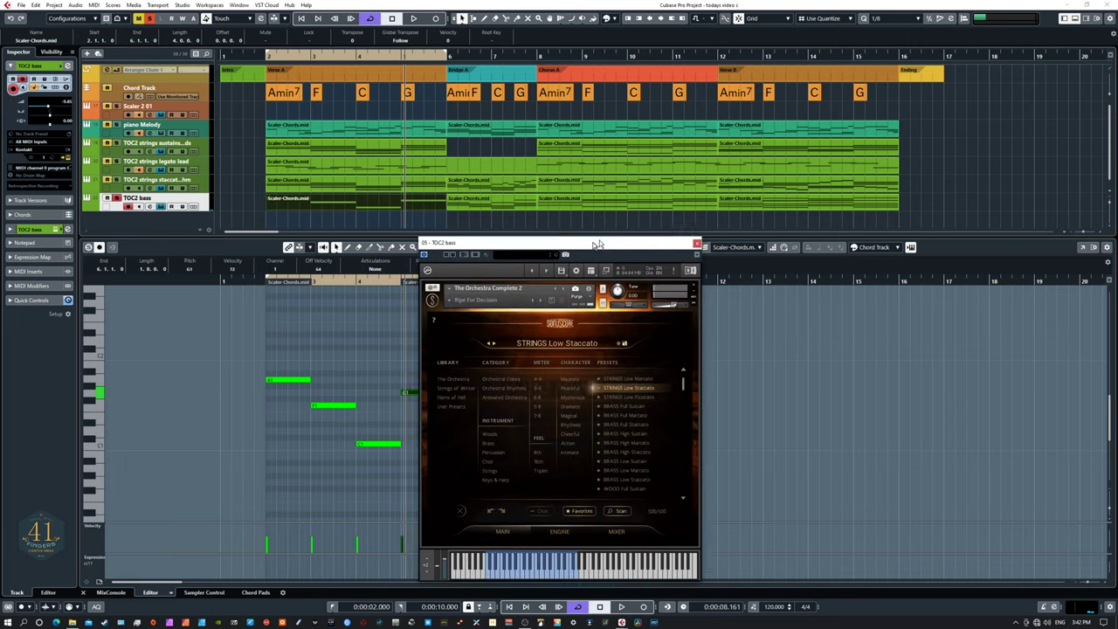
left_click_drag(594, 241, 640, 229)
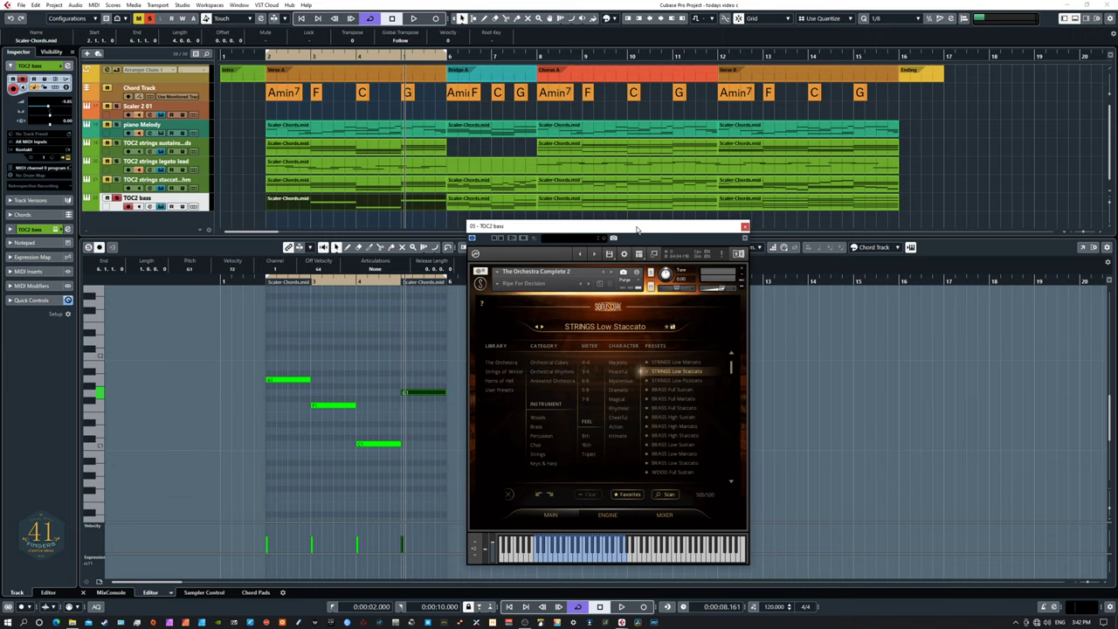
key("ctrl+w")
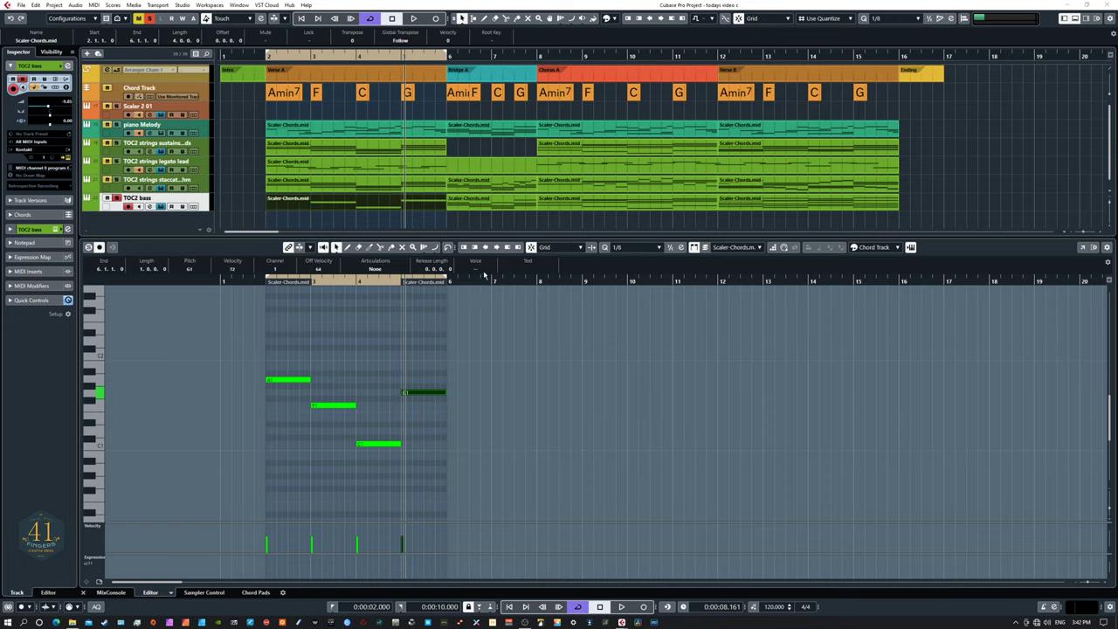
- Set the loop to the Bridge A part on the TOC2 bass track and show its notes enlarged in the note editor
left_click(495, 208)
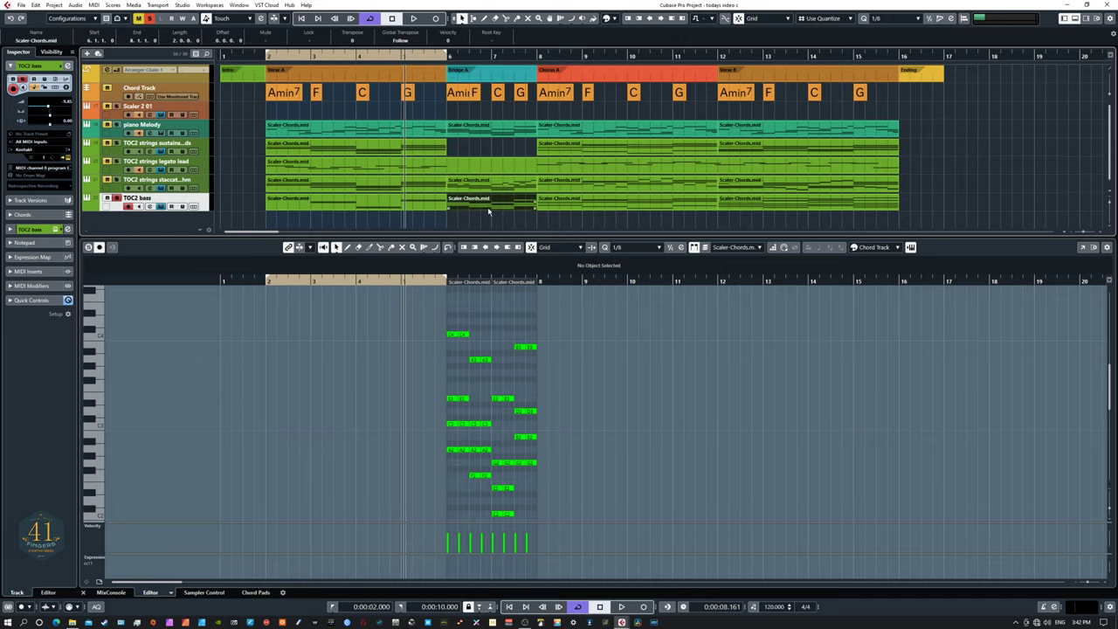
key("p")
key("KP_1")
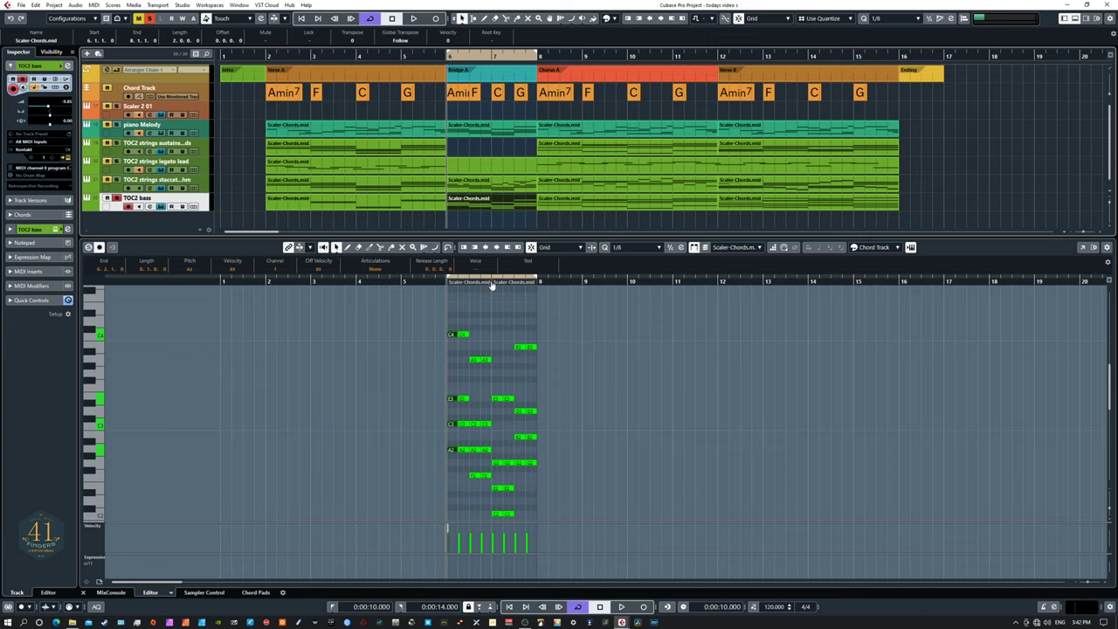
key("Left")
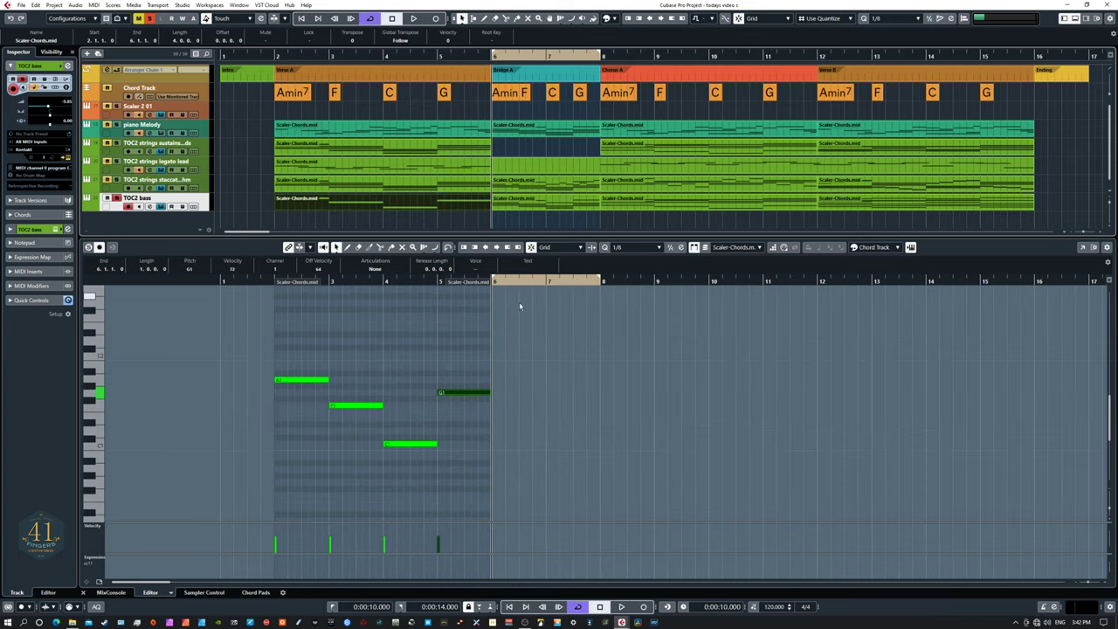
key("Right")
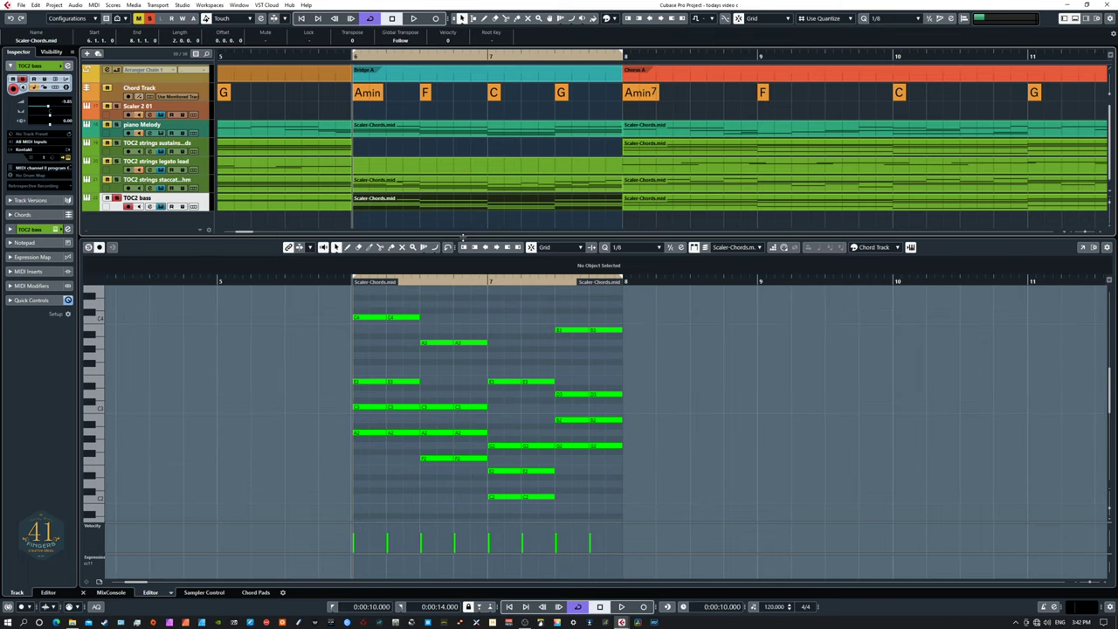
left_click_drag(463, 236, 439, 130)
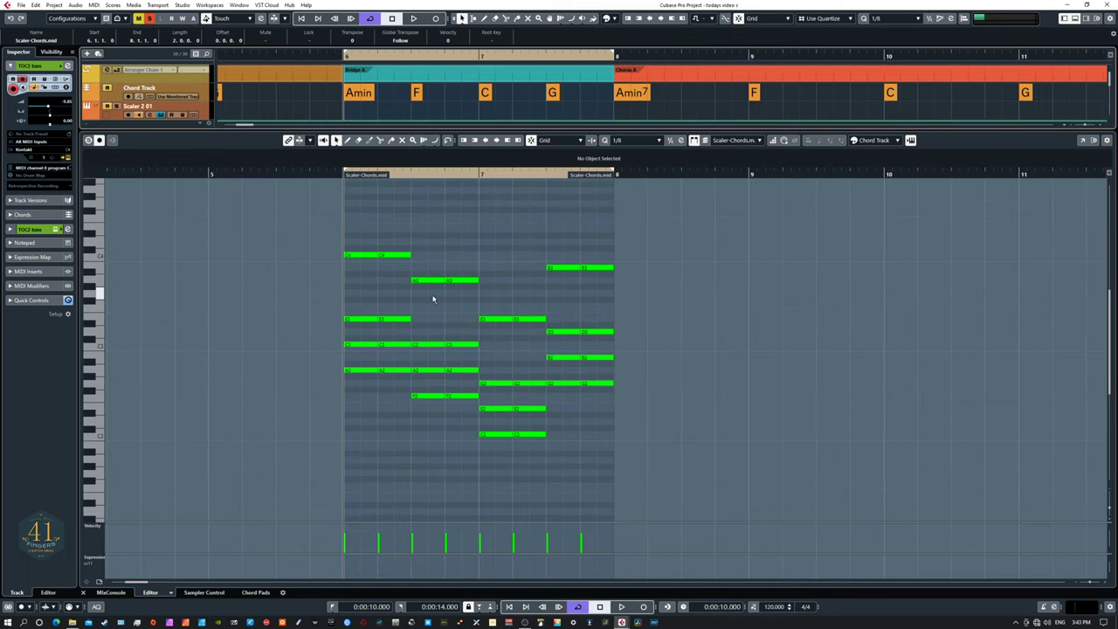
- Delete the upper notes of the Amin and F chords in the Bridge A bass part, keeping only the lowest notes
left_click_drag(351, 231, 369, 355)
key("Delete")
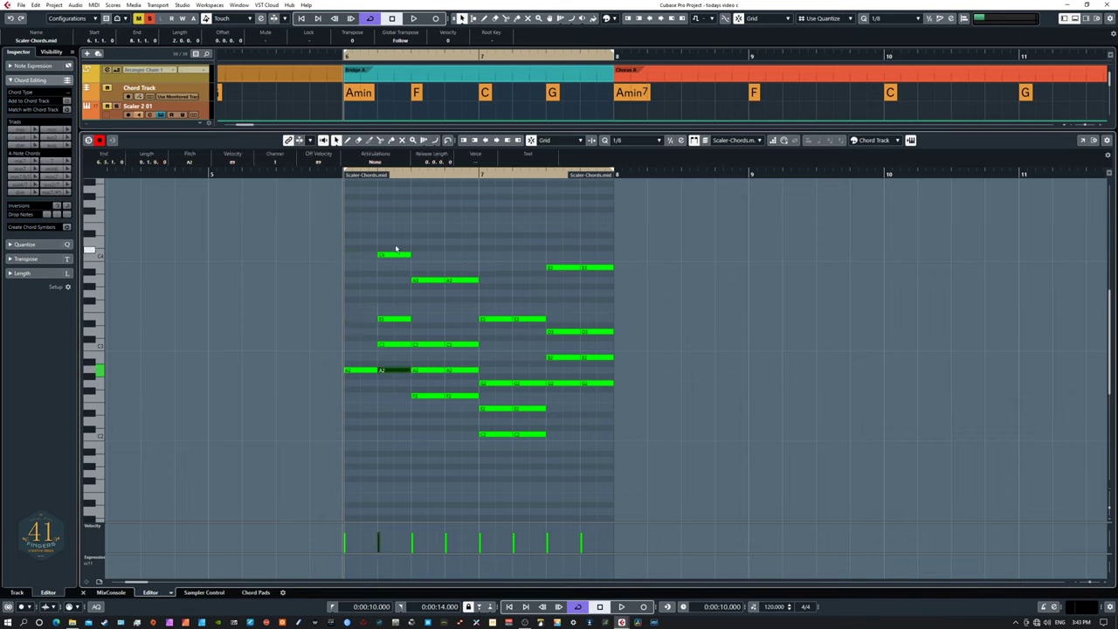
left_click_drag(413, 252, 392, 350)
key("Delete")
left_click_drag(436, 267, 428, 381)
key("Delete")
left_click_drag(453, 274, 464, 381)
key("Delete")
- Delete the upper notes of the C and G chords in the Bridge A bass part, keeping only the lowest notes
left_click_drag(491, 305, 531, 414)
key("Delete")
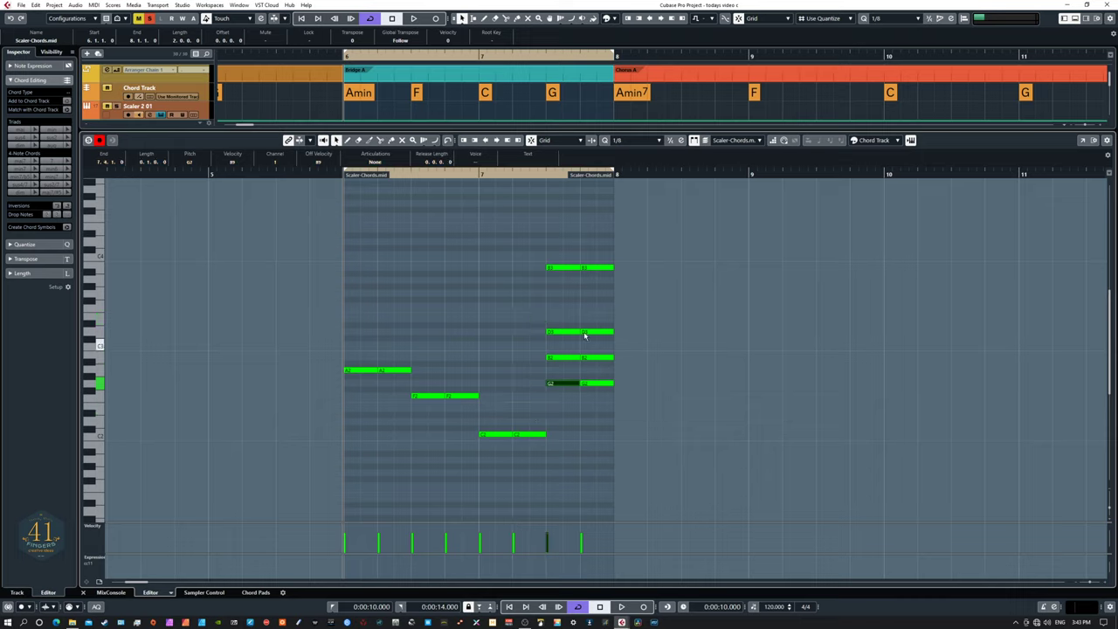
left_click_drag(559, 257, 561, 374)
key("Delete")
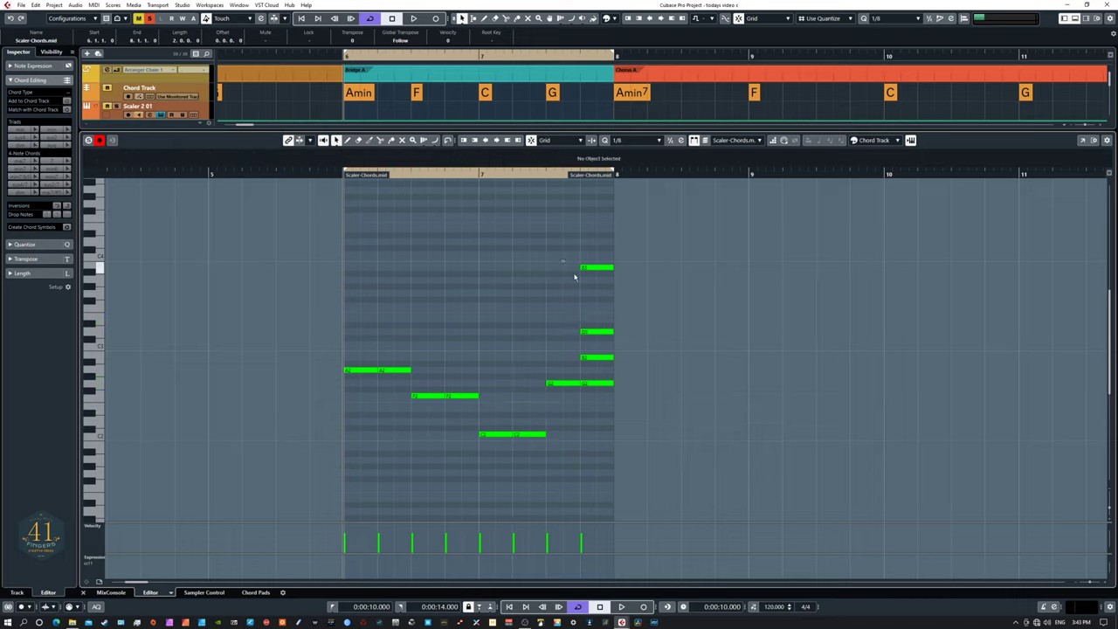
left_click_drag(561, 259, 620, 360)
key("Delete")
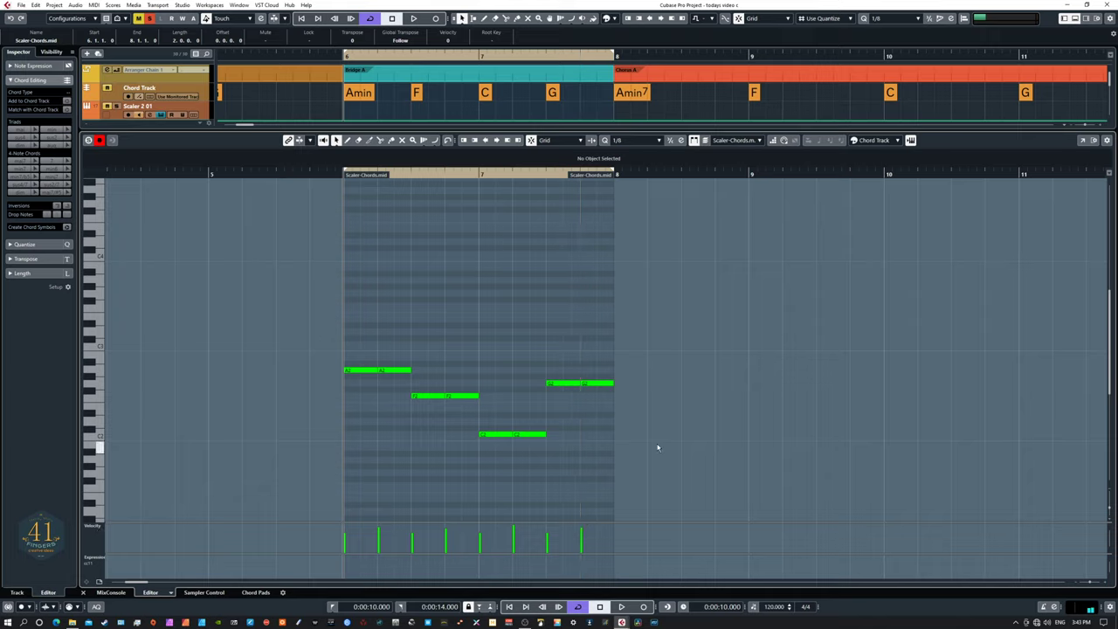
- Split the first A2, both F2, the second C2 and the second G2 notes of the Bridge A bass part in half
right_click(394, 335)
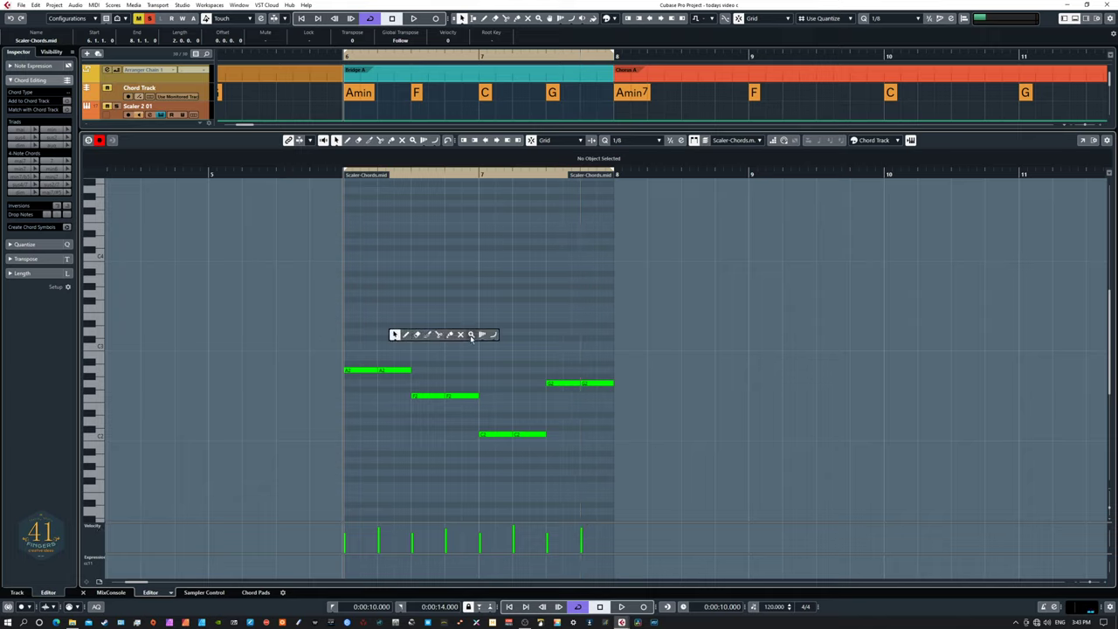
left_click(442, 335)
left_click(363, 372)
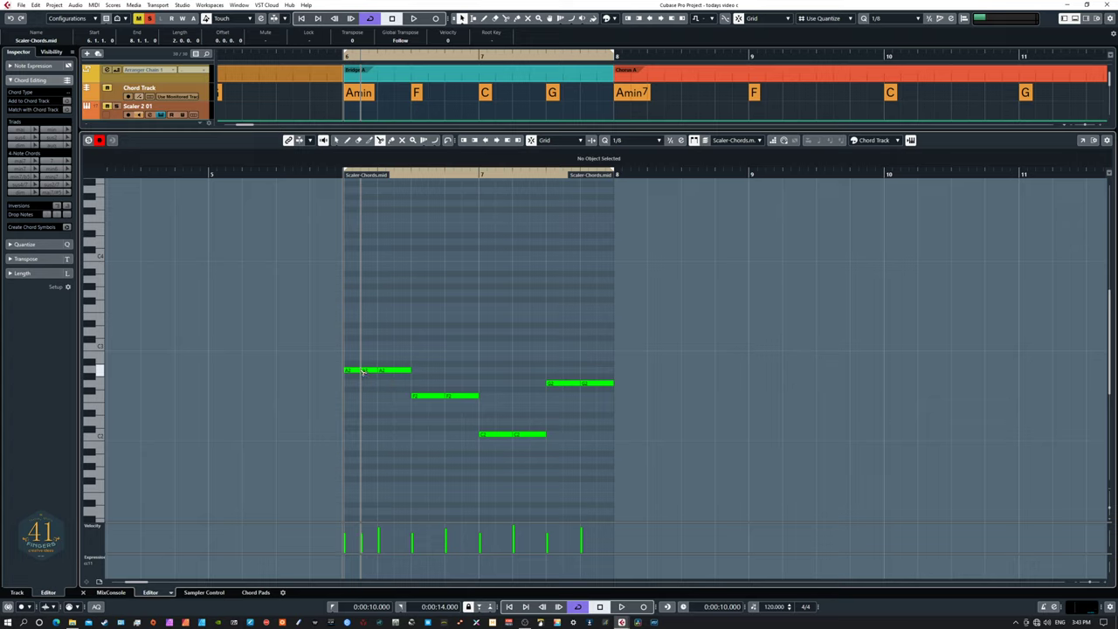
left_click(429, 396)
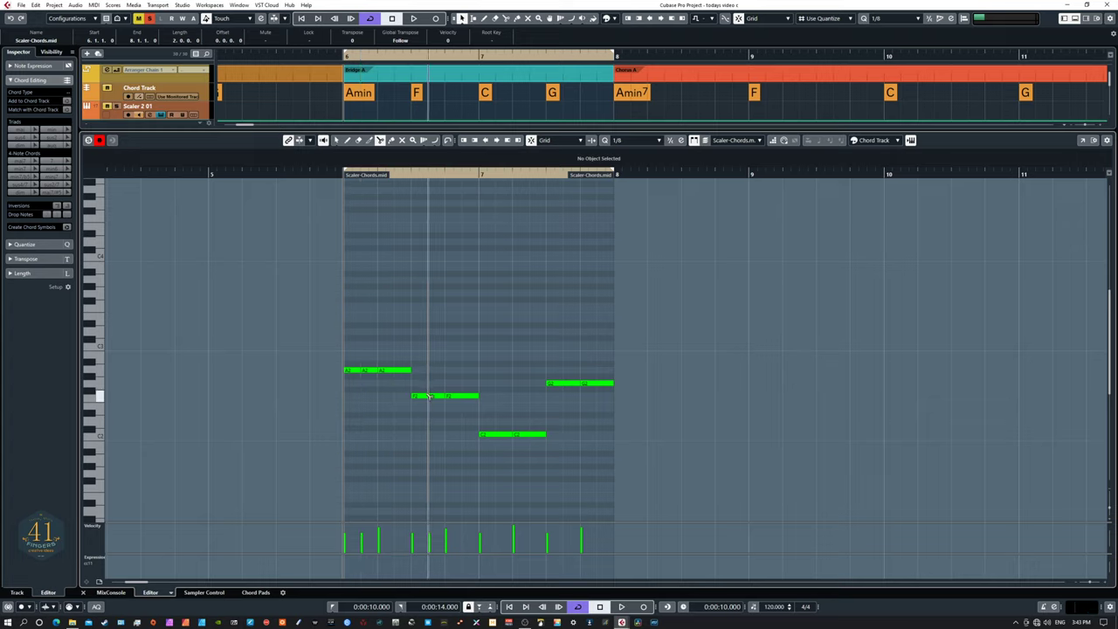
left_click(472, 396)
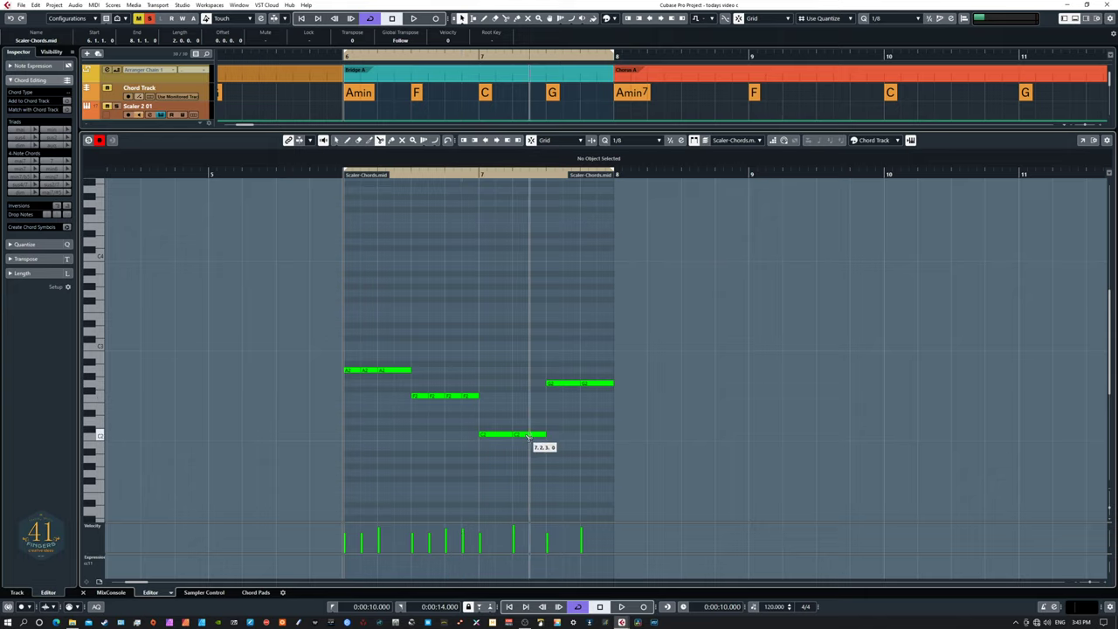
left_click(531, 434)
left_click(599, 387)
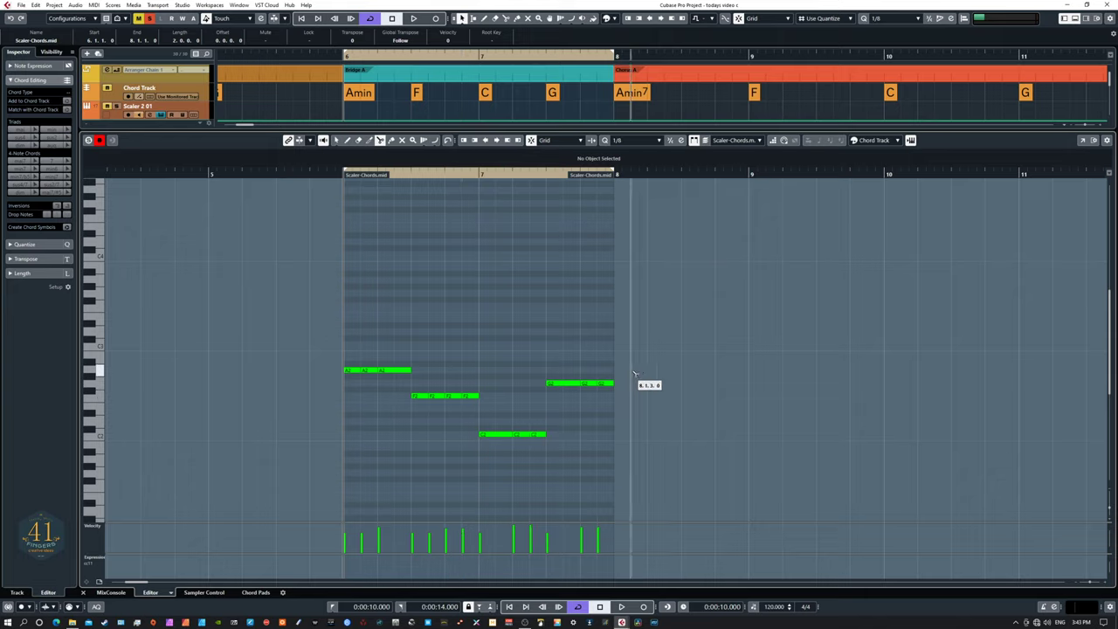
key("1")
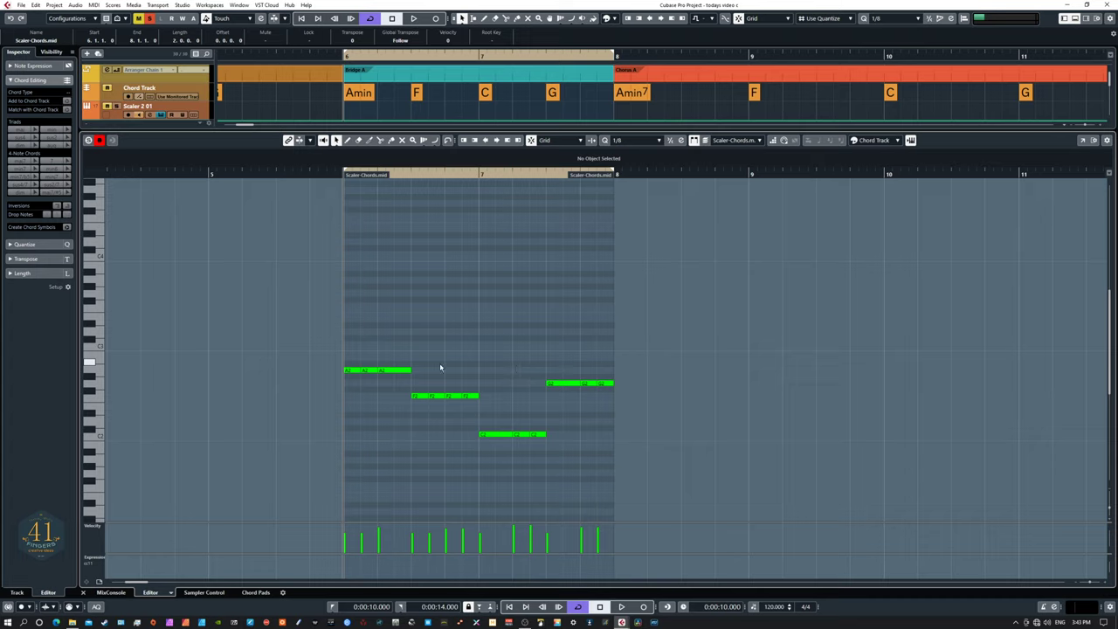
- Raise the first short F2 note of the Bridge A bass part to G2 and lower the last one to E2
left_click(420, 396)
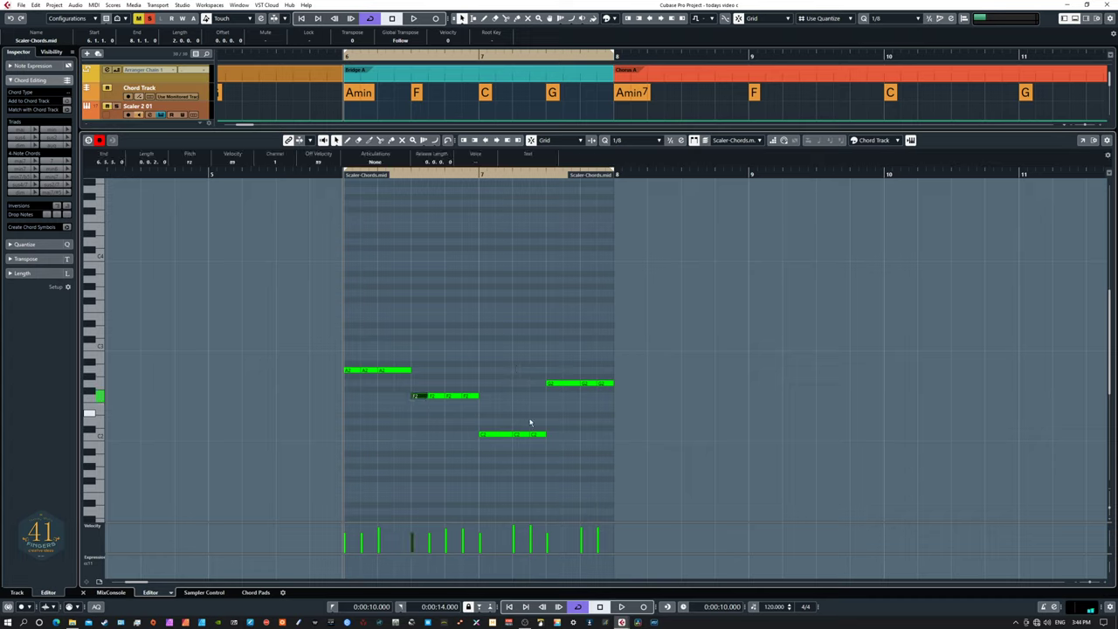
key("Up")
key("Up")
left_click(471, 396)
key("Down")
key("Down")
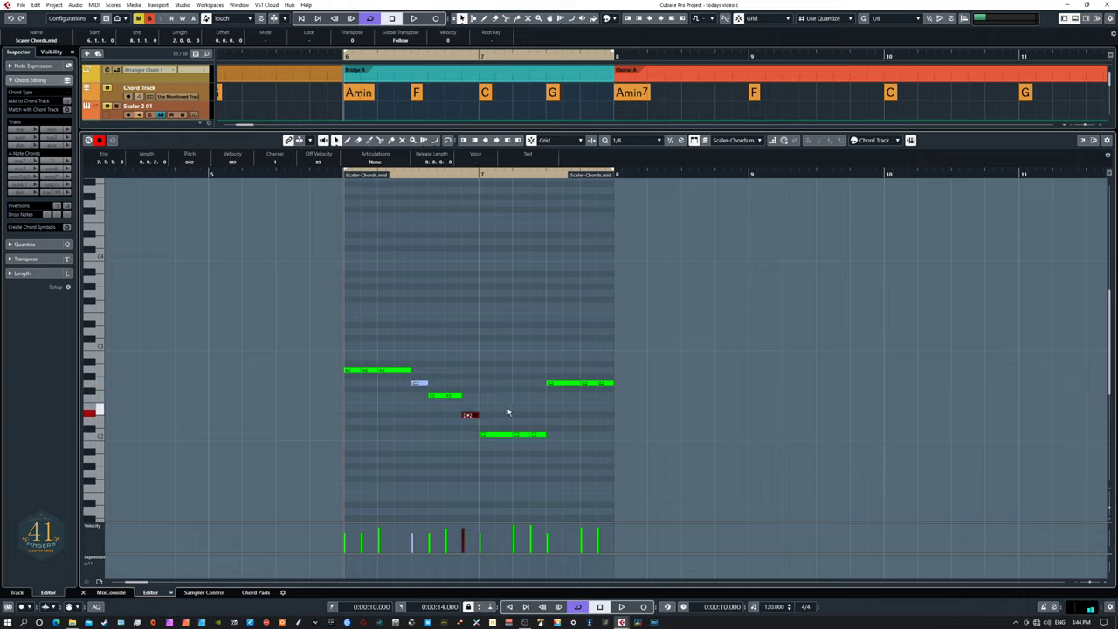
key("Up")
- Raise the last short C2 note of the Bridge A bass part to E2 and lower the last G2 note to D2
left_click(542, 435)
key("Up")
key("Up")
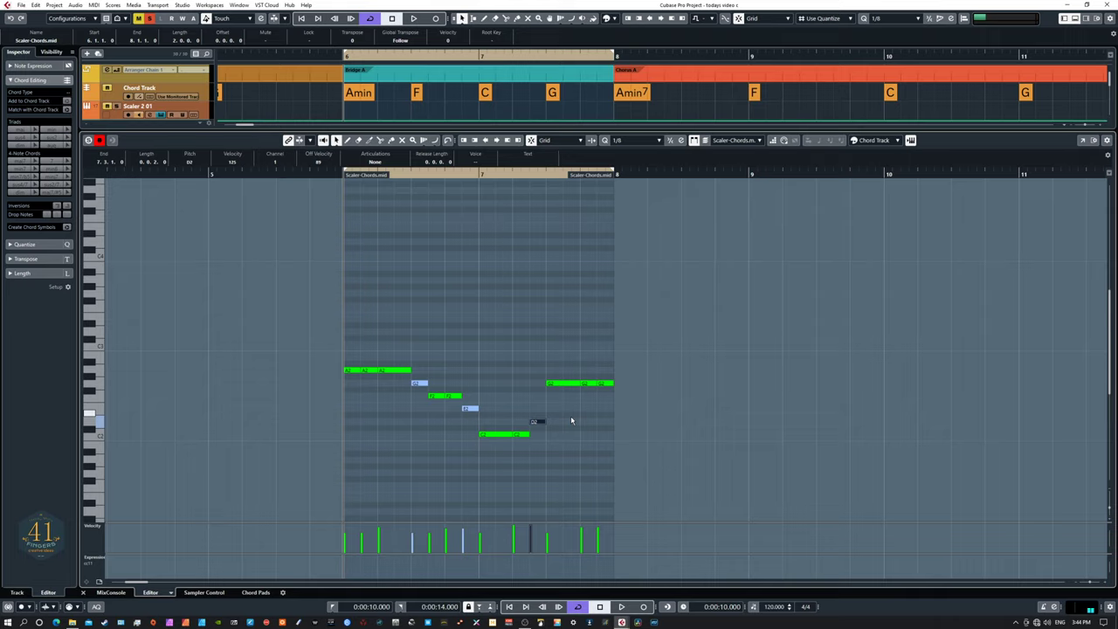
key("Up")
key("Up")
left_click(606, 383)
key("Down")
key("Down")
key("Down")
key("Down")
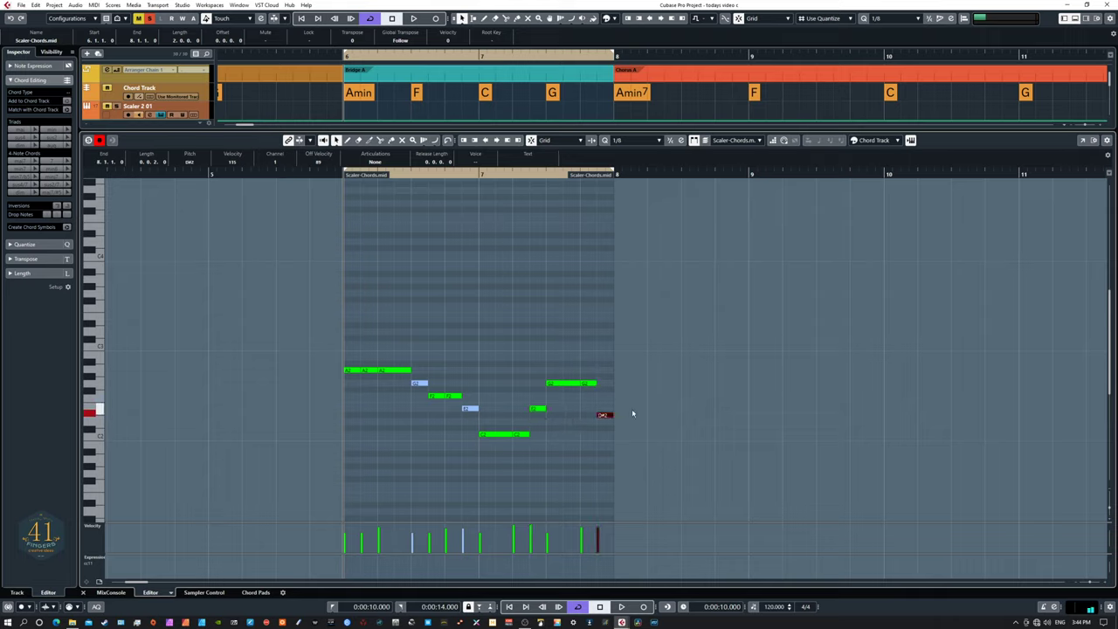
left_click(640, 402)
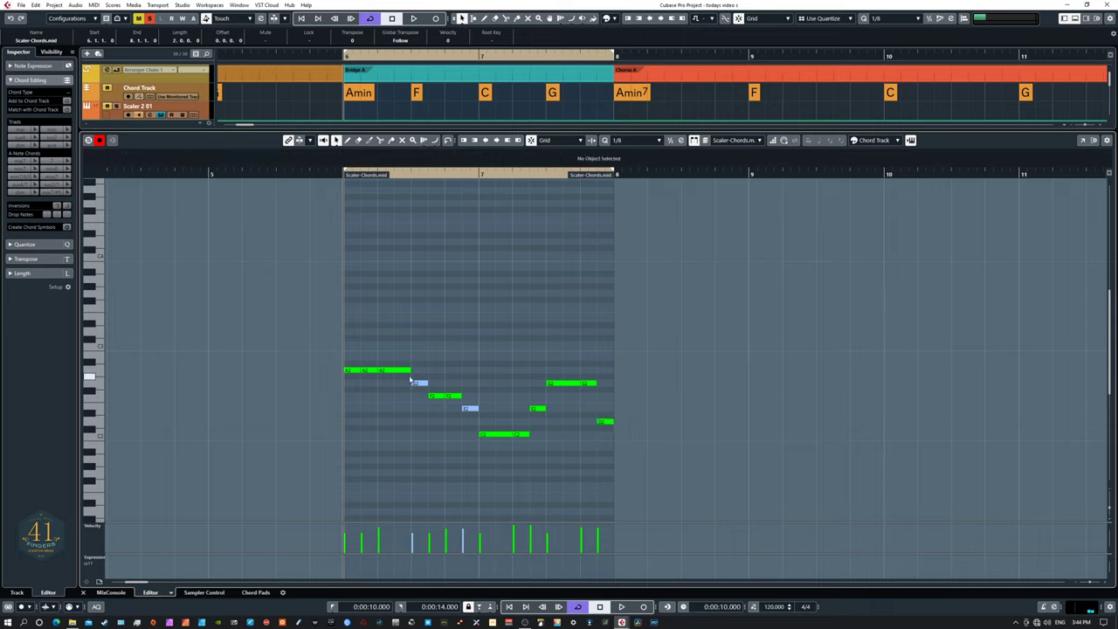
- Play back the looped Bridge A bass line
key("space")
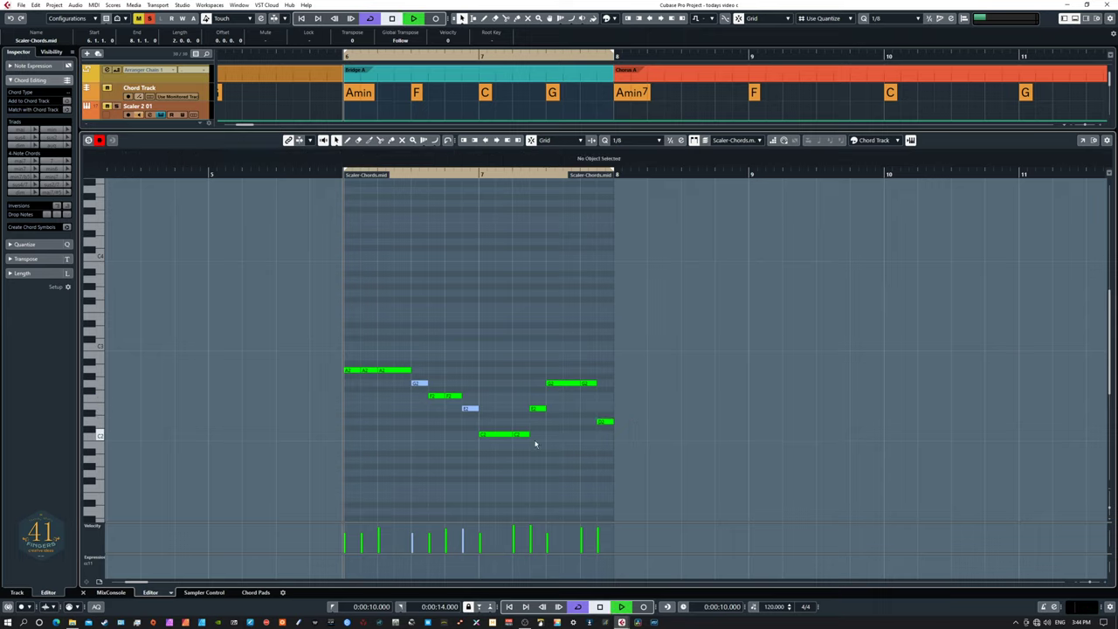
left_click(442, 396)
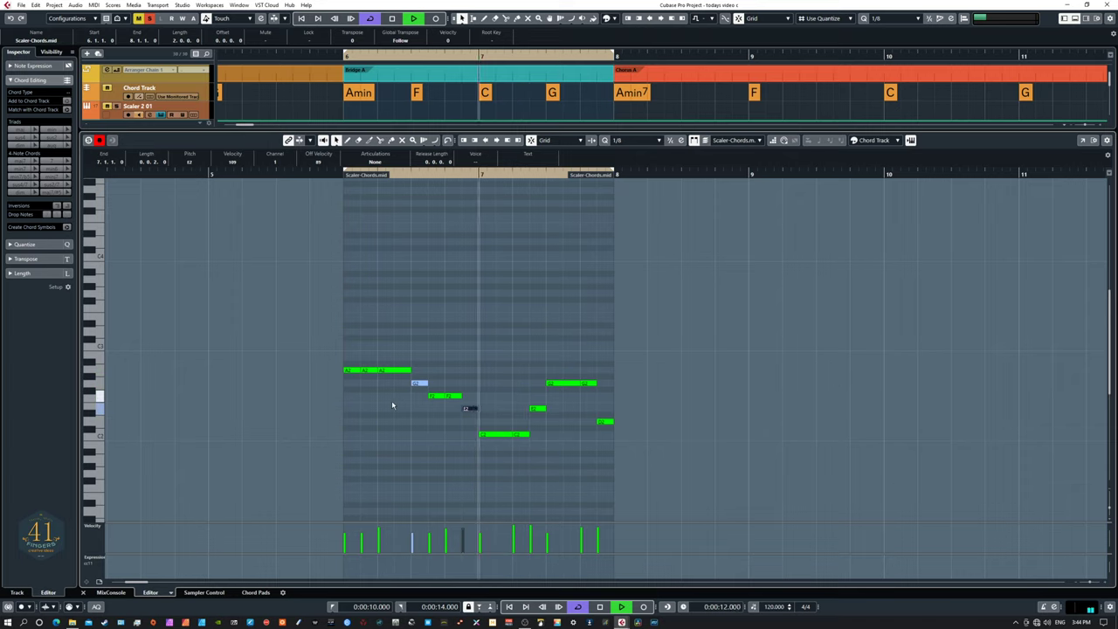
key("space")
- Raise the velocity of the second A2 note in the Bridge A bass part to about the third note's level
left_click(367, 371)
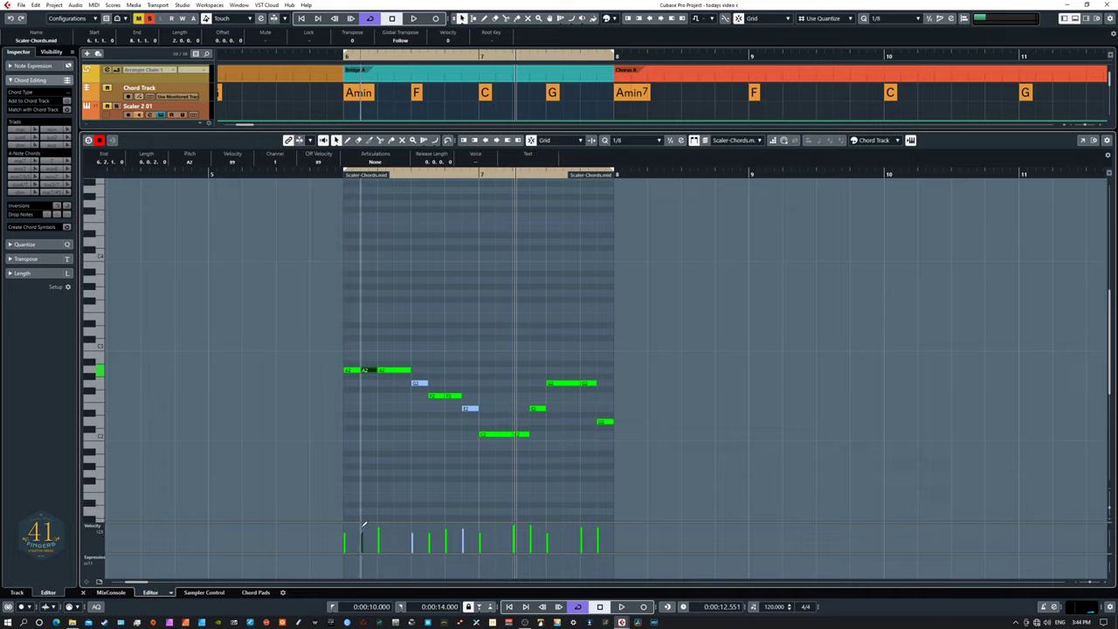
left_click_drag(364, 525, 382, 512)
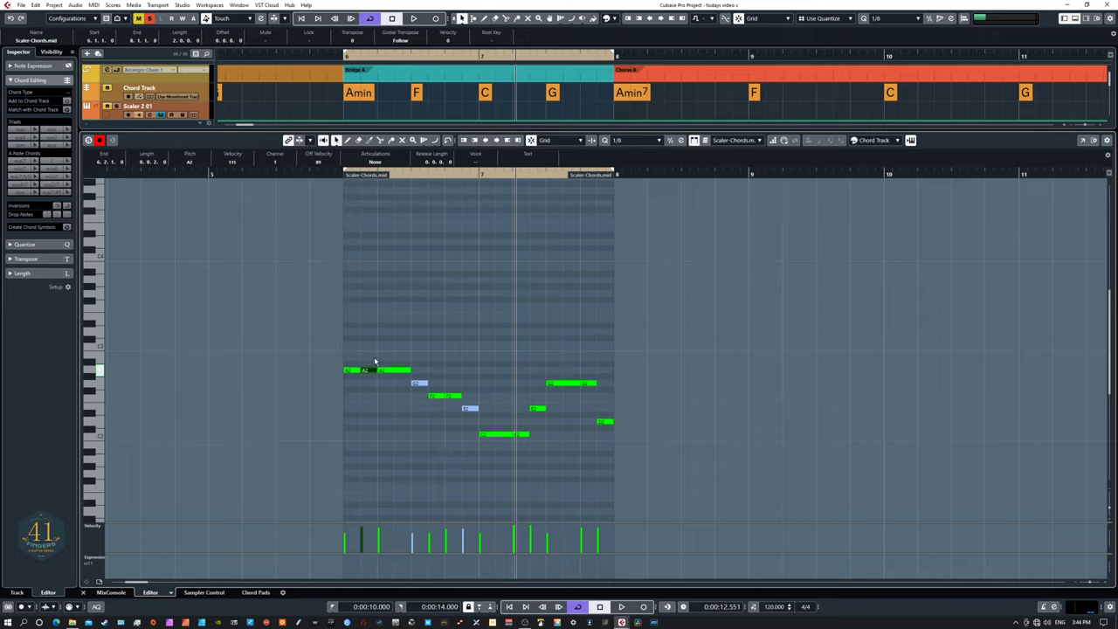
left_click(656, 324)
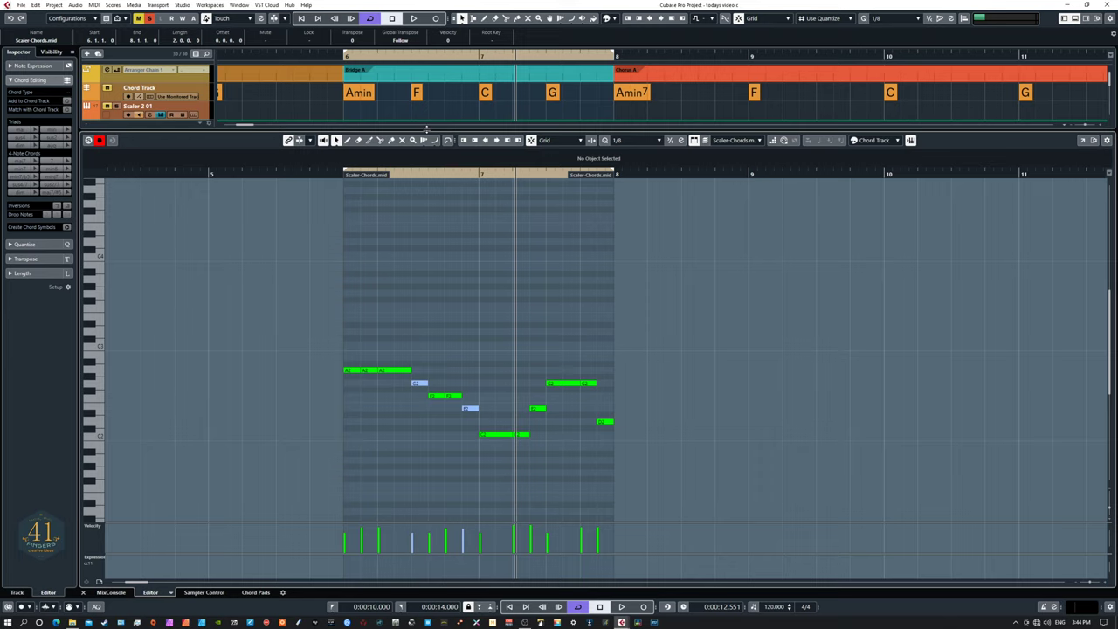
- Examine the Bridge A bass notes and their chord roots alongside the other tracks in the arrangement
left_click_drag(427, 129, 428, 319)
left_click(440, 253)
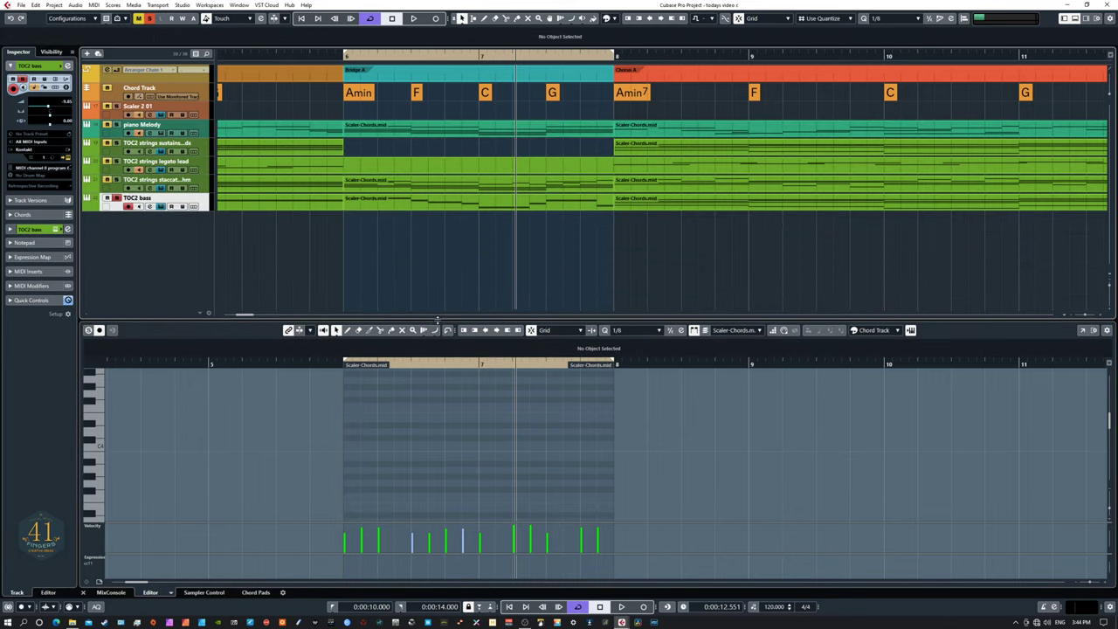
left_click_drag(437, 321, 437, 147)
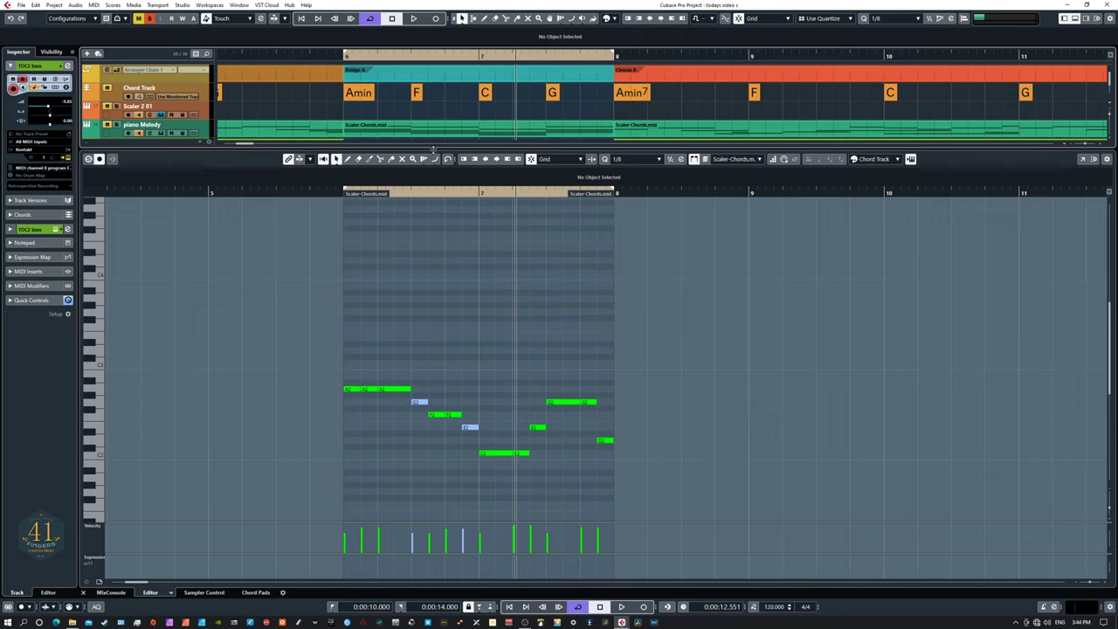
left_click(395, 388)
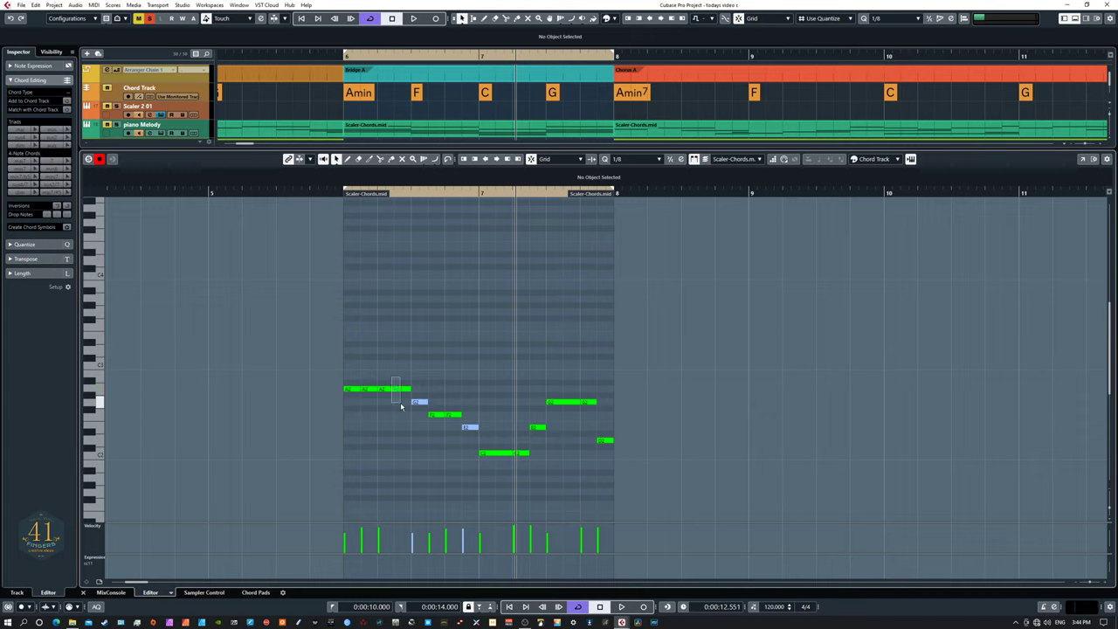
left_click(495, 452)
left_click(566, 402)
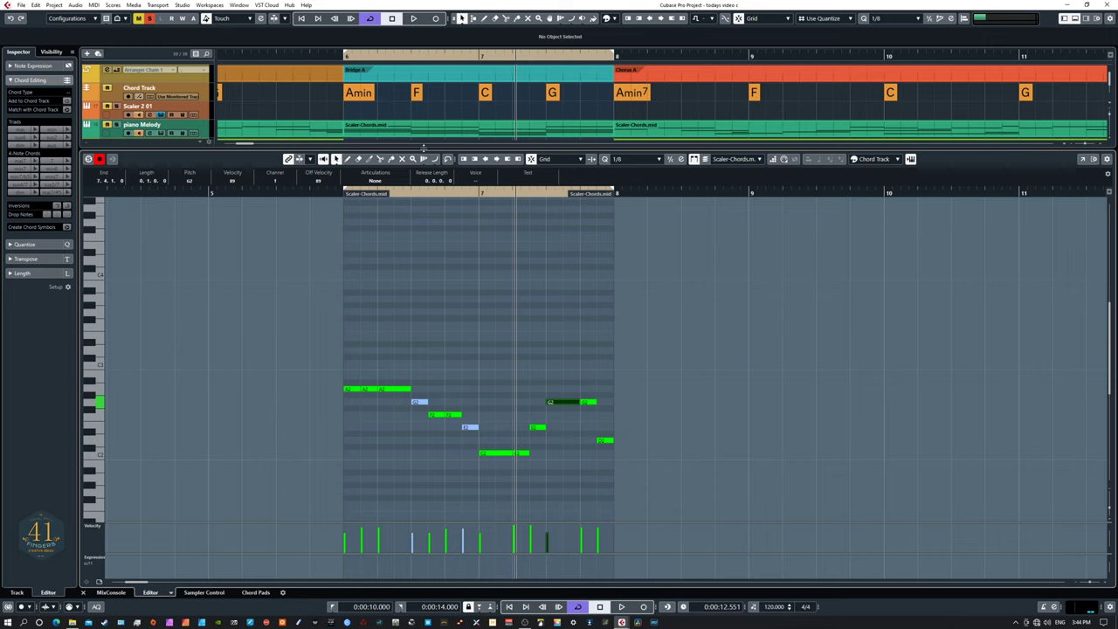
left_click_drag(424, 148, 423, 358)
left_click(641, 262)
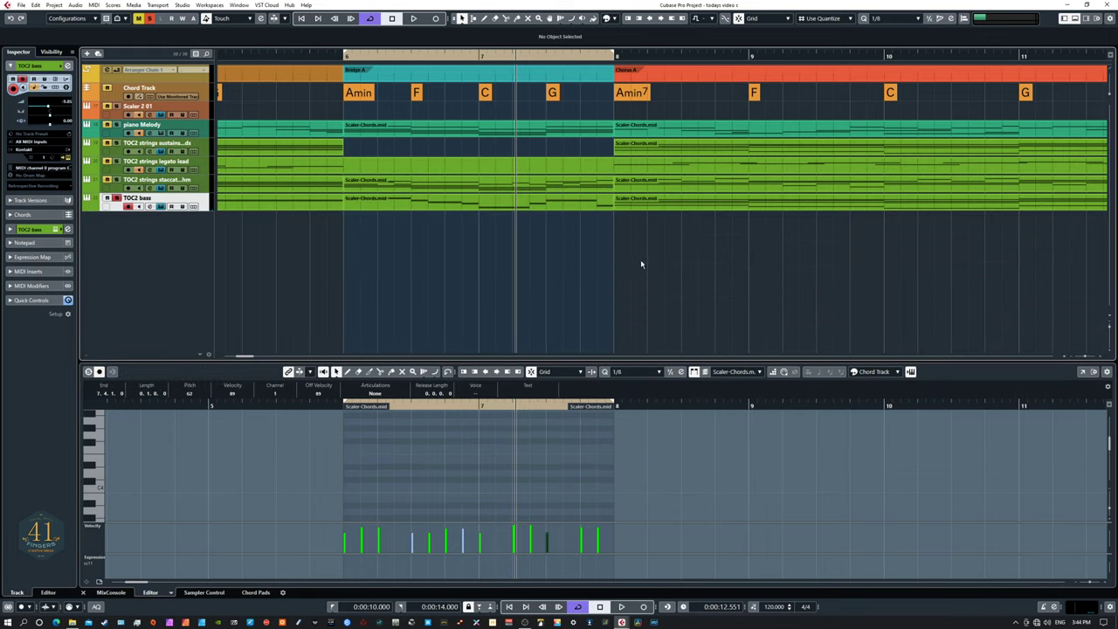
- Loop the Chorus A part on the TOC2 bass track and delete its upper chord notes, keeping only the lowest note in each bar
left_click(726, 202)
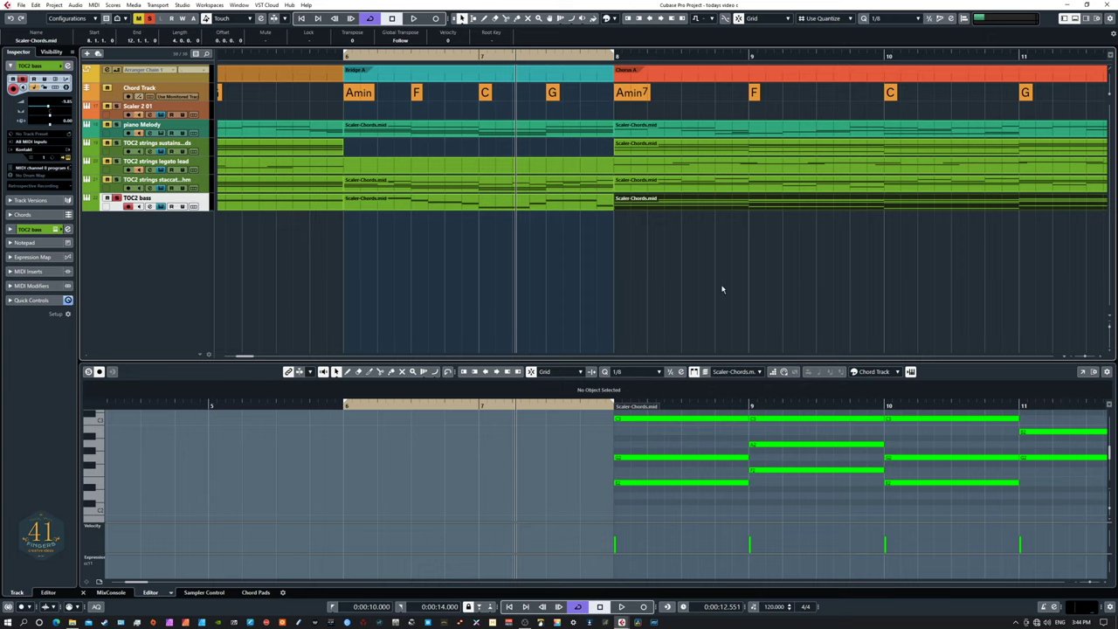
key("p")
key("l")
scroll(749, 253, "right", 5)
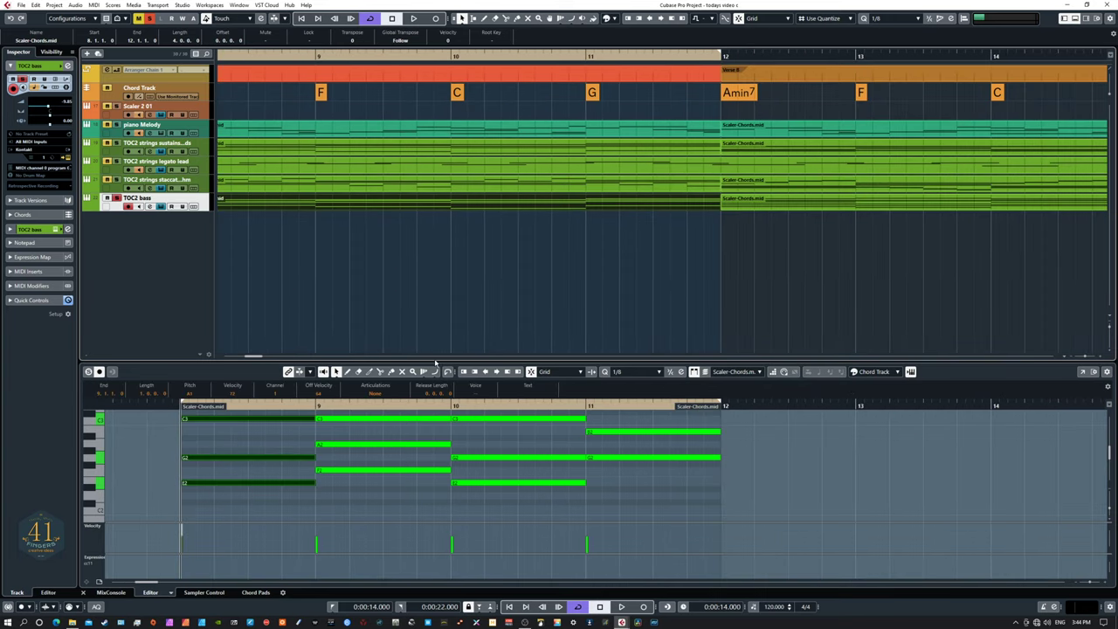
left_click_drag(431, 359, 432, 221)
scroll(612, 376, "left", 2)
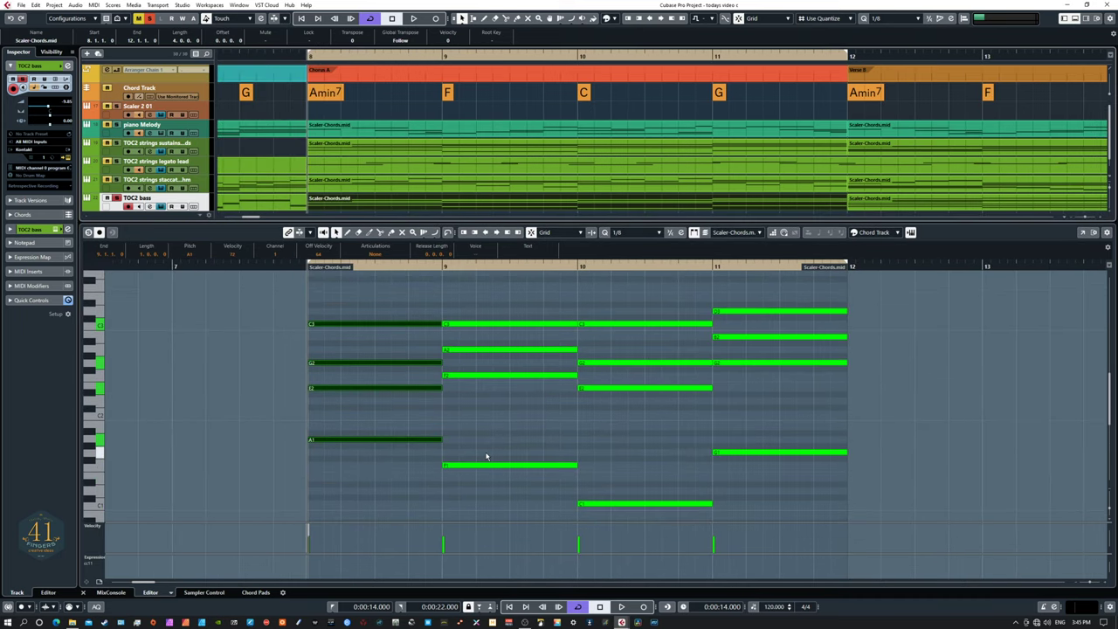
left_click_drag(247, 300, 865, 406)
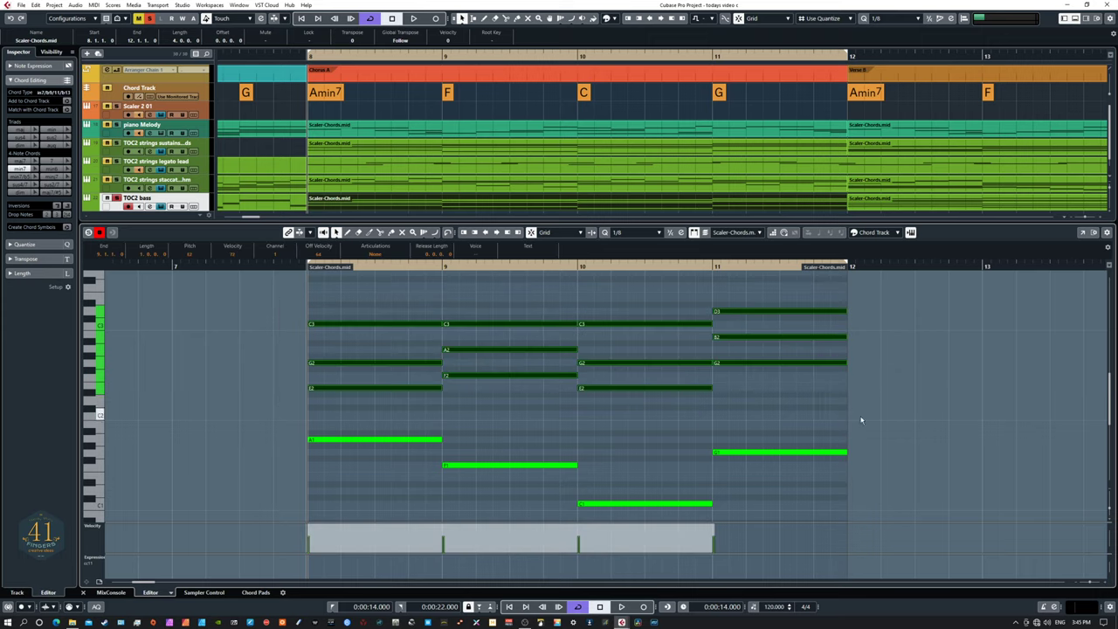
key("Delete")
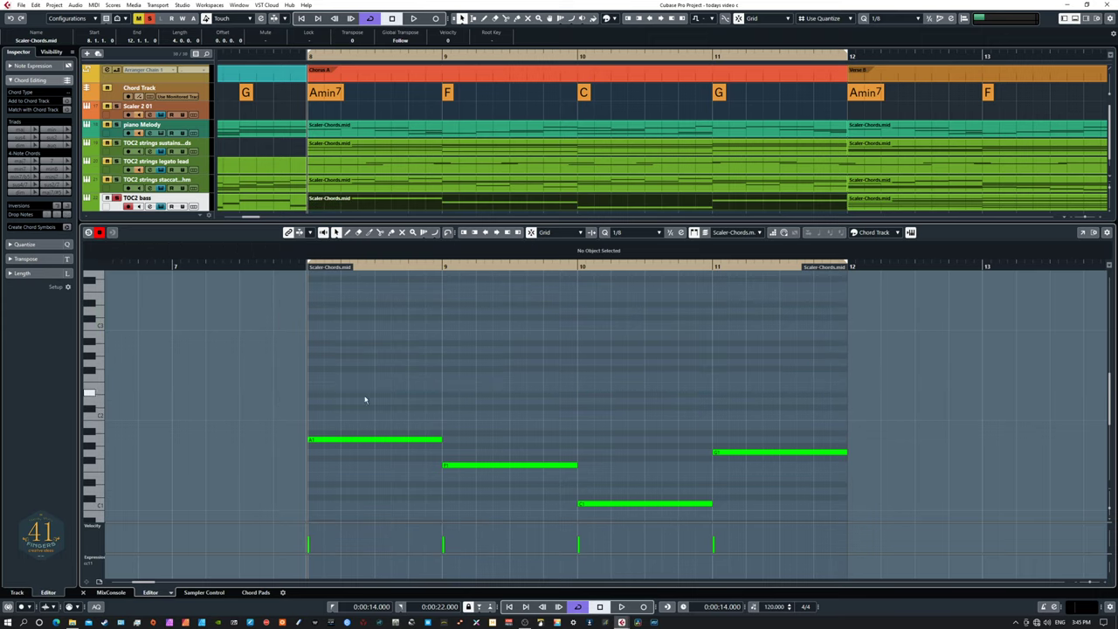
- Split each of the four Chorus A bass notes into two equal halves at the middle of its bar
left_click_drag(269, 369, 840, 512)
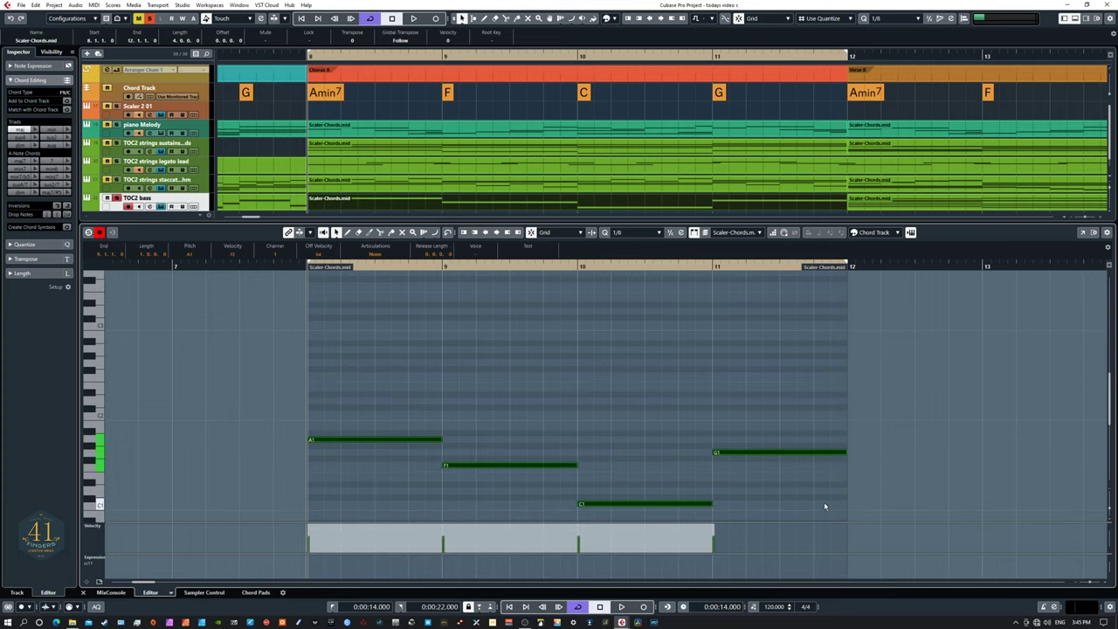
left_click(417, 397)
right_click(418, 398)
left_click(420, 413)
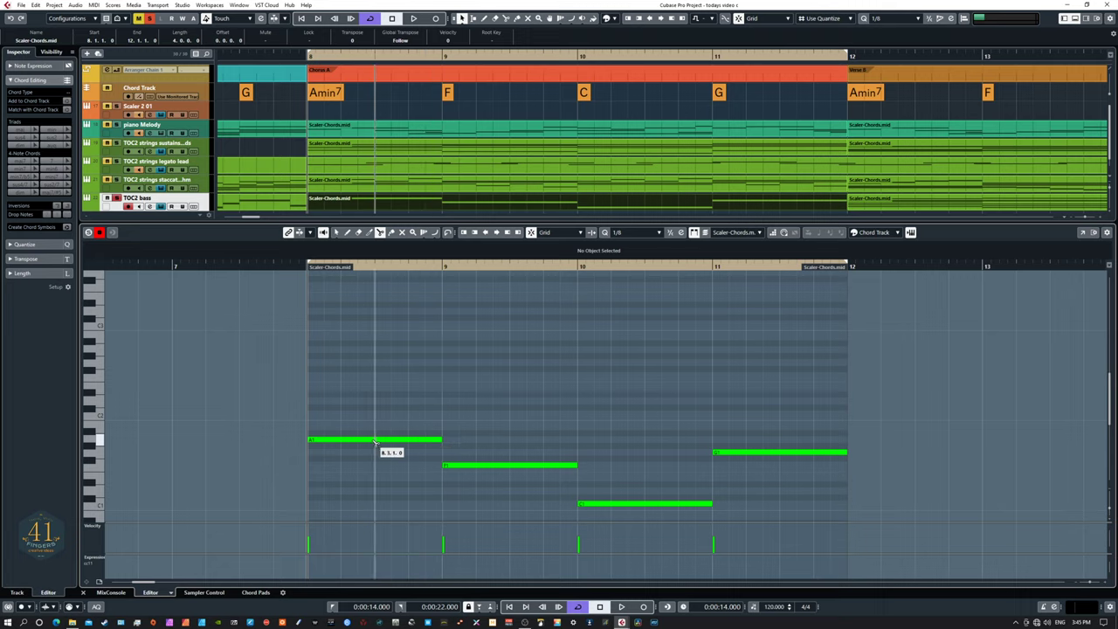
left_click(376, 440)
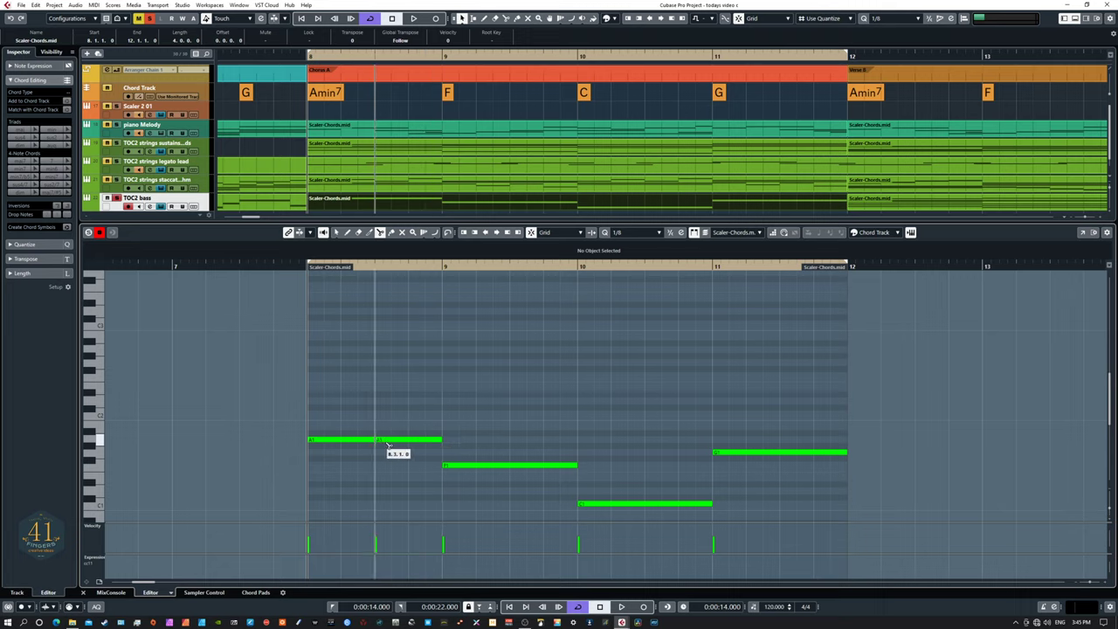
left_click(511, 466)
left_click(646, 504)
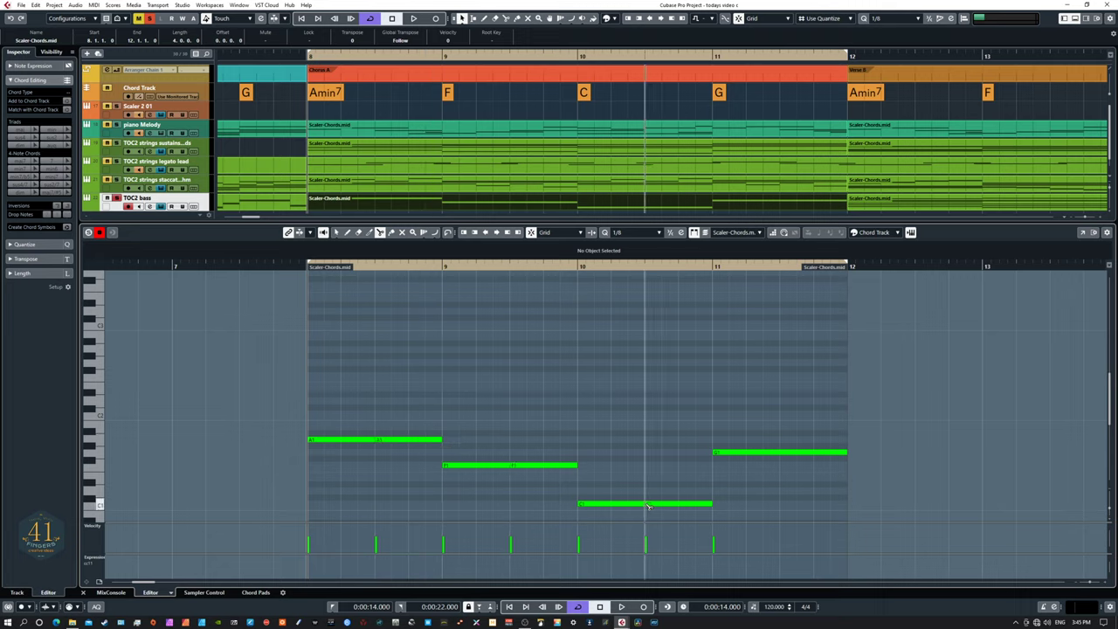
left_click(781, 453)
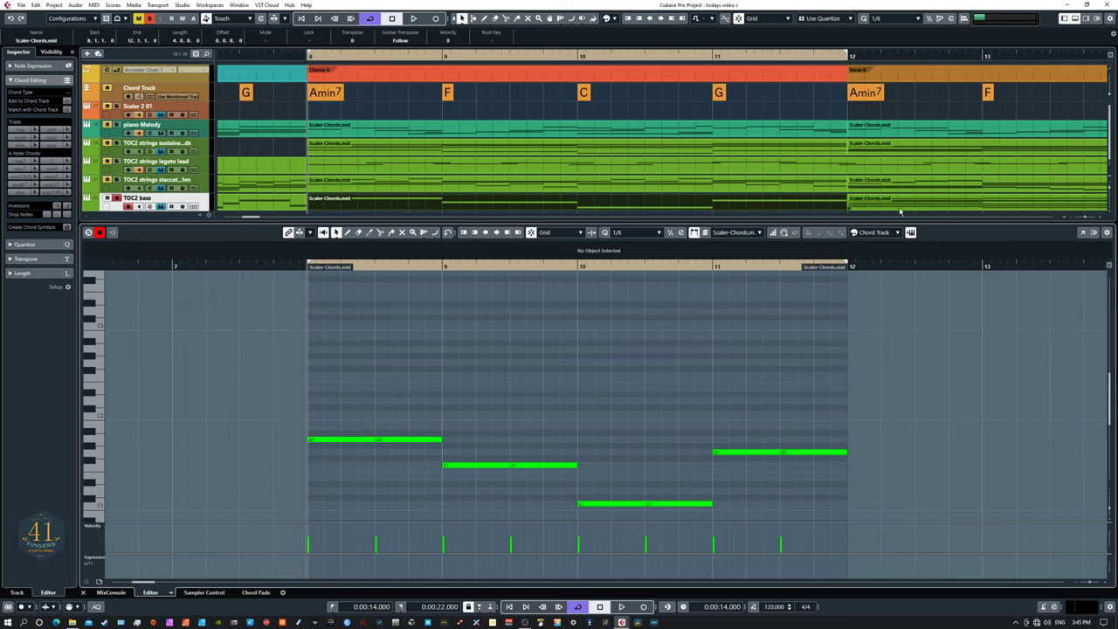
- Open the Verse B part on the TOC2 bass track and delete its upper chord notes, keeping the two lowest notes in each bar
scroll(912, 313, "right", 10)
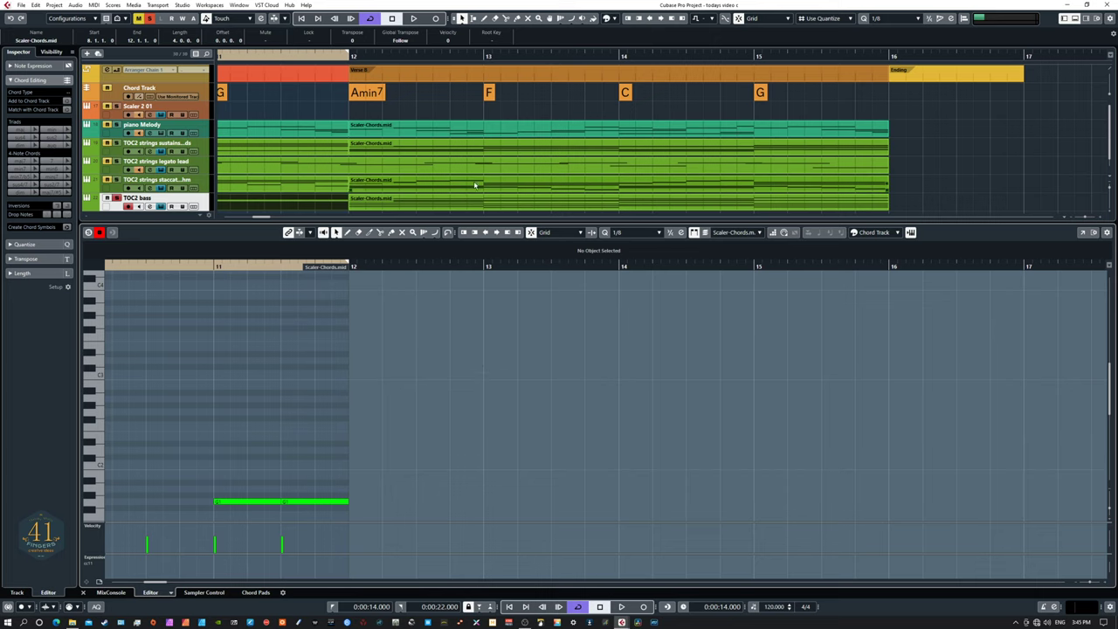
left_click(440, 202)
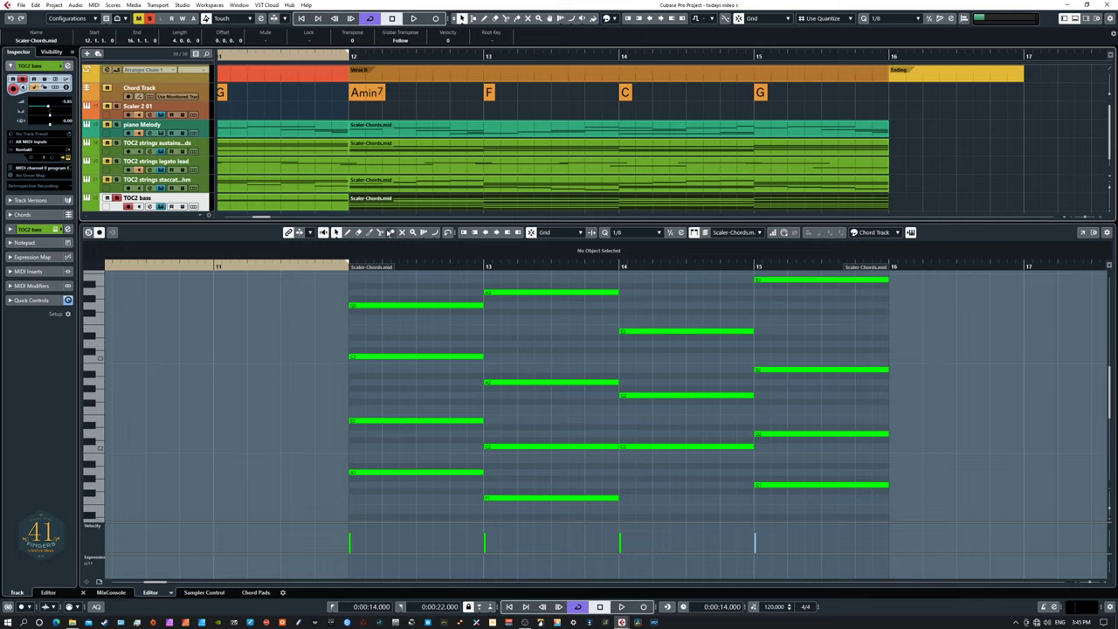
left_click_drag(373, 221, 369, 115)
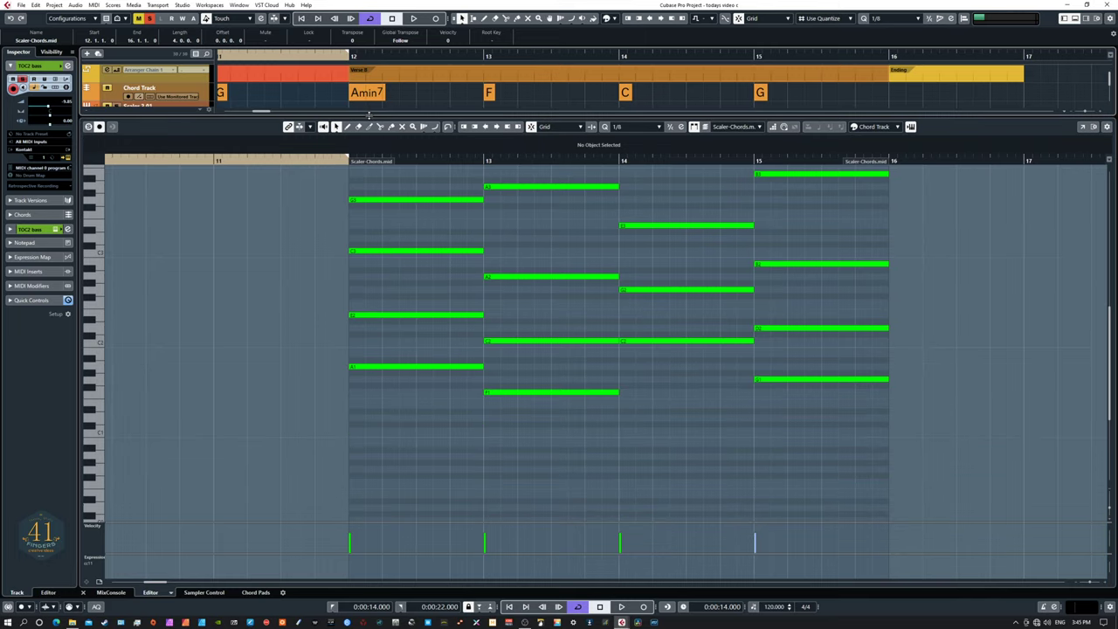
left_click_drag(571, 252, 502, 475)
left_click_drag(236, 227, 847, 459)
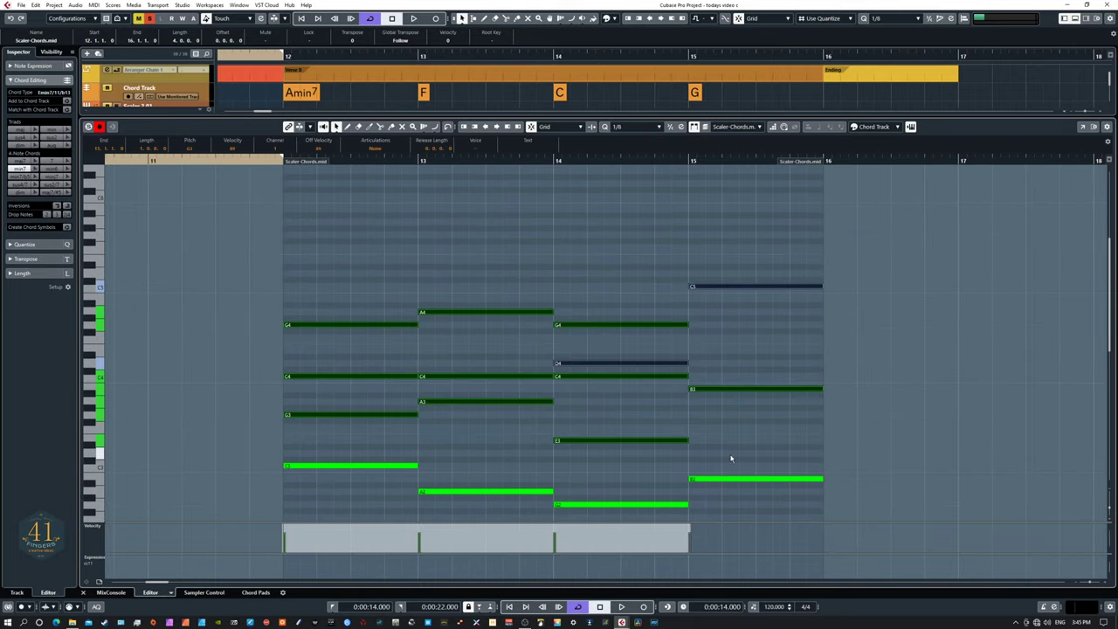
key("Delete")
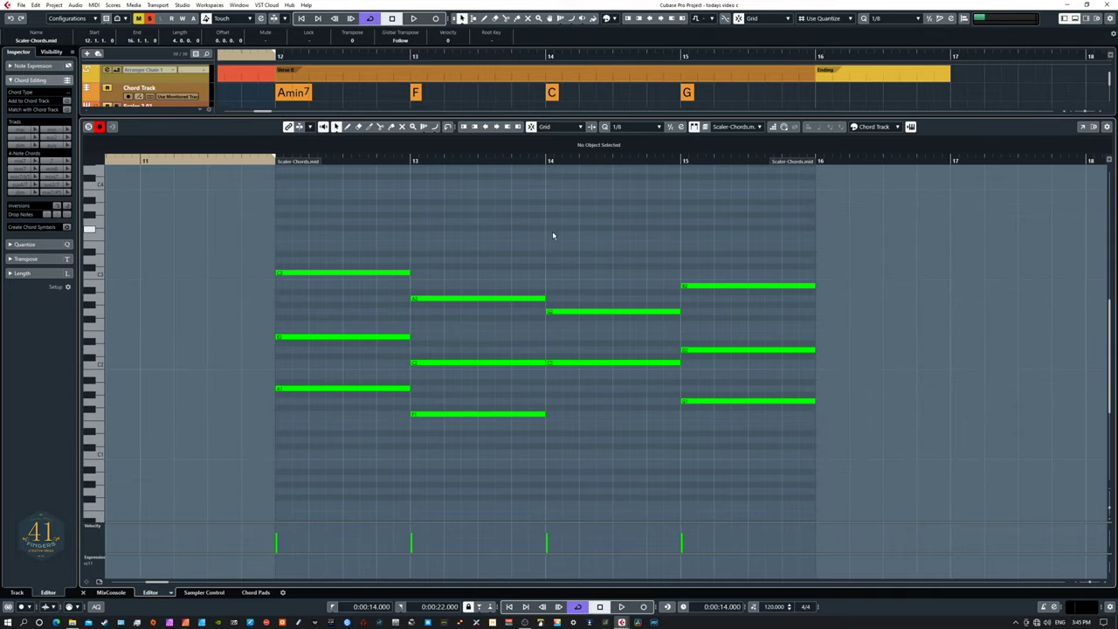
left_click_drag(236, 227, 480, 307)
key("Delete")
left_click_drag(709, 254, 742, 292)
key("Delete")
left_click_drag(346, 305, 376, 407)
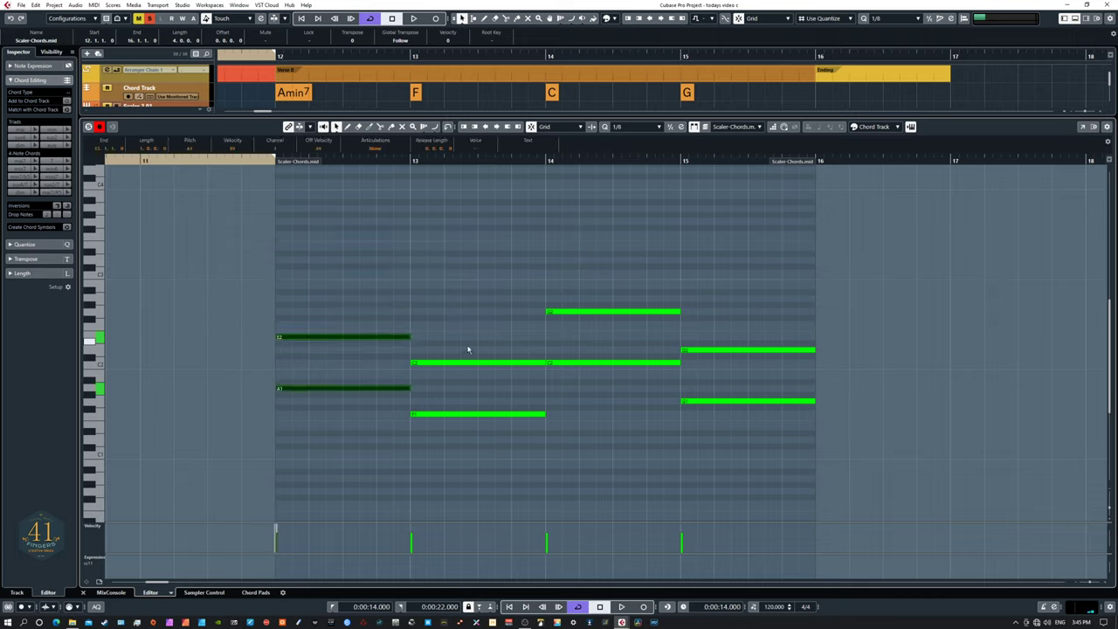
left_click_drag(467, 363, 491, 449)
left_click_drag(589, 271, 609, 382)
left_click_drag(722, 320, 748, 398)
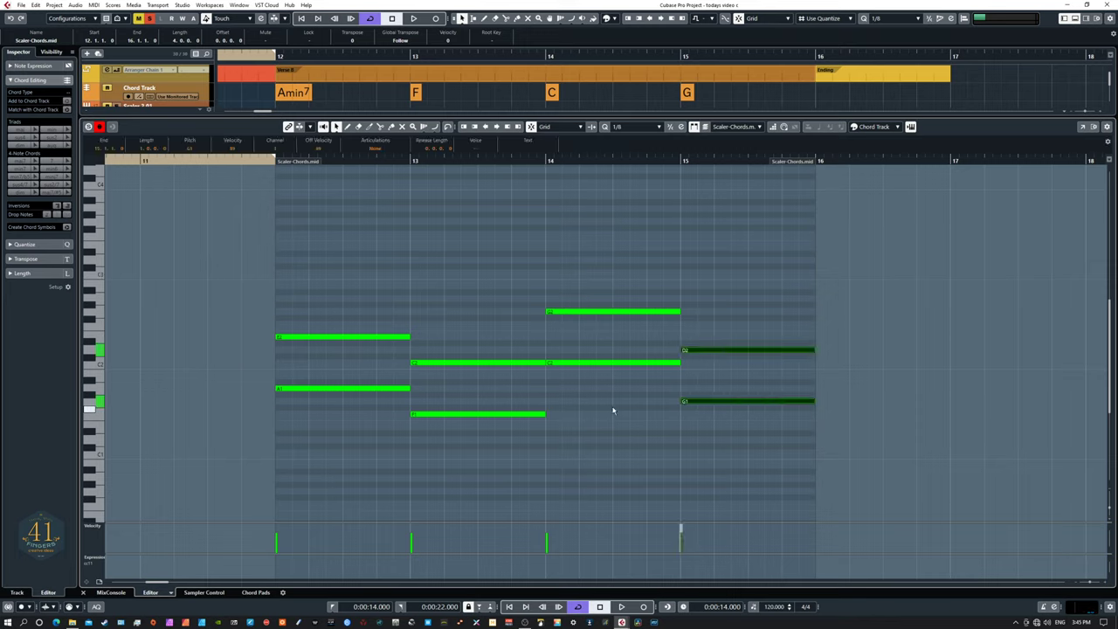
right_click(354, 308)
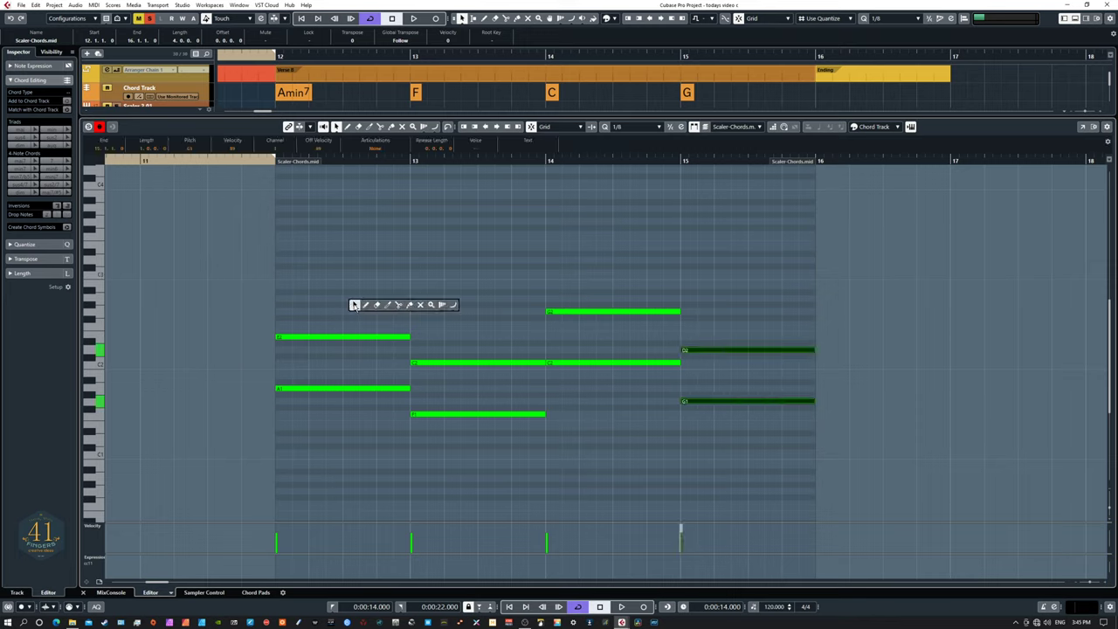
left_click(400, 306)
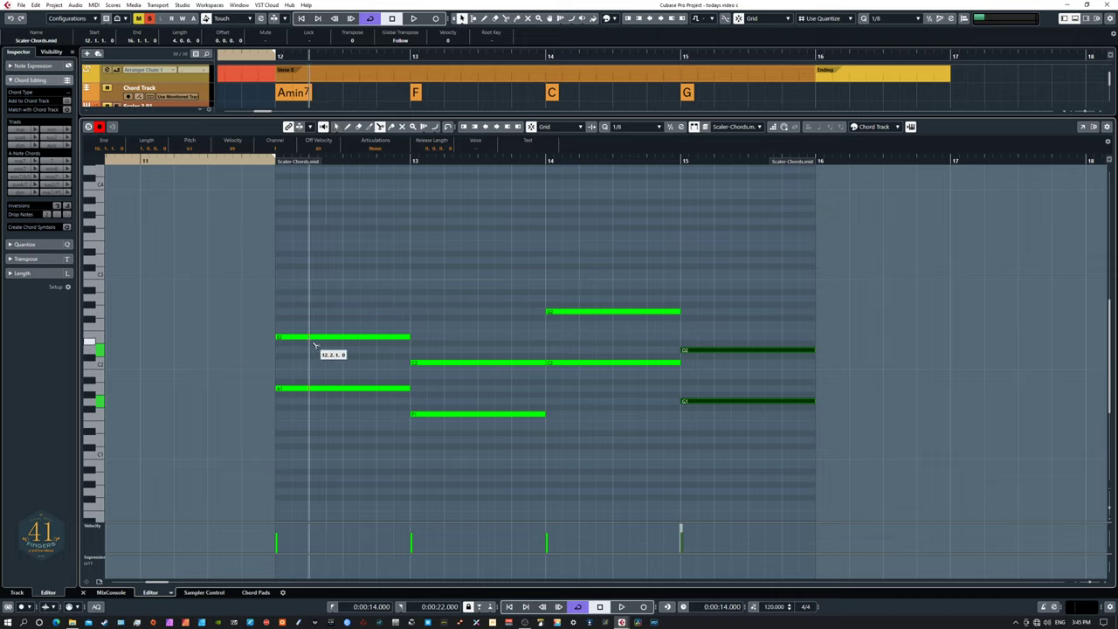
right_click(346, 308)
left_click(352, 313)
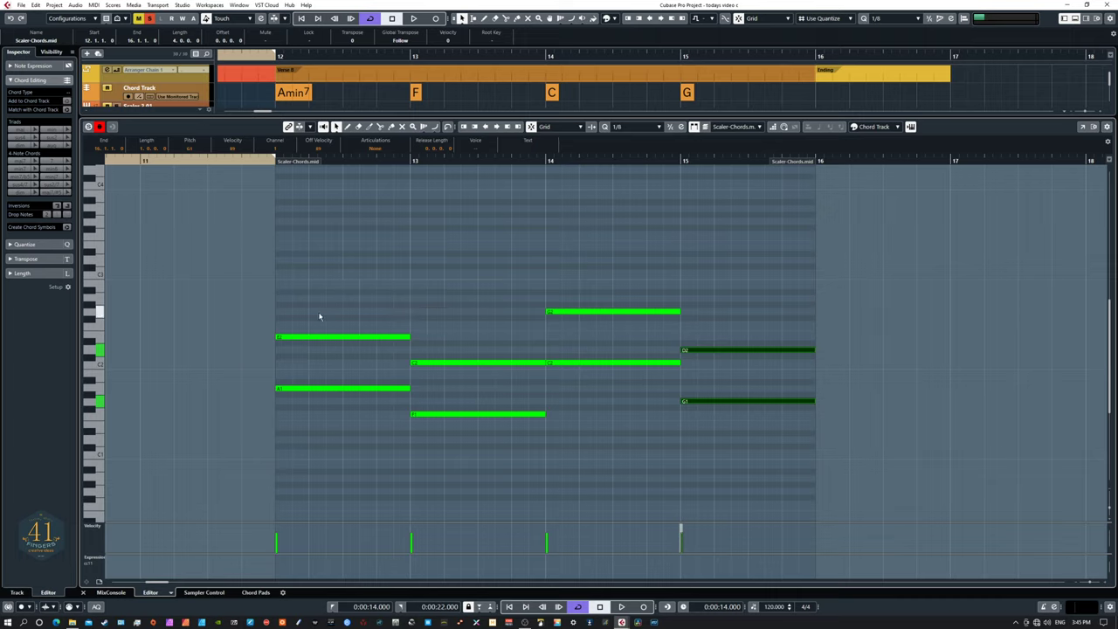
left_click(269, 328)
left_click_drag(270, 327, 360, 417)
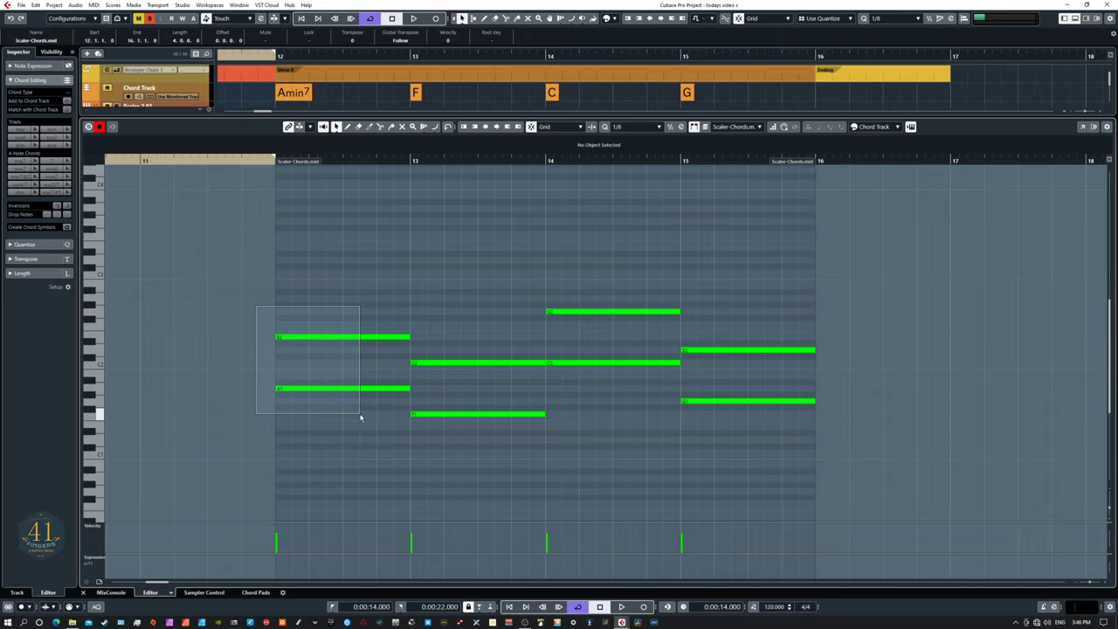
left_click_drag(360, 418, 362, 417)
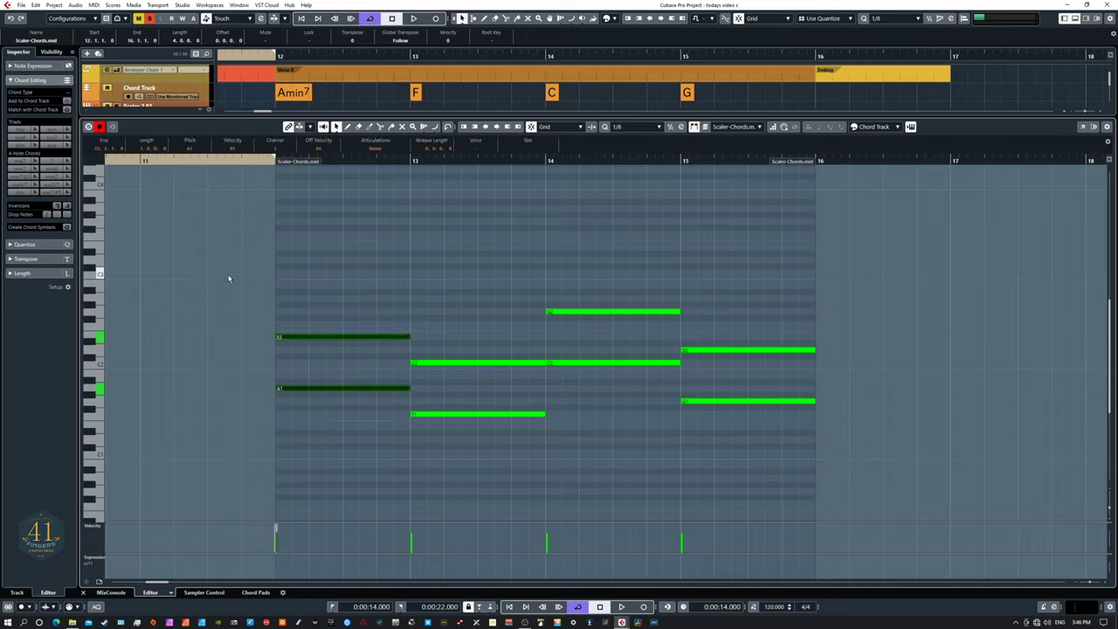
- Select all the Verse B bass notes and split both notes in each bar from 12 to 15 into quarter notes
left_click_drag(230, 276, 831, 429)
right_click(354, 295)
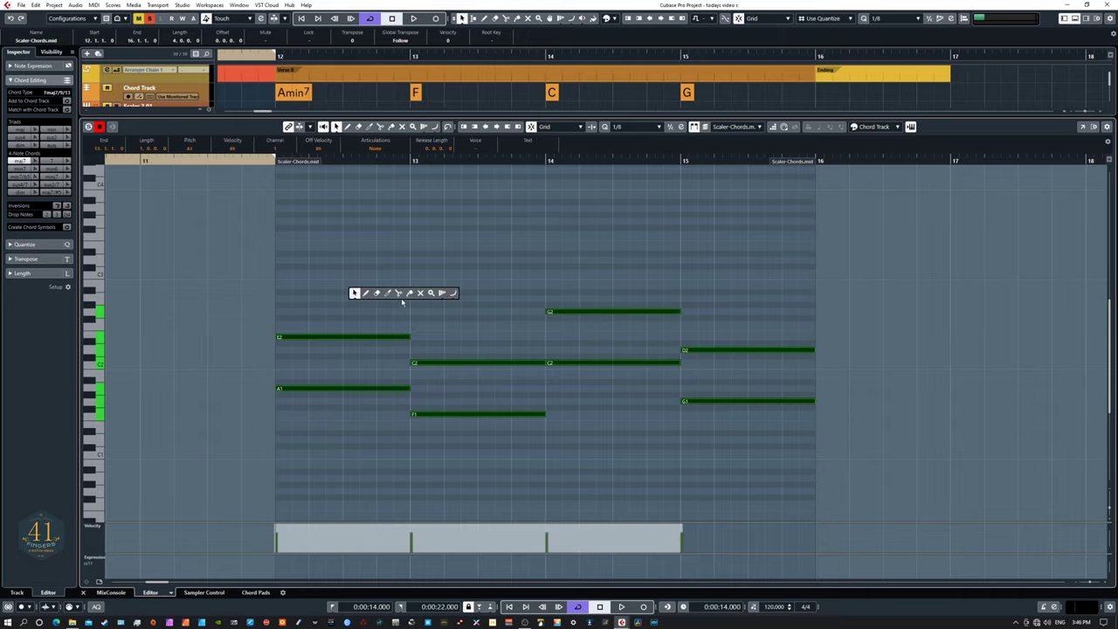
left_click(399, 293)
left_click(310, 337)
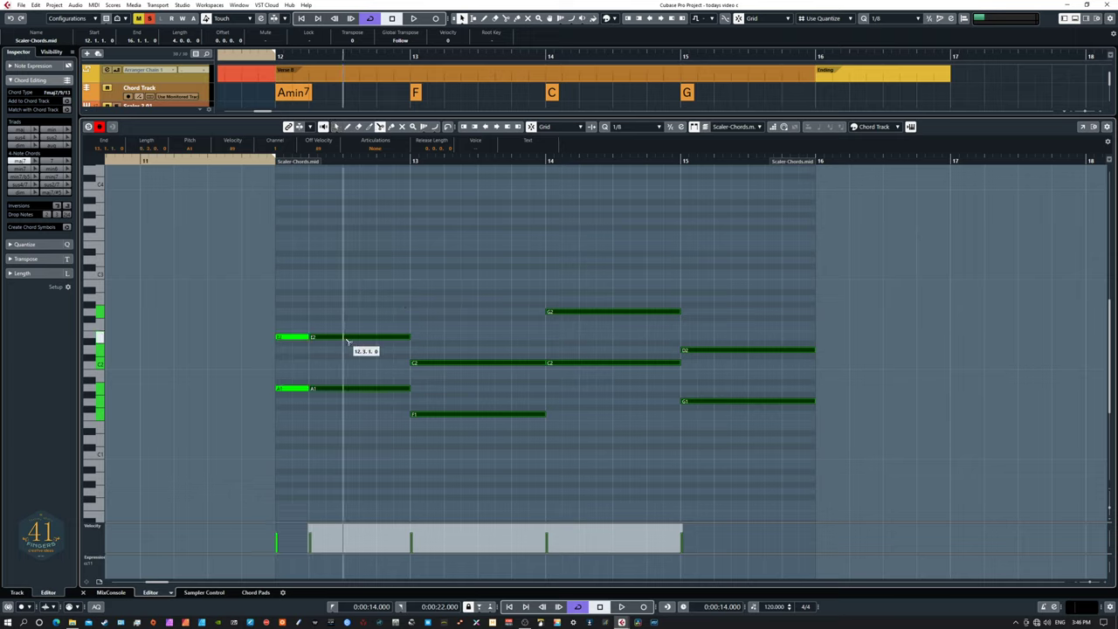
left_click(343, 337)
left_click(378, 337)
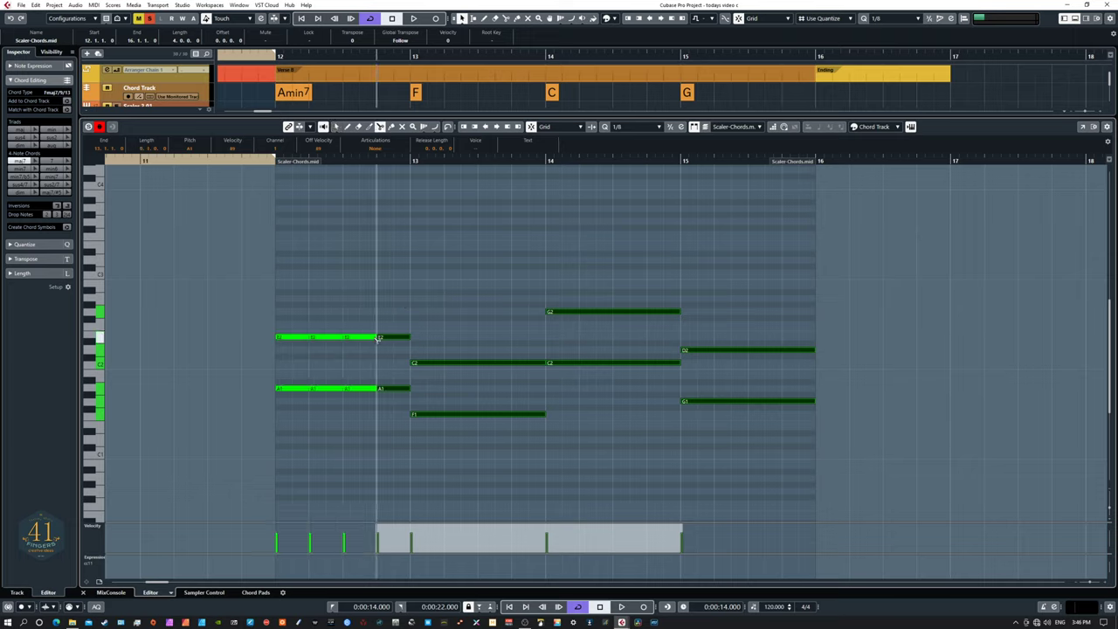
left_click(445, 365)
left_click(479, 365)
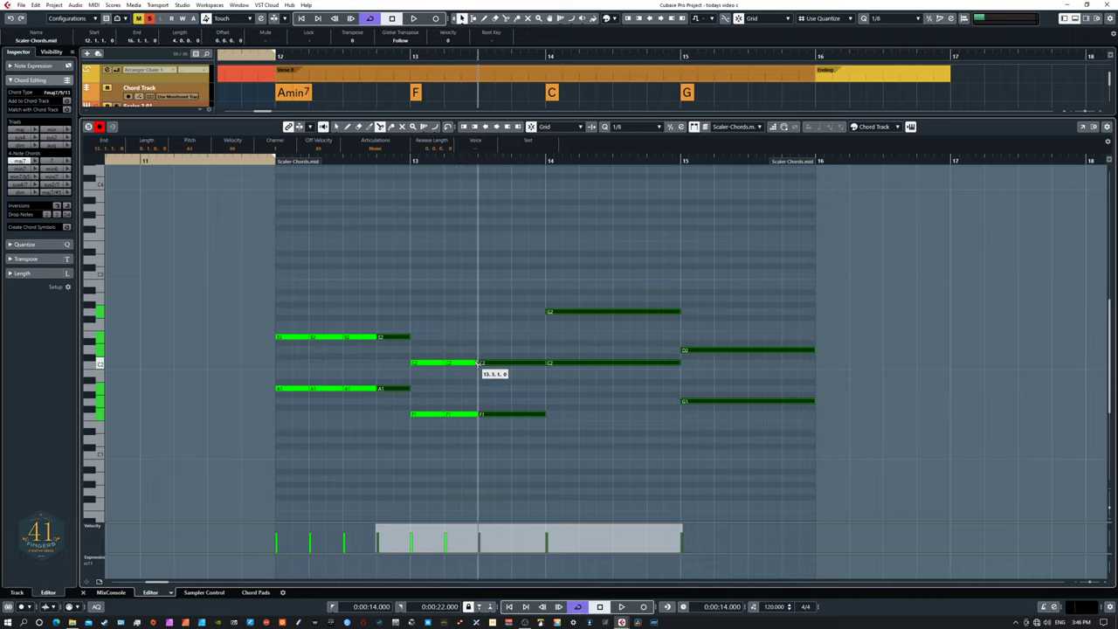
left_click(508, 364)
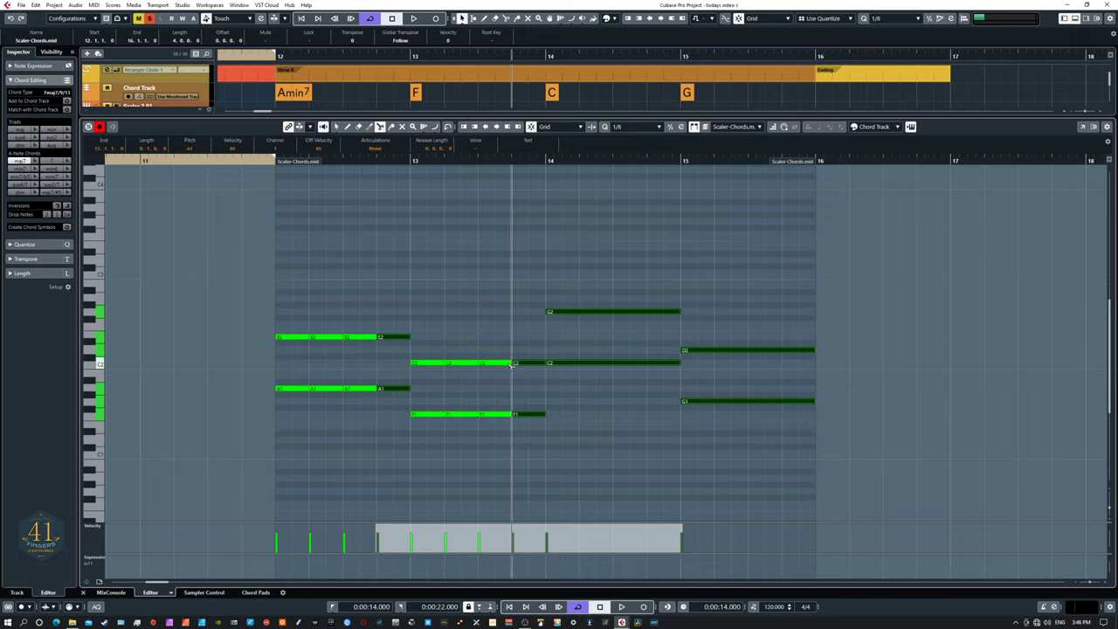
left_click(580, 312)
left_click(614, 312)
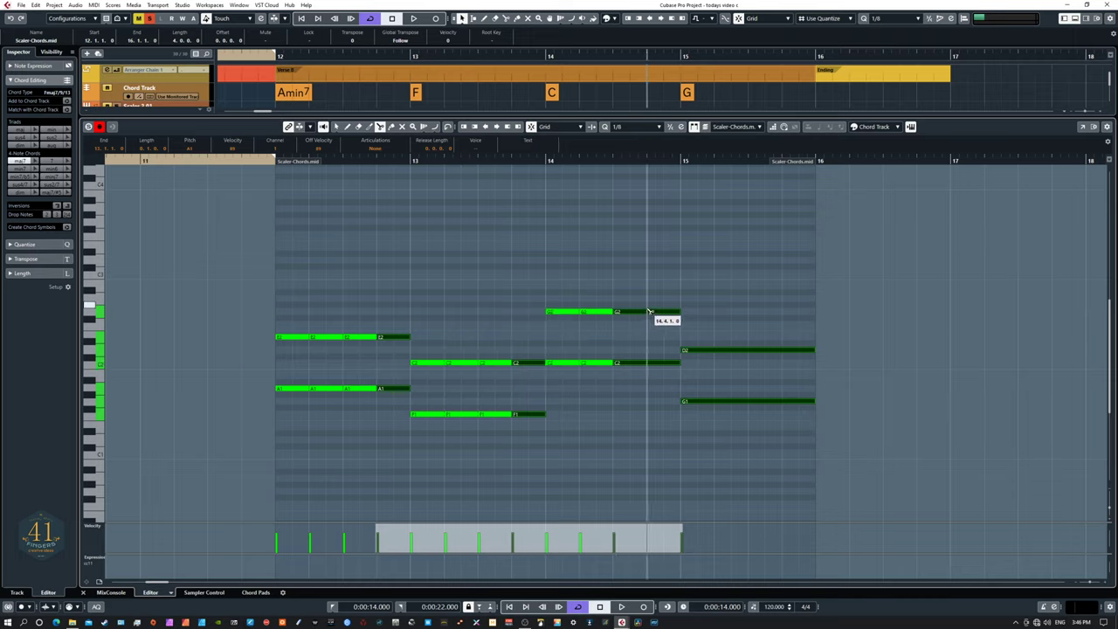
left_click(649, 312)
left_click(716, 351)
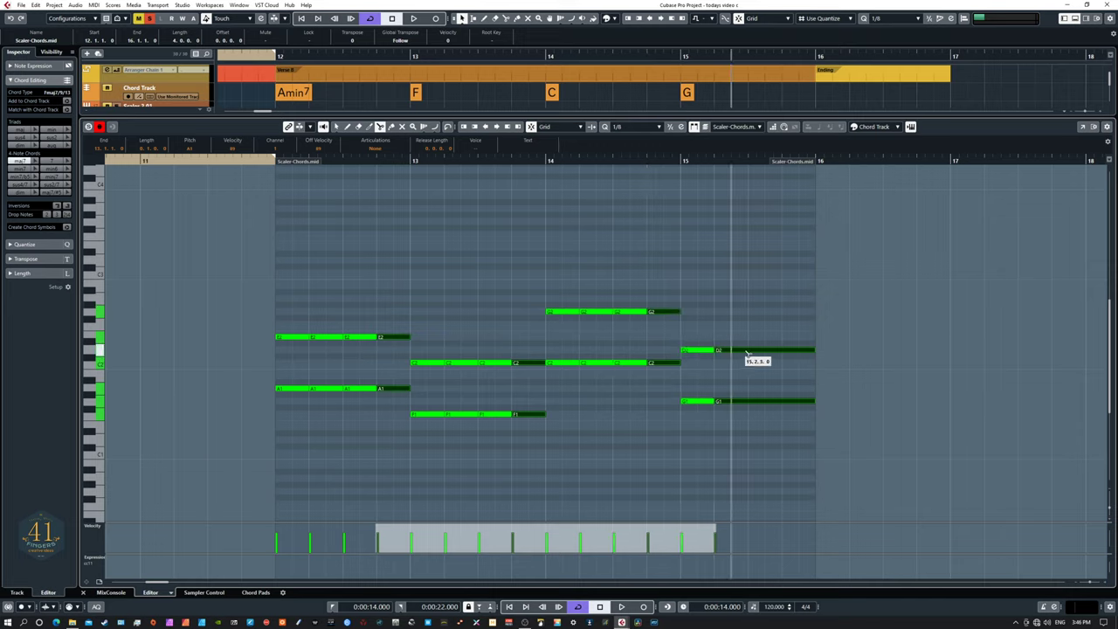
left_click(750, 351)
left_click(783, 351)
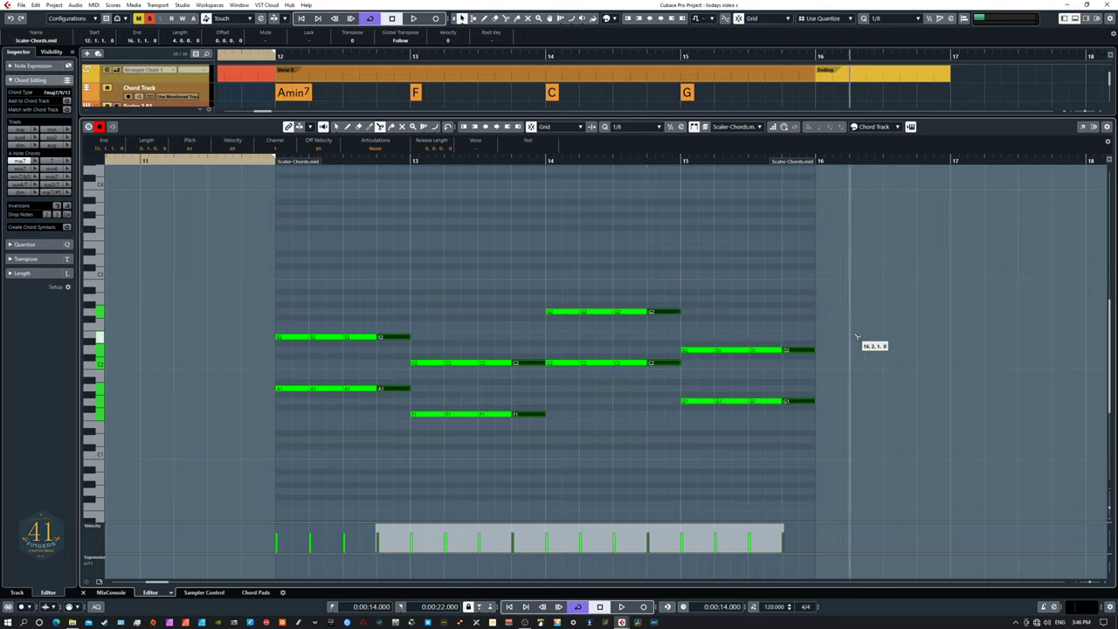
key("1")
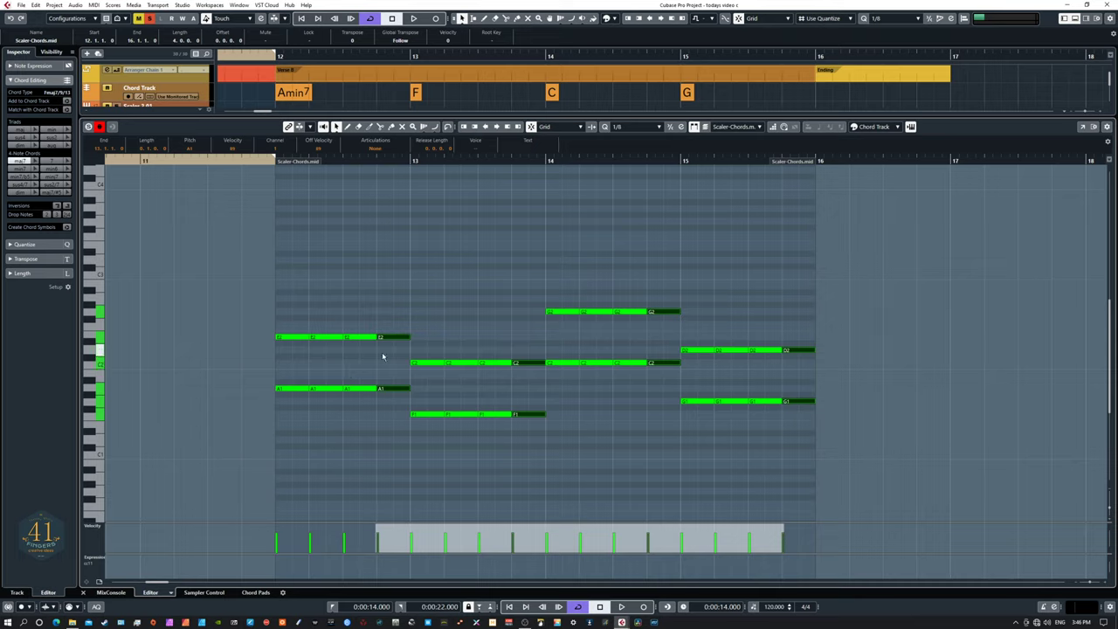
- Thin bar 12 of the Verse B bass to single quarter notes alternating A1, E2, A1, E2
left_click(292, 338)
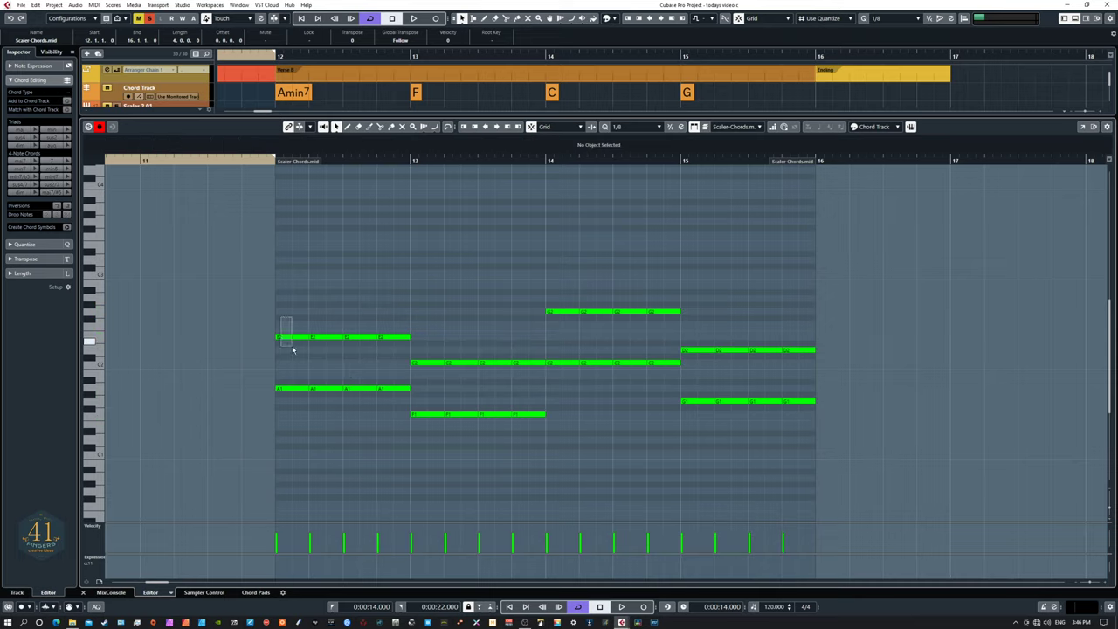
left_click(321, 389)
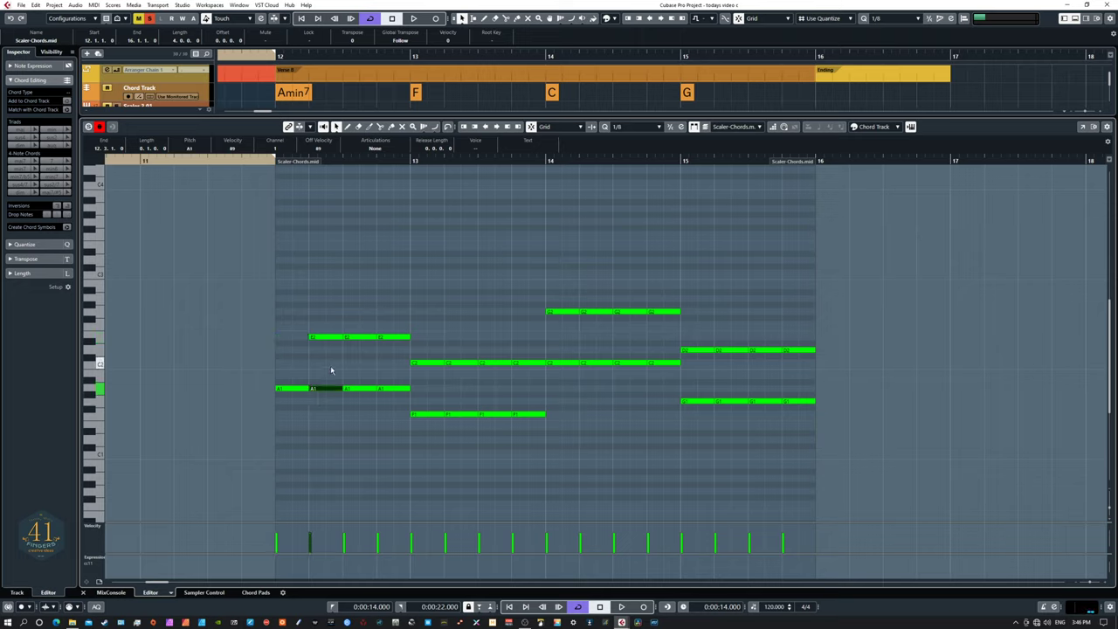
key("Up")
key("Up")
key("Up")
key("Up")
key("Up")
key("Up")
key("Up")
left_click(360, 336)
key("Delete")
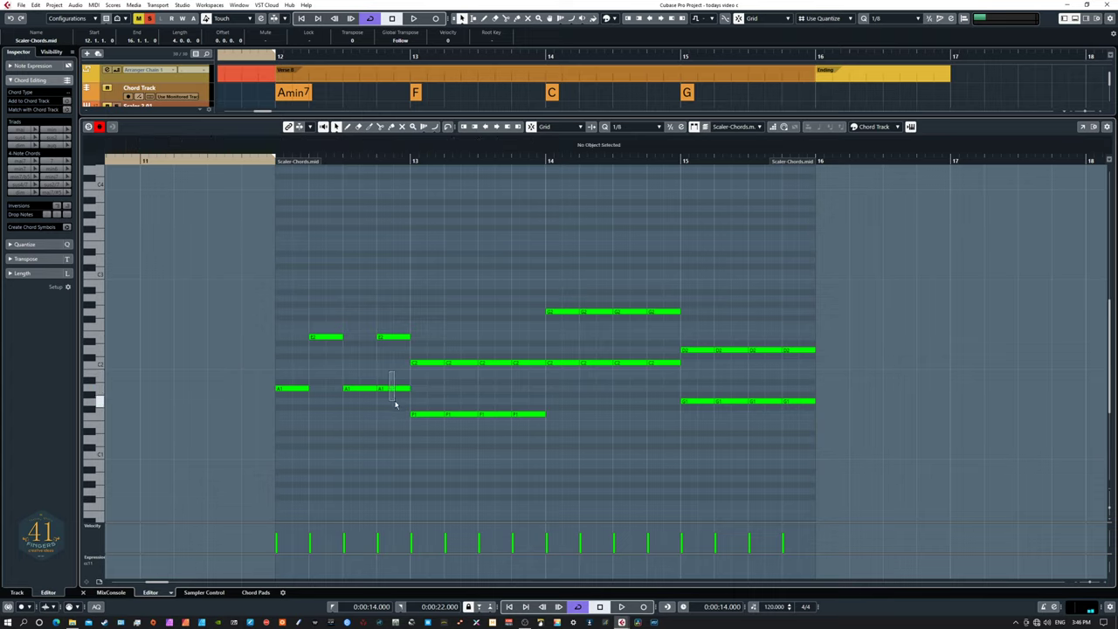
key("Delete")
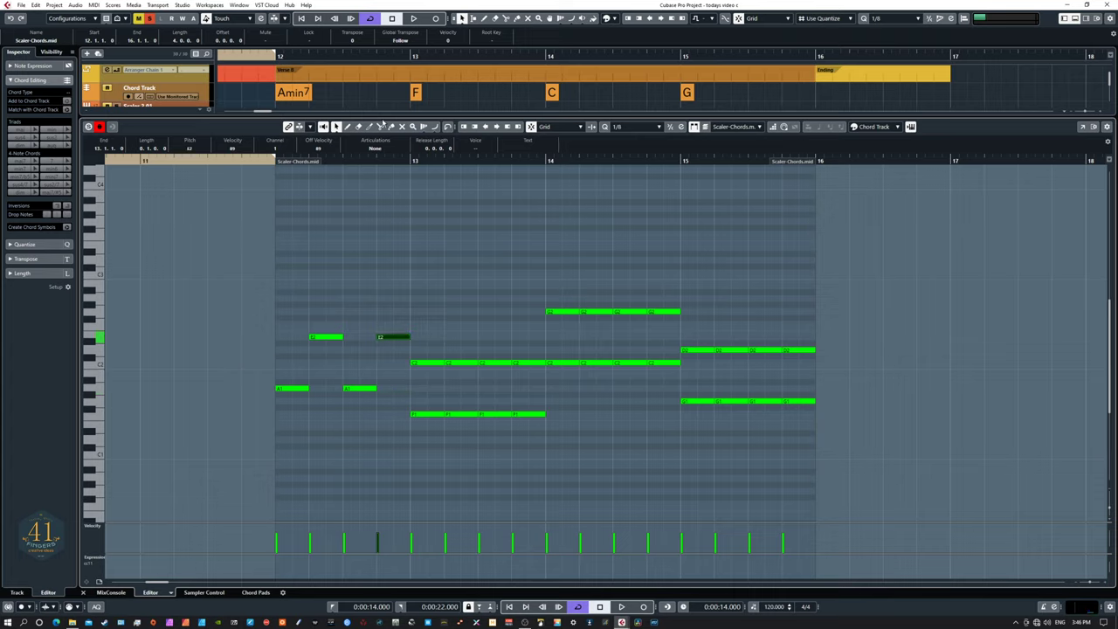
- Enlarge the arrangement view and set the loop range to the Verse B part on the TOC2 bass track
key("Left")
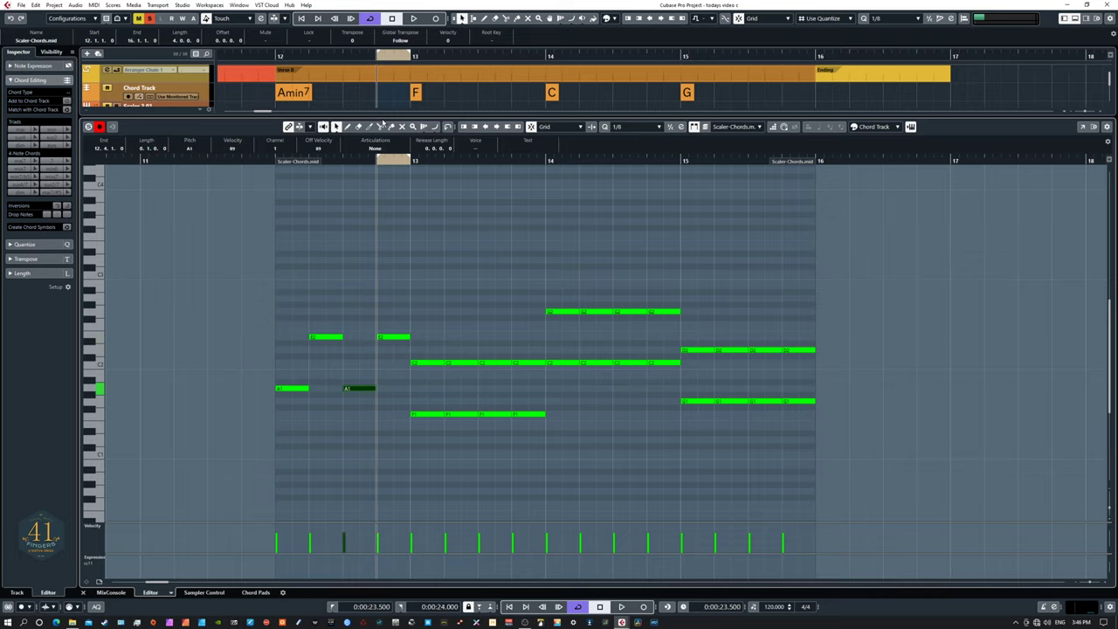
left_click(212, 247)
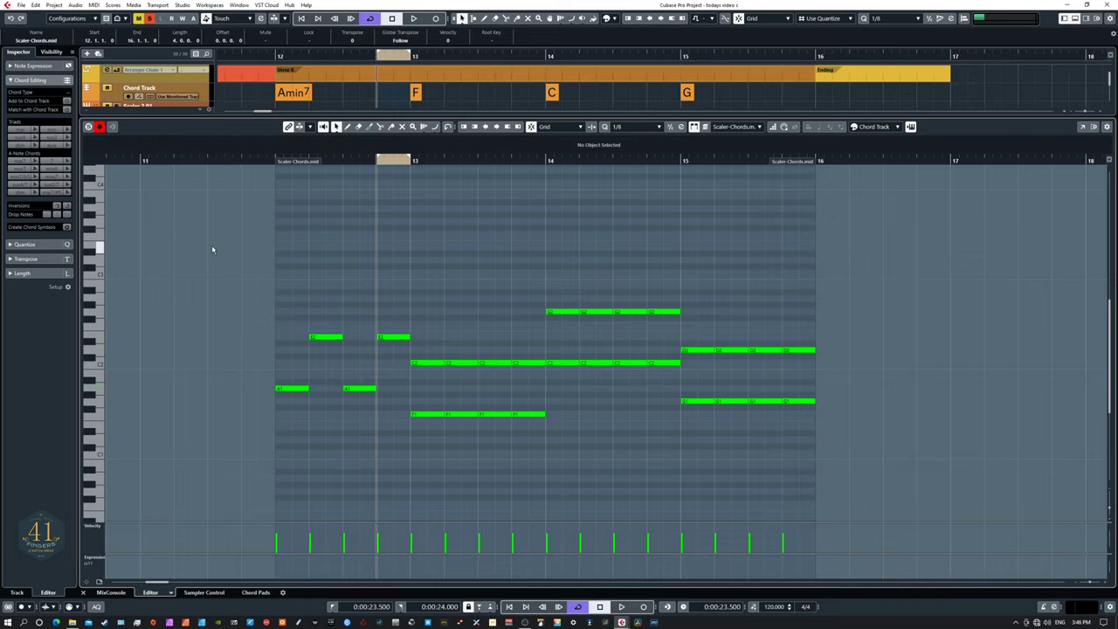
scroll(439, 267, "up", 3)
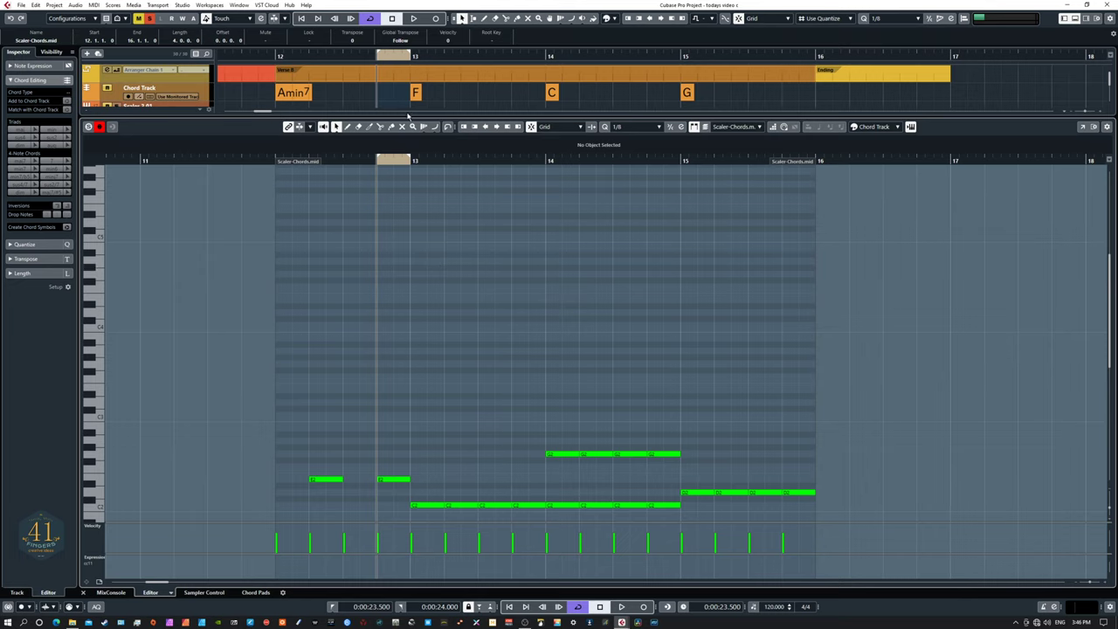
left_click_drag(395, 116, 401, 283)
left_click(432, 207)
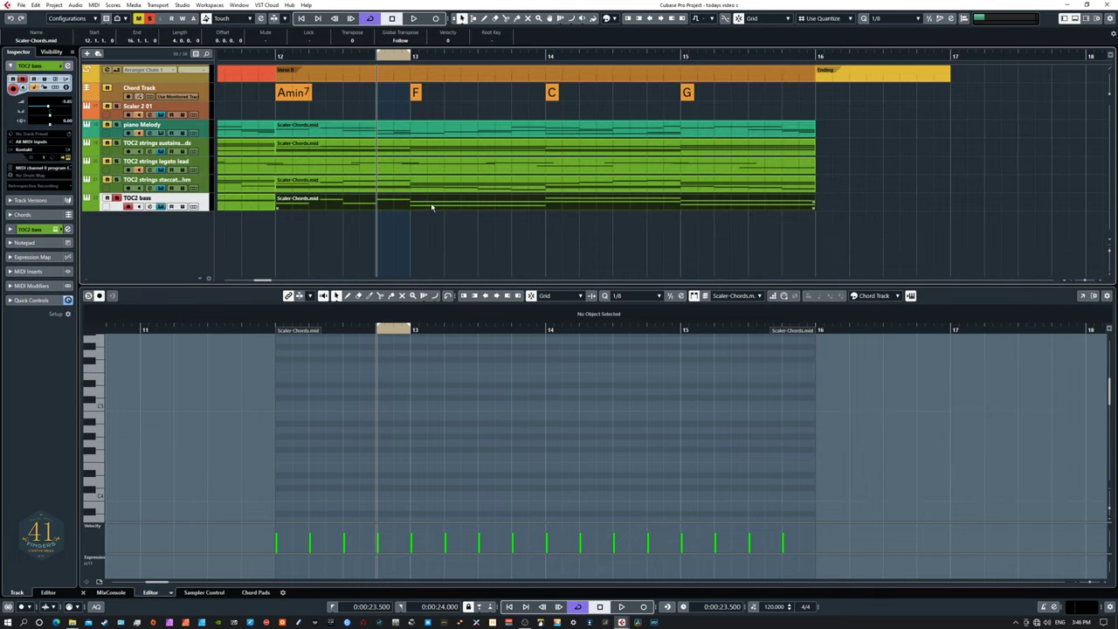
key("p")
key("KP_1")
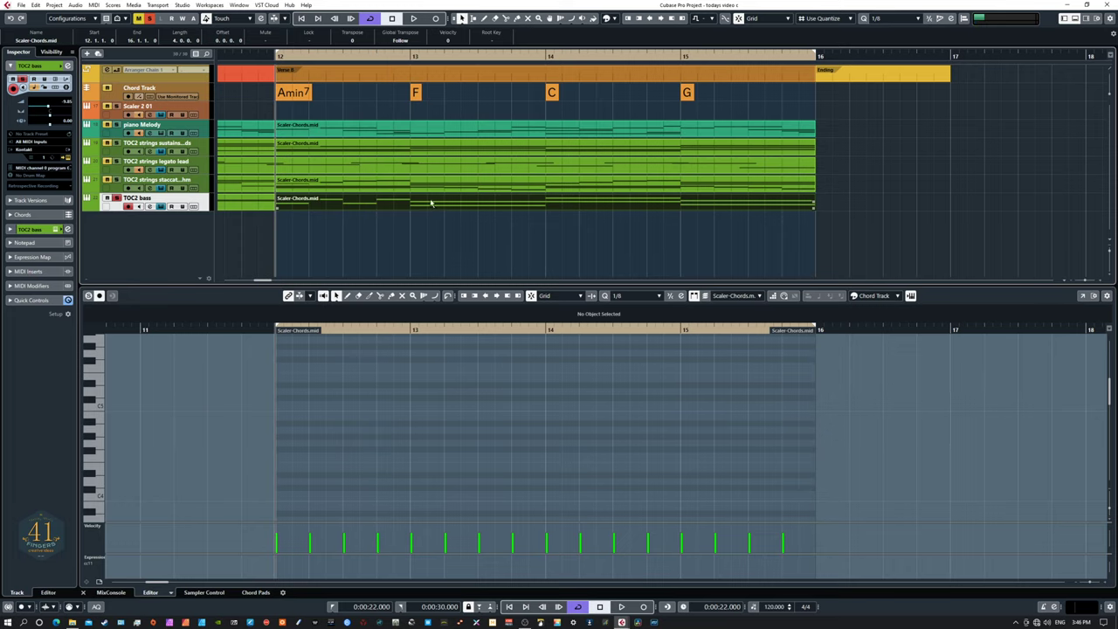
- Enlarge the note editor and play back the Verse B bass part to hear bars 12 and 13
left_click_drag(388, 285, 389, 162)
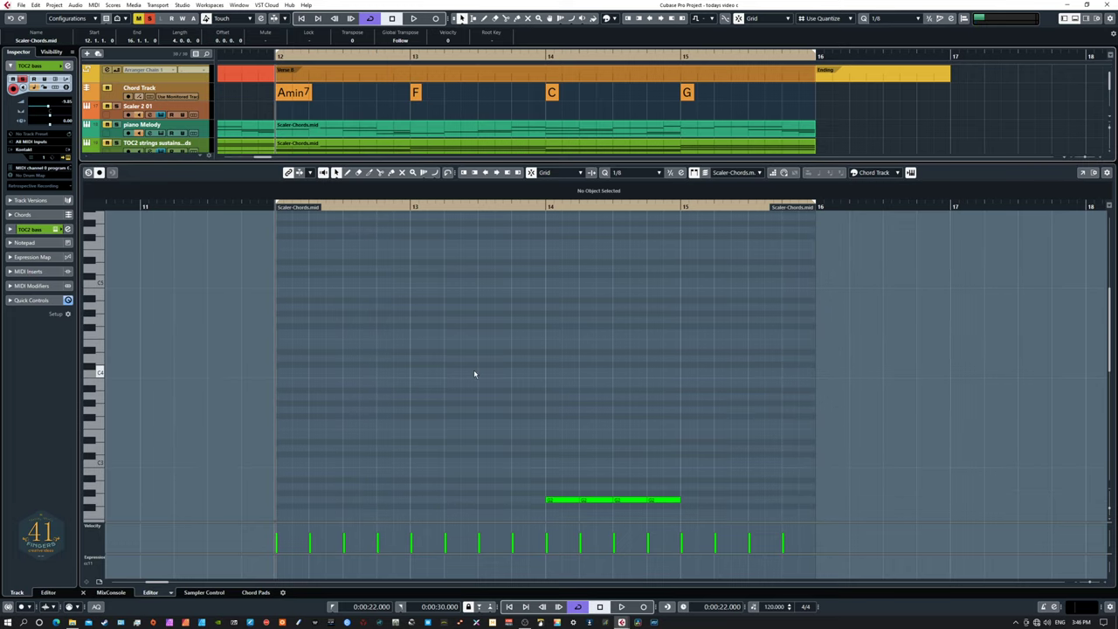
scroll(474, 370, "down", 5)
key("space")
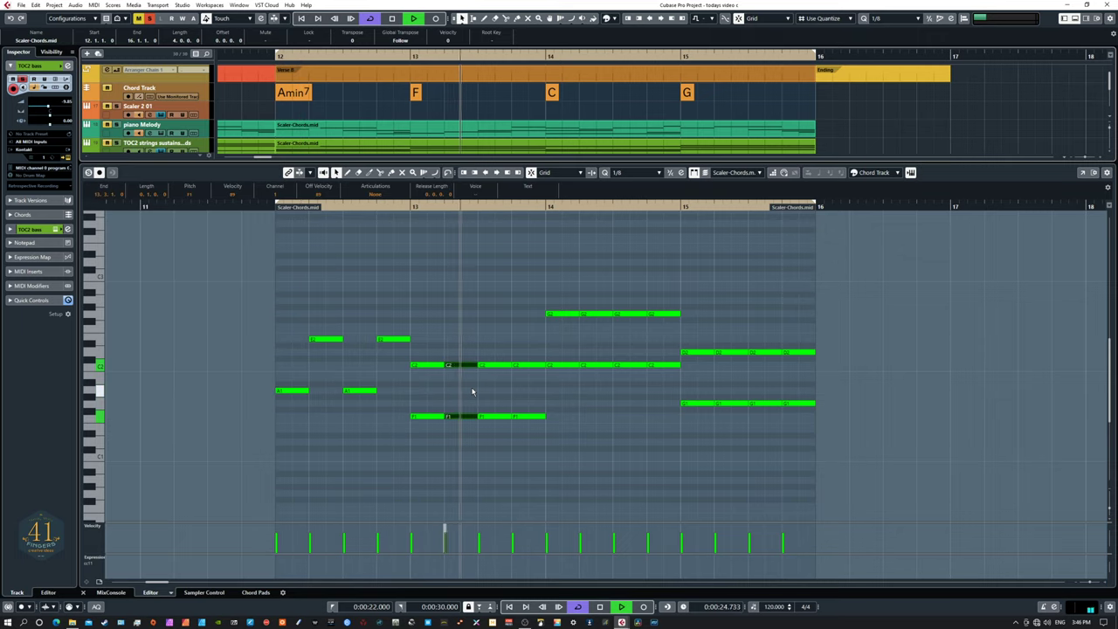
key("space")
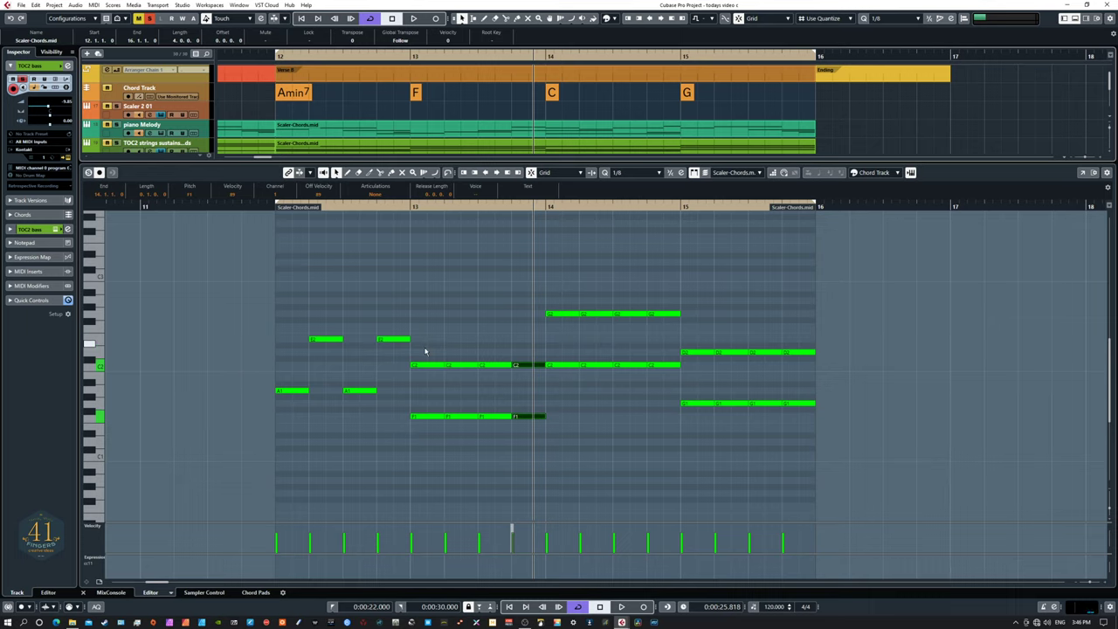
- Thin bar 13 of the Verse B bass to single quarter notes alternating C2, F1, C2, F1
left_click(426, 416)
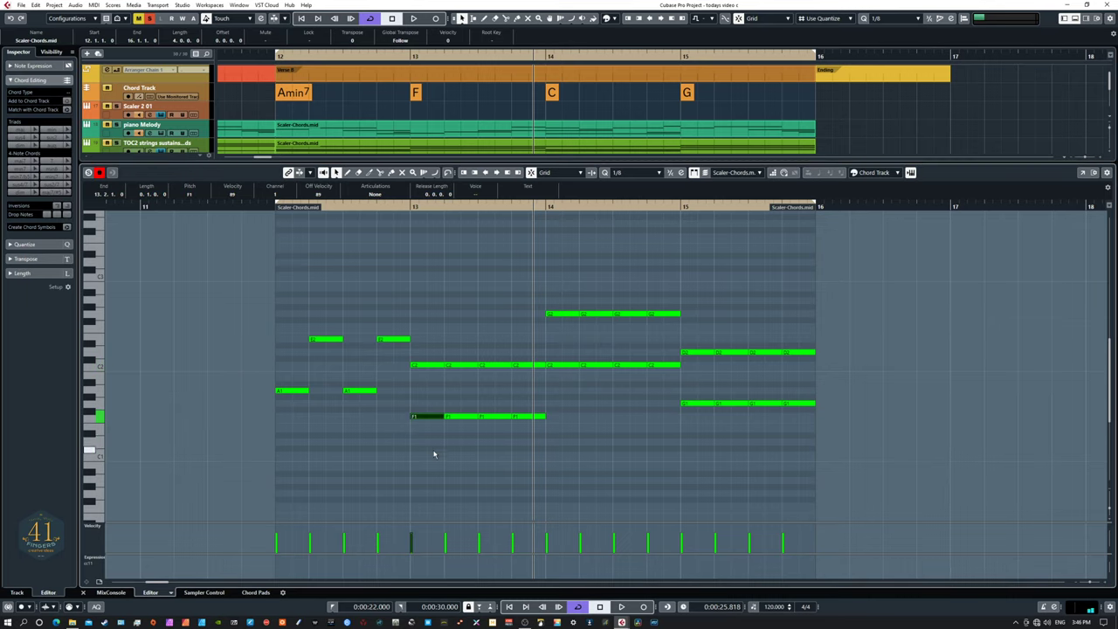
key("Up")
key("Up")
key("Up")
key("Up")
key("Up")
key("Up")
key("Up")
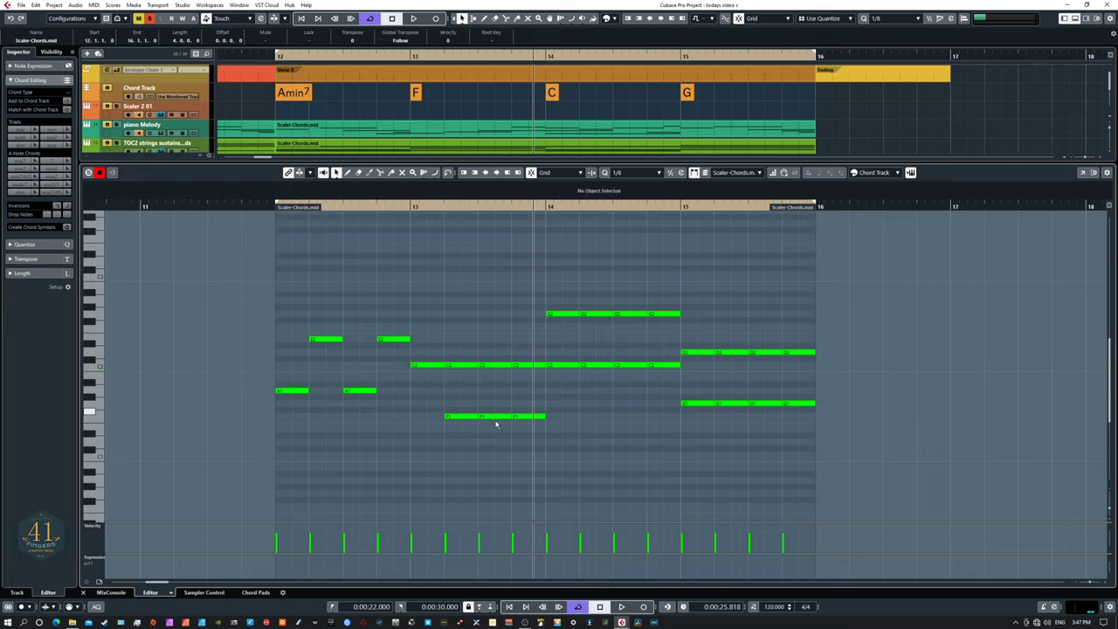
left_click(494, 417)
key("Up")
key("Up")
key("Up")
key("Up")
key("Up")
key("Up")
key("Up")
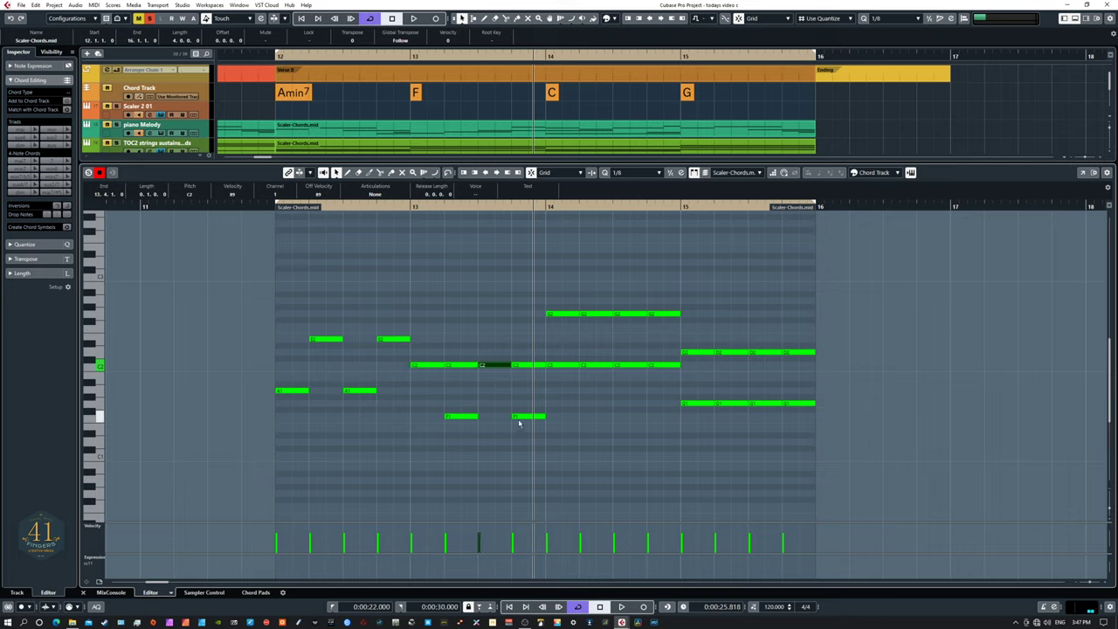
left_click(460, 377)
left_click(494, 365)
left_click(521, 374)
left_click_drag(522, 365, 556, 365)
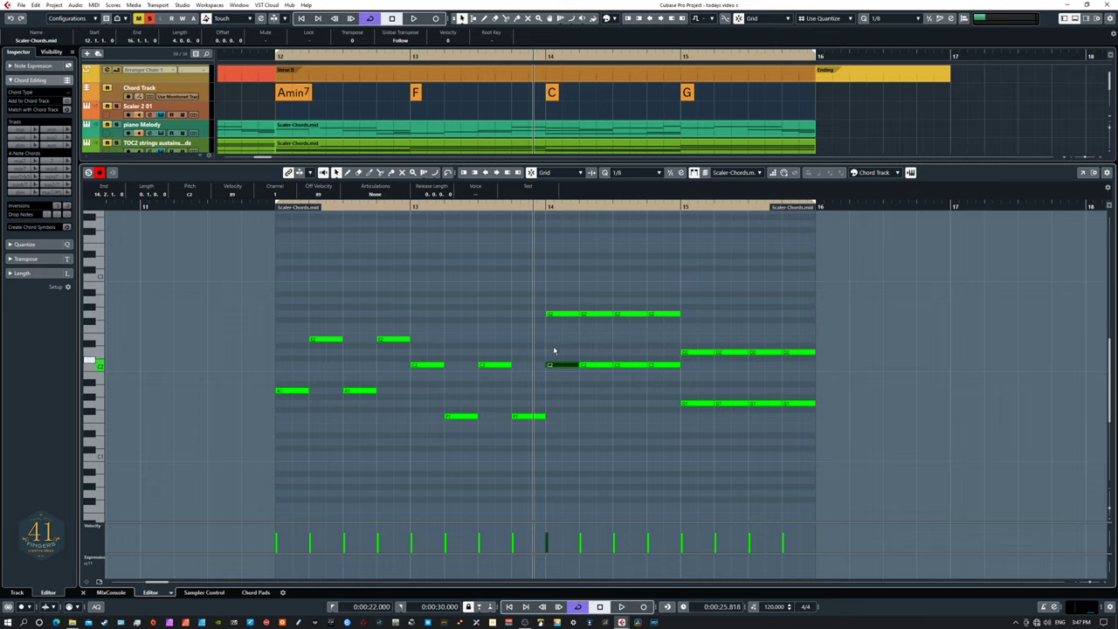
- Thin the Verse B bass to alternating quarter notes, C2 and G2 in bar 14, D2 and G1 in bar 15, and play it back
left_click_drag(552, 314, 668, 362)
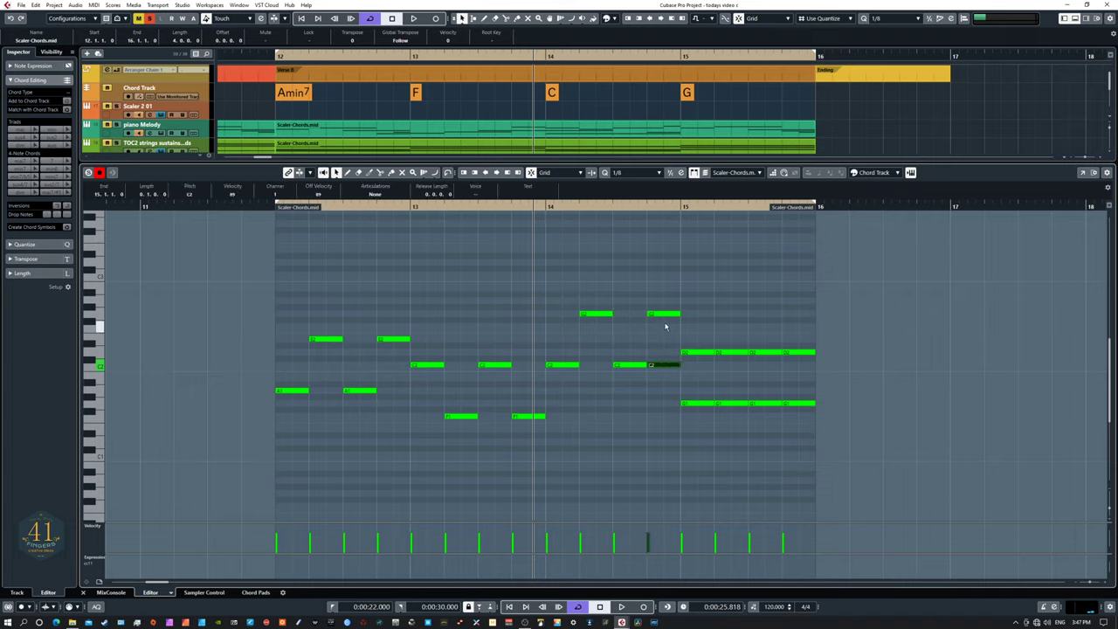
key("ctrl+z")
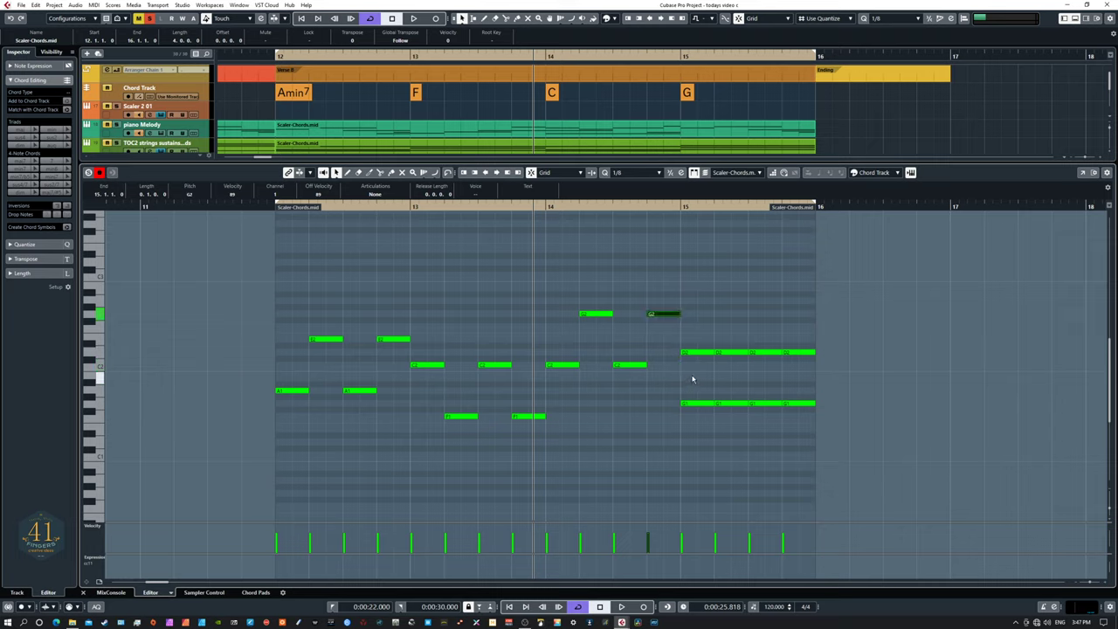
left_click_drag(696, 404, 731, 353)
left_click(765, 403)
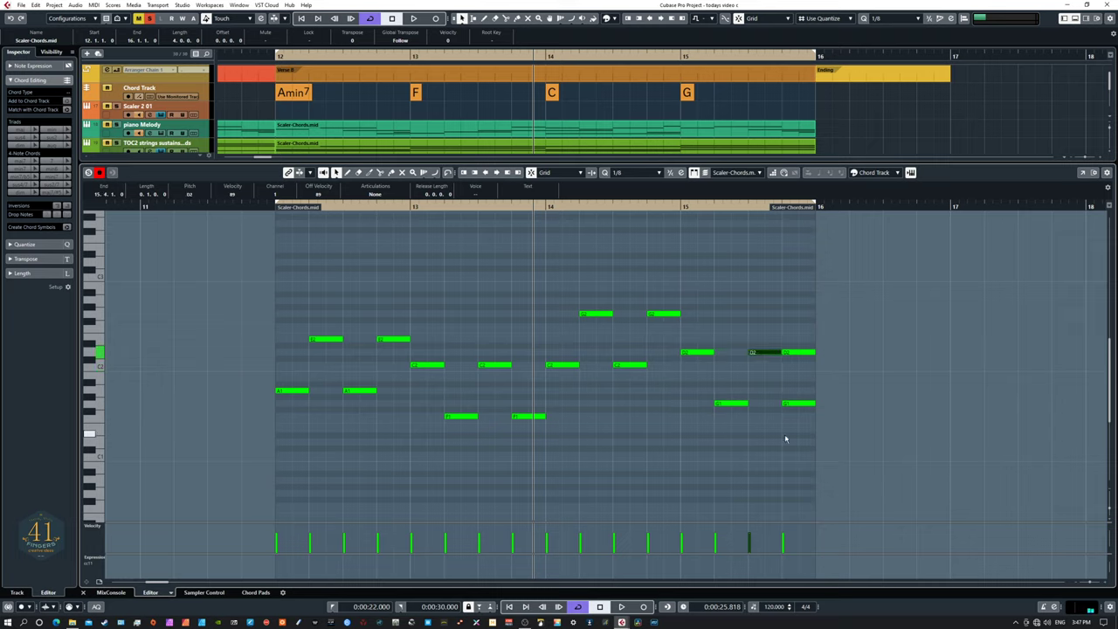
left_click(803, 376)
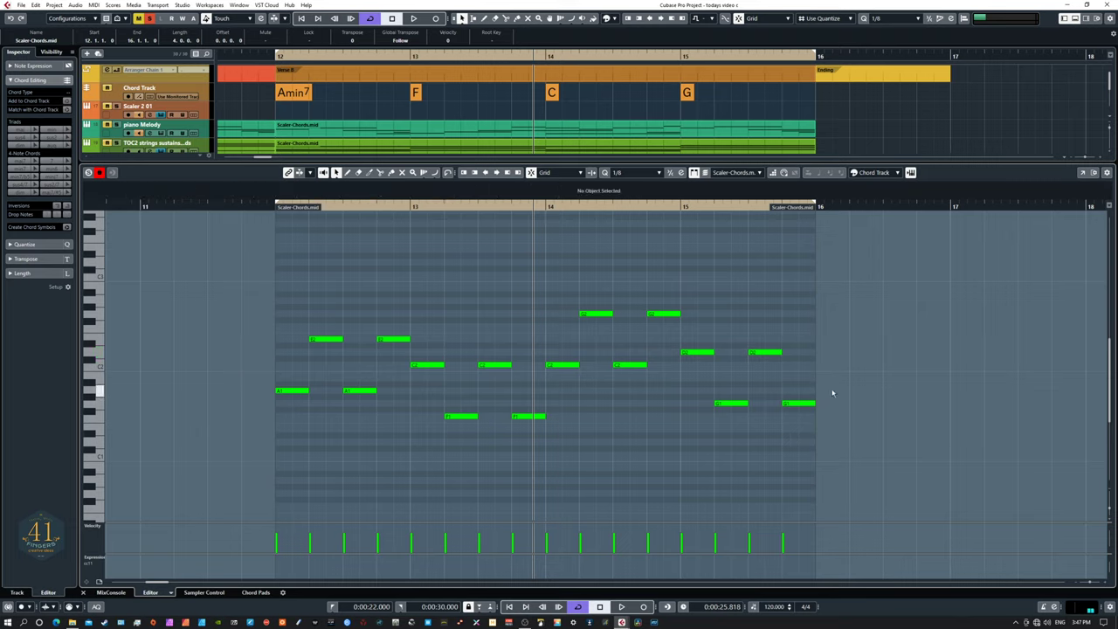
key("space")
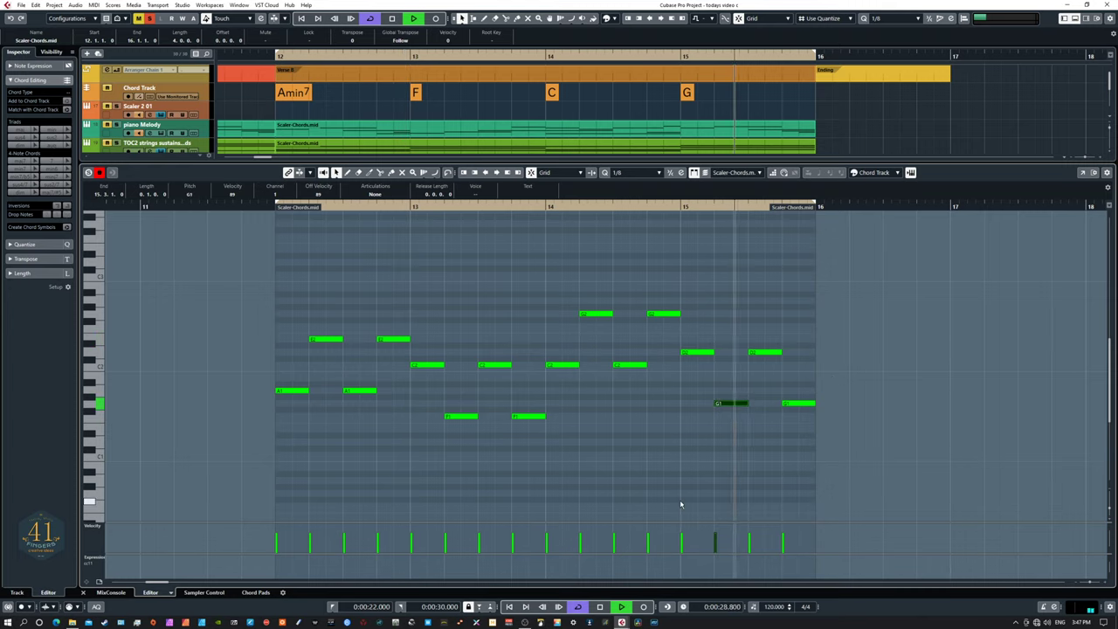
key("space")
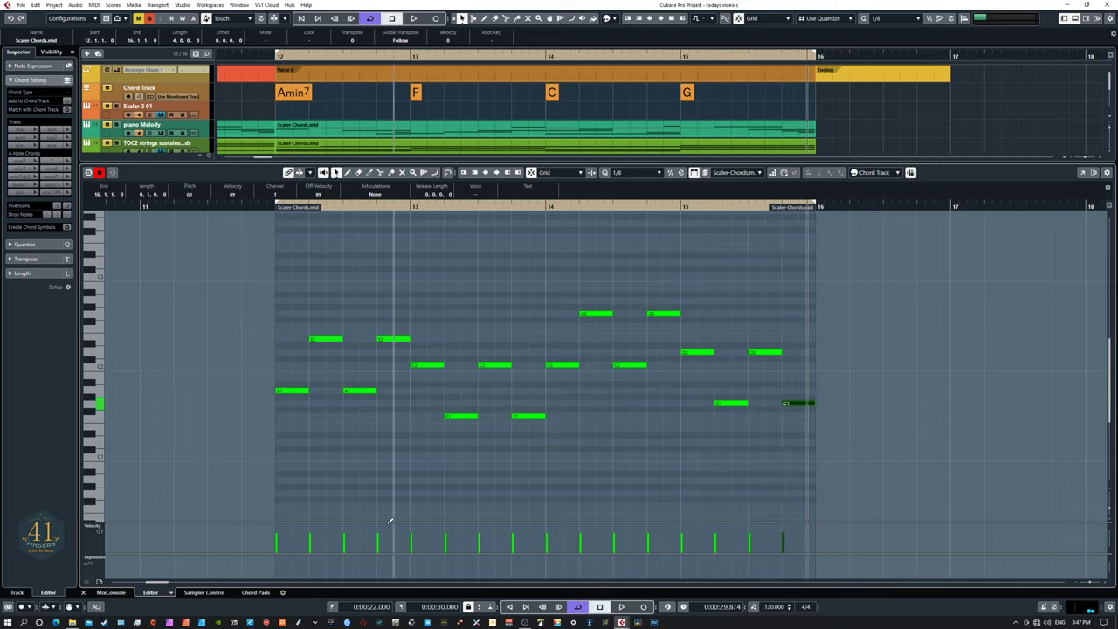
- Raise the velocities of the bass notes on beats 2 and 4 in bars 12 to 15, with the last note at 121
left_click_drag(402, 523, 402, 466)
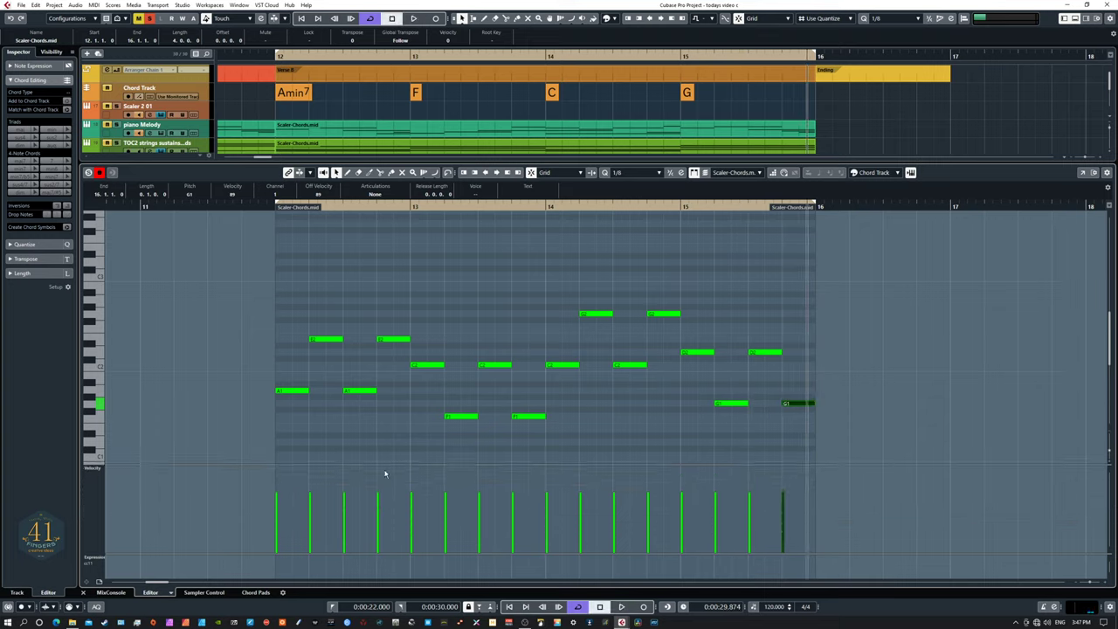
left_click(311, 478)
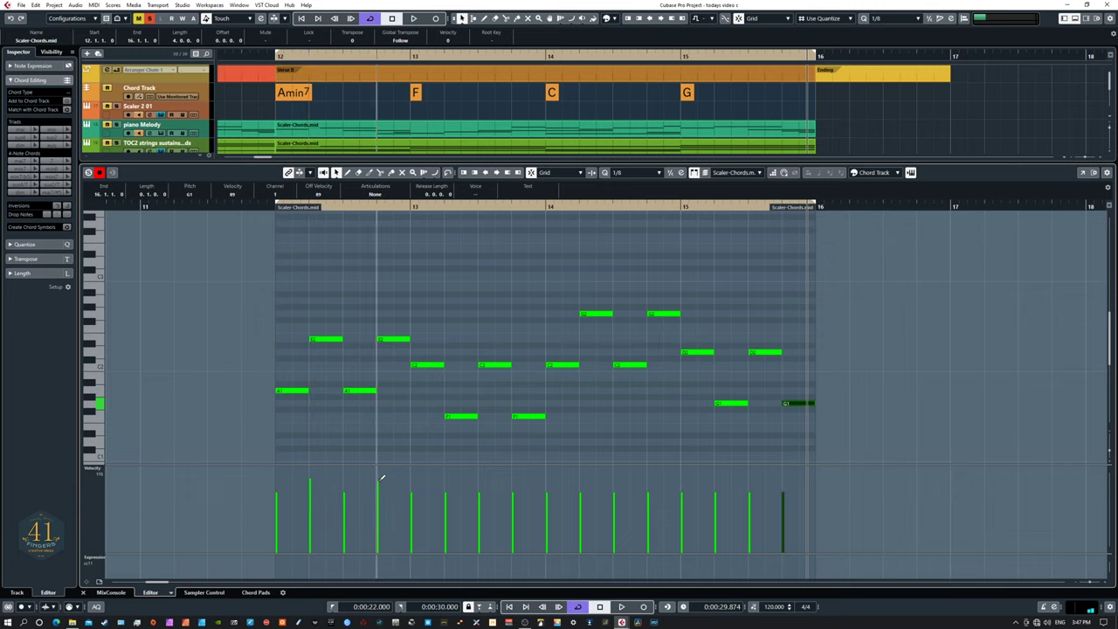
left_click(446, 475)
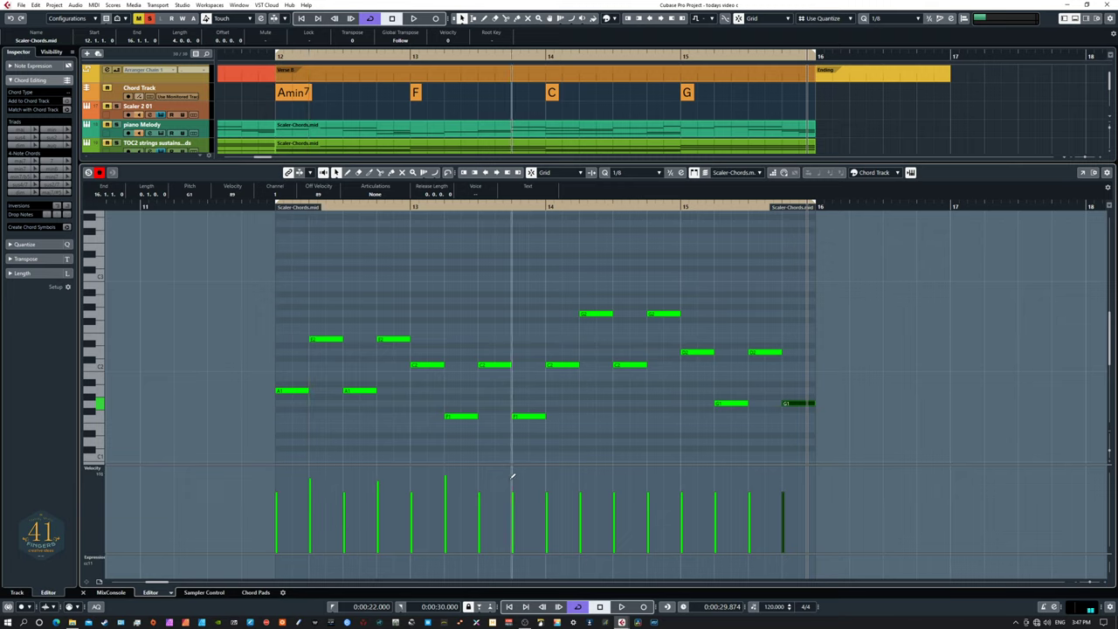
left_click(581, 478)
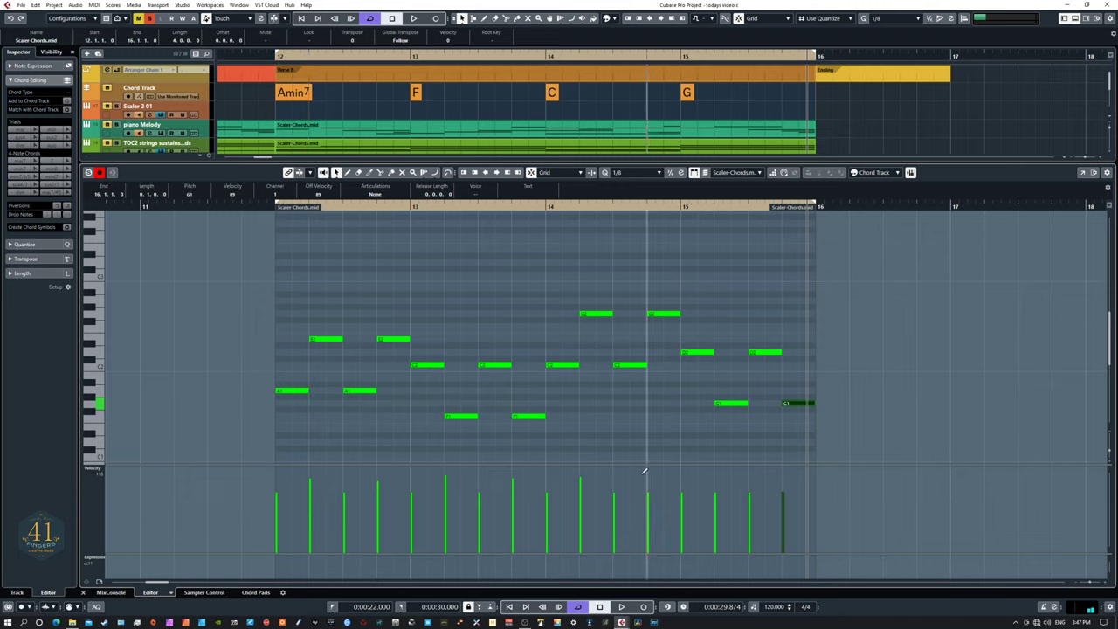
left_click(715, 477)
left_click(783, 473)
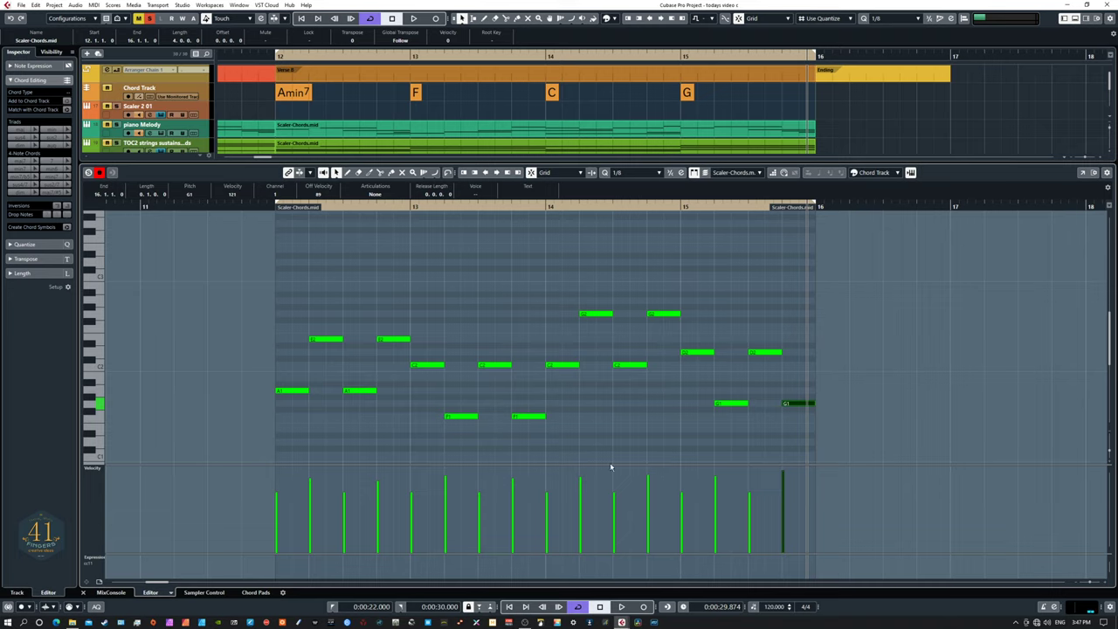
left_click_drag(604, 464, 602, 519)
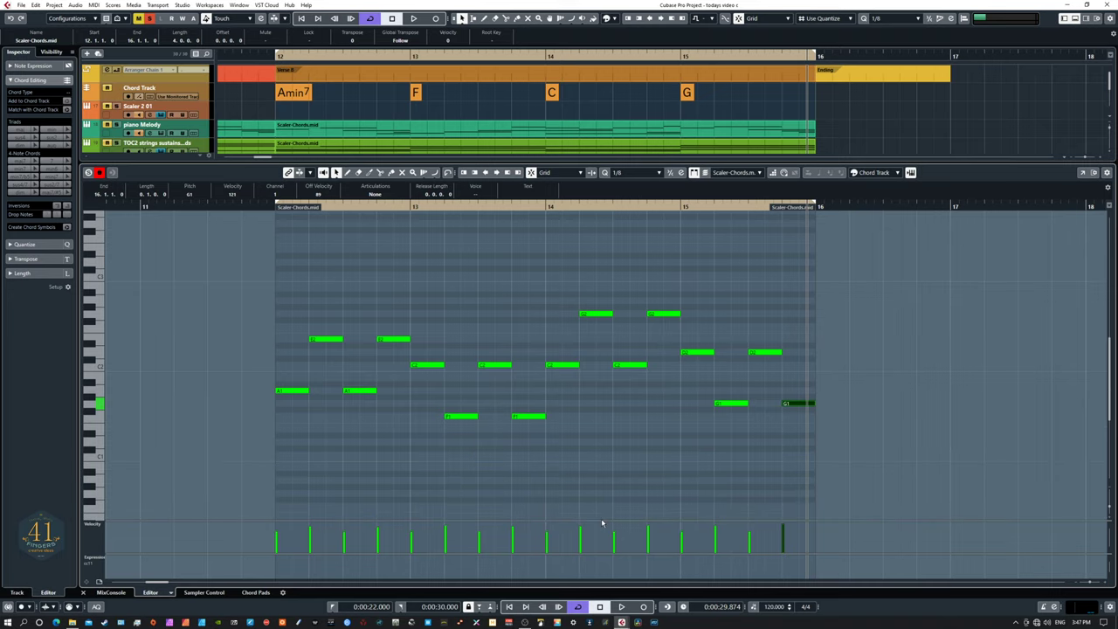
- Play back the accented Verse B bass line and display the whole arrangement from bar 1 to the ending
key("space")
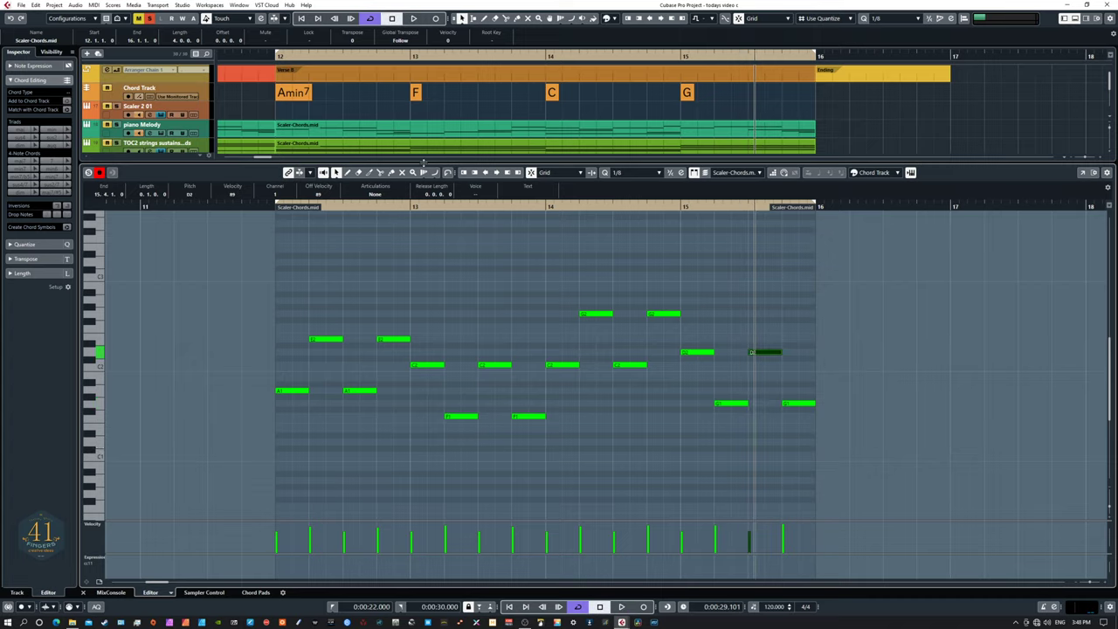
left_click_drag(423, 161, 423, 305)
scroll(407, 245, "left", 5)
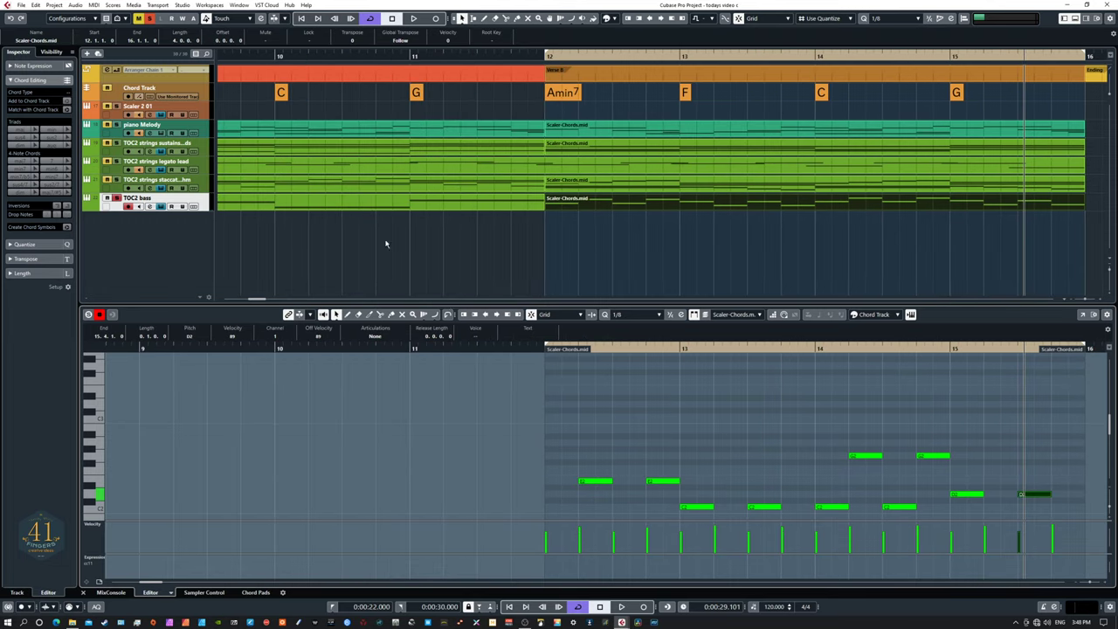
scroll(386, 244, "left", 3)
scroll(564, 245, "down", 6)
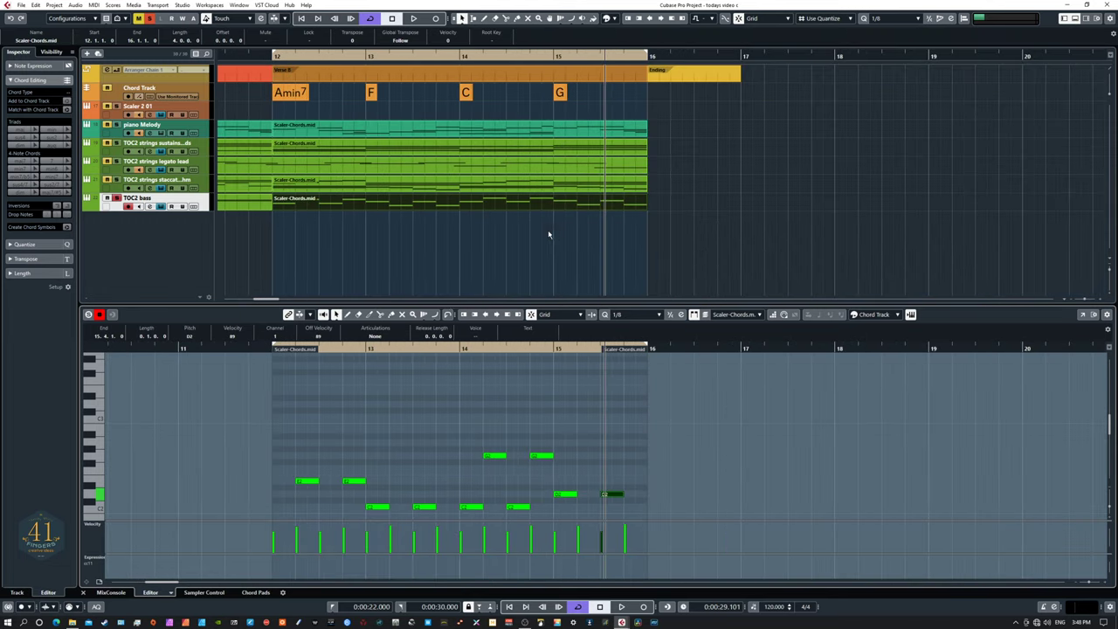
scroll(648, 234, "left", 5)
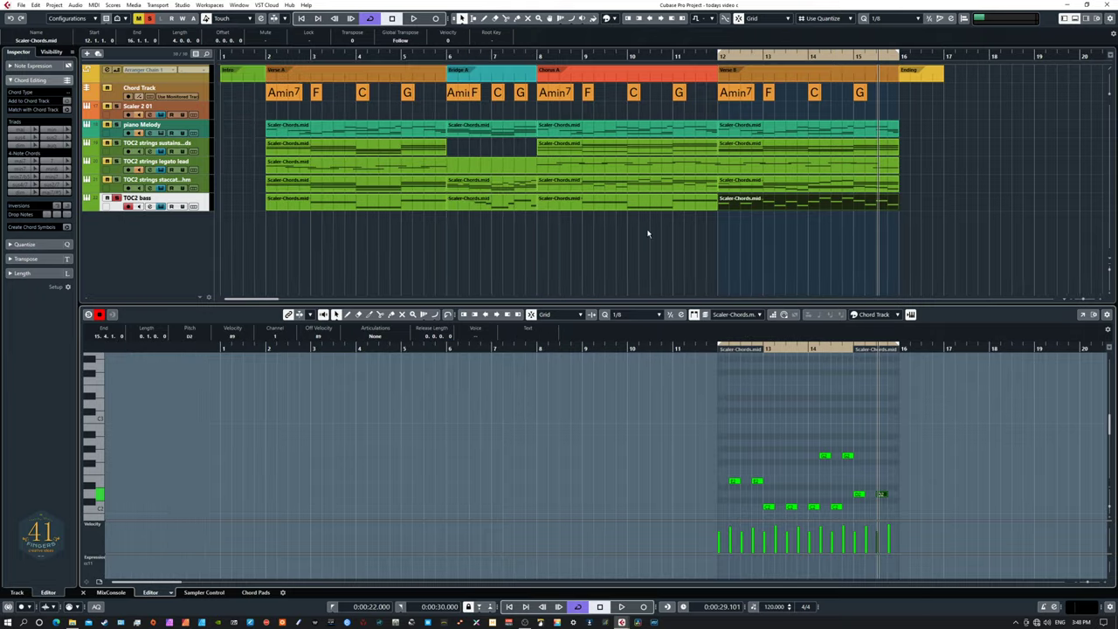
left_click(575, 247)
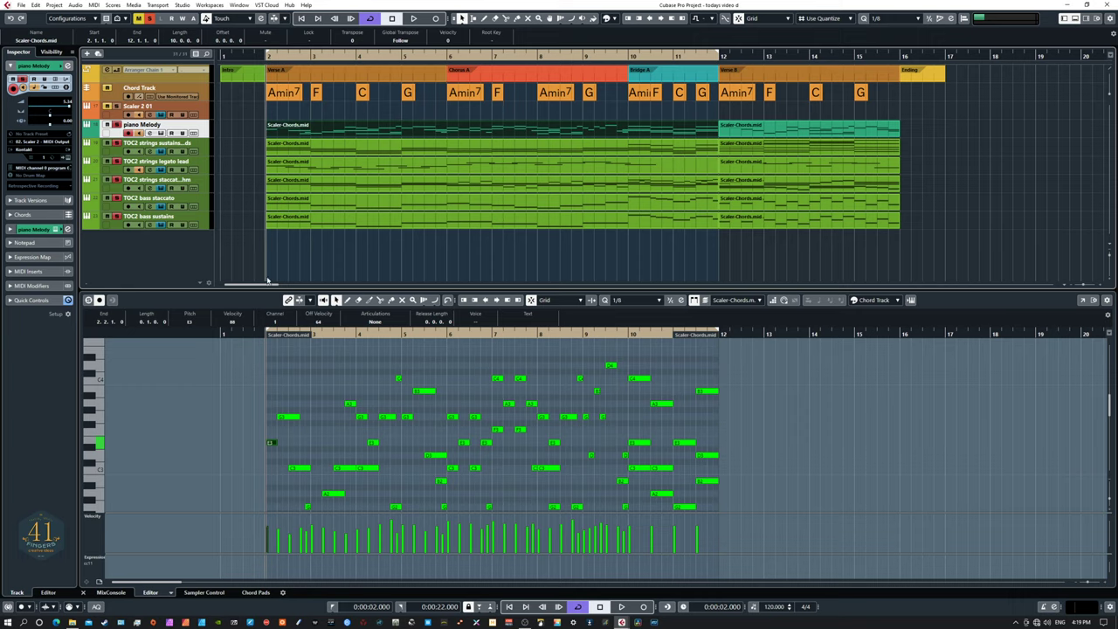
- Examine the Verse A, Chorus A and Verse B arranger sections and the parts stacked under Verse B
key("space")
left_click(475, 76)
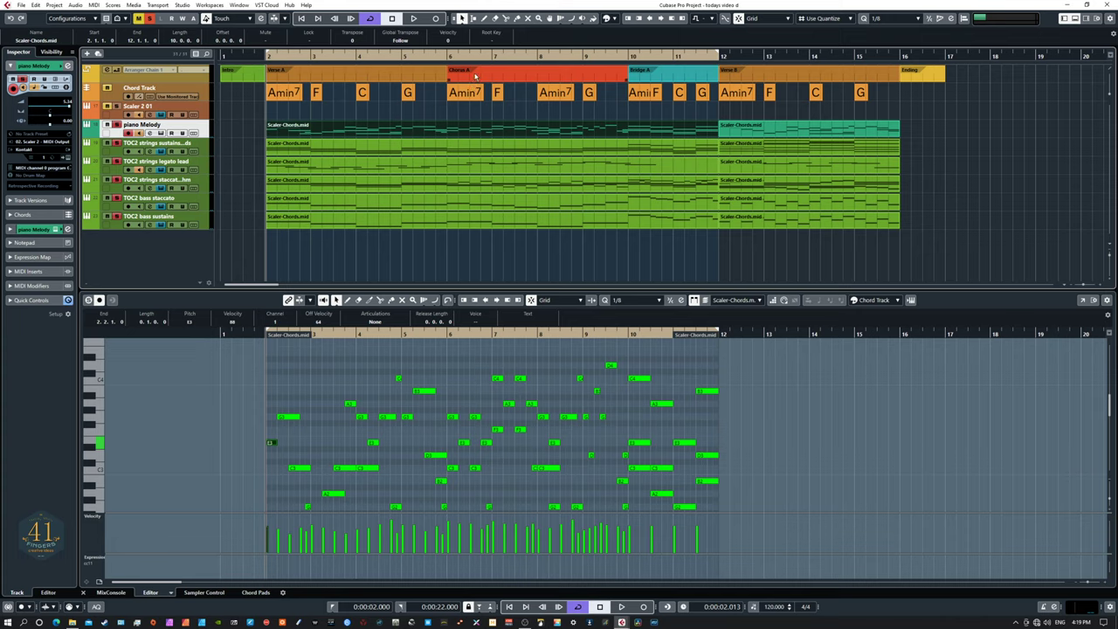
left_click(446, 76)
left_click(474, 79)
left_click(440, 79)
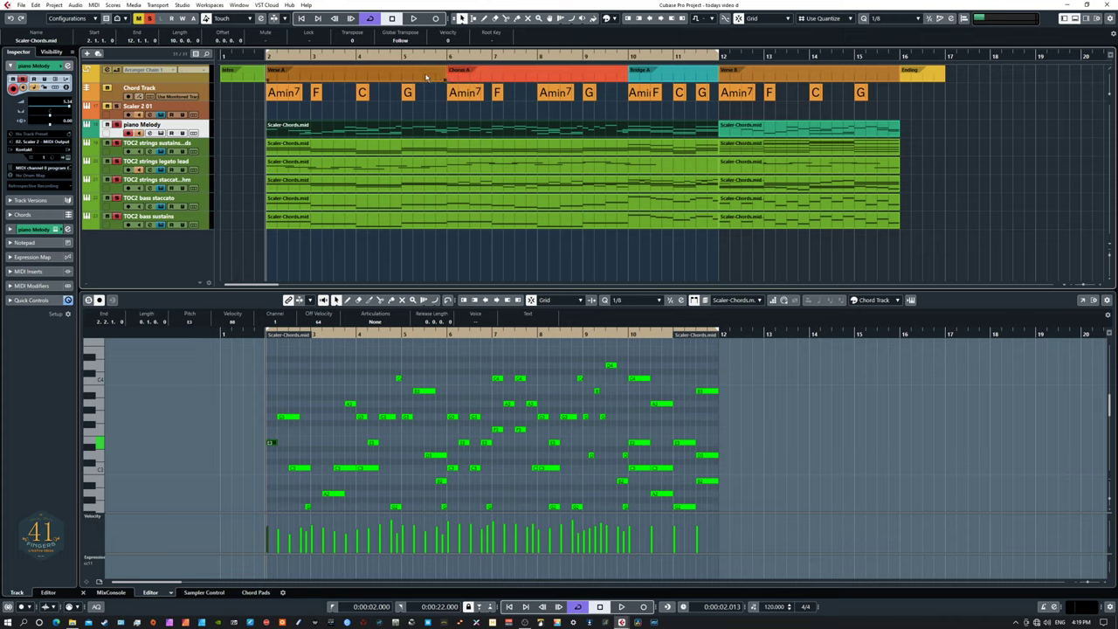
left_click(425, 80)
left_click(493, 77)
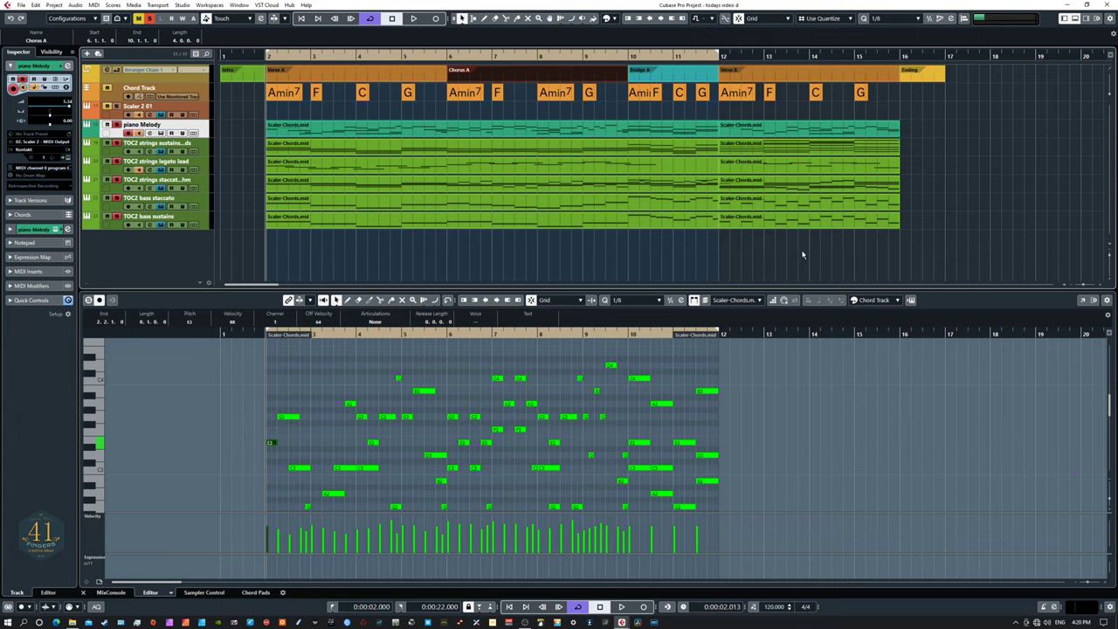
left_click_drag(823, 254, 760, 77)
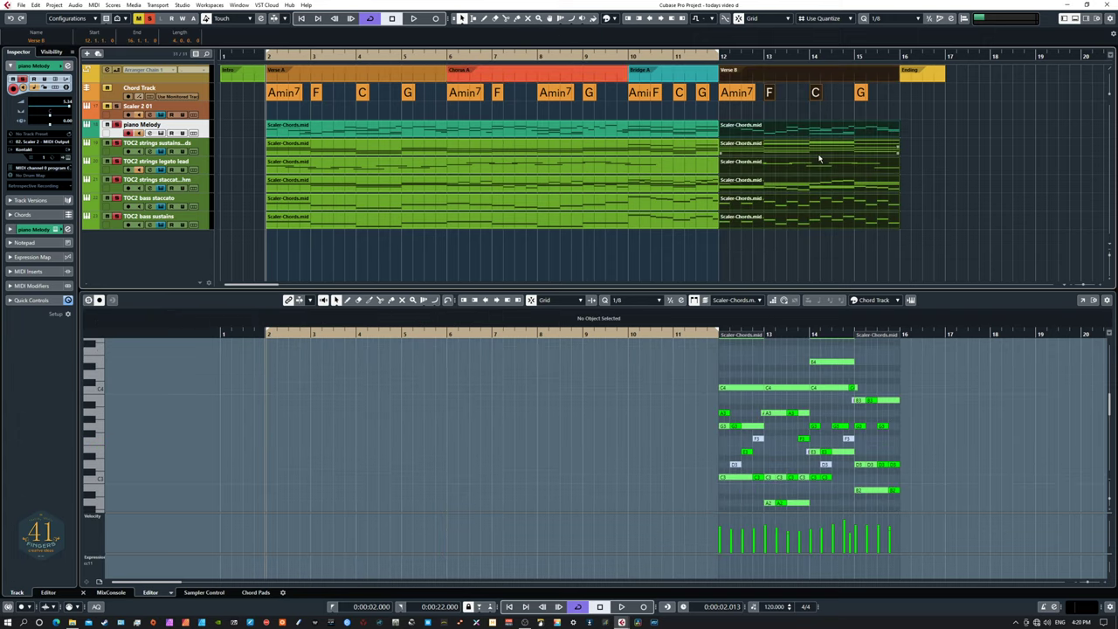
left_click(811, 264)
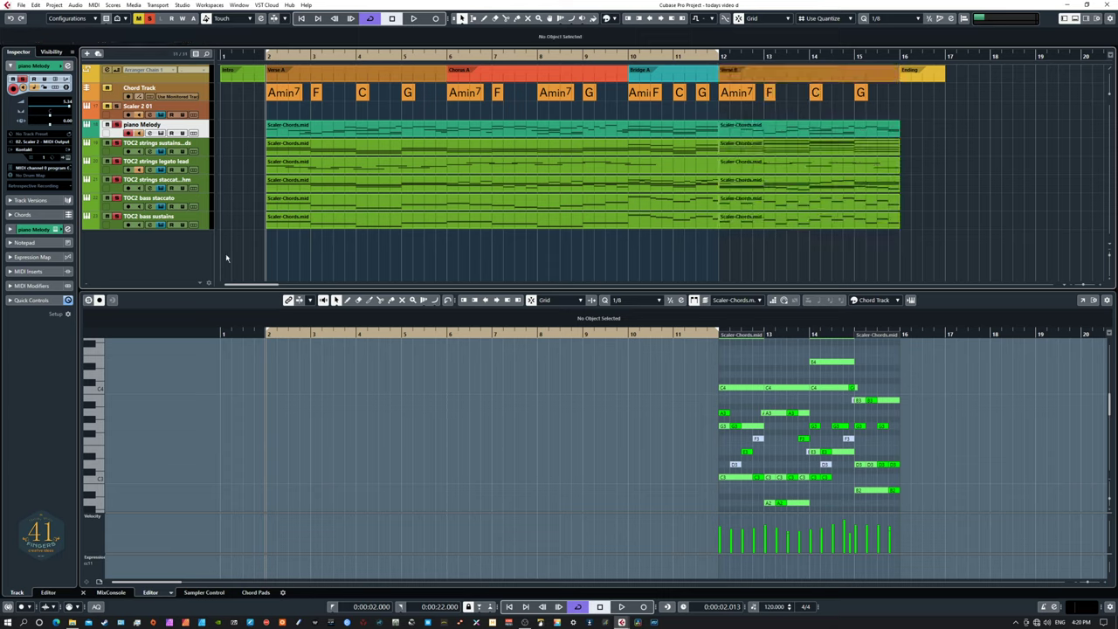
- Play the looped range from Verse A through Bridge A, and set the loop to Verse B, bars 12 to 16, and play it
key("space")
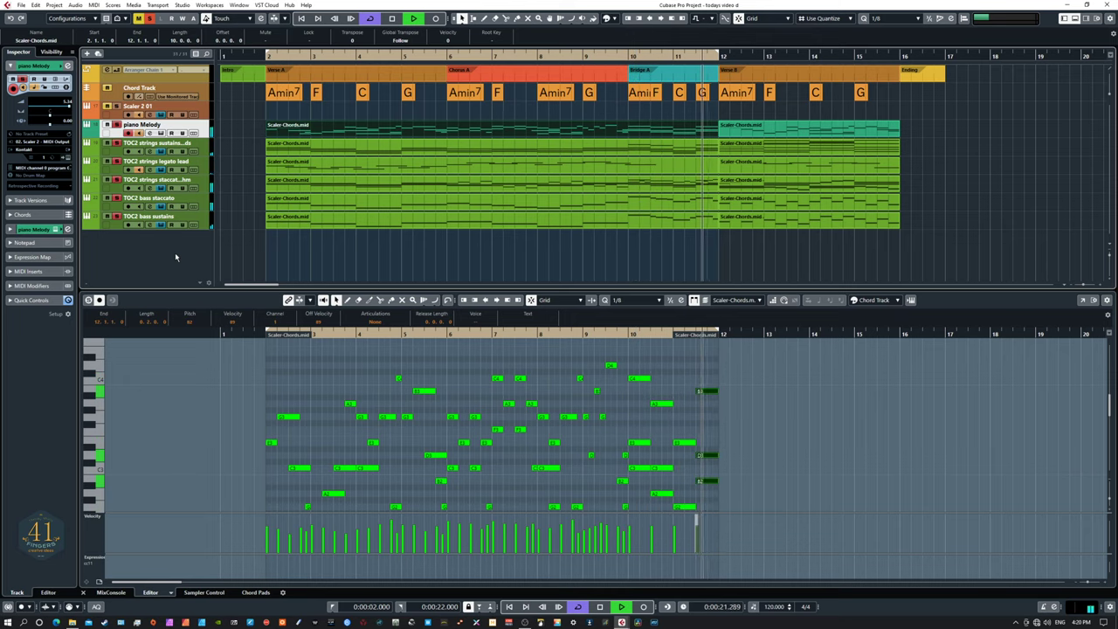
key("space")
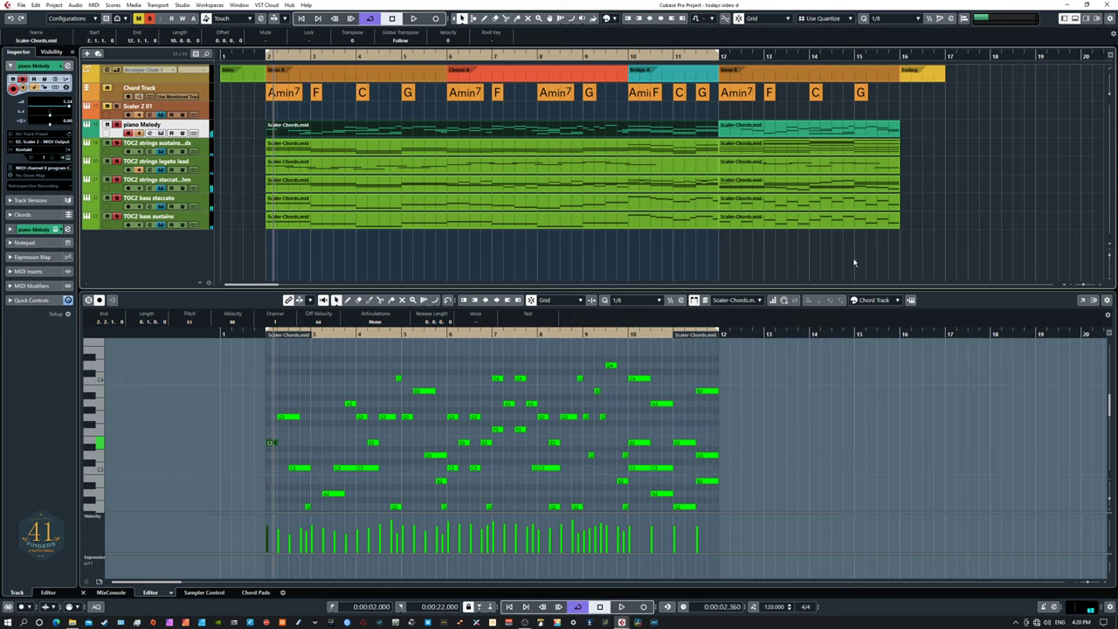
left_click_drag(855, 262, 759, 73)
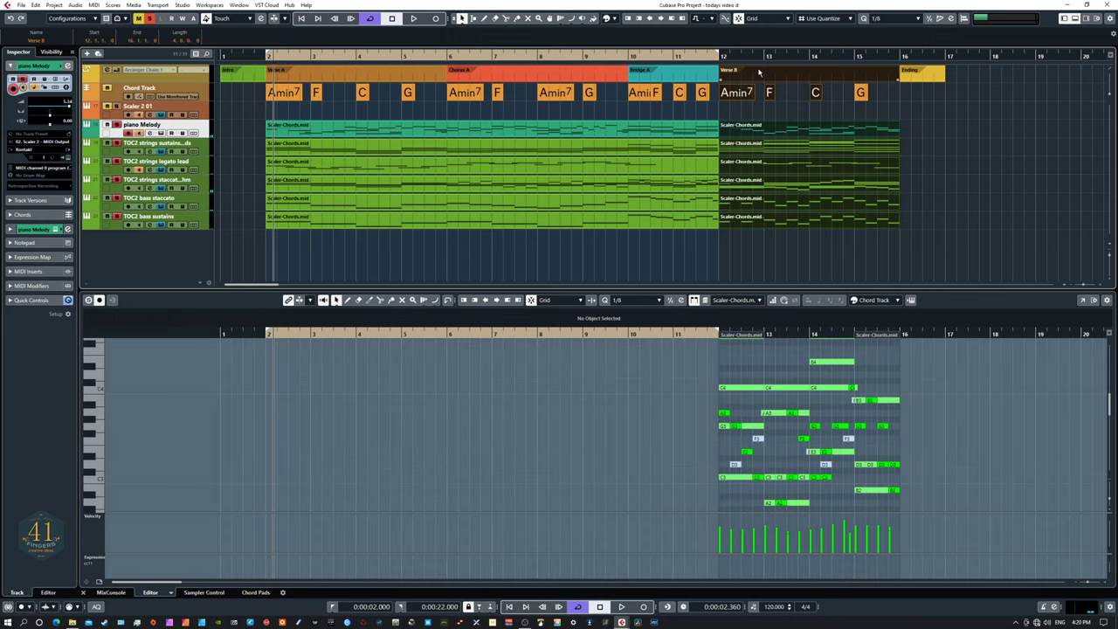
left_click(760, 73)
key("space")
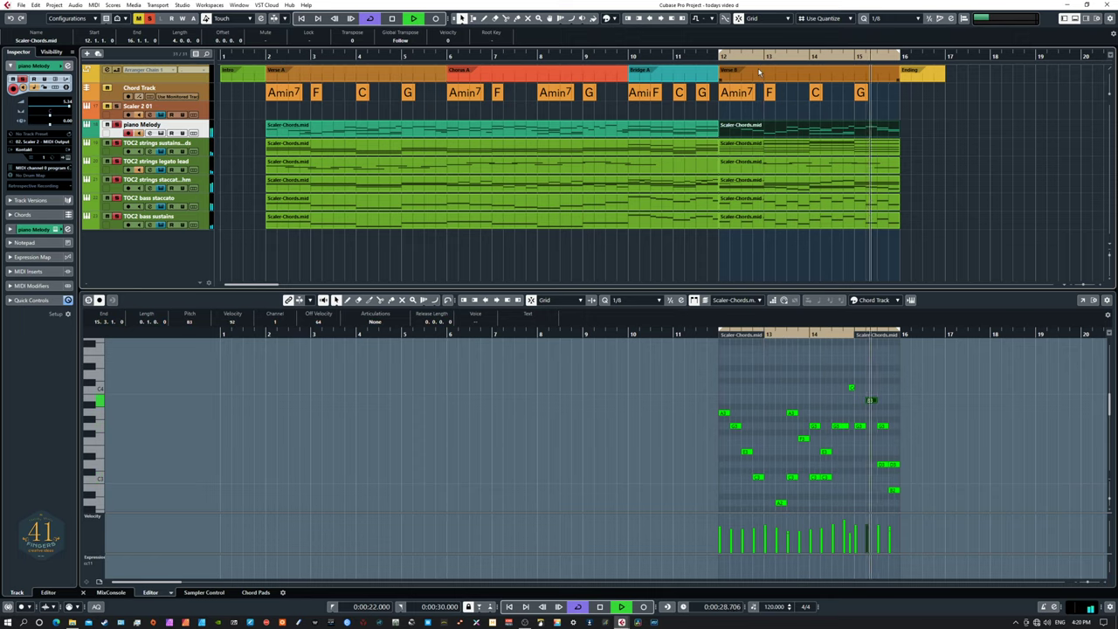
key("space")
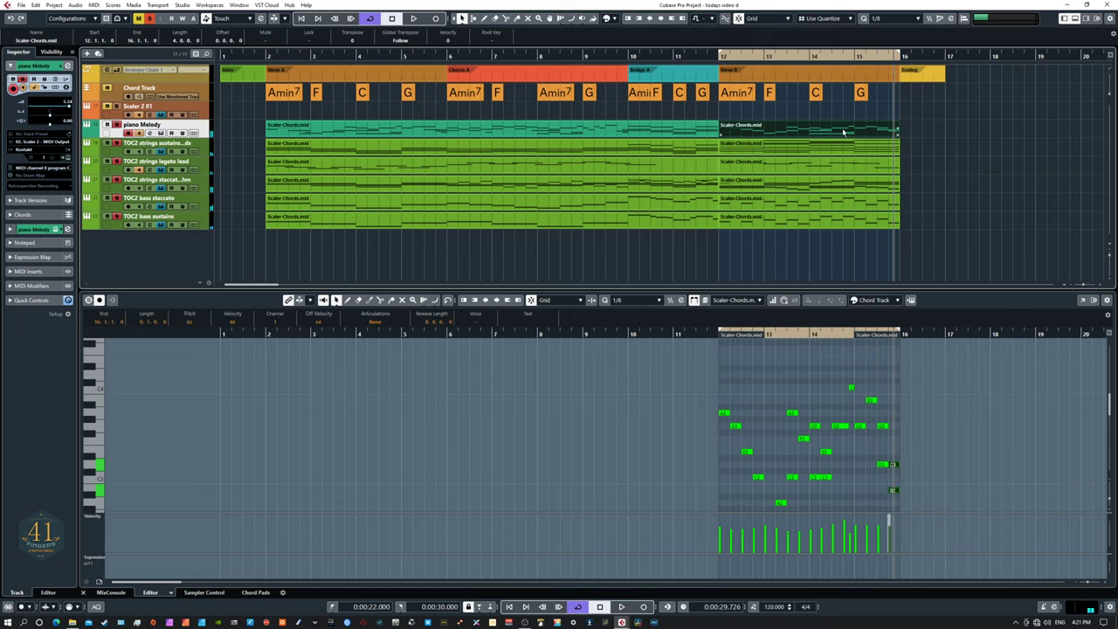
- Examine the Verse B notes of the staccato strings, legato lead, bass sustain and bass staccato parts
left_click(798, 185)
left_click(791, 166)
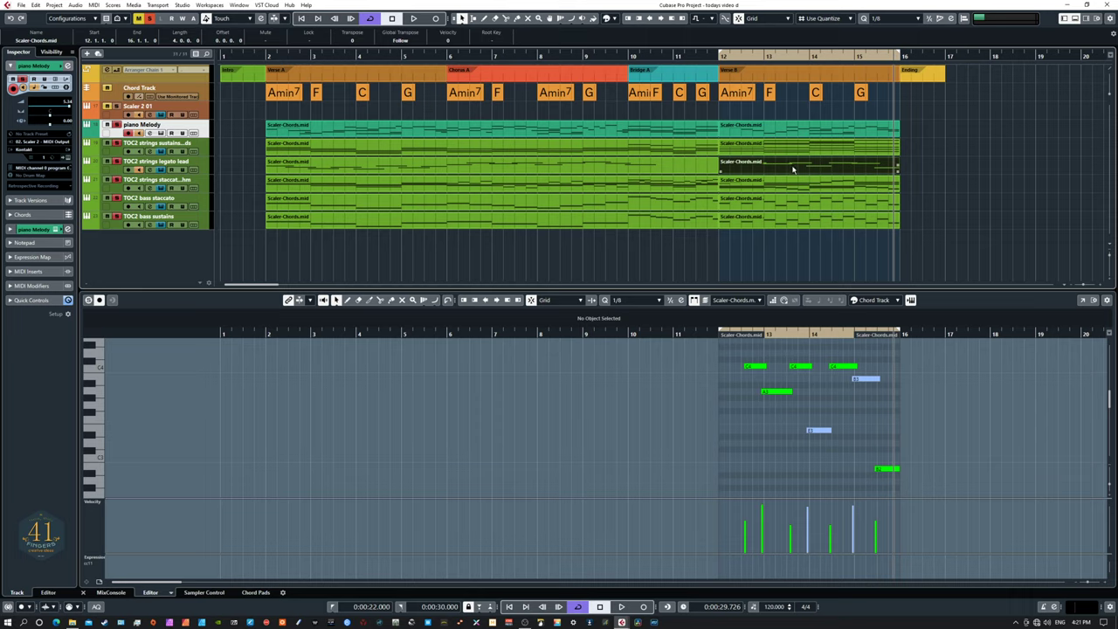
left_click(841, 224)
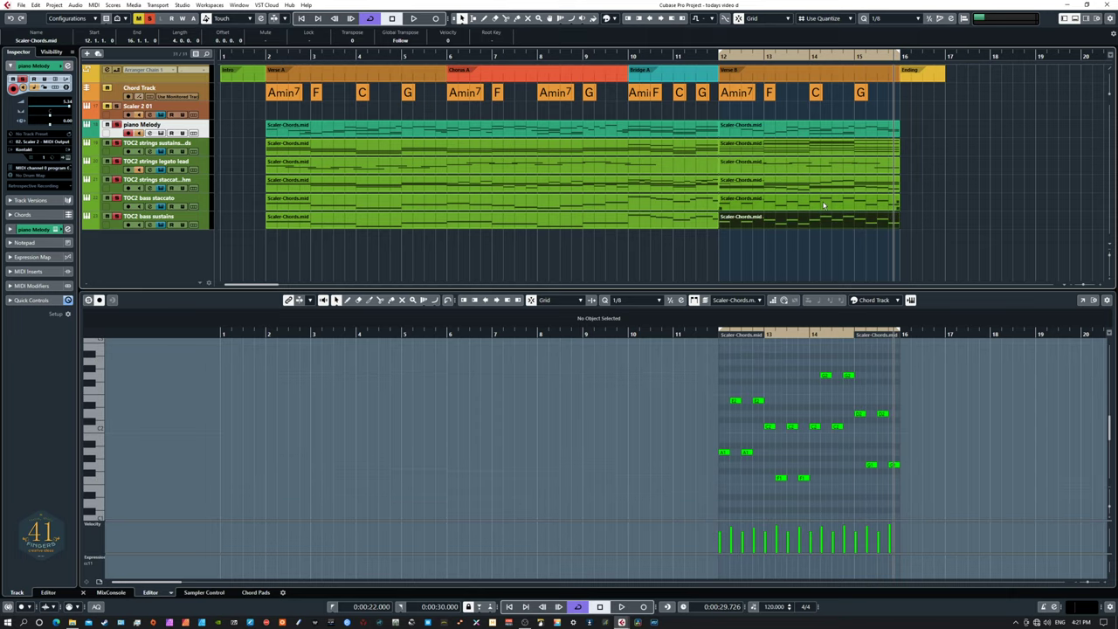
left_click(839, 203)
left_click(839, 185)
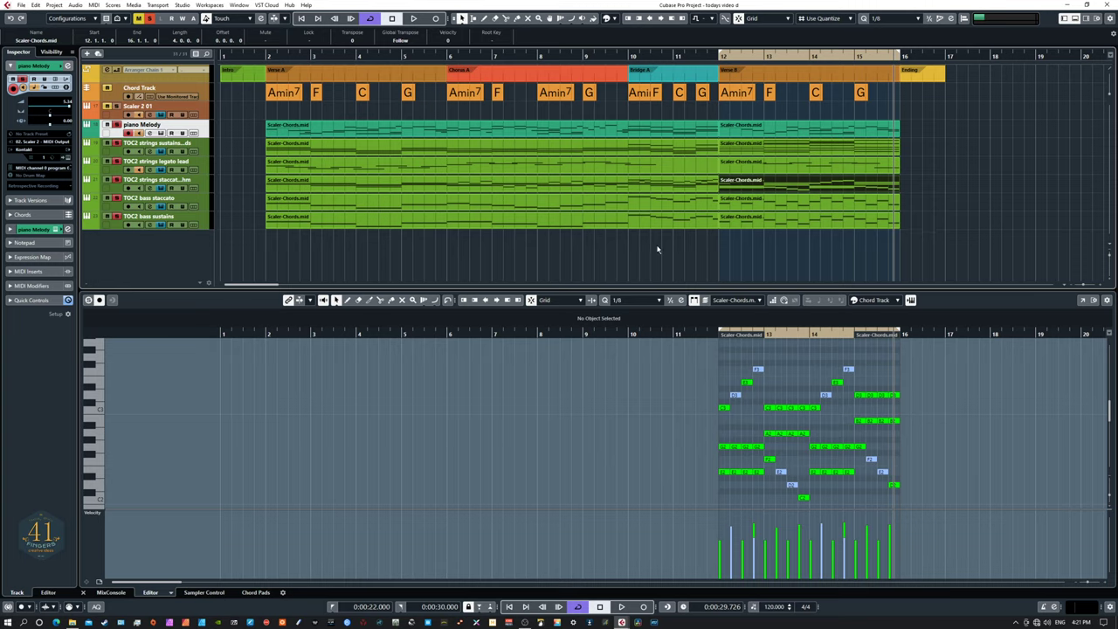